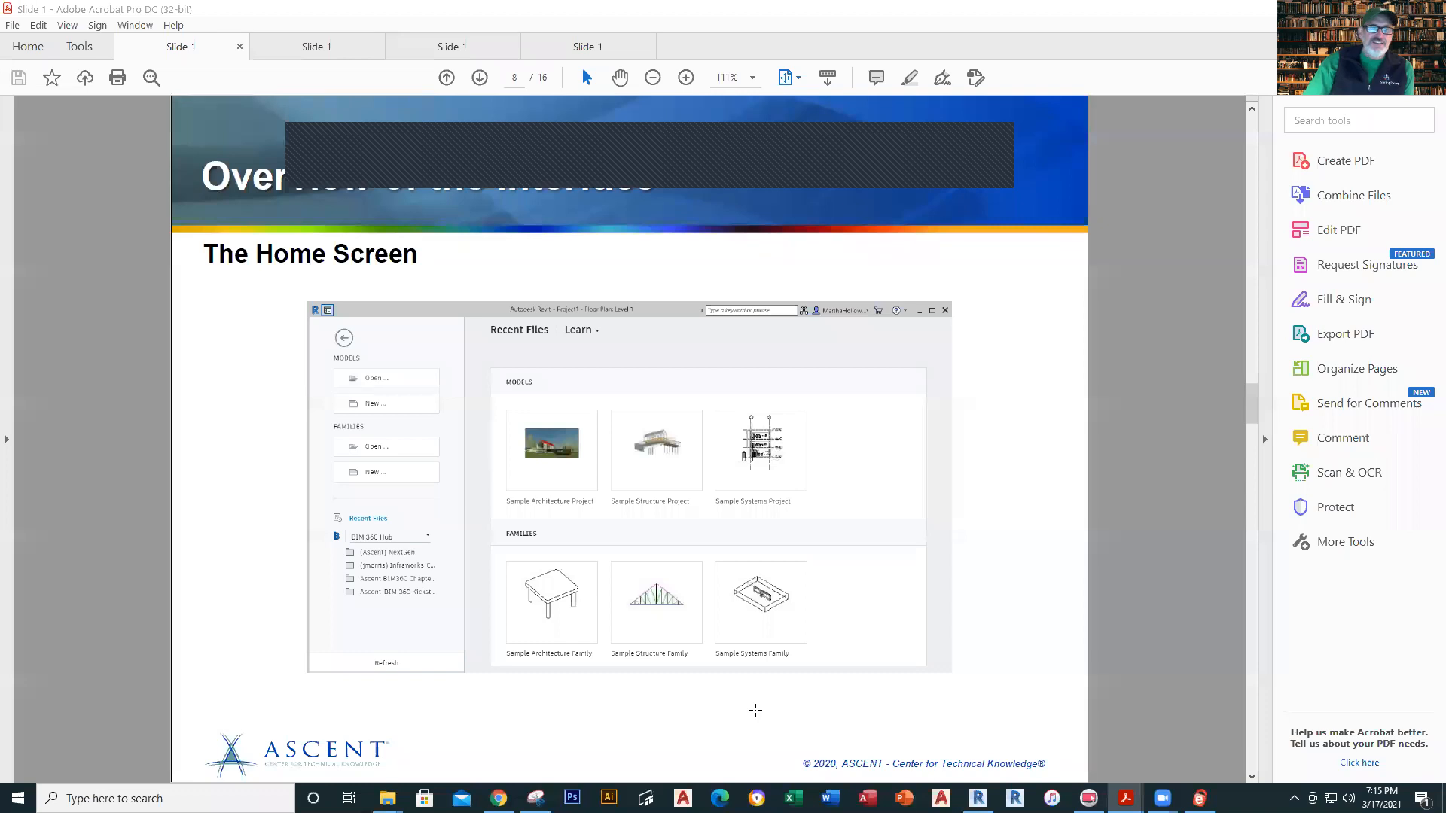
Step: Go to the slide on Autodesk Revit file types and highlight the .RVT and .RFA extensions
key("Right")
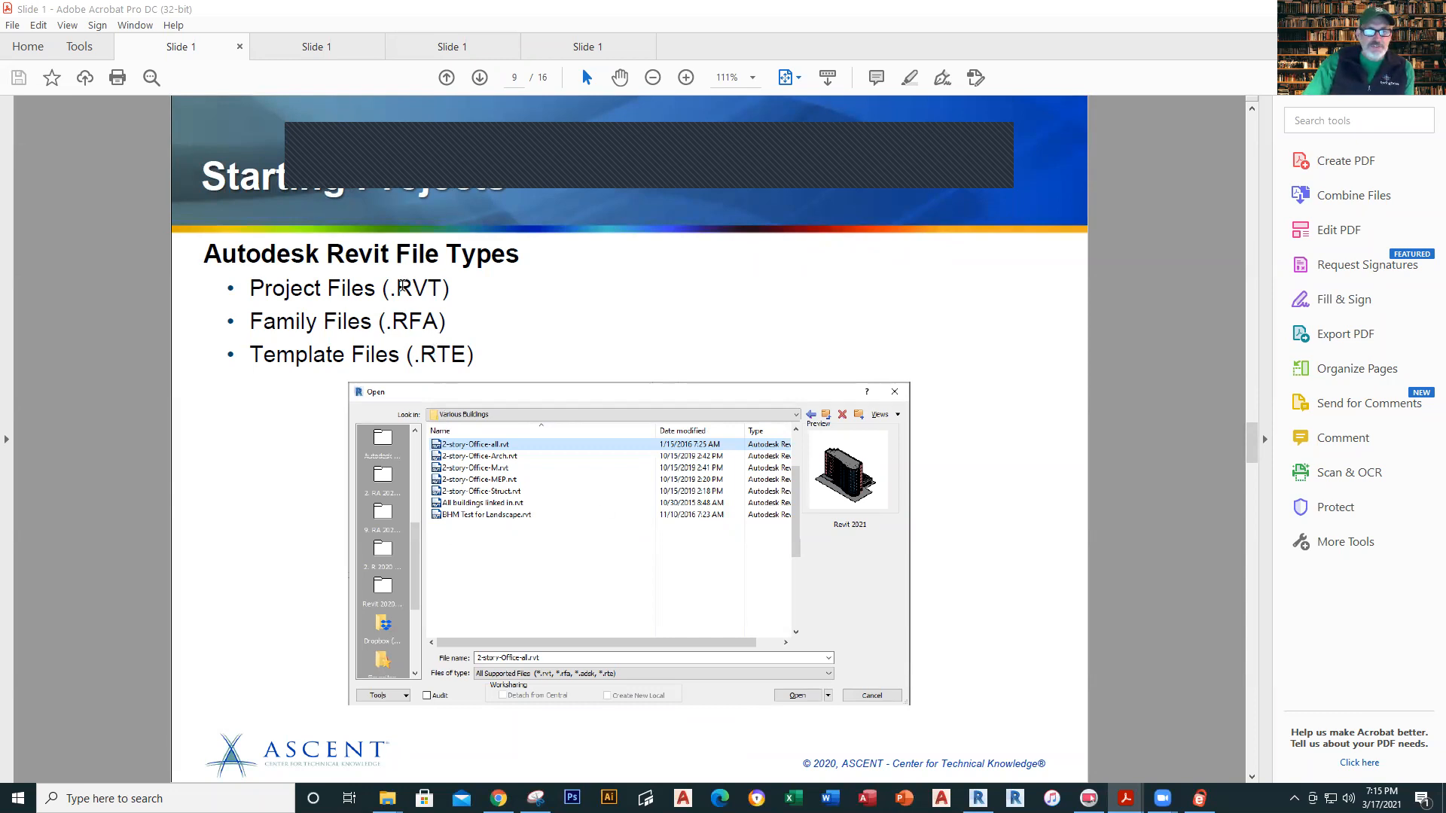
left_click_drag(392, 290, 451, 286)
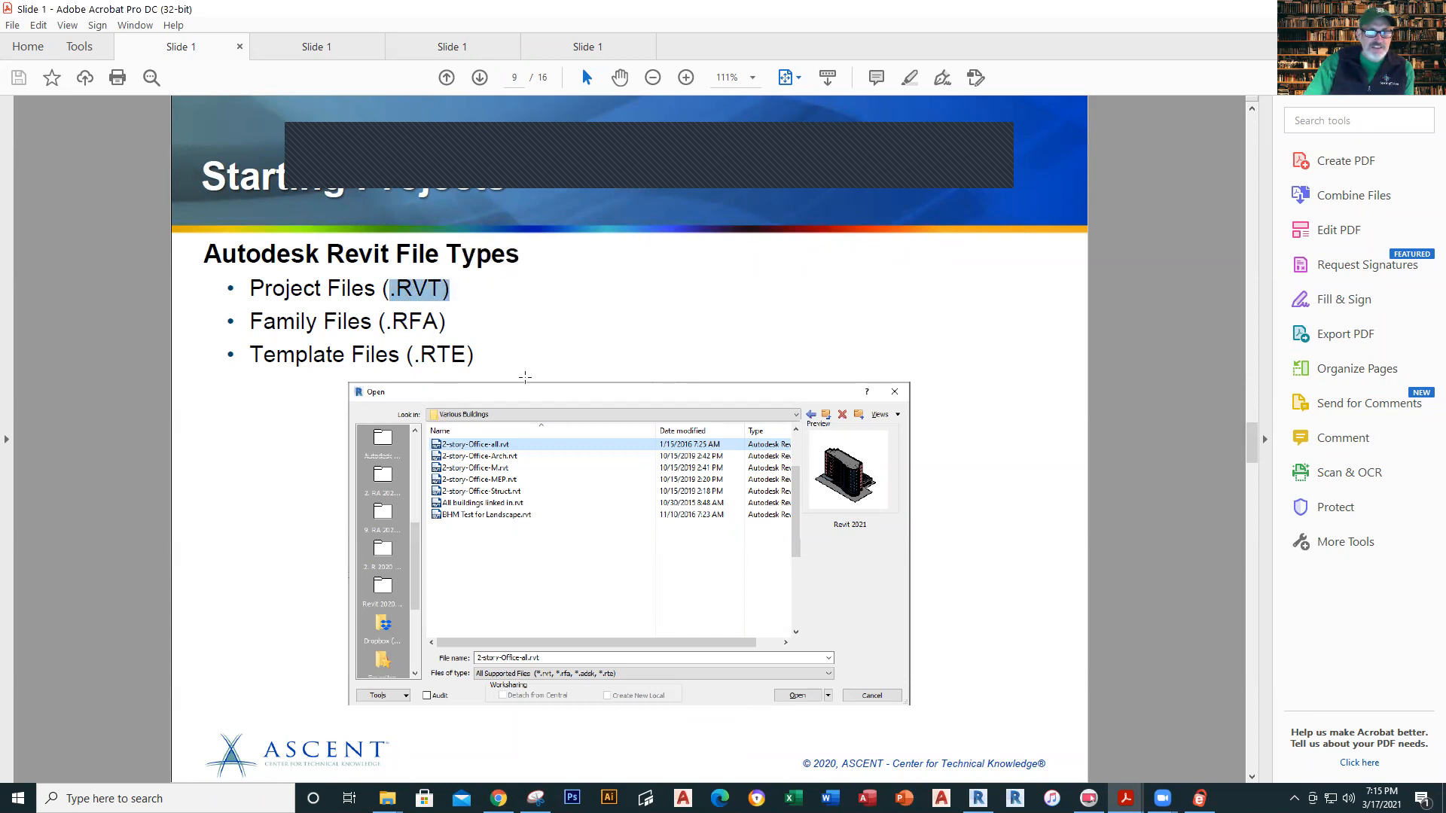
left_click_drag(391, 323, 438, 322)
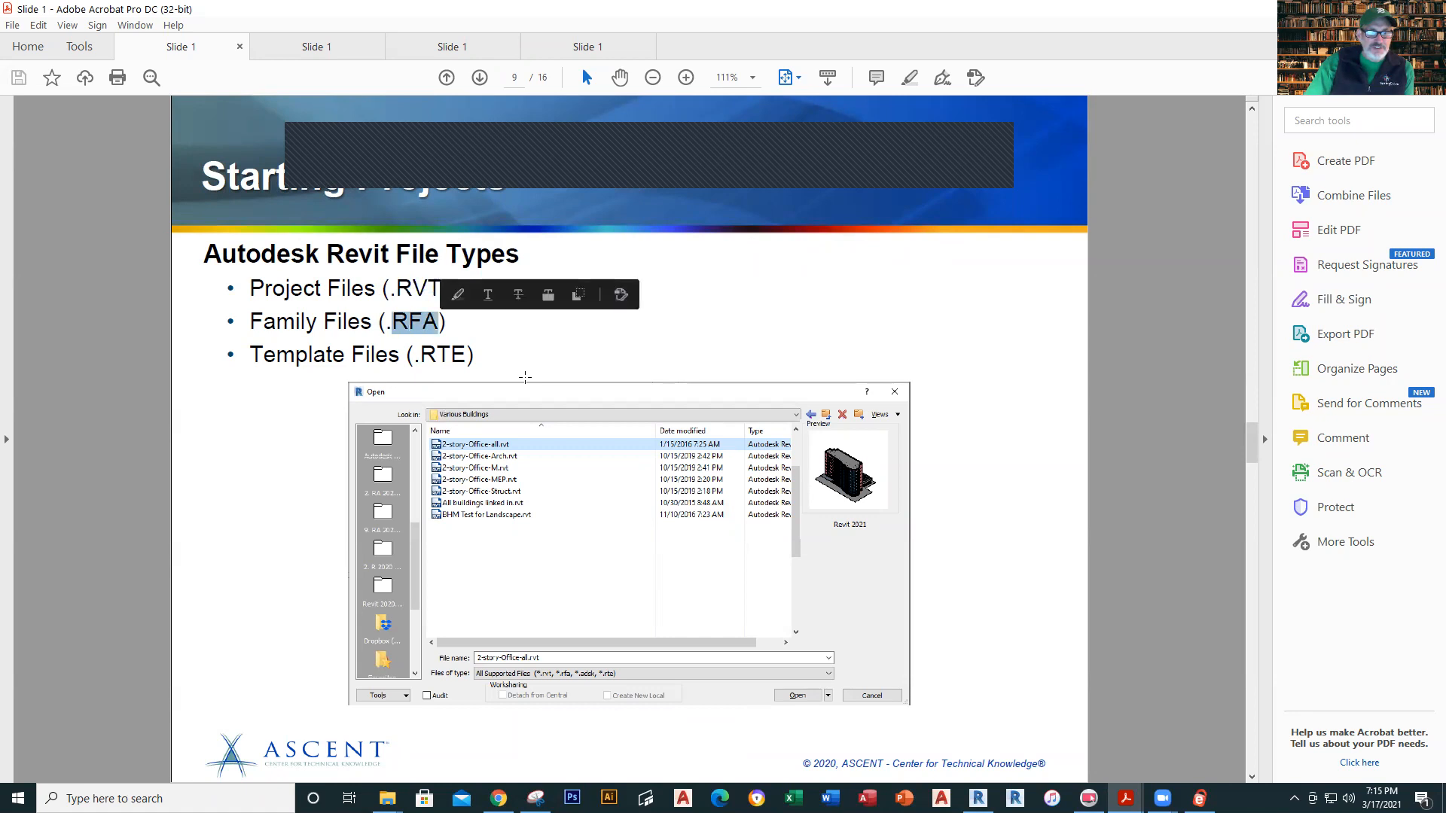
Step: Page through the slides on creating a project and viewing commands up to Practice 1a: Open and Review a Project
key("Right")
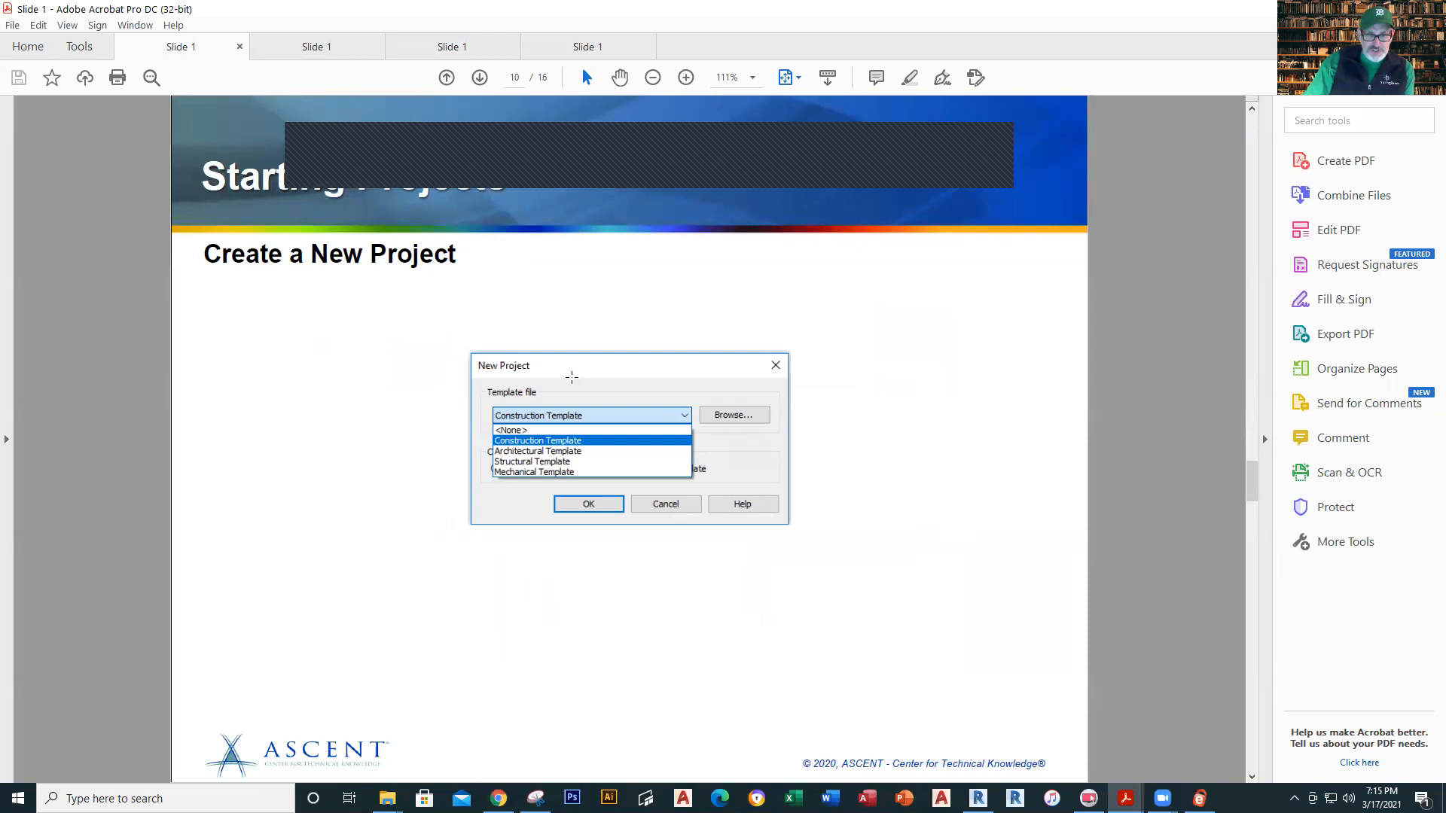
key("Right")
key("Right")
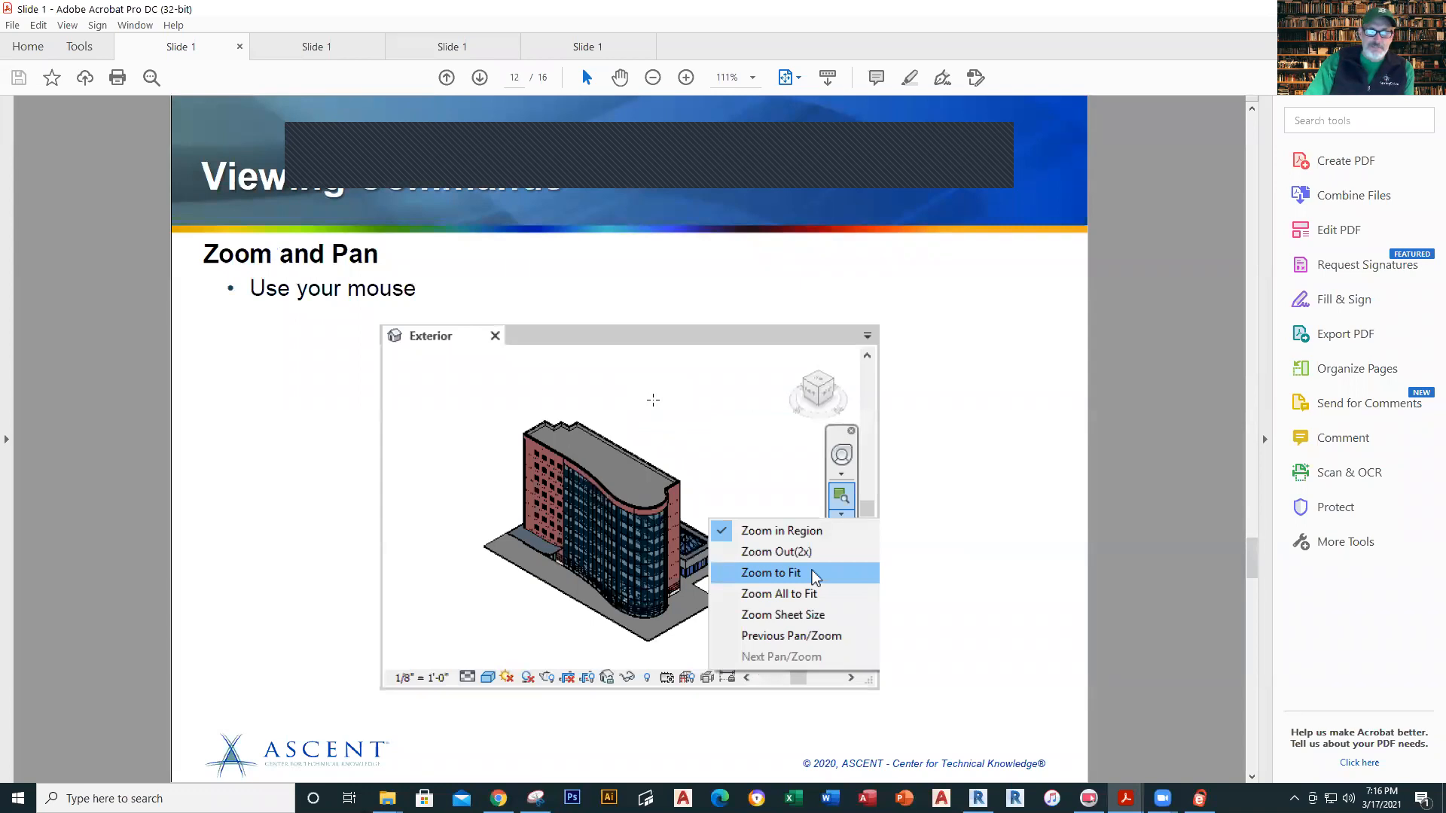
key("Right")
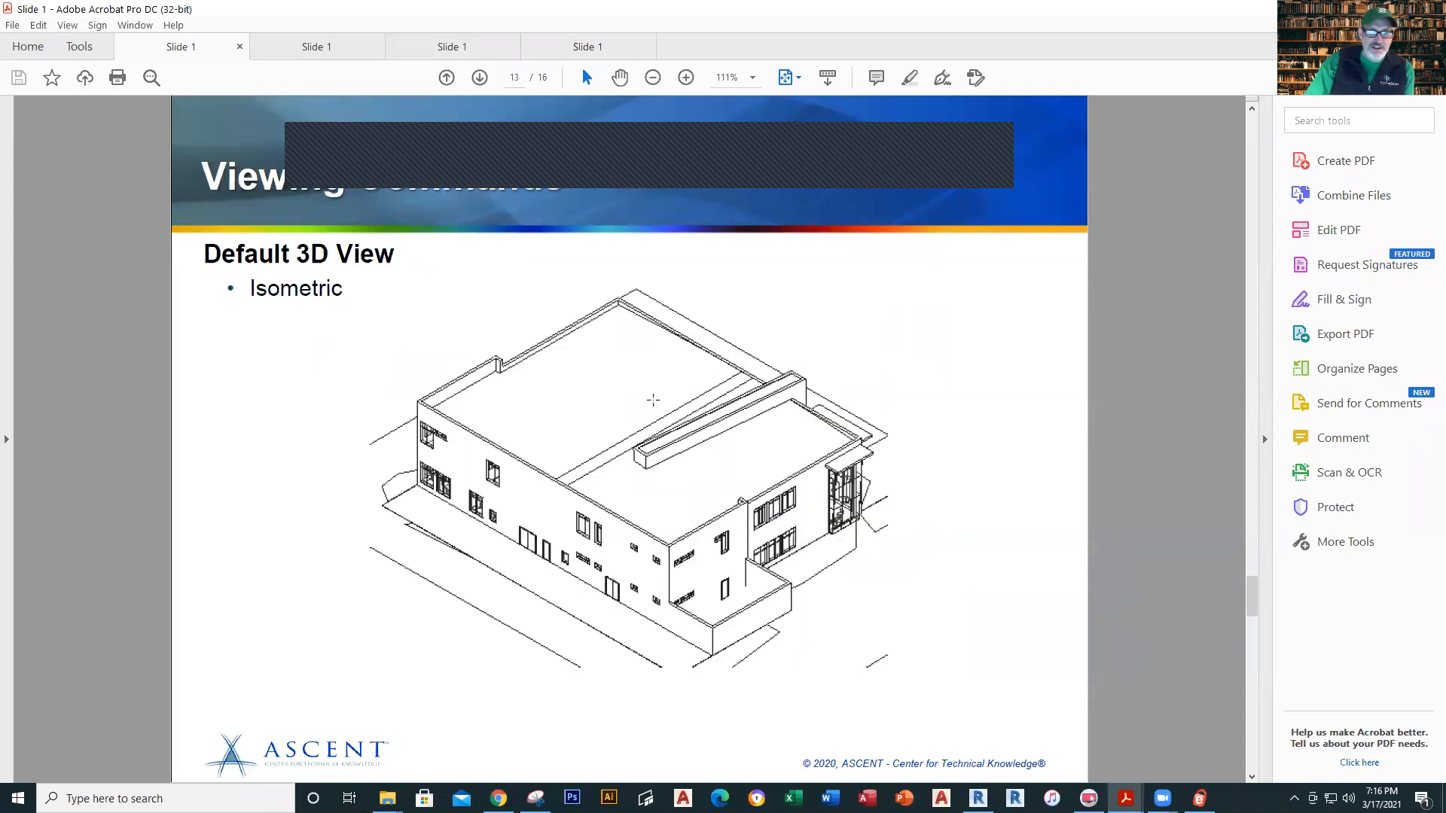
key("Right")
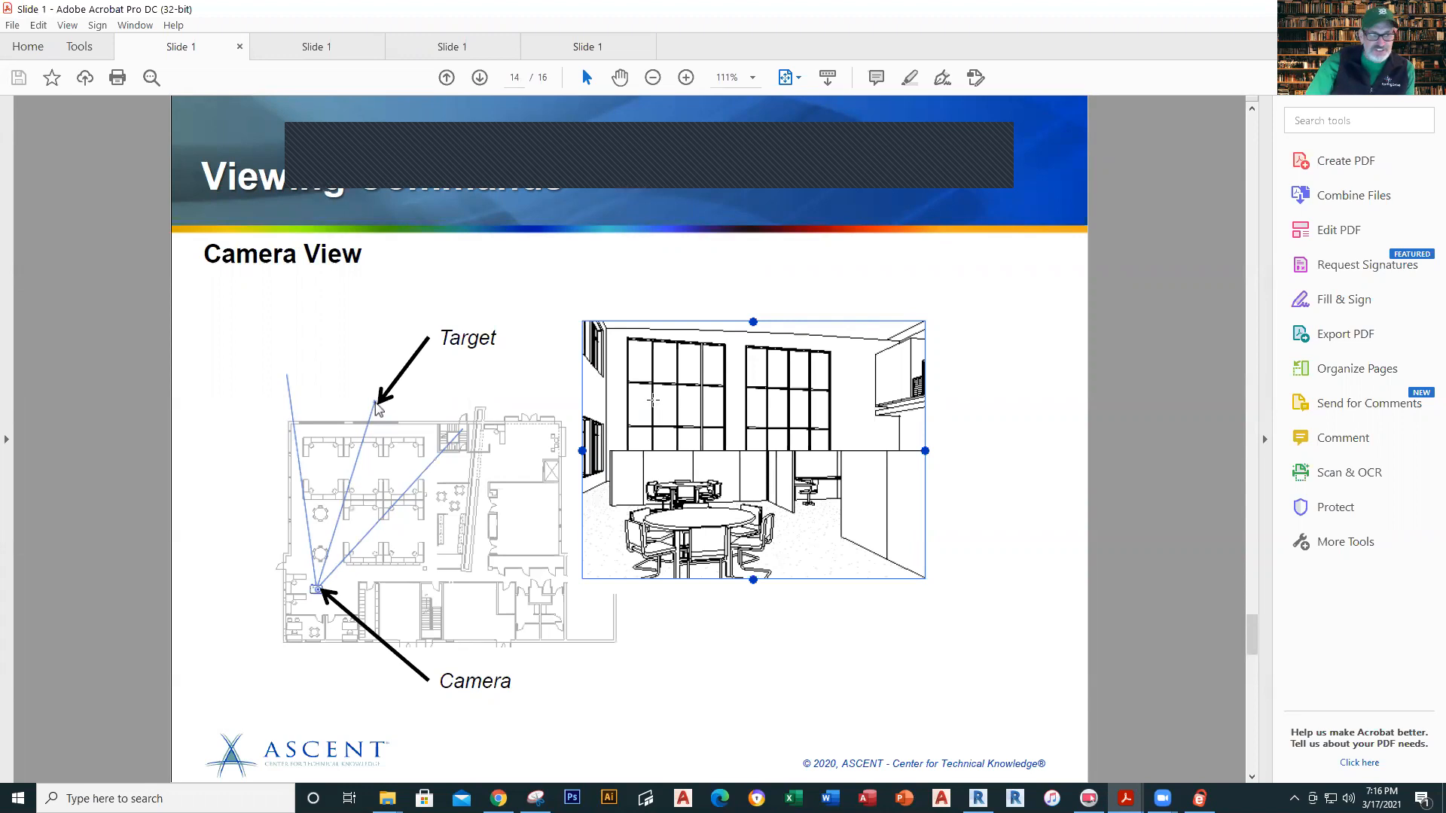
key("Right")
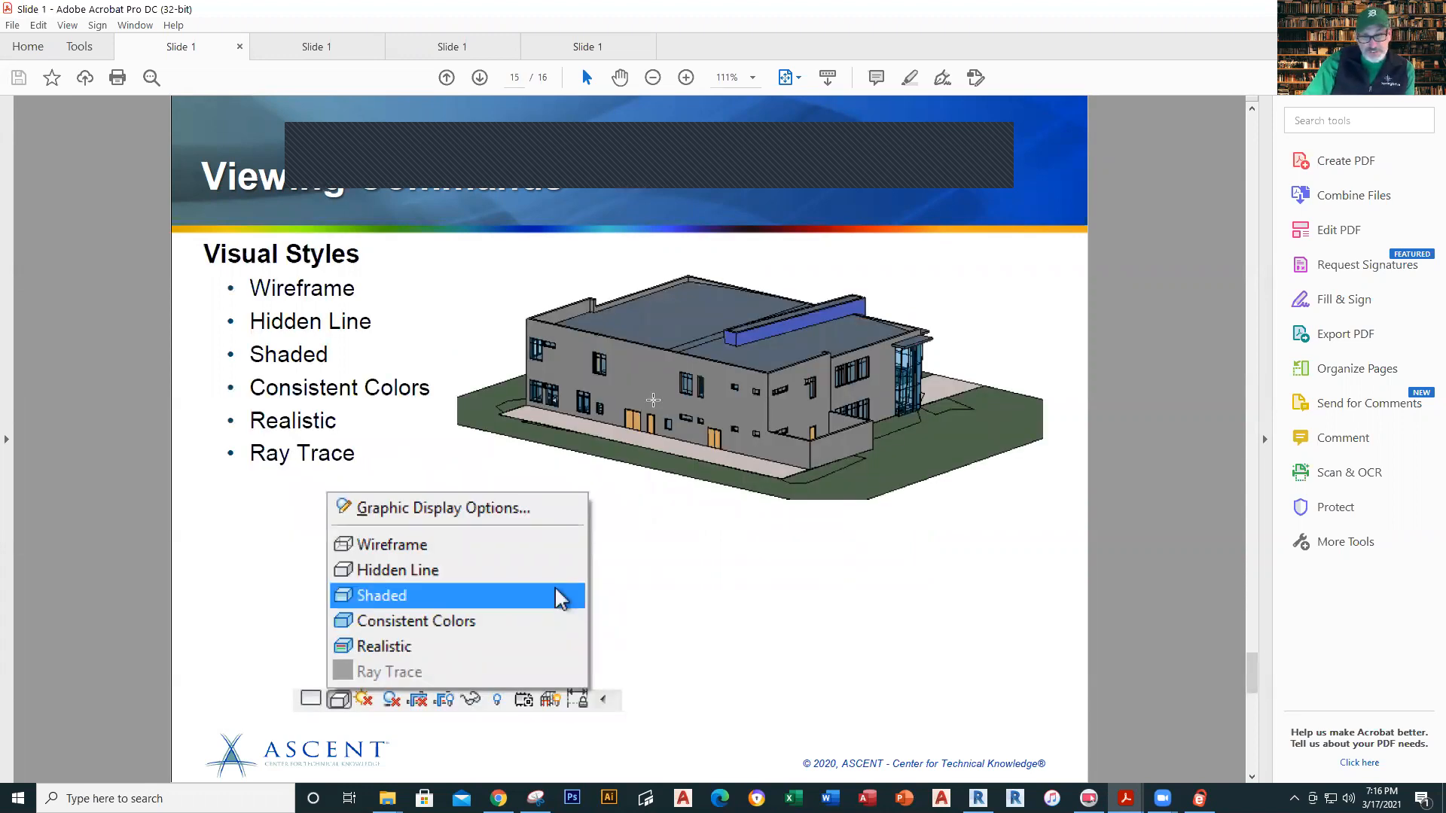
key("Right")
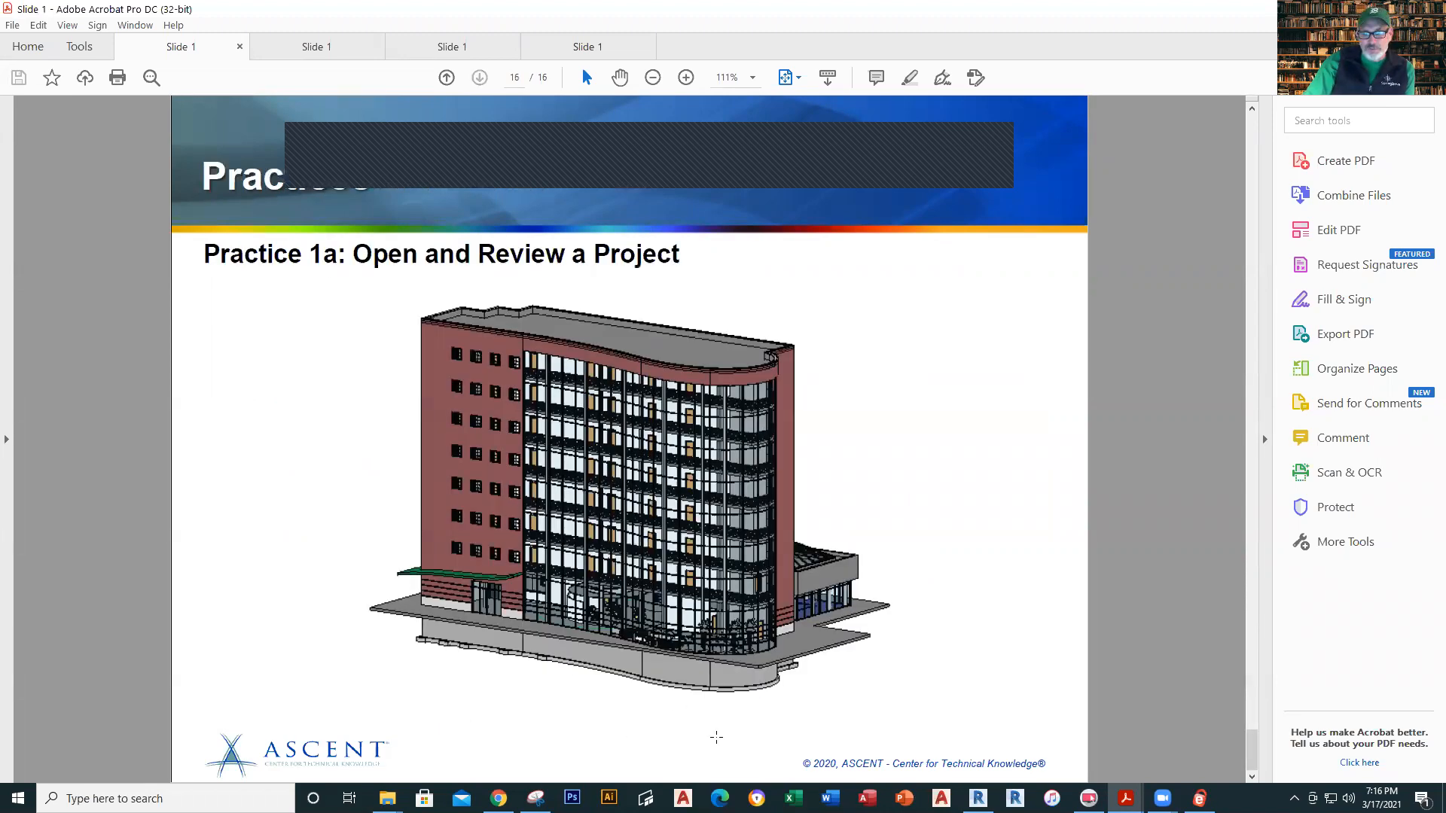
Step: Switch to Revit and open the recent Winthrop House - Phase 10 model whose thumbnail shows the house in 3D
left_click(977, 798)
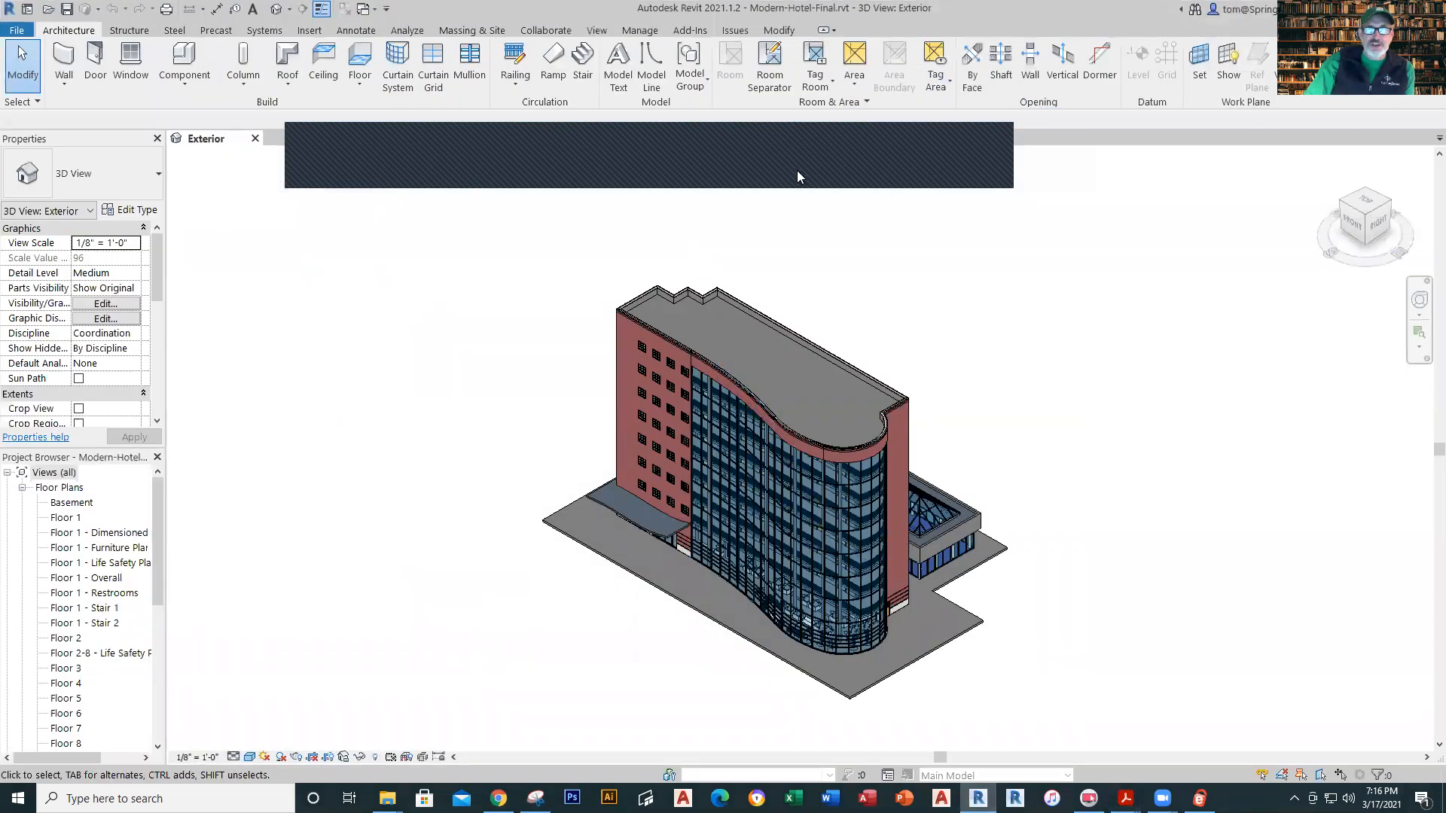
left_click(27, 9)
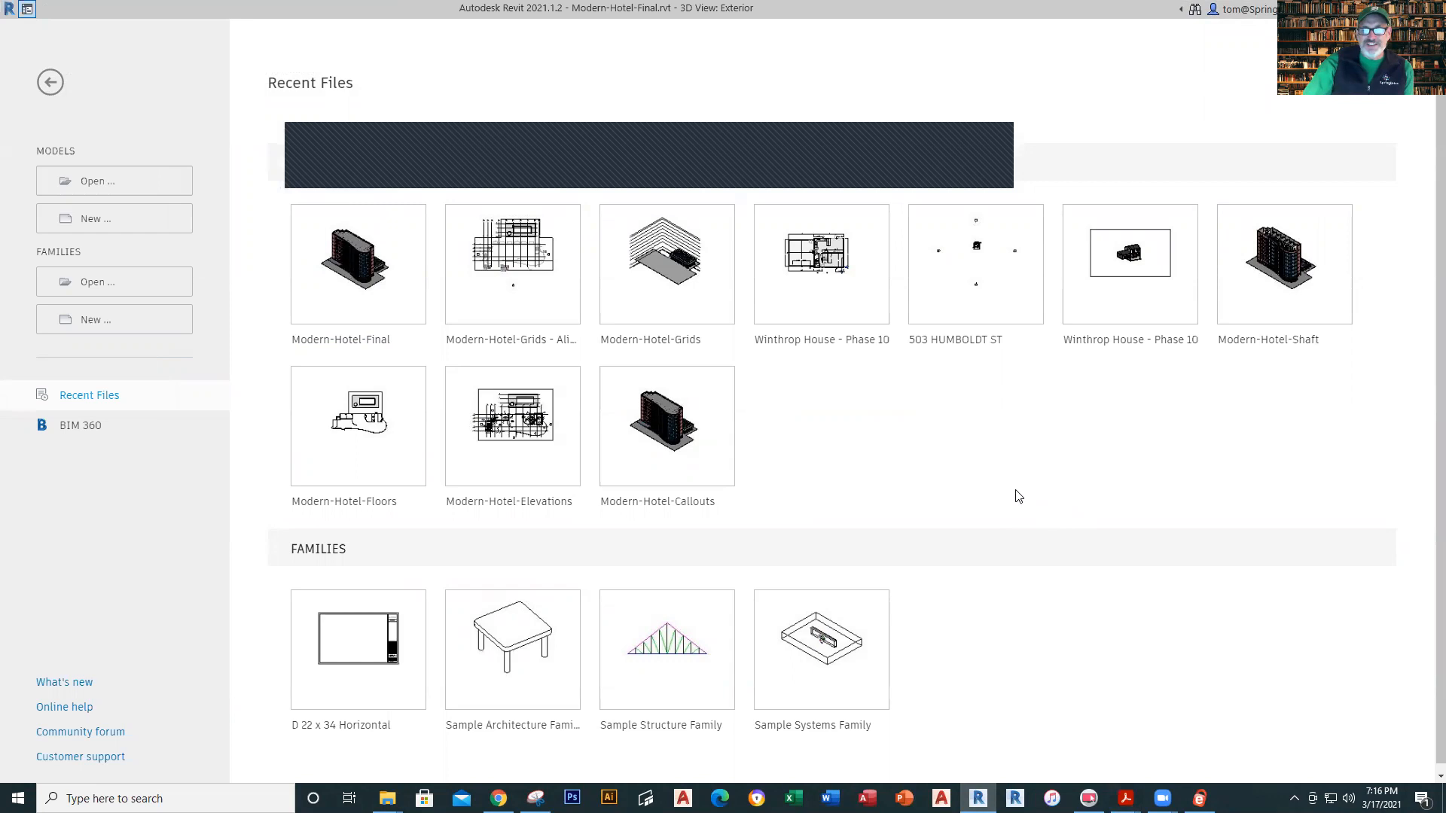
left_click(1135, 258)
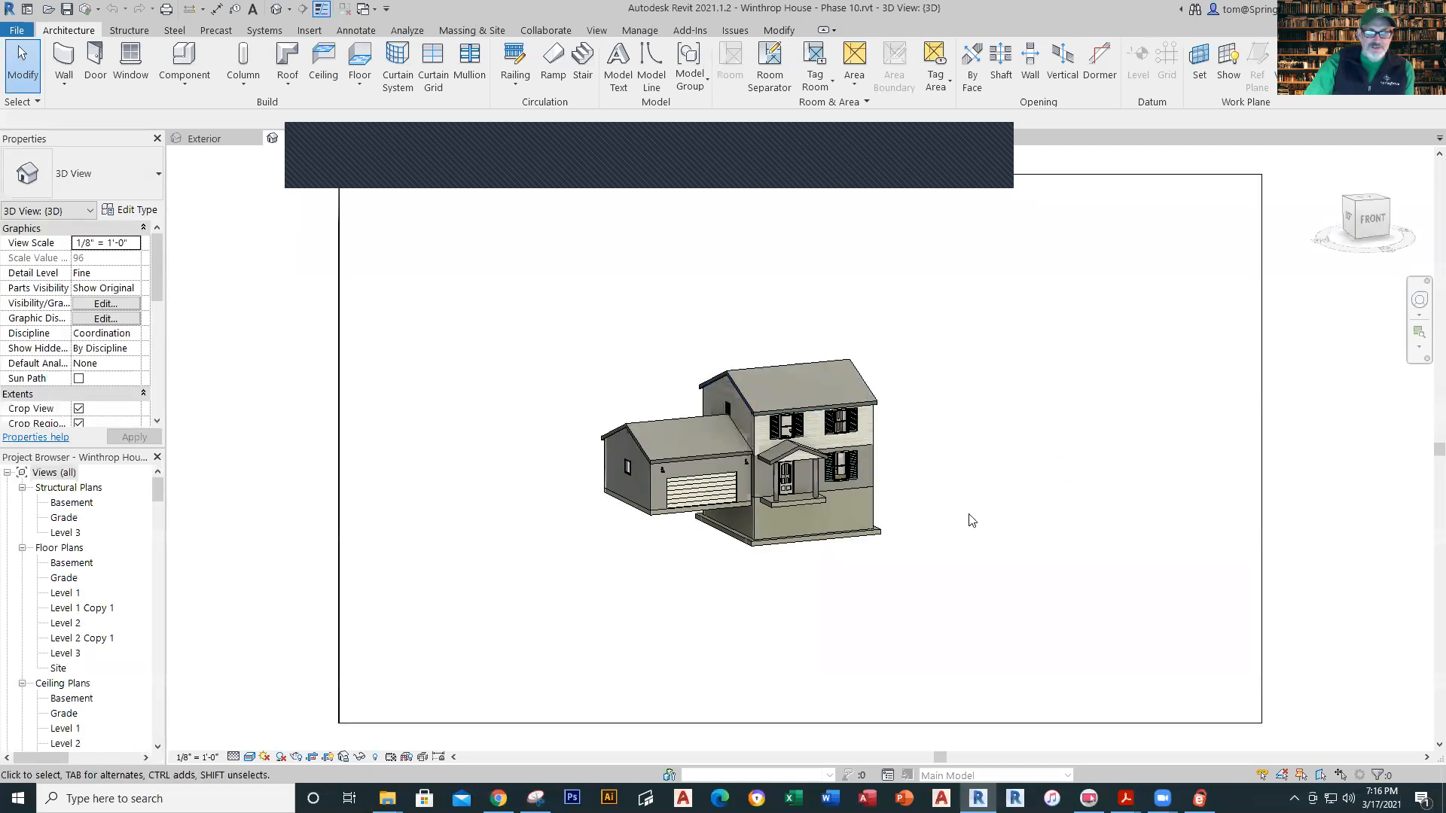
Step: Set the visual style of the Winthrop House 3D view to Shaded
scroll(964, 512, "up", 3)
scroll(918, 487, "up", 2)
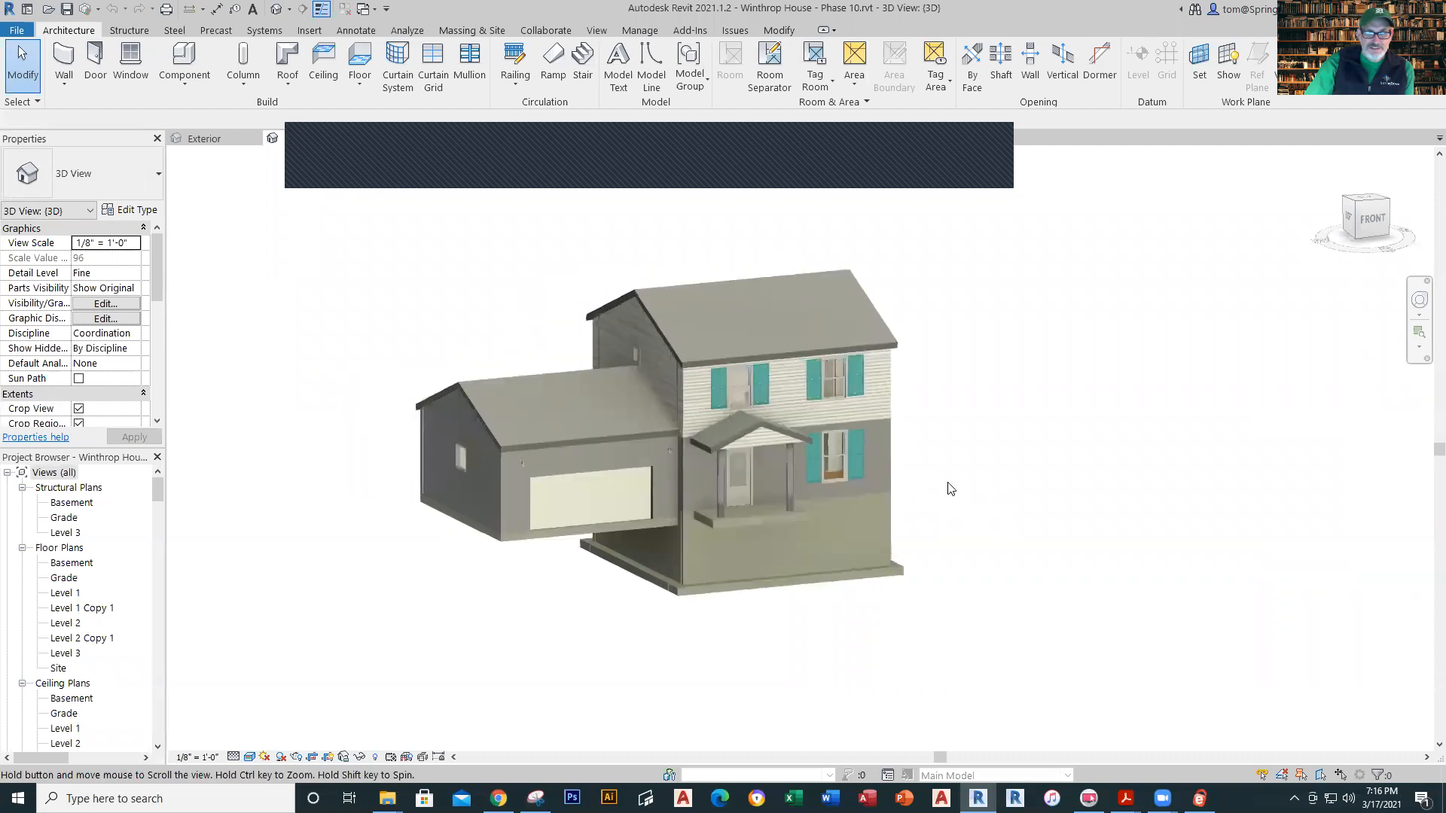
scroll(941, 441, "up", 2)
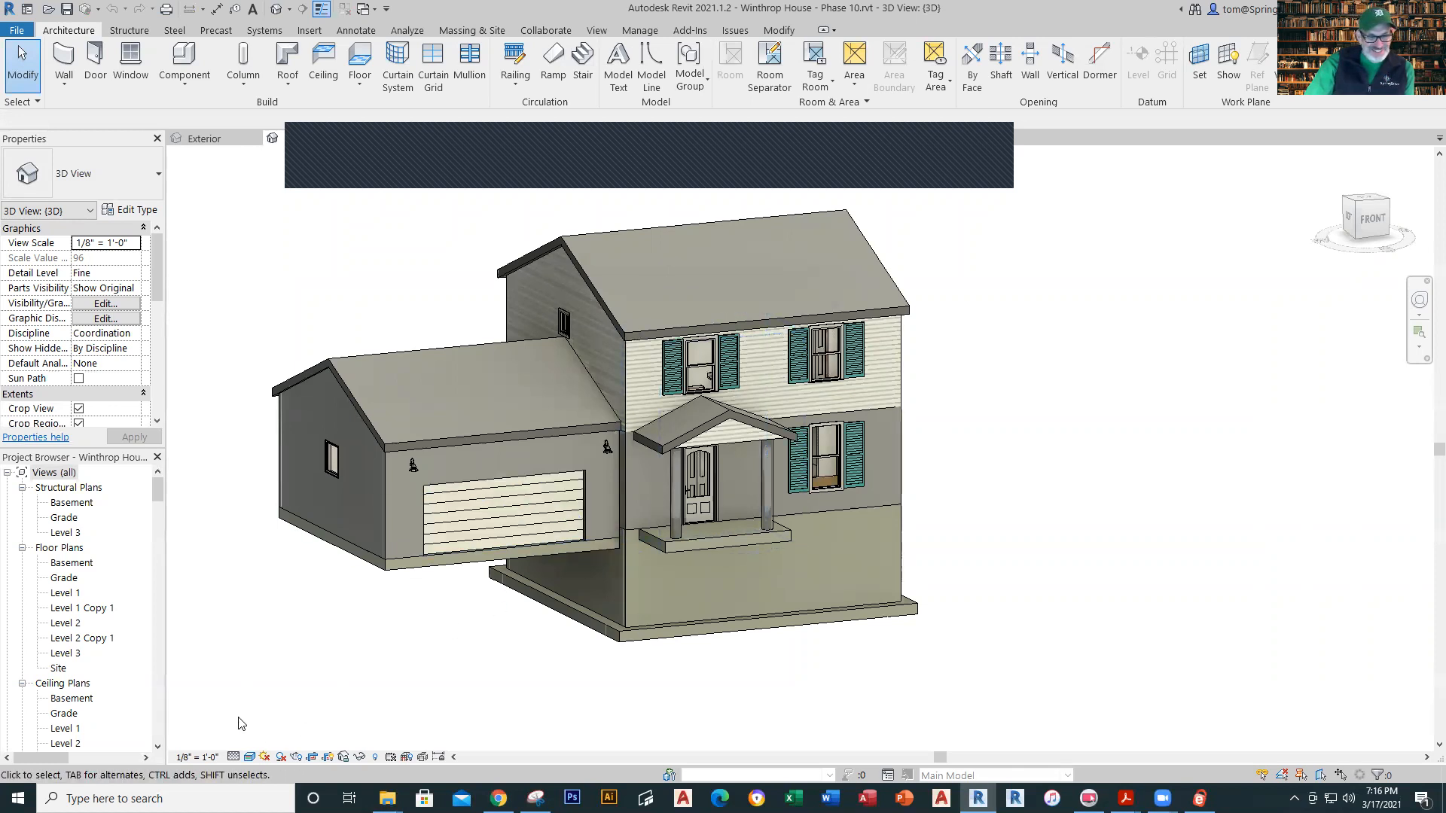
left_click(250, 757)
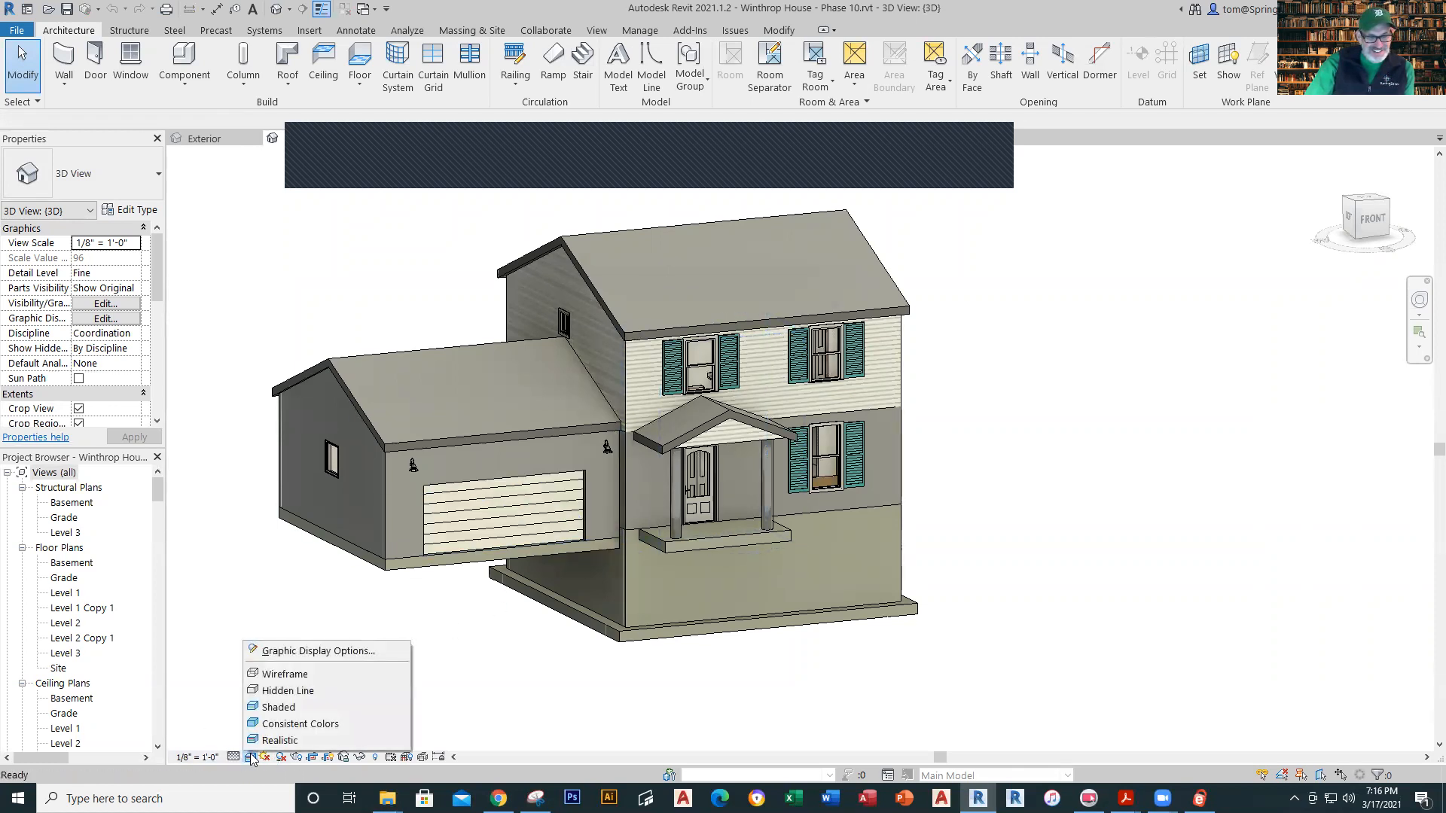
left_click(277, 708)
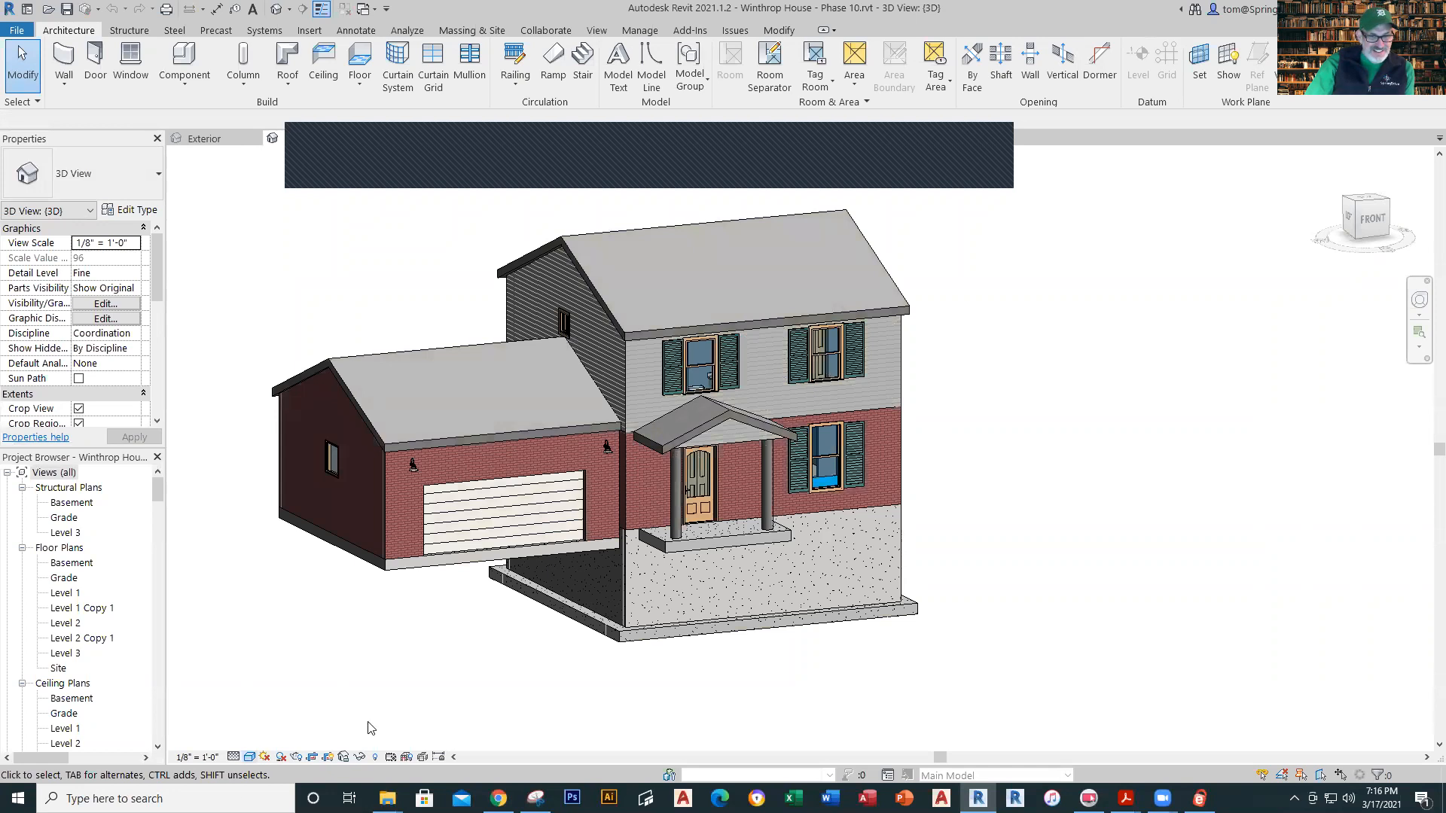
scroll(873, 380, "up", 1)
scroll(1209, 383, "up", 1)
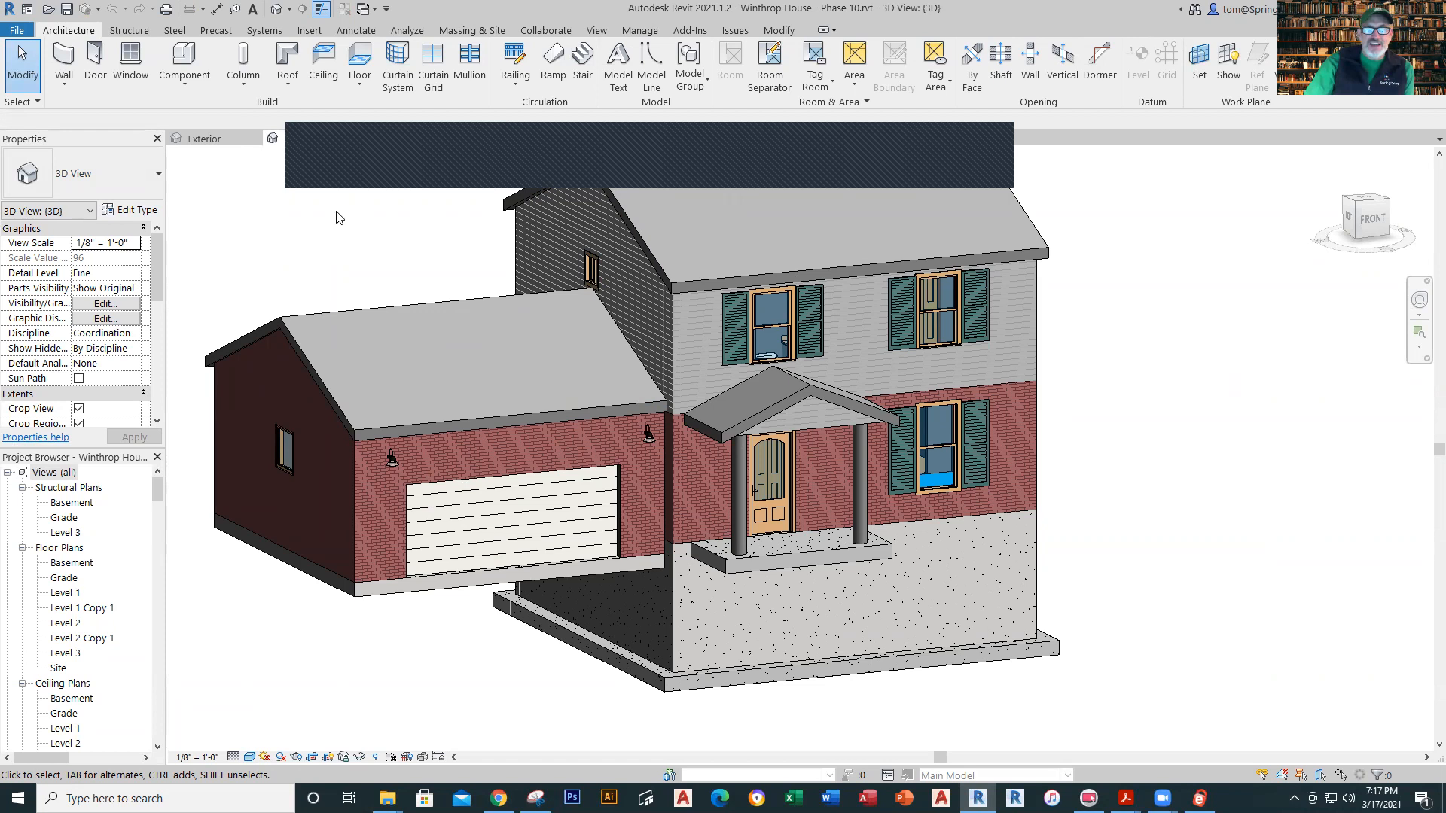
Step: Close the Winthrop House project without saving its changes
left_click(355, 137)
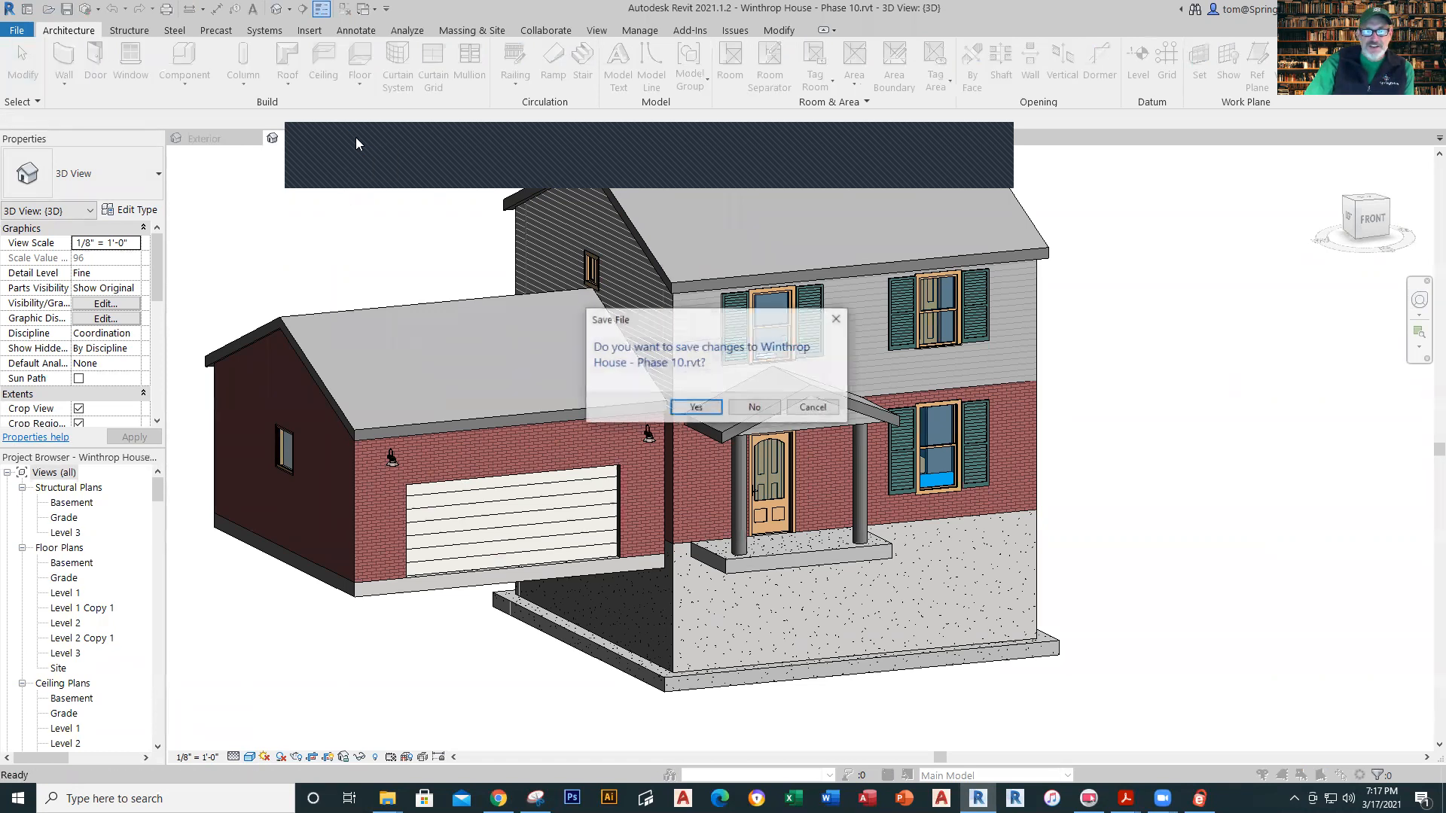
left_click(772, 411)
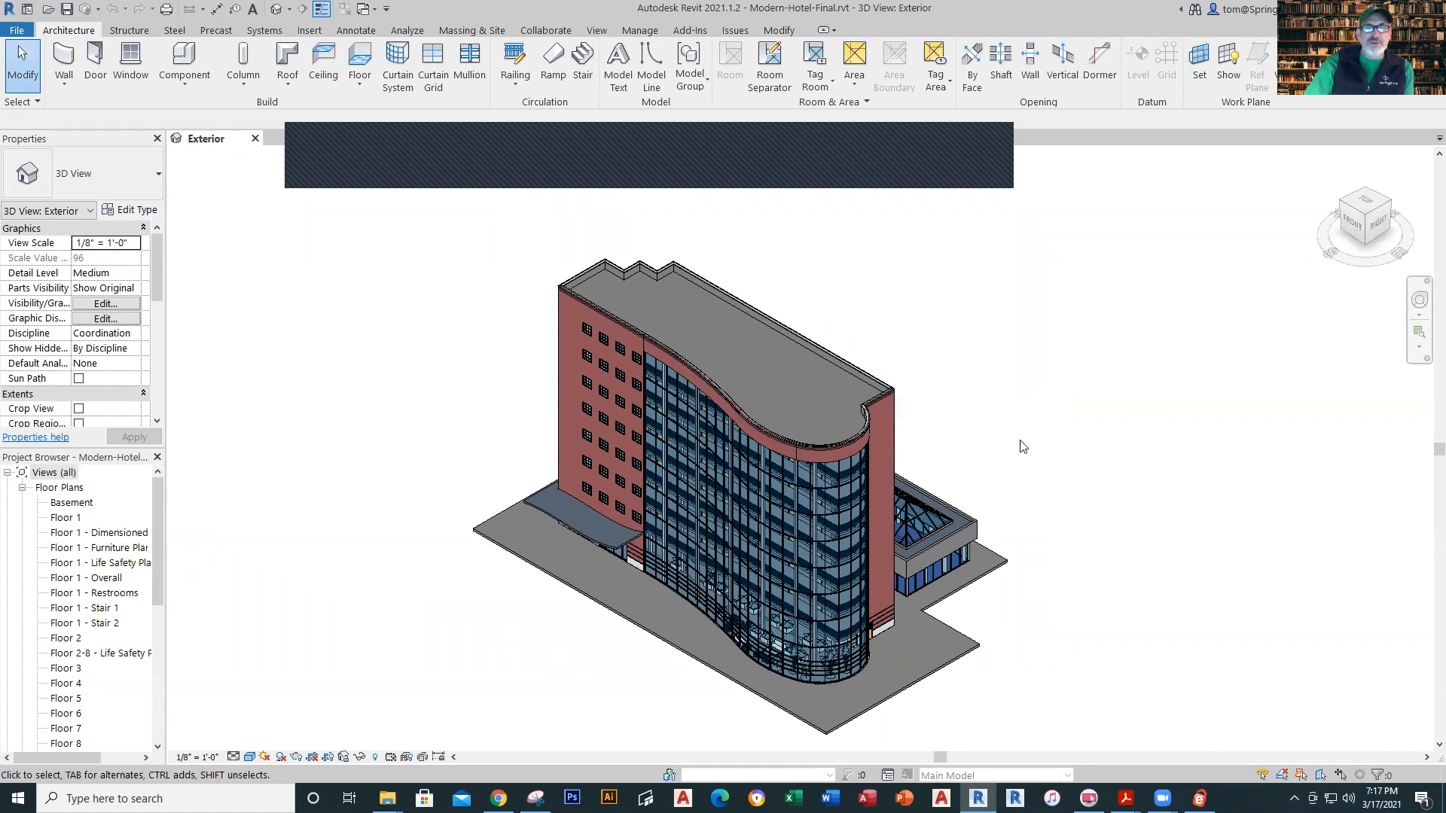
Step: Examine the curved exterior glazing of the Modern-Hotel-Final model up close and as a whole
scroll(1007, 487, "up", 3)
scroll(1007, 487, "down", 4)
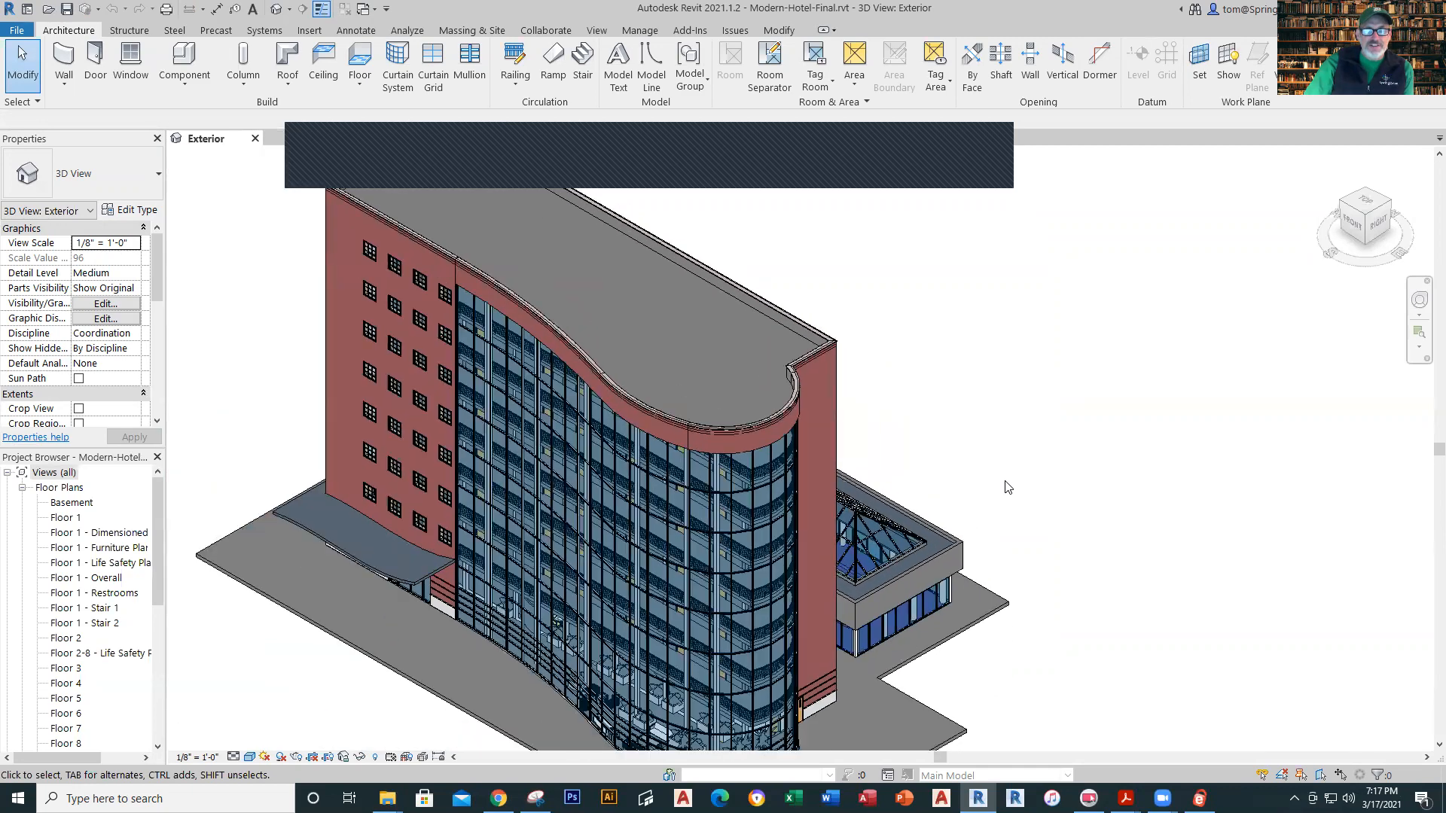
scroll(970, 478, "up", 4)
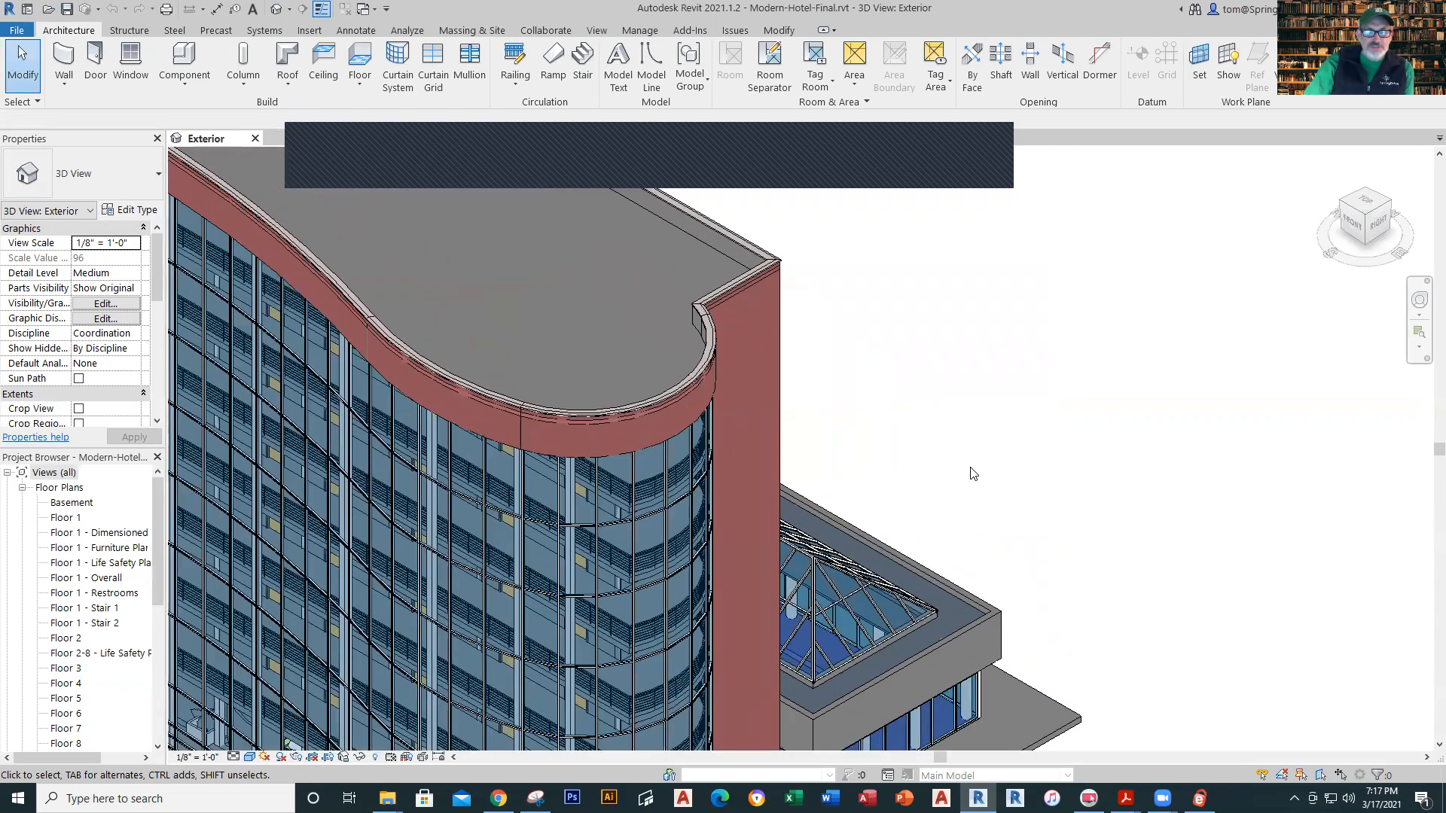
scroll(971, 476, "down", 1)
scroll(762, 603, "up", 4)
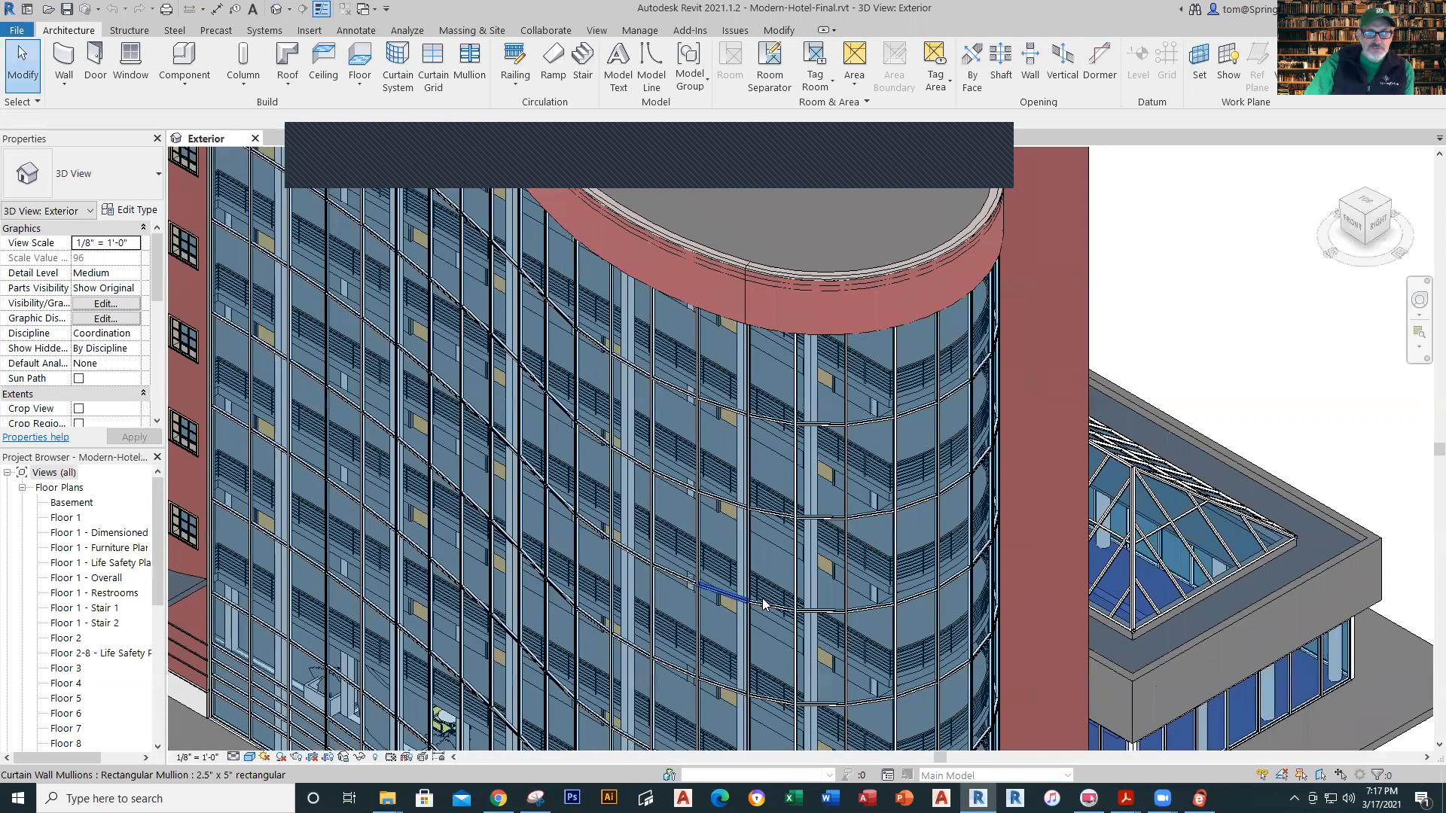
scroll(793, 509, "up", 3)
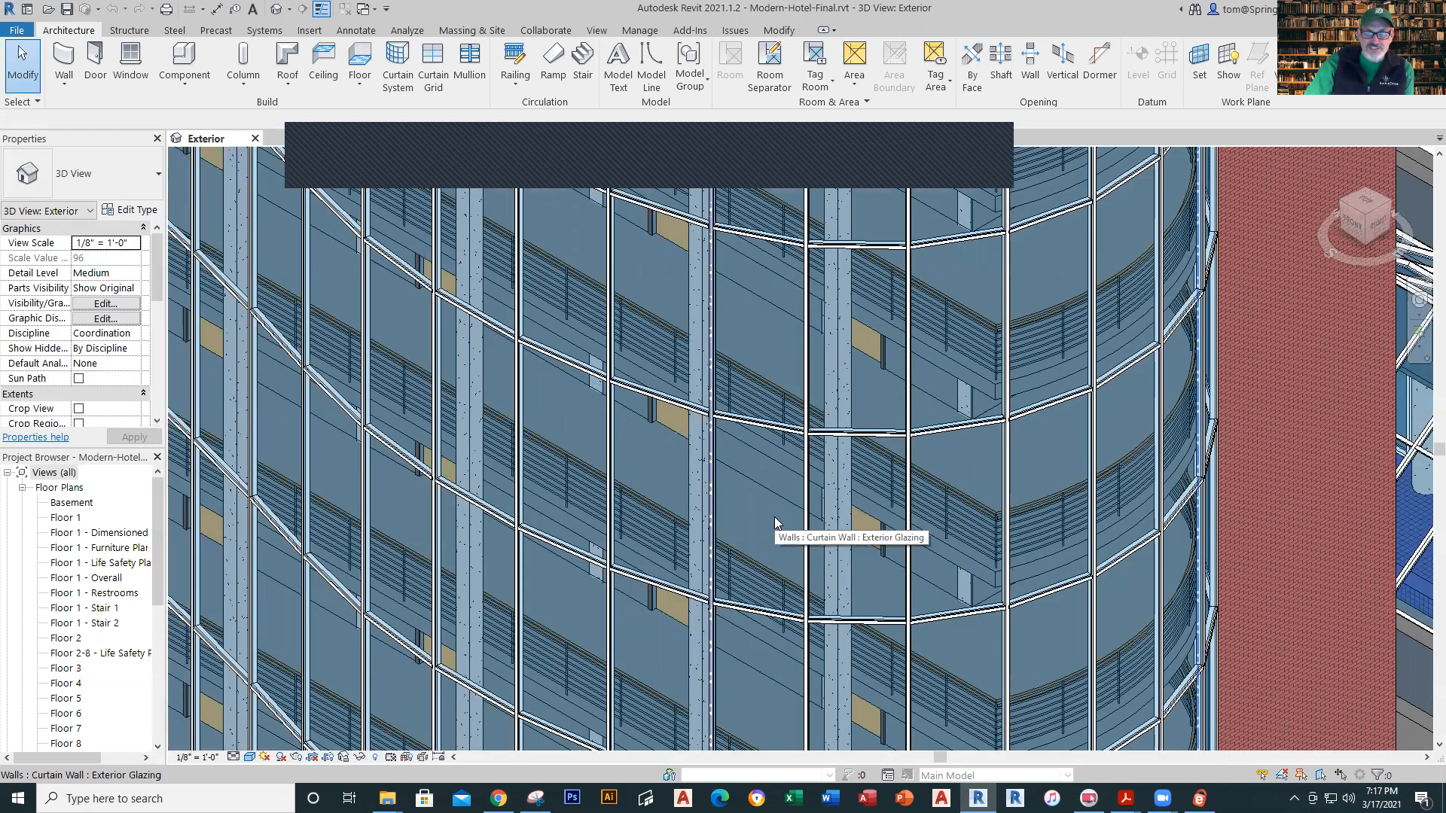
scroll(774, 516, "down", 10)
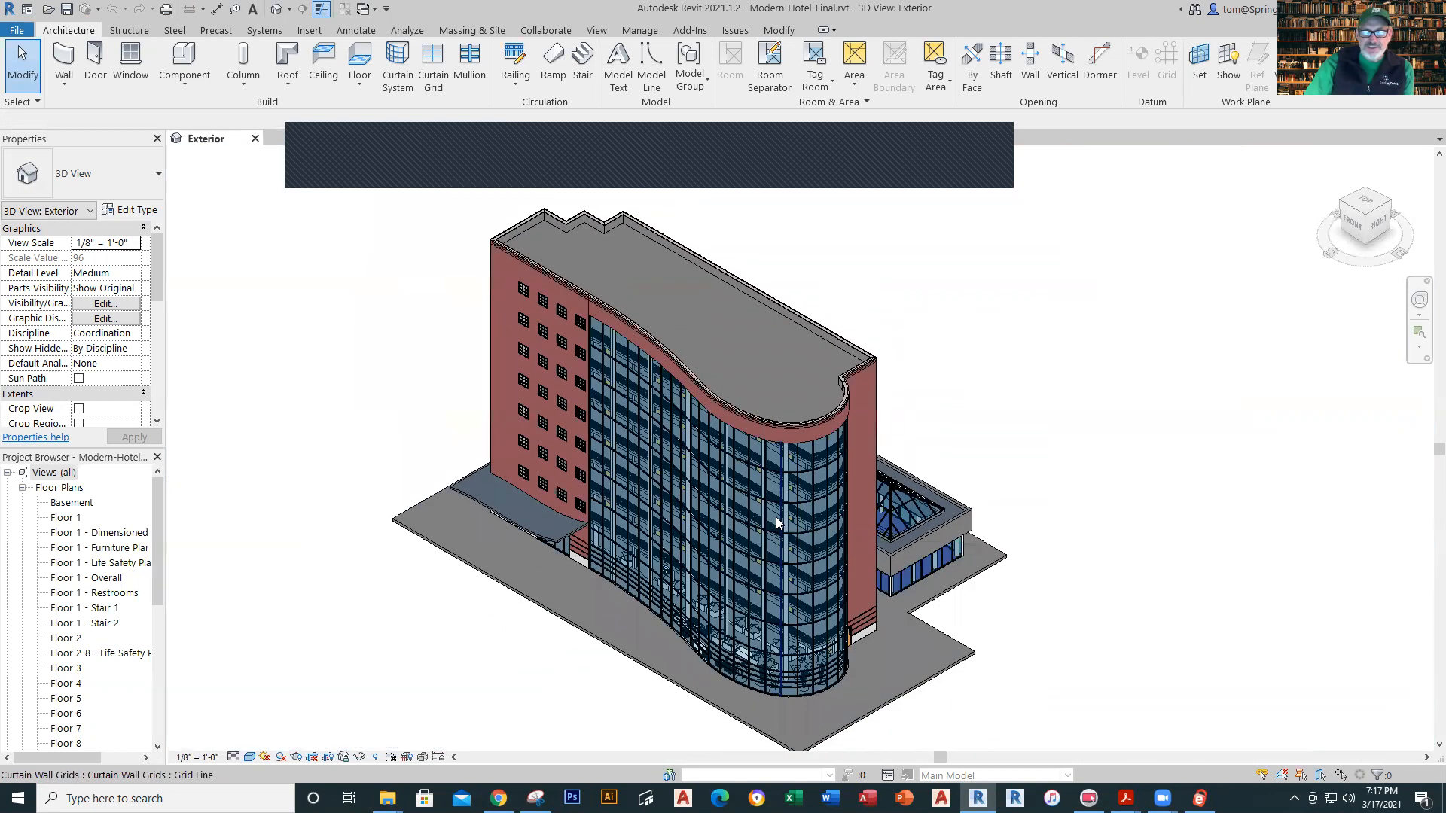
scroll(775, 517, "down", 1)
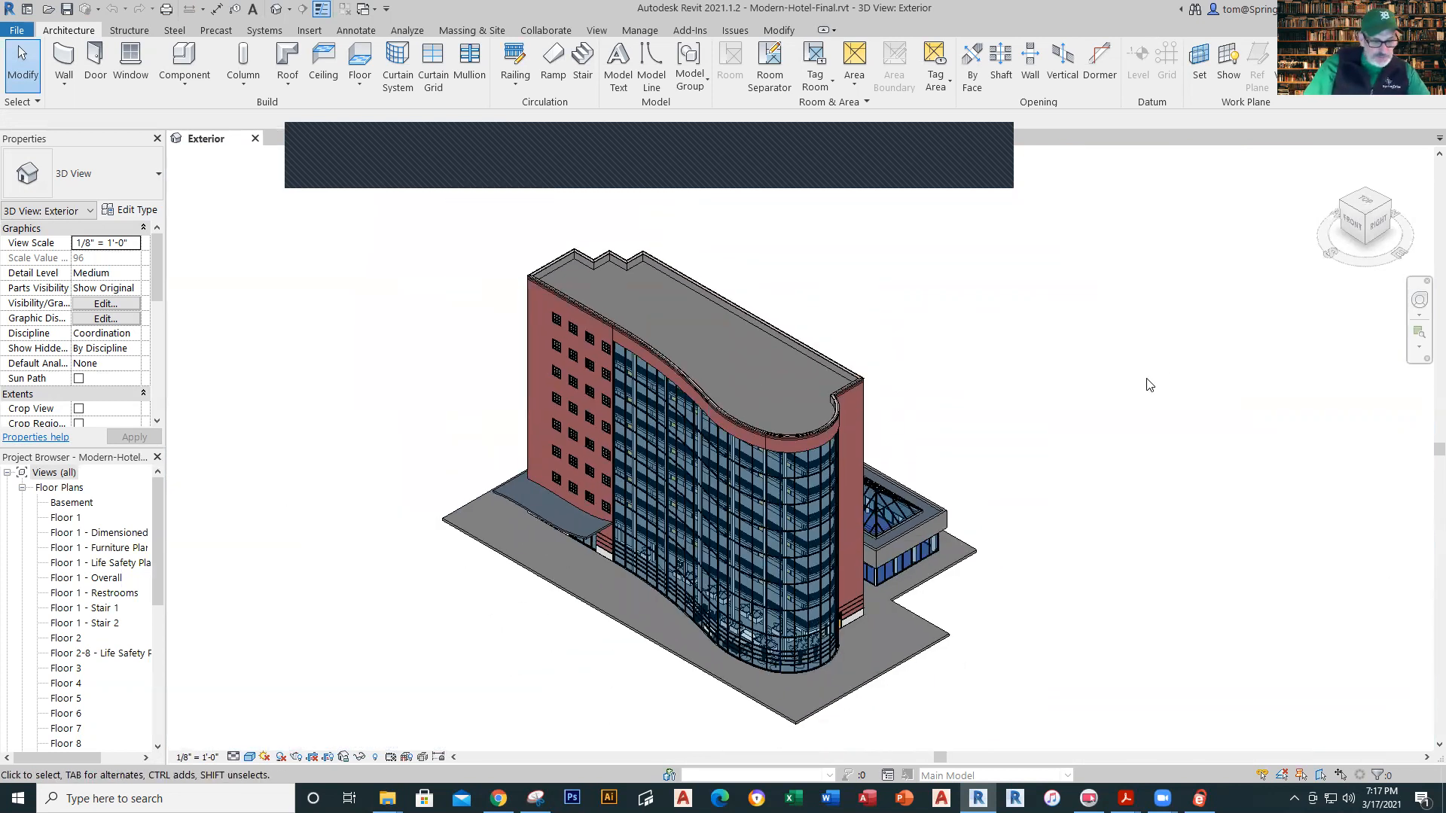
Step: Orbit the hotel model to its rear side and inspect the balconies and their guardrails up close
middle_click_drag(1063, 412, 710, 465, "shift")
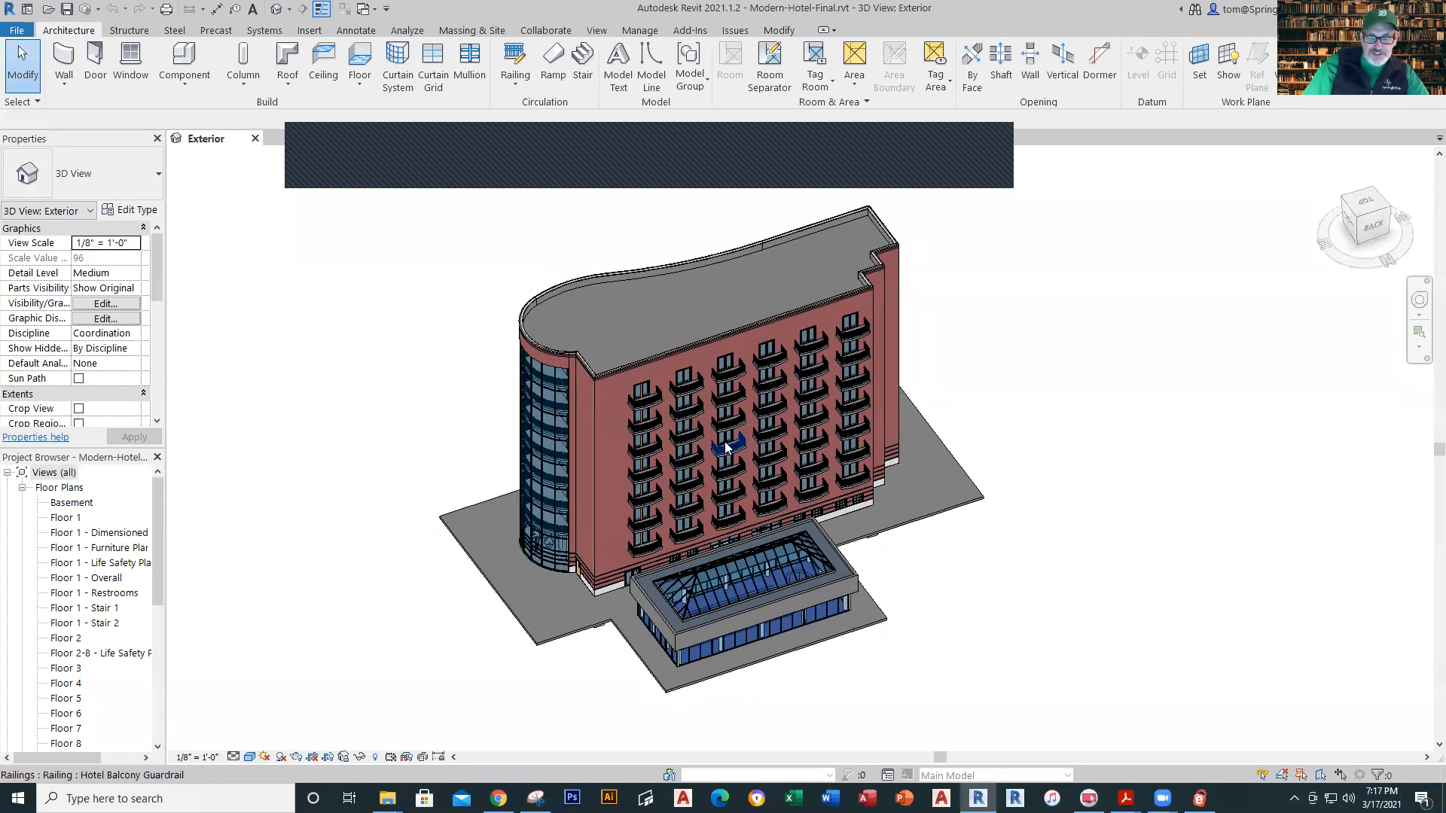
scroll(710, 465, "up", 10)
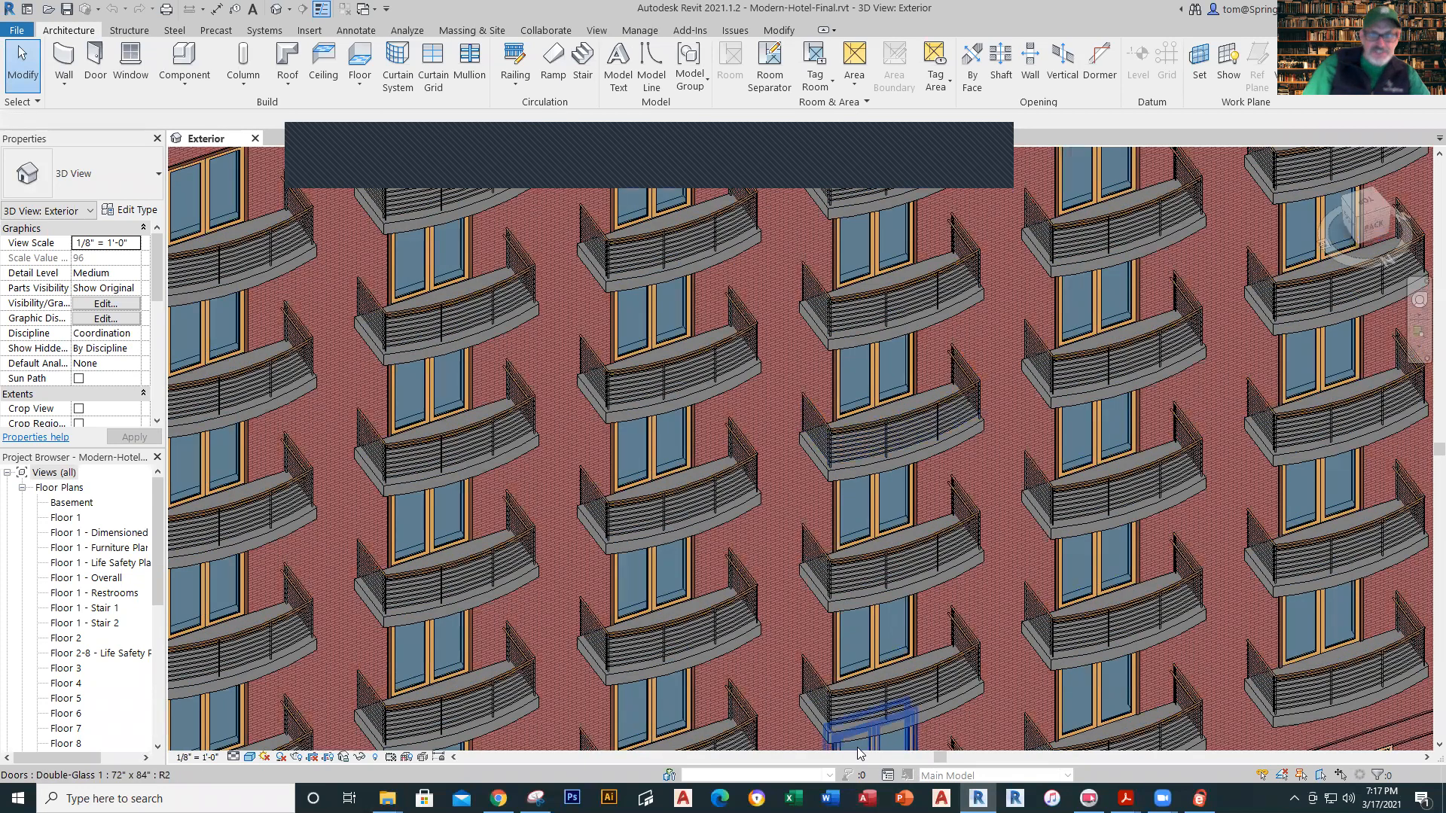
middle_click_drag(857, 747, 869, 644, "shift")
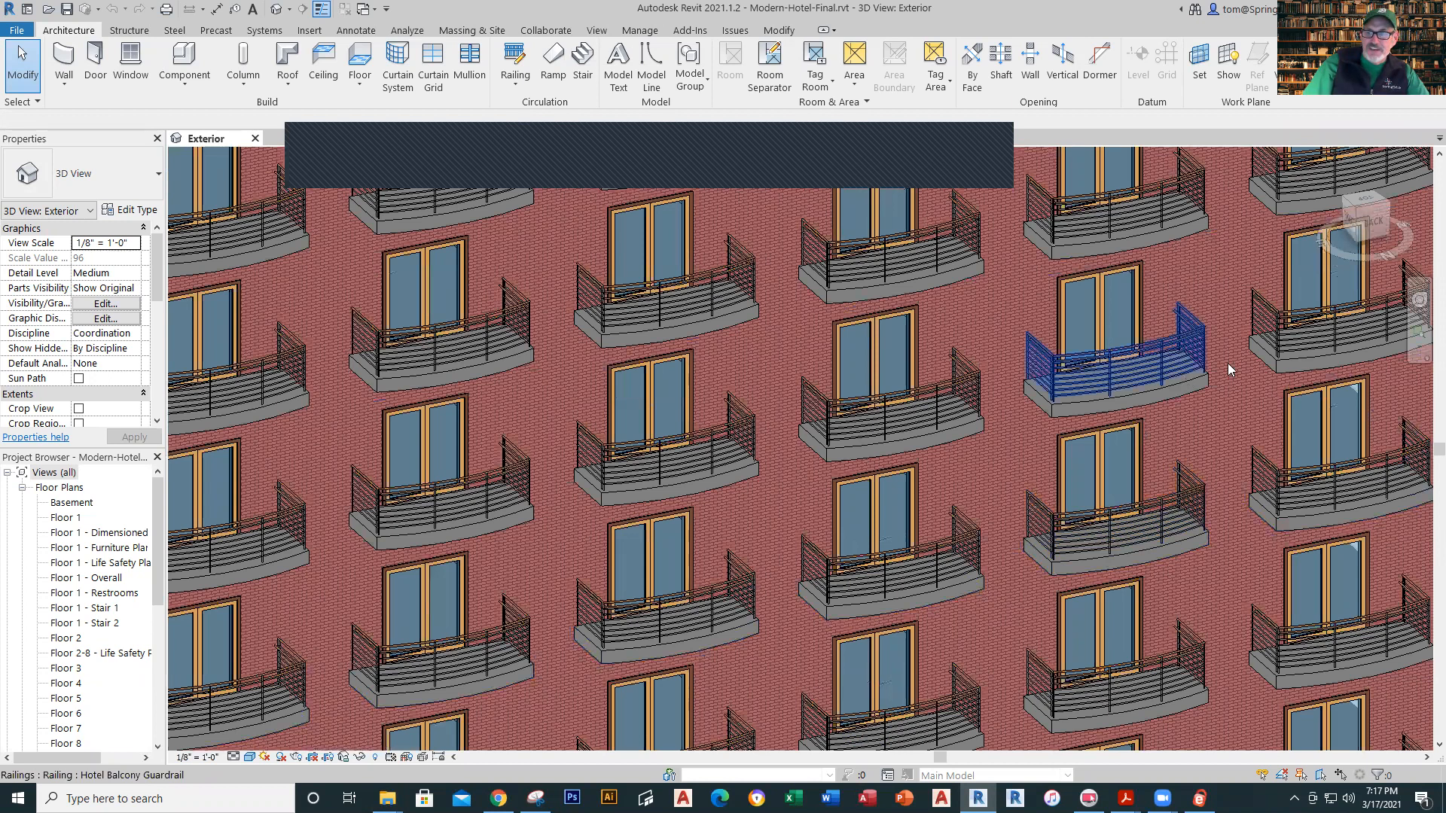
Step: Inspect the hotel from the straight Back, Left and Front views, ending close to the front entrance and ground-floor glazing
left_click(1371, 223)
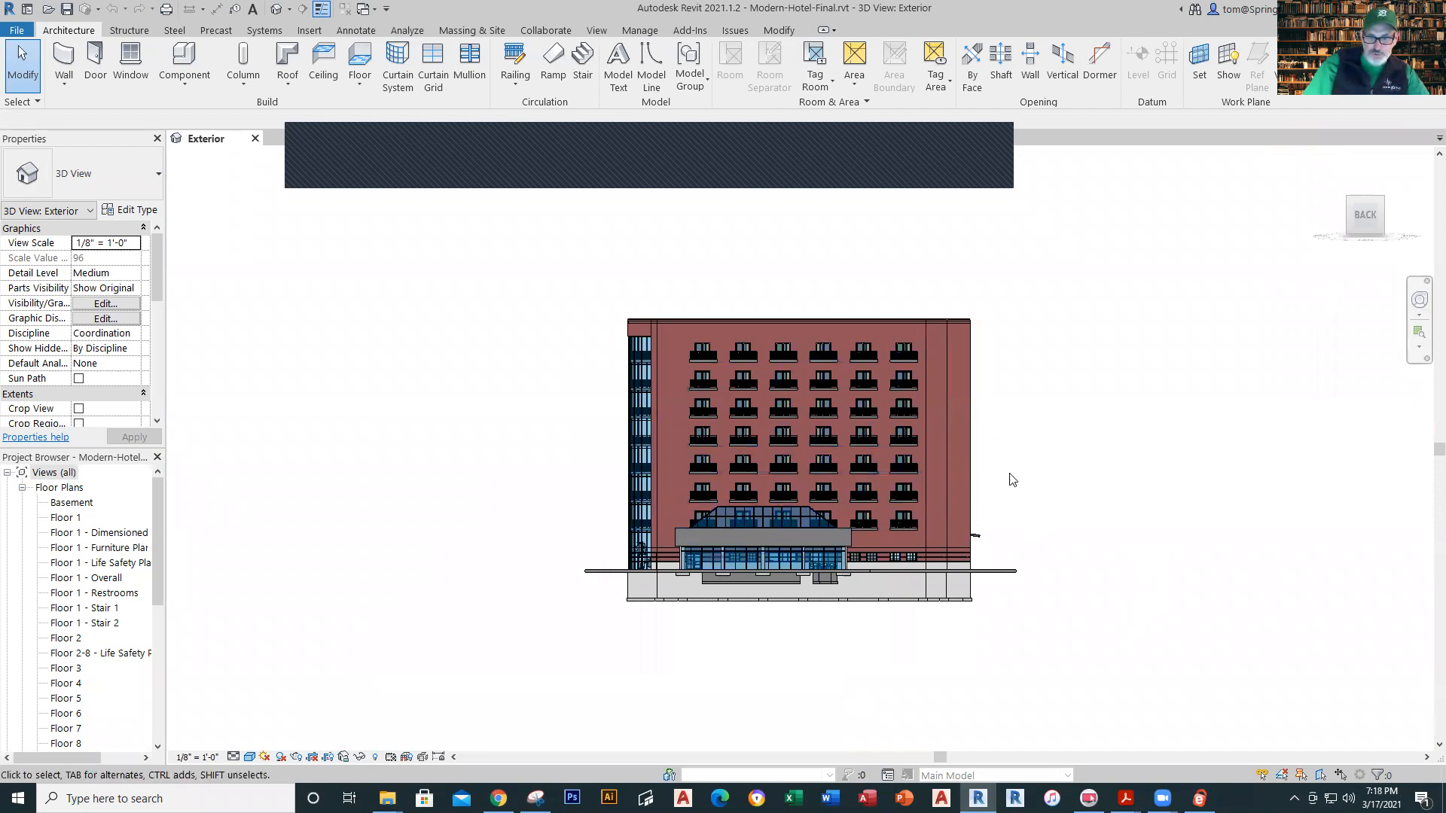
scroll(1020, 470, "up", 2)
scroll(1069, 469, "up", 2)
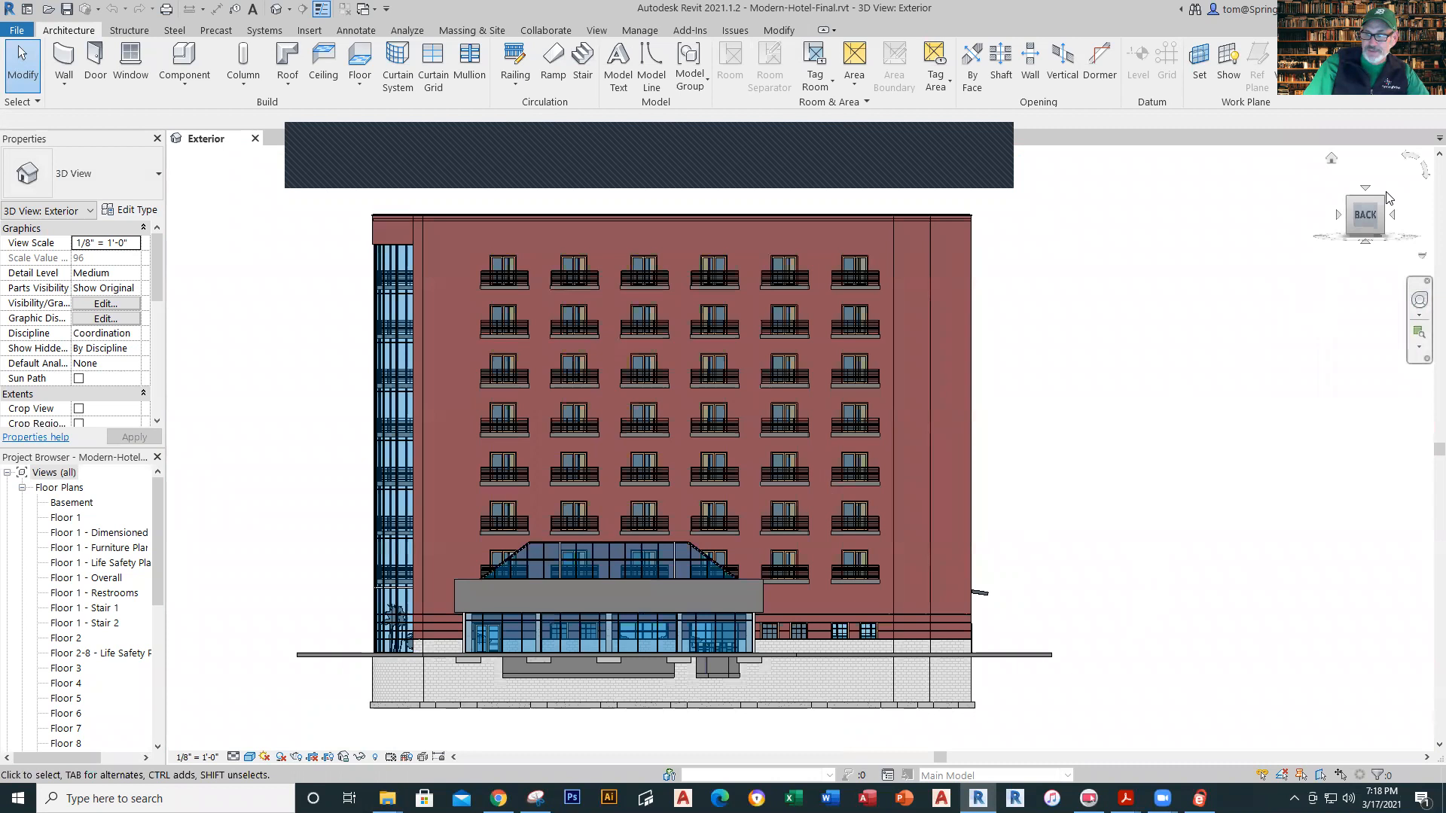
left_click(1392, 220)
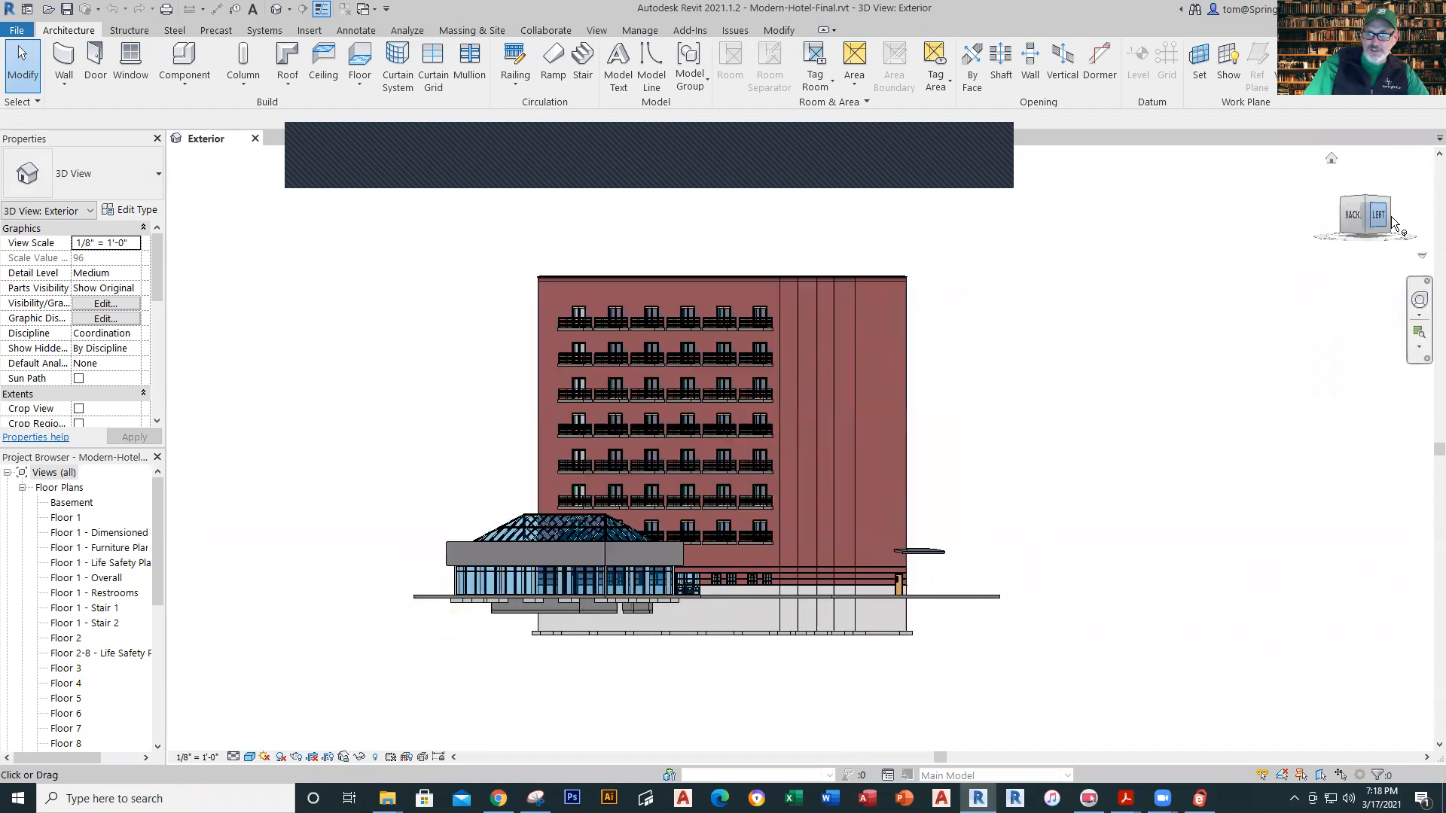
scroll(1032, 434, "up", 4)
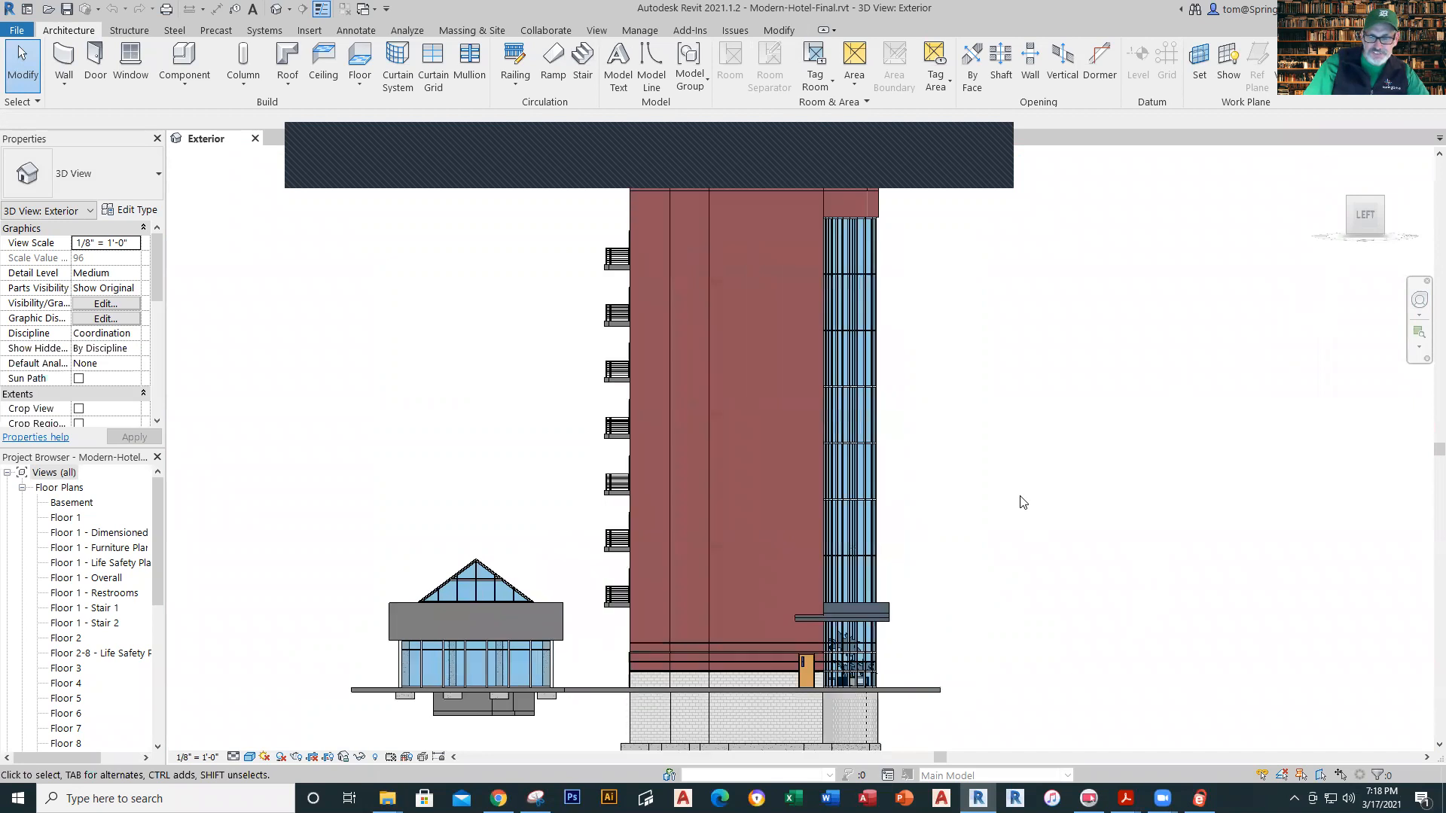
left_click(1394, 218)
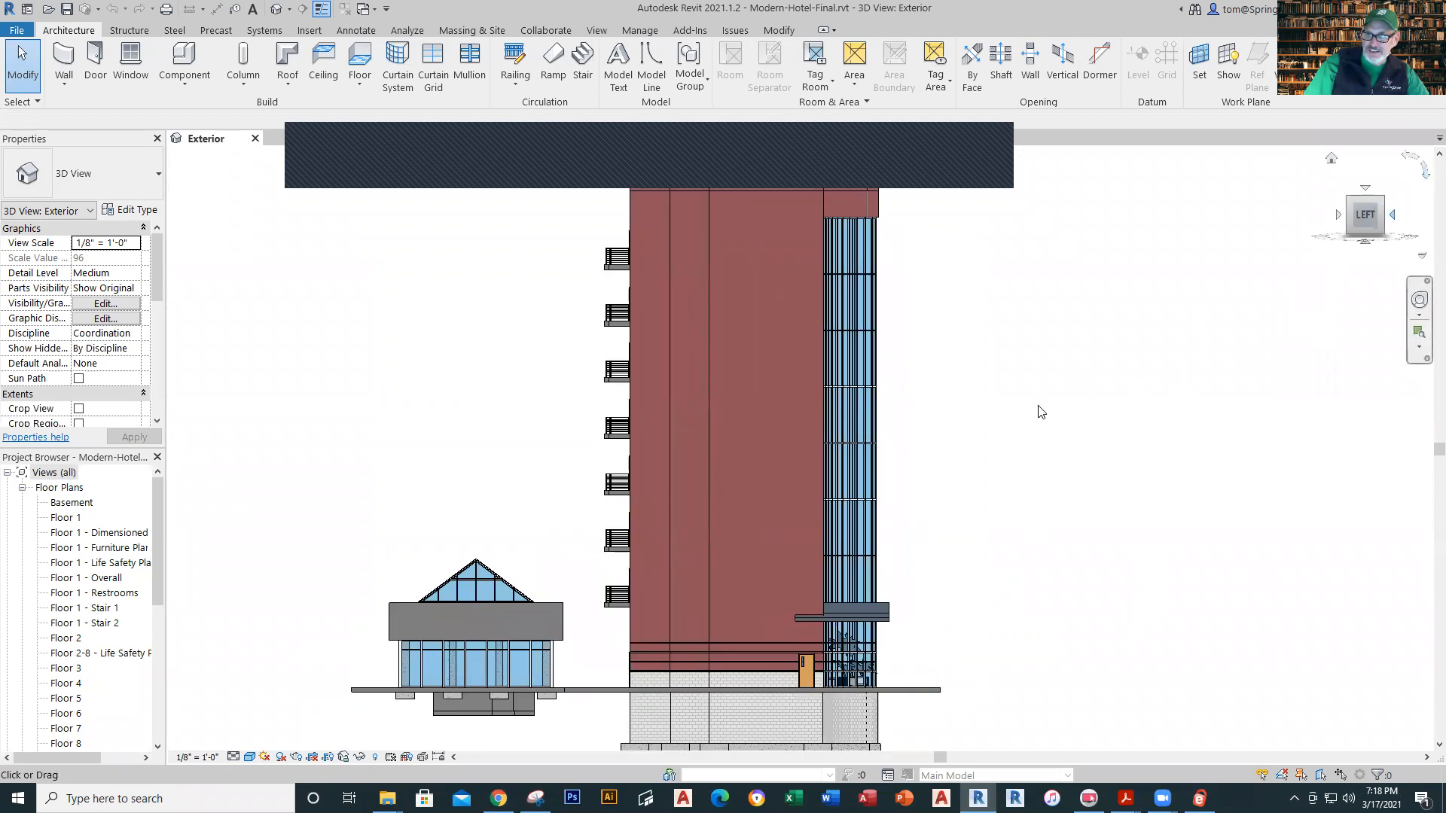
scroll(780, 550, "up", 3)
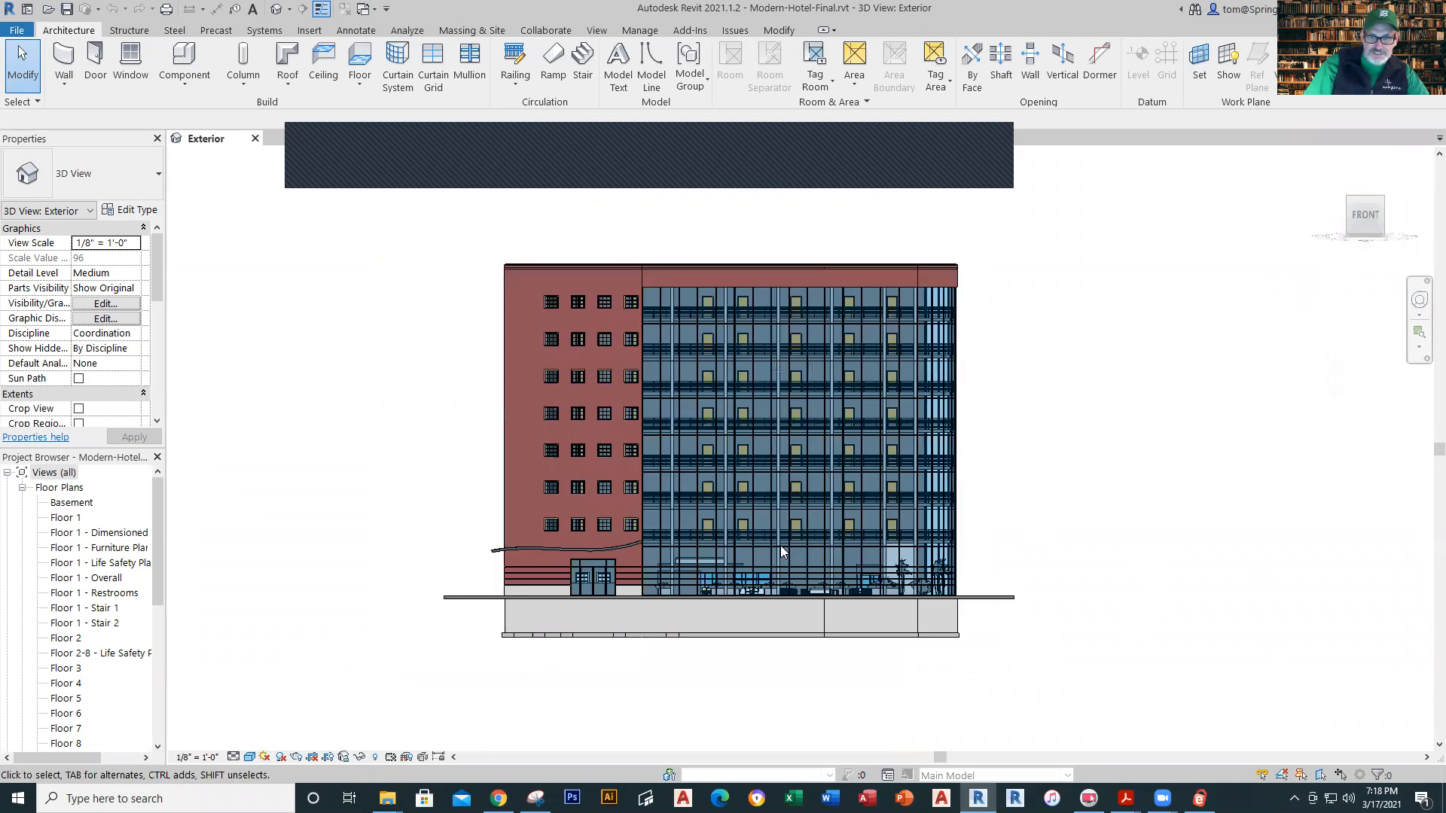
scroll(780, 550, "up", 5)
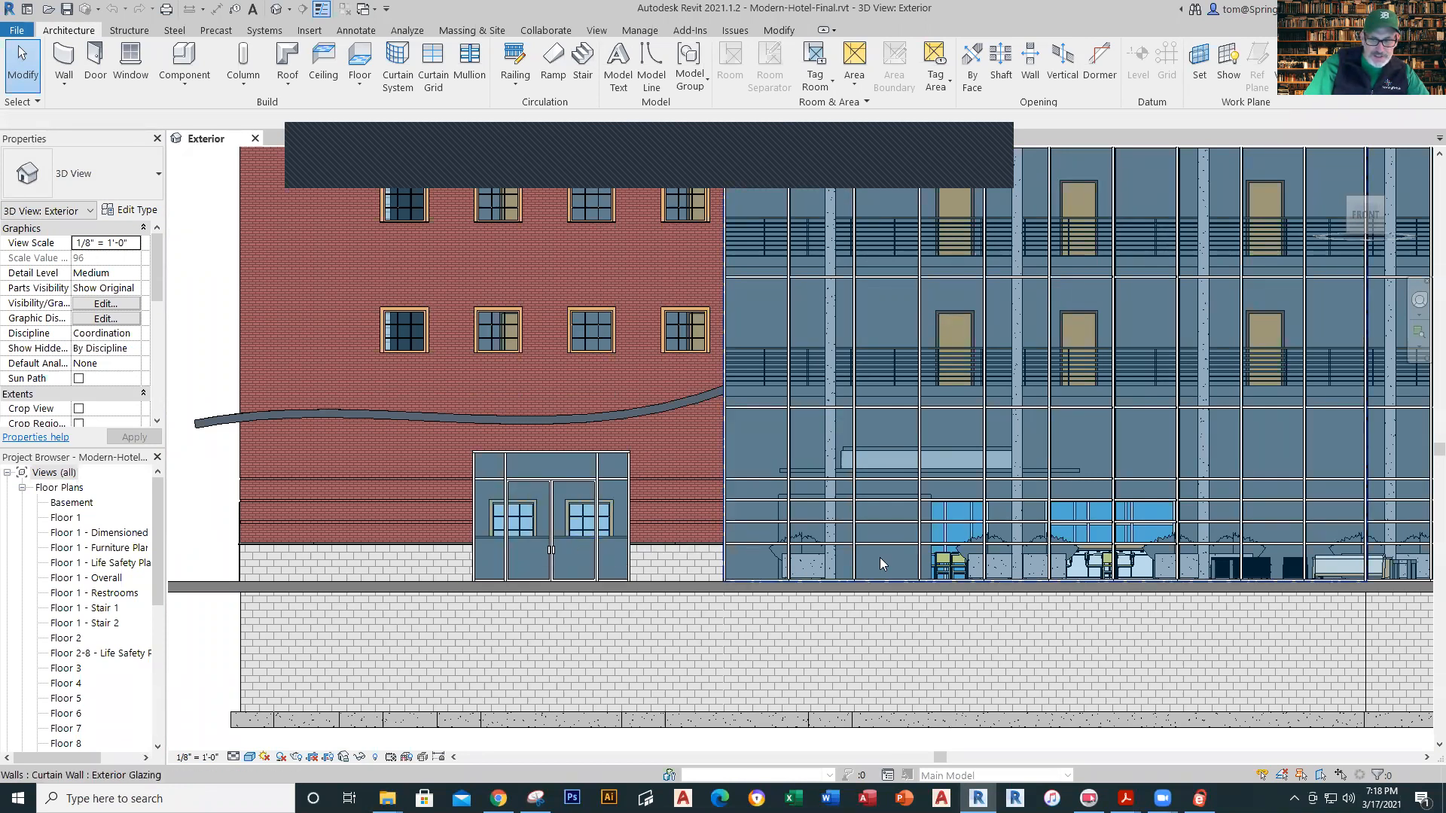
Step: Inspect the ground-floor furniture and planting behind the front glazing as far as the building's far end
scroll(892, 543, "down", 1)
middle_click_drag(892, 543, 698, 528)
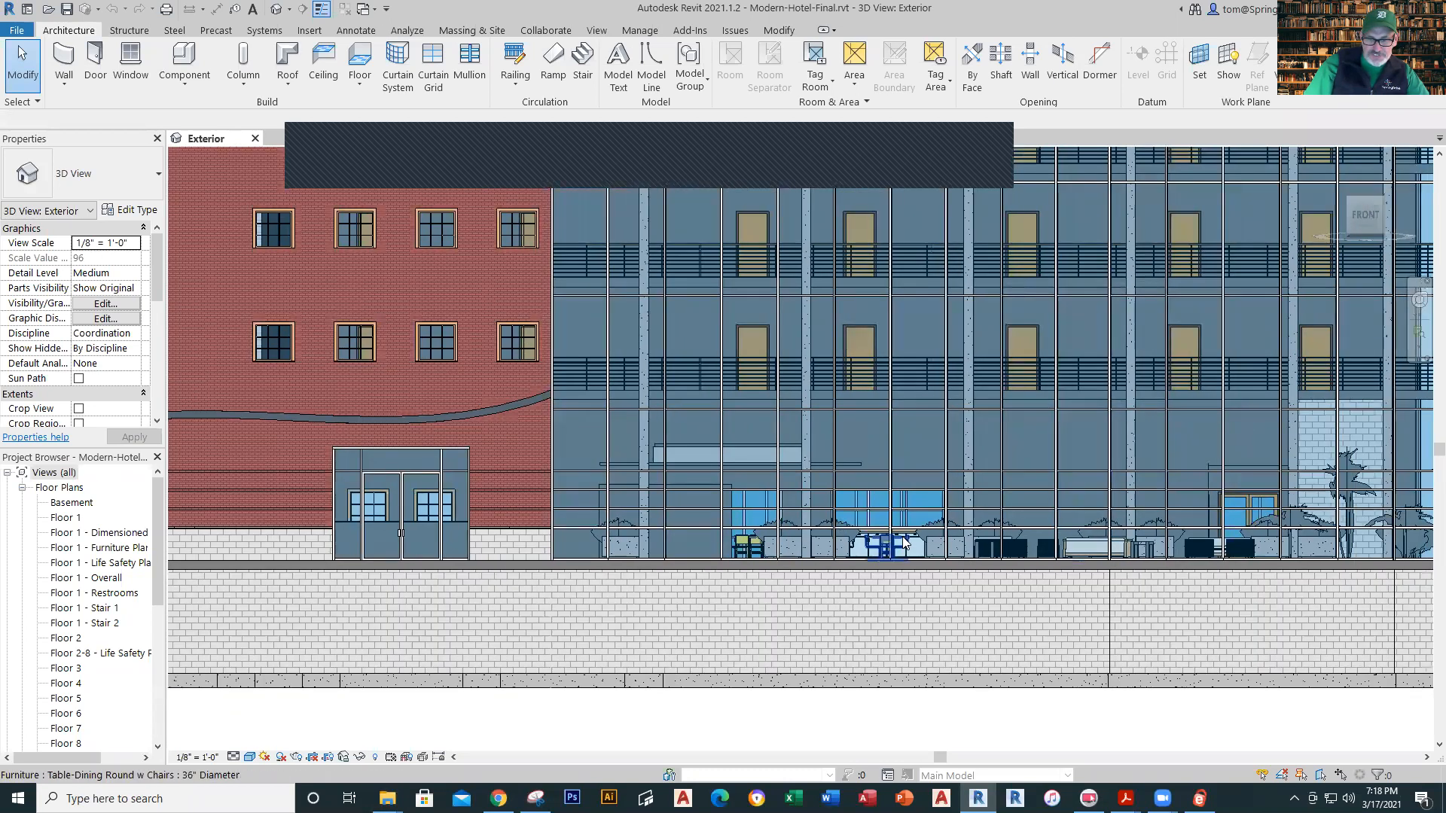
middle_click_drag(1395, 532, 935, 556)
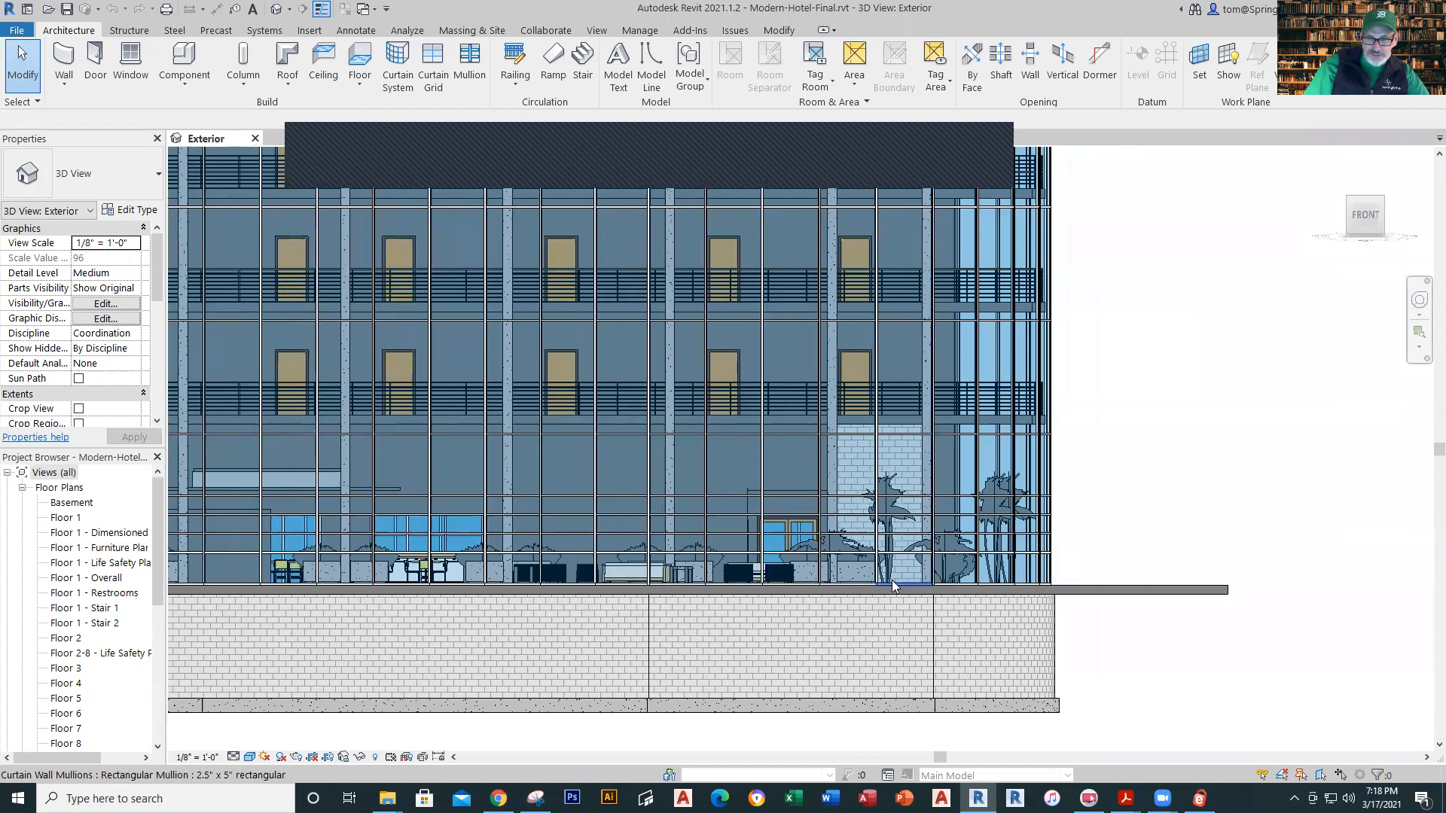
Step: View the hotel straight from the Right, and return to the isometric view from the top front-right corner
left_click(1392, 216)
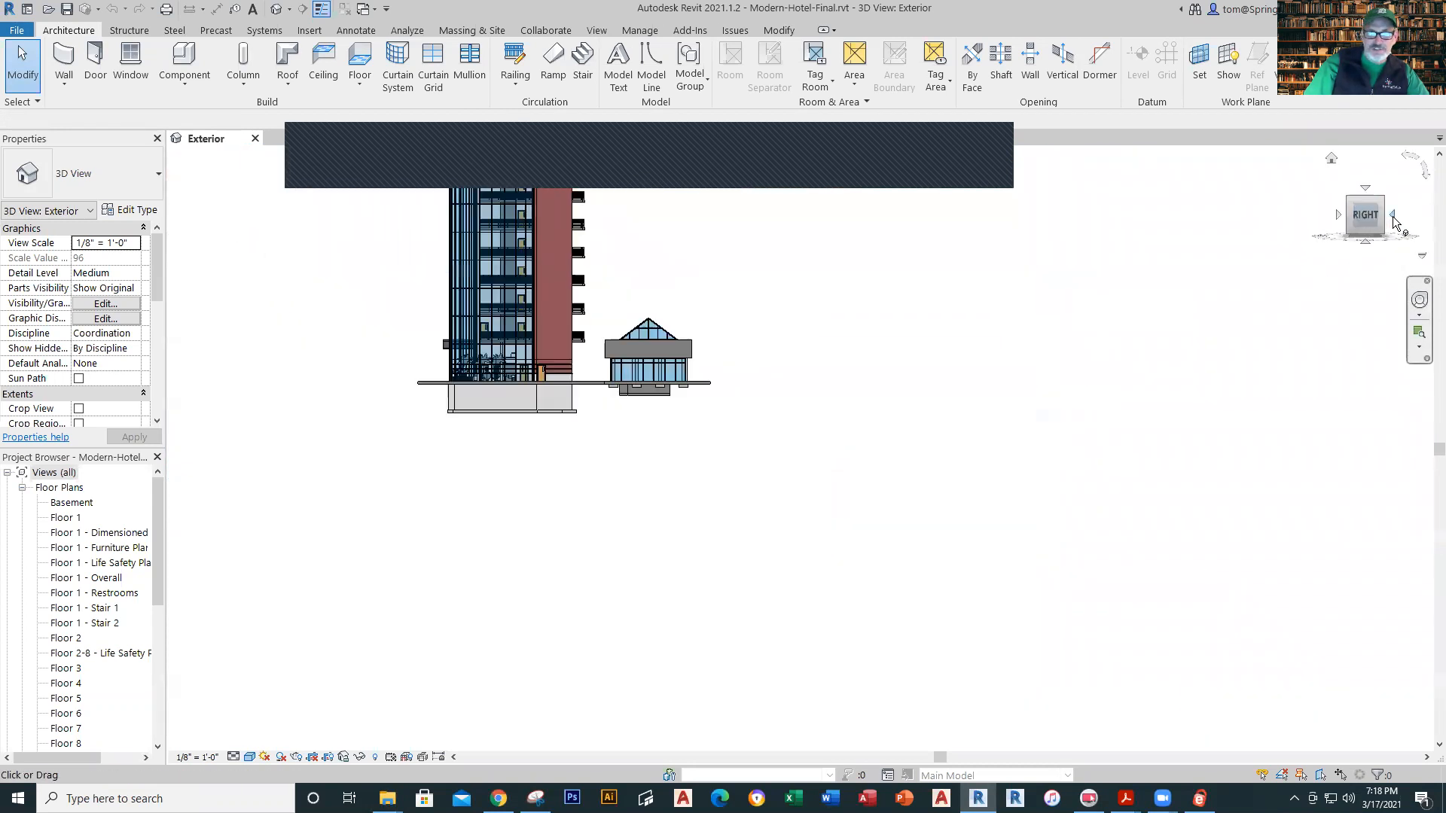
scroll(946, 415, "up", 1)
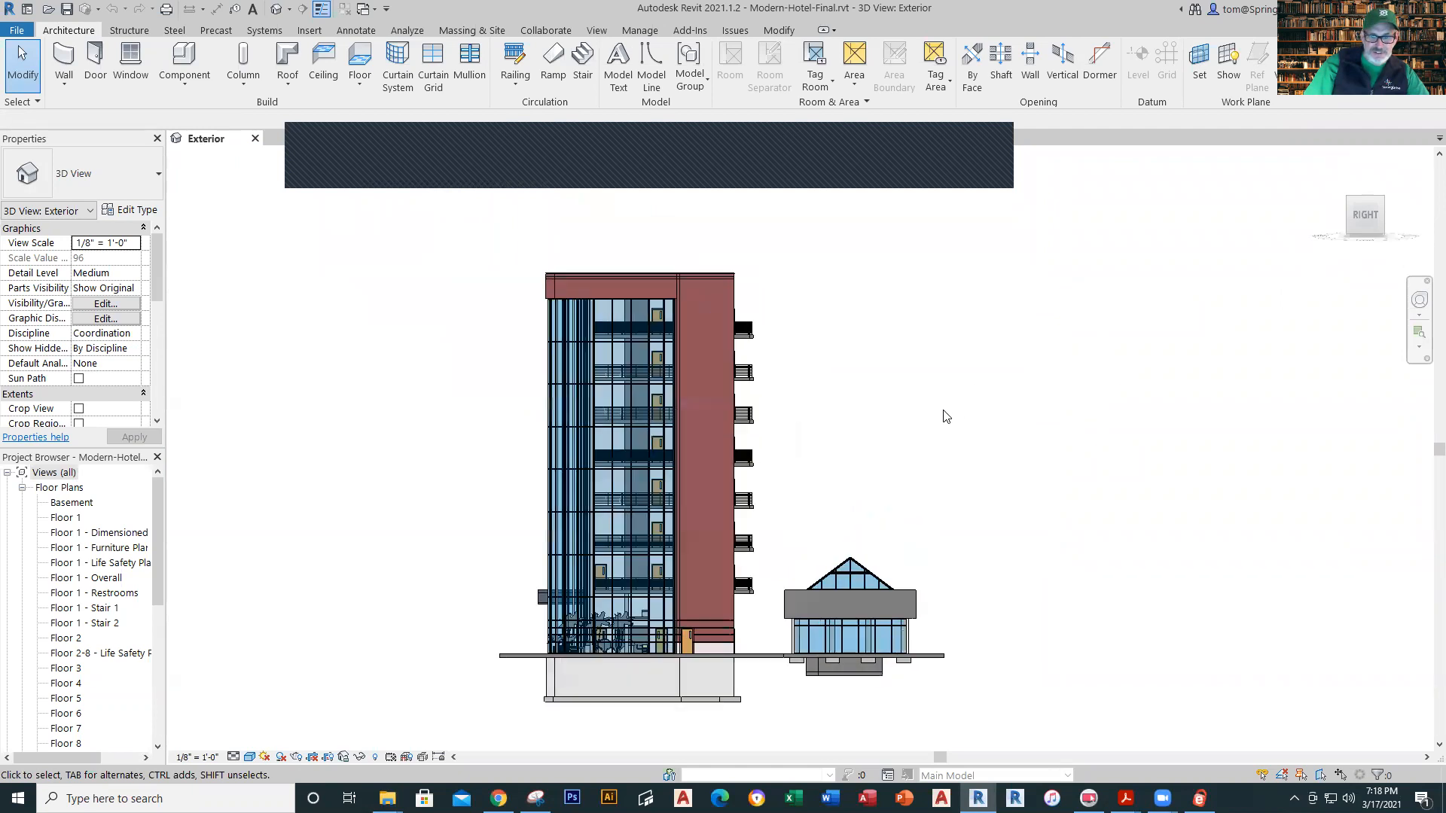
left_click(1353, 198)
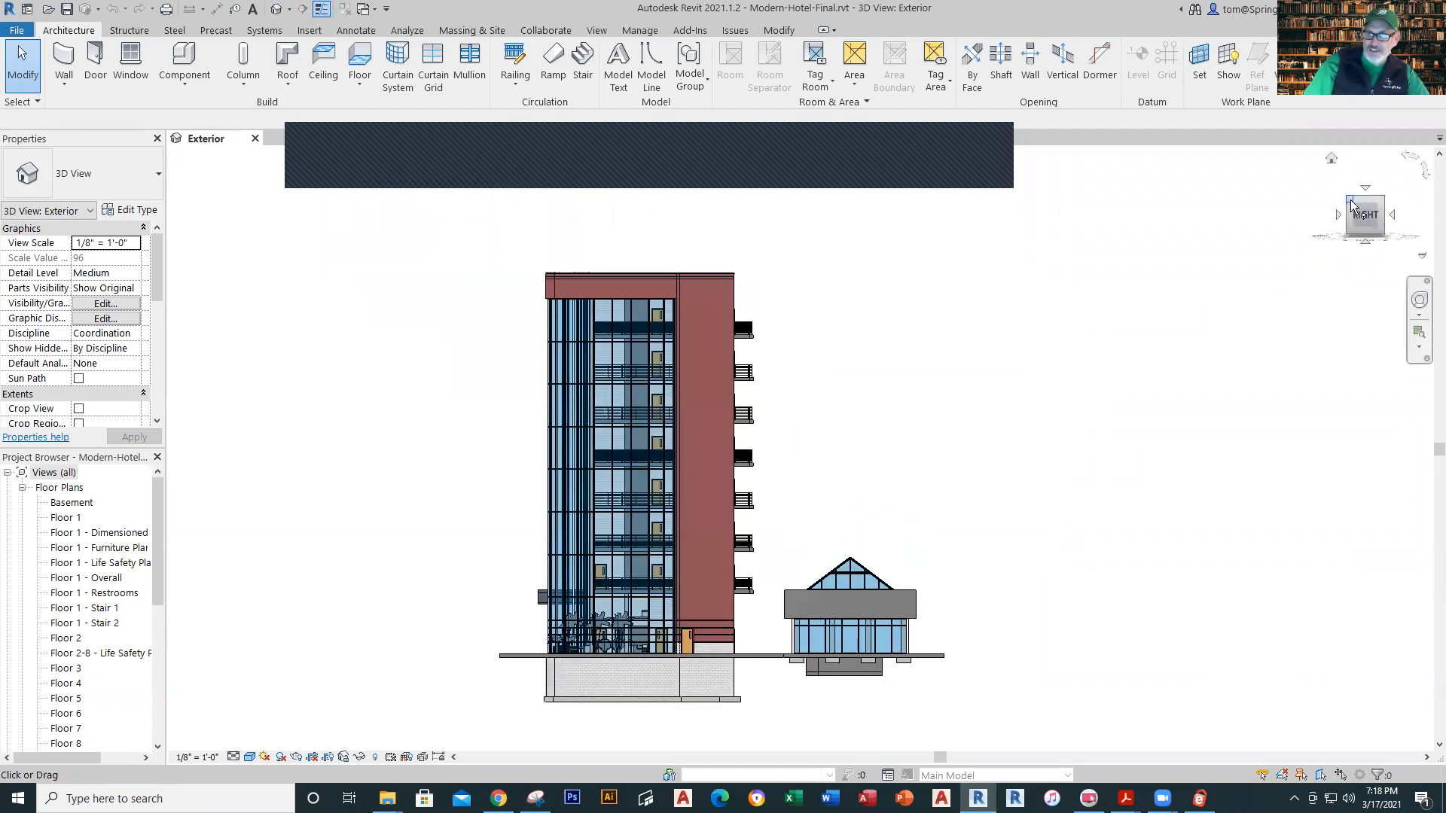
scroll(1045, 478, "up", 1)
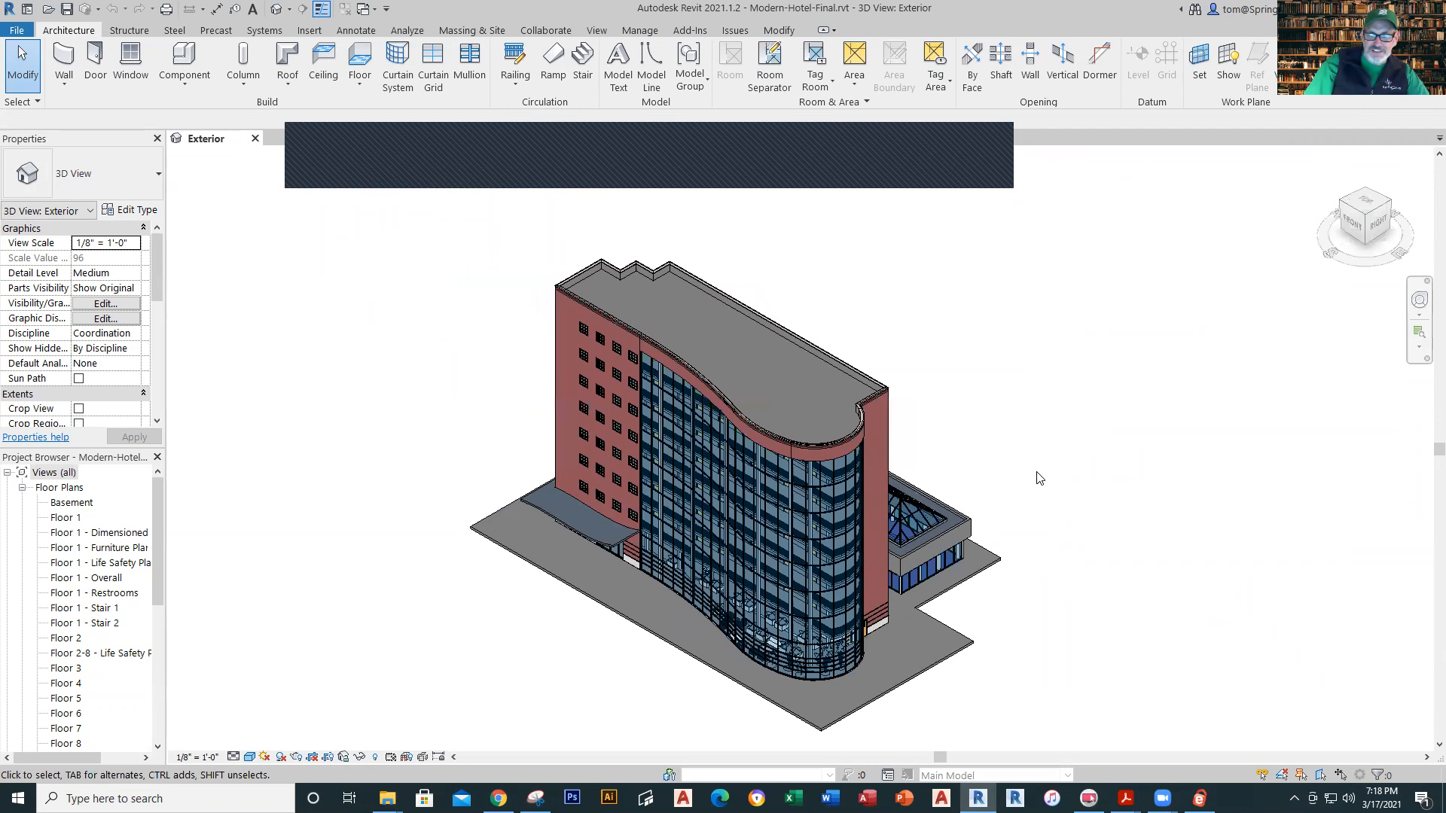
scroll(1046, 482, "up", 1)
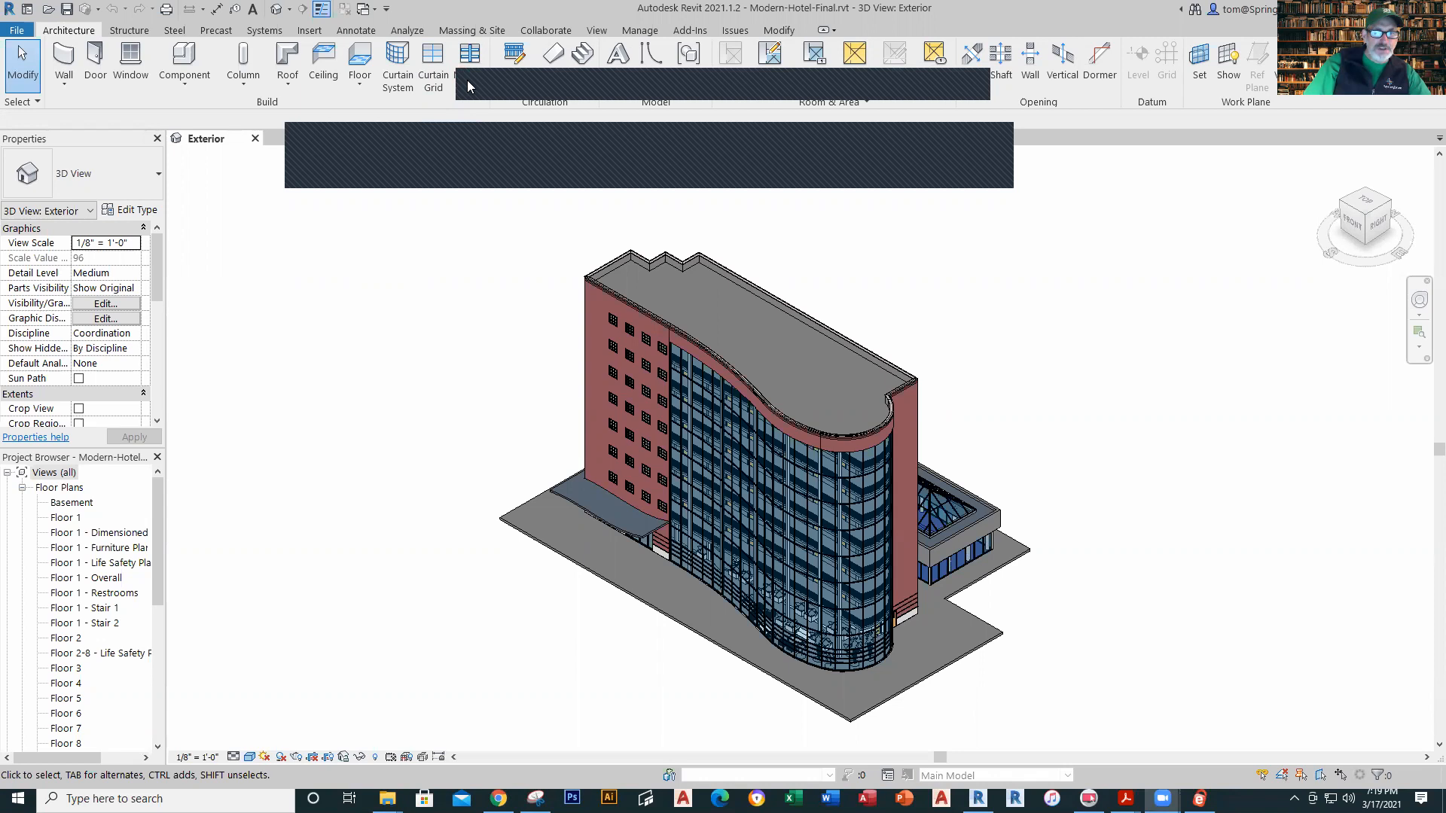
left_click(691, 242)
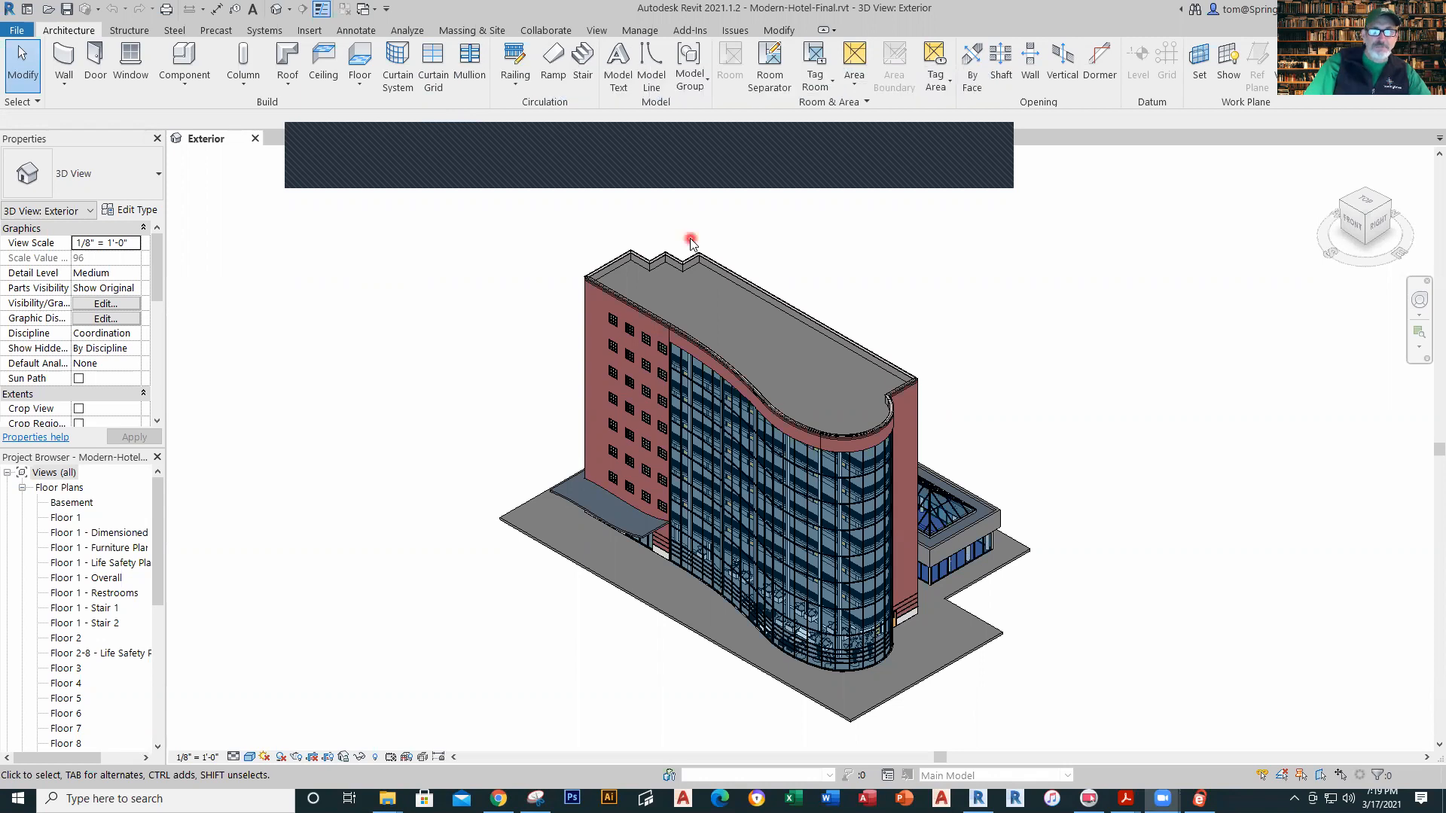
left_click(510, 76)
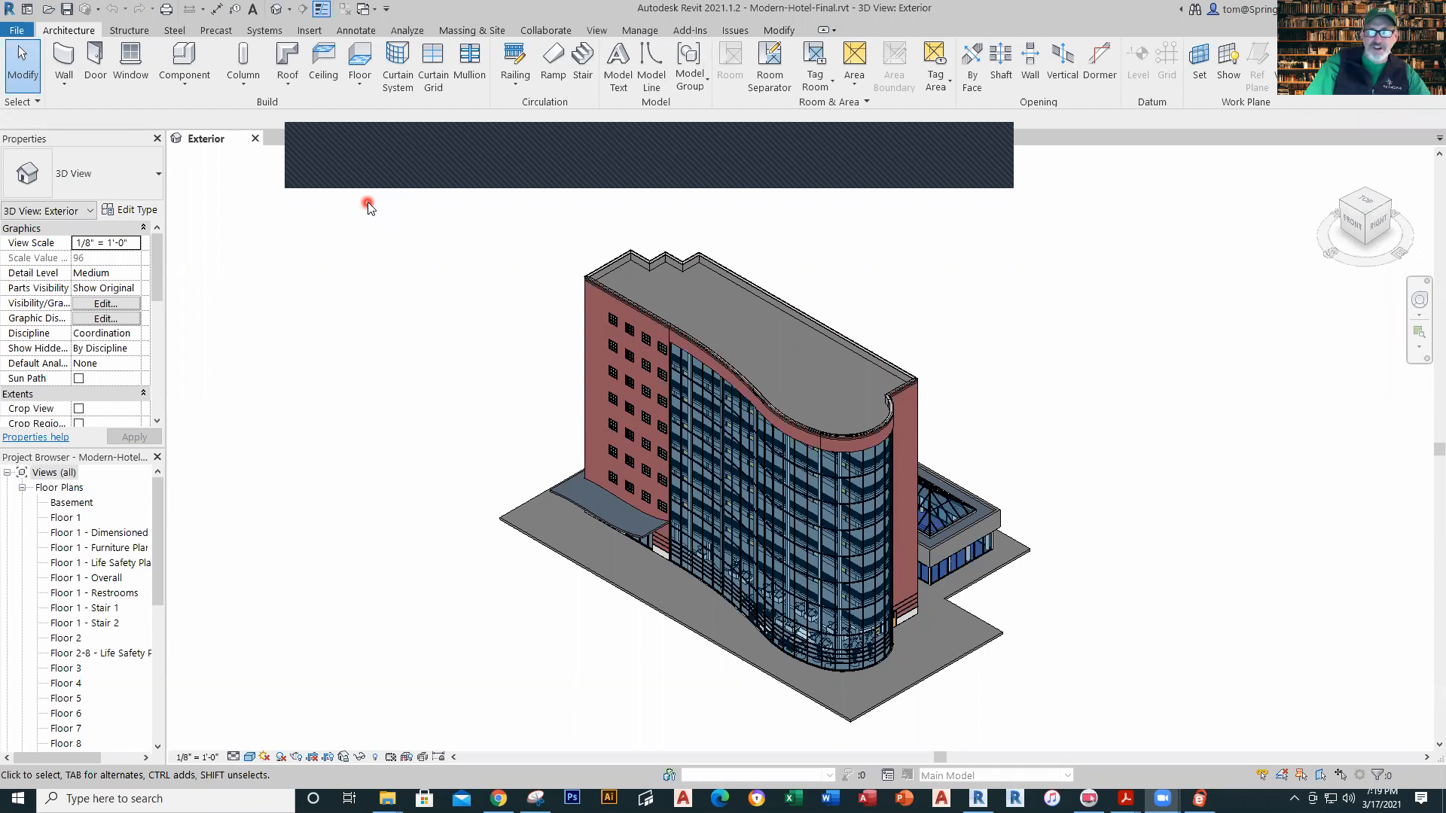
left_click(1032, 80)
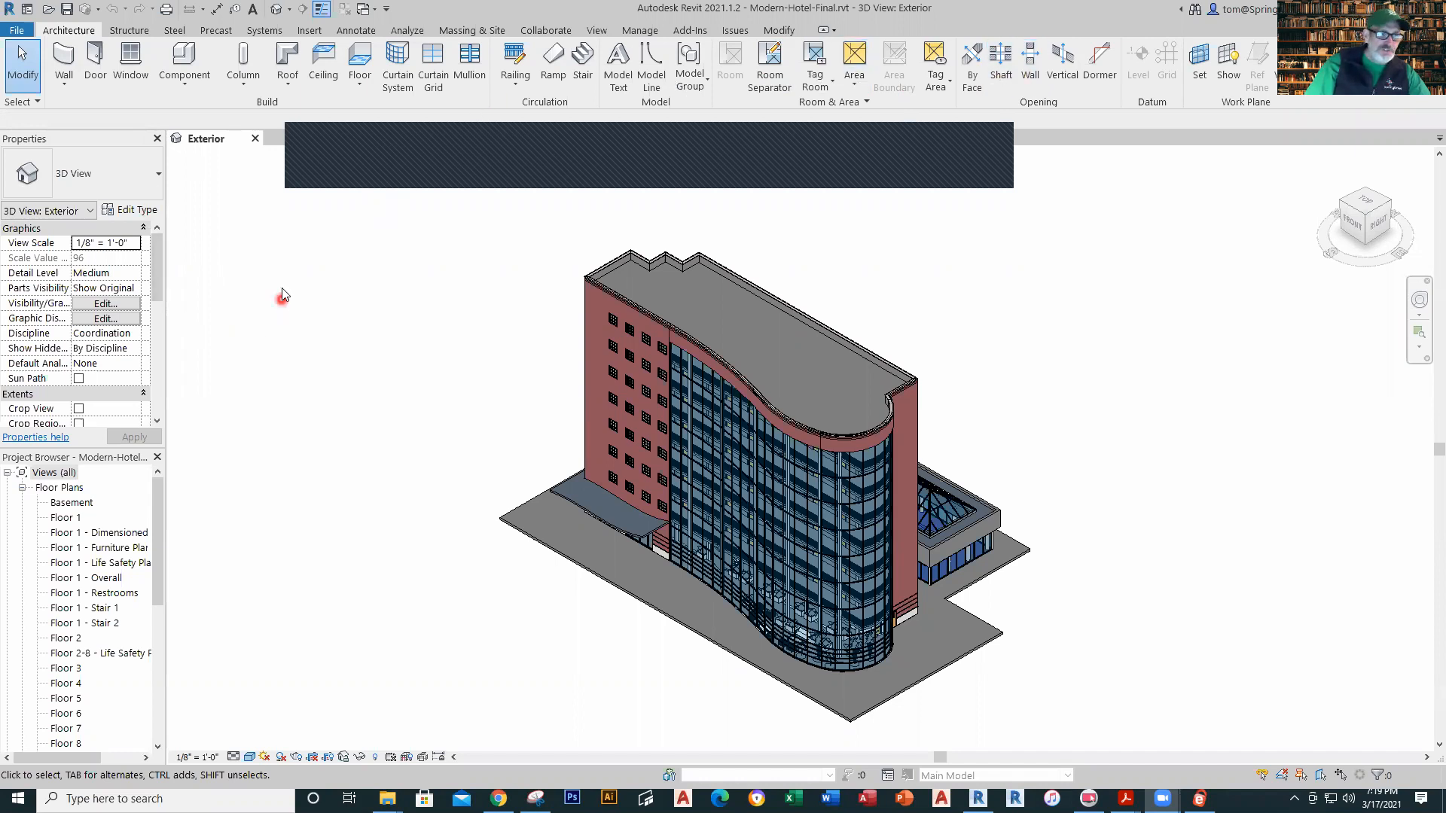
Step: Start placing an architectural wall and choose the type Exterior - Brick and CMU on MTL. Stud
left_click(65, 87)
left_click(91, 117)
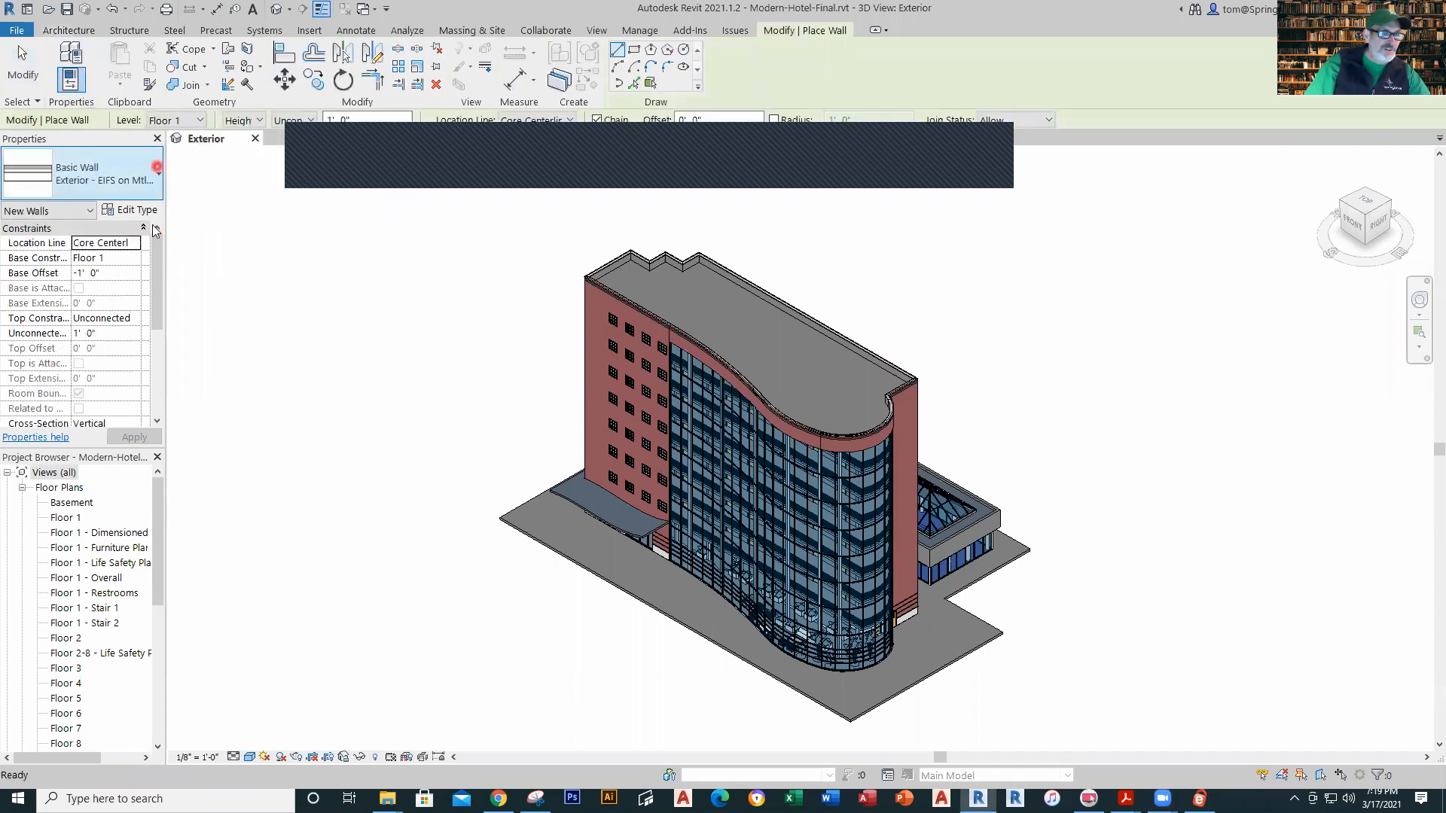
left_click(159, 171)
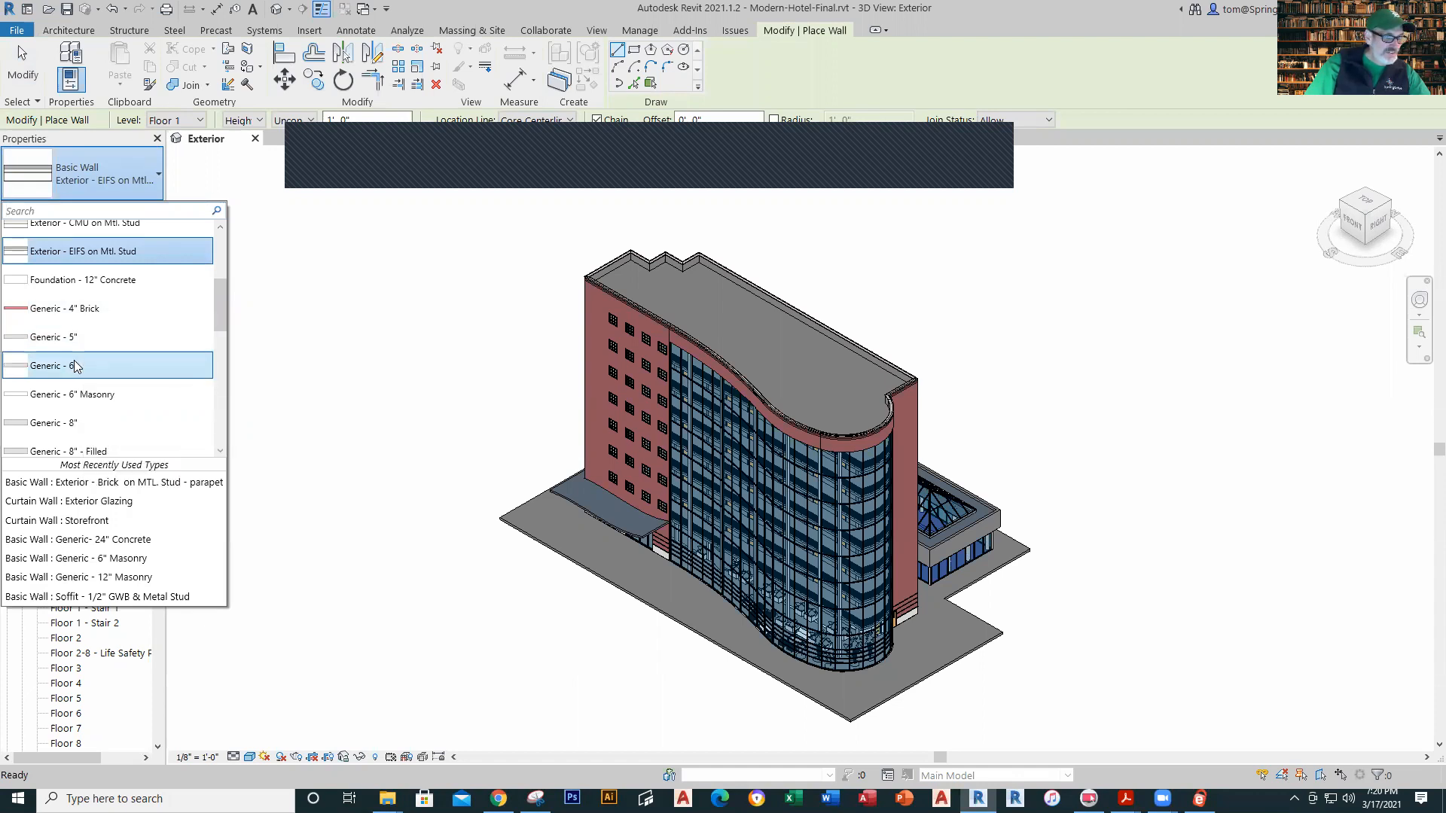
scroll(108, 312, "up", 3)
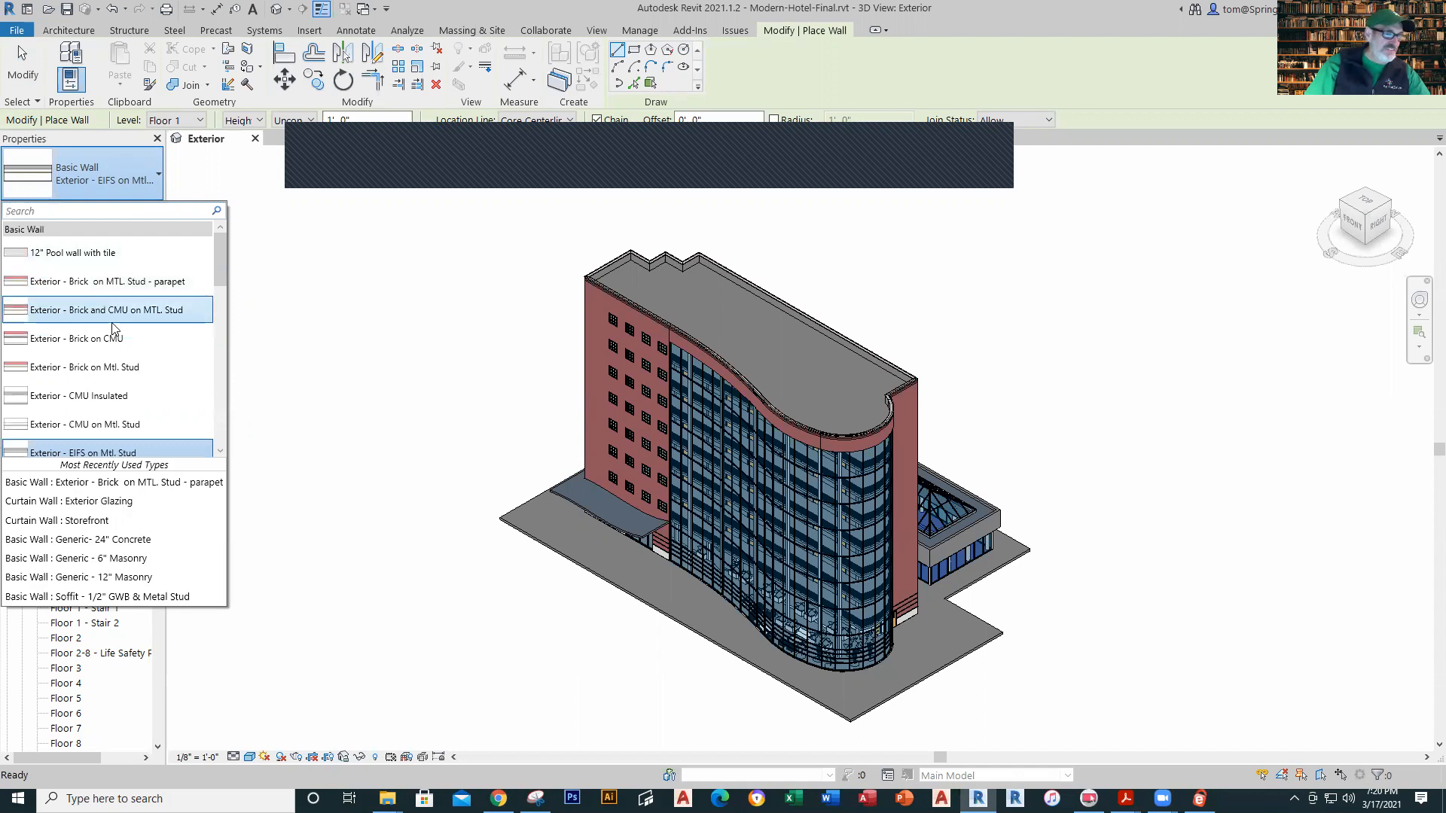
mouse_move(127, 316)
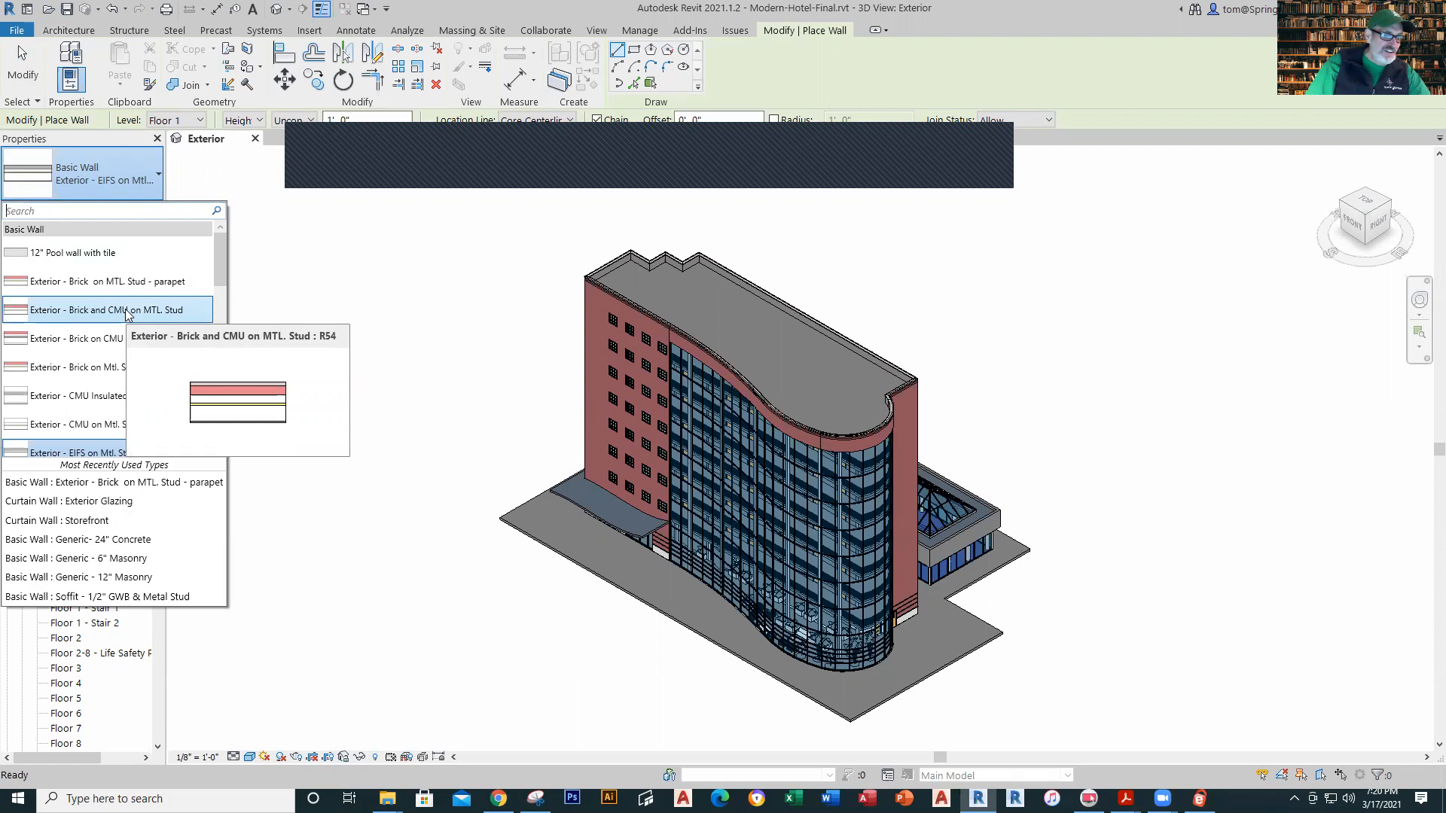
left_click(126, 312)
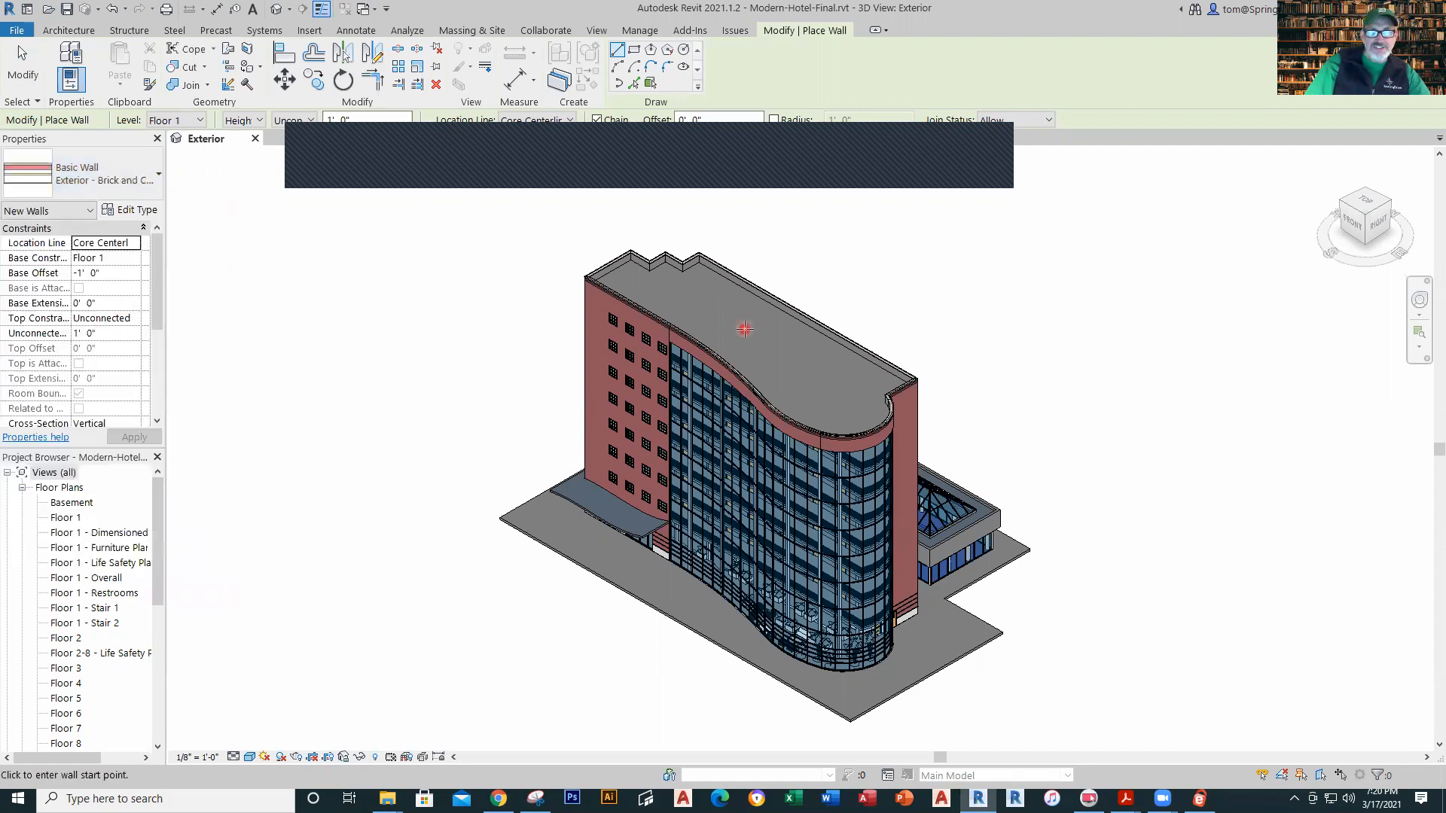
Step: Open the wall type's layer structure with its preview and examine the masonry base in the section view
left_click(143, 213)
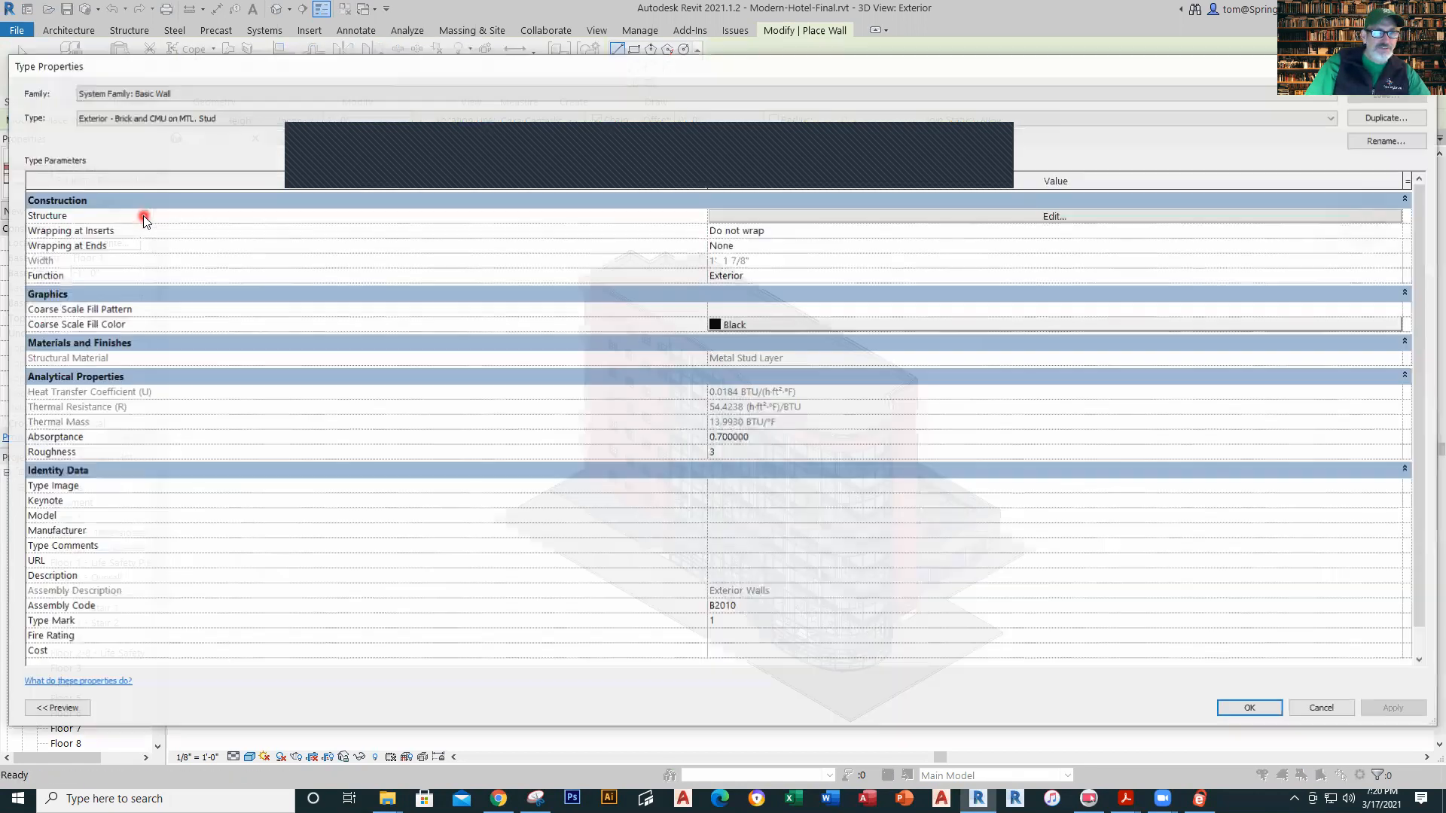
left_click(951, 215)
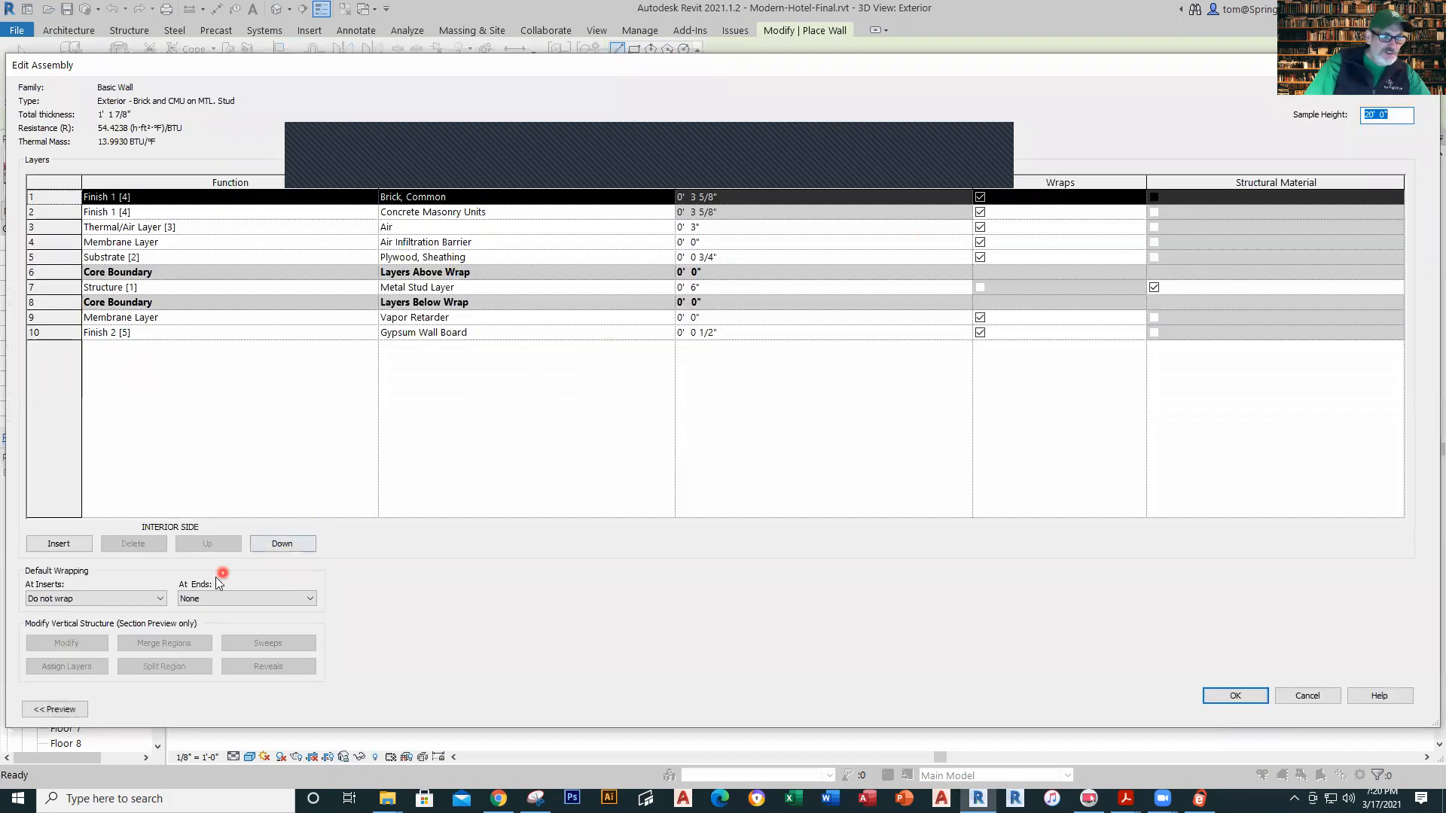
left_click(71, 709)
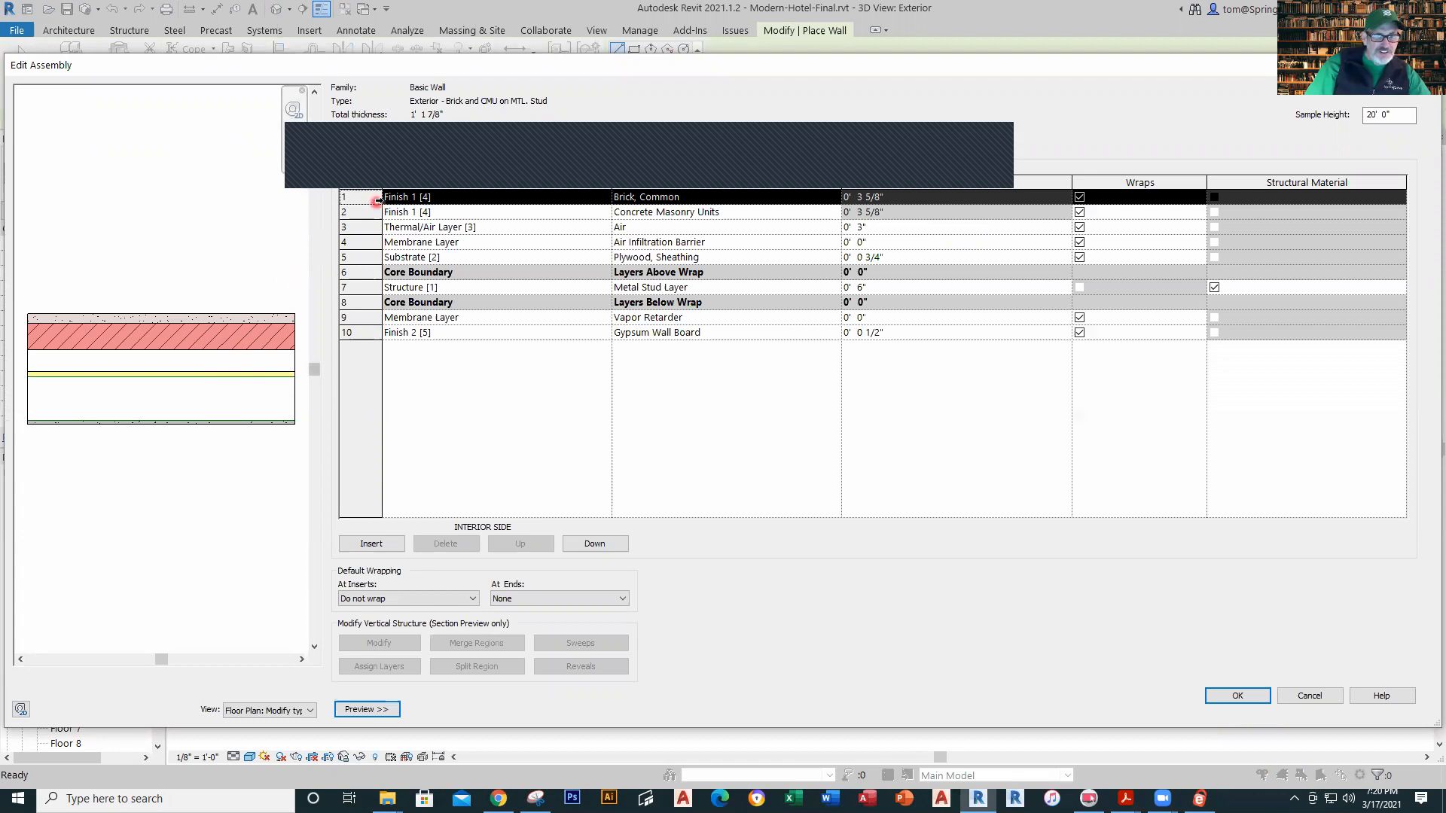
left_click(361, 213)
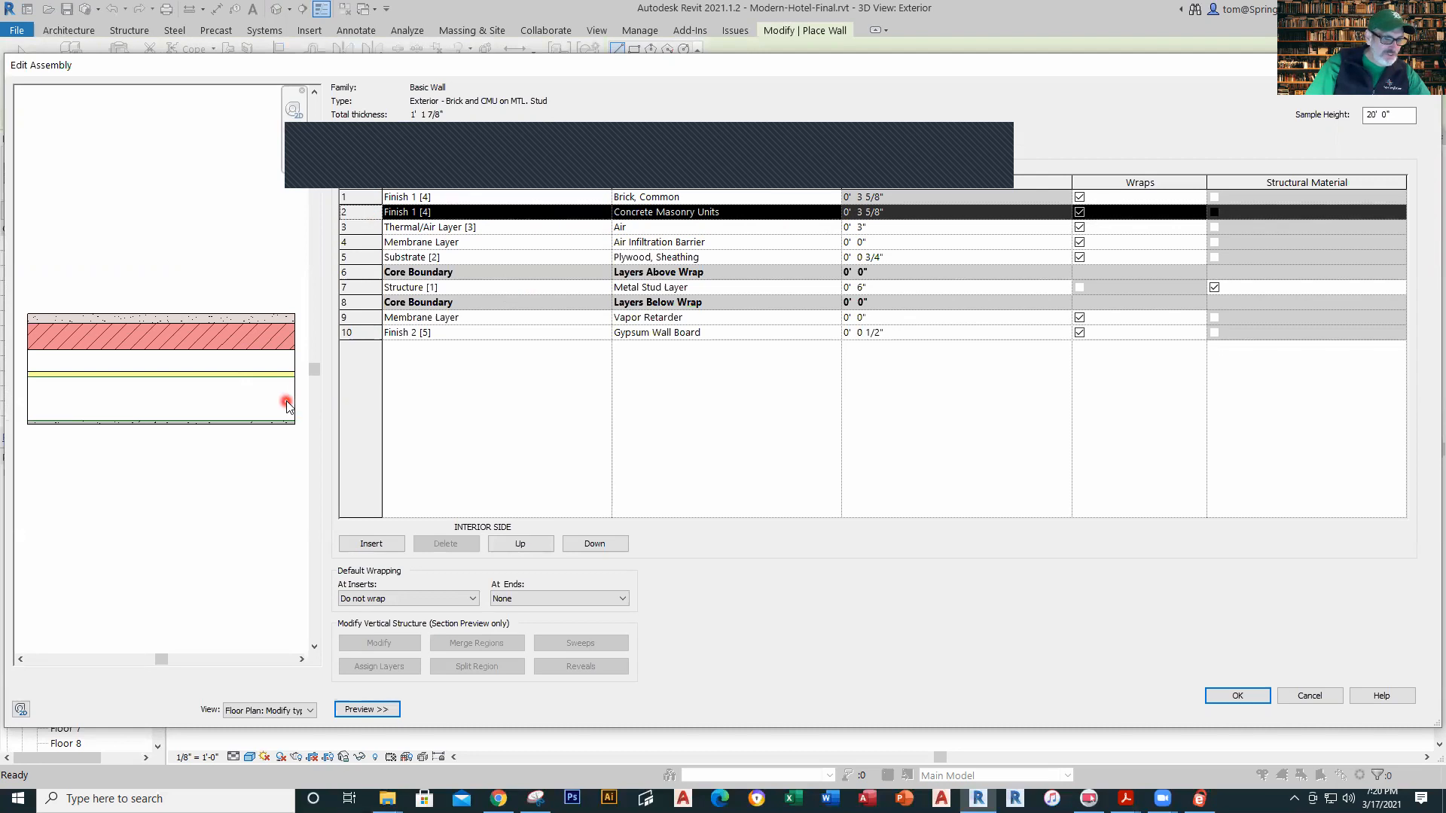
left_click(311, 710)
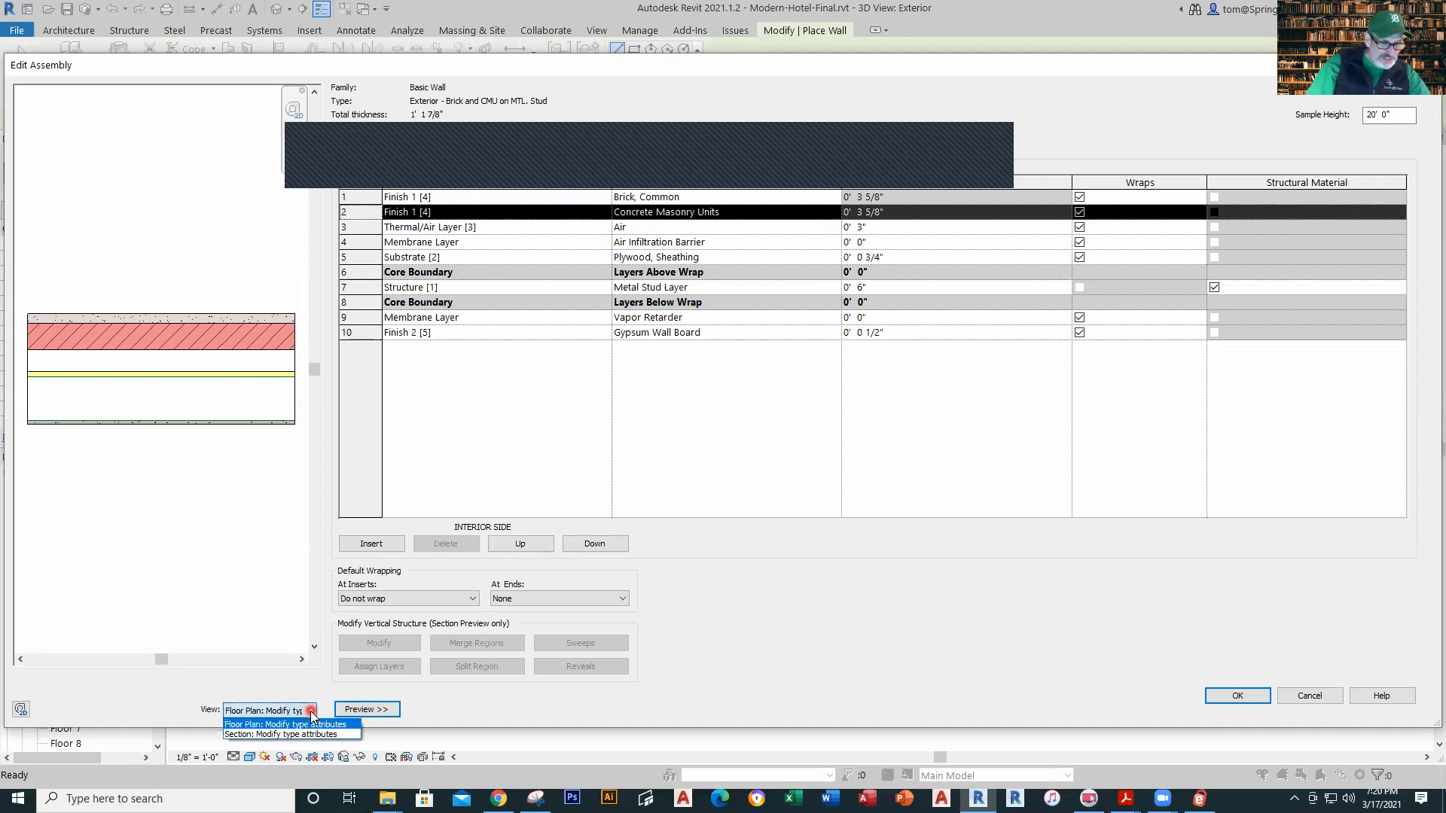
left_click(263, 733)
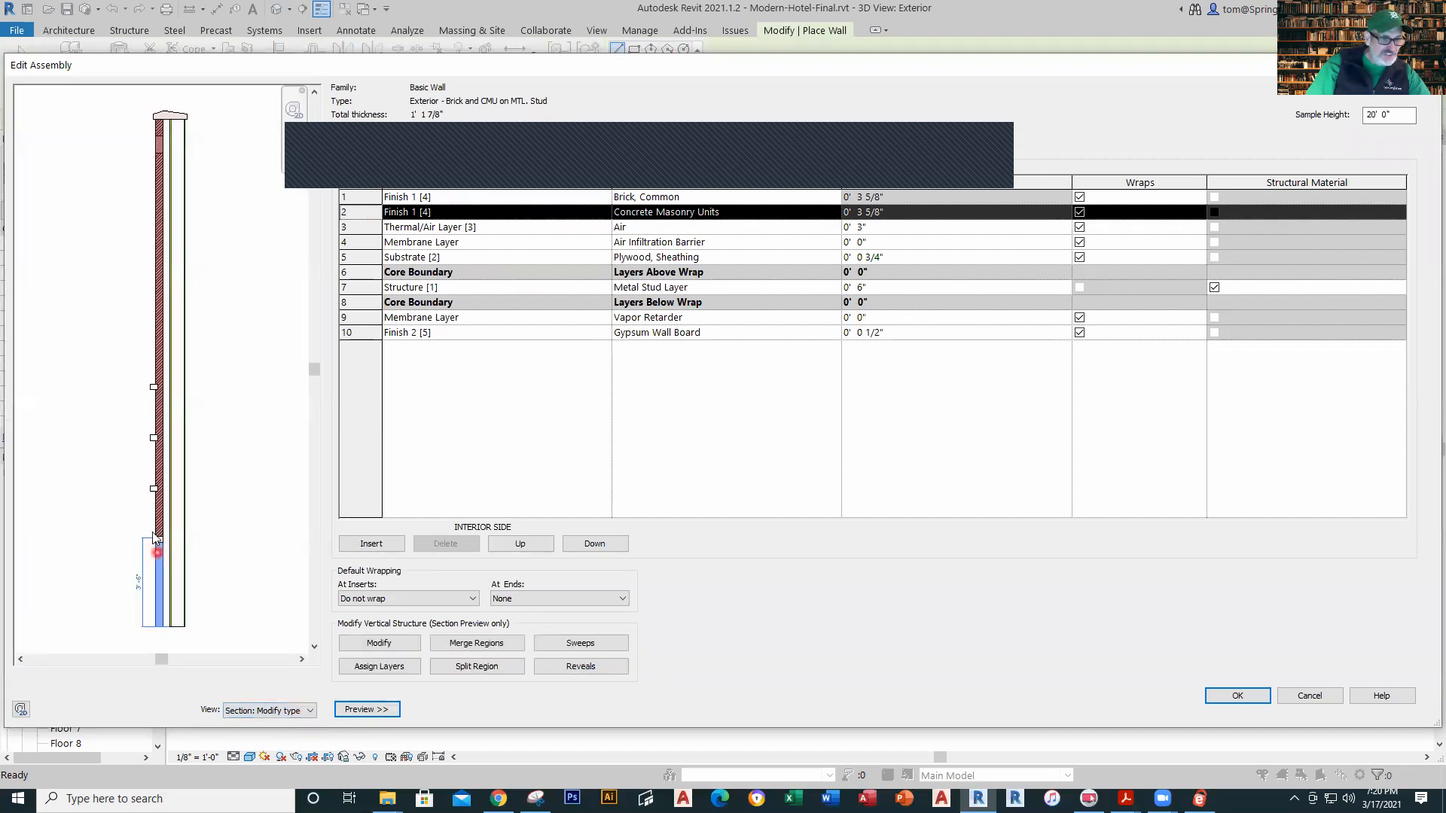
scroll(148, 569, "up", 2)
scroll(150, 568, "up", 1)
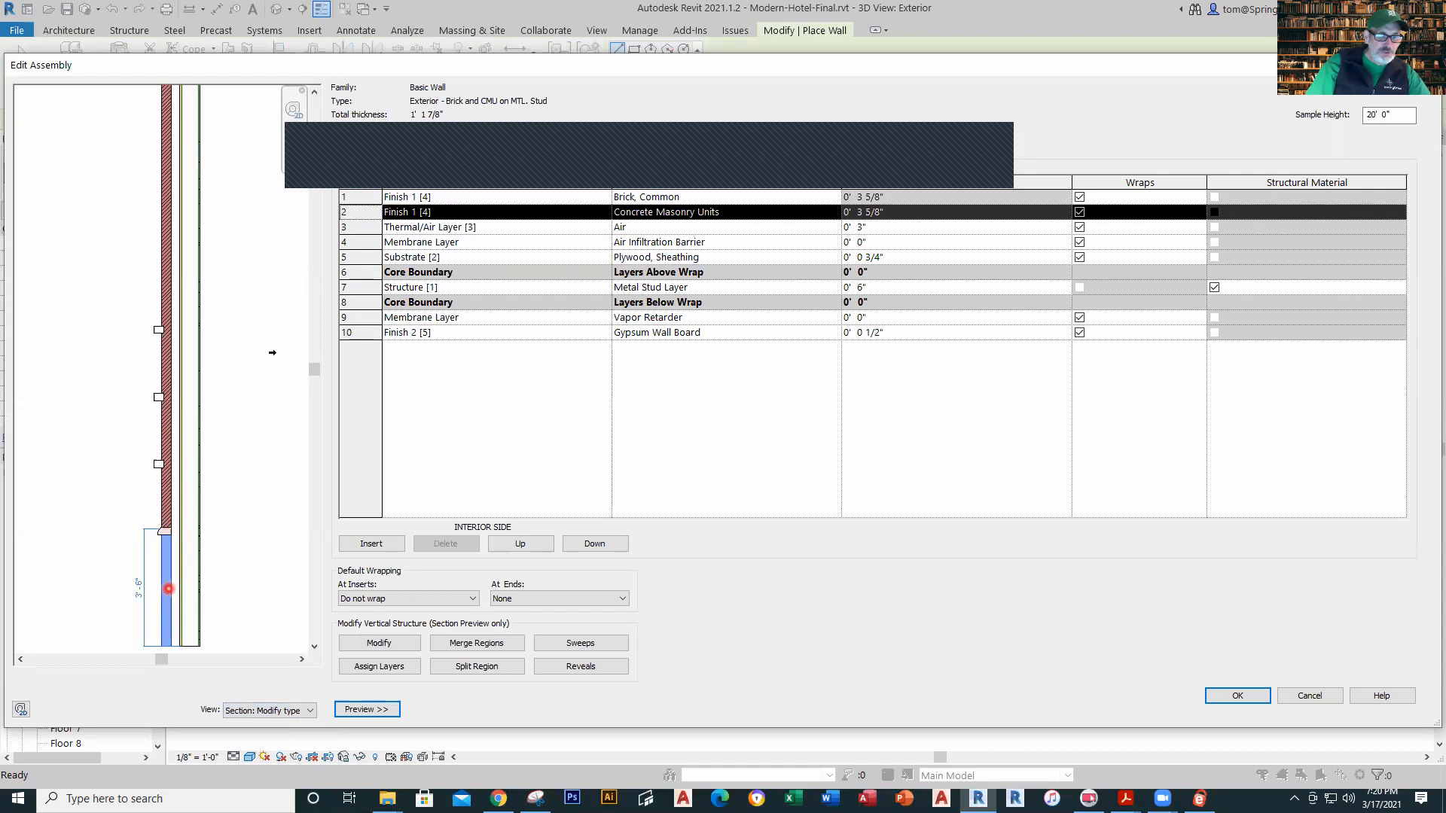
Step: Highlight the air, membrane, substrate, metal stud, vapor retarder and gypsum layers one after another in the section preview
left_click(385, 227)
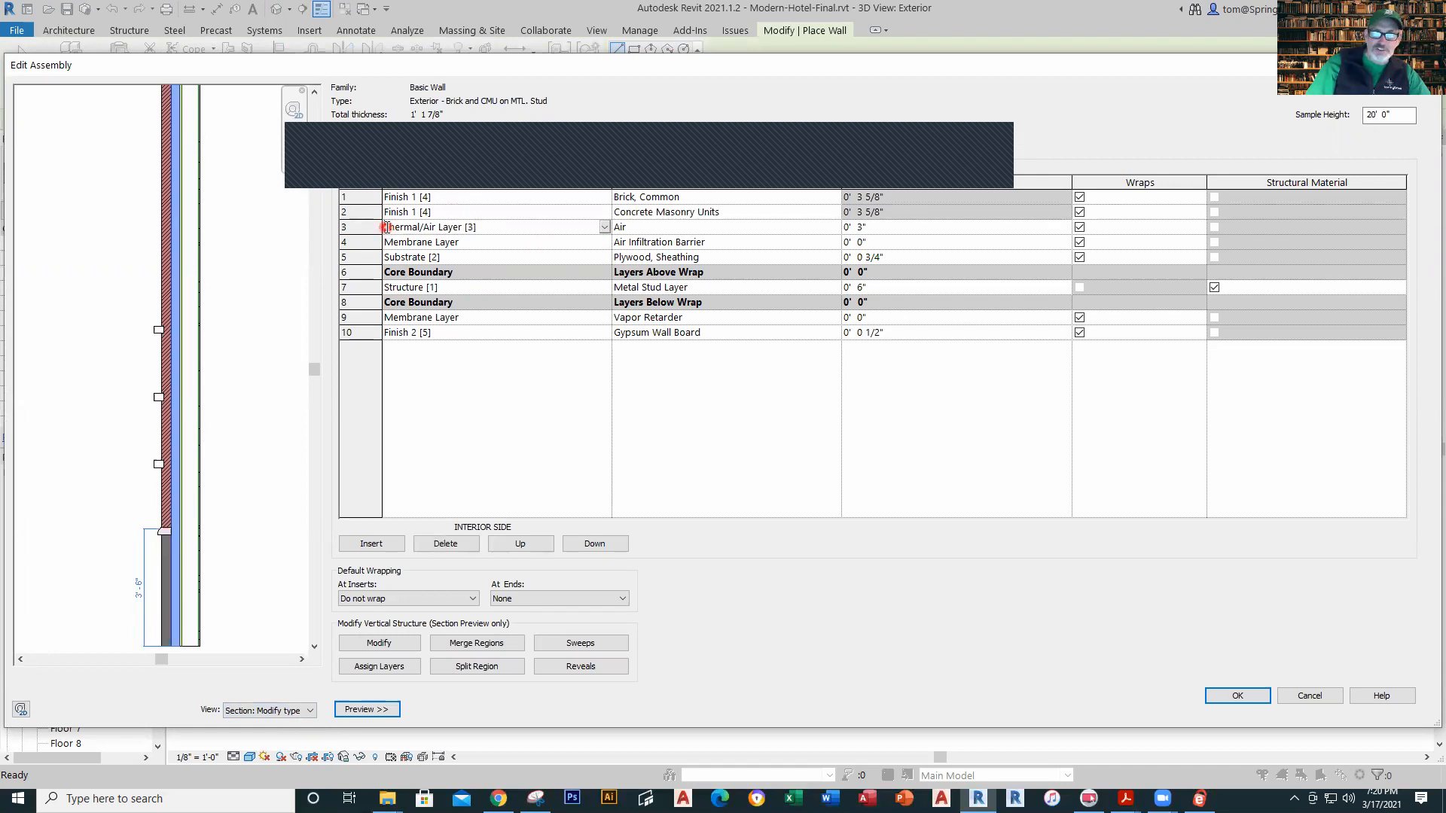
left_click(386, 243)
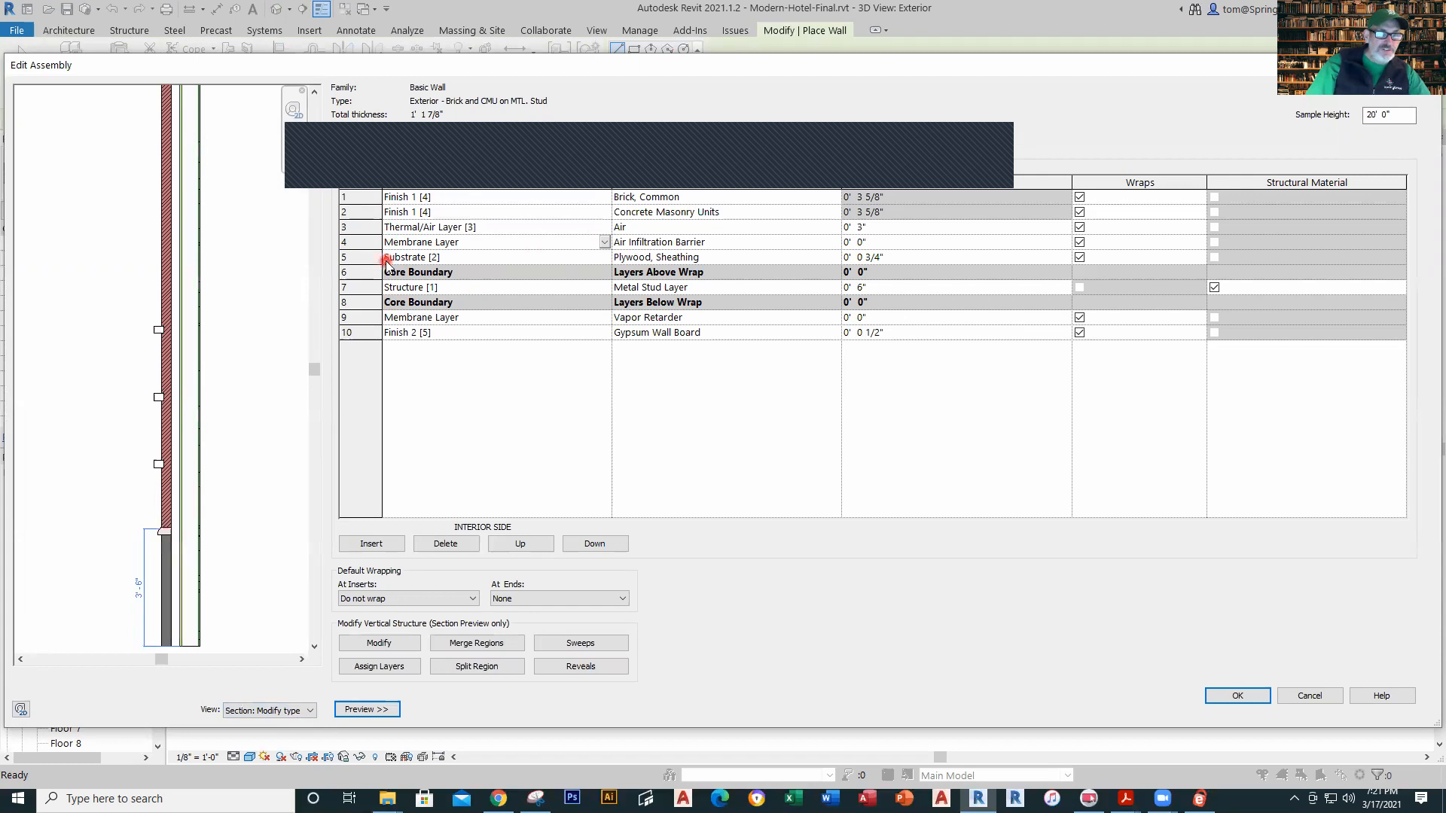
left_click(386, 257)
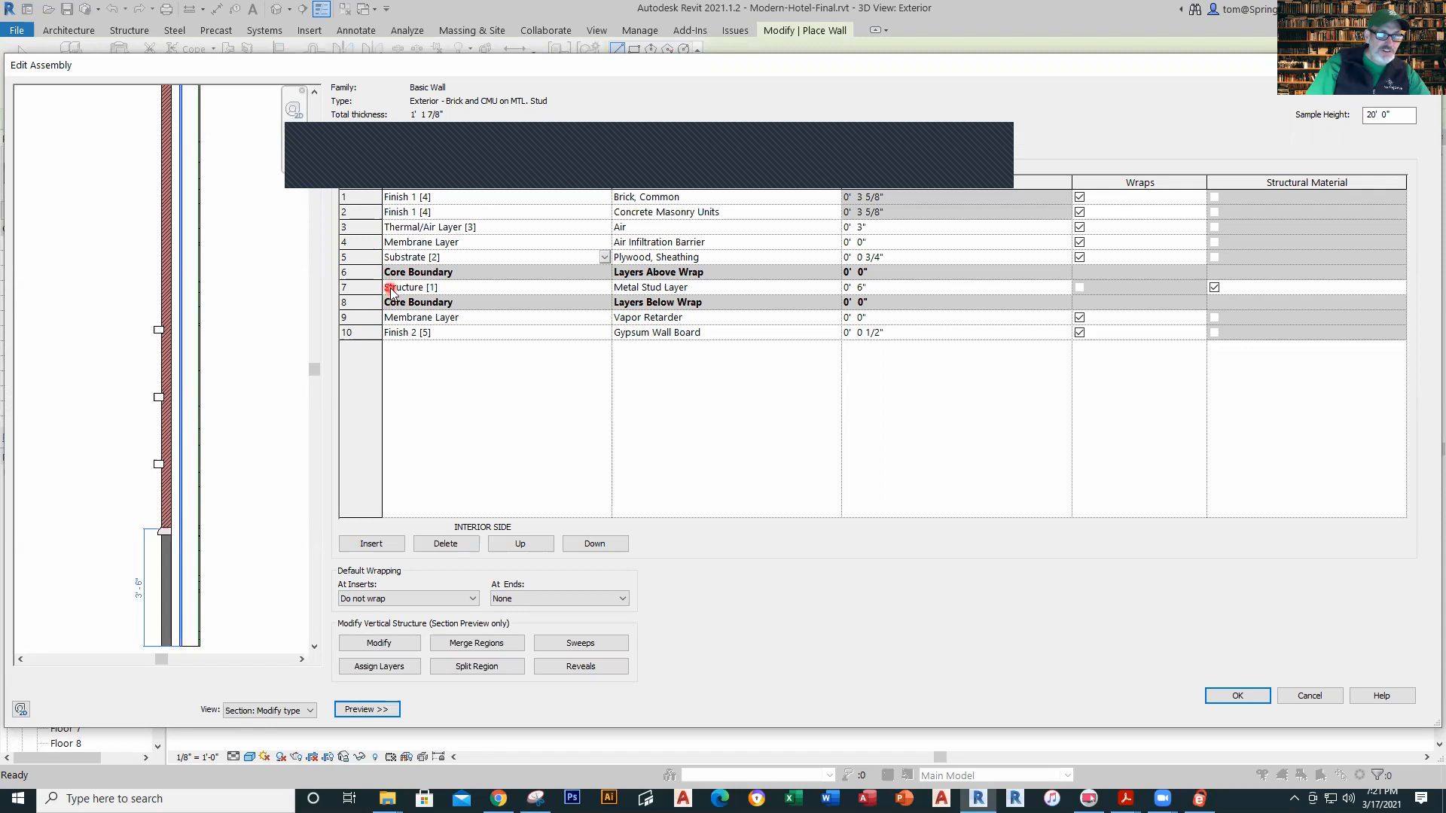
left_click(389, 288)
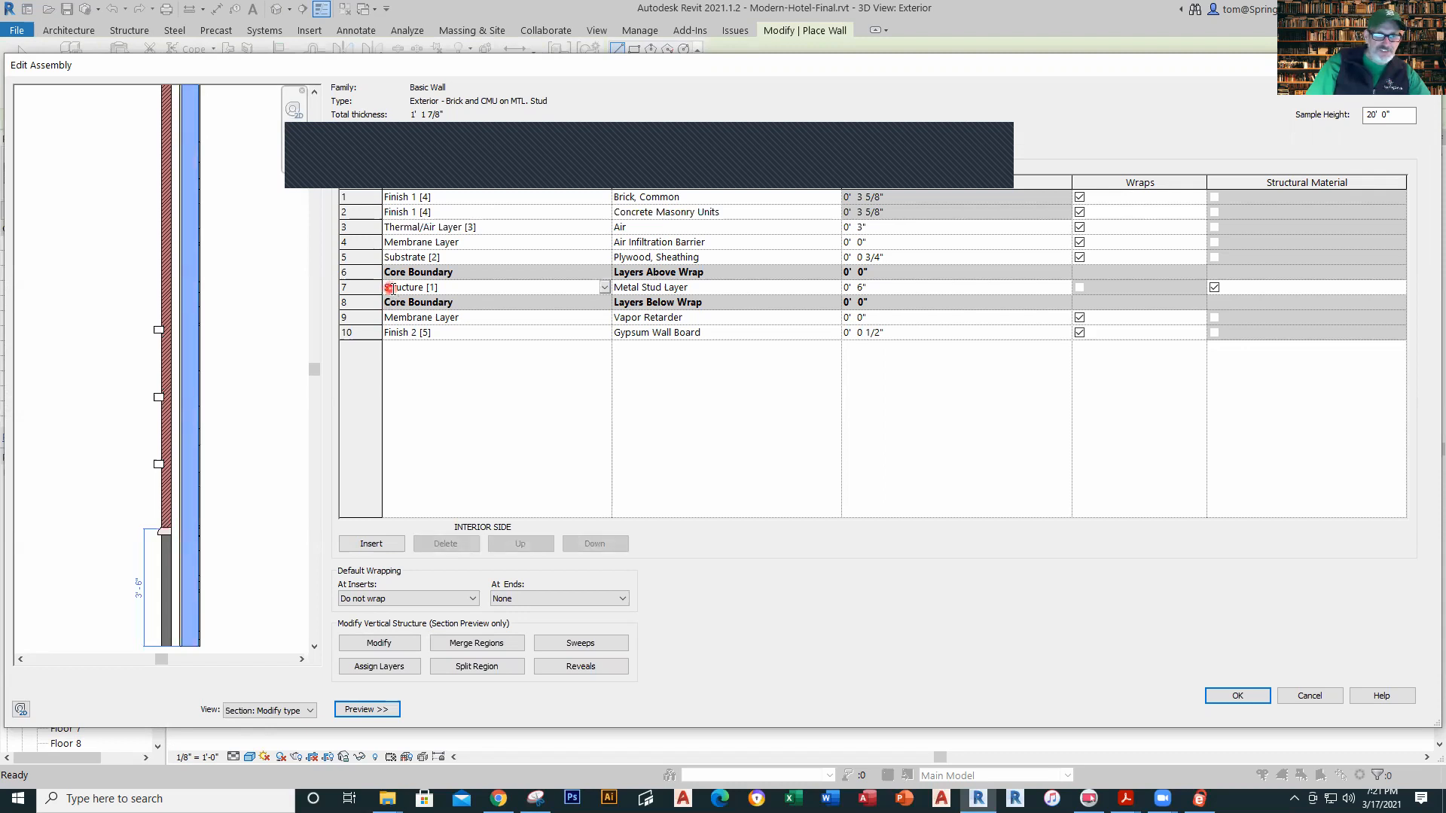
left_click(397, 317)
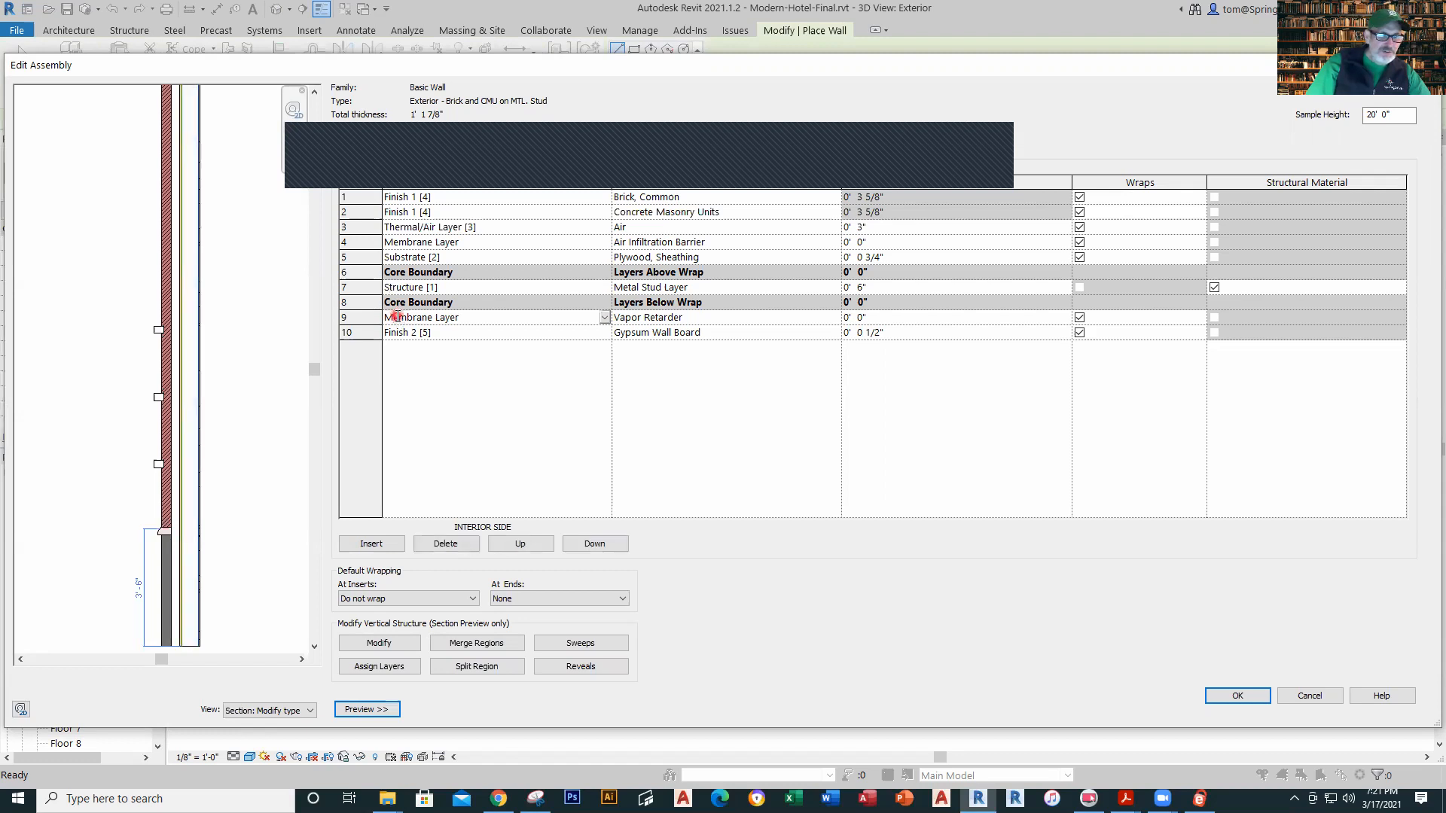
left_click(401, 334)
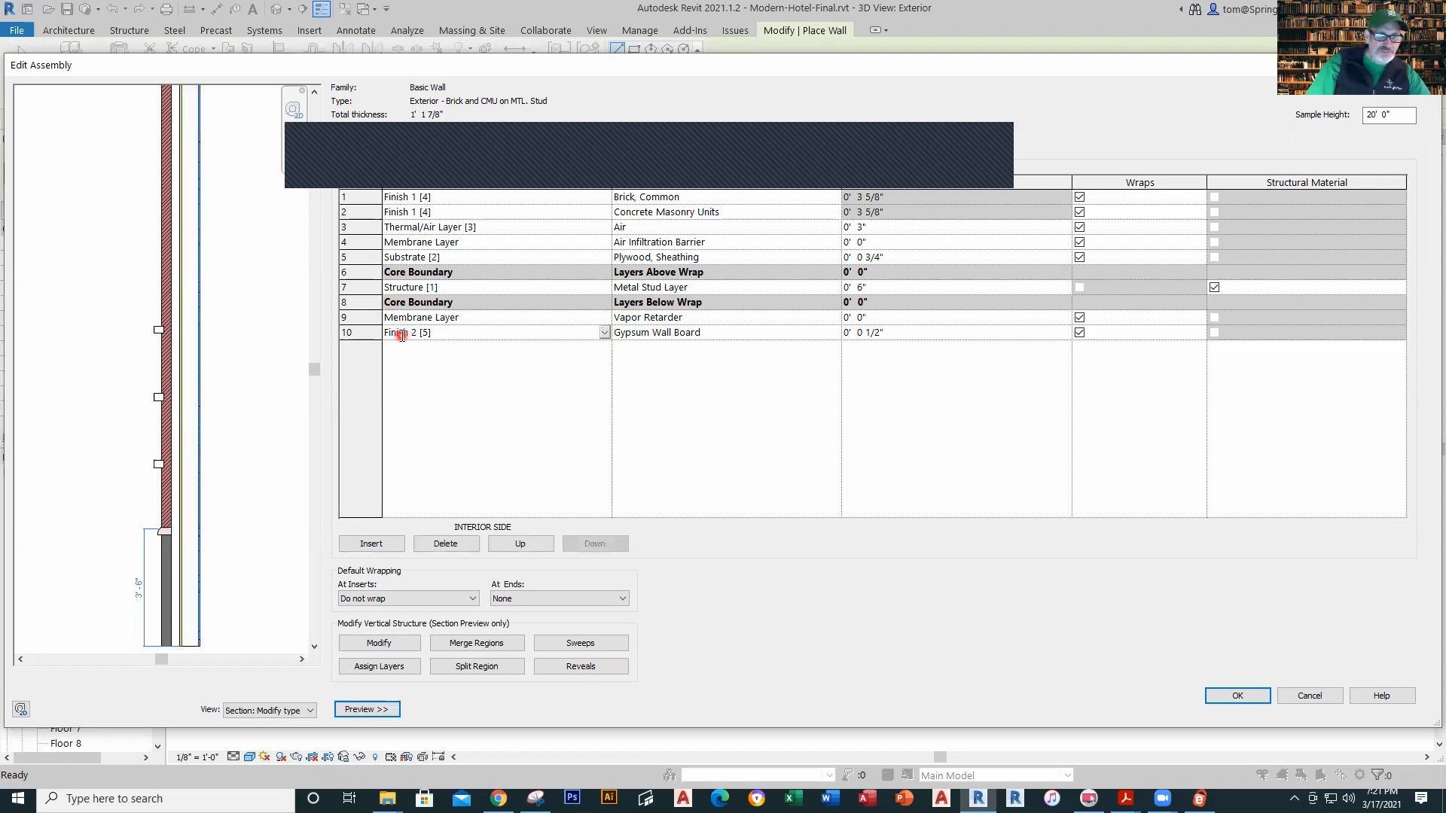
Step: Examine the interior gypsum wall board up close and the full-height wall section, and close the structure editor
scroll(205, 523, "up", 2)
scroll(203, 518, "up", 4)
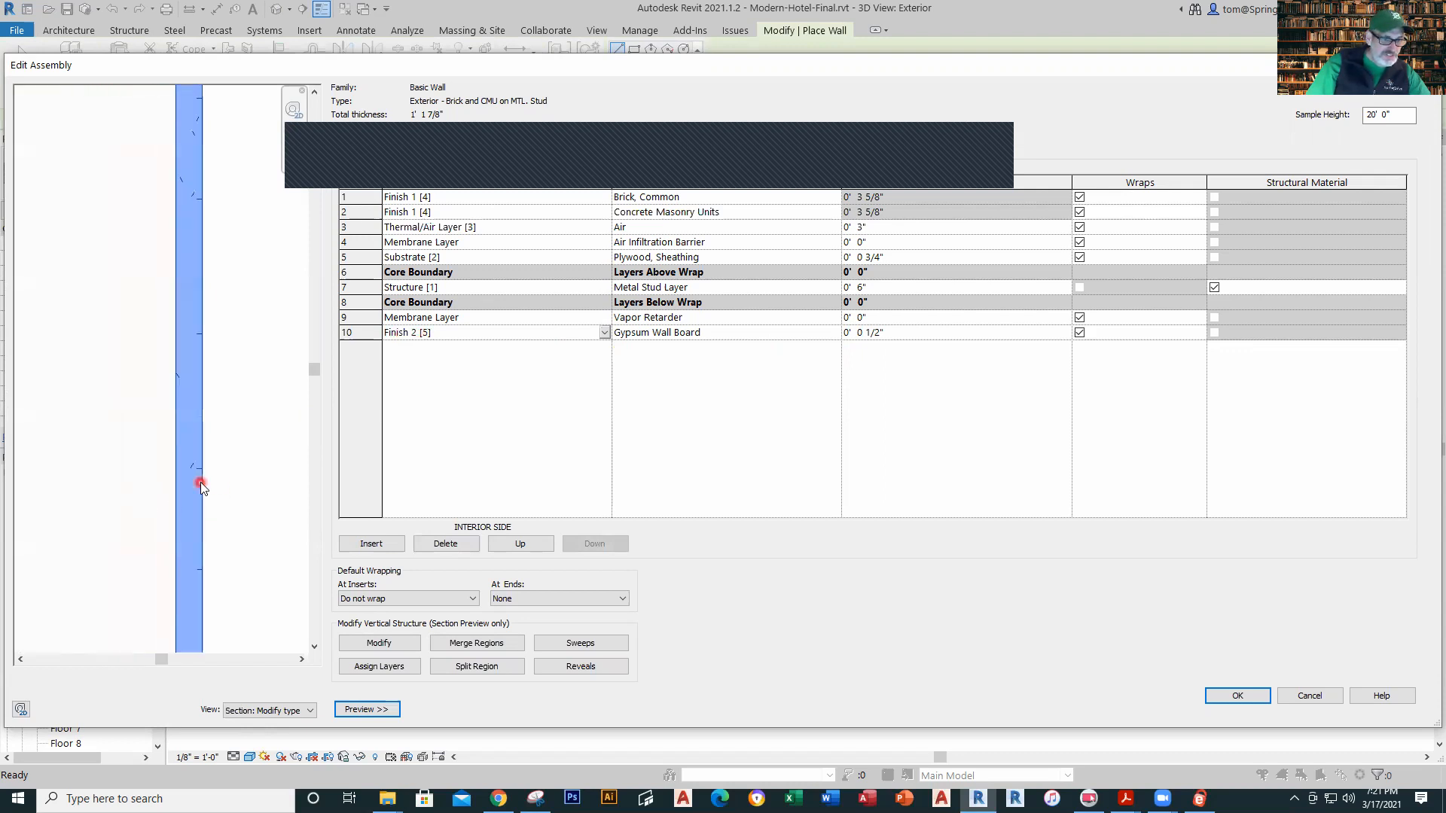
scroll(200, 482, "down", 4)
scroll(202, 480, "down", 4)
scroll(226, 497, "down", 2)
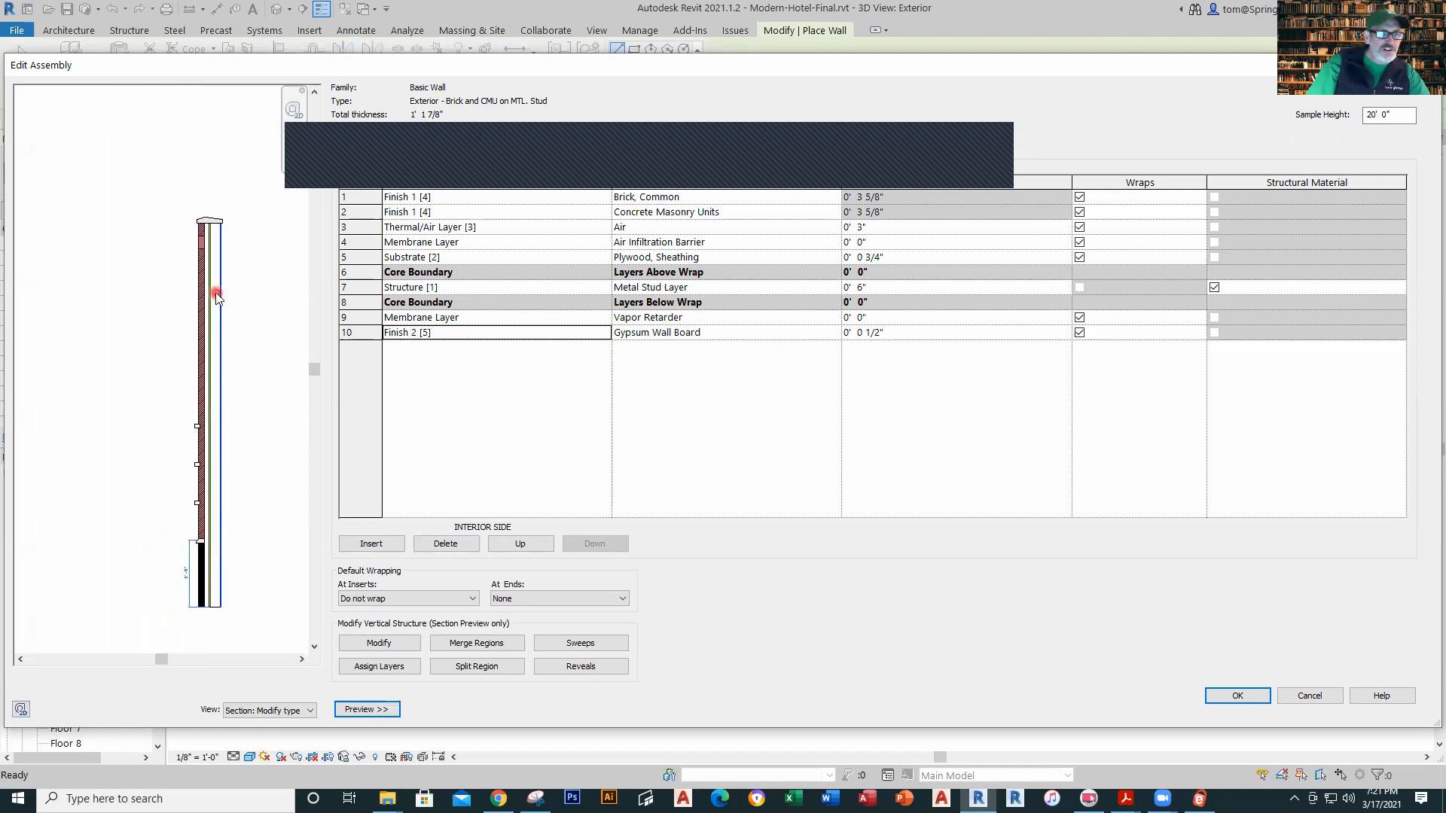
scroll(213, 207, "up", 3)
scroll(214, 206, "down", 4)
scroll(244, 268, "up", 1)
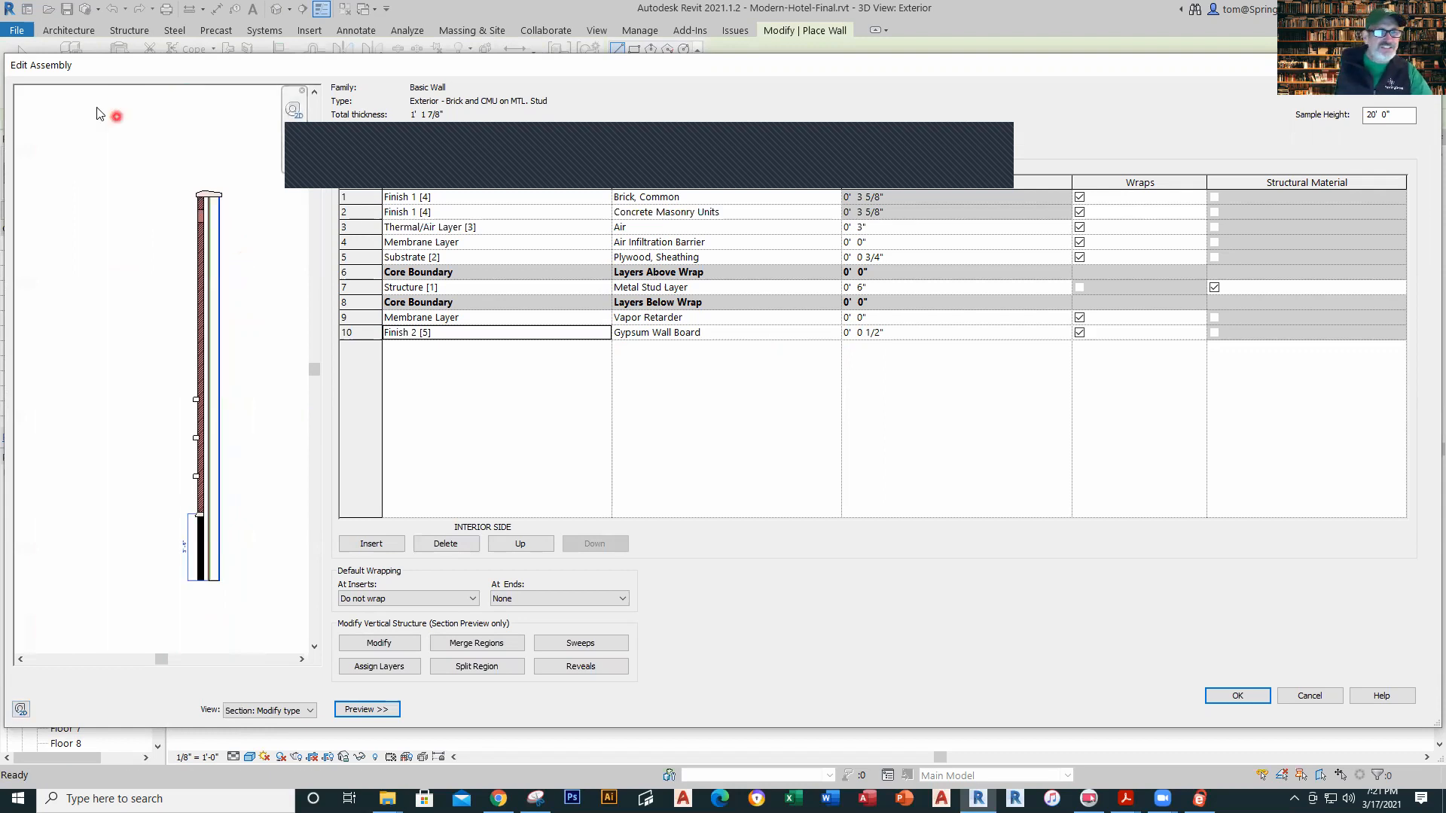
key("Return")
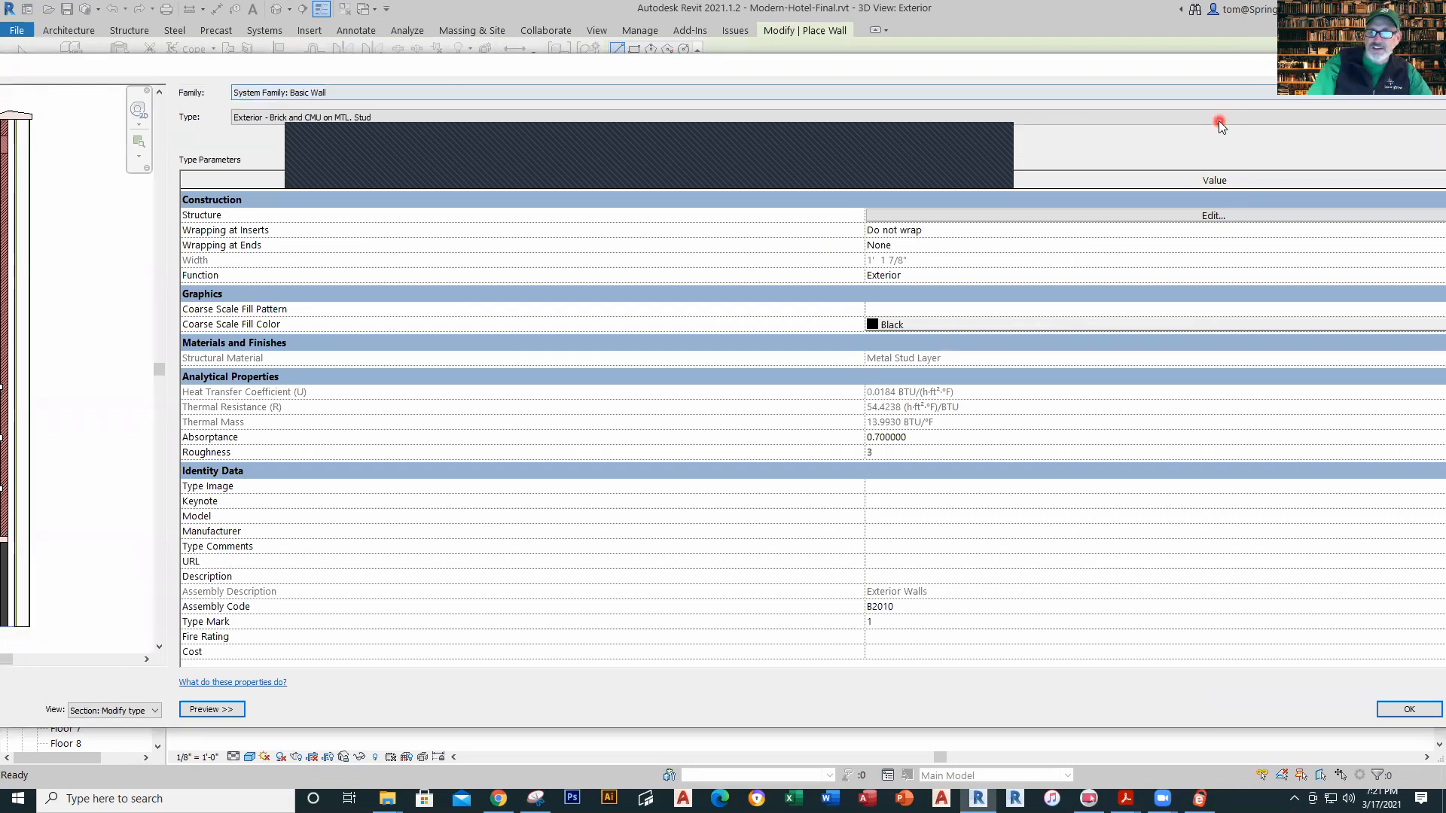
left_click(978, 143)
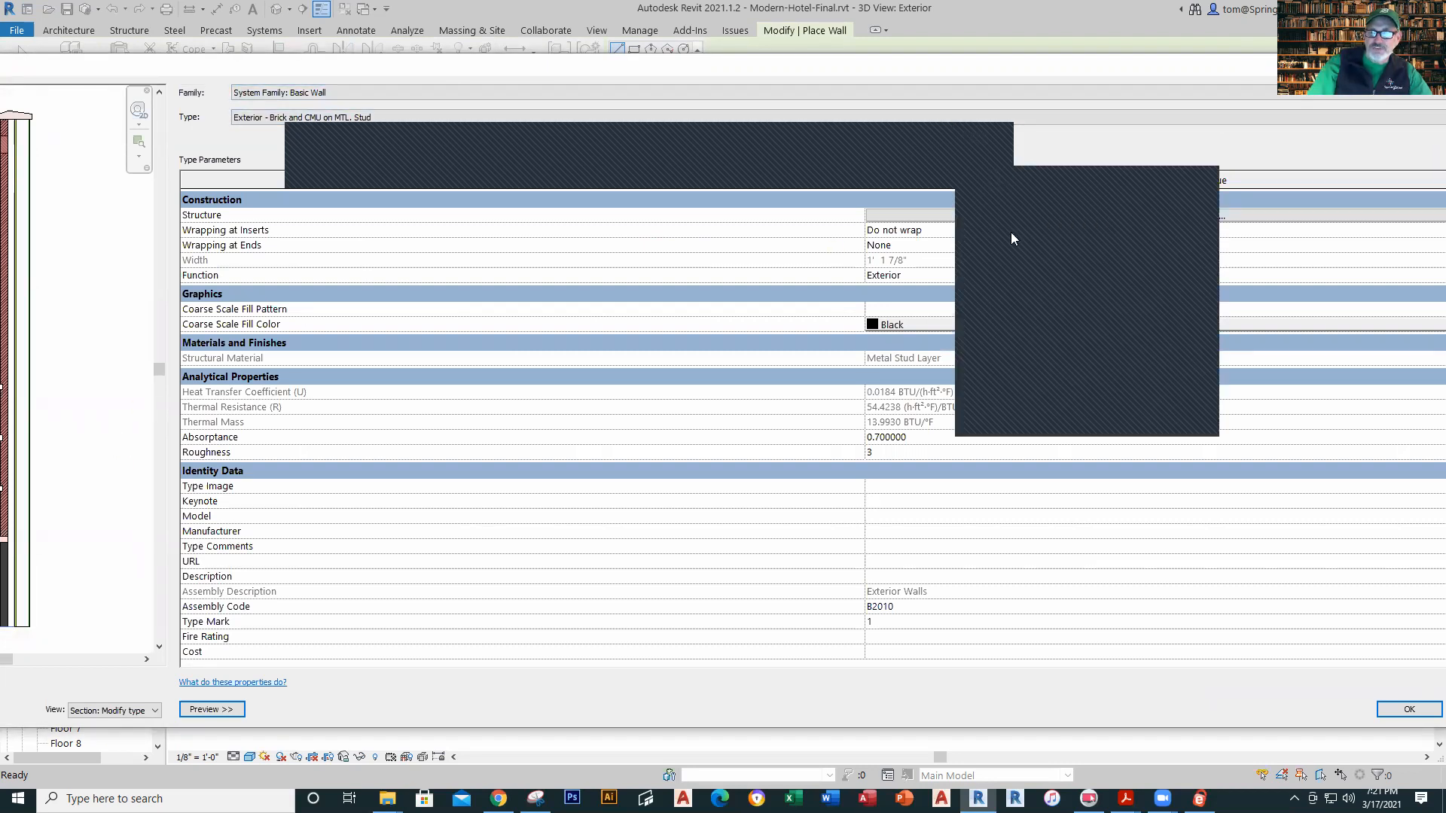
left_click(1015, 183)
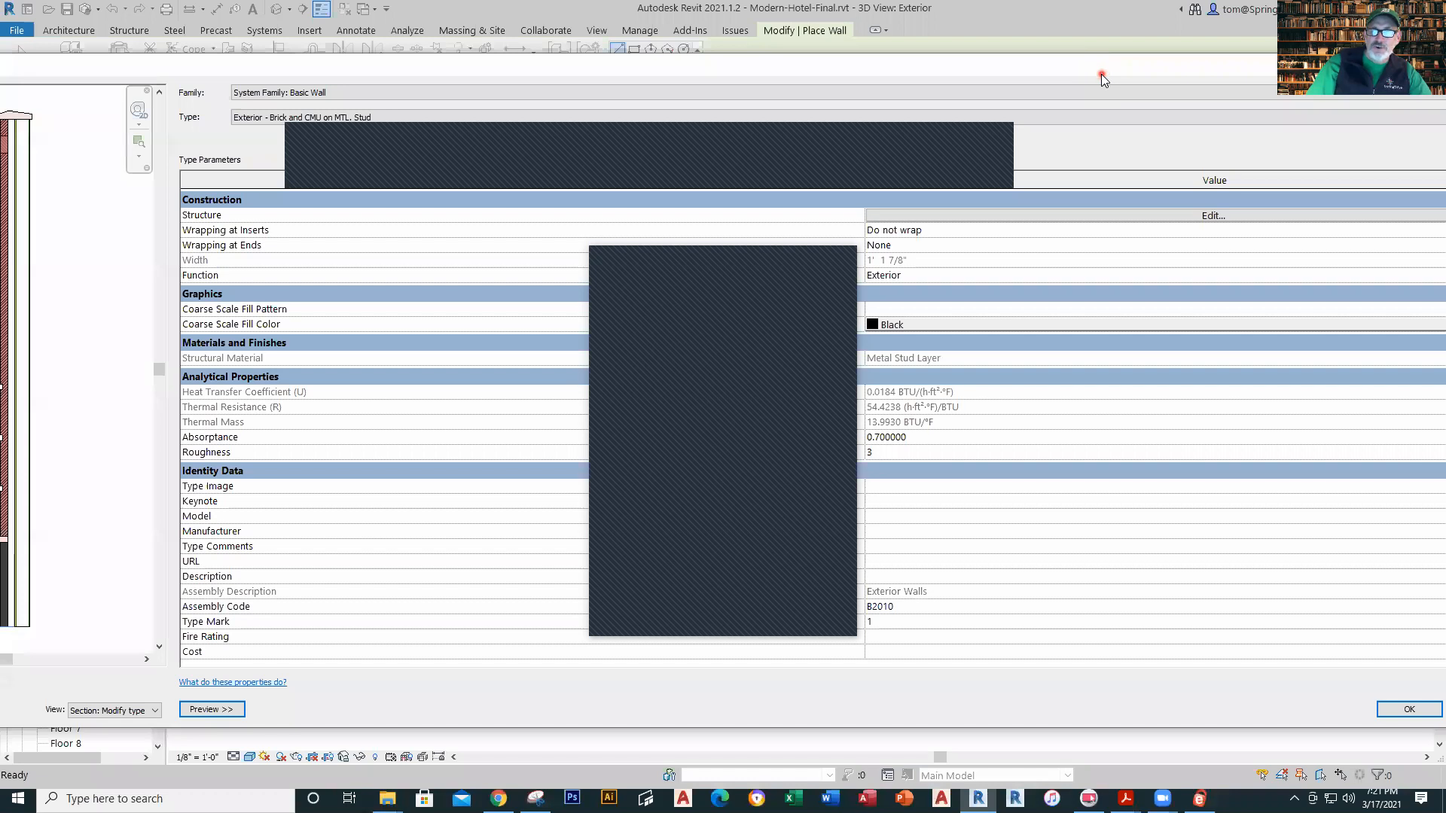
double_click(1100, 74)
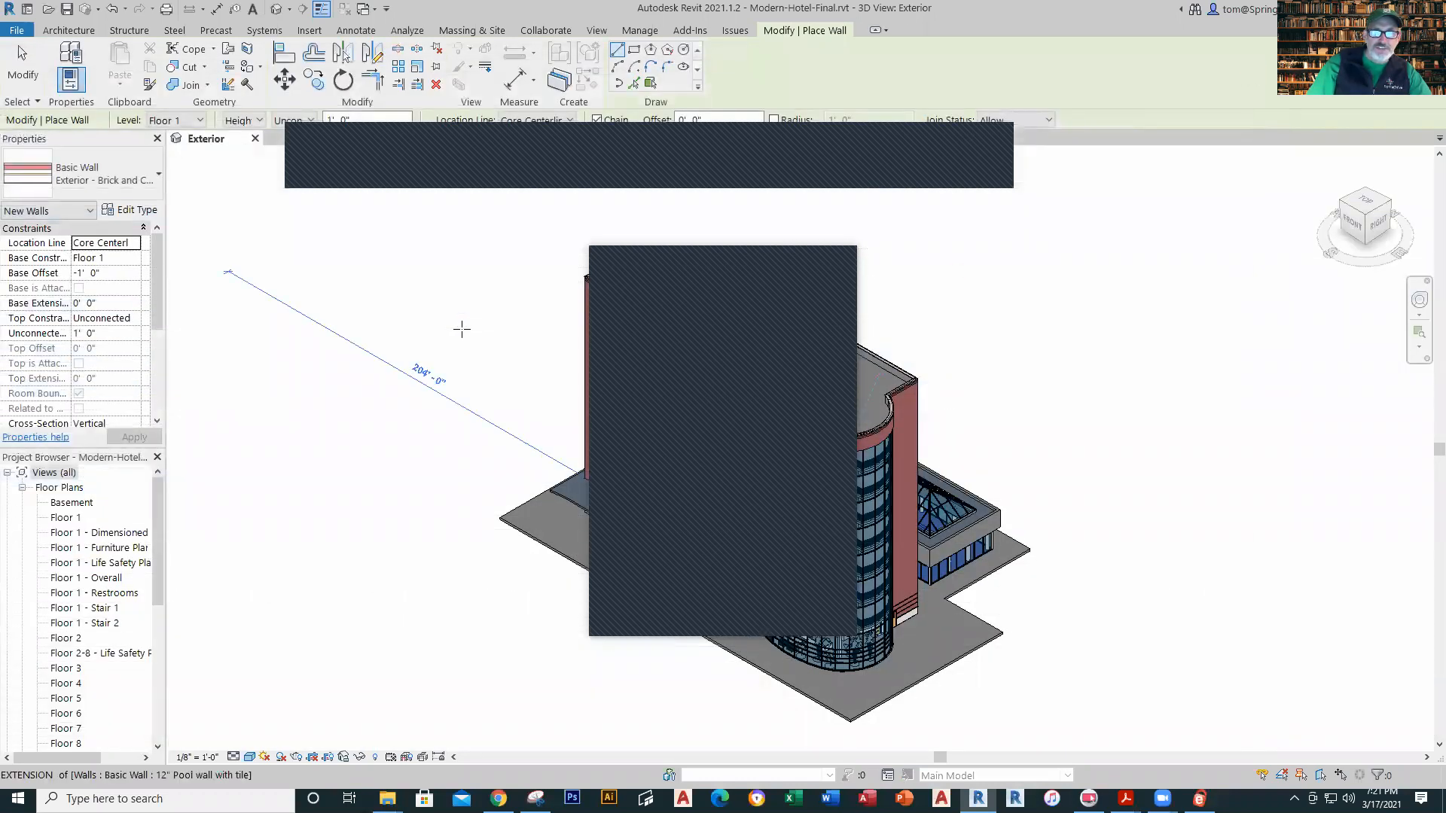
Step: Cancel the wall placement without keeping a wall and reposition the hotel in the 3D view
left_click(471, 329)
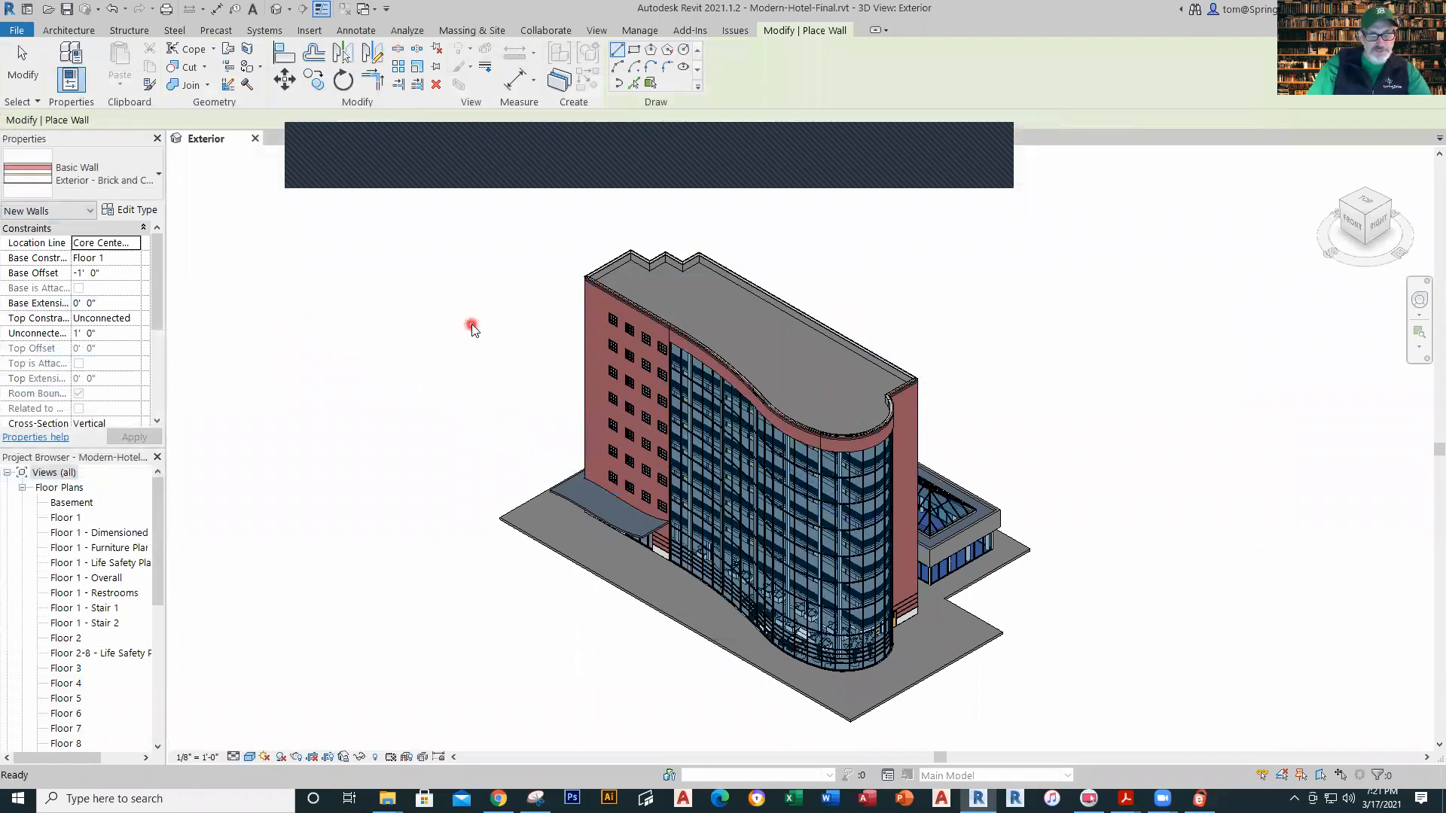
key("Escape")
middle_click_drag(436, 364, 592, 425)
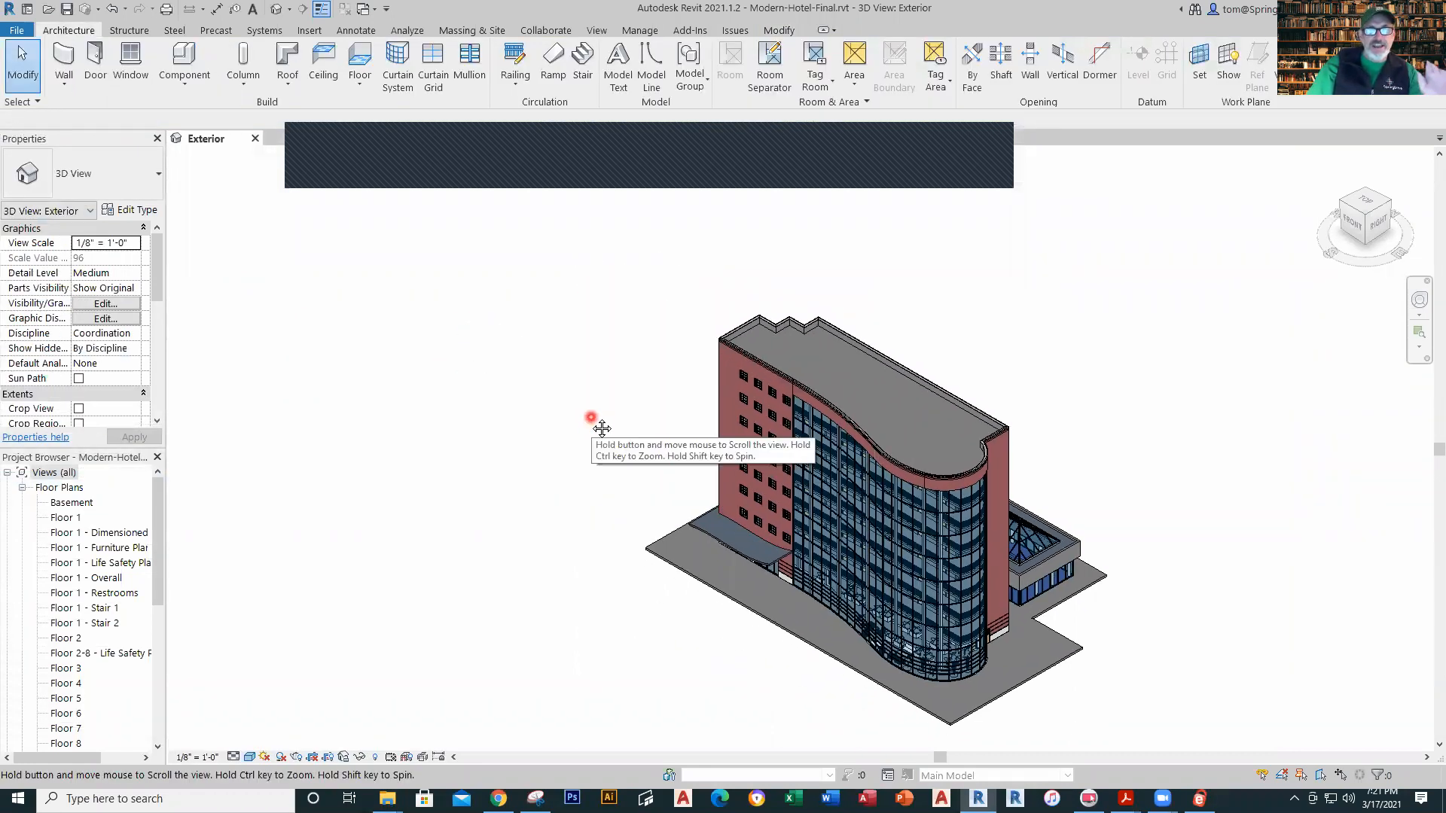
left_click(984, 125)
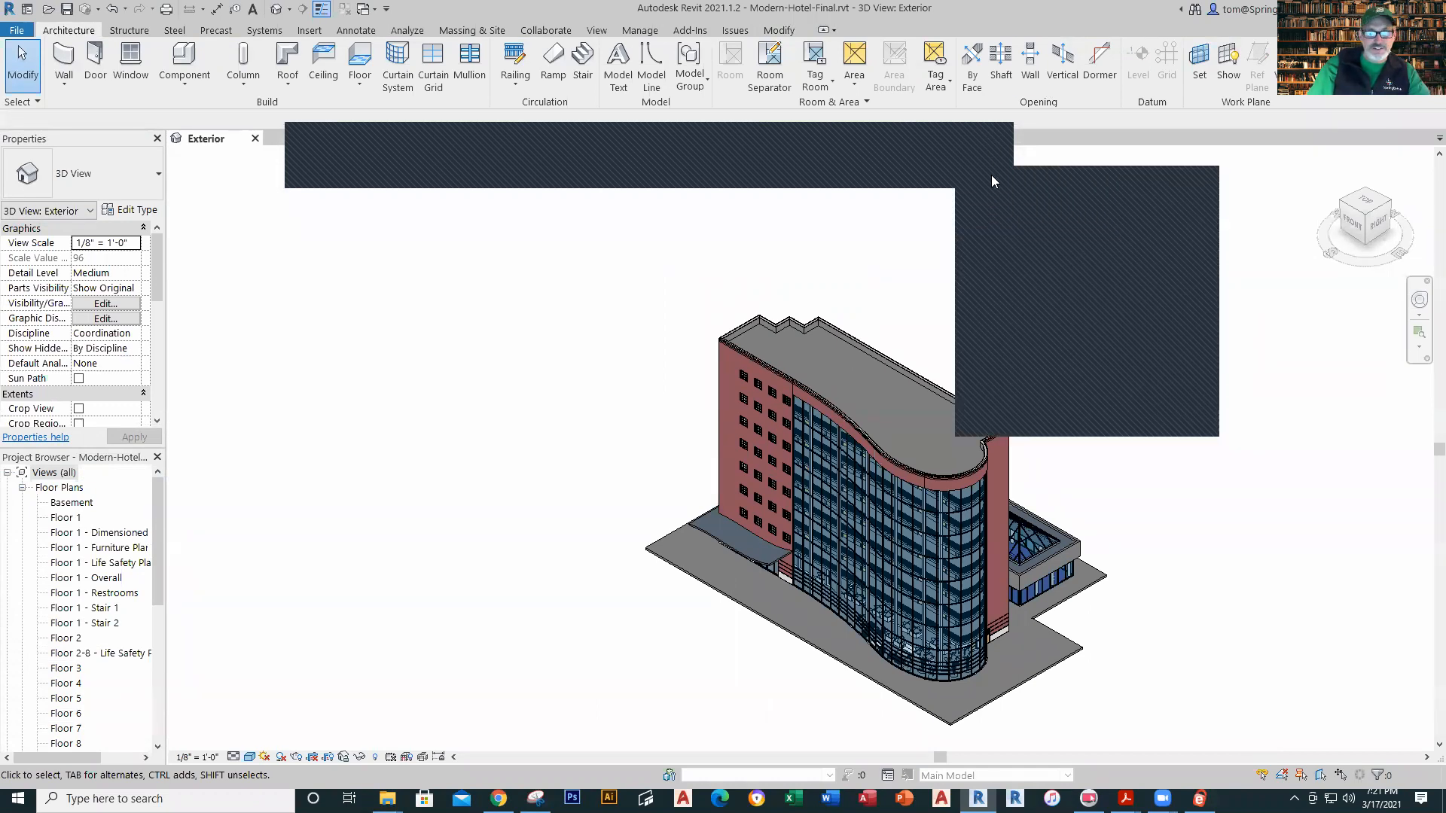
left_click(992, 175)
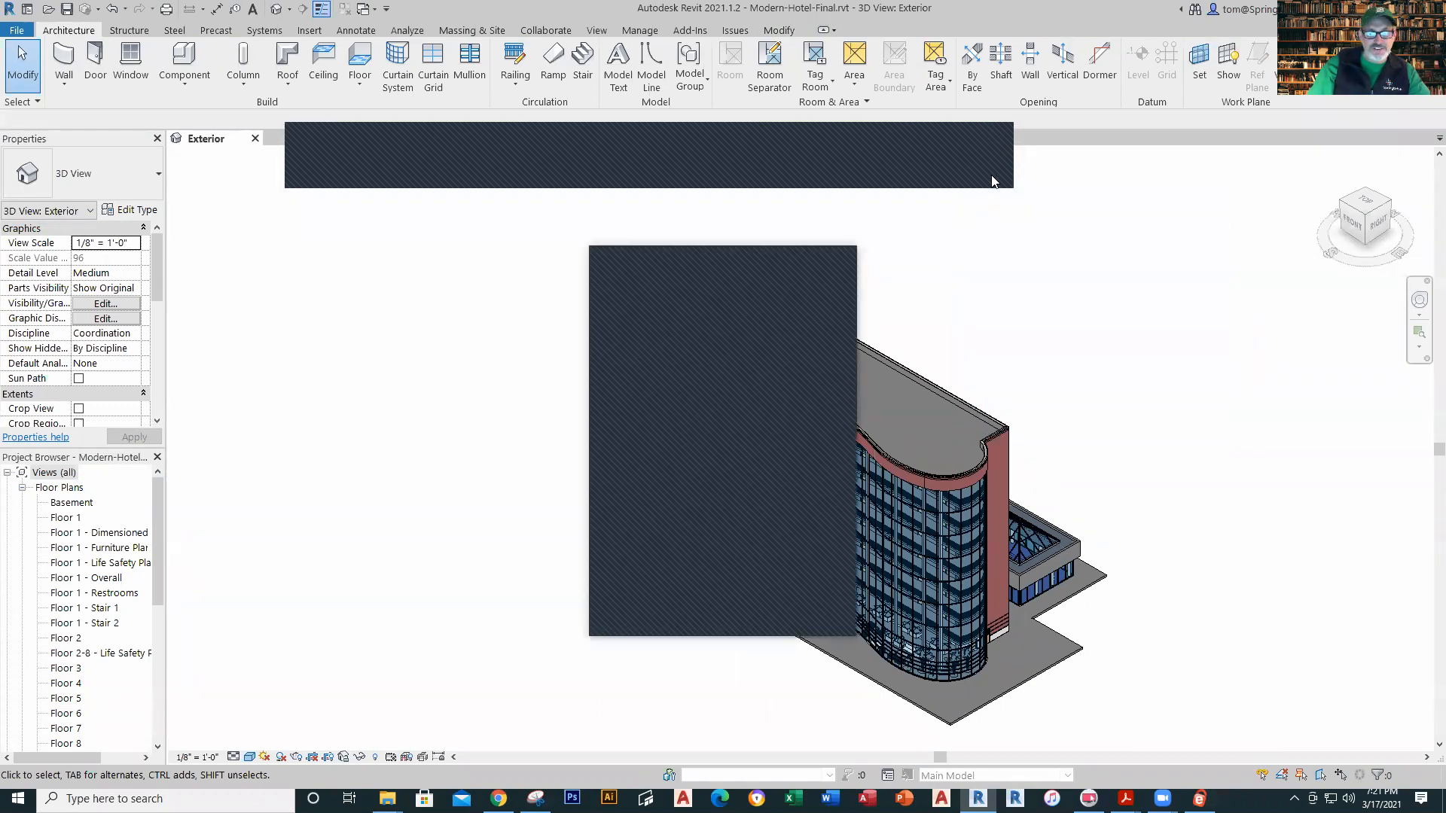
left_click(784, 259)
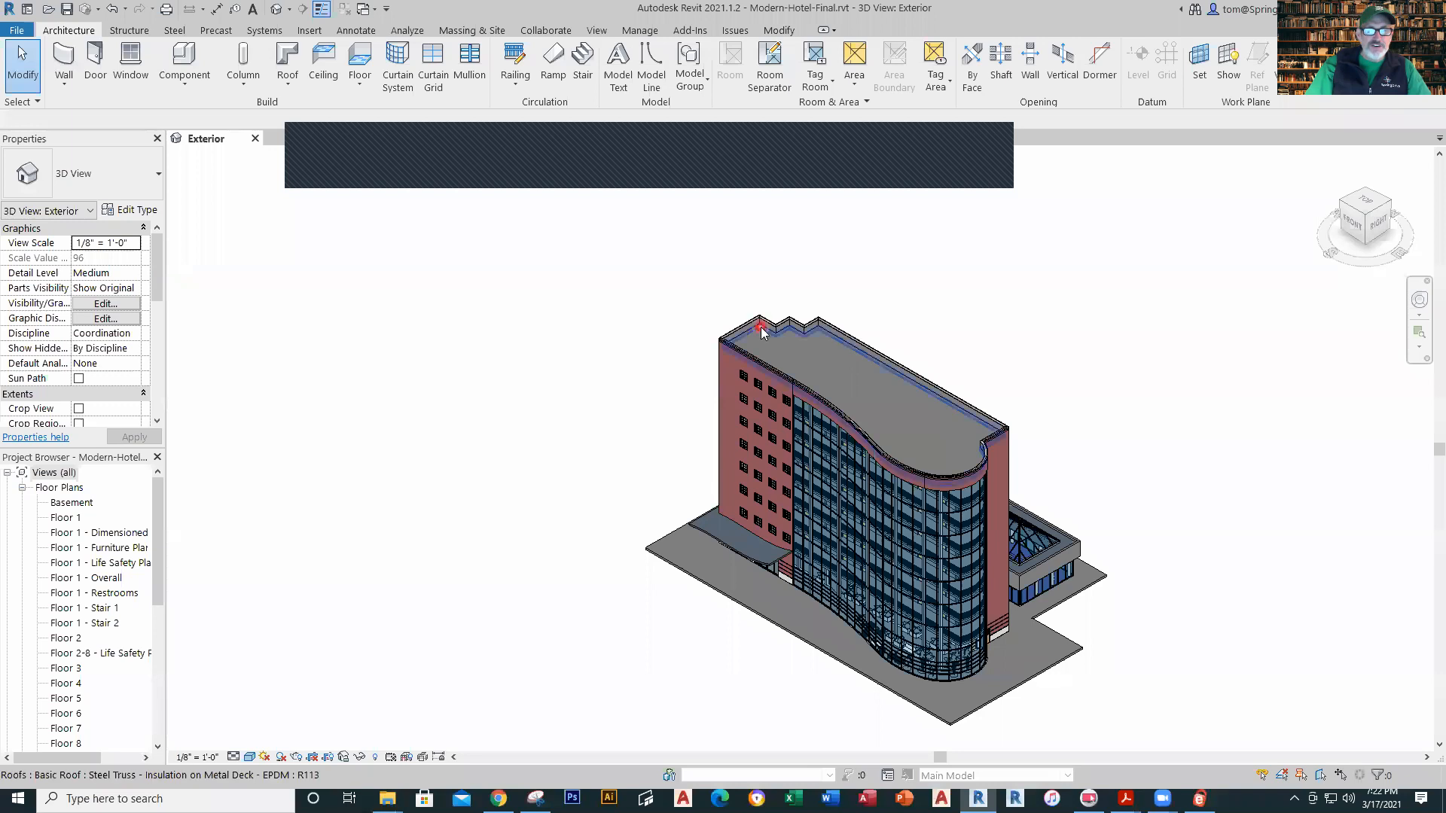
Step: Select the brick wall with the small windows, widen the property name column, review the wall's constraints and clear the selection
left_click(742, 352)
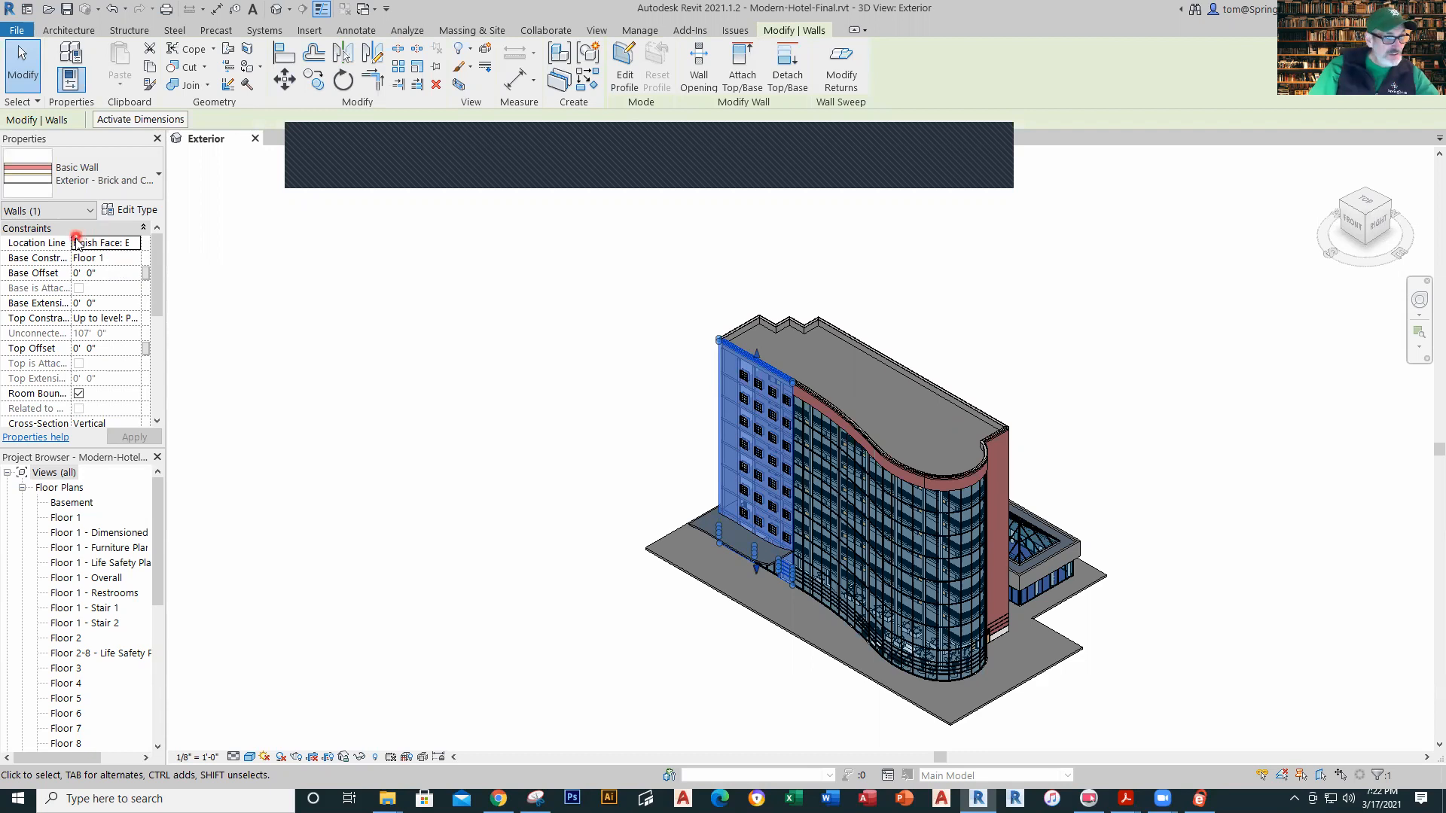
left_click_drag(71, 234, 88, 234)
left_click(119, 276)
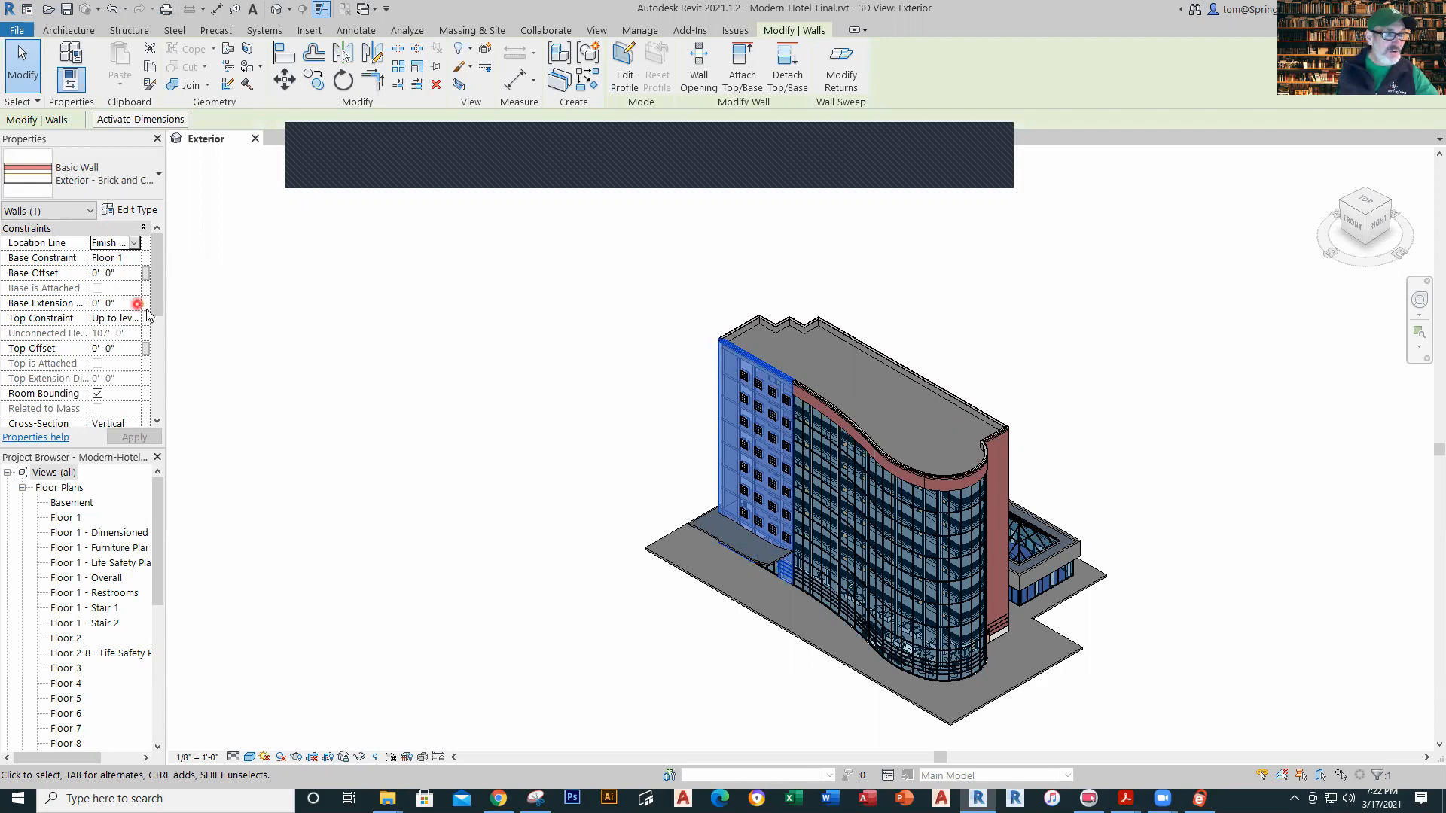
left_click(154, 330)
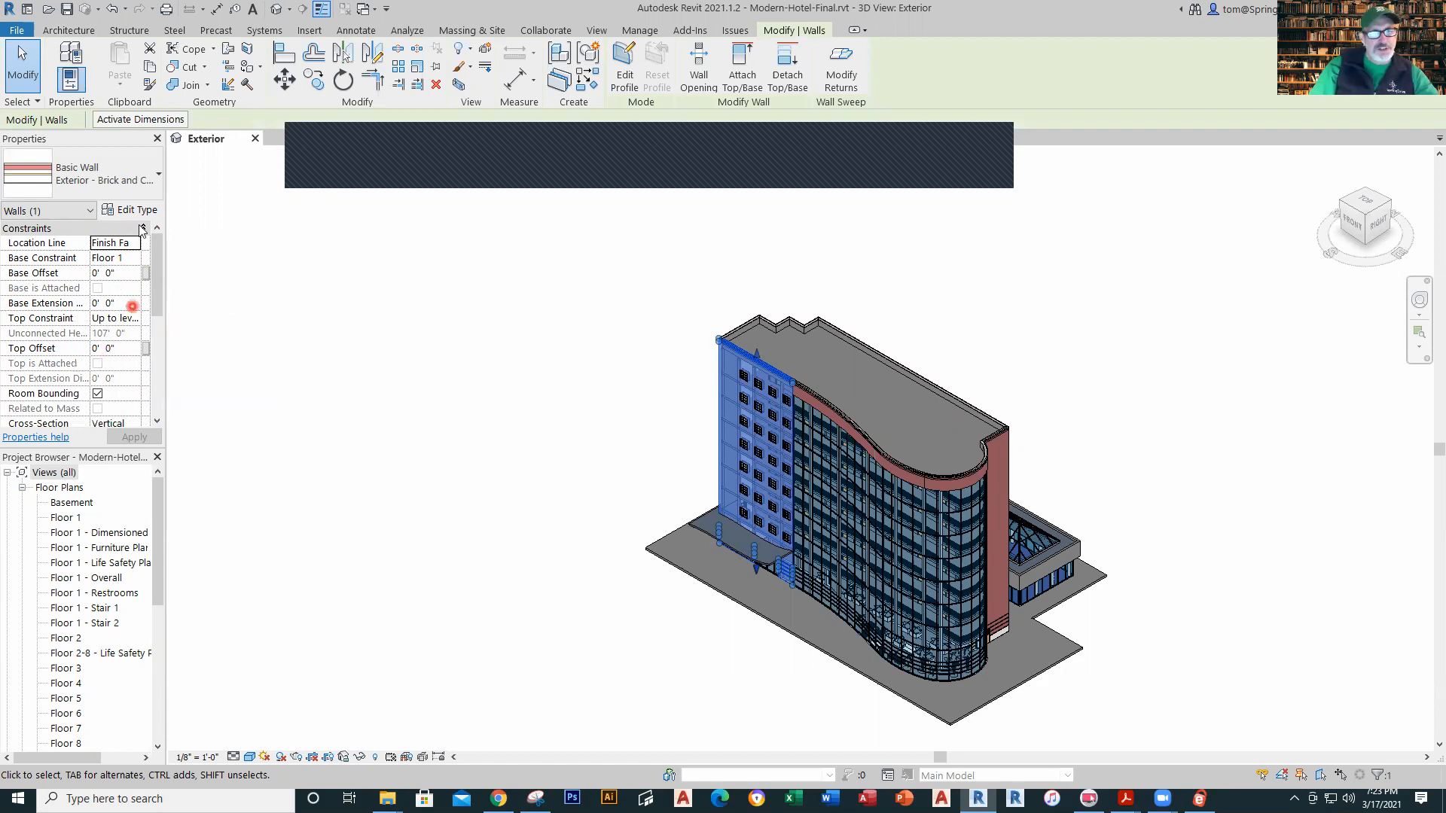
left_click(153, 119)
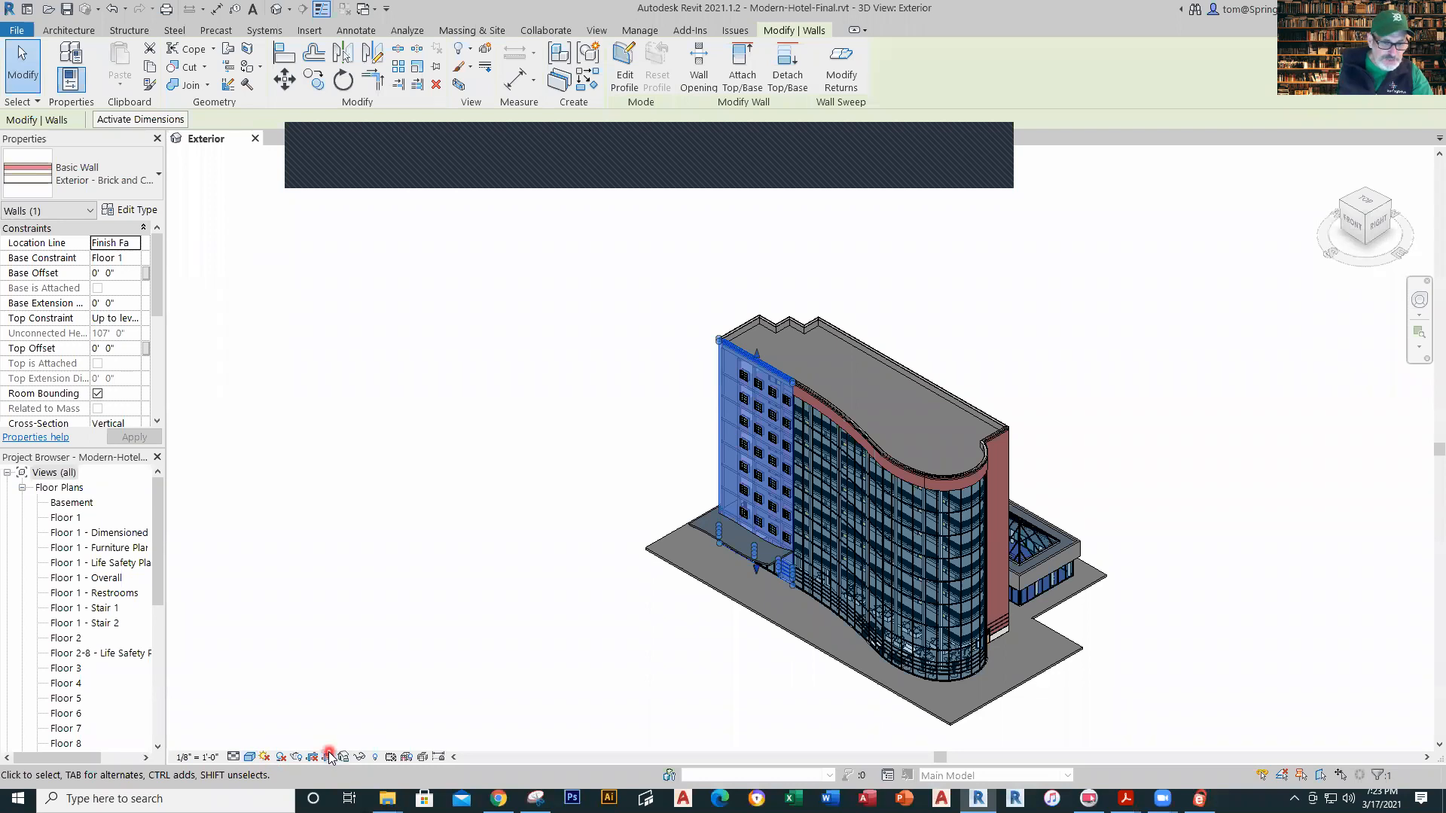
left_click(413, 649)
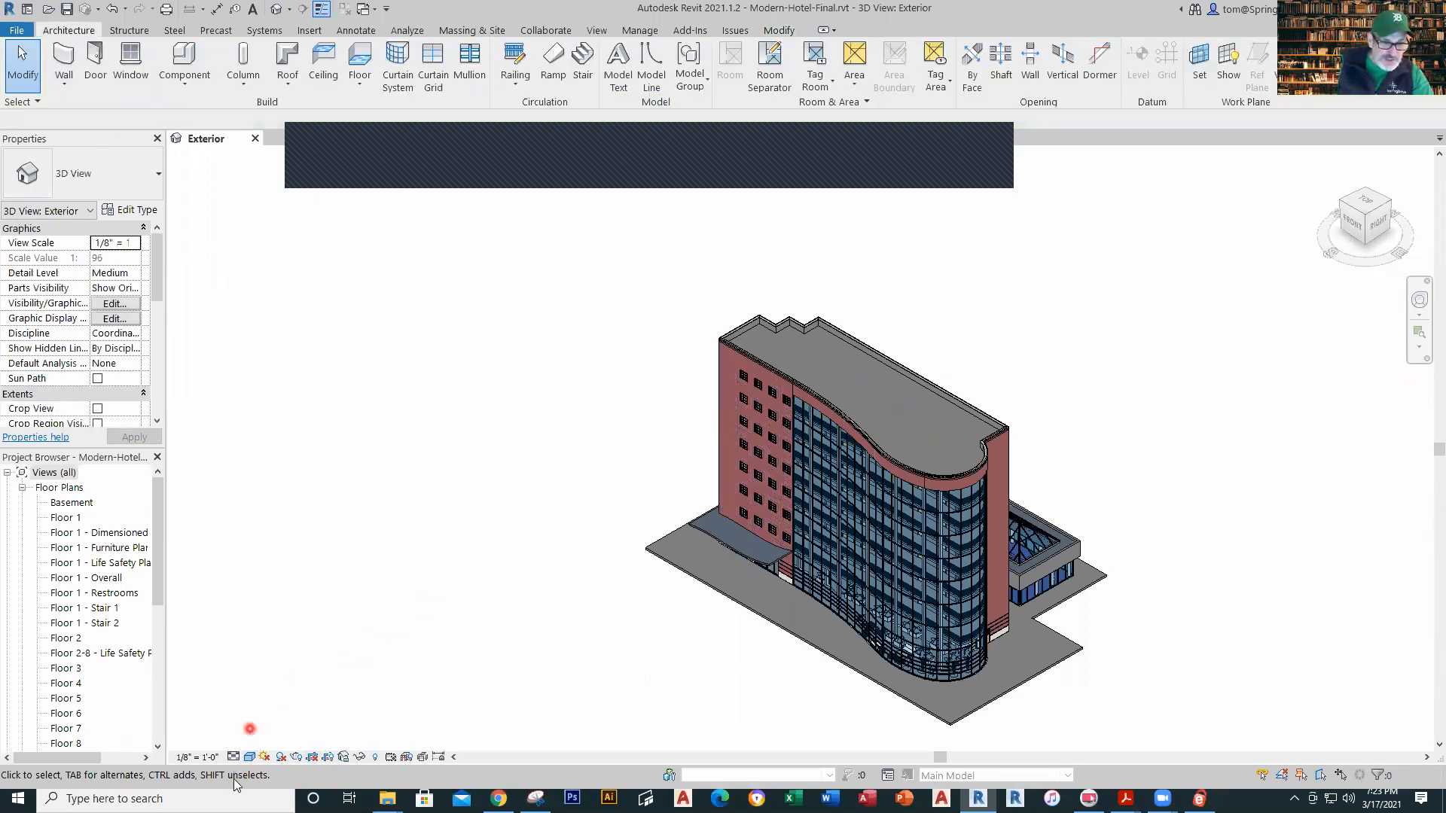
Step: Display the Exterior 3D view in the Wireframe visual style, followed by Hidden Line
left_click(250, 757)
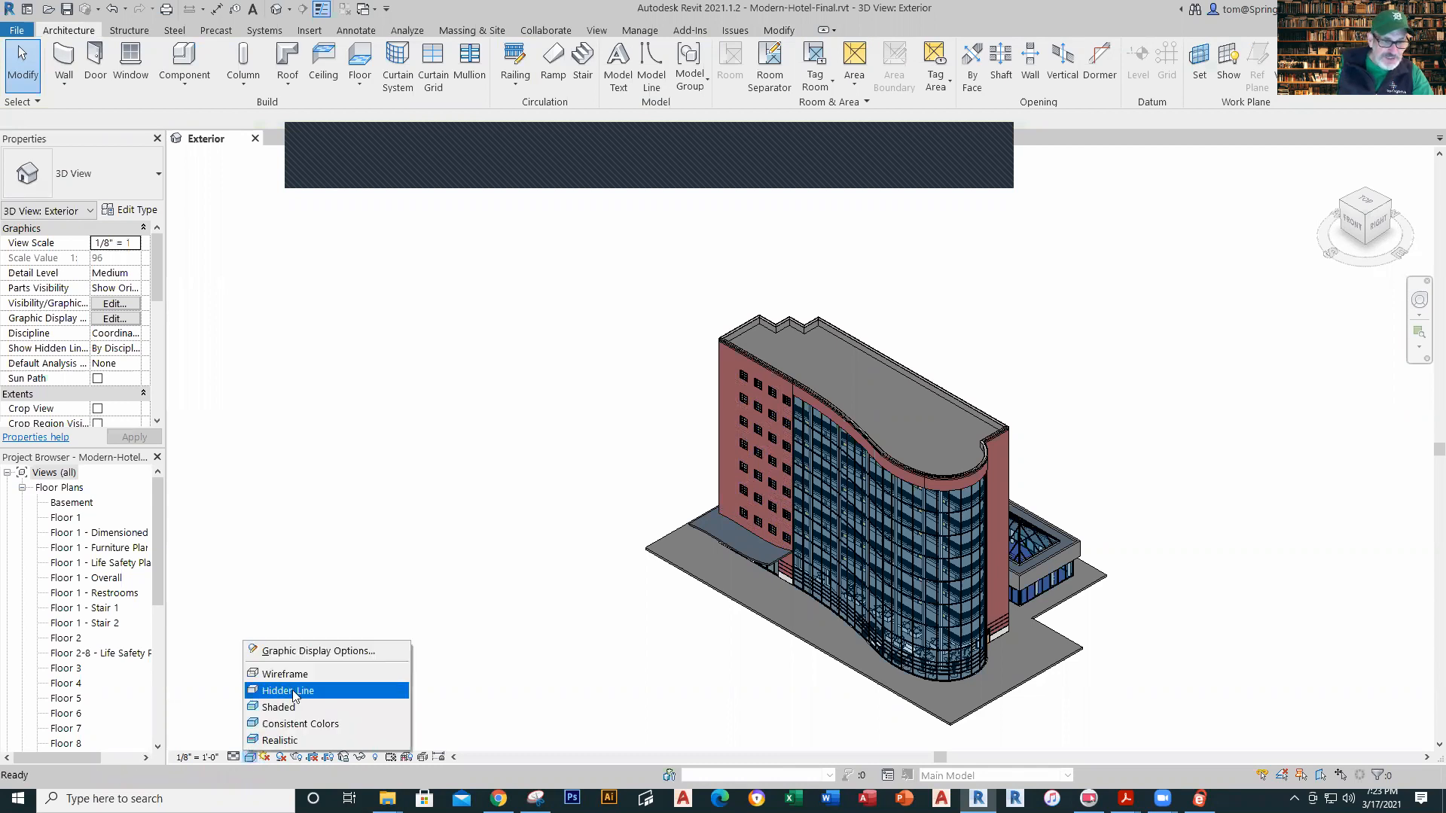
left_click(312, 677)
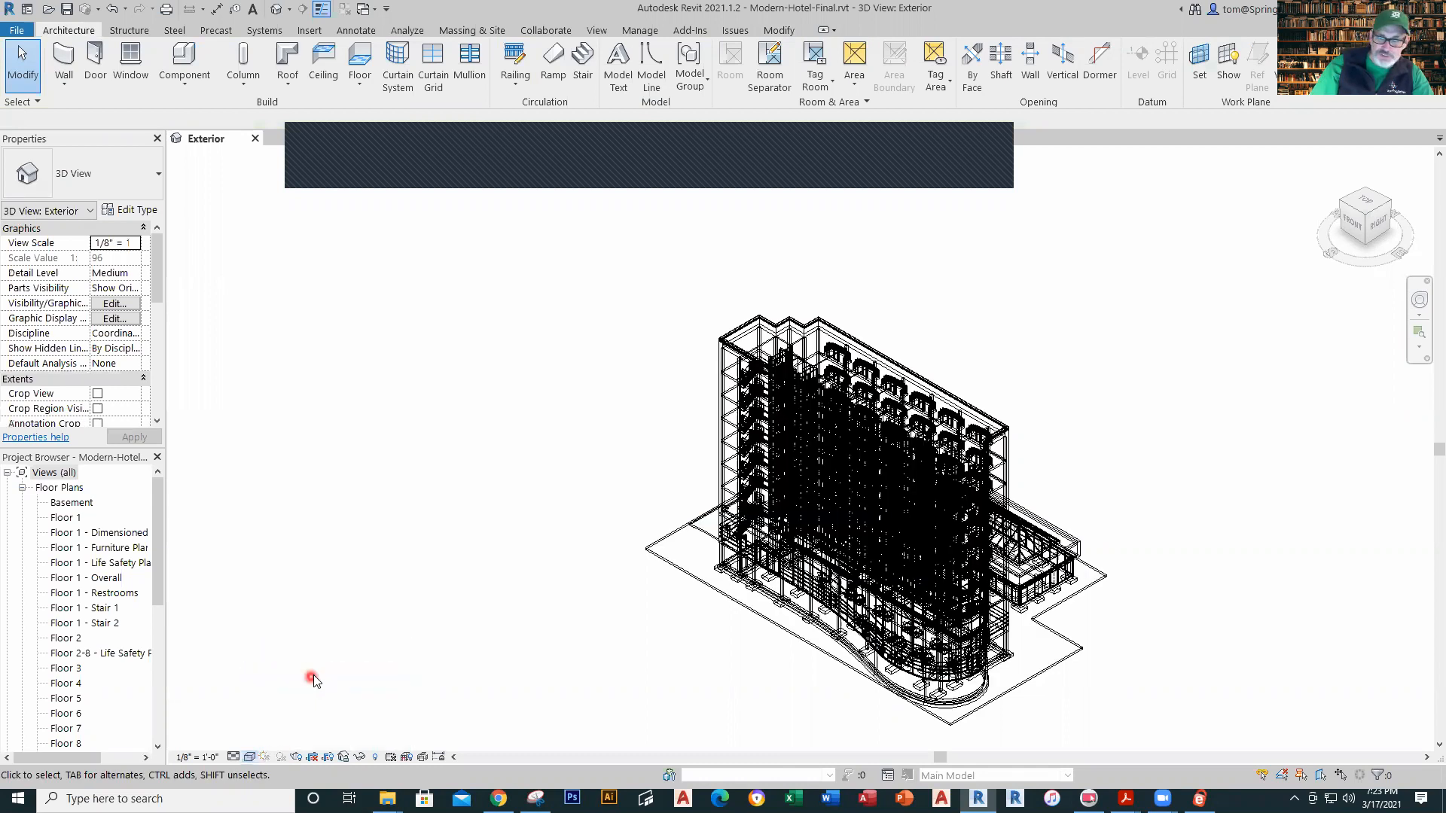
scroll(836, 732, "up", 1)
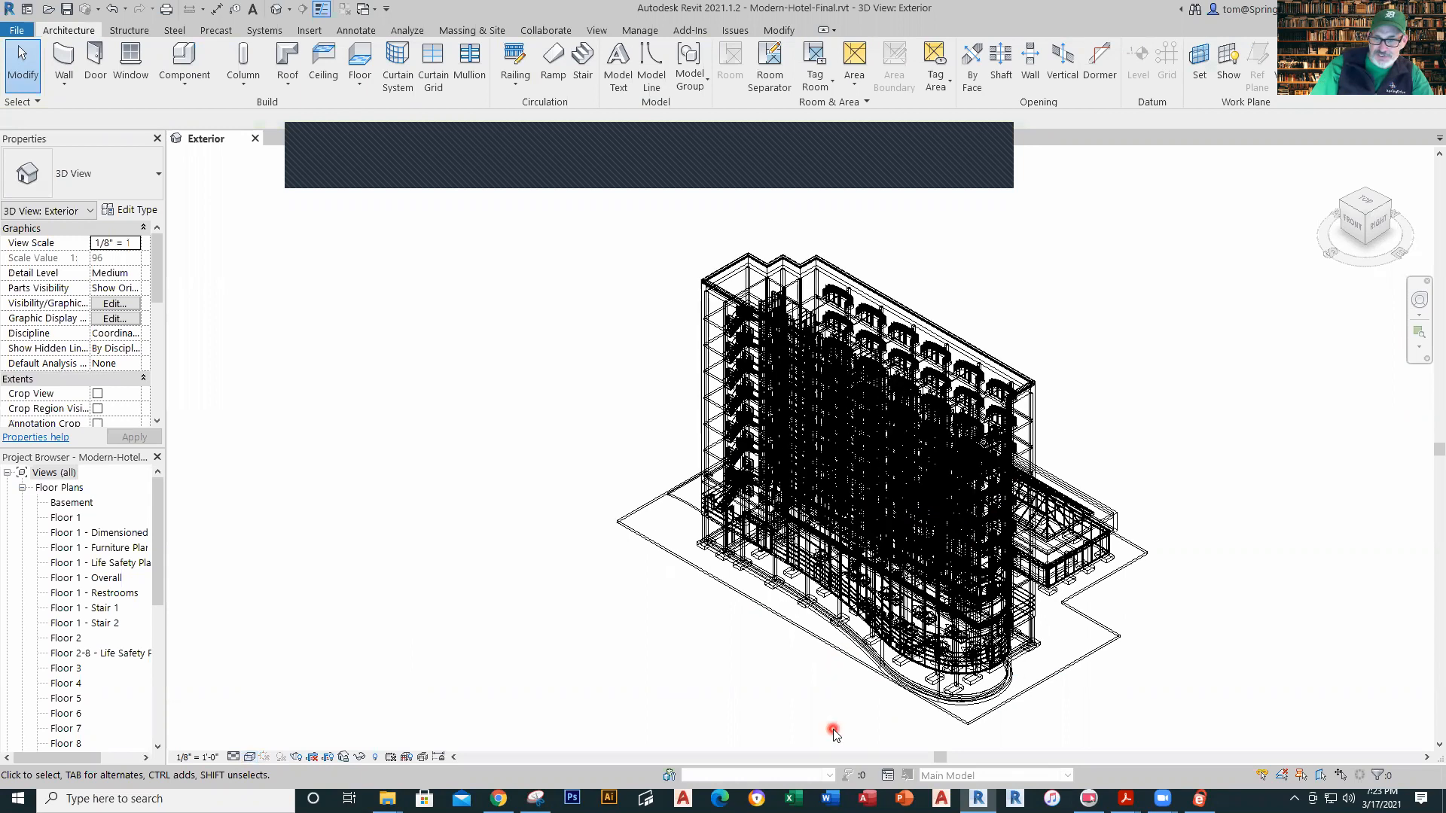
scroll(790, 700, "up", 1)
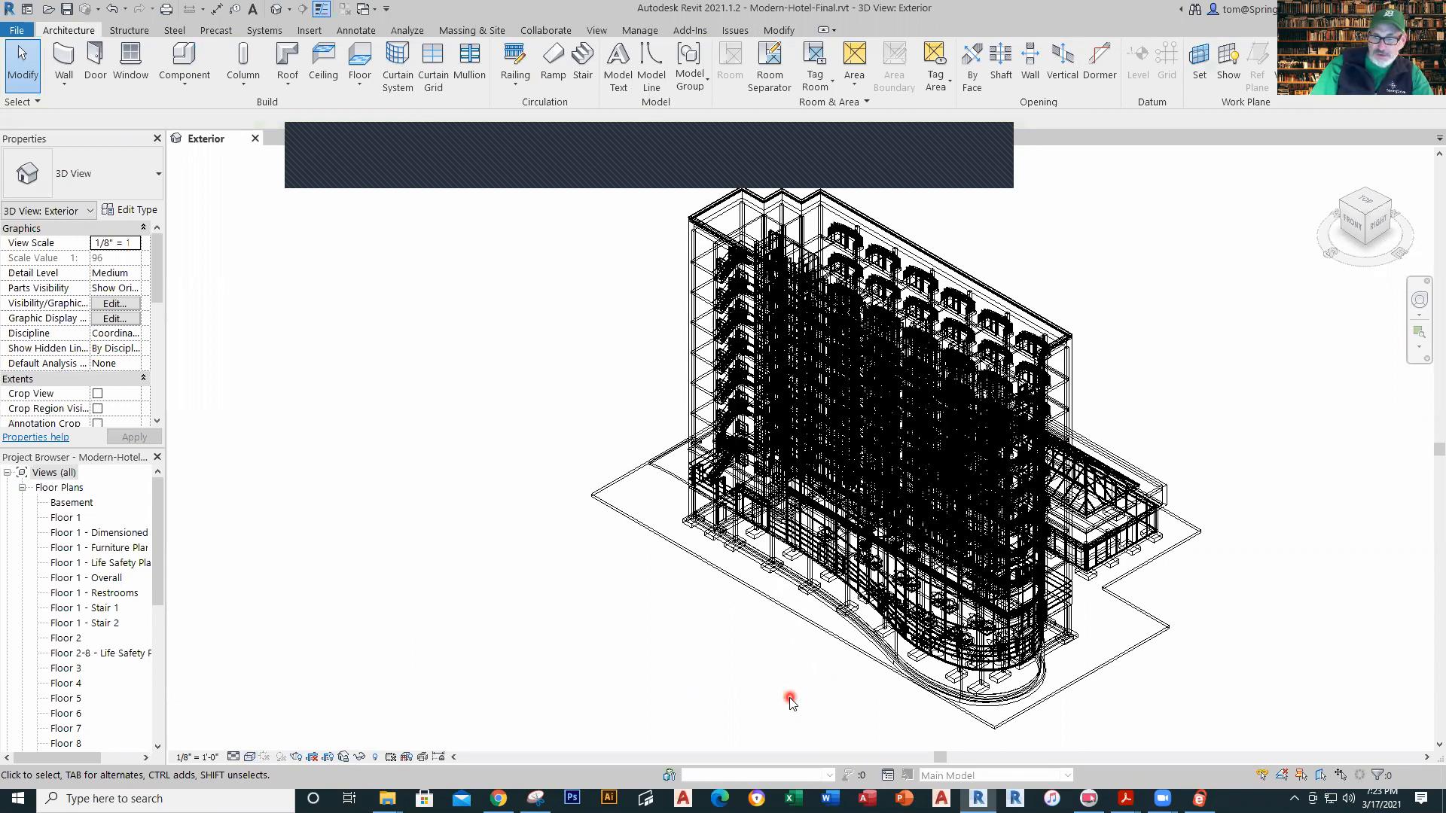
left_click(249, 756)
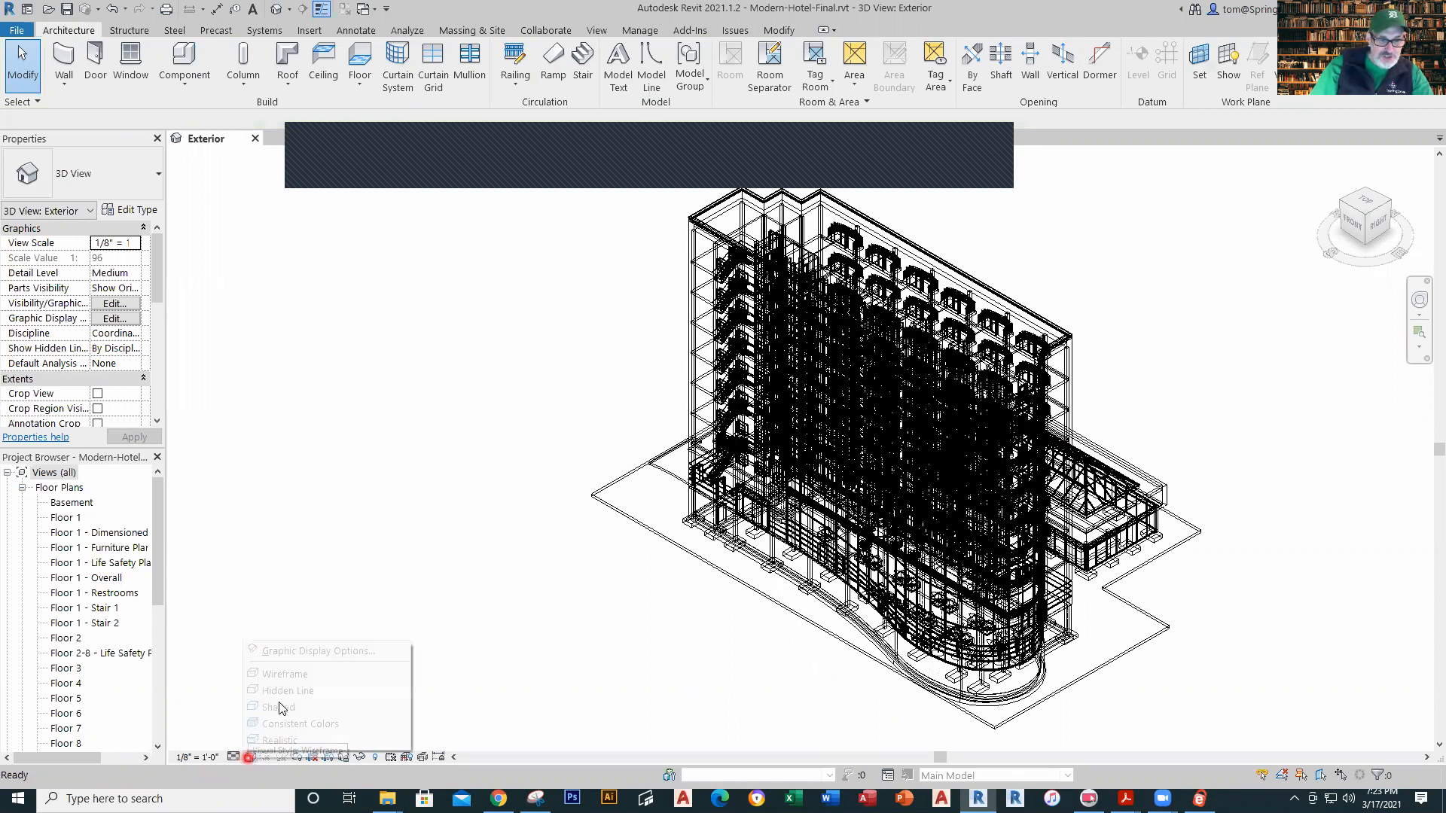
left_click(289, 705)
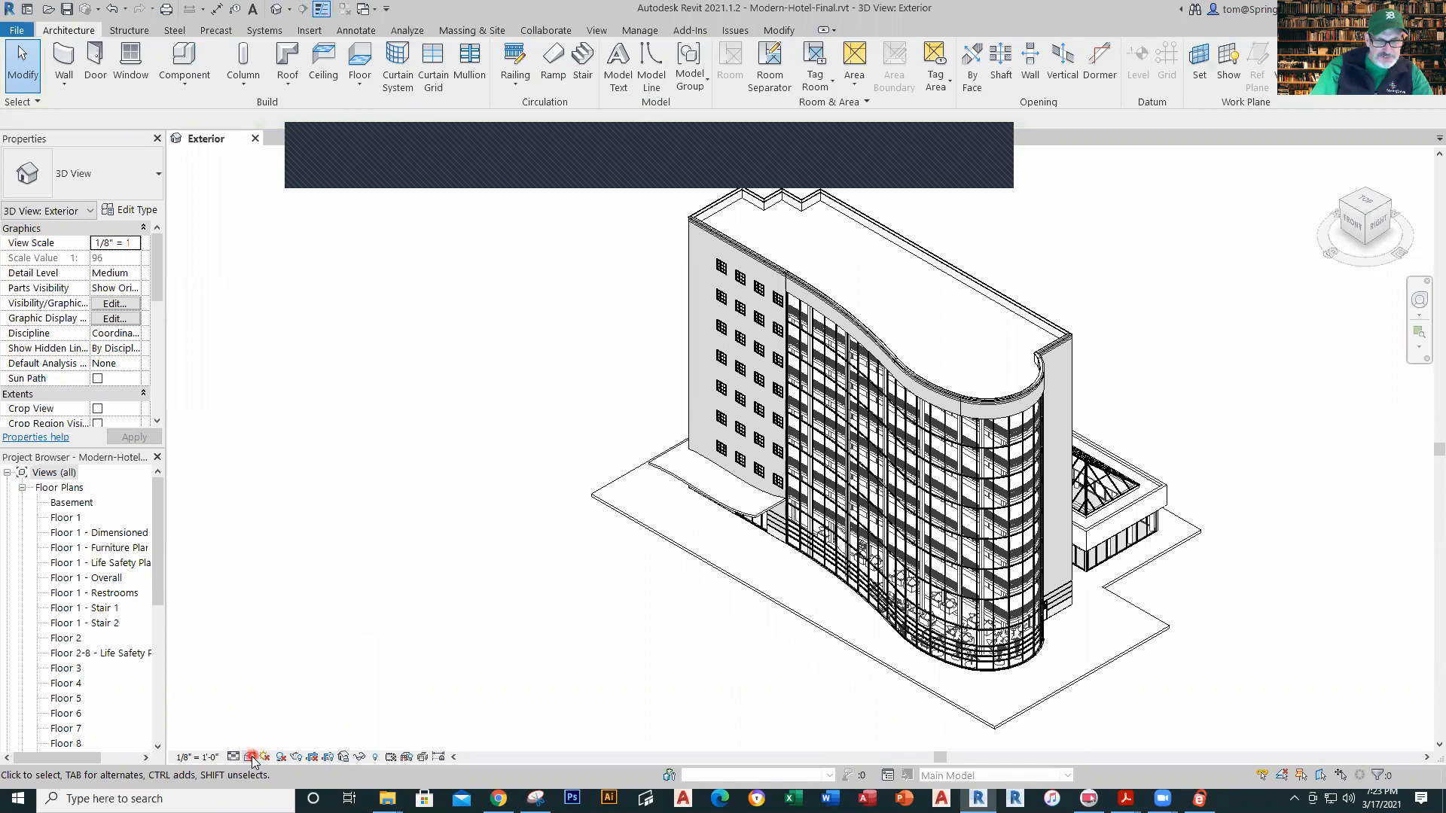
Step: Display the Exterior 3D view in the Shaded visual style, followed by Consistent Colors
left_click(251, 757)
left_click(280, 708)
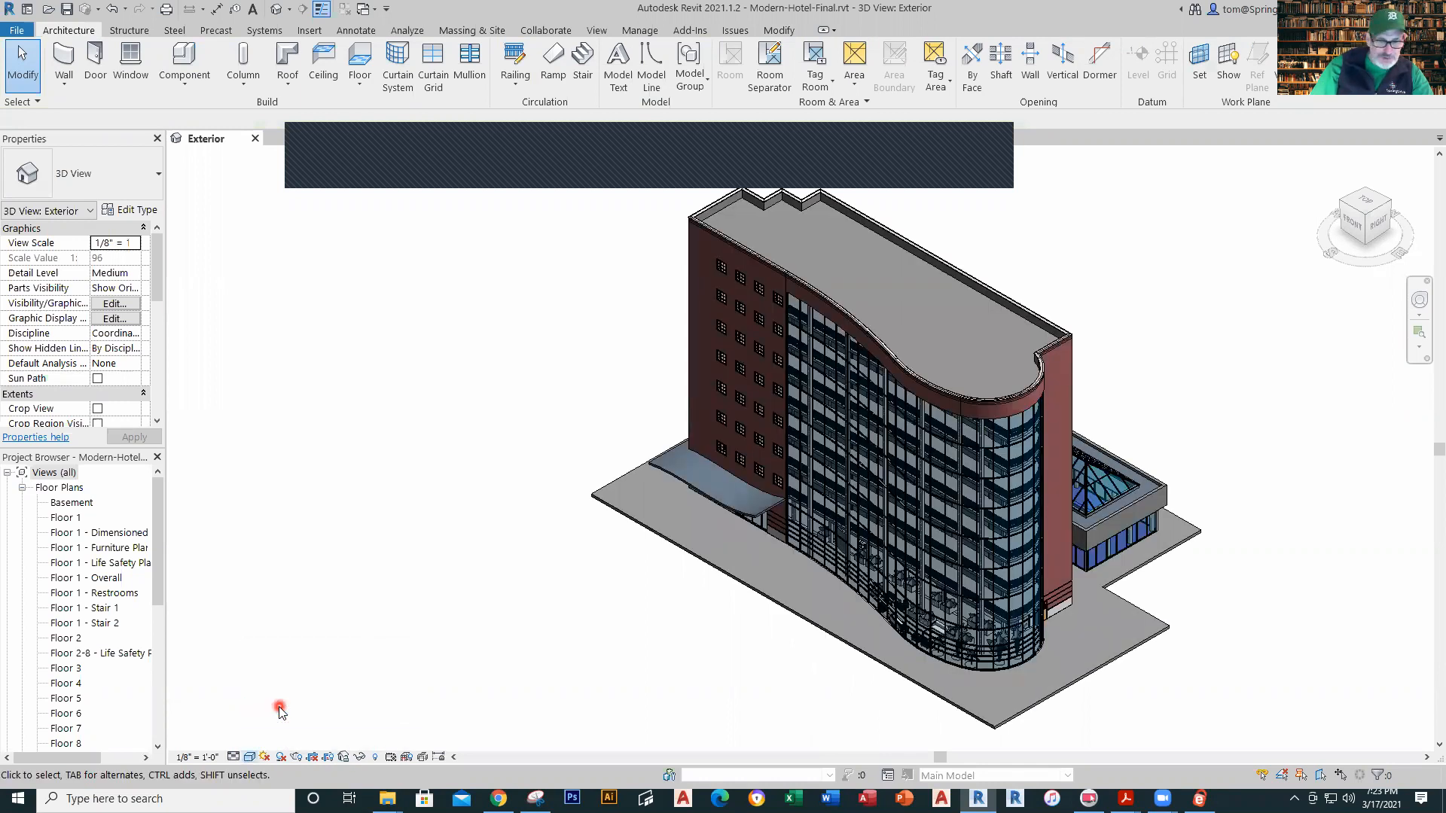
left_click(251, 757)
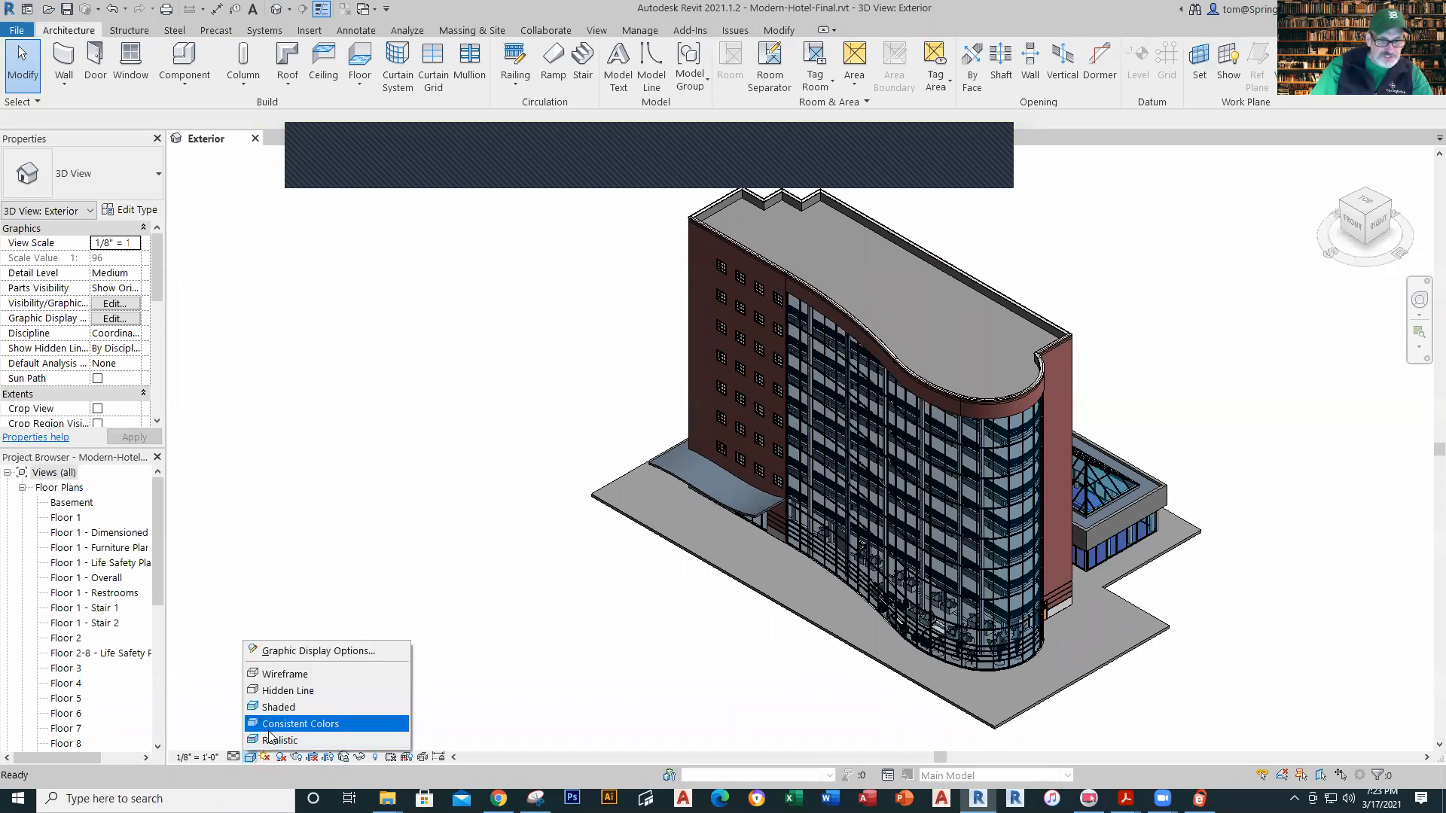
left_click(270, 726)
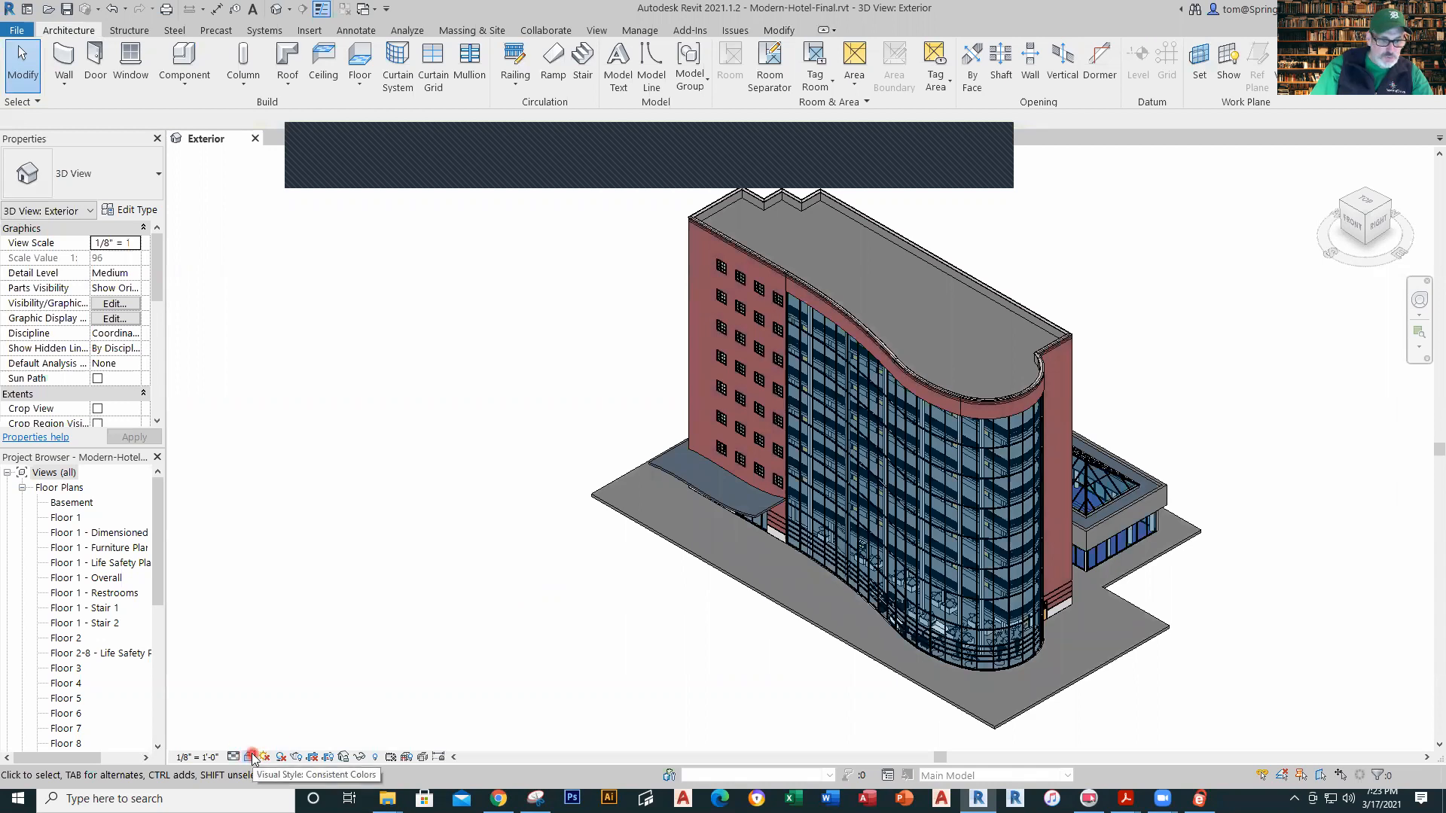
Step: Set the Exterior view's visual style to Realistic and examine the hotel's curved glass facade up close from a lower angle
left_click(251, 757)
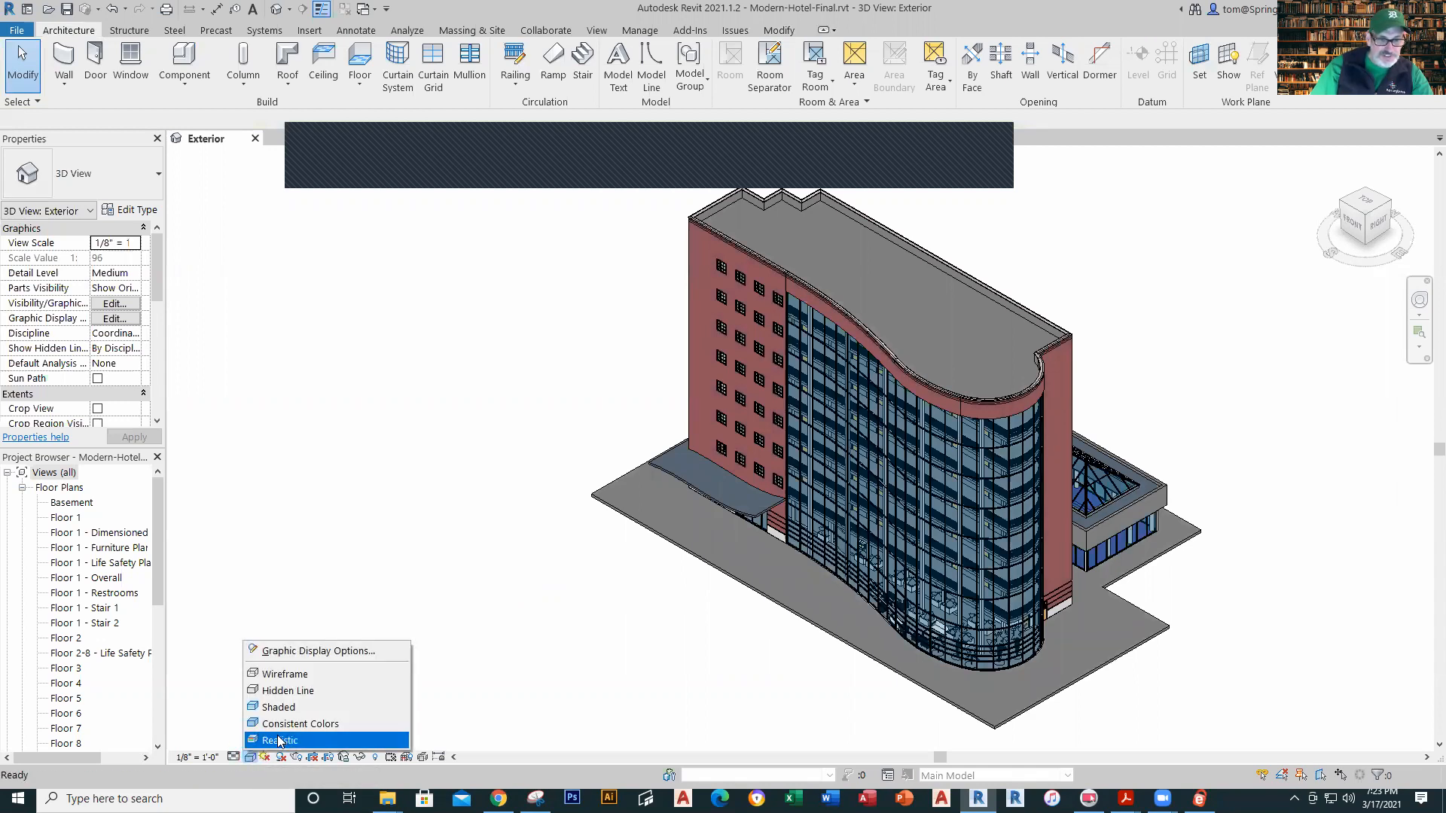
left_click(278, 740)
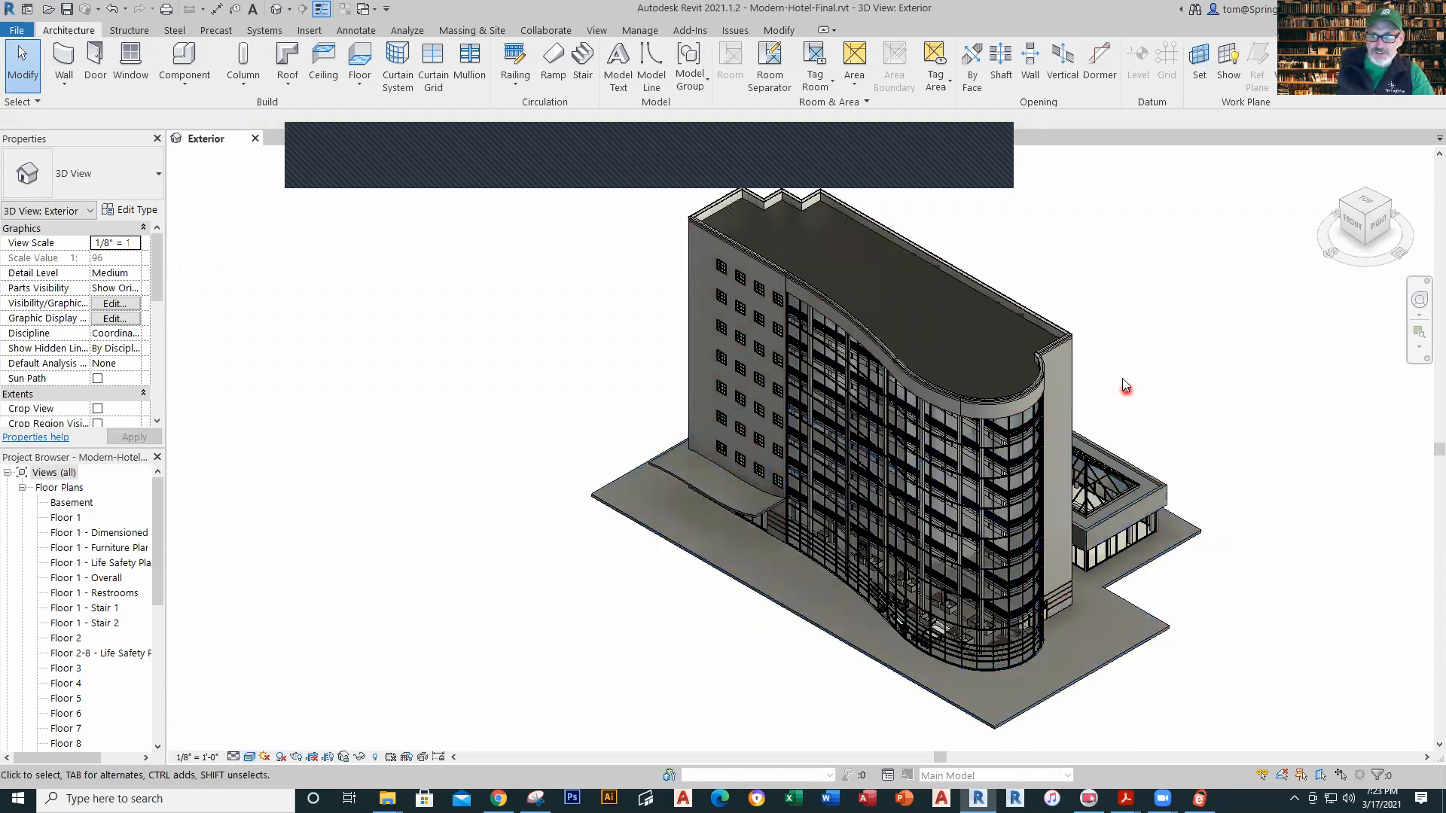
scroll(1092, 395, "up", 4)
middle_click_drag(1064, 408, 1056, 268, "shift")
mouse_move(1083, 352)
middle_mouse_down("shift")
mouse_move(1133, 399)
mouse_move(1140, 388)
middle_mouse_up("shift")
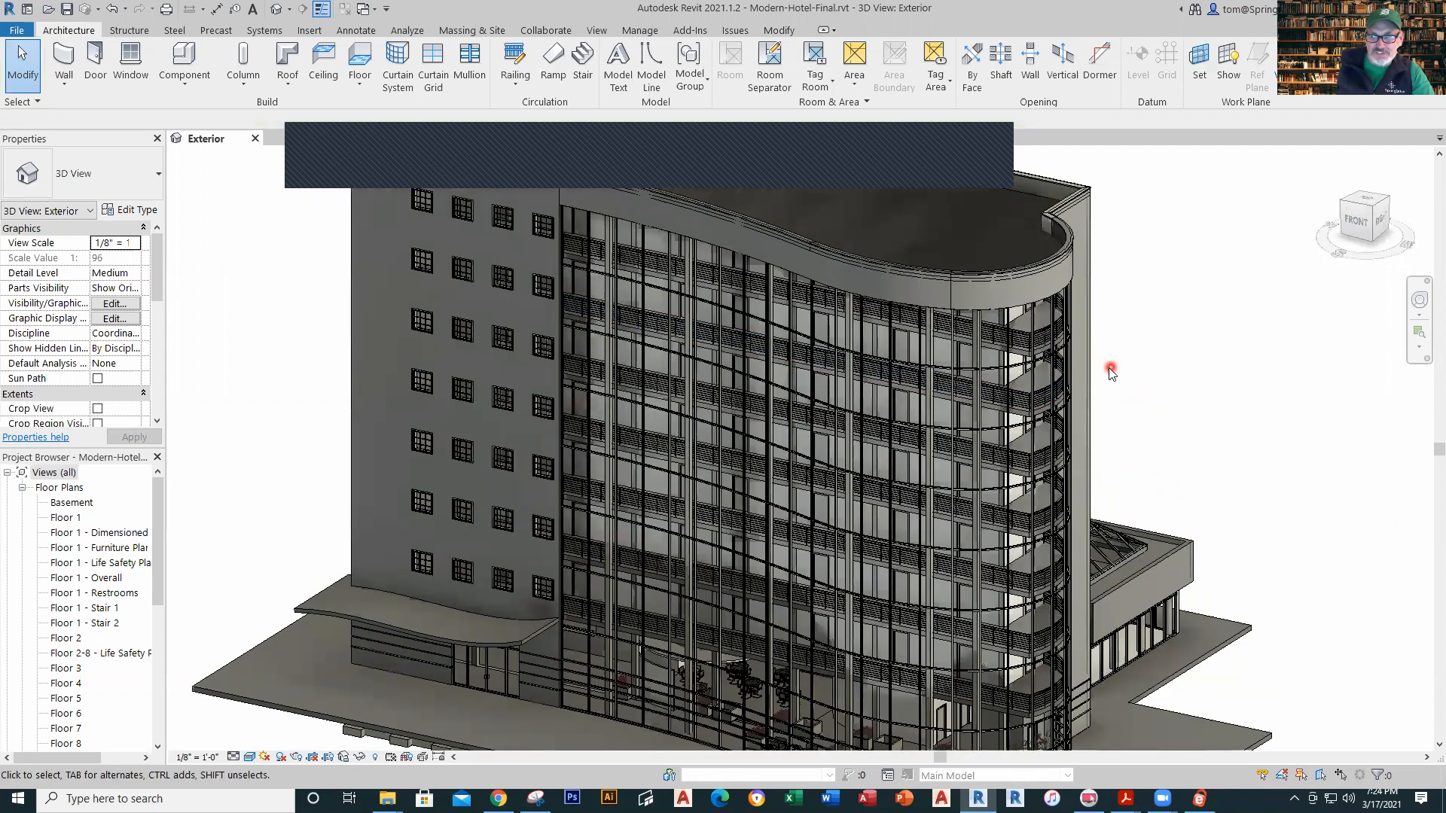
scroll(1110, 369, "down", 3)
middle_click_drag(1116, 368, 1069, 407, "shift")
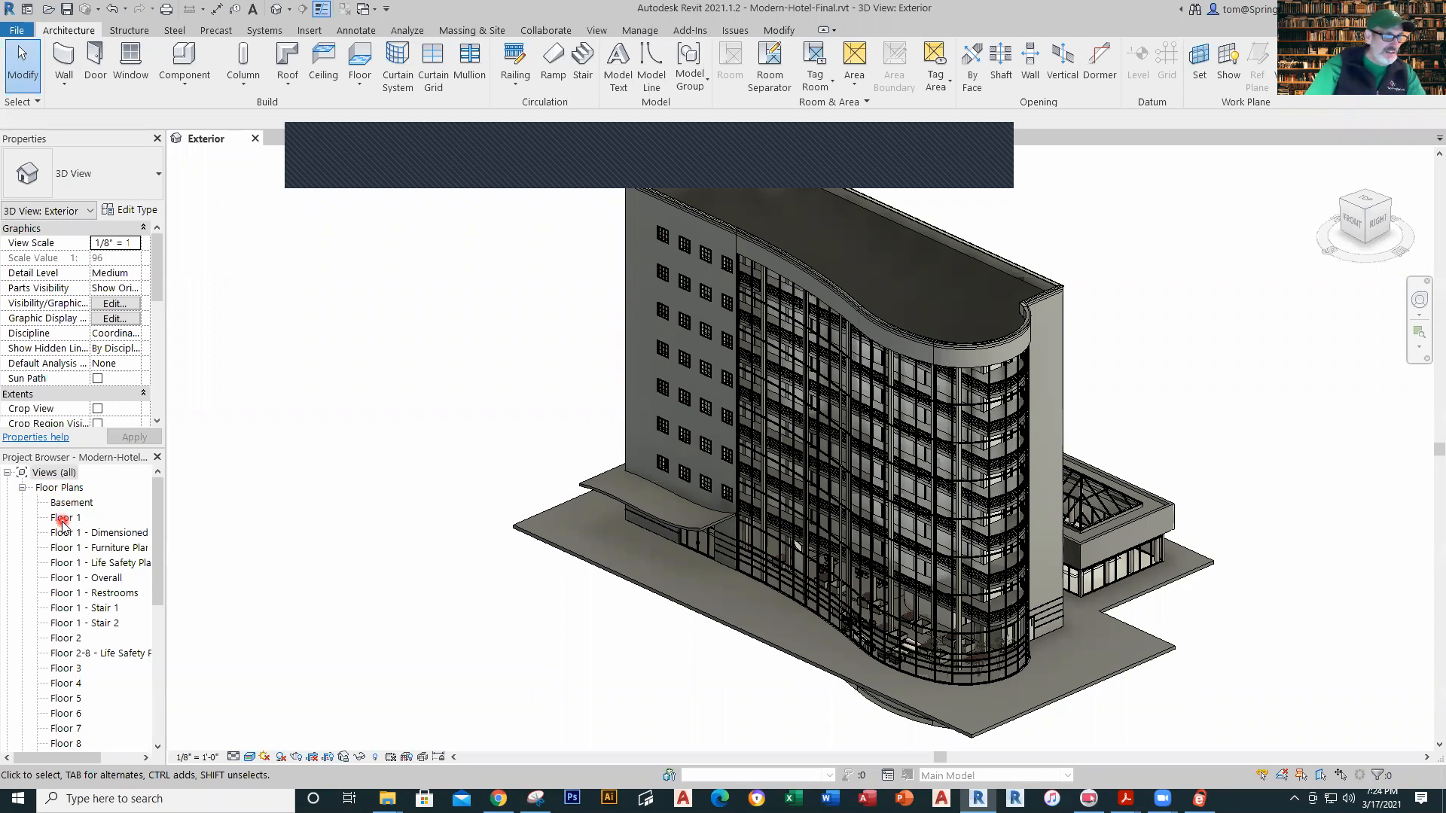
Step: Open the Floor 1 plan and hide the whole grid category in that view
double_click(62, 518)
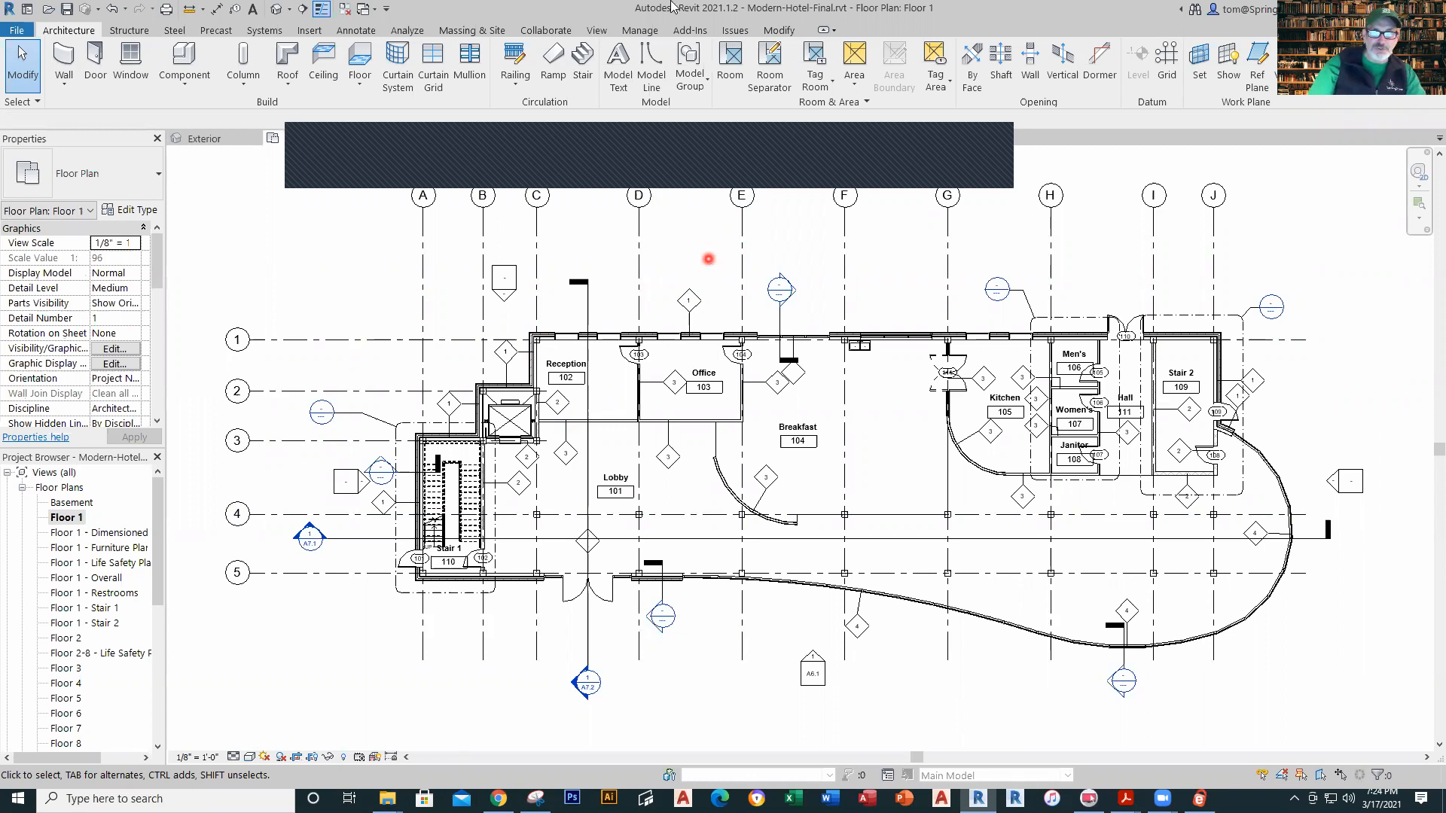
left_click(741, 232)
right_click(741, 229)
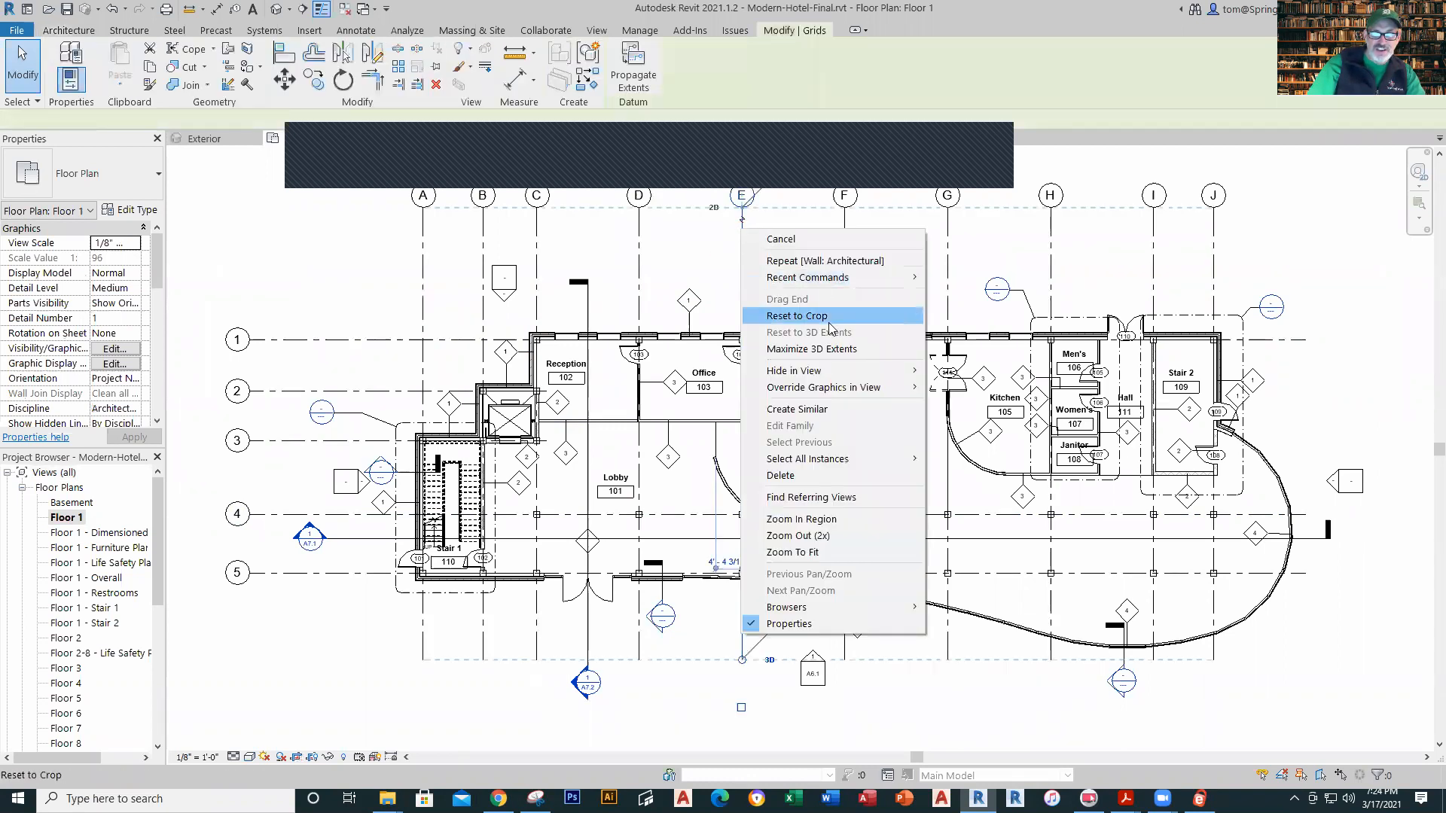
mouse_move(822, 372)
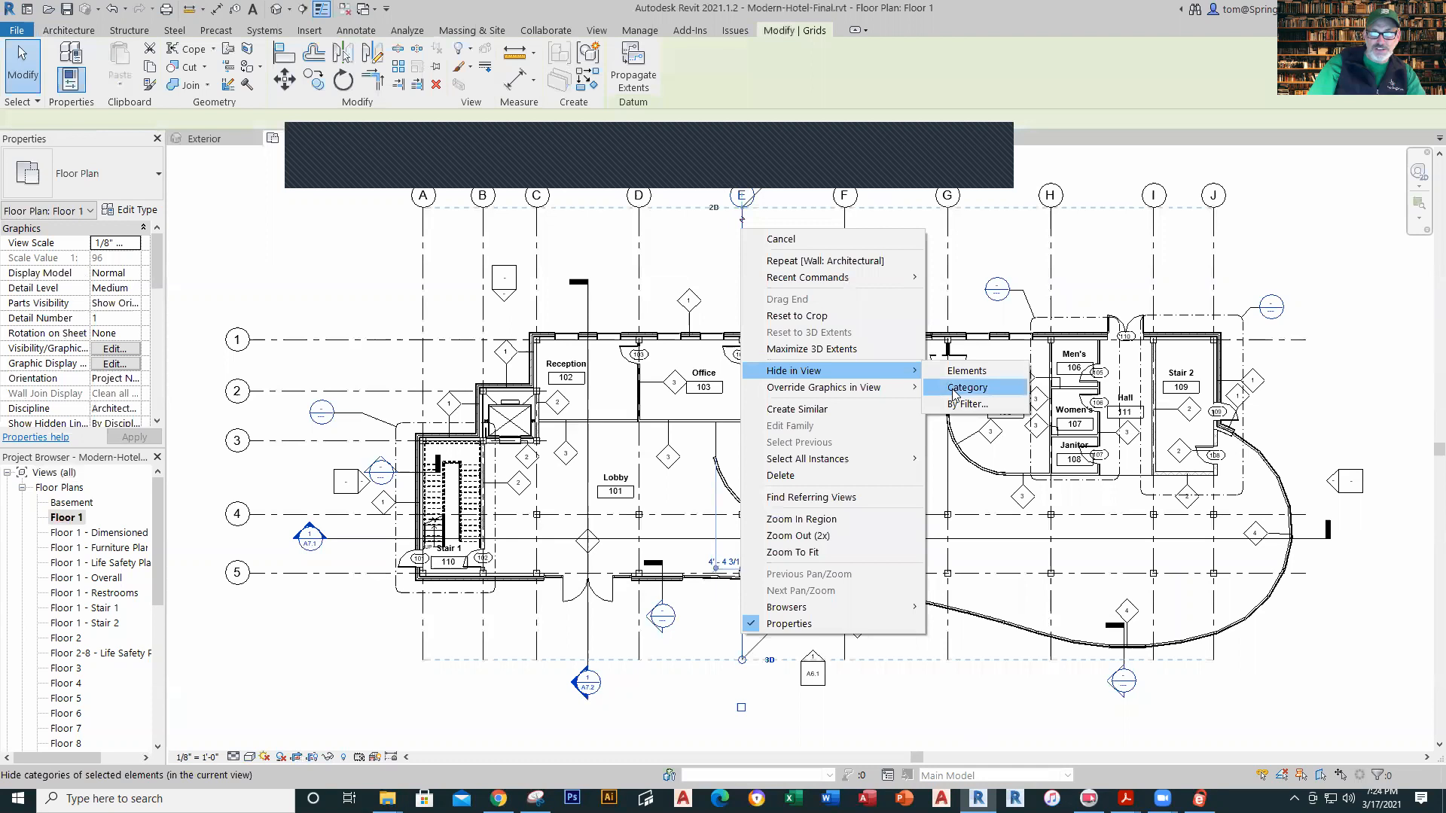
left_click(955, 389)
Step: Select section marks and a wall tag along the upper exterior wall and hide their categories in the Floor 1 plan
left_click_drag(838, 262, 531, 312)
right_click(717, 269)
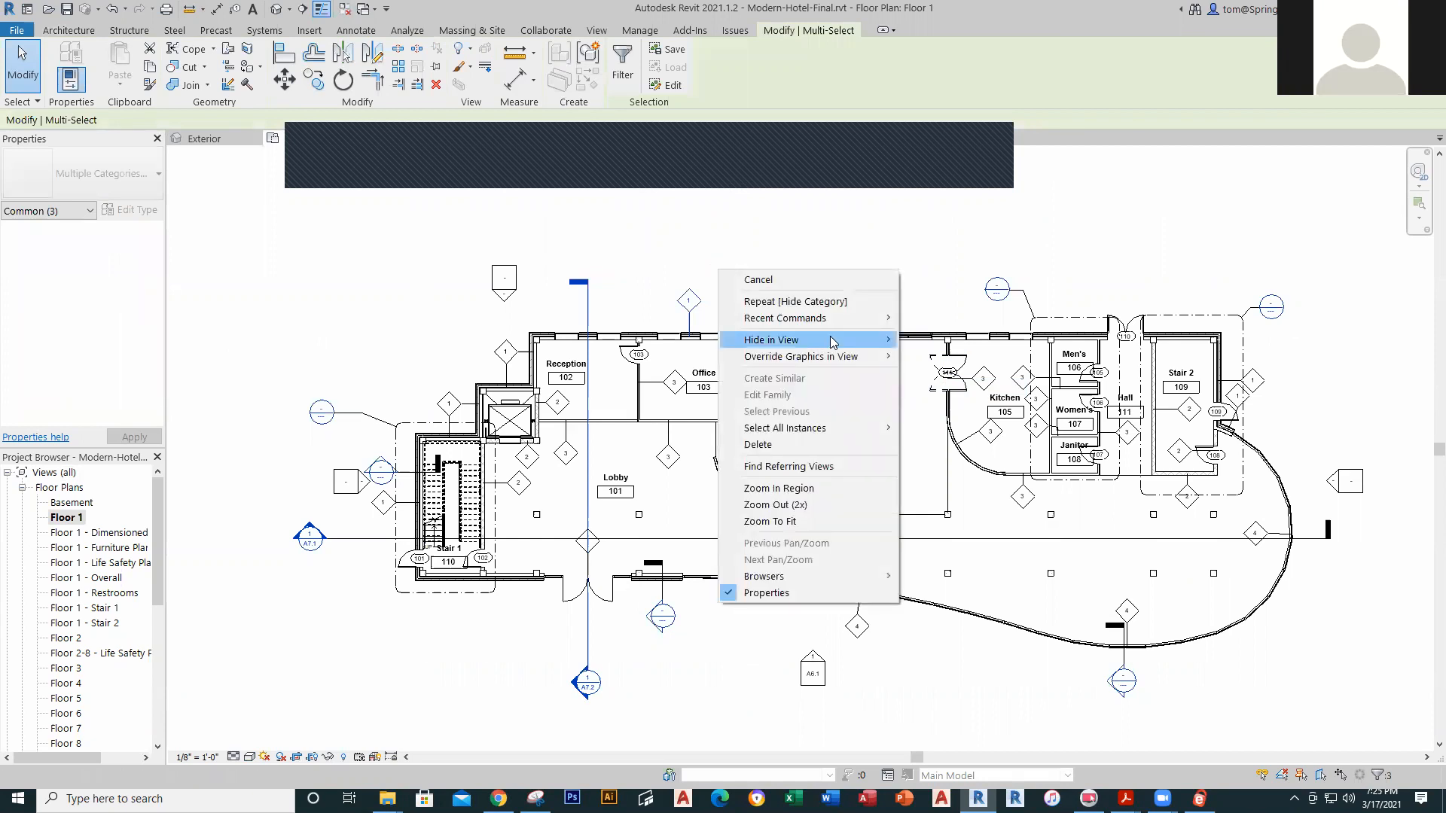
mouse_move(831, 342)
left_click(937, 361)
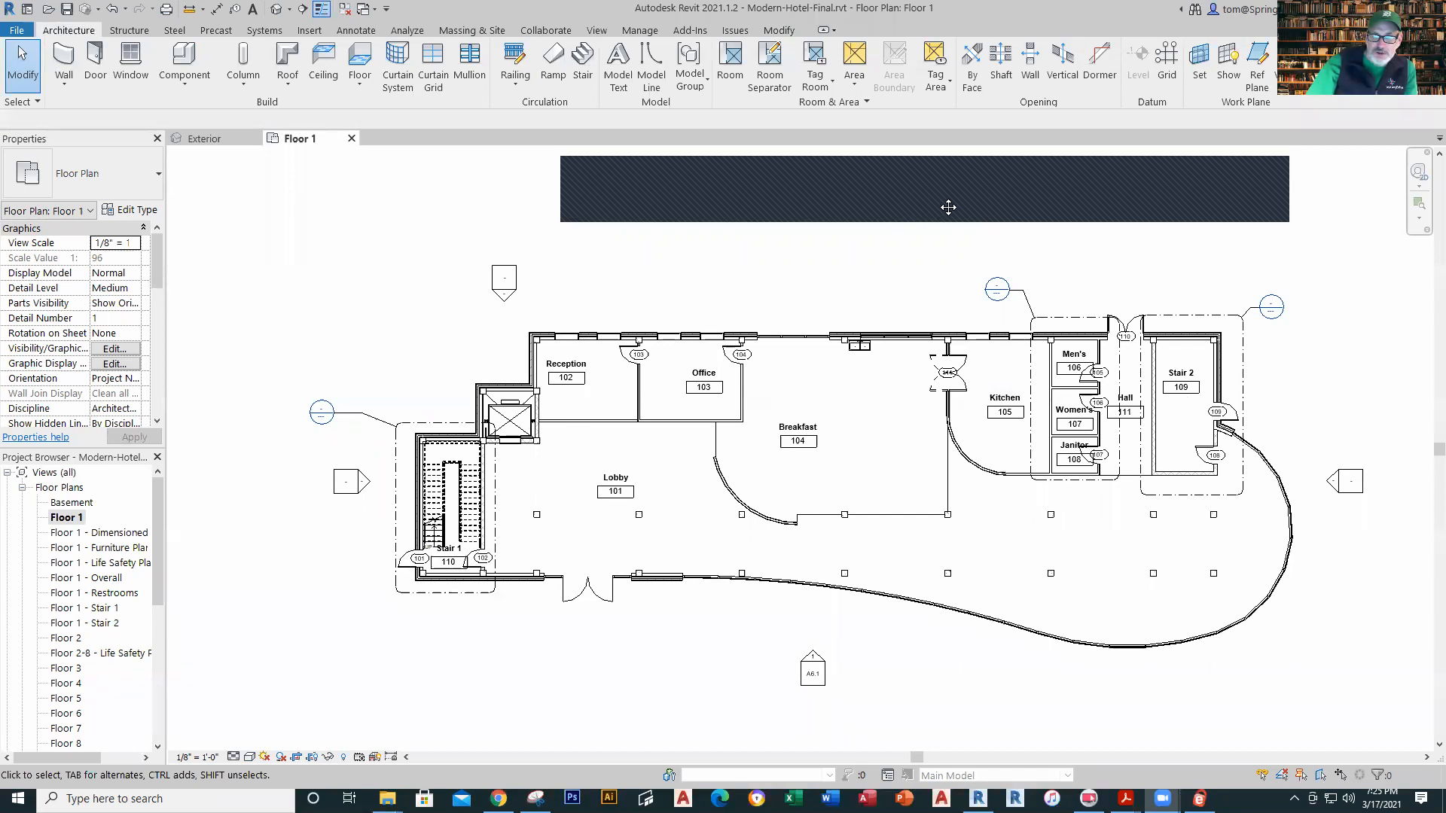
left_click_drag(948, 207, 1112, 264)
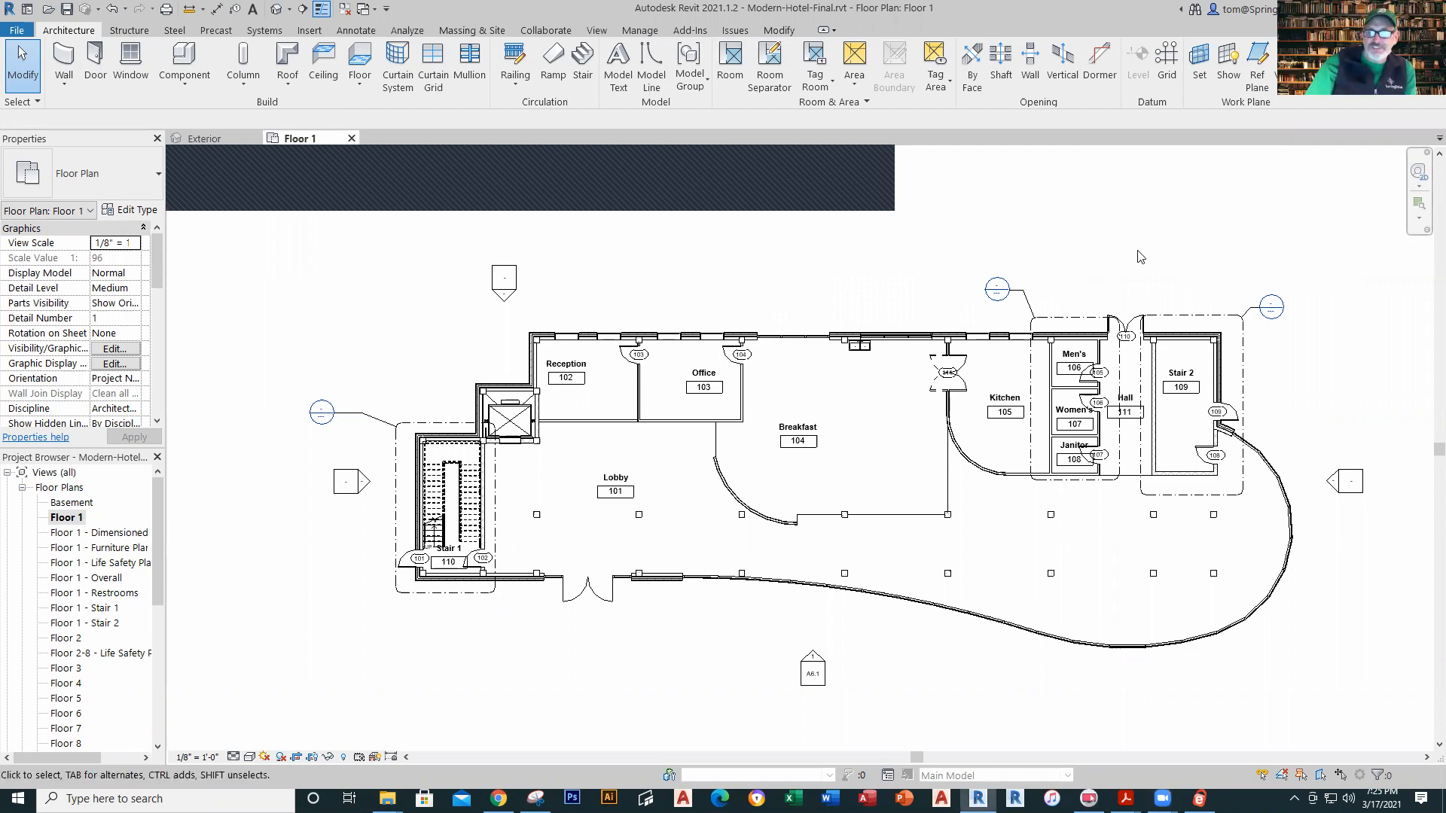
Step: Hide the callout category in the Floor 1 plan, using the callout around Stair 2
left_click(1230, 315)
right_click(1238, 283)
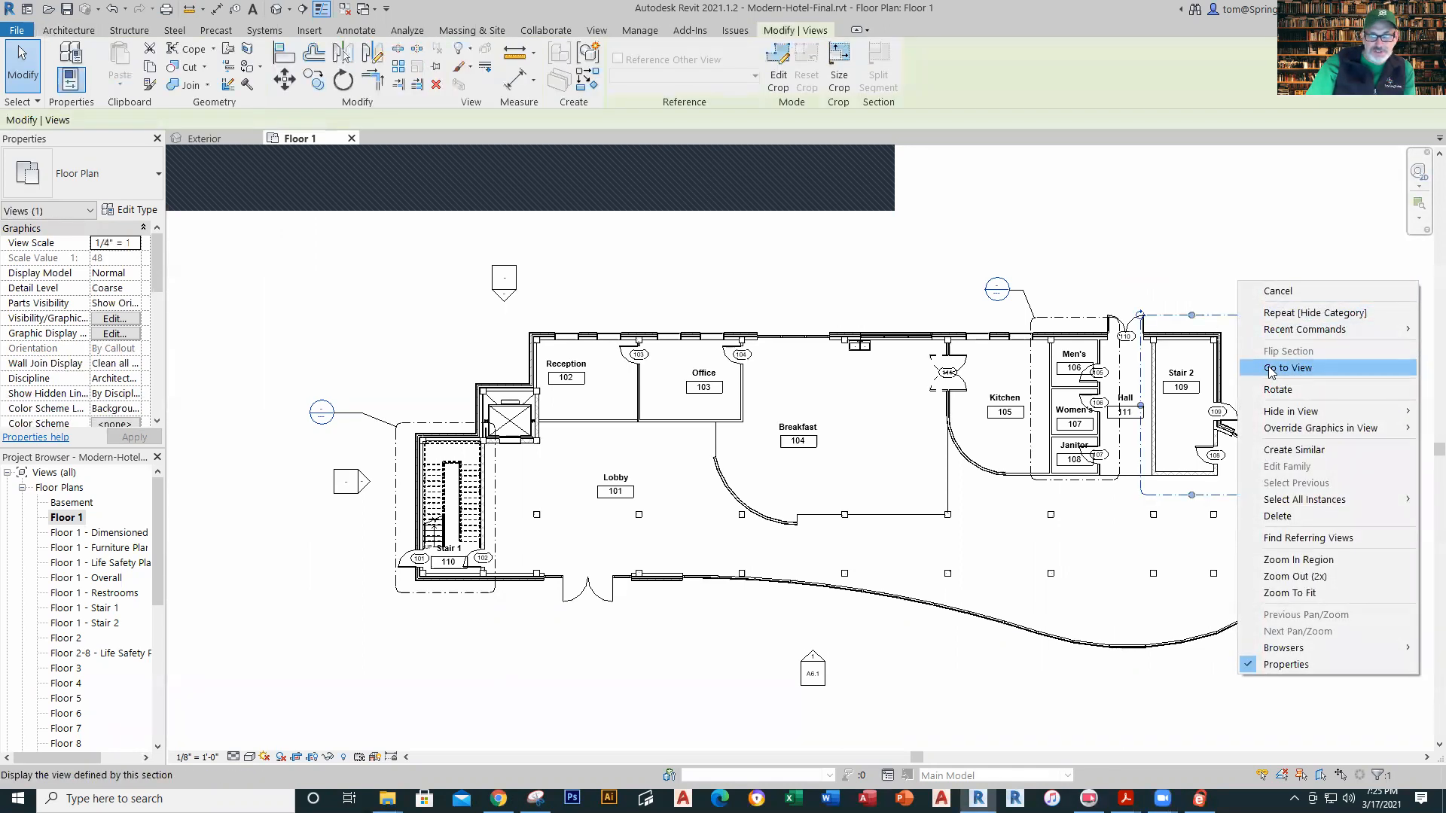
mouse_move(1280, 411)
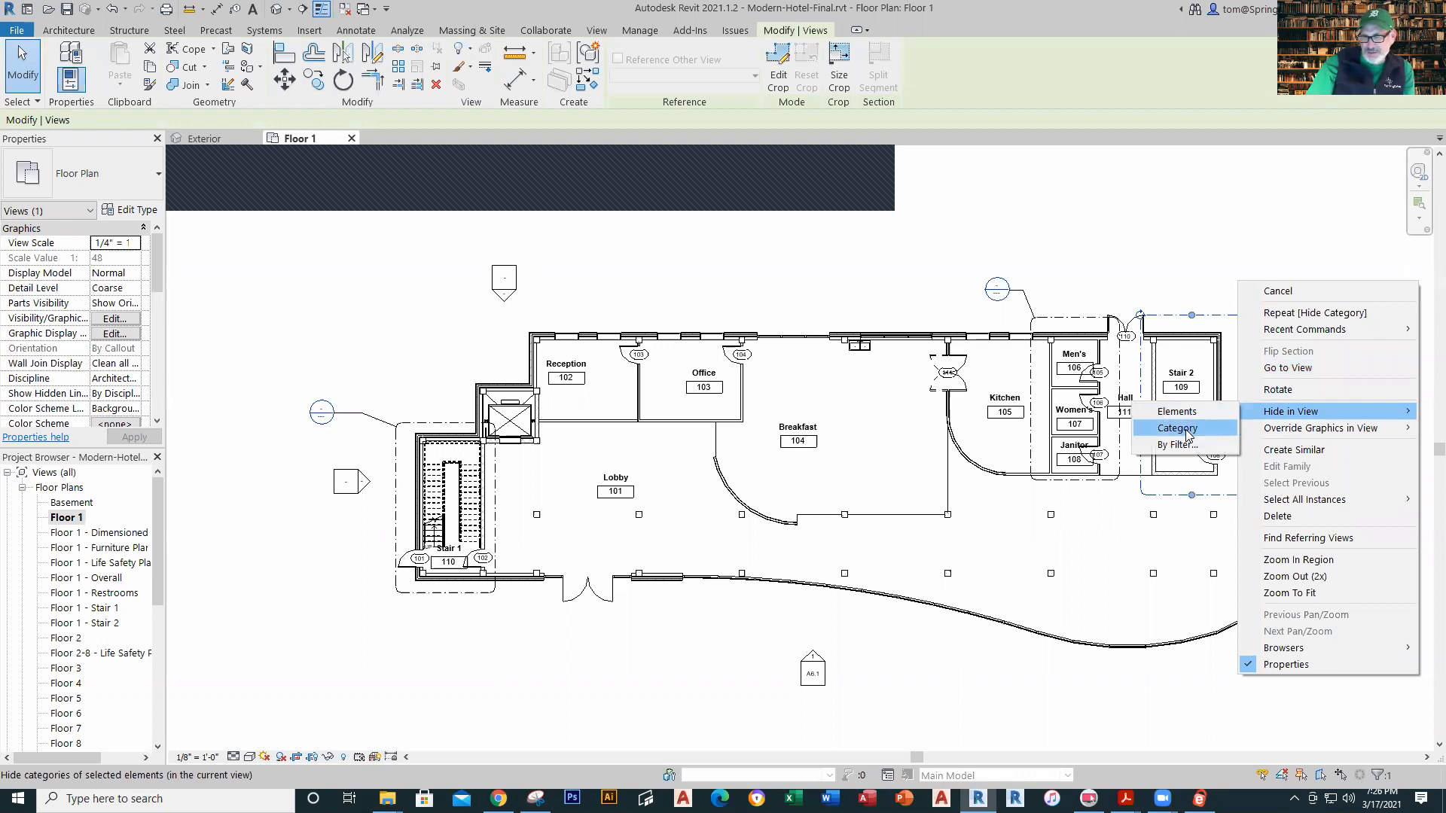
left_click(1179, 428)
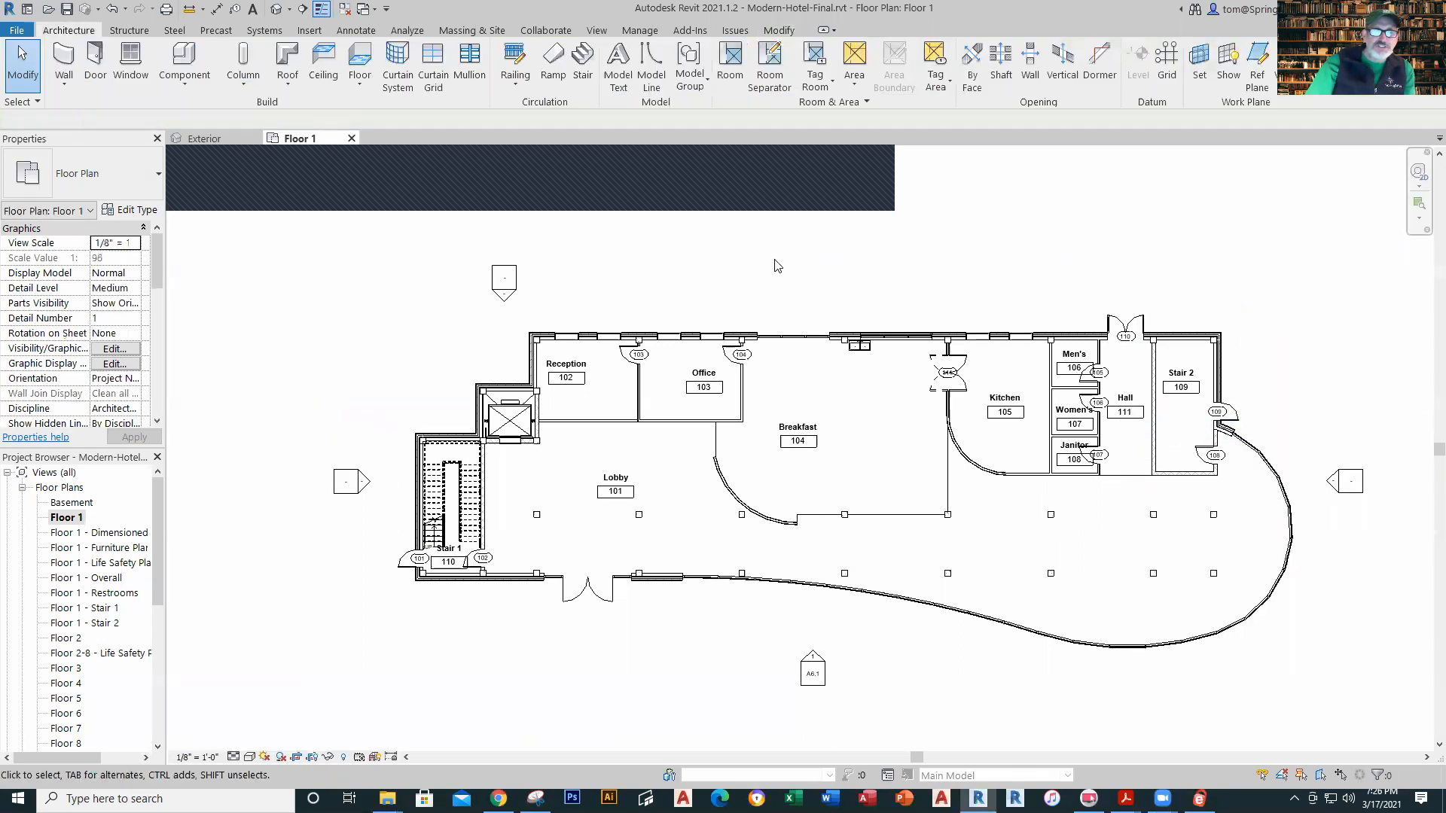
Step: Select the elevation marker above the Reception corner and hide the elevation markers by category in the Floor 1 plan
left_click_drag(530, 245, 464, 299)
right_click(465, 299)
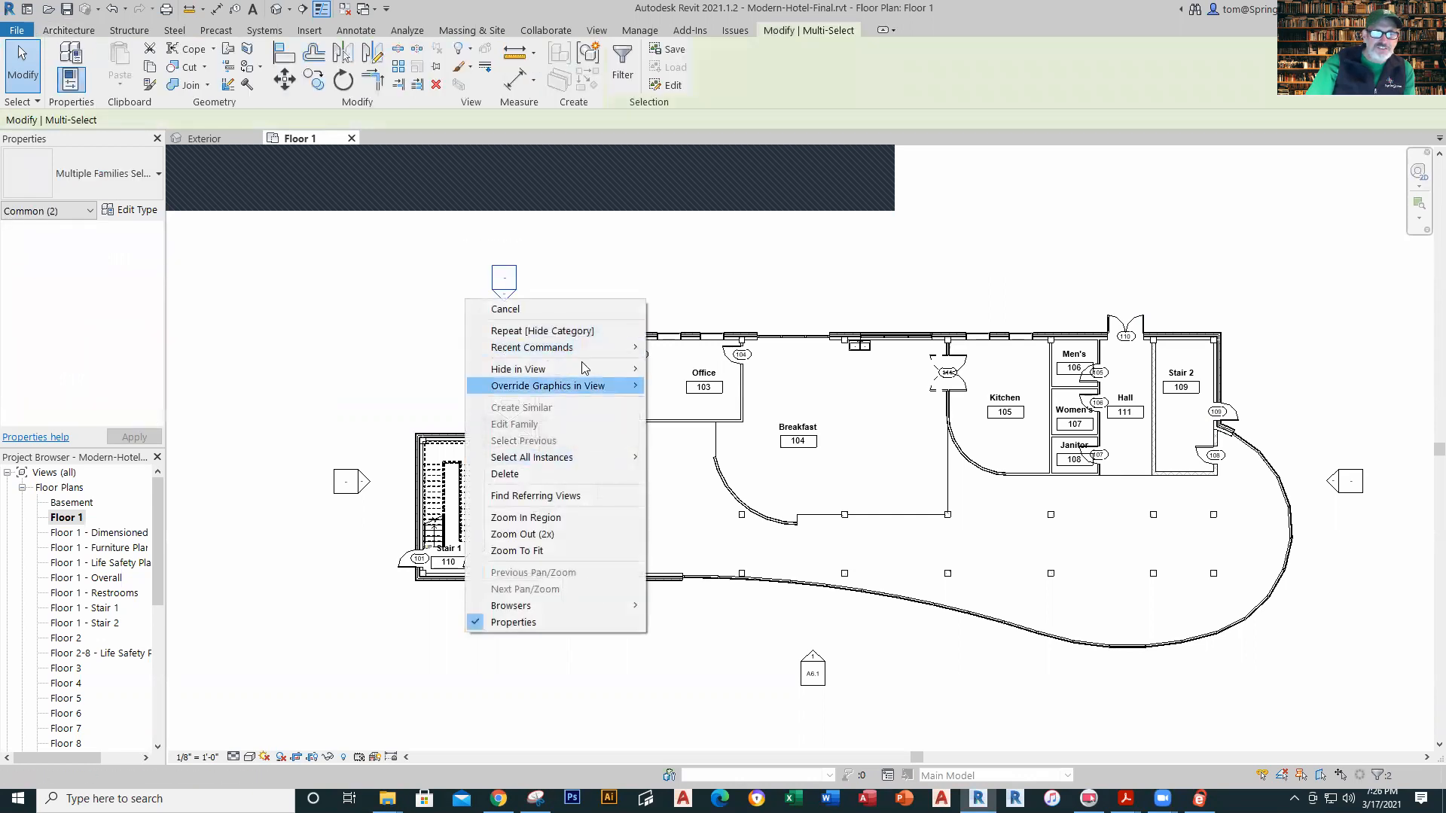
mouse_move(584, 369)
left_click(688, 384)
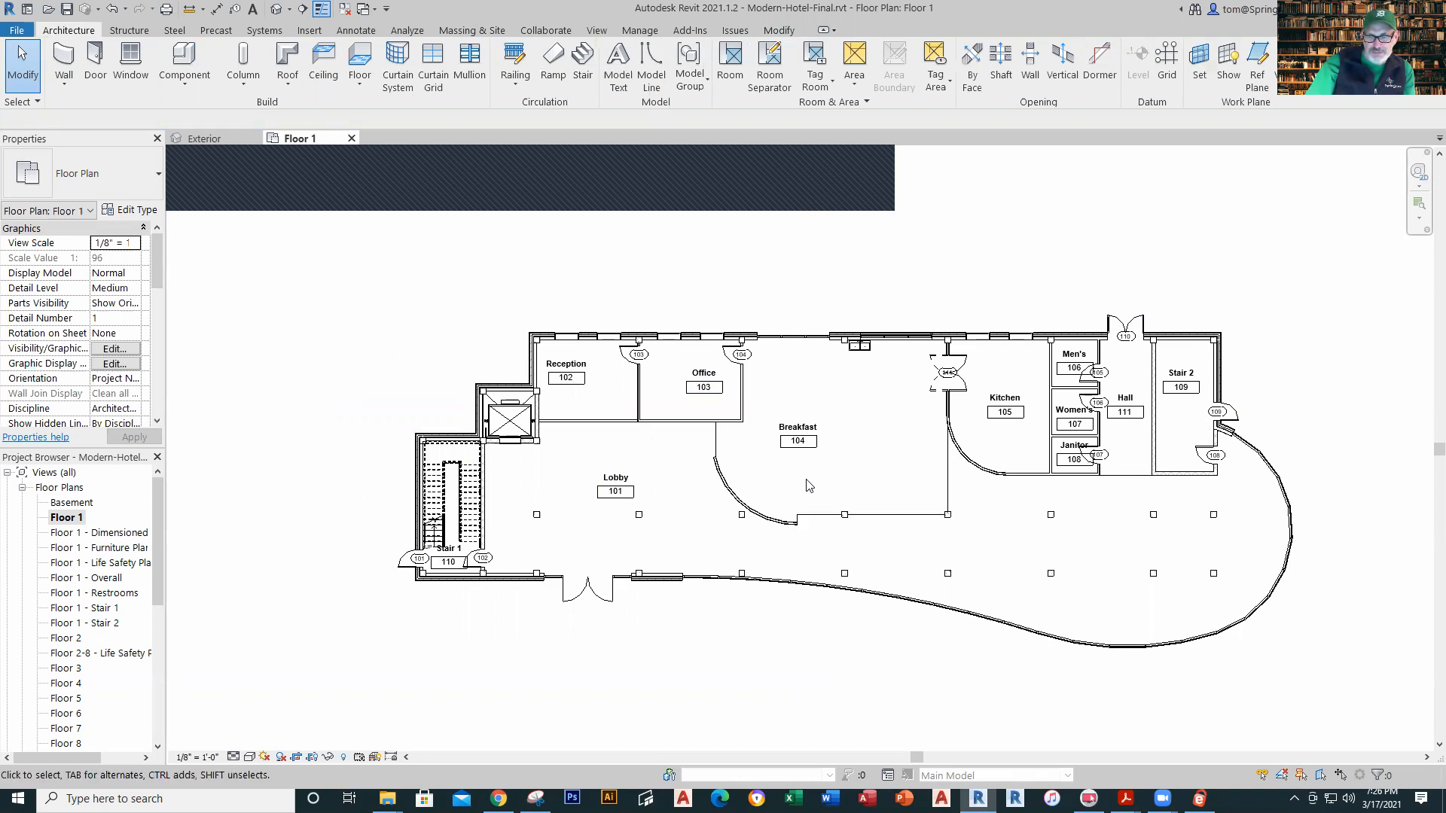
Step: Select the Breakfast room, clear the selection, and view the Floor 2 and Floor 3 floor plans
left_click(844, 488)
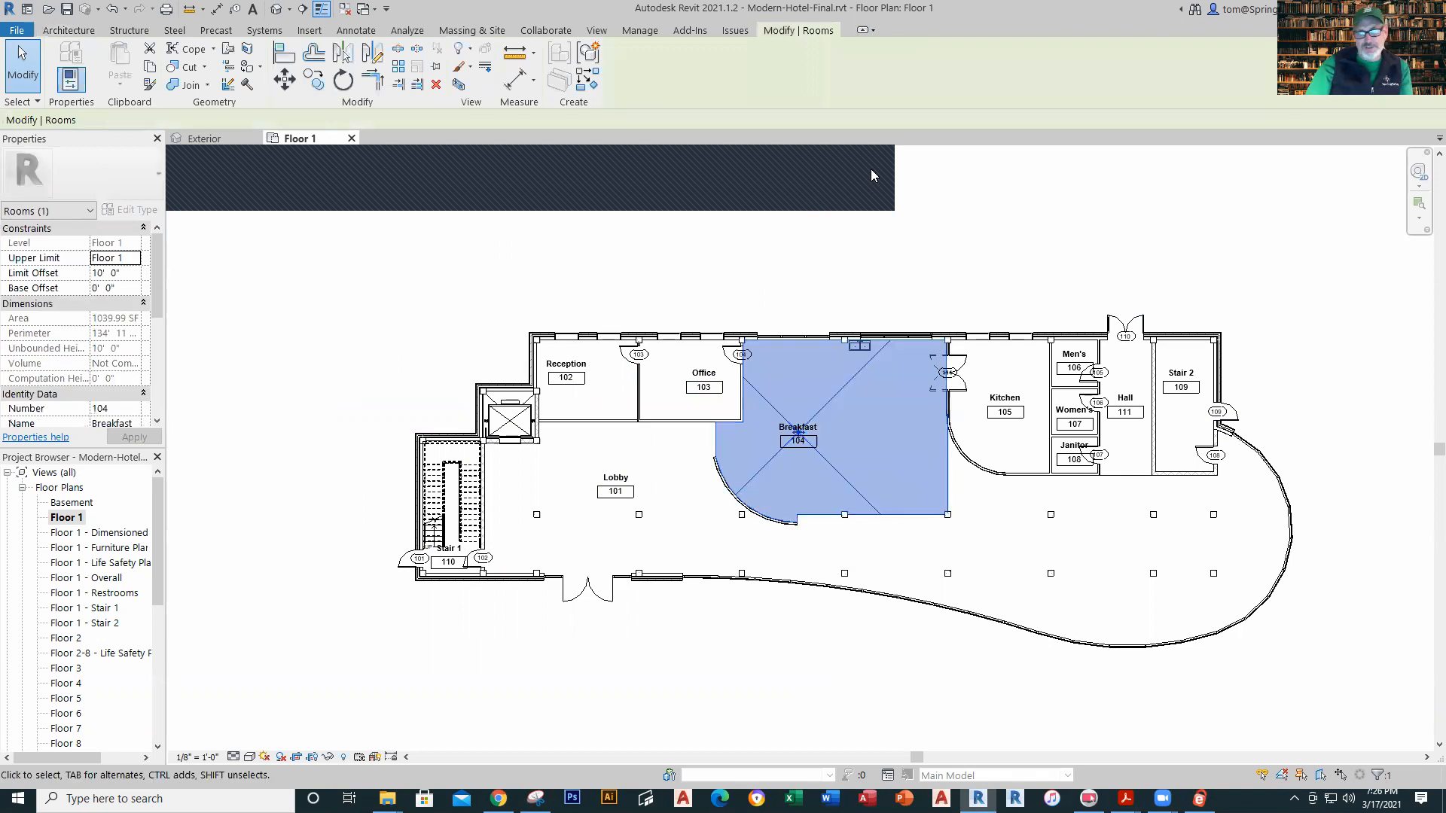
left_click(286, 323)
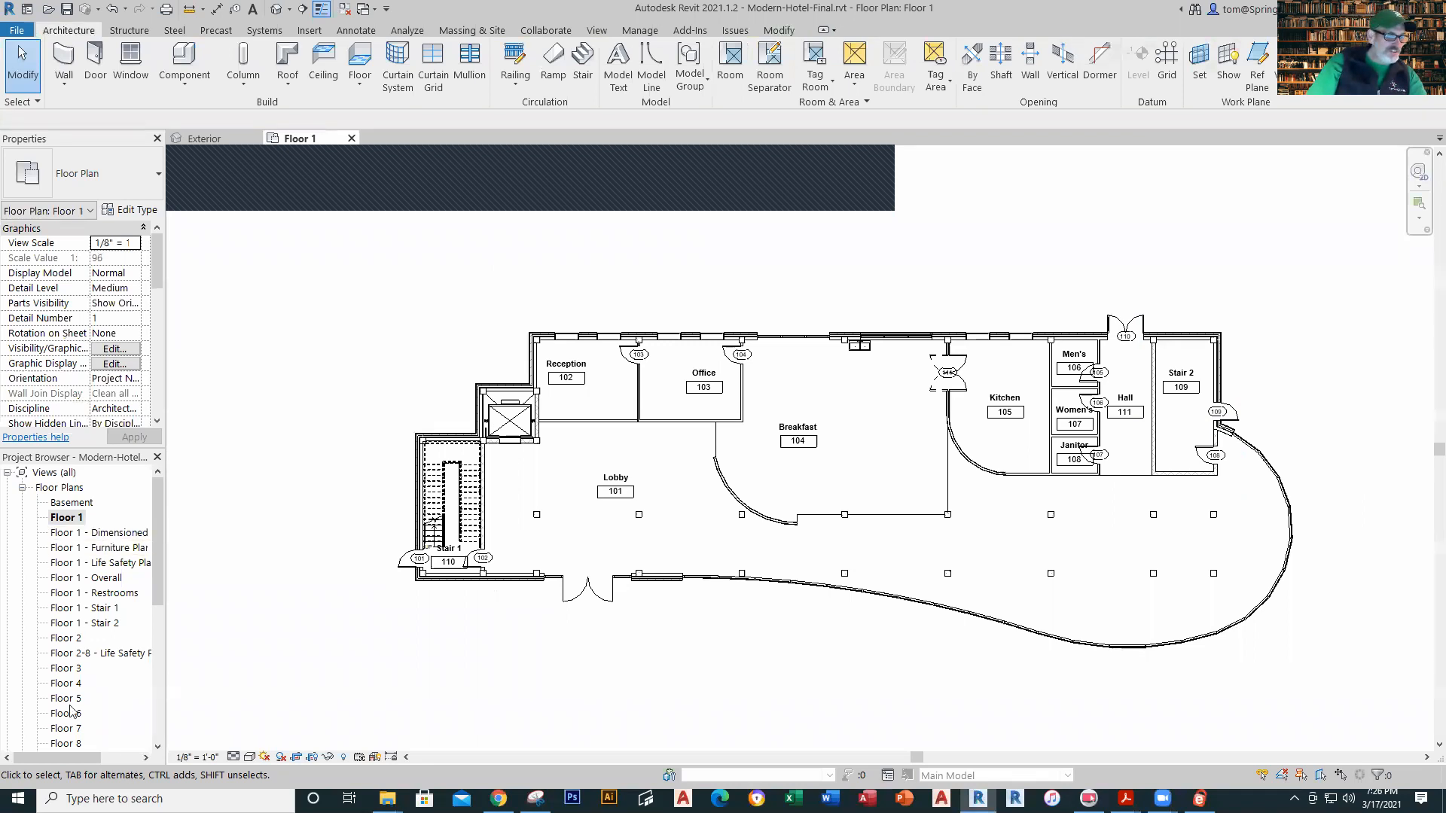
left_click(59, 639)
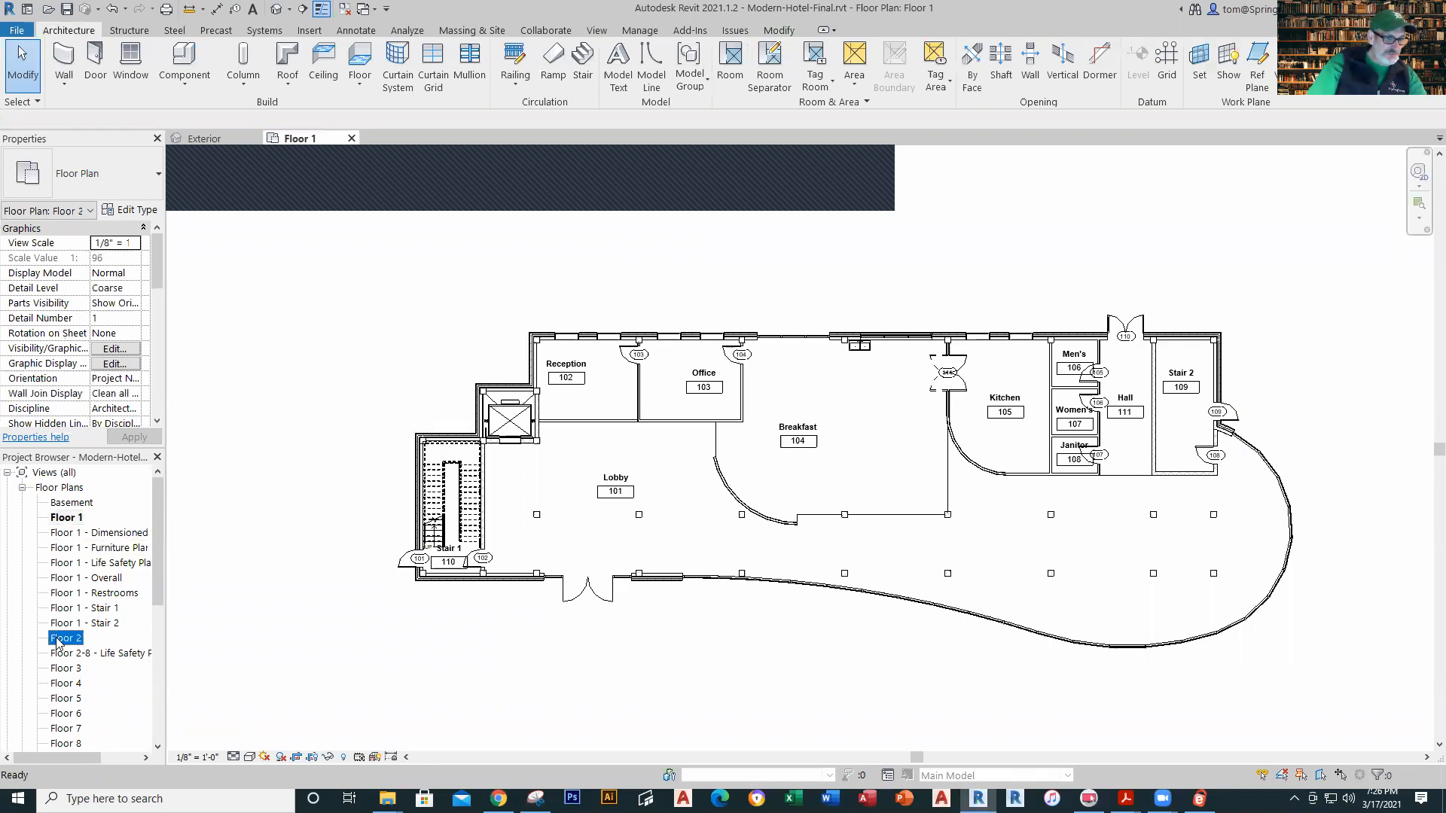
double_click(59, 638)
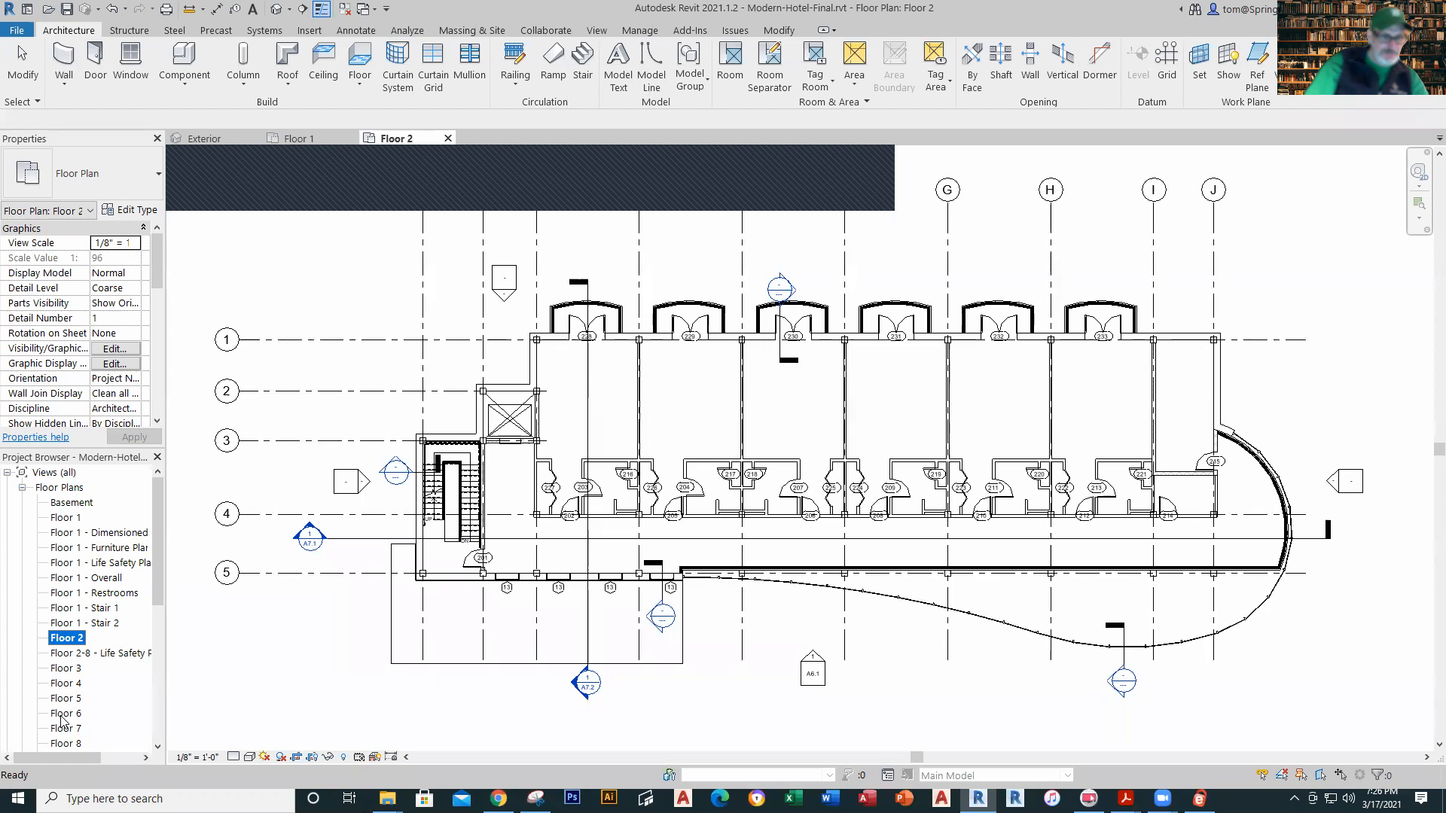
double_click(63, 669)
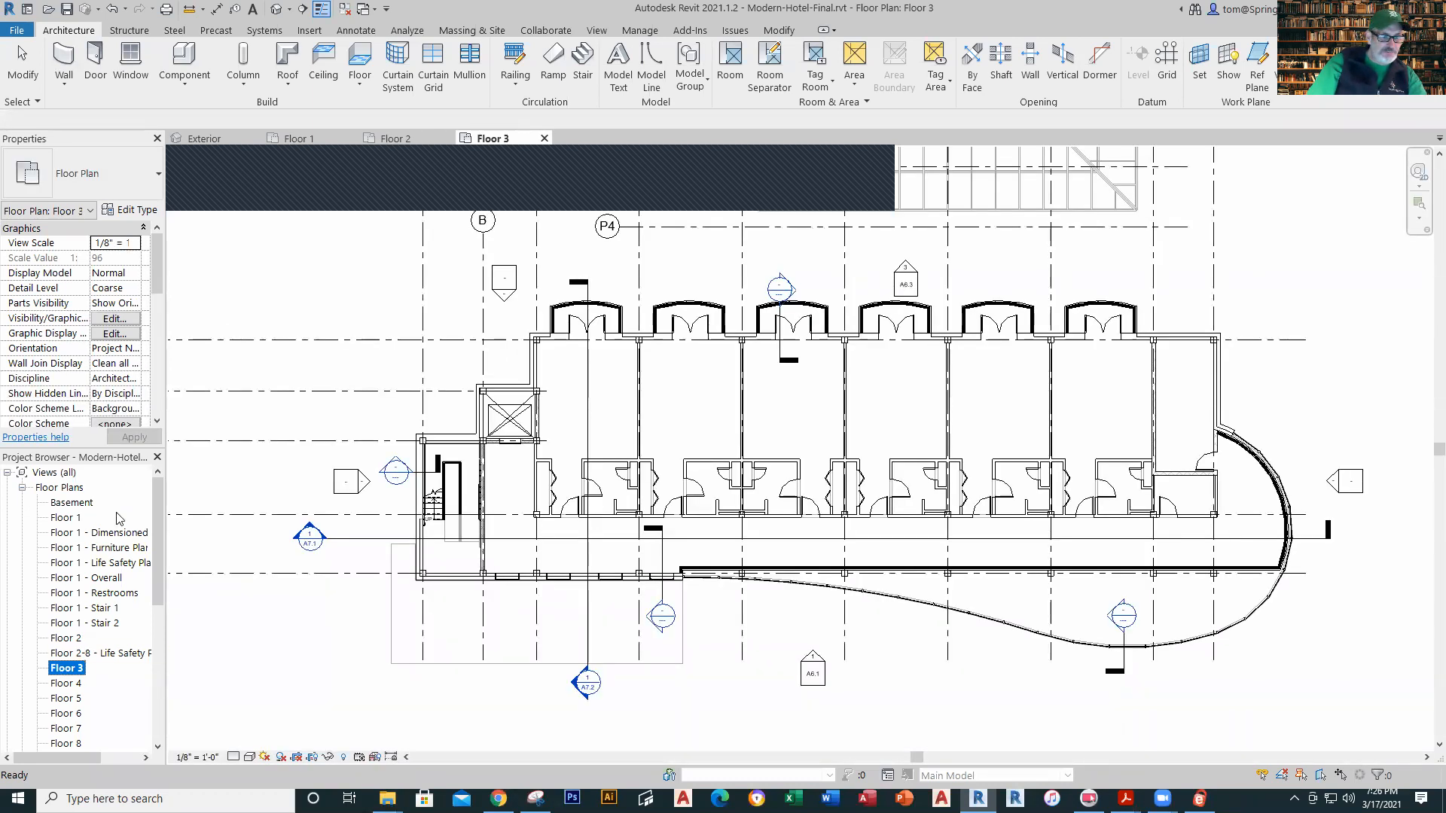
Step: View the Floor 1 plan variants: Dimensioned, Furniture Plan, Life Safety Plan and Overall
double_click(105, 532)
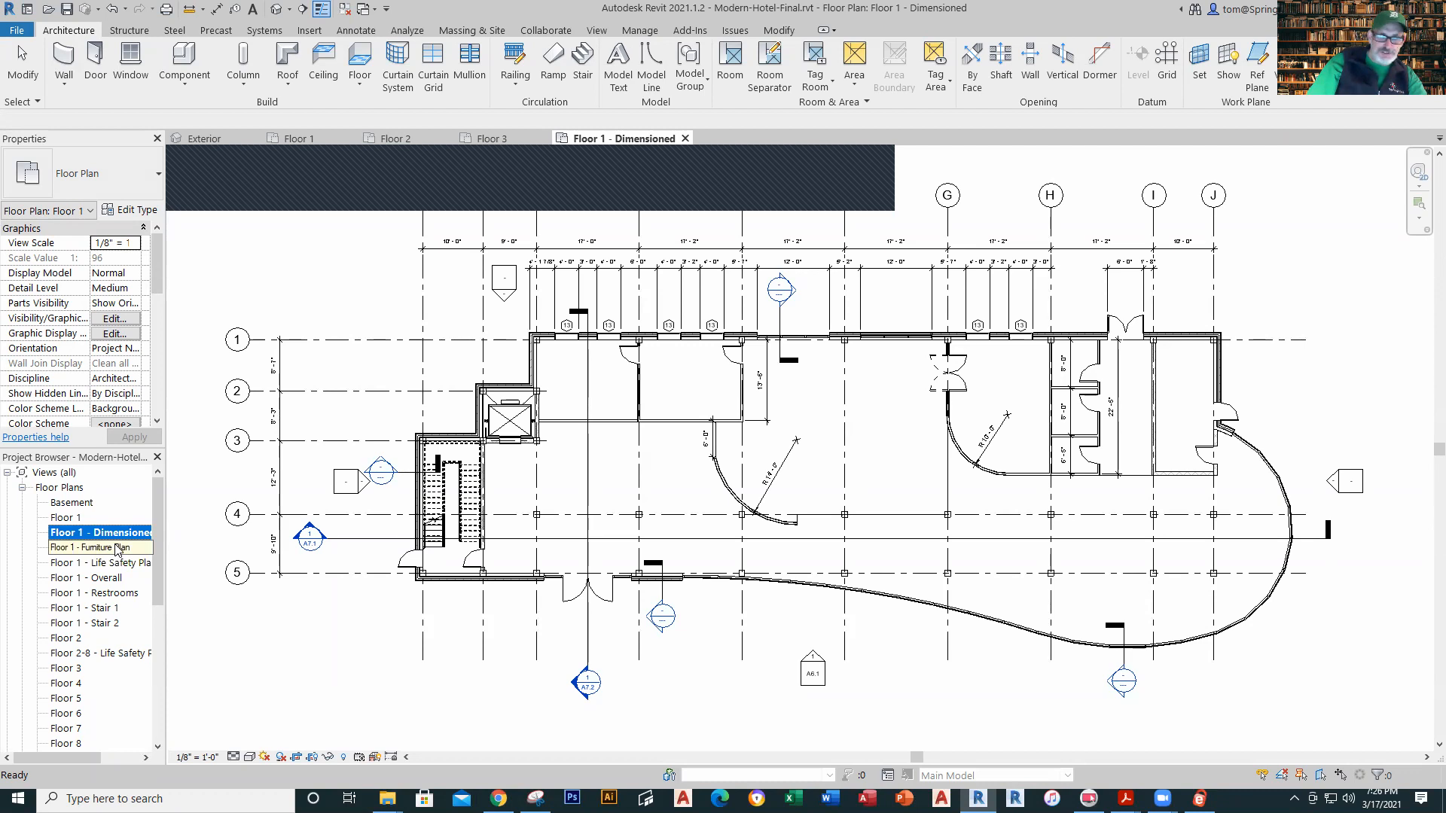
double_click(118, 547)
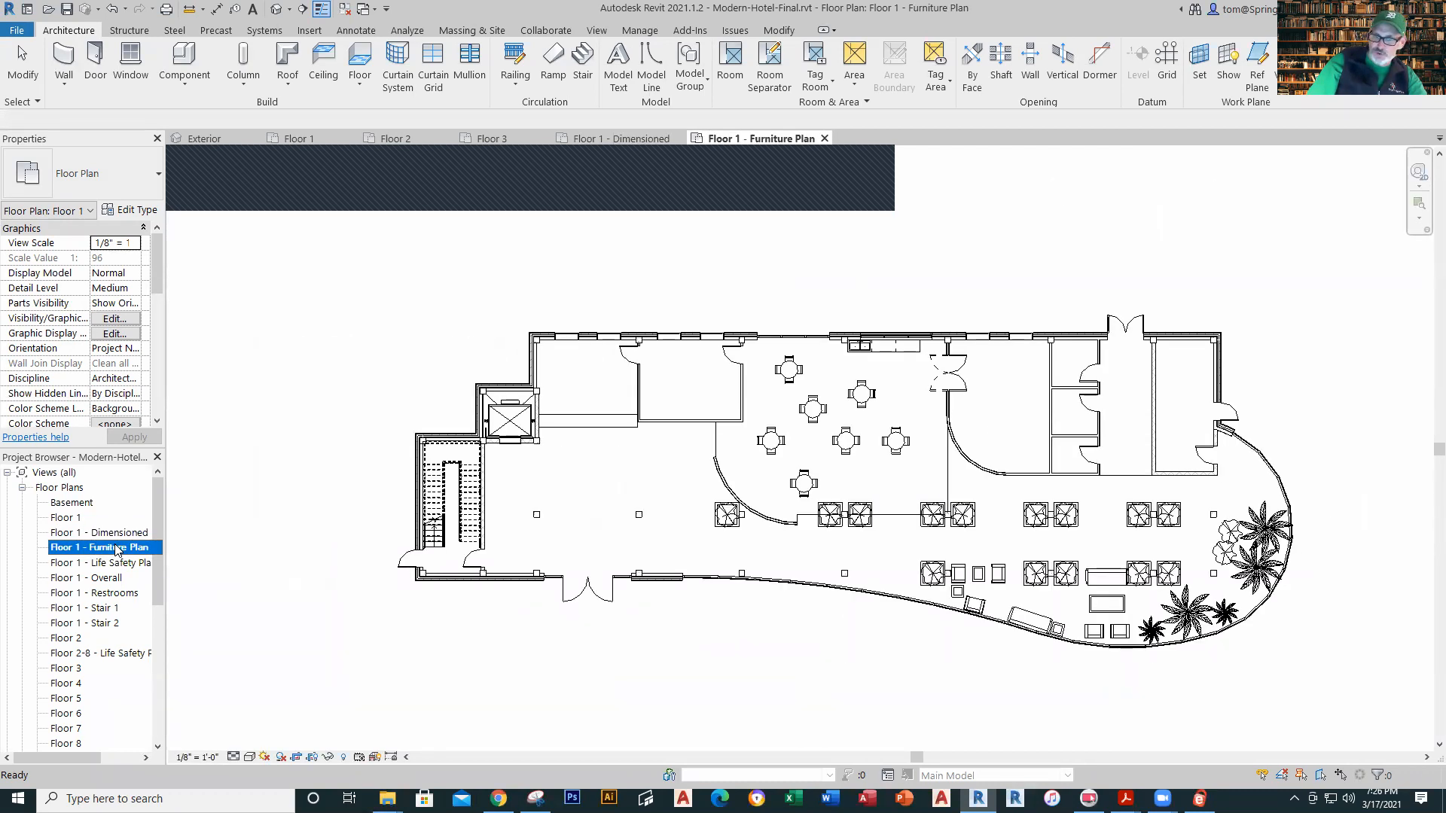
double_click(111, 564)
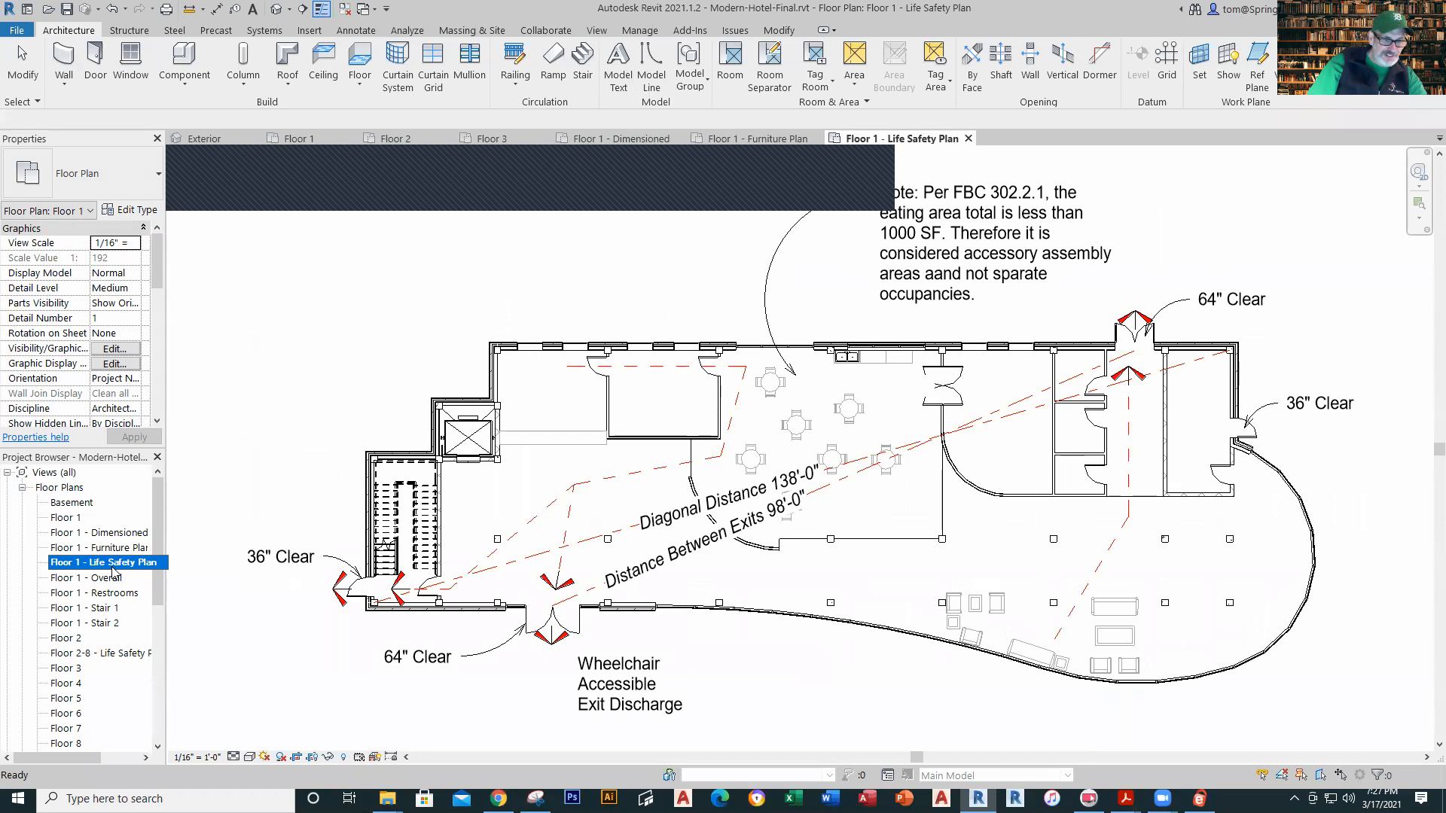
double_click(94, 579)
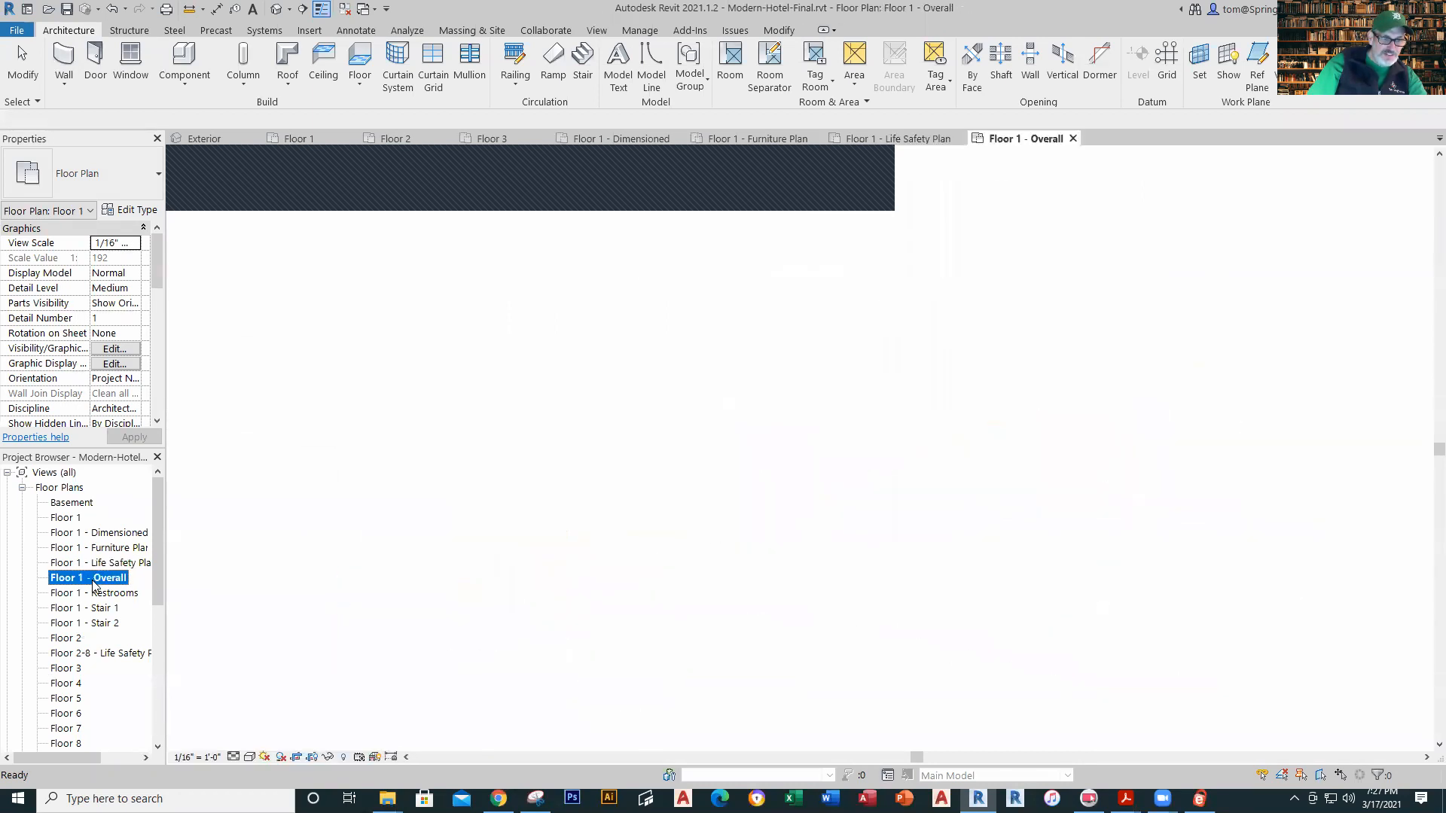
Step: View the enlarged Floor 1 plans for Restrooms, Stair 1 and Stair 2
double_click(127, 594)
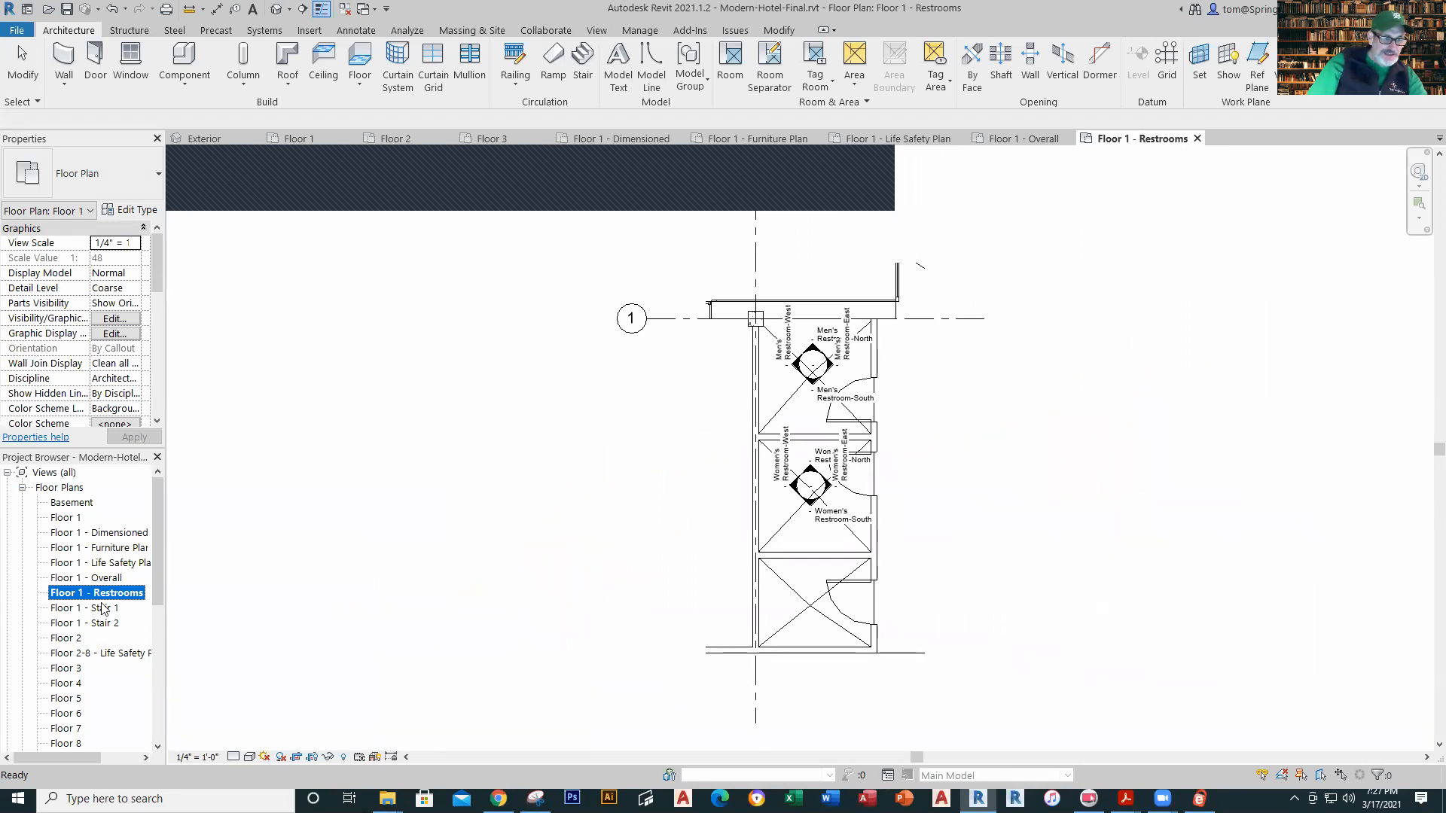
double_click(103, 609)
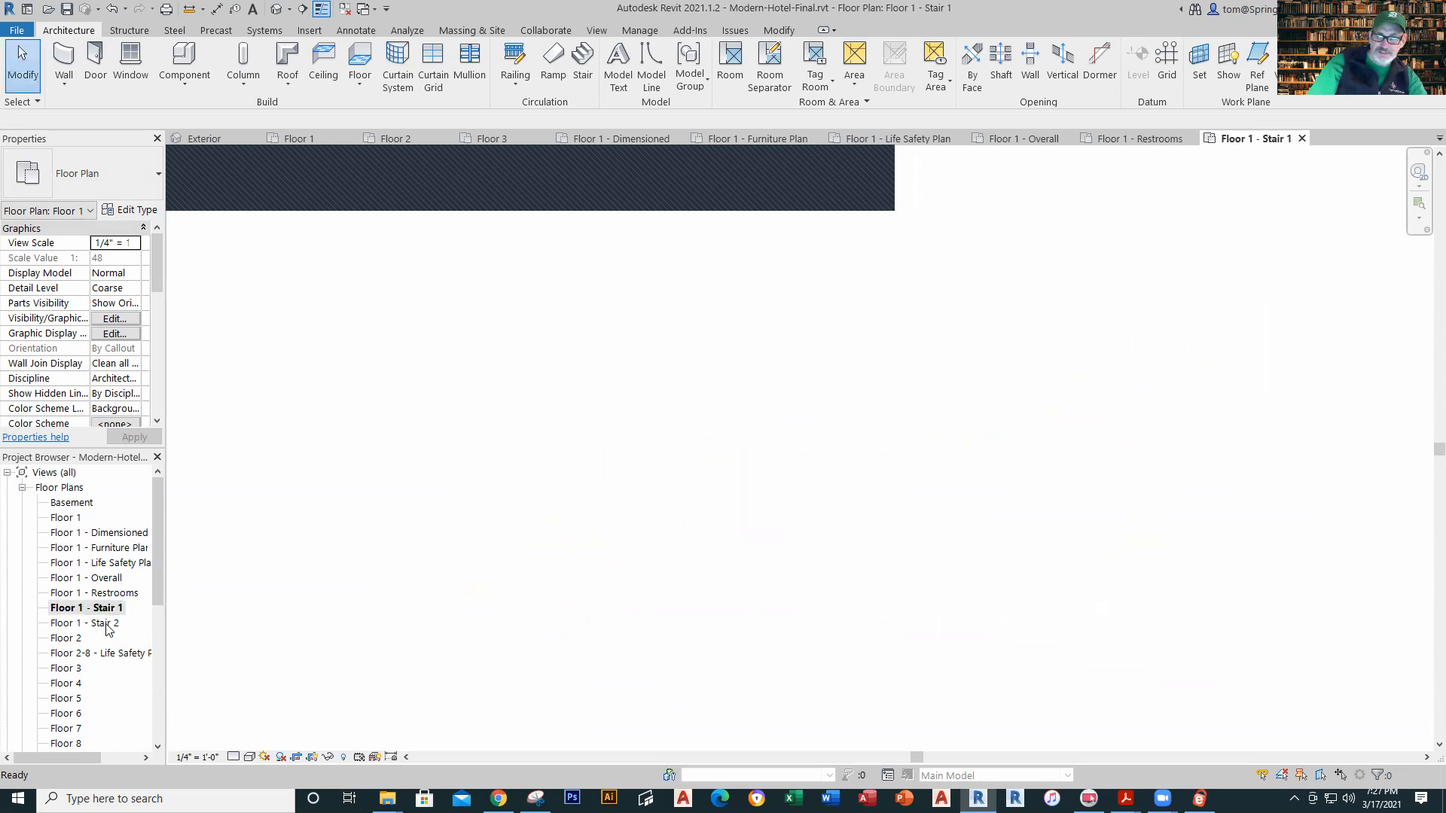
double_click(107, 624)
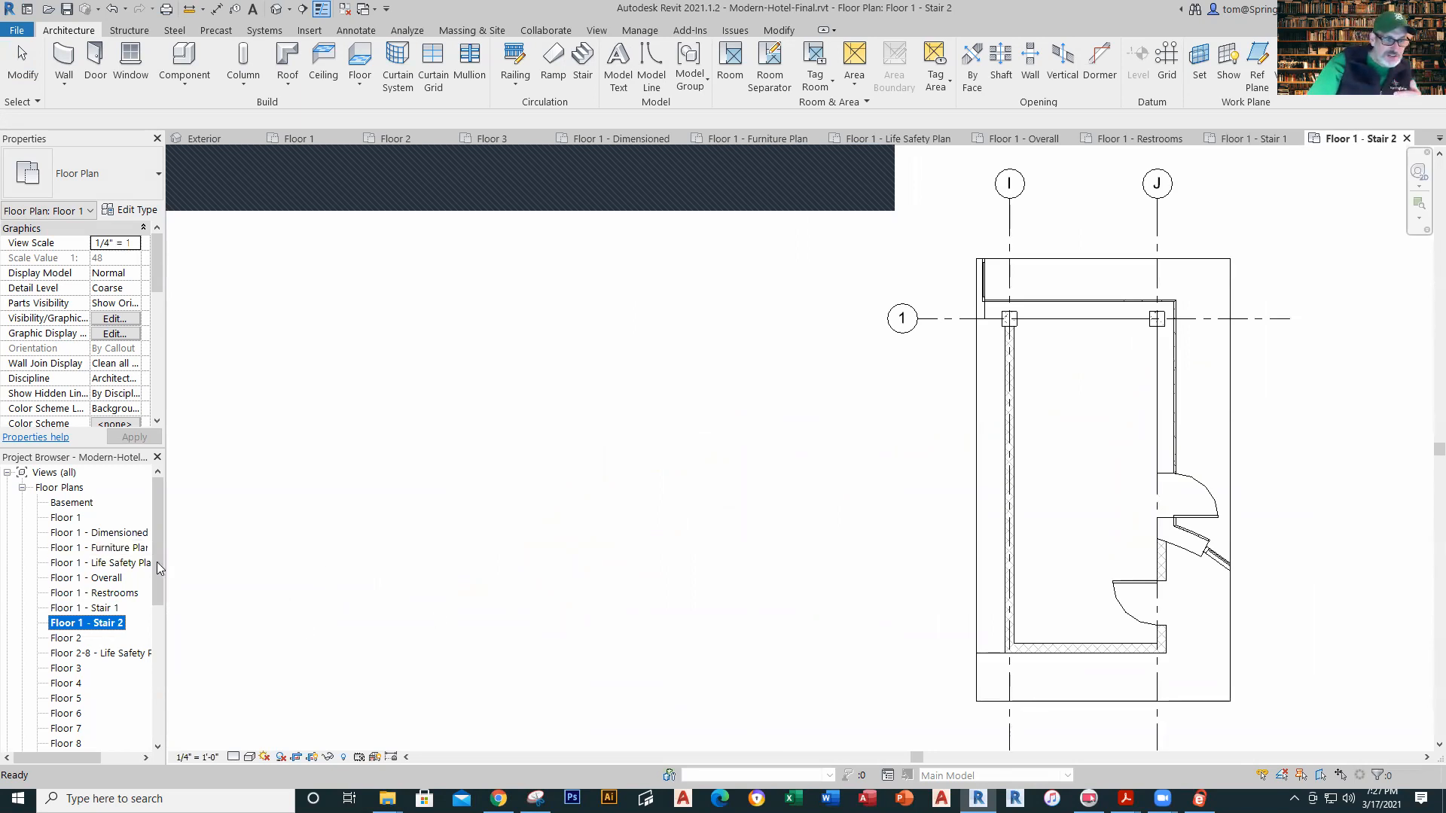
Step: Expand the ceiling plans and view the reflected ceiling plans of Floor 1 and Floor 2
left_click_drag(156, 571, 146, 709)
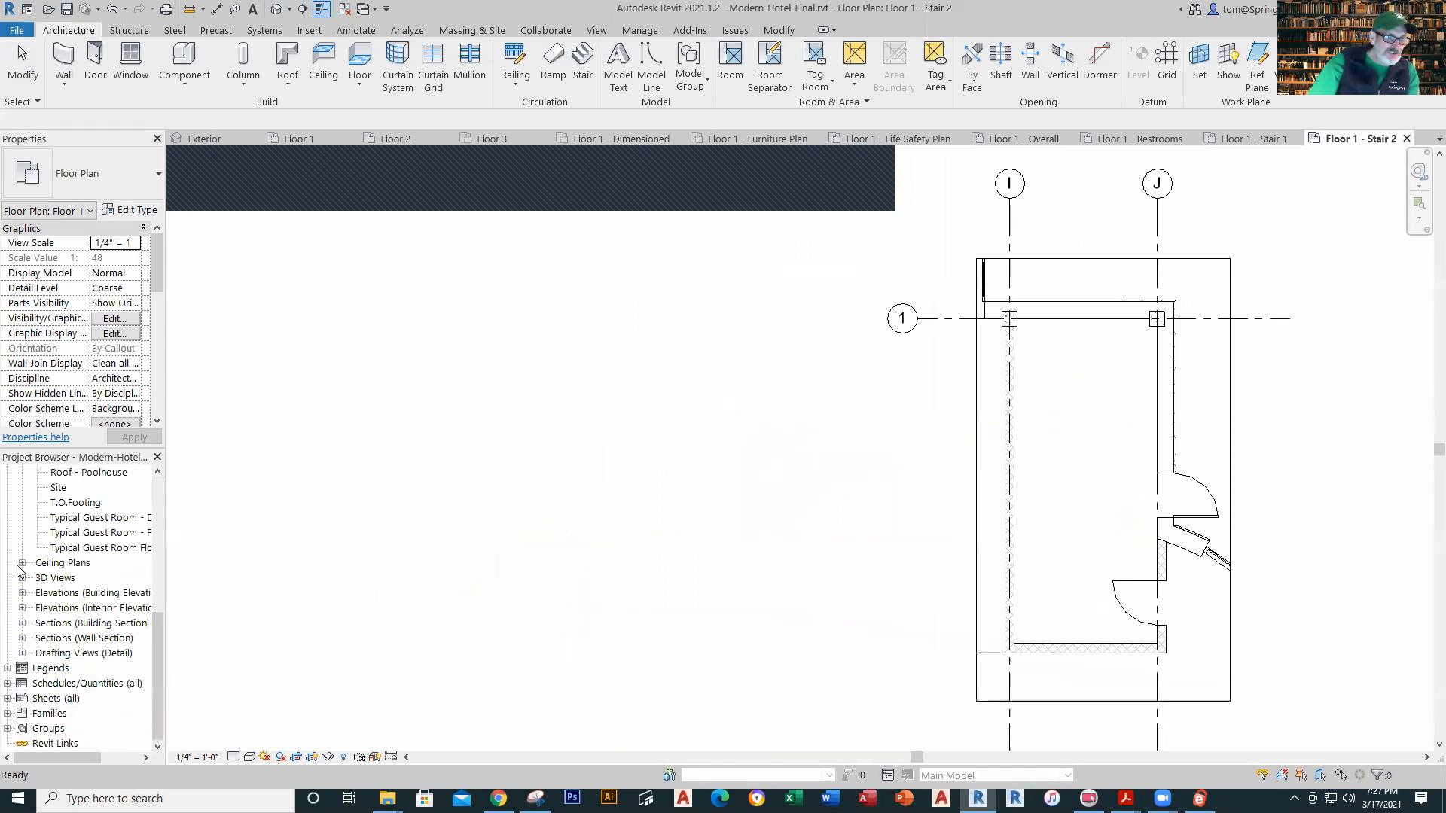
left_click(21, 562)
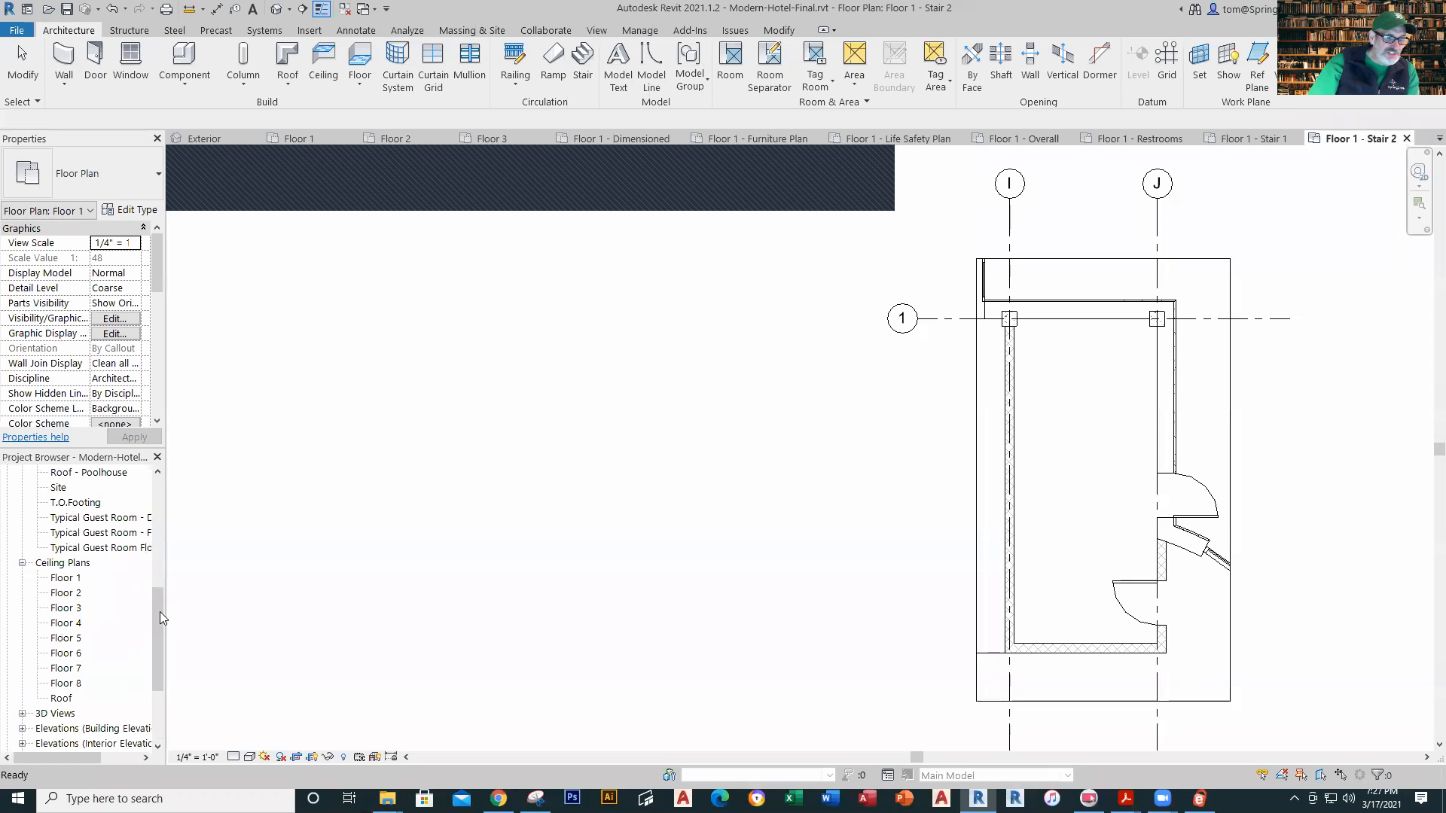
double_click(53, 578)
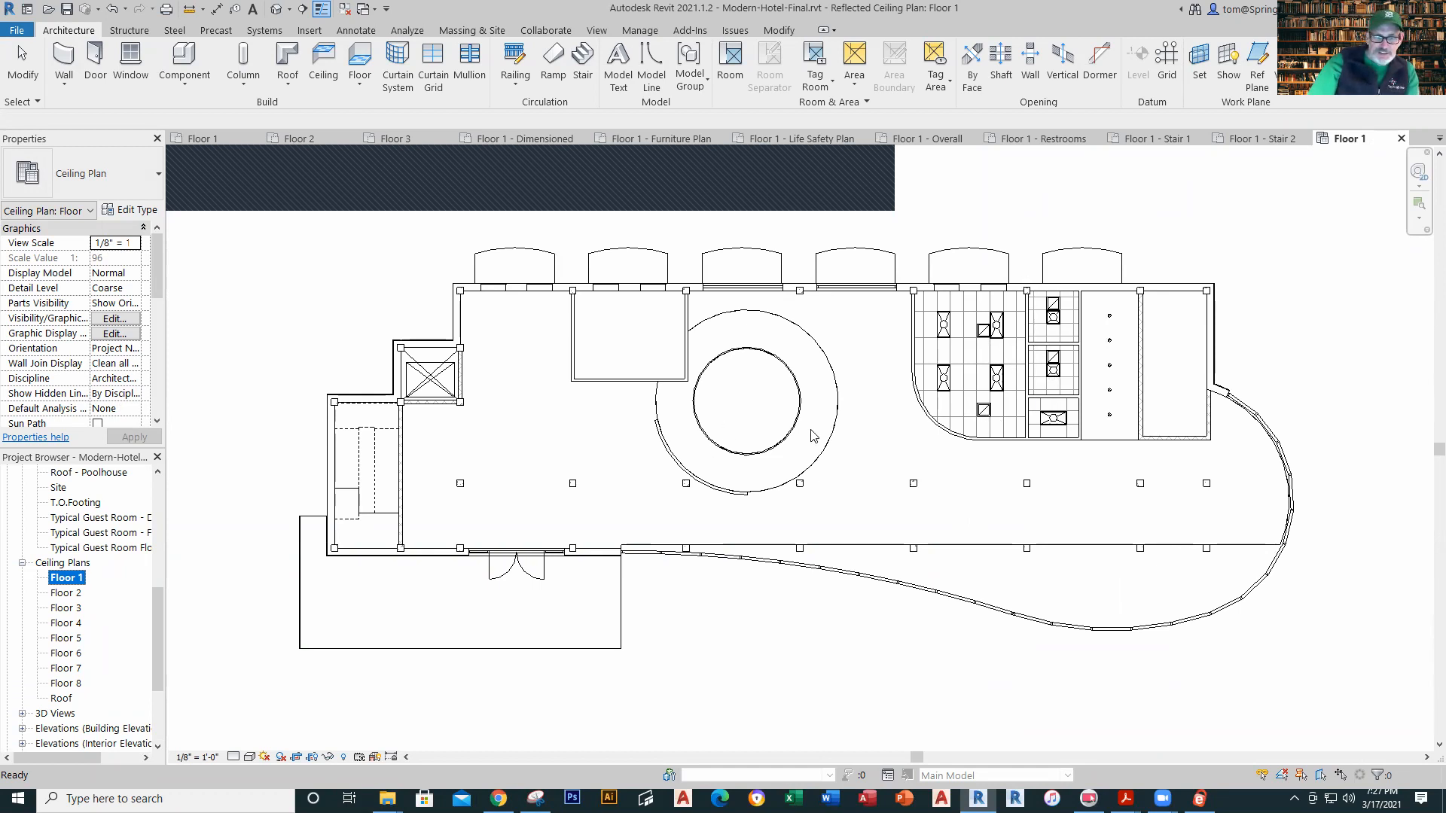
double_click(68, 593)
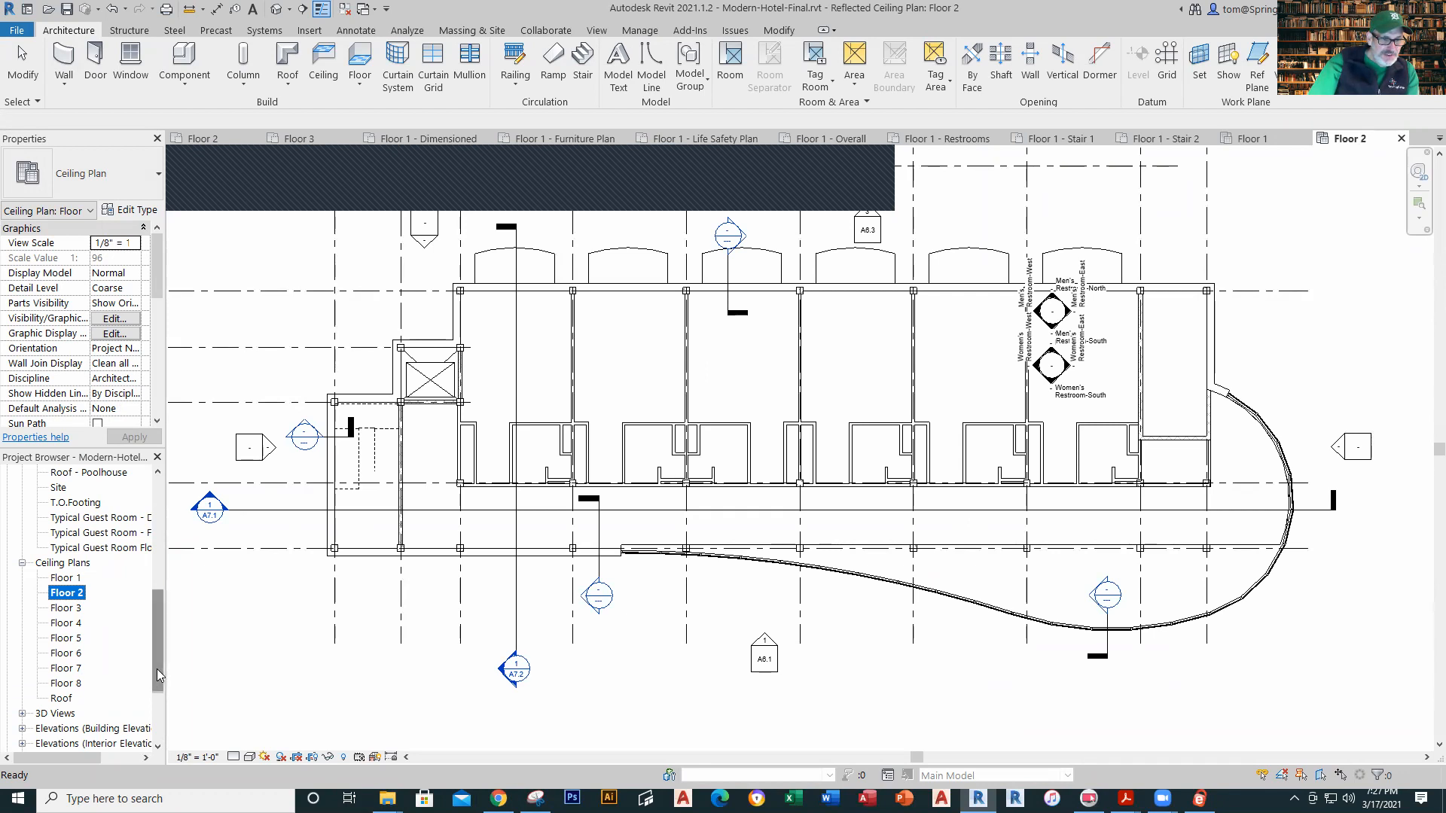
Step: Expand the building elevations and view the East and North elevations
scroll(152, 671, "down", 3)
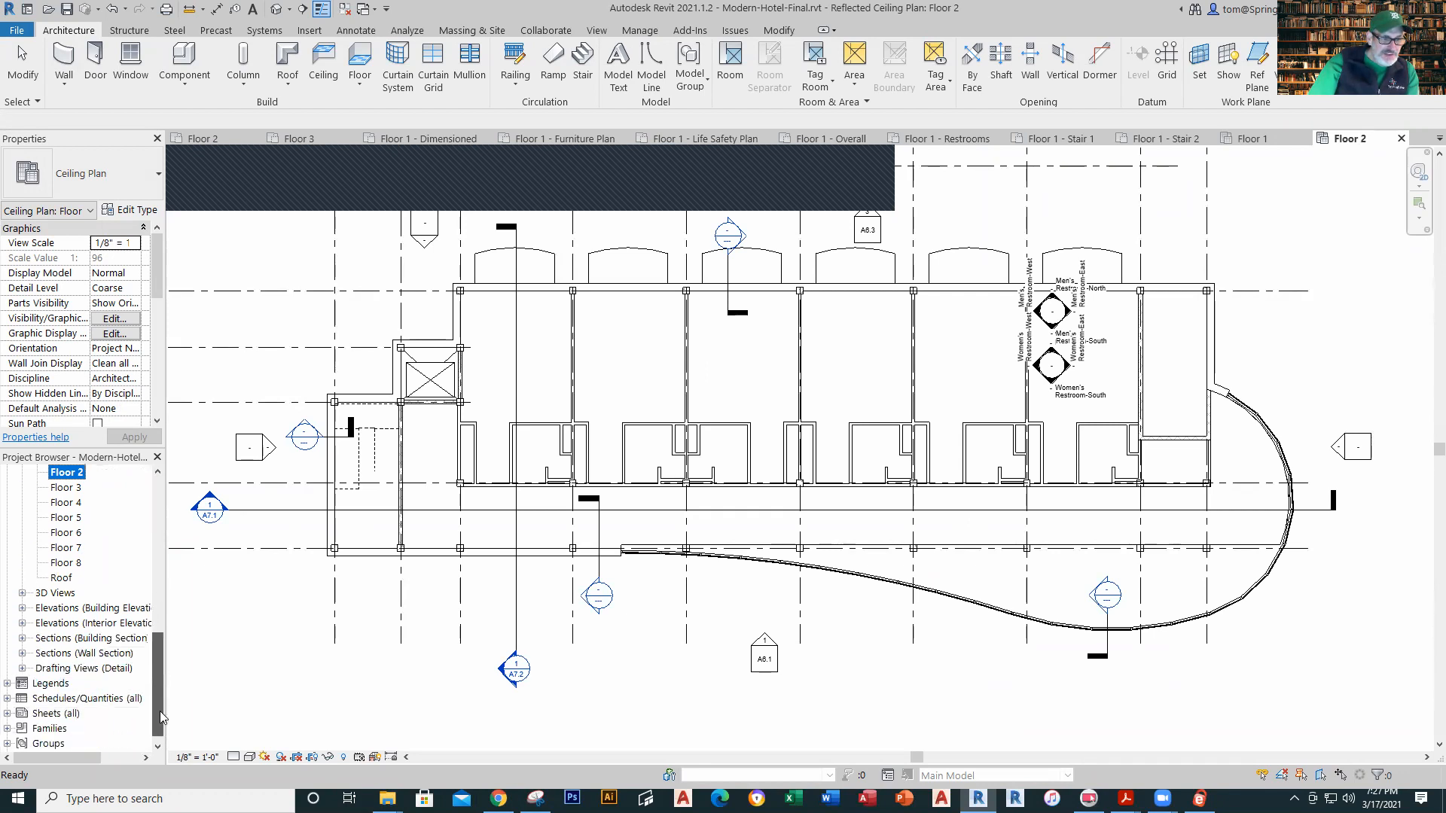
double_click(61, 611)
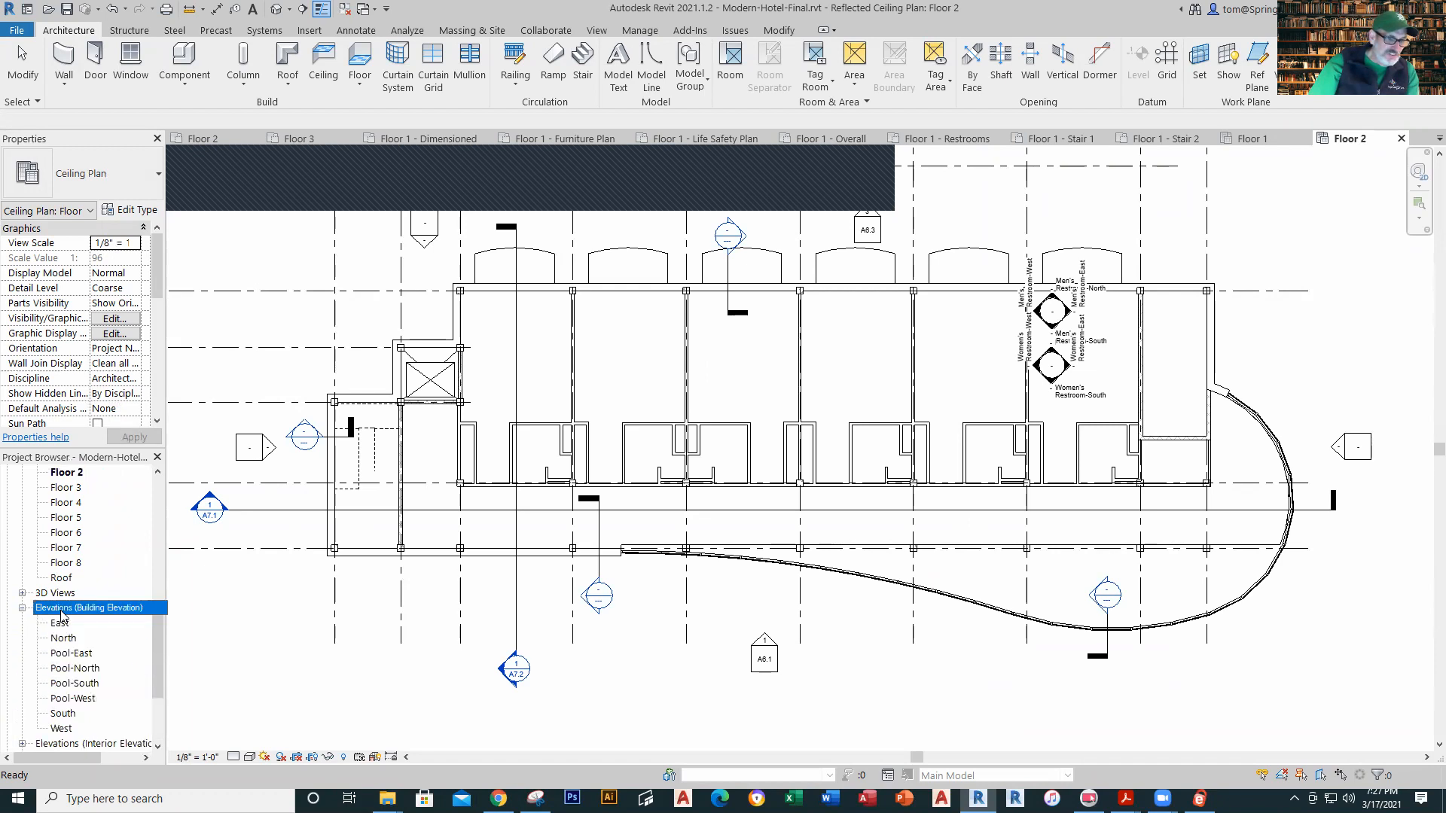
double_click(62, 624)
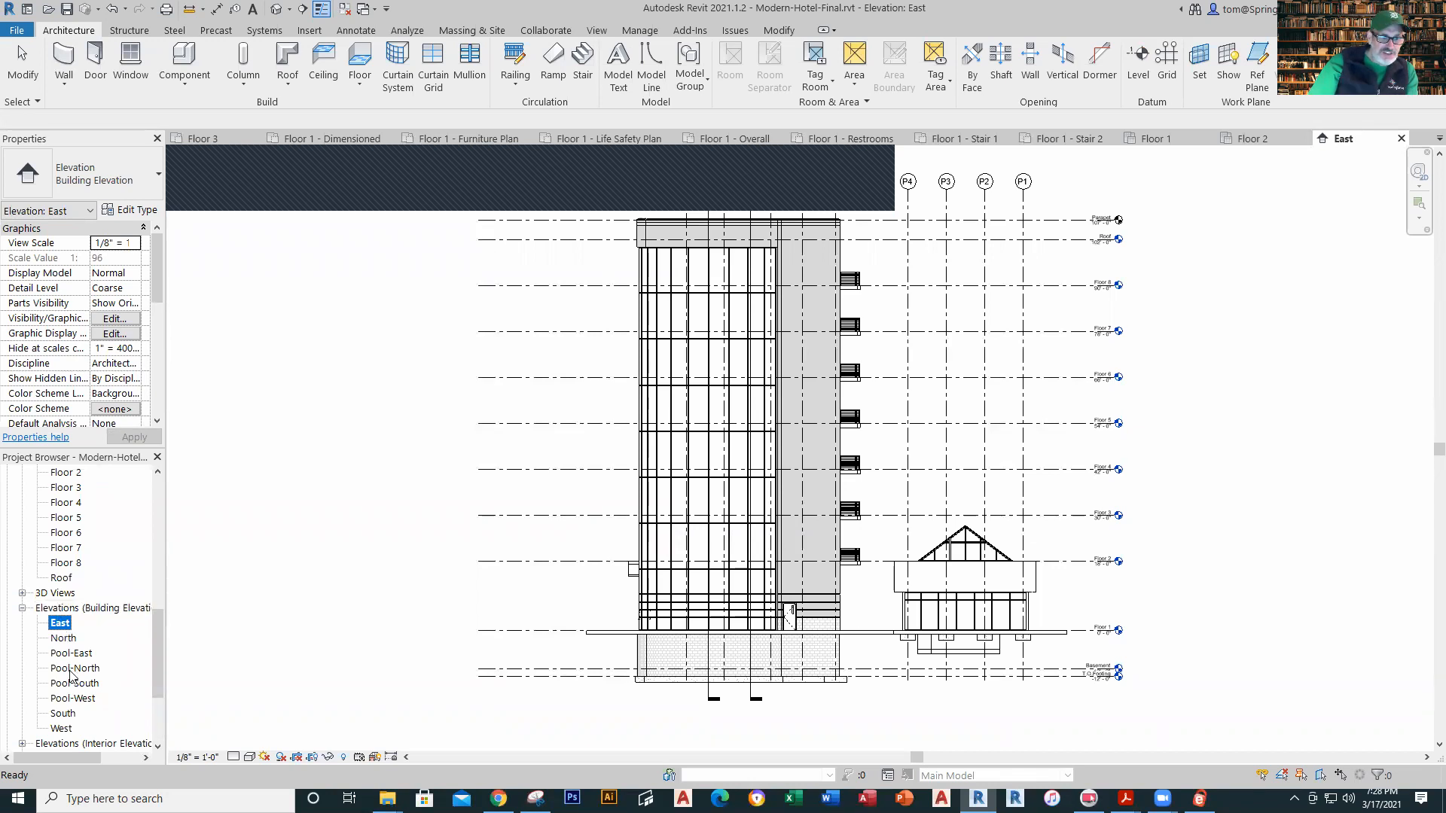
left_click(67, 638)
double_click(66, 639)
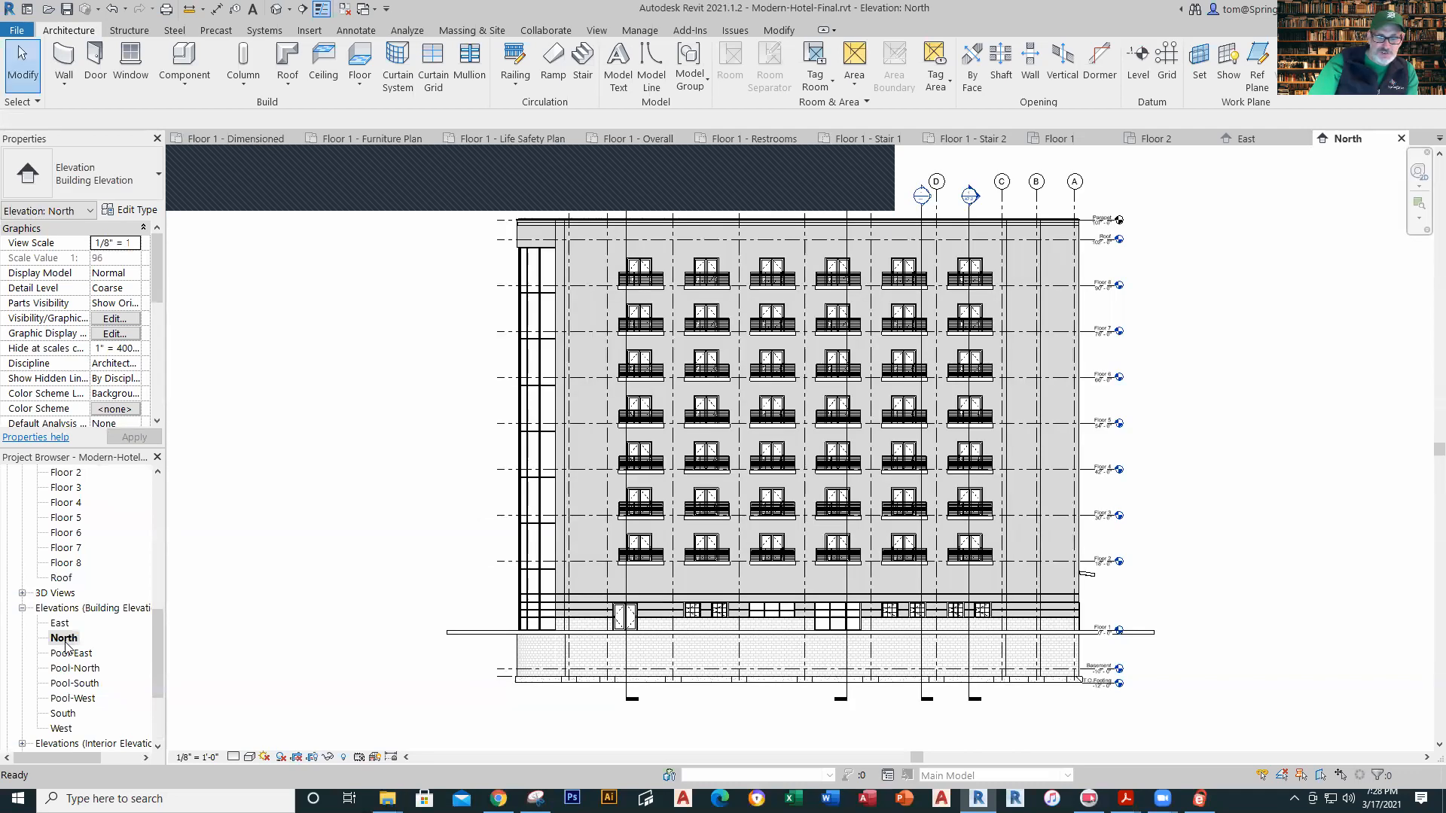
Step: View the Pool-East, Pool-North, South and West building elevations
double_click(70, 654)
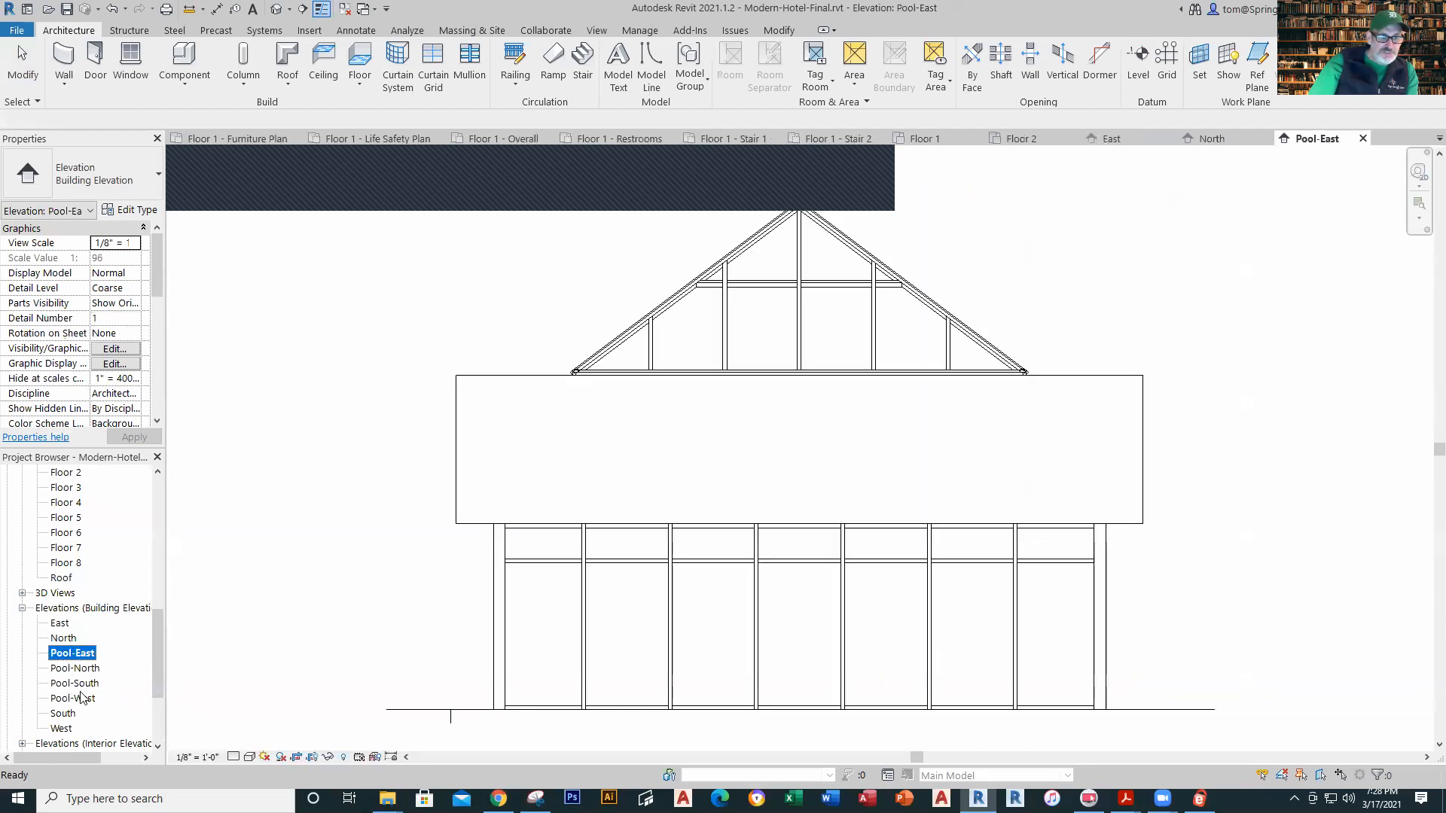
double_click(85, 669)
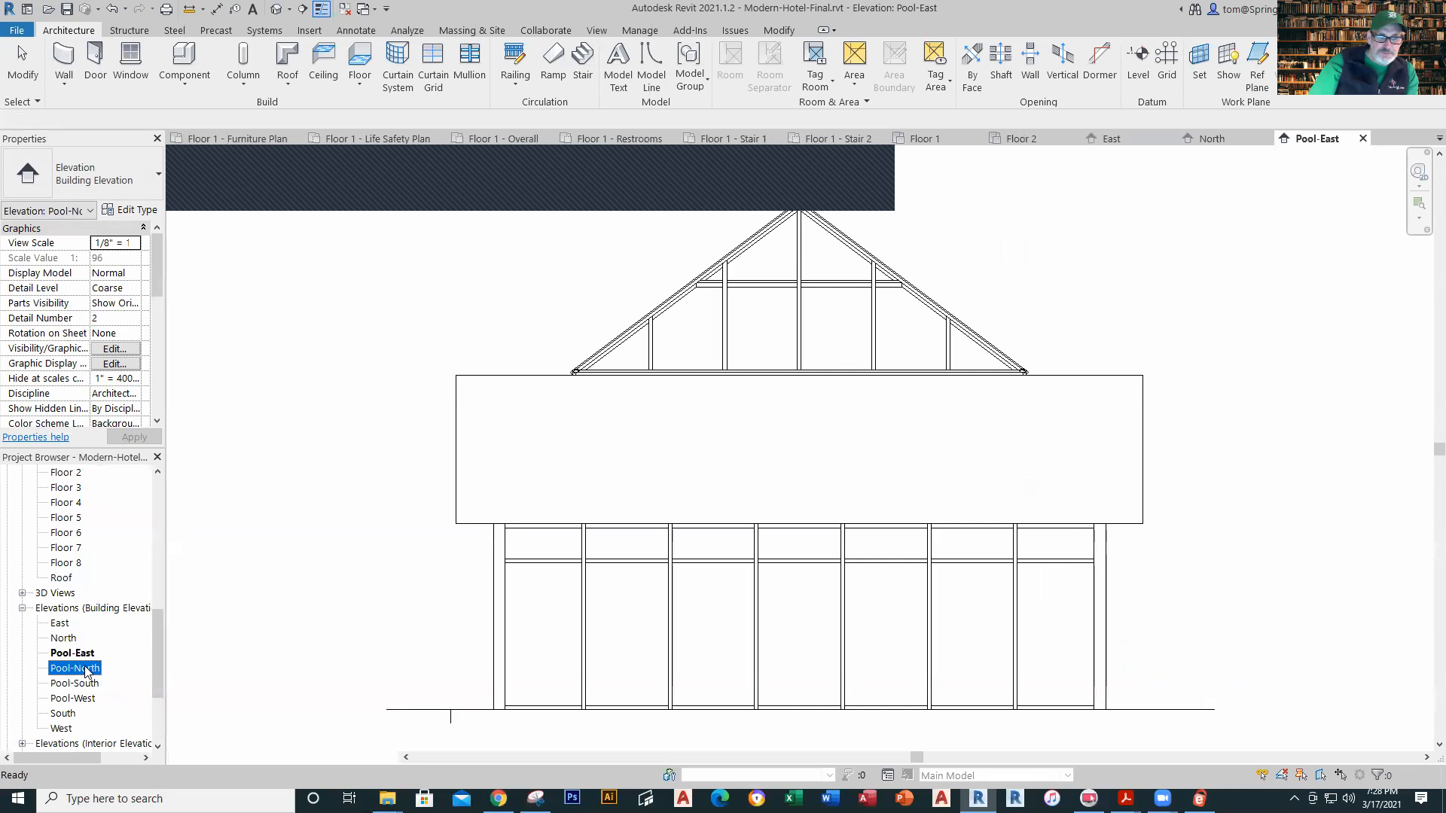
double_click(65, 713)
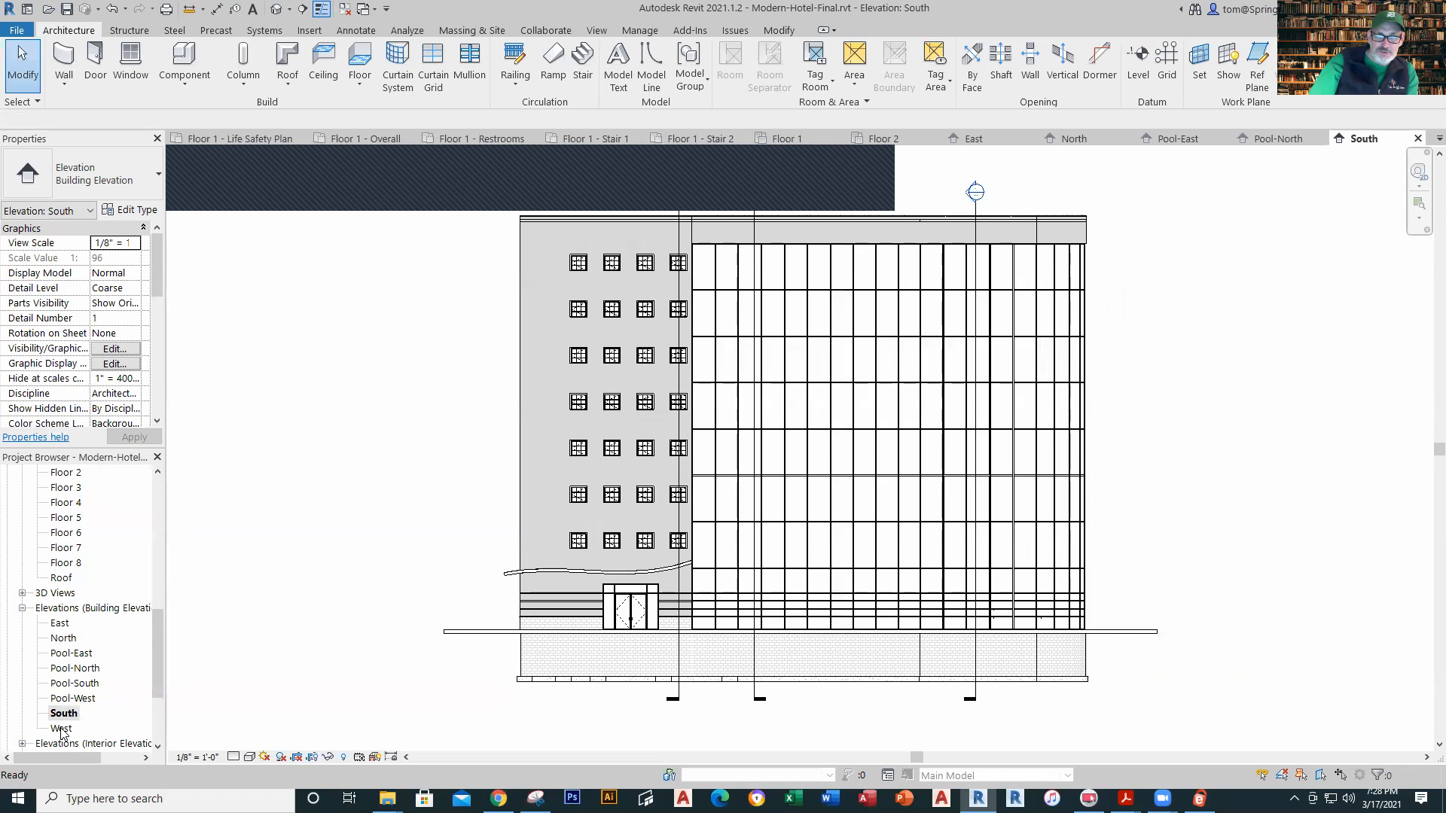
double_click(60, 728)
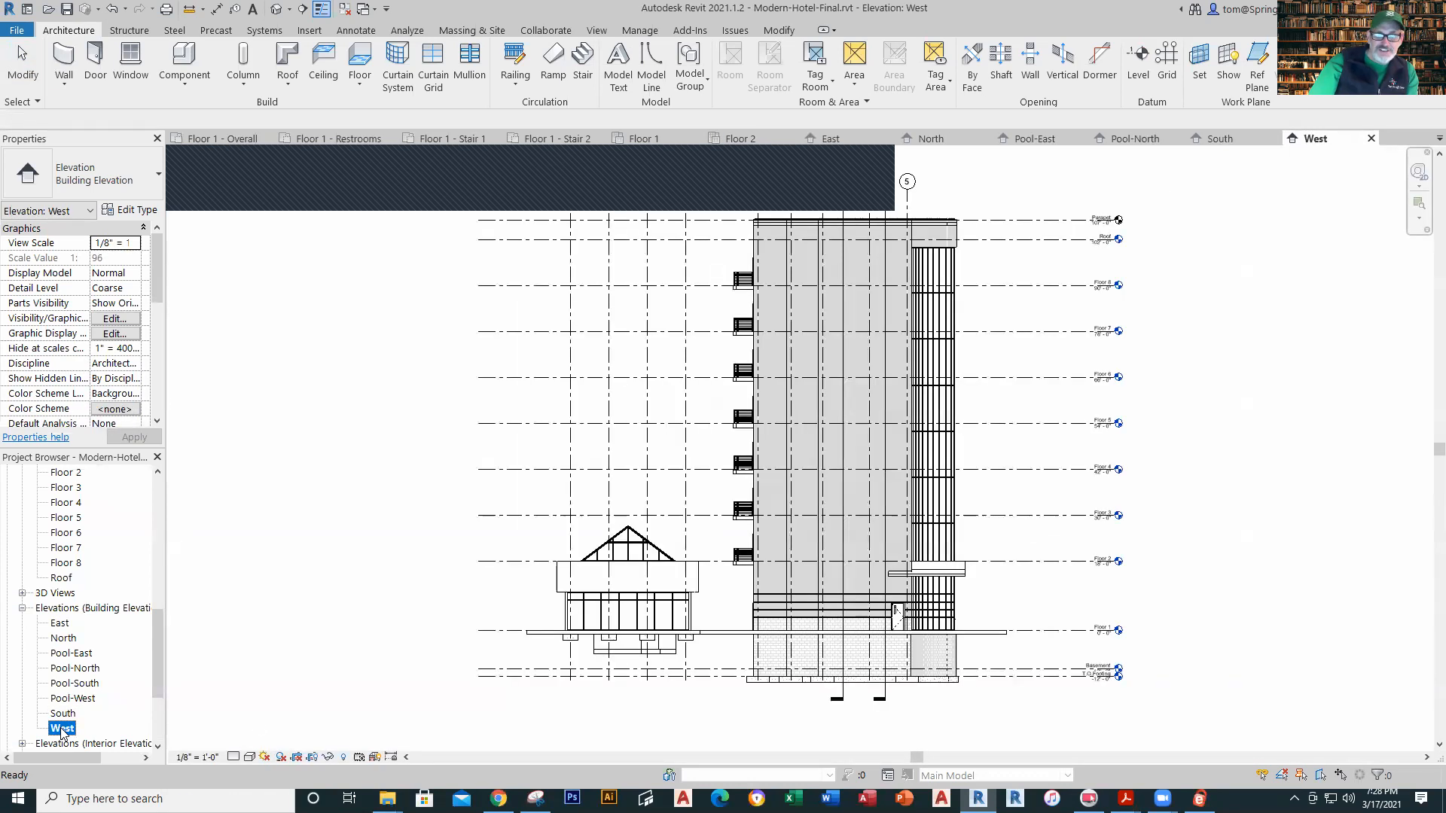
Step: Open the East-West Section from its marker in the West elevation and switch that section to a colored visual style
double_click(875, 194)
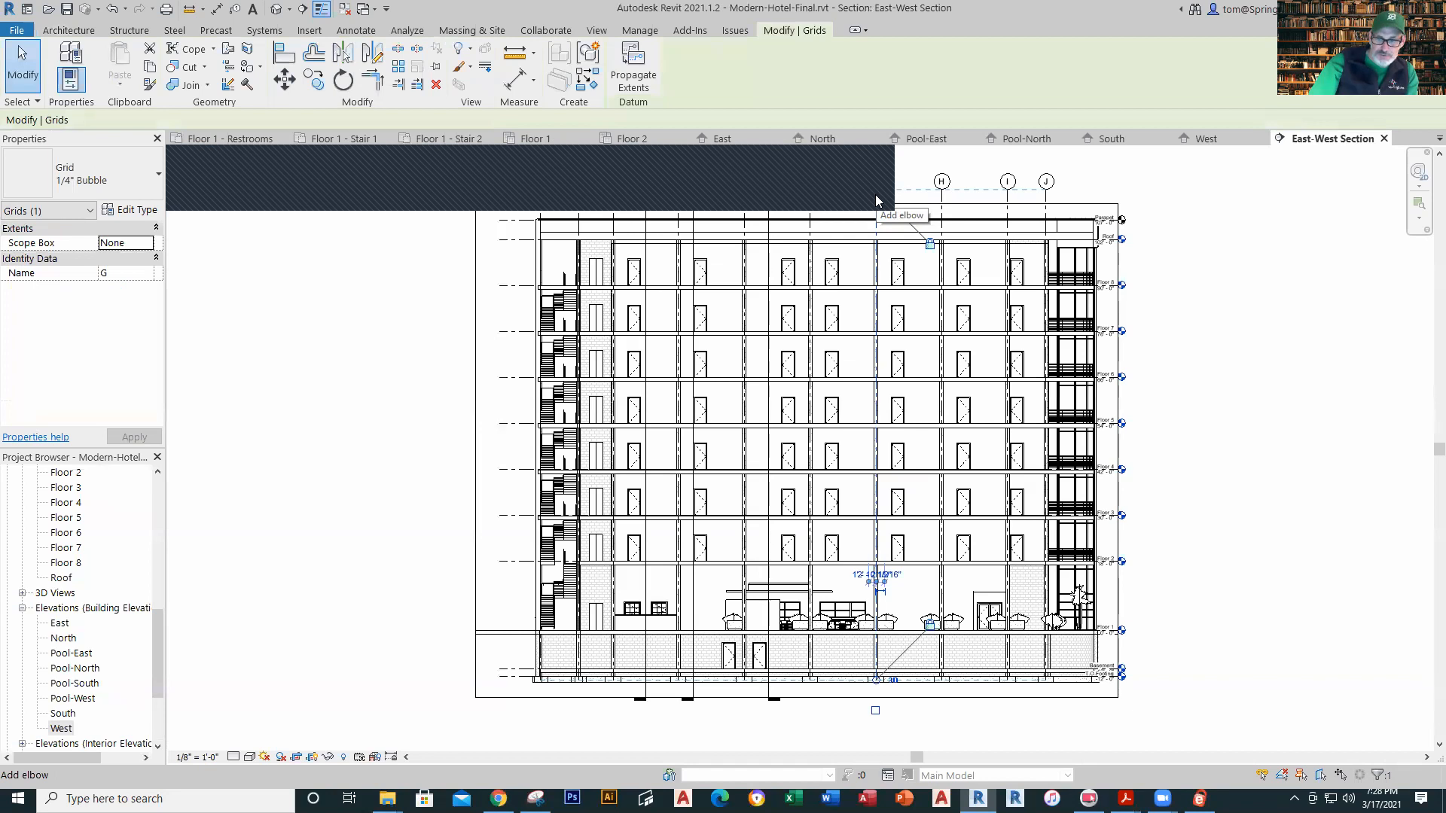
left_click(295, 468)
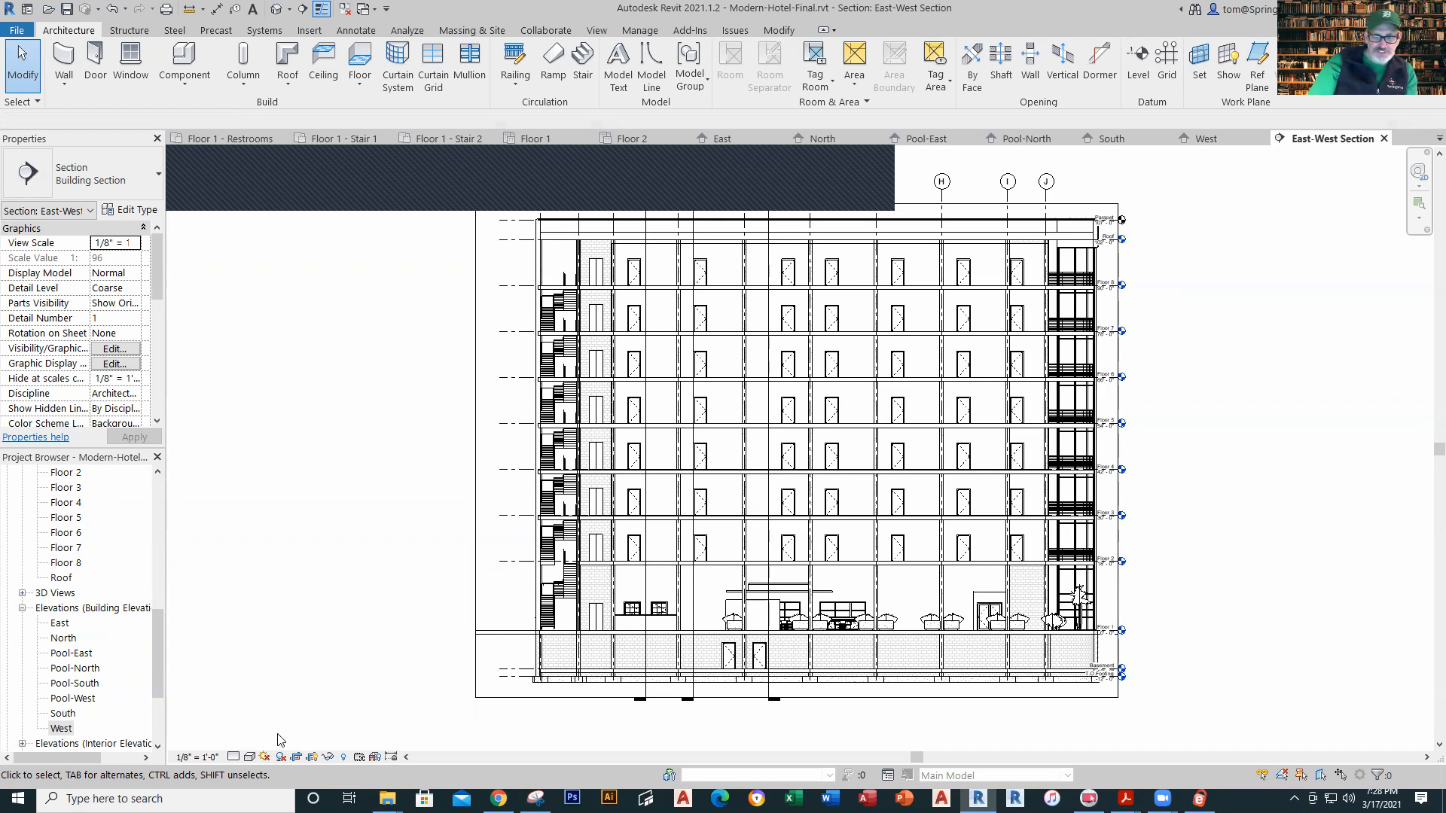
left_click(250, 756)
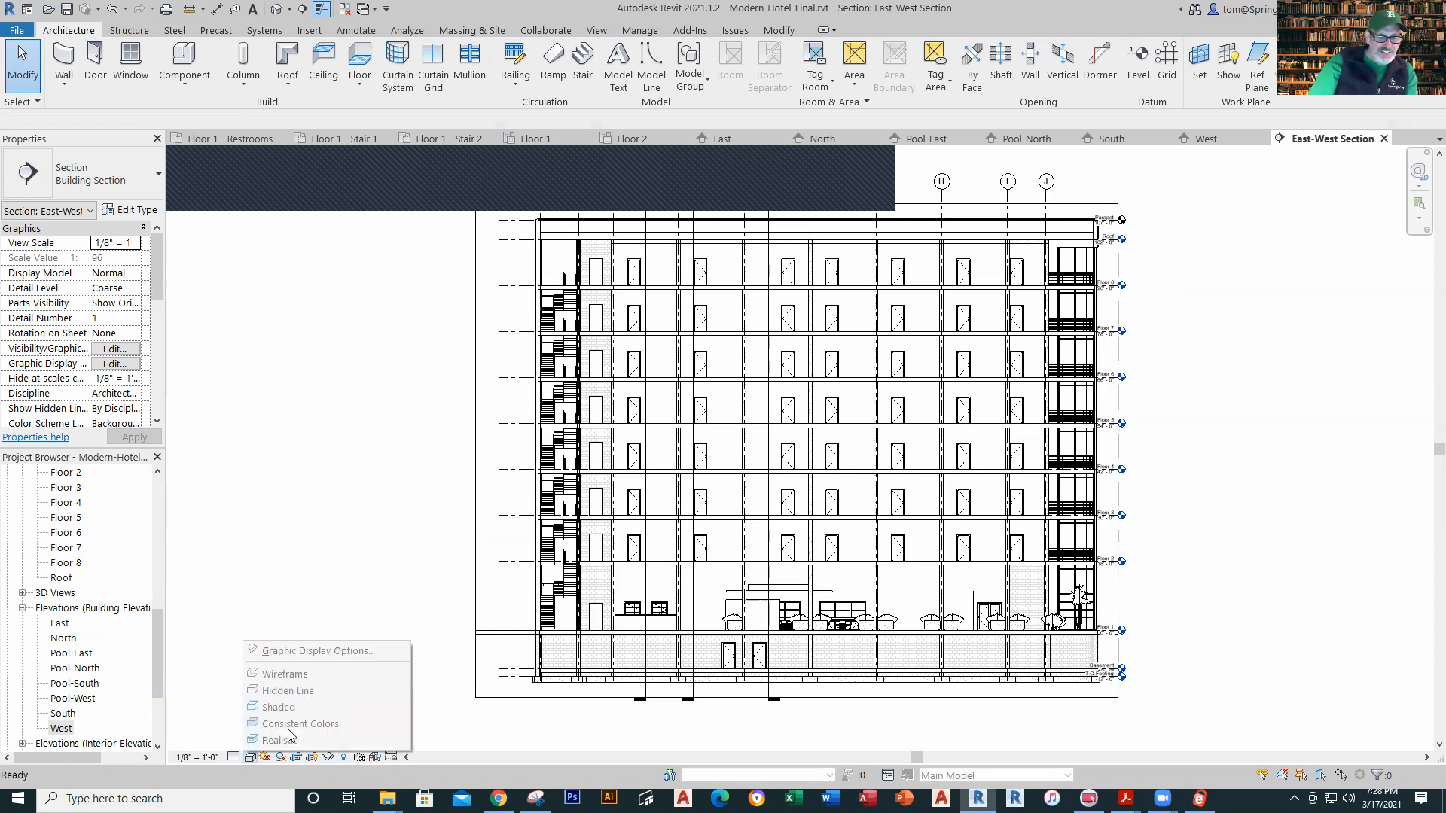
left_click(288, 731)
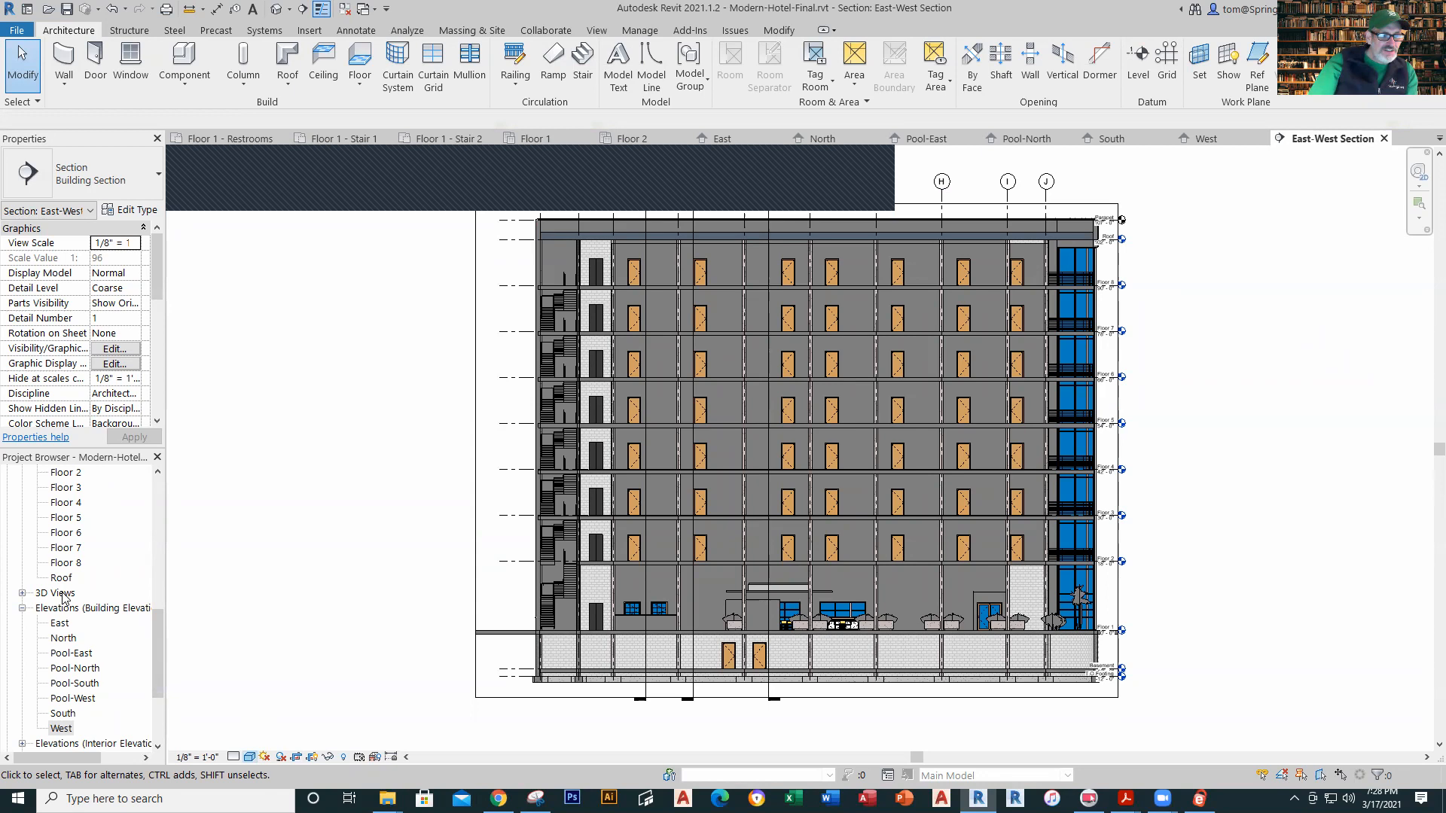
Step: Expand the interior elevations and view Men's Restroom-East and Women's Restroom-East
left_click_drag(152, 625, 151, 668)
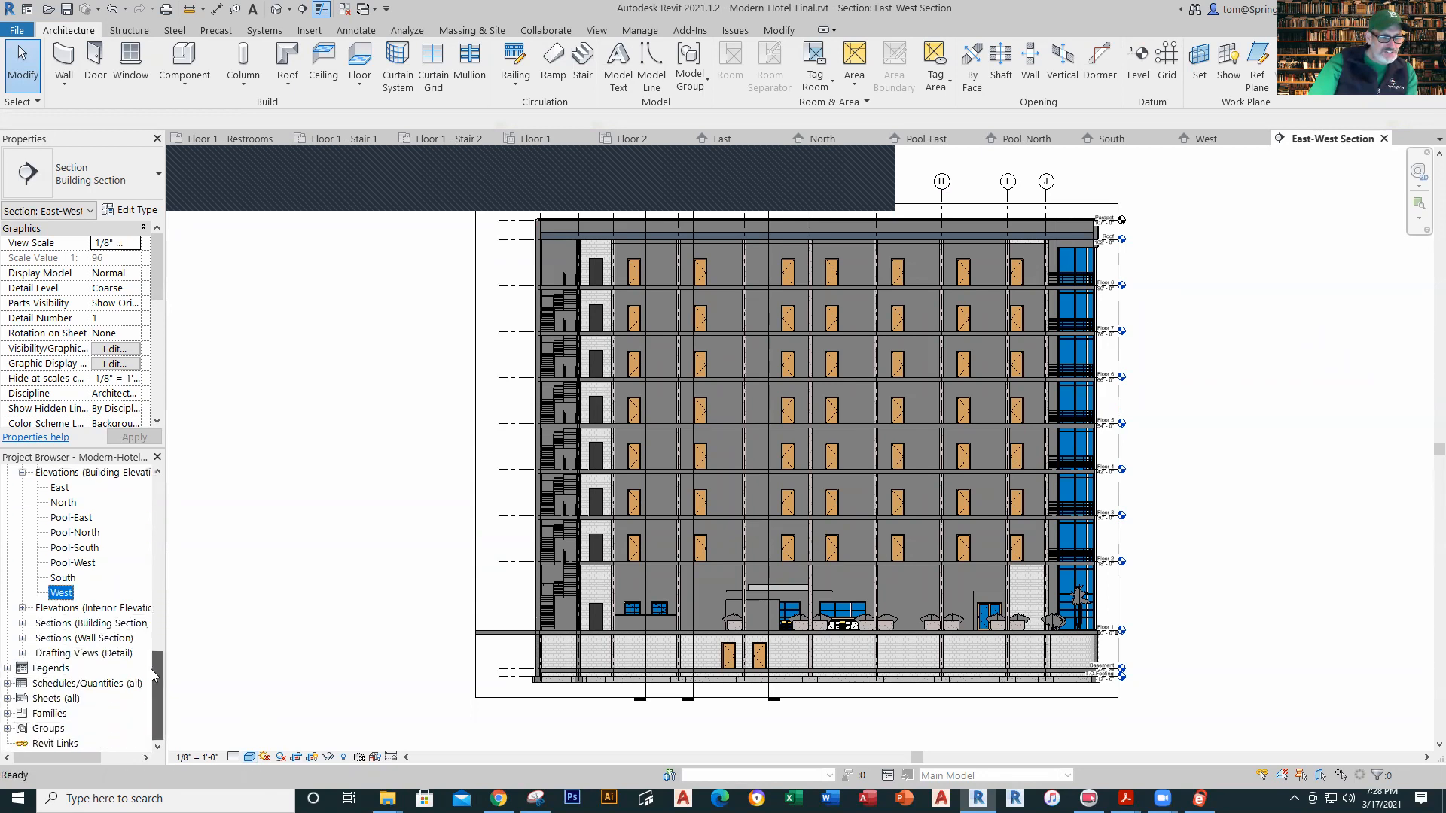
left_click(22, 608)
double_click(122, 624)
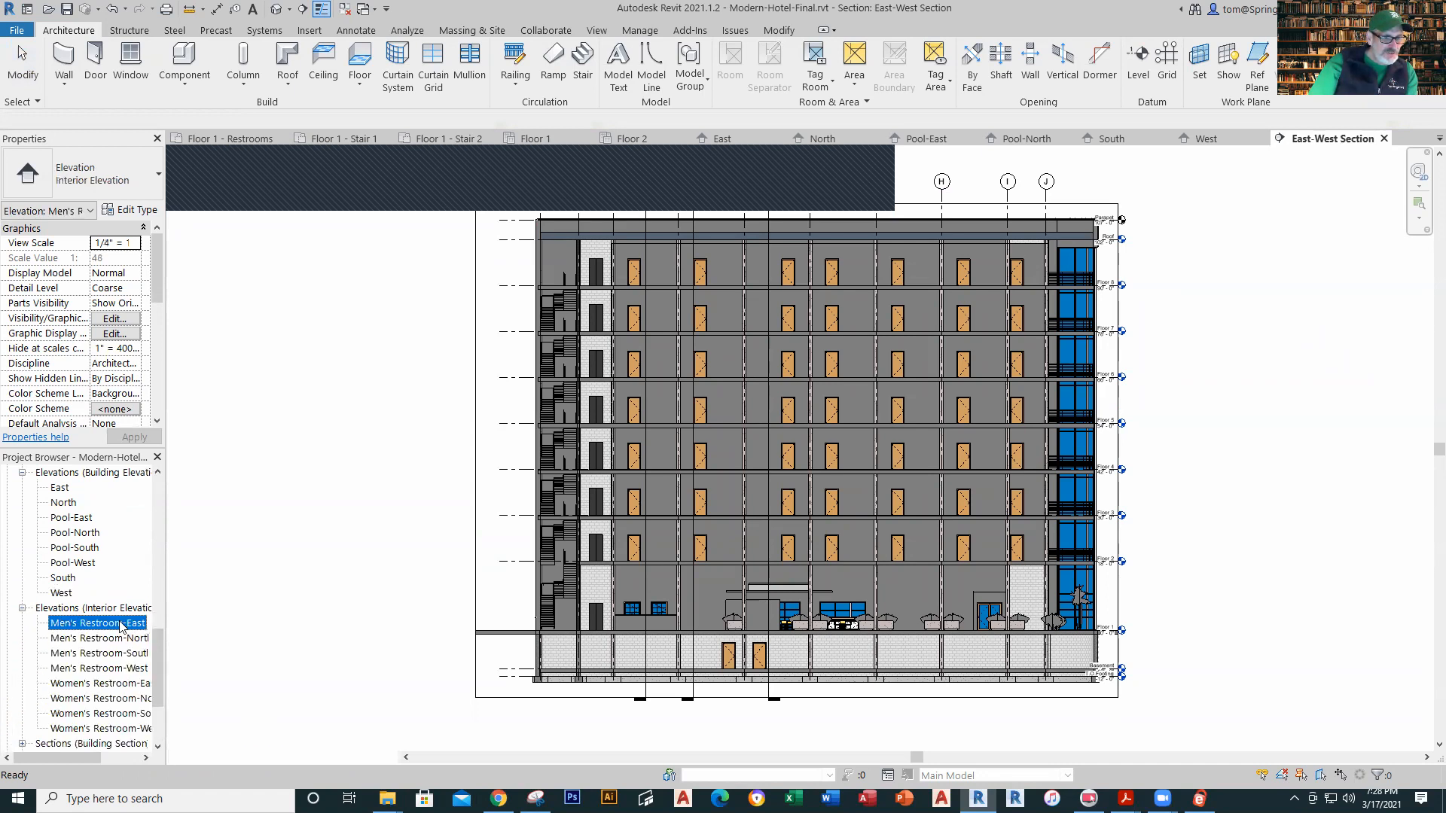
double_click(140, 684)
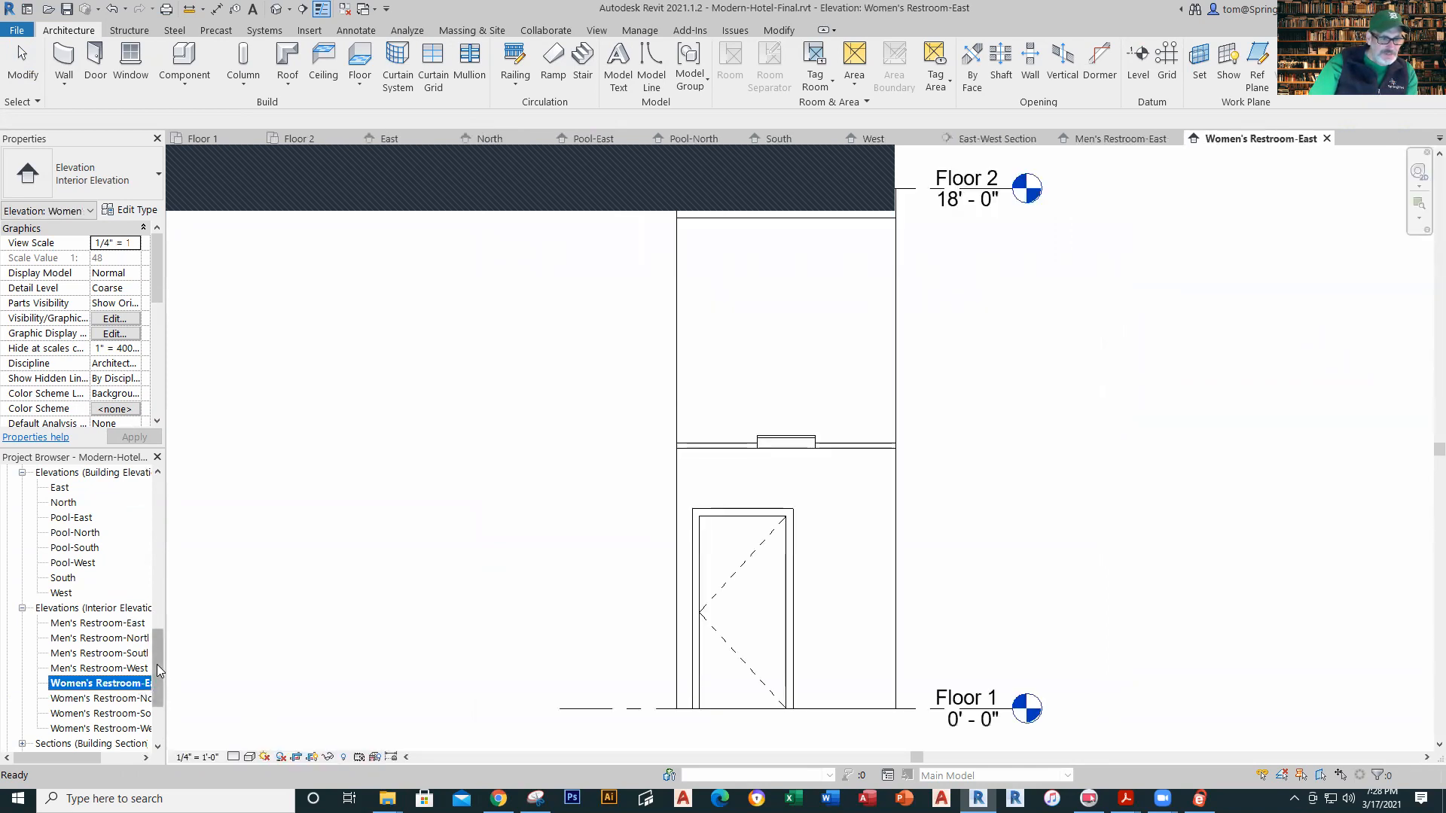
Step: Expand the wall sections in the project views and open Section 1
scroll(128, 659, "down", 2)
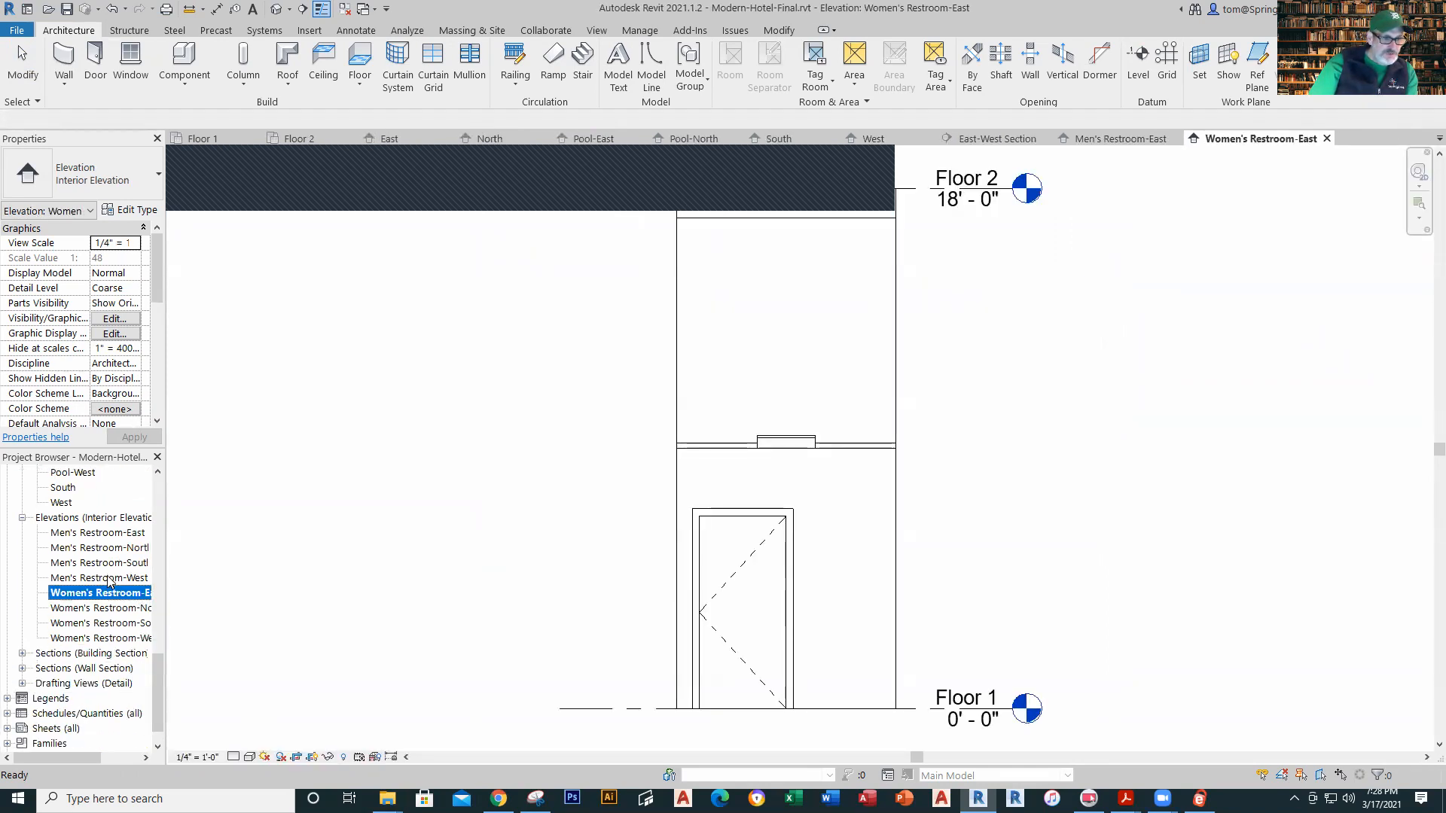
left_click(22, 668)
scroll(161, 673, "down", 1)
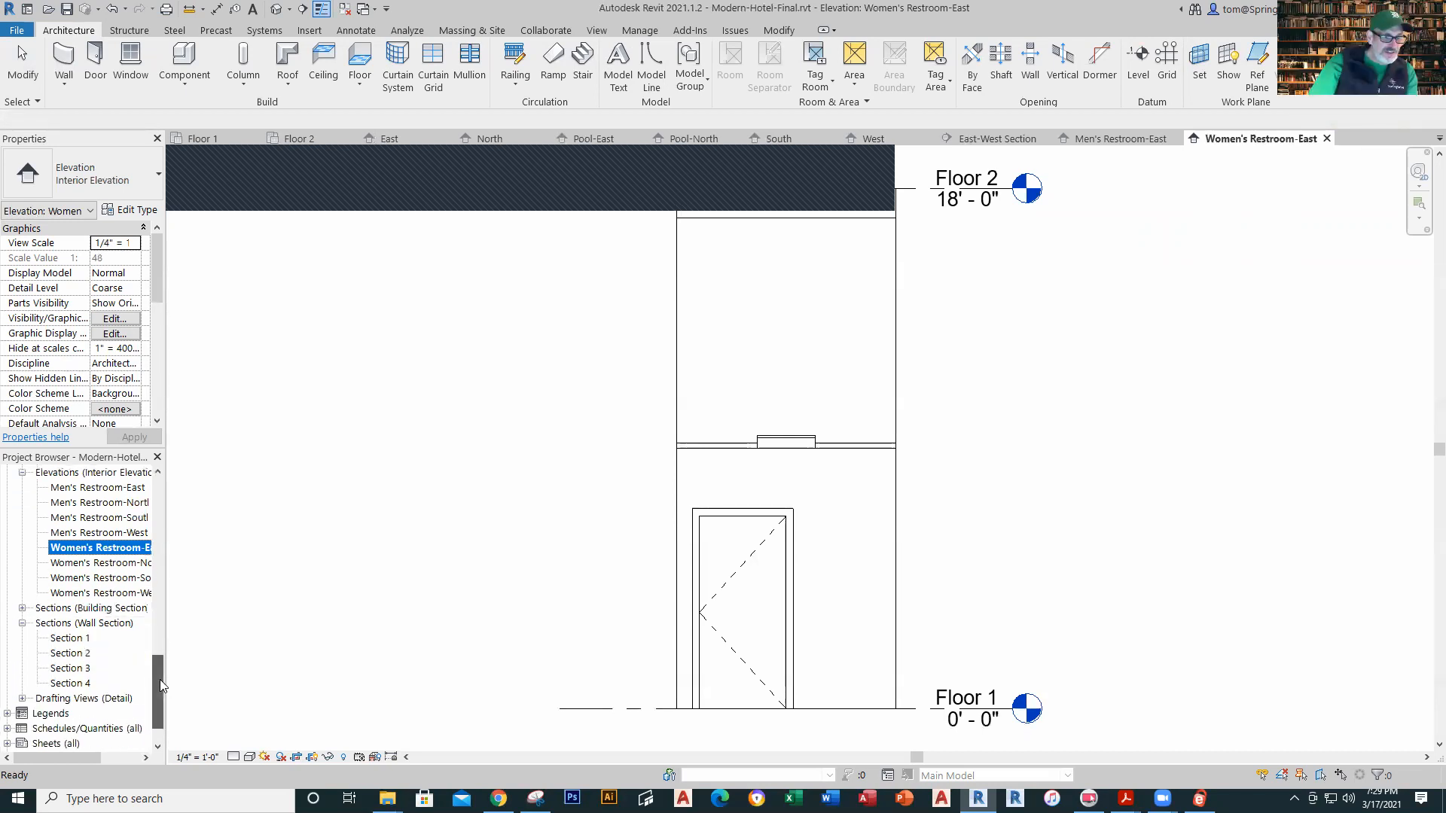
double_click(66, 639)
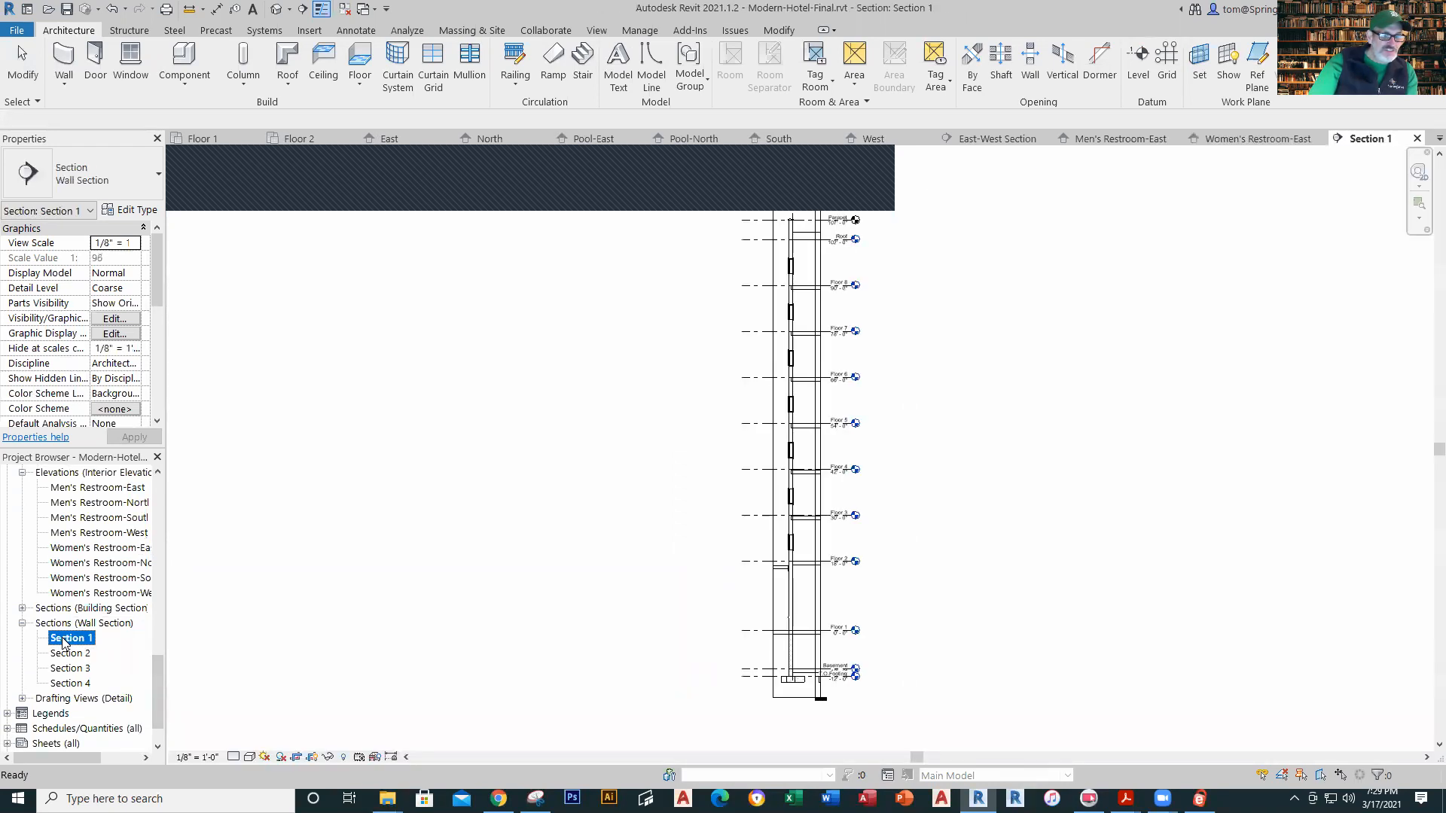
Step: Set the Section 1 wall section to the Consistent Colors visual style and inspect its floors and windows
left_click(250, 757)
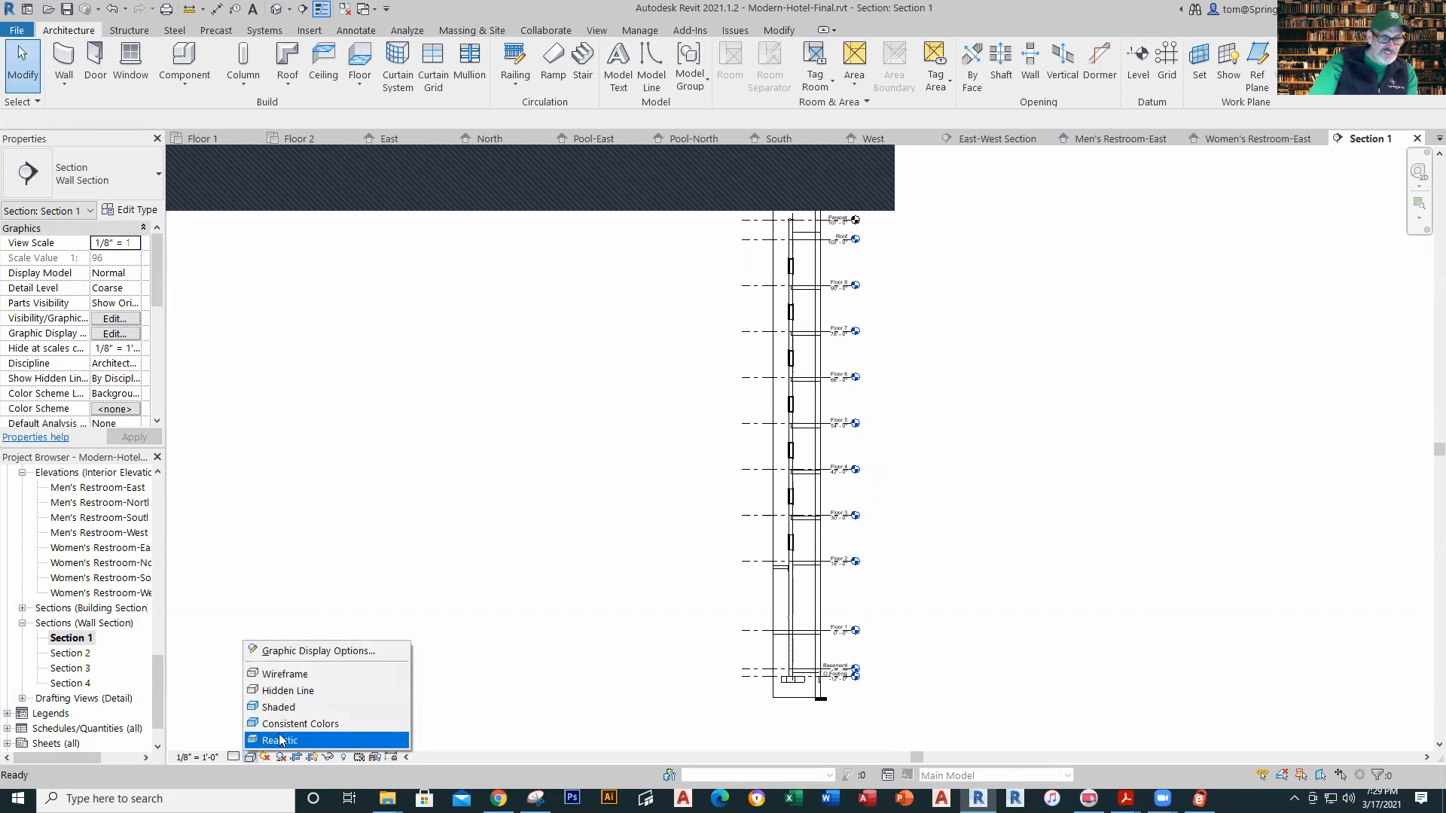
left_click(293, 724)
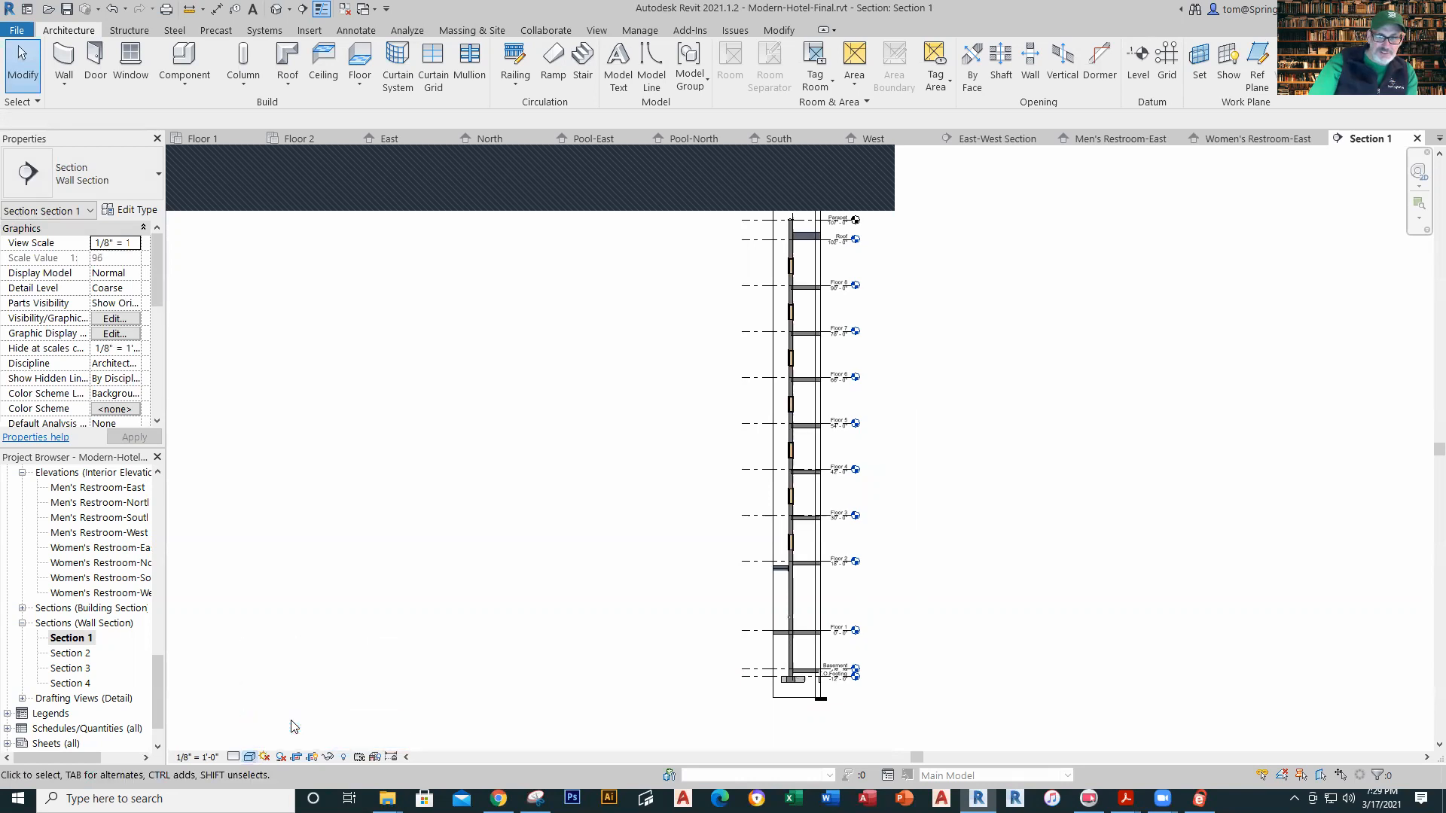
scroll(904, 429, "up", 8)
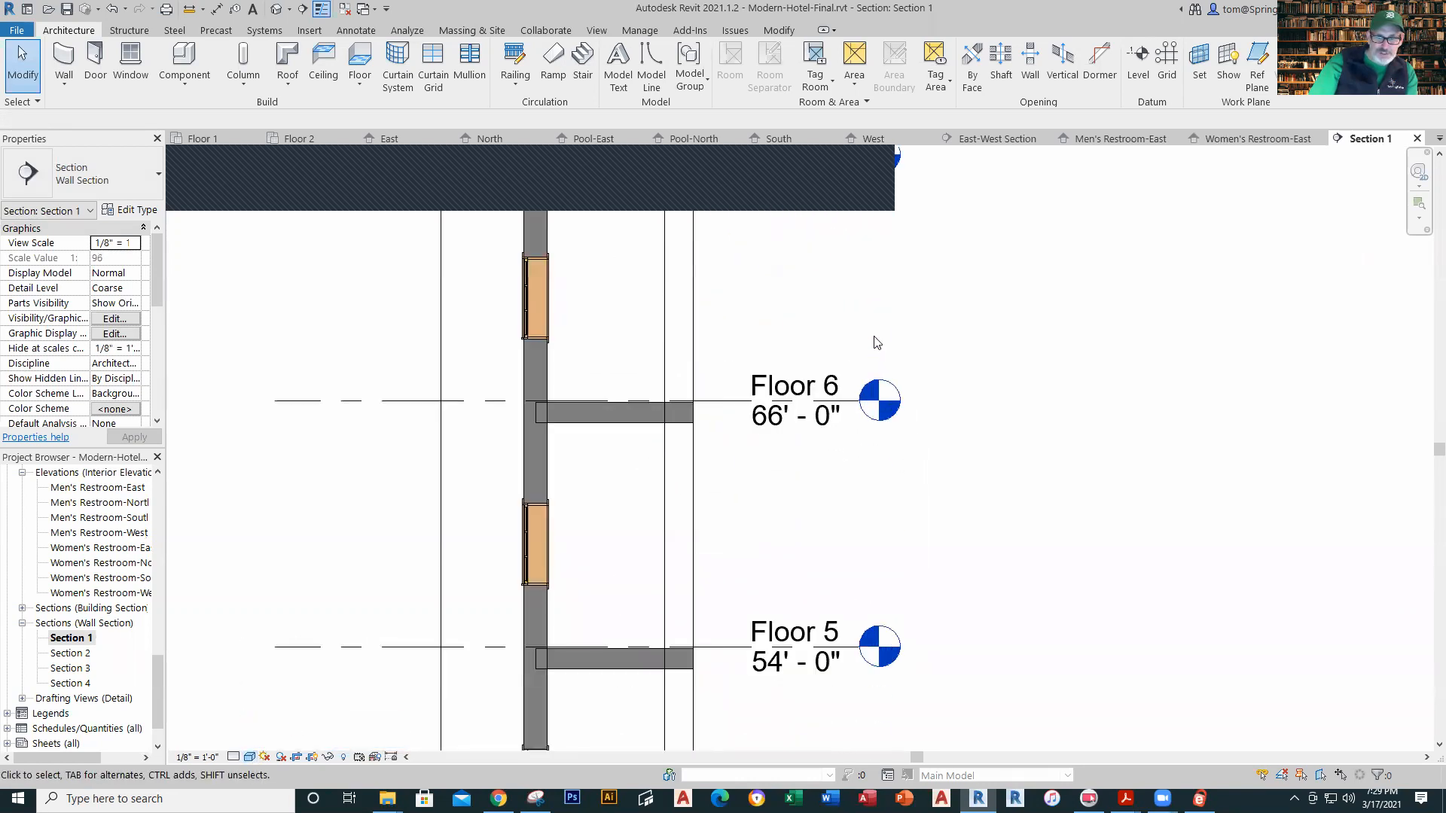
scroll(873, 344, "down", 6)
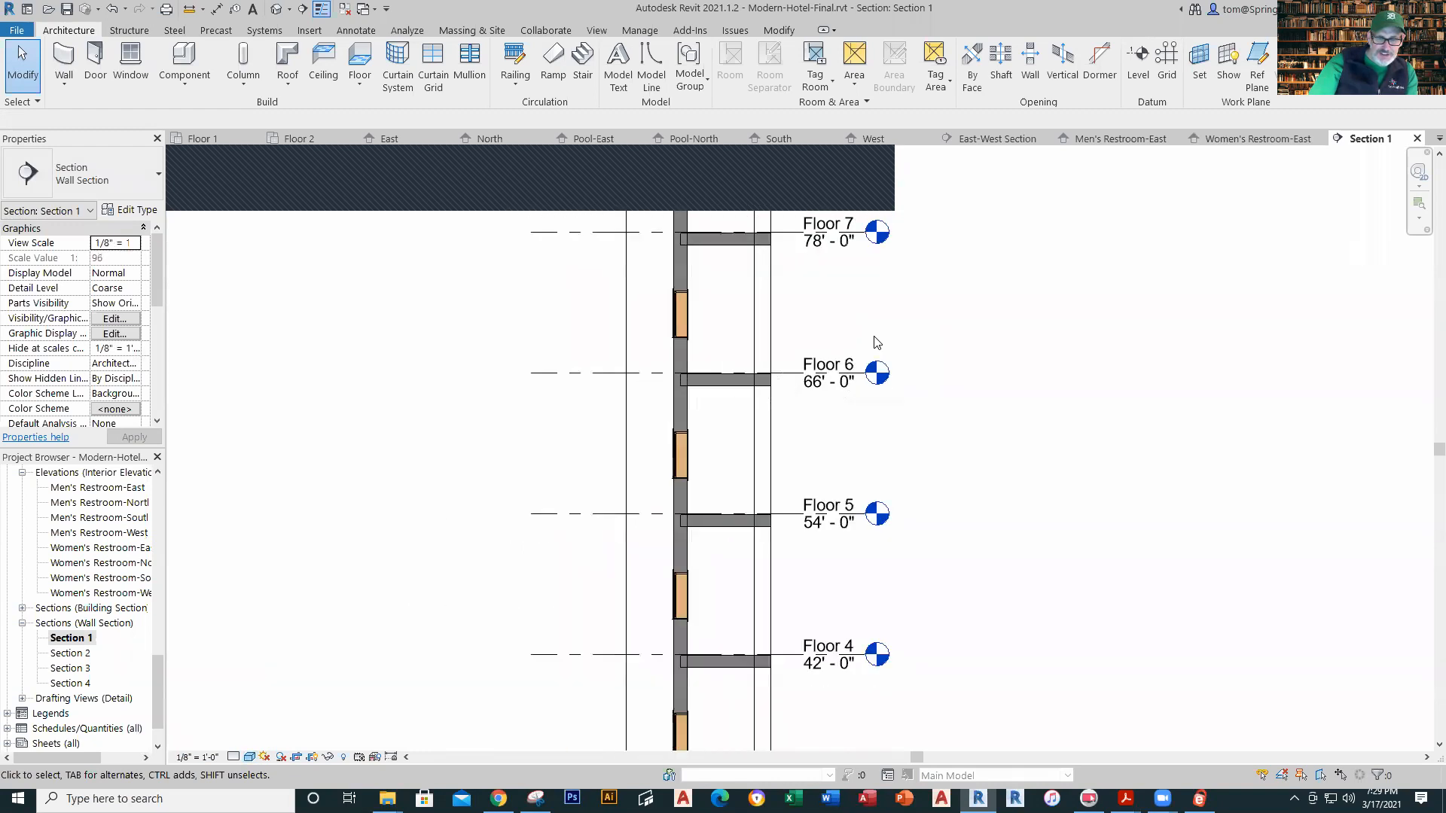
scroll(119, 642, "down", 3)
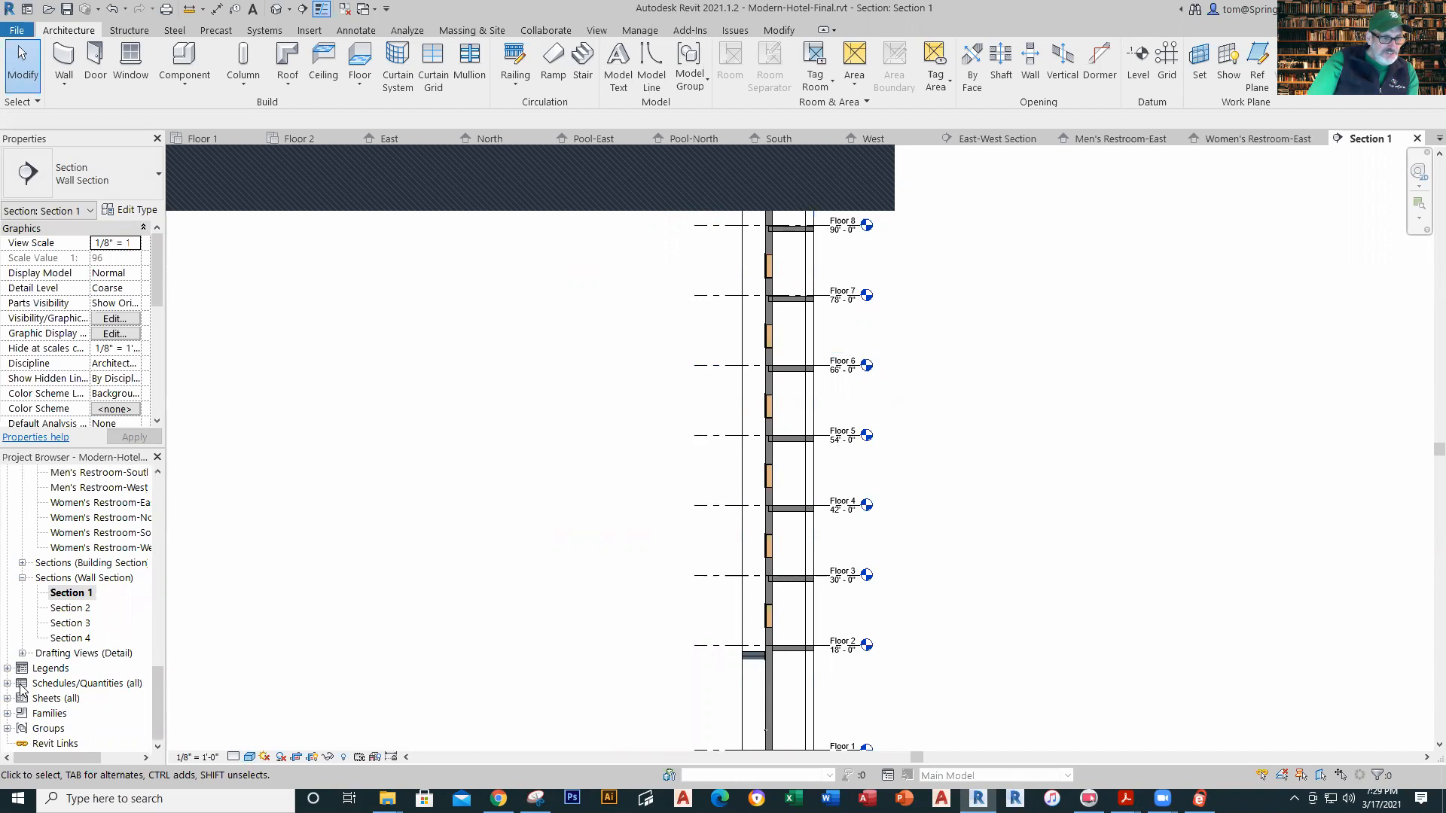
Step: Expand the schedules and view the 1st floor Door Schedule, Room Schedule, Sheet List and Wall Schedule
left_click(7, 683)
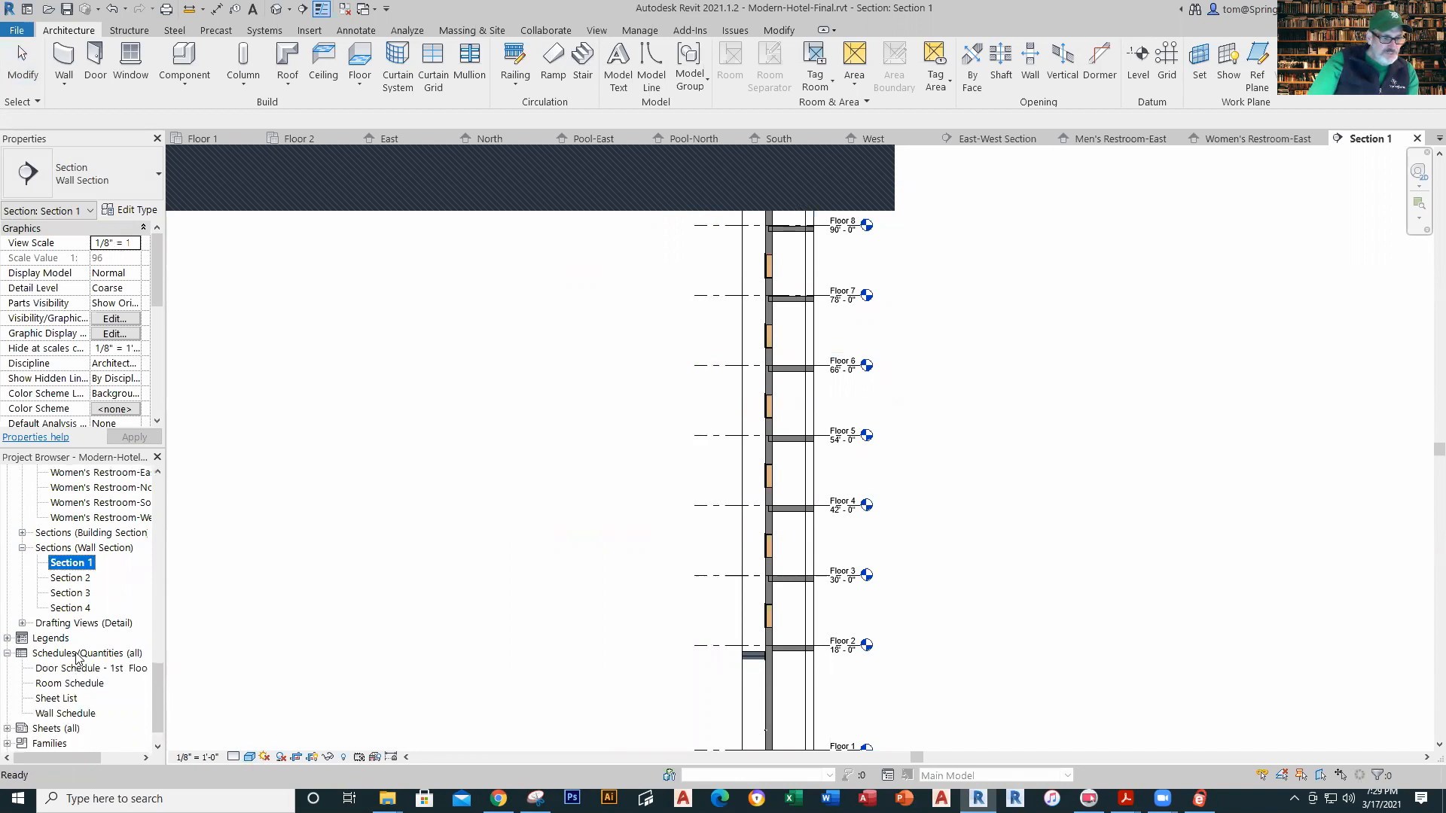
left_click(75, 668)
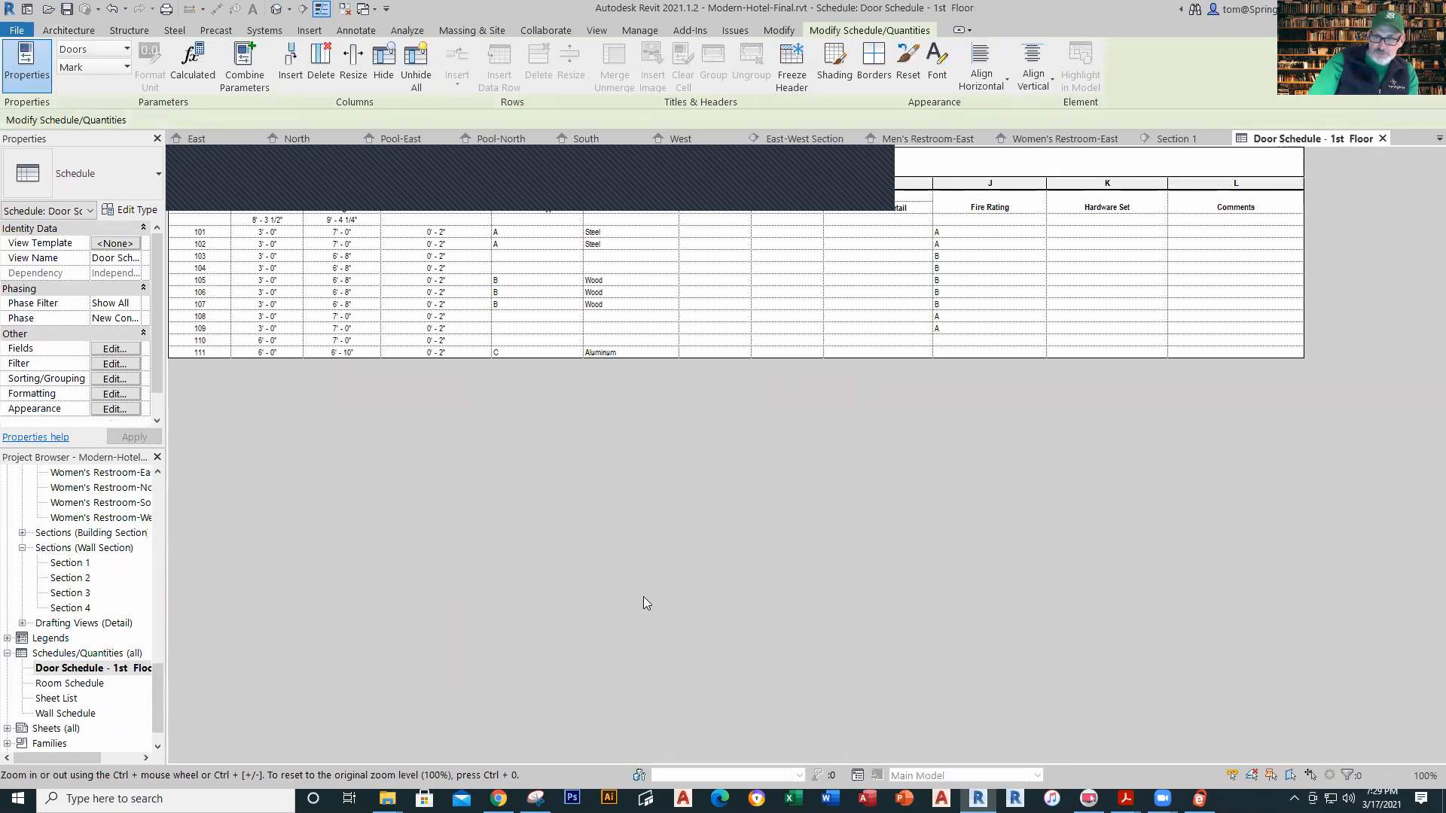
left_click(85, 683)
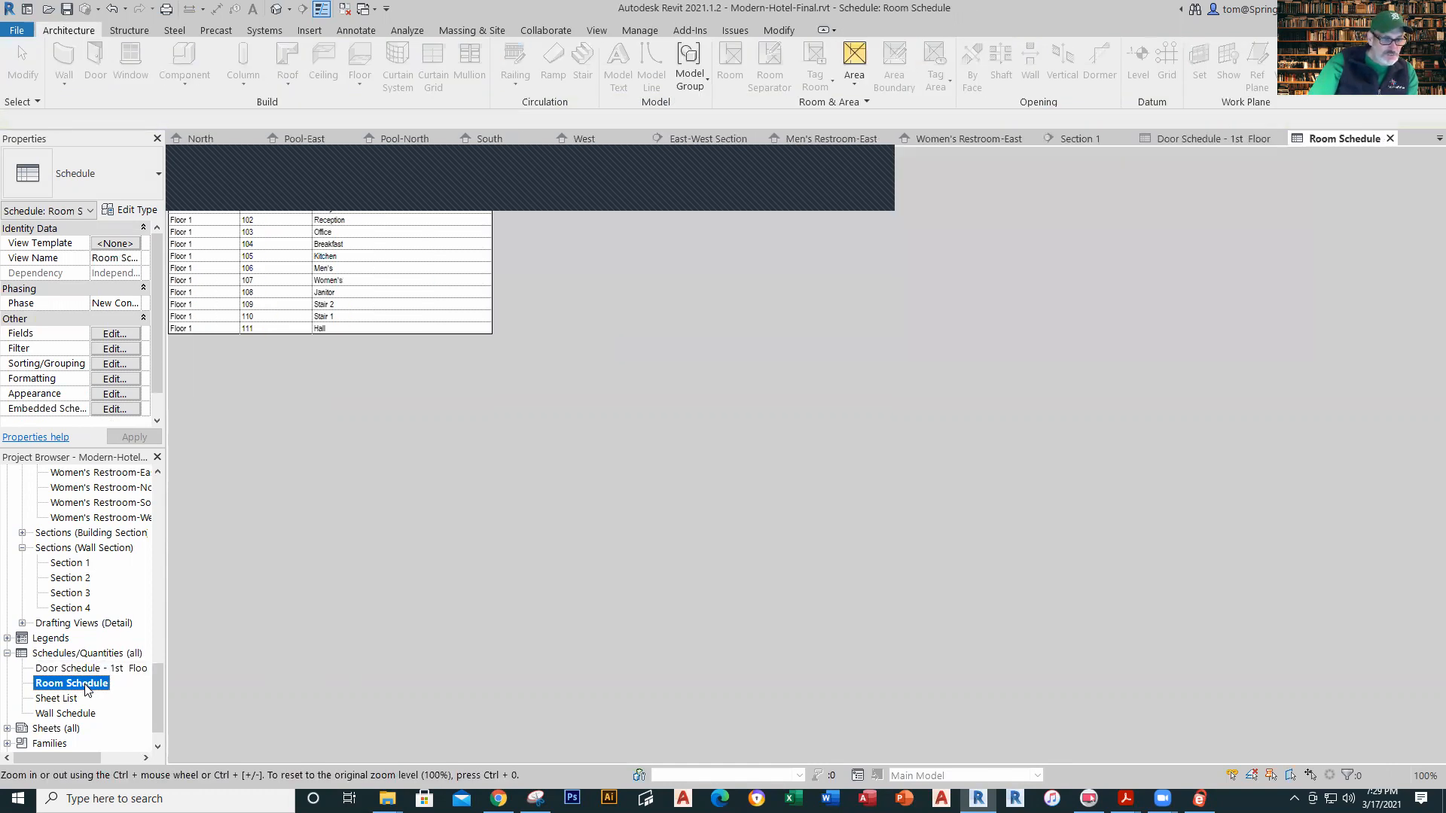
left_click(75, 701)
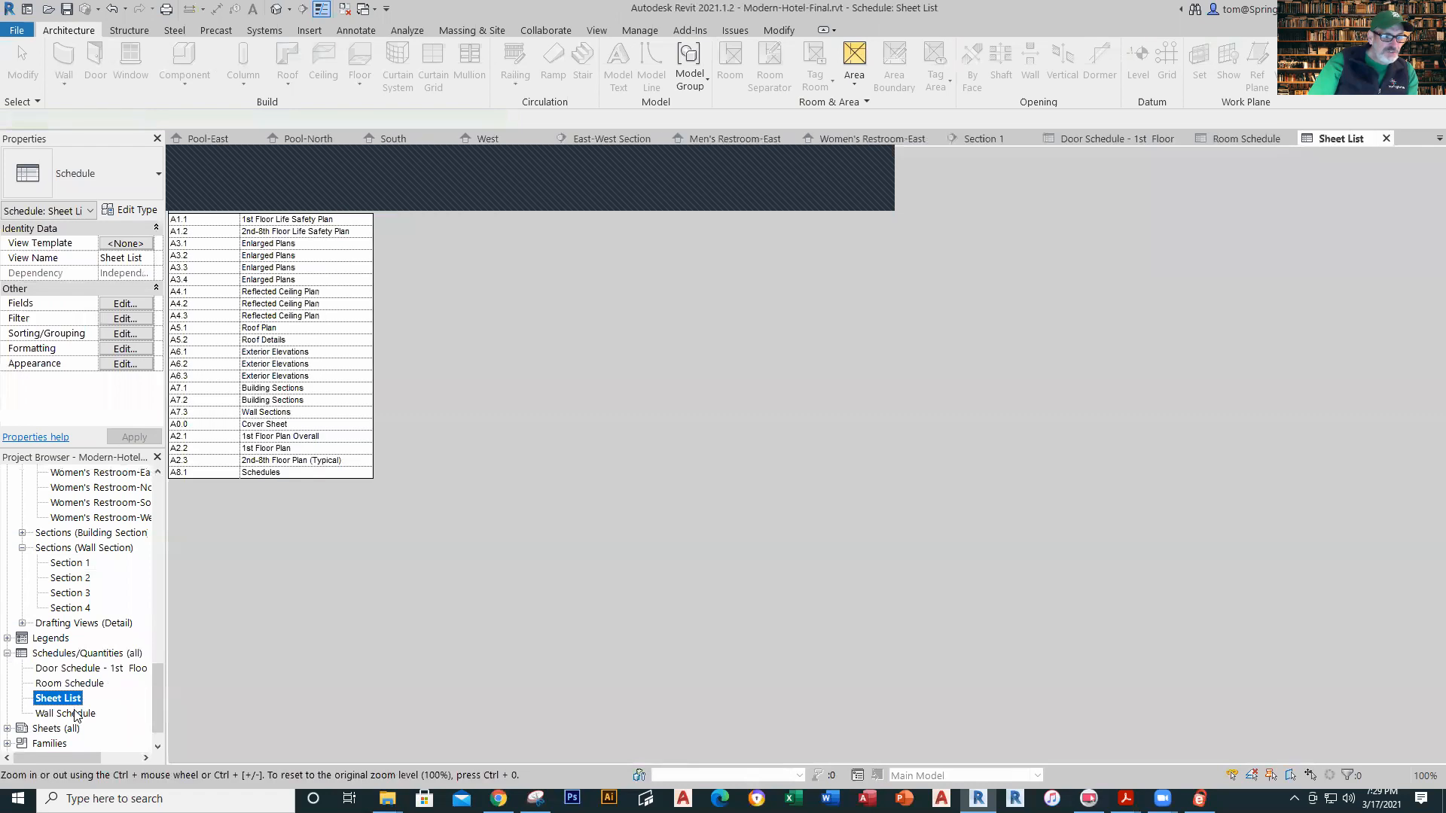
double_click(75, 713)
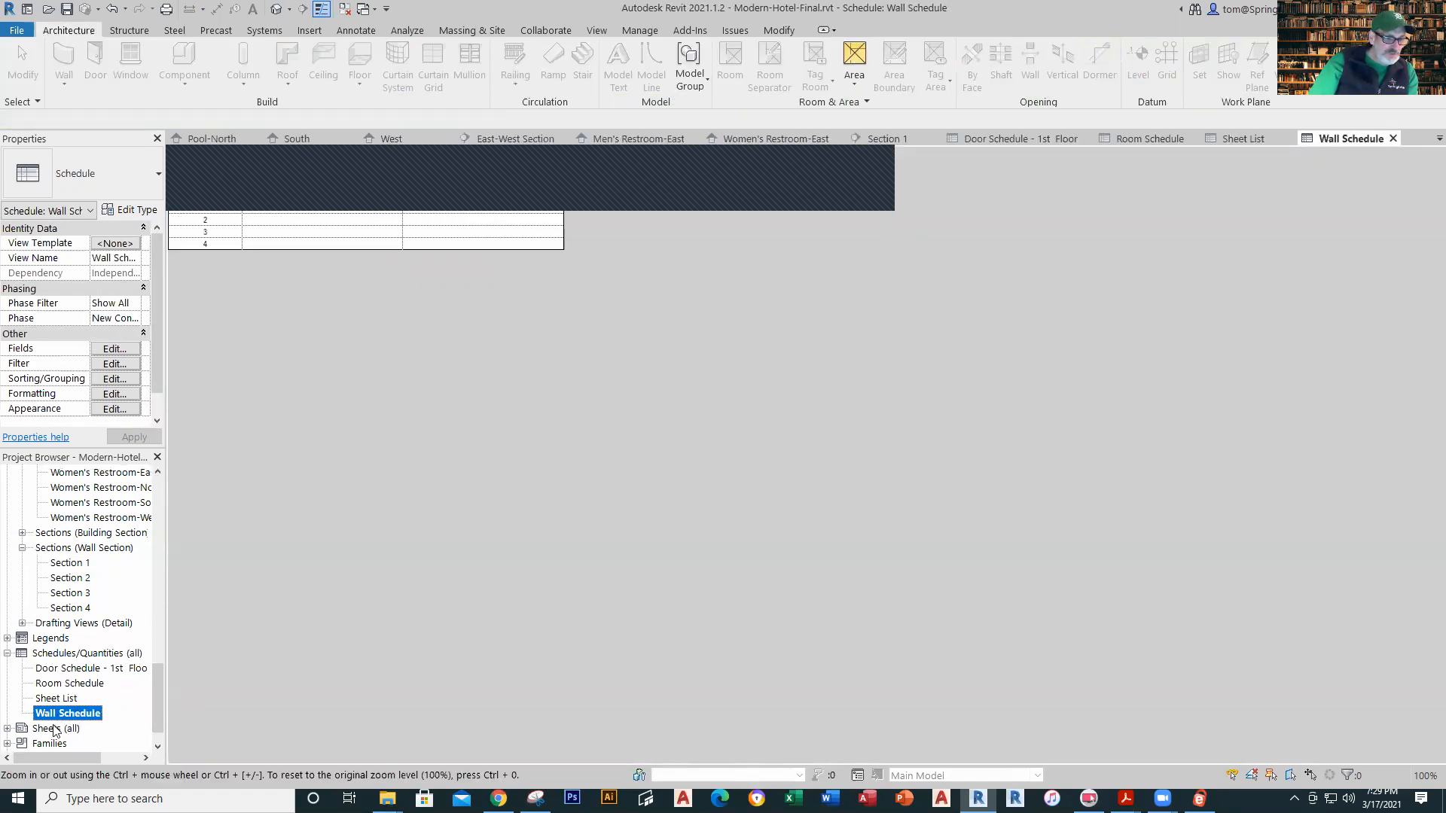
Step: Expand the sheets and view A0.0 - Cover Sheet and A2.2 - 1st Floor Plan
double_click(57, 733)
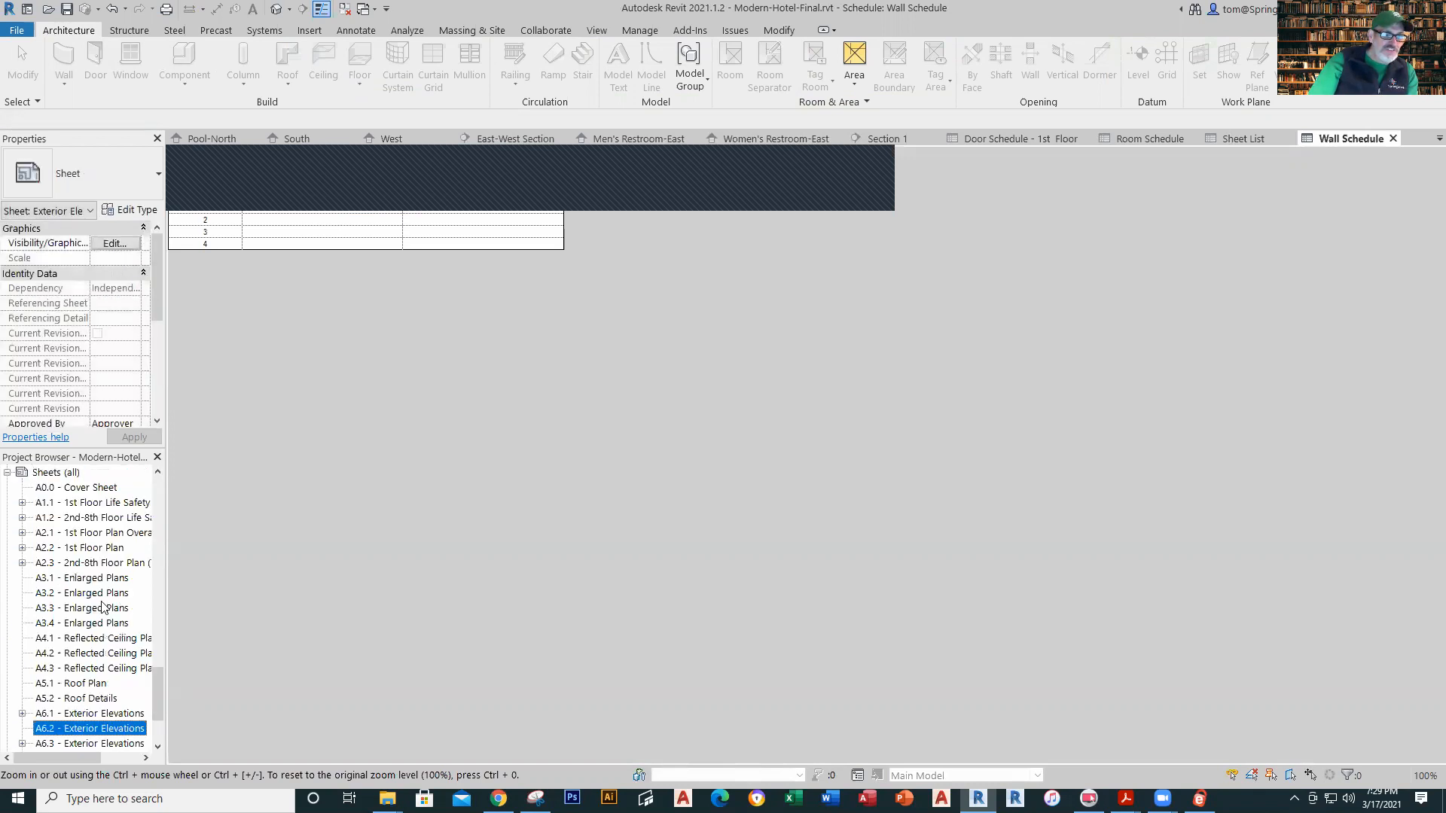
double_click(90, 488)
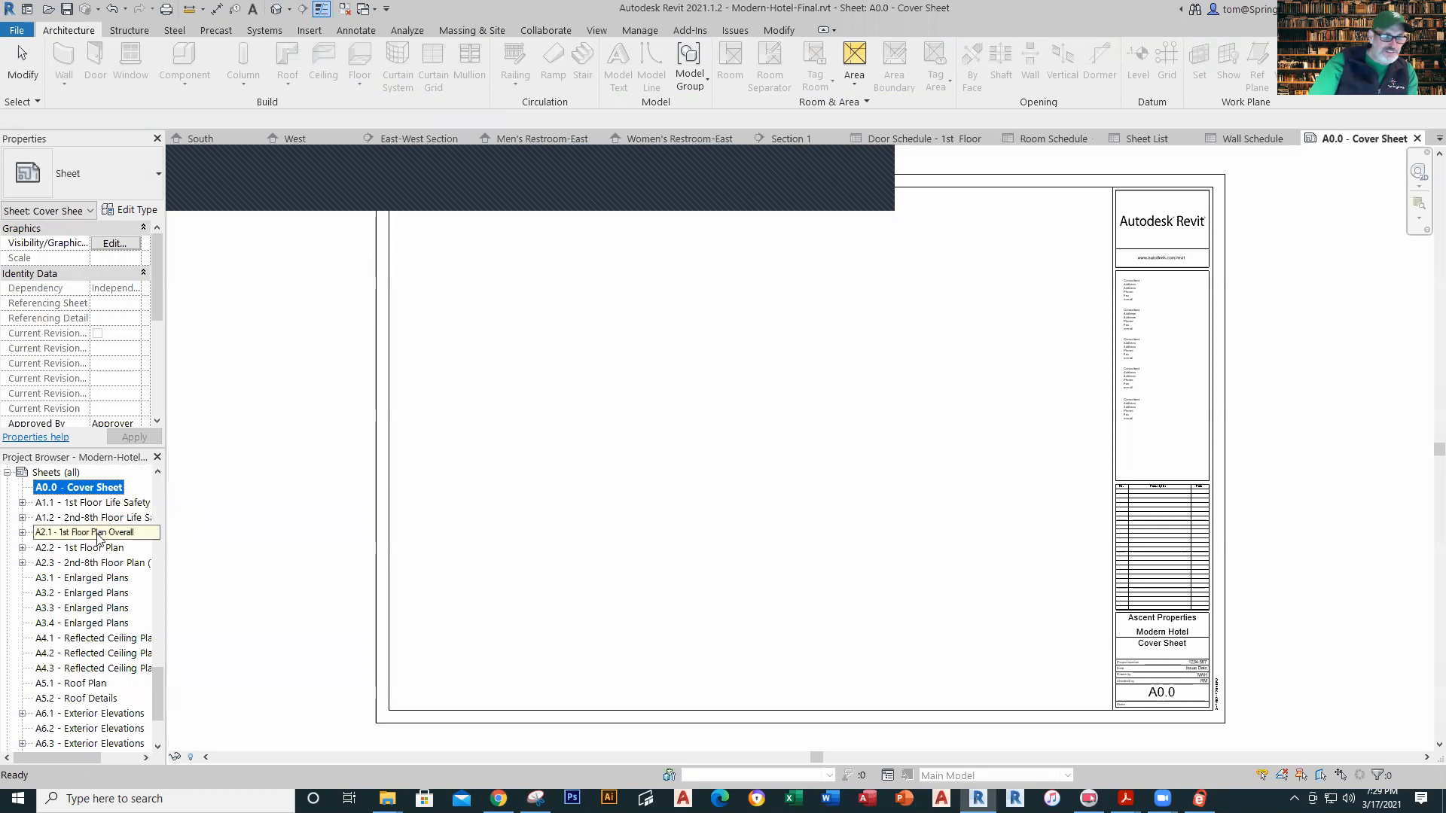
double_click(104, 548)
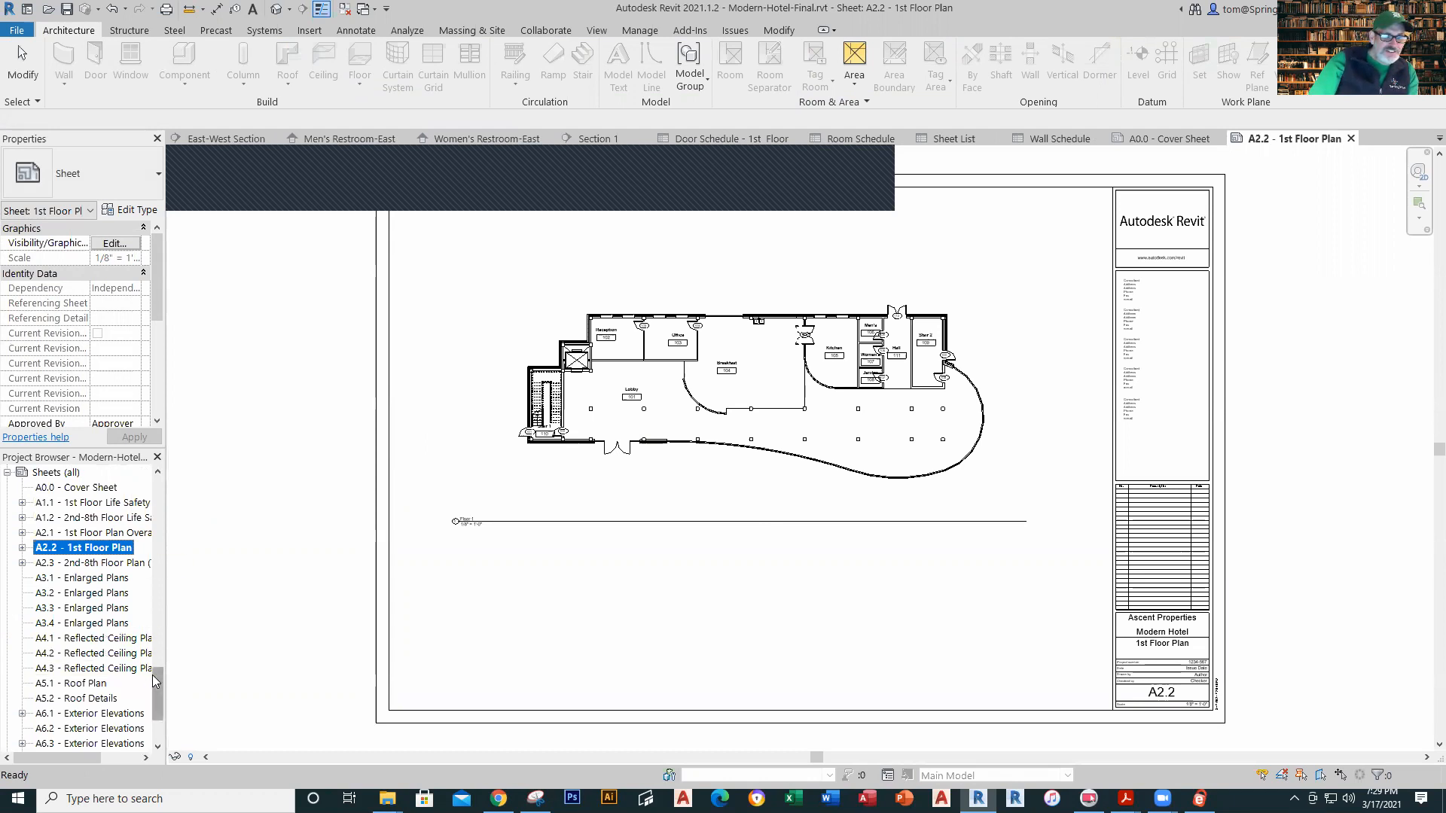
Step: Switch among the open views to the Floor 1 floor plan and close all inactive views
left_click_drag(156, 685, 138, 444)
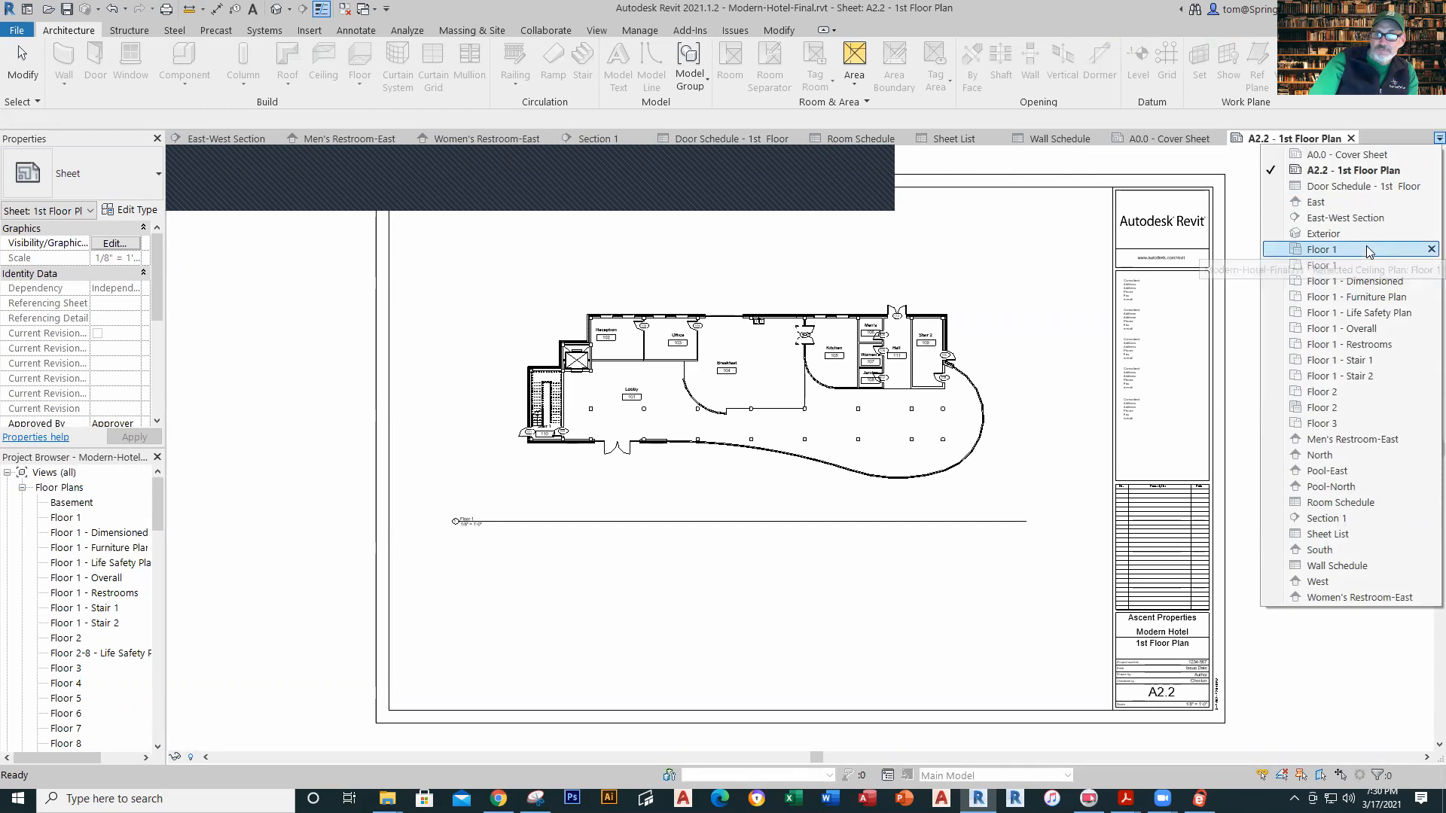
left_click(1365, 250)
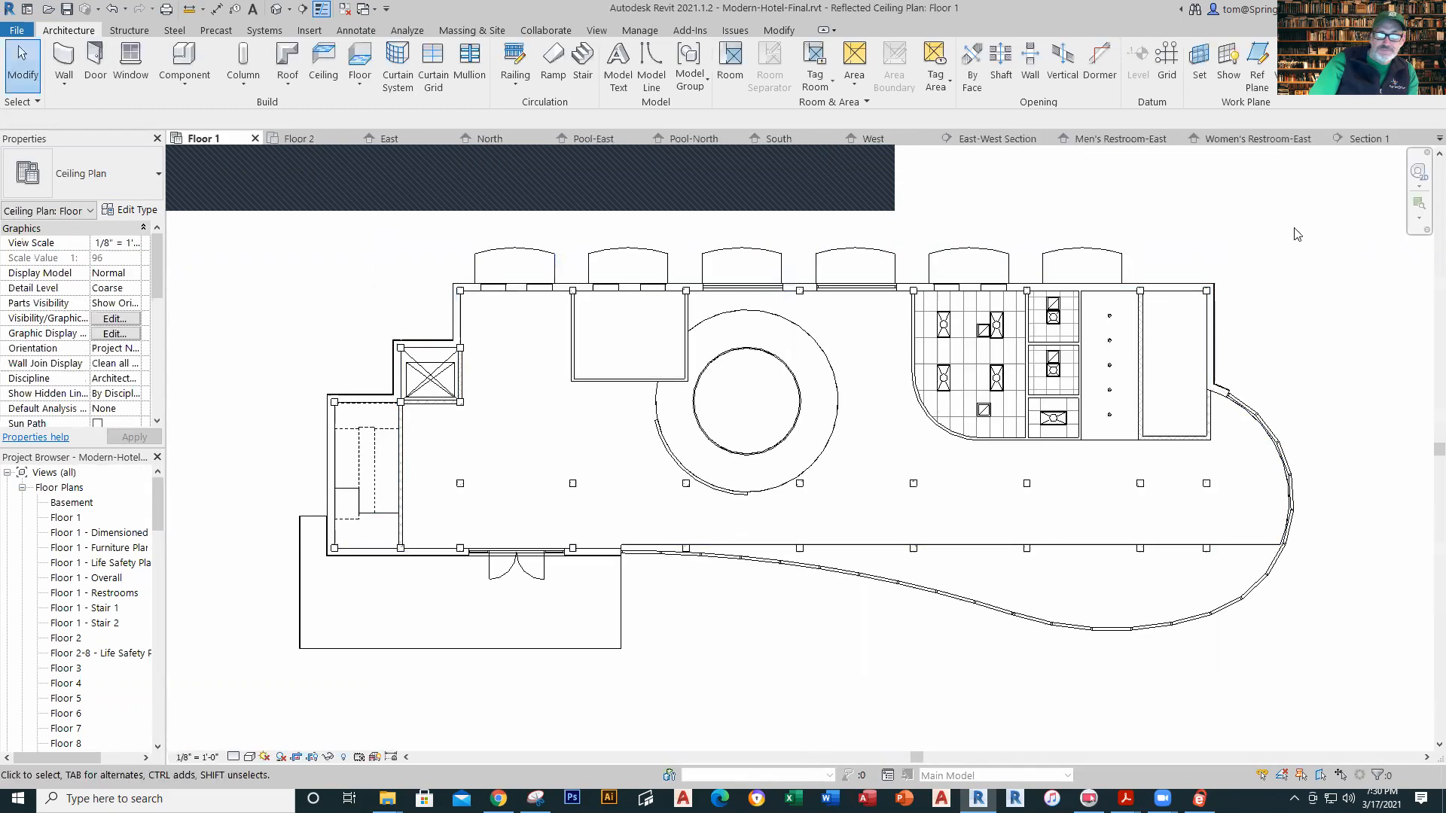
left_click(1439, 137)
left_click(1348, 265)
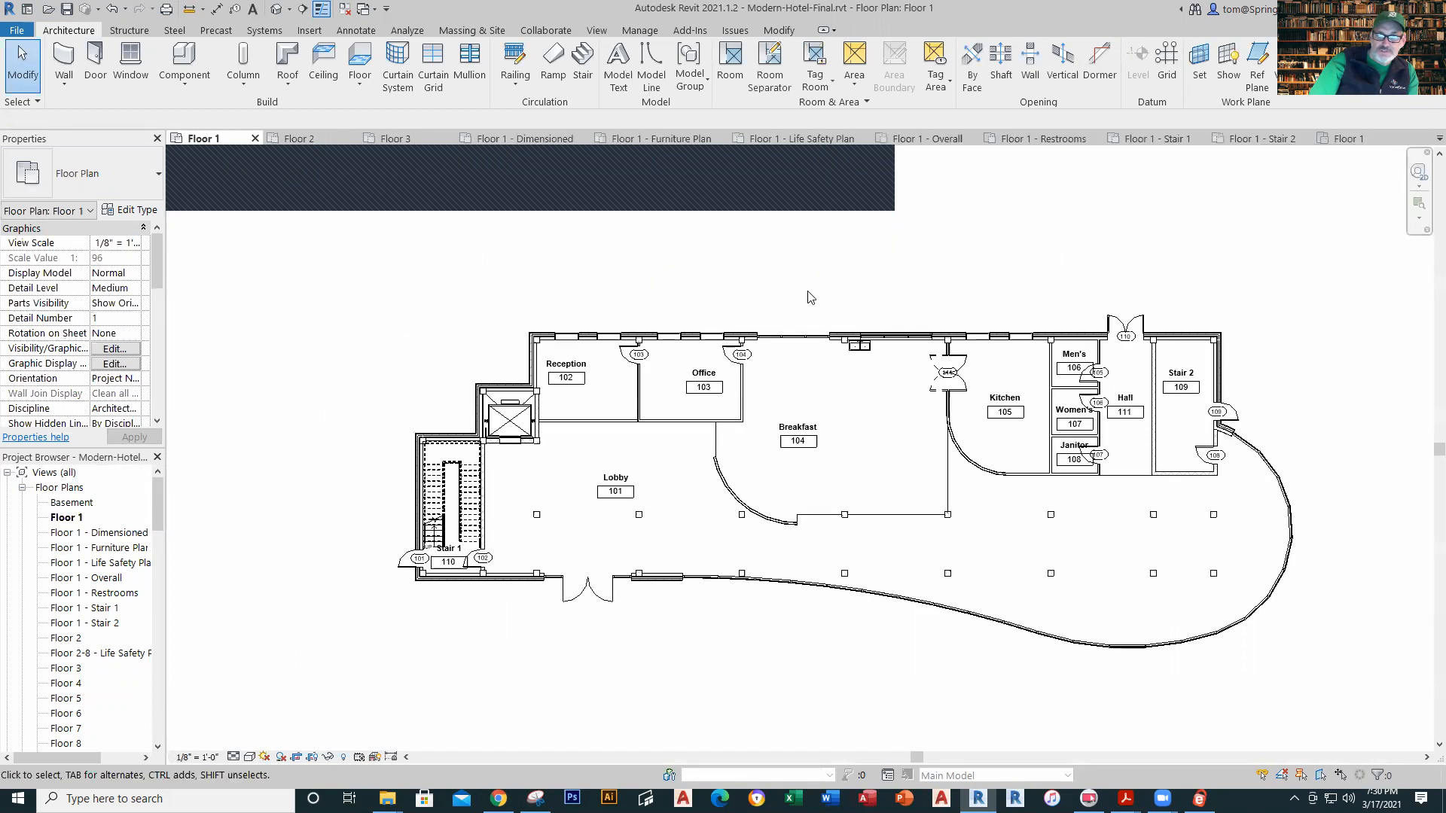
left_click(346, 10)
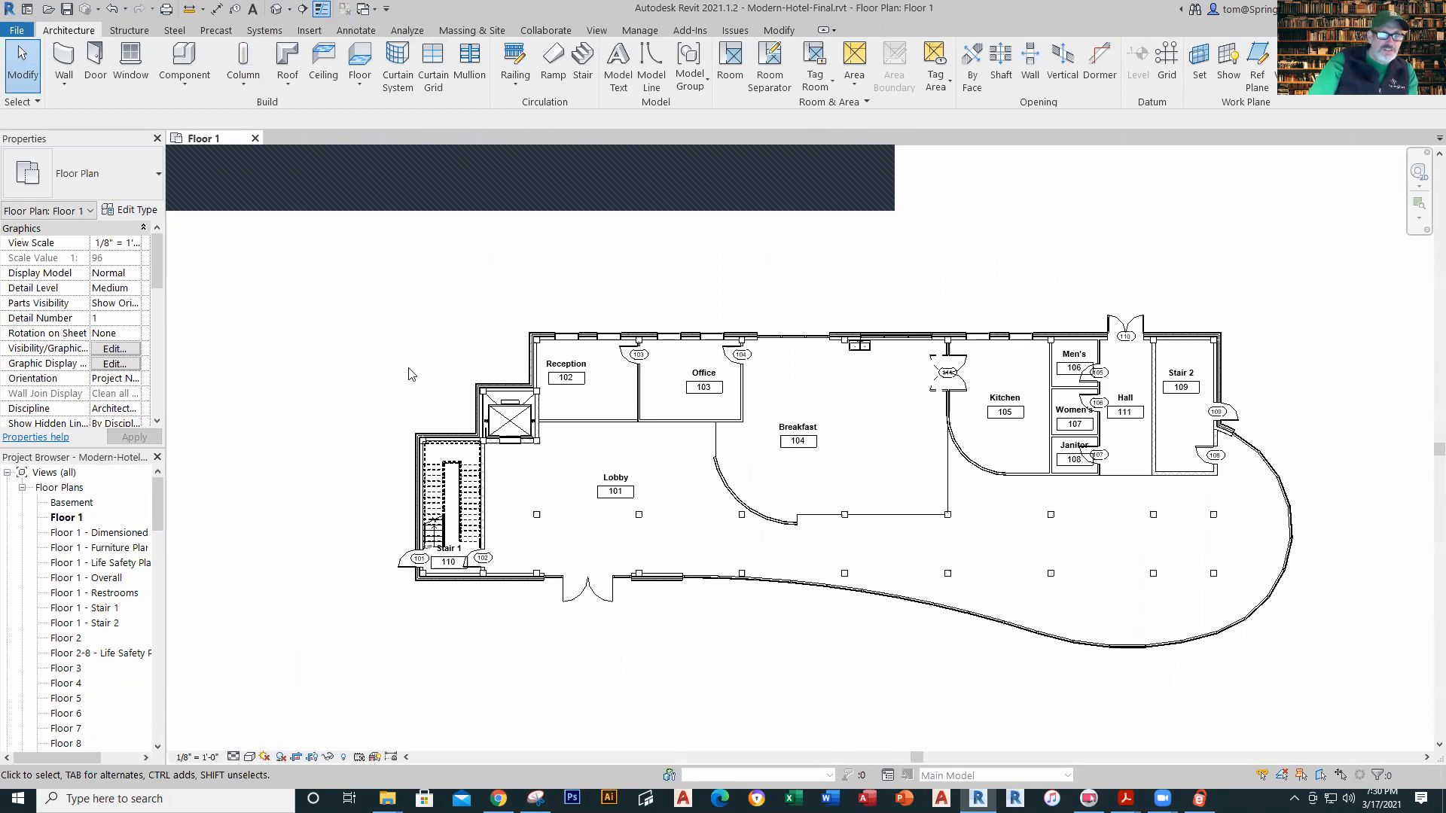
Step: Open the default 3D view and examine the whole hotel model
left_click(279, 10)
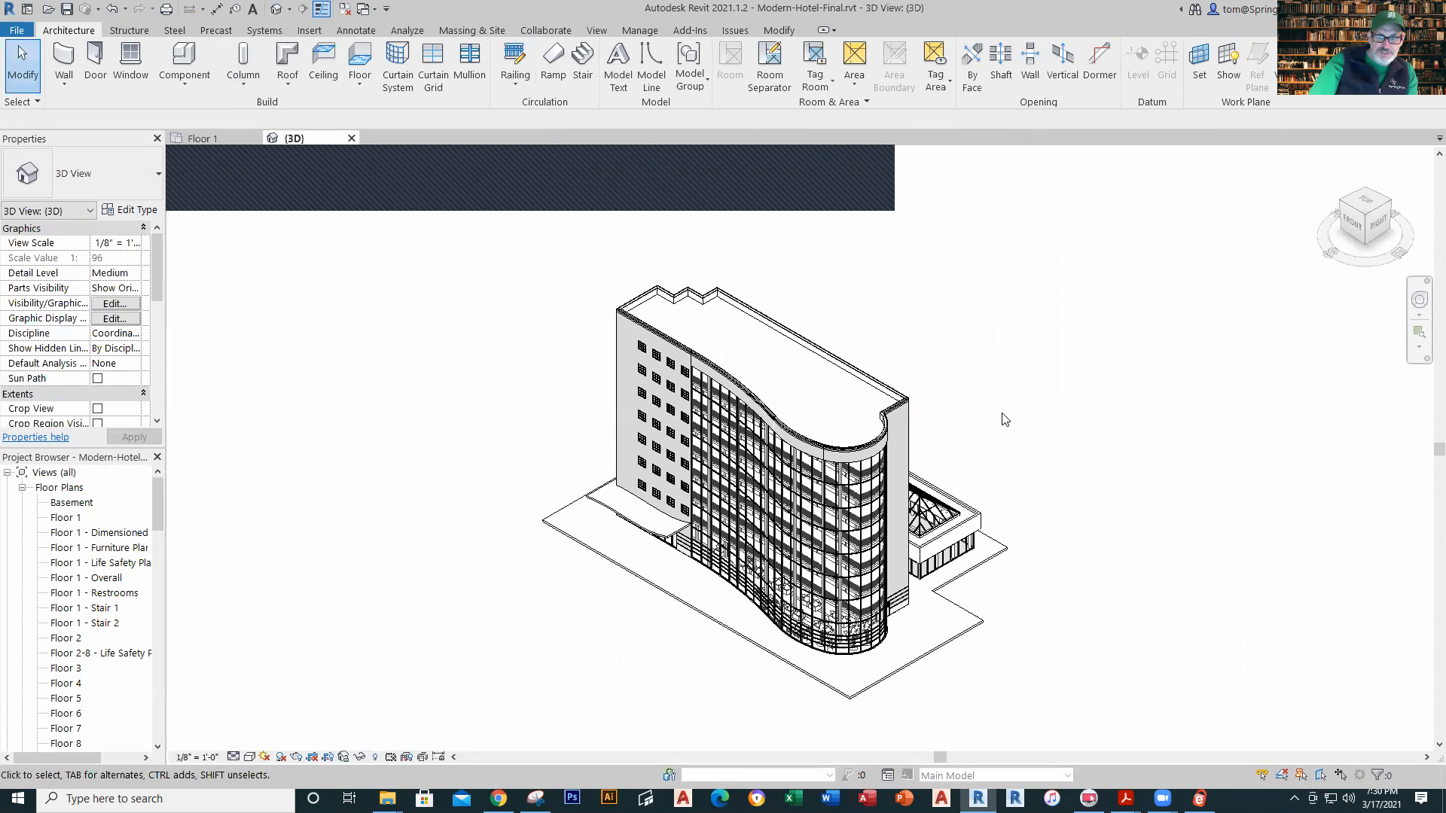
scroll(1003, 419, "up", 1)
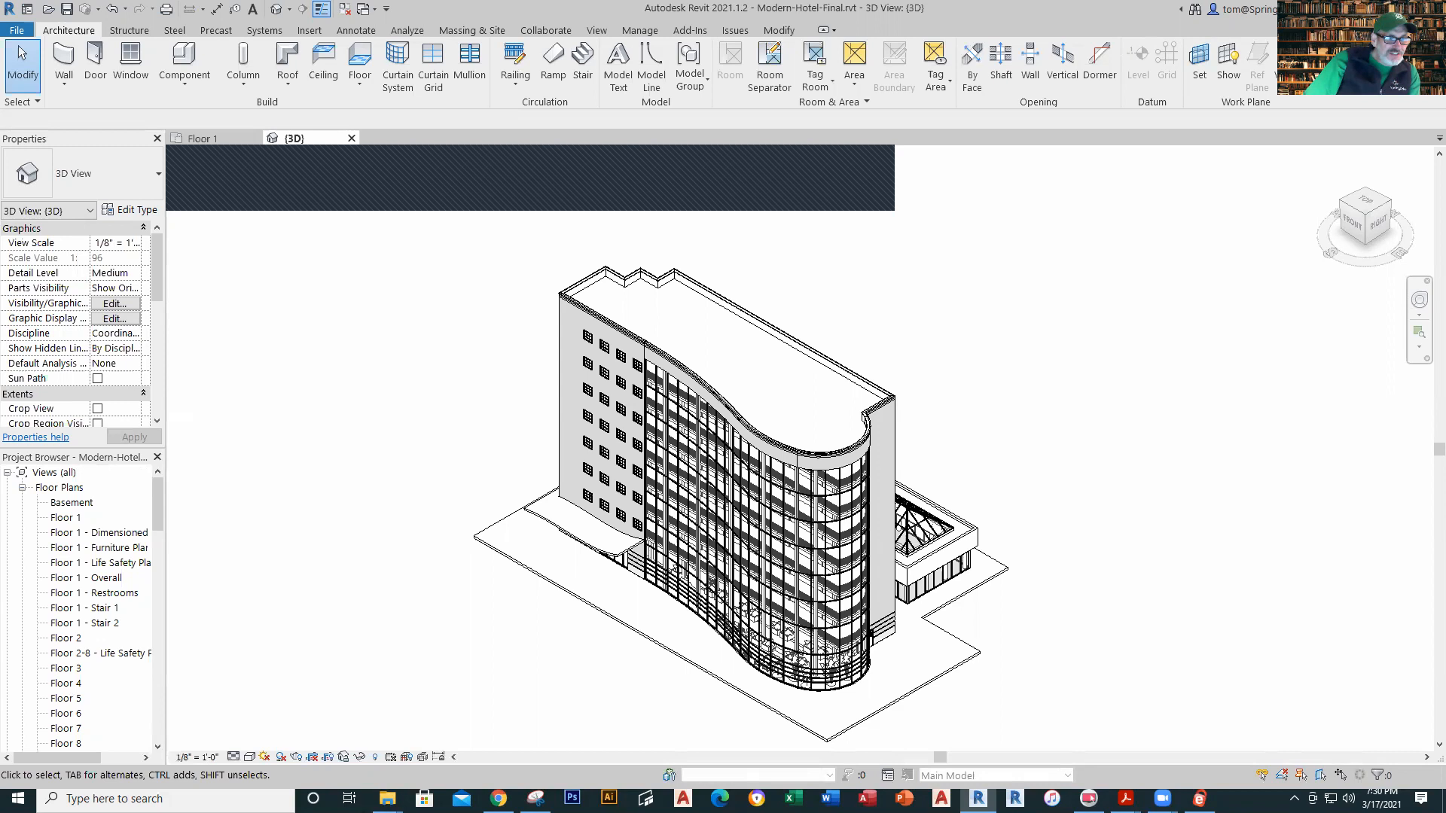
left_click_drag(159, 511, 172, 594)
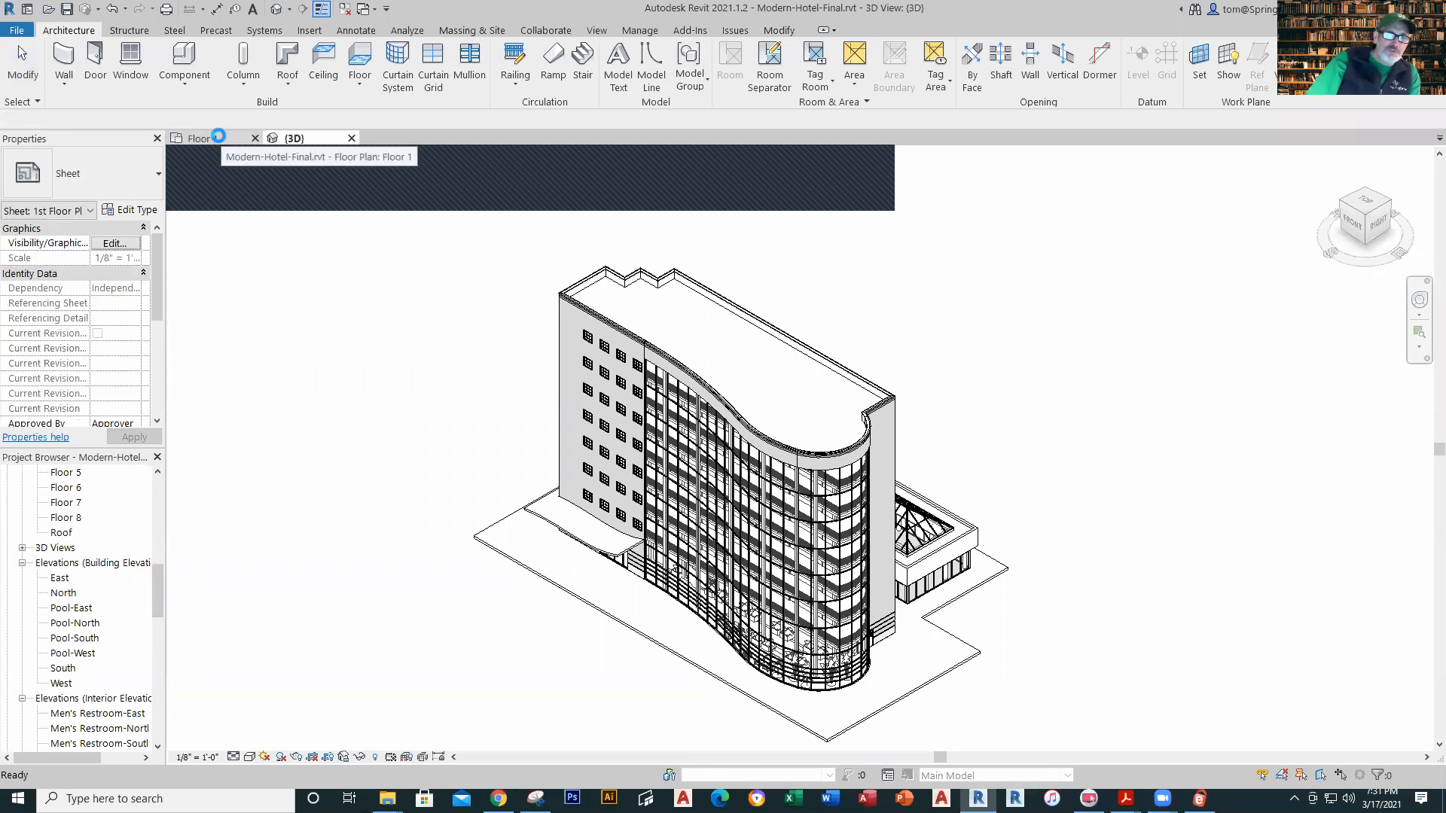
Step: Return to the Floor 1 floor plan and open the Floor 1 - Furniture Plan view
left_click(215, 138)
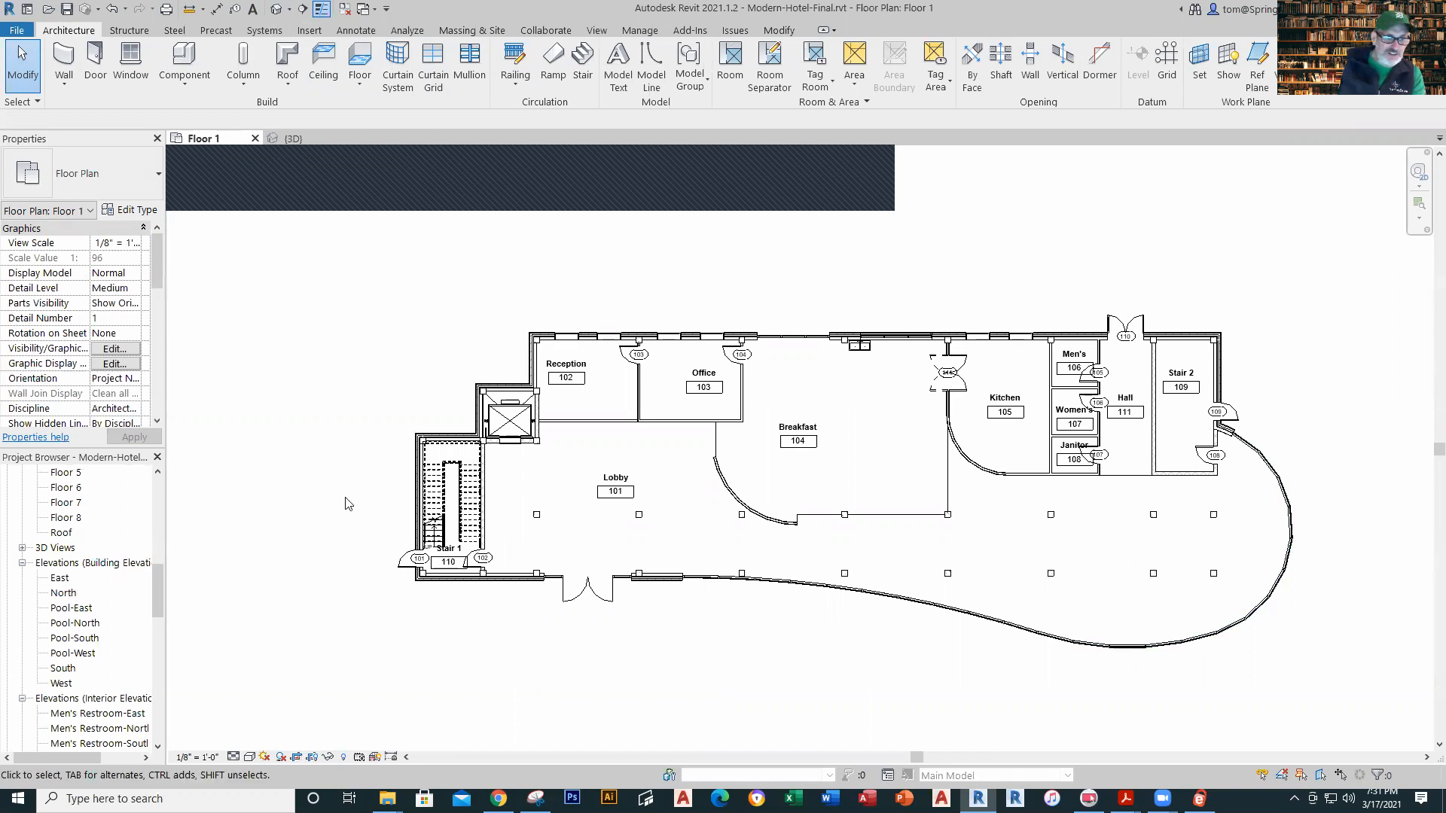
scroll(152, 574, "up", 5)
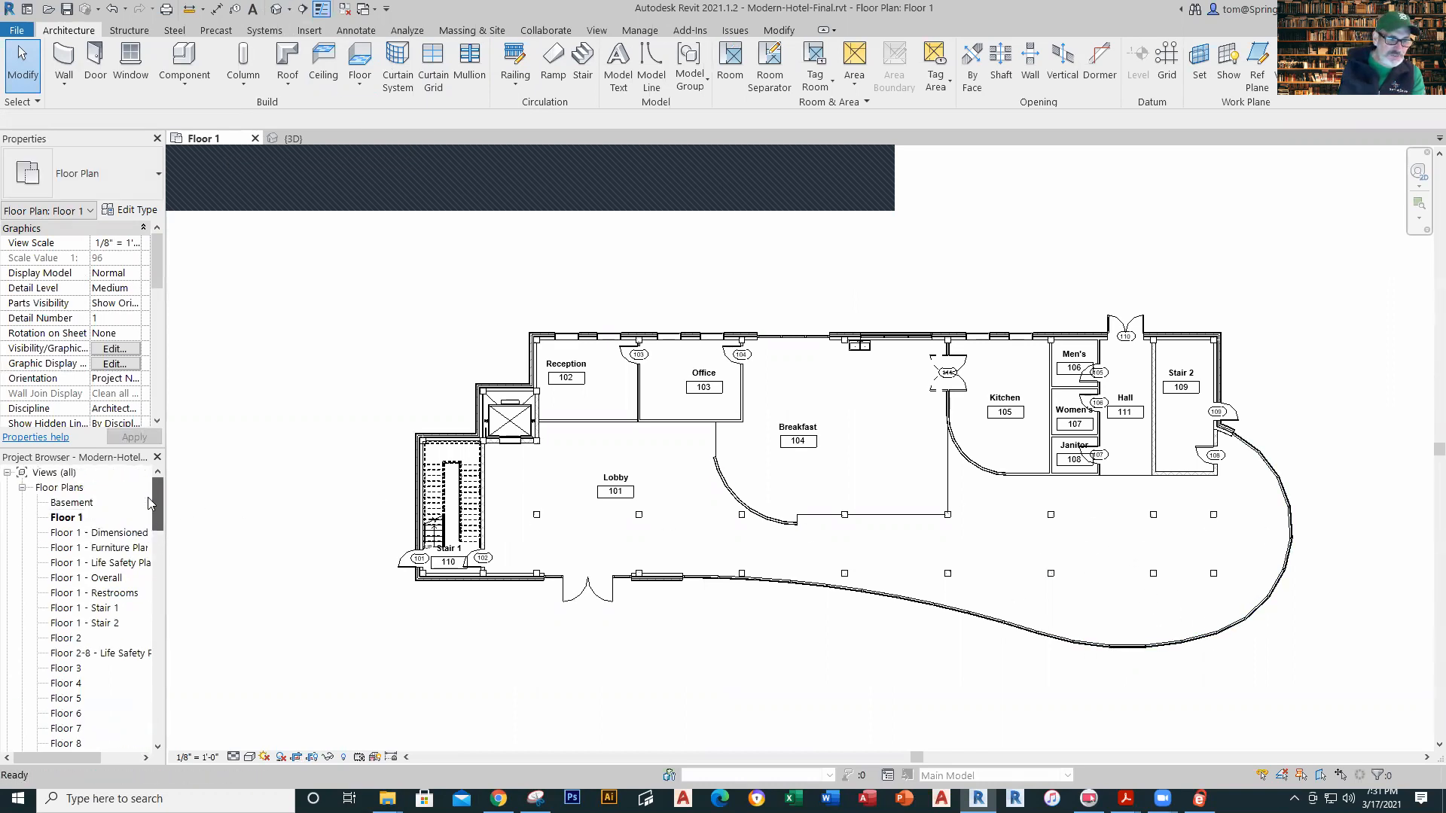
double_click(126, 548)
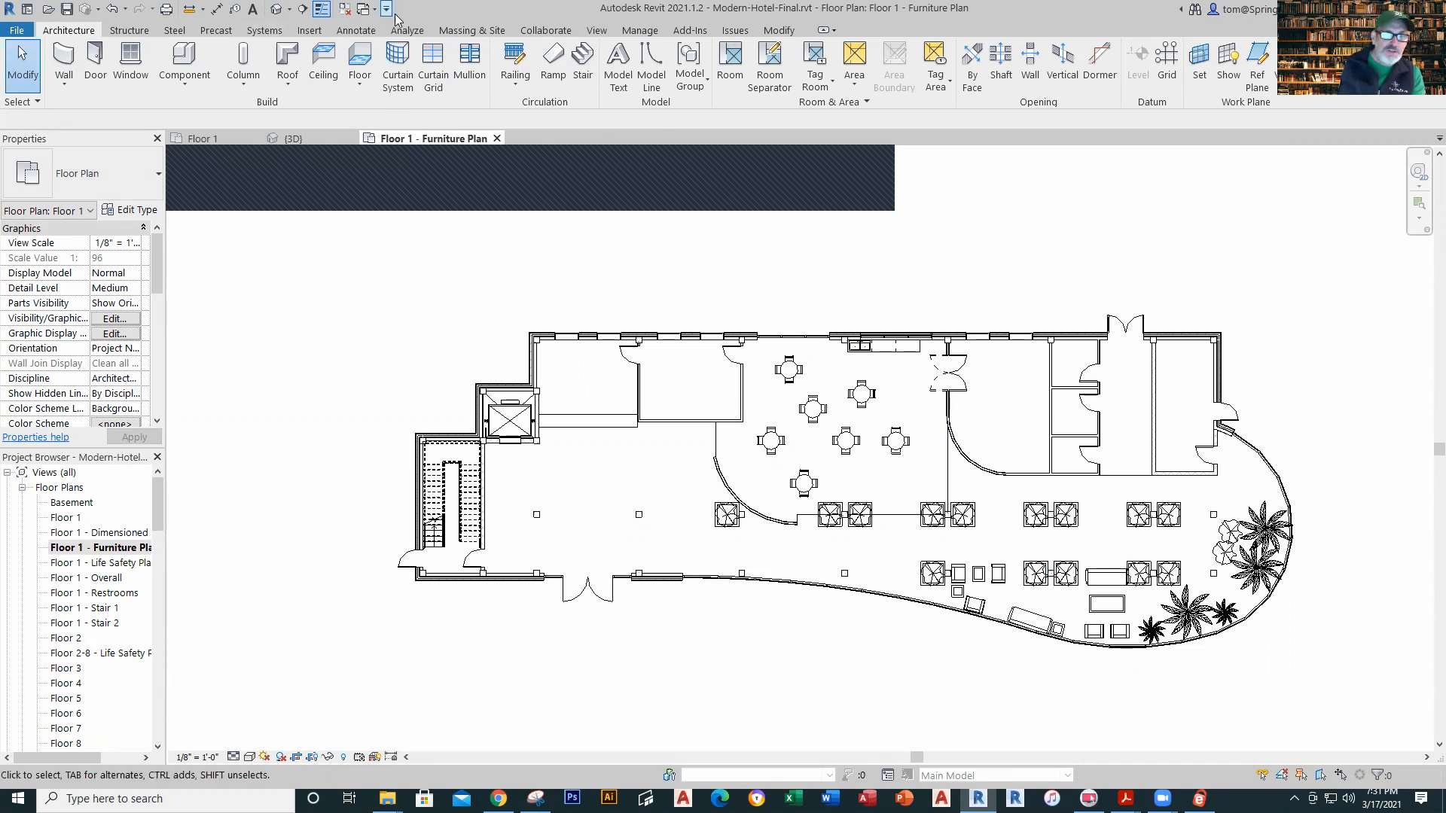
Step: Place a perspective camera in the furniture plan's breakfast area, aimed across the lounge seating to a target beyond the curved glass wall
left_click(289, 10)
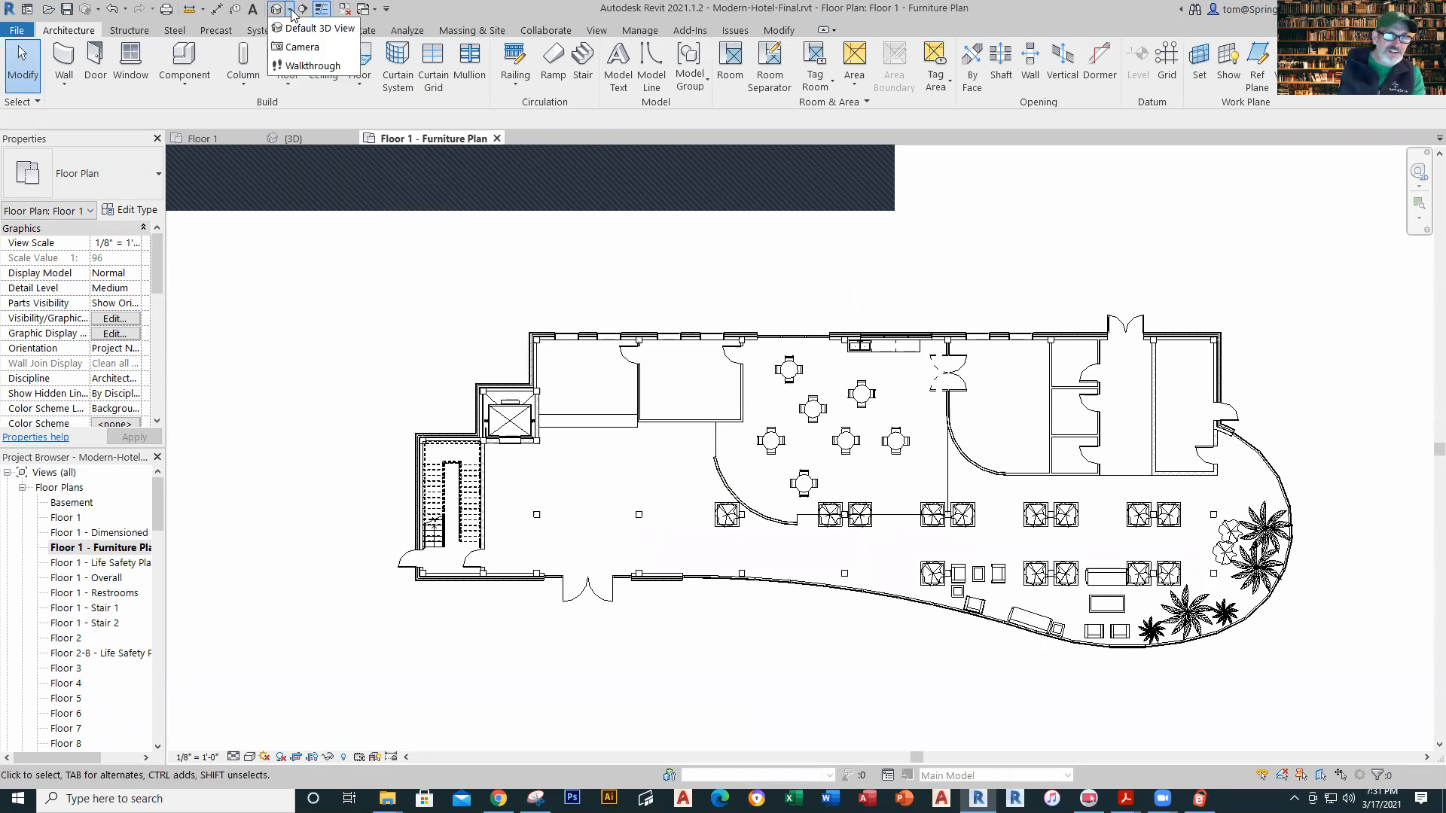
left_click(293, 47)
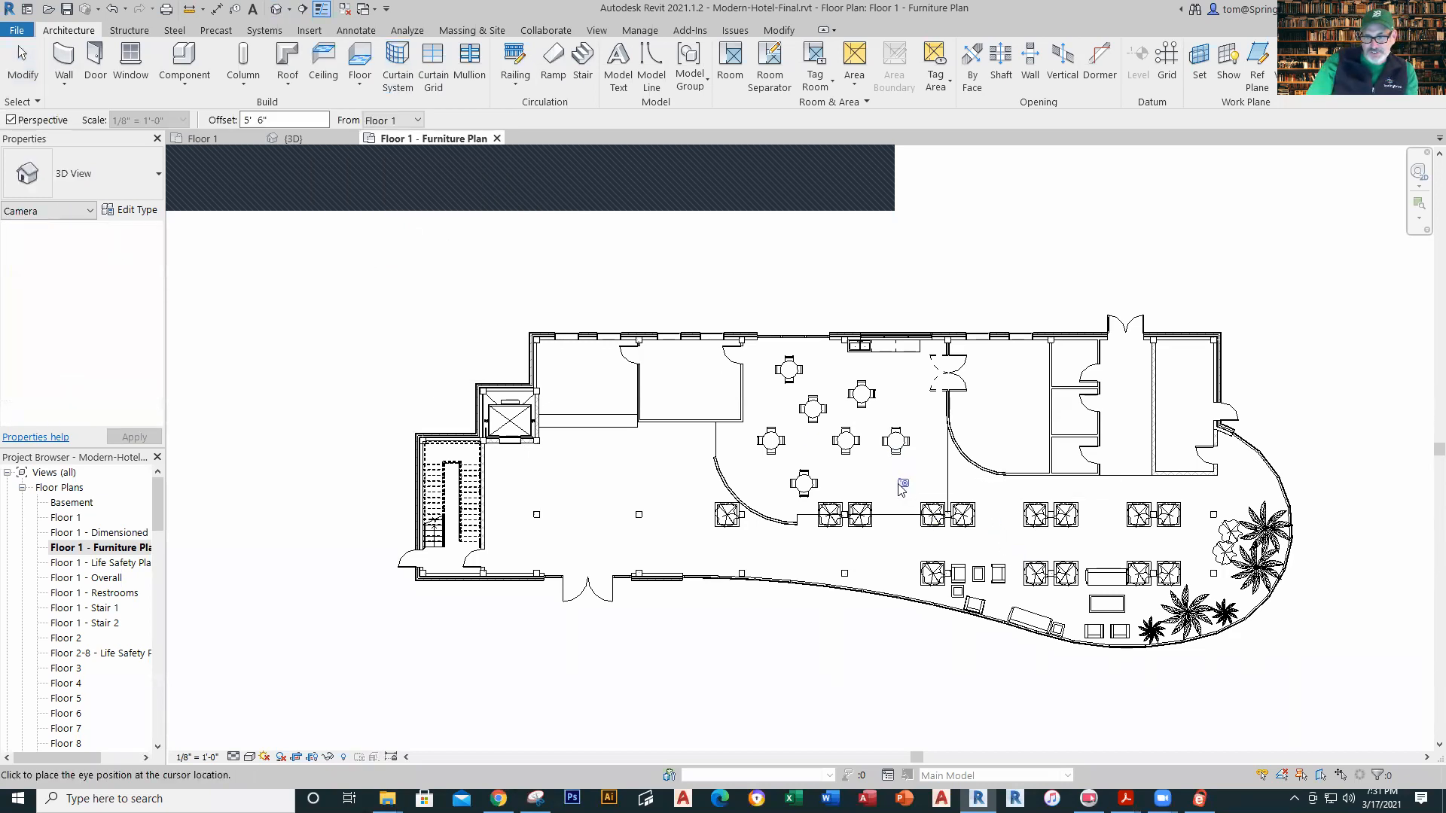
left_click(848, 473)
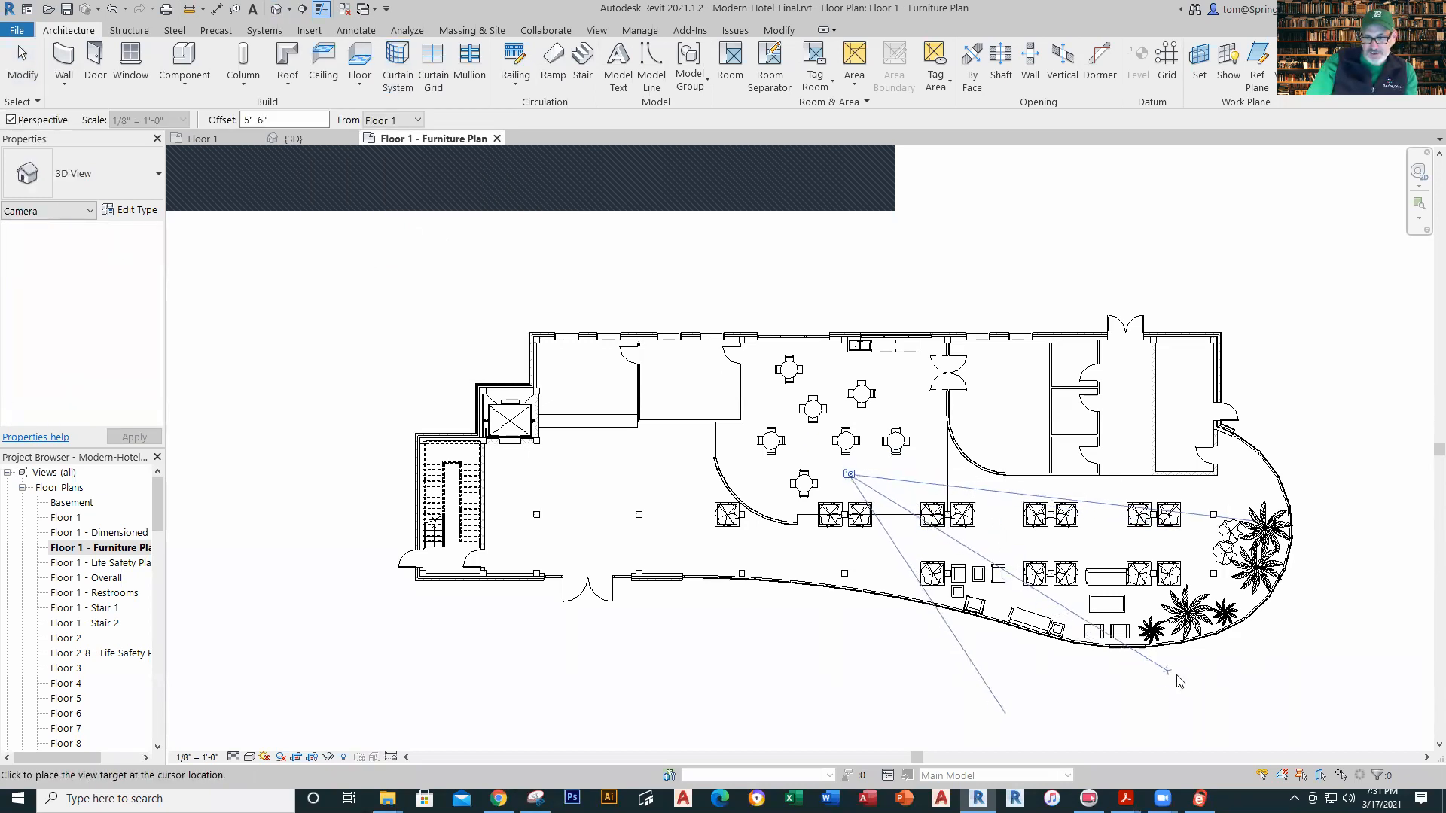
left_click(1235, 708)
scroll(1310, 626, "down", 2)
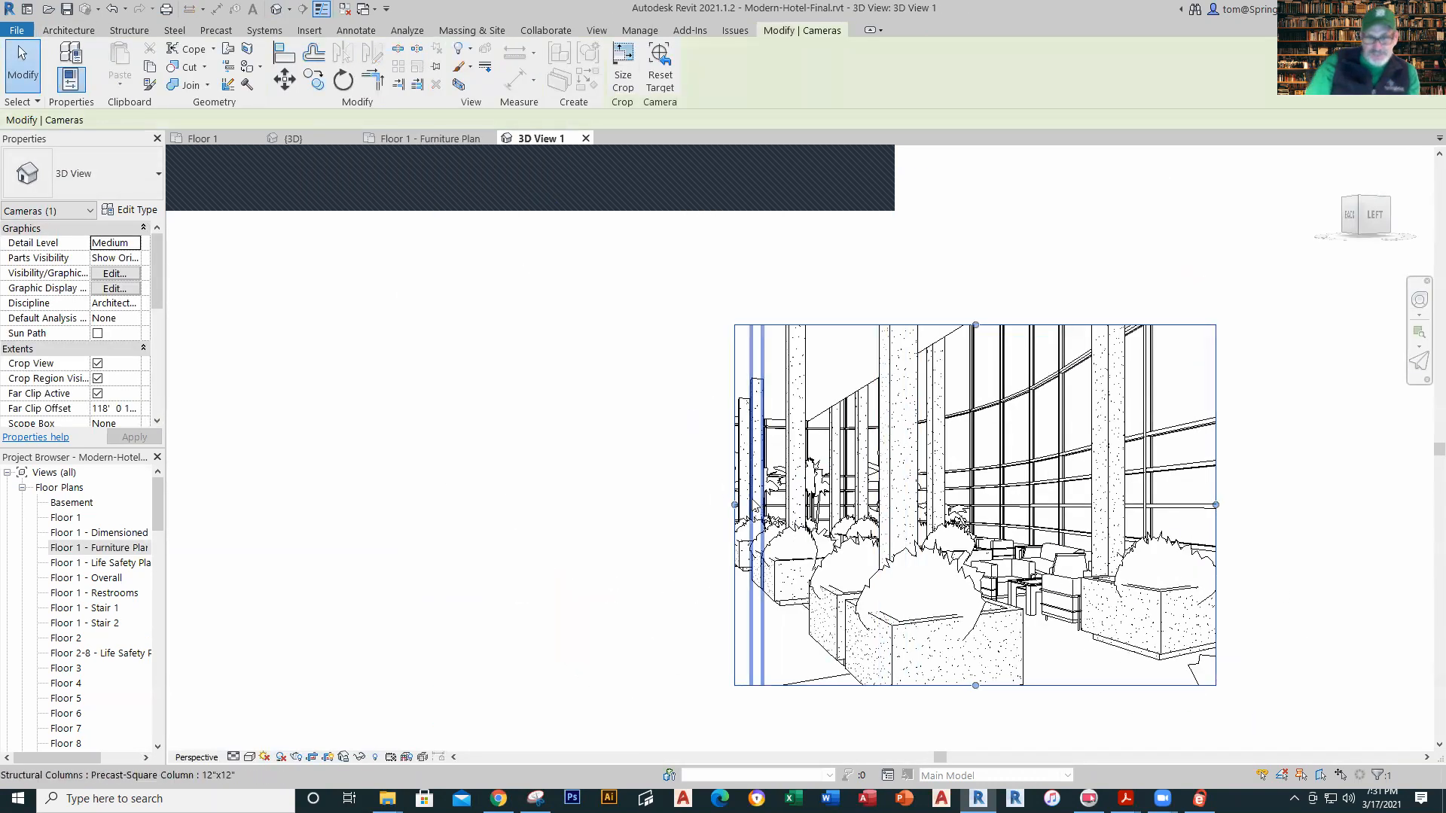
Step: Enlarge the camera view's crop region to the left and upward to show more of the interior, and deselect it
left_click_drag(734, 504, 381, 485)
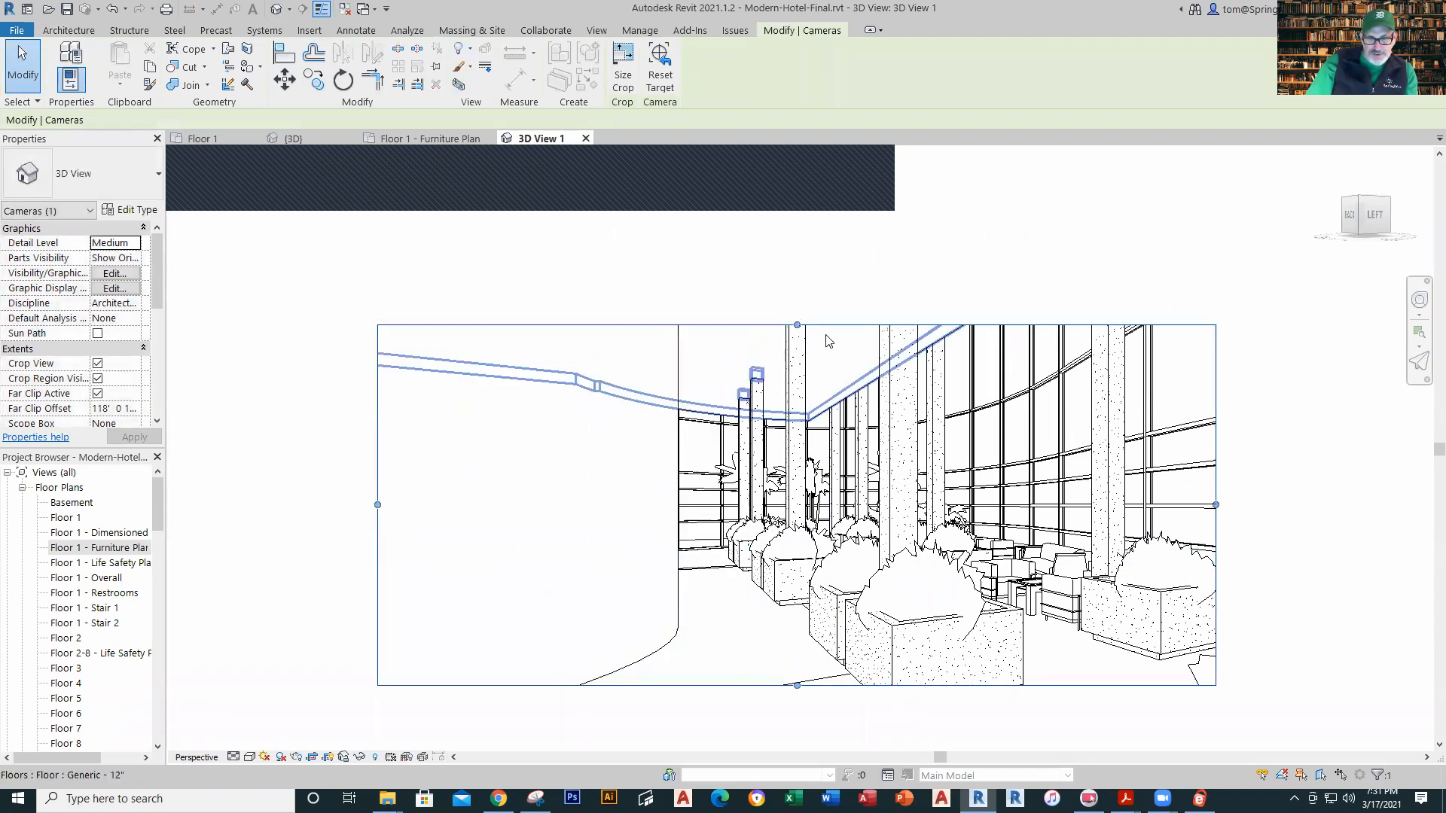
left_click_drag(800, 327, 889, 147)
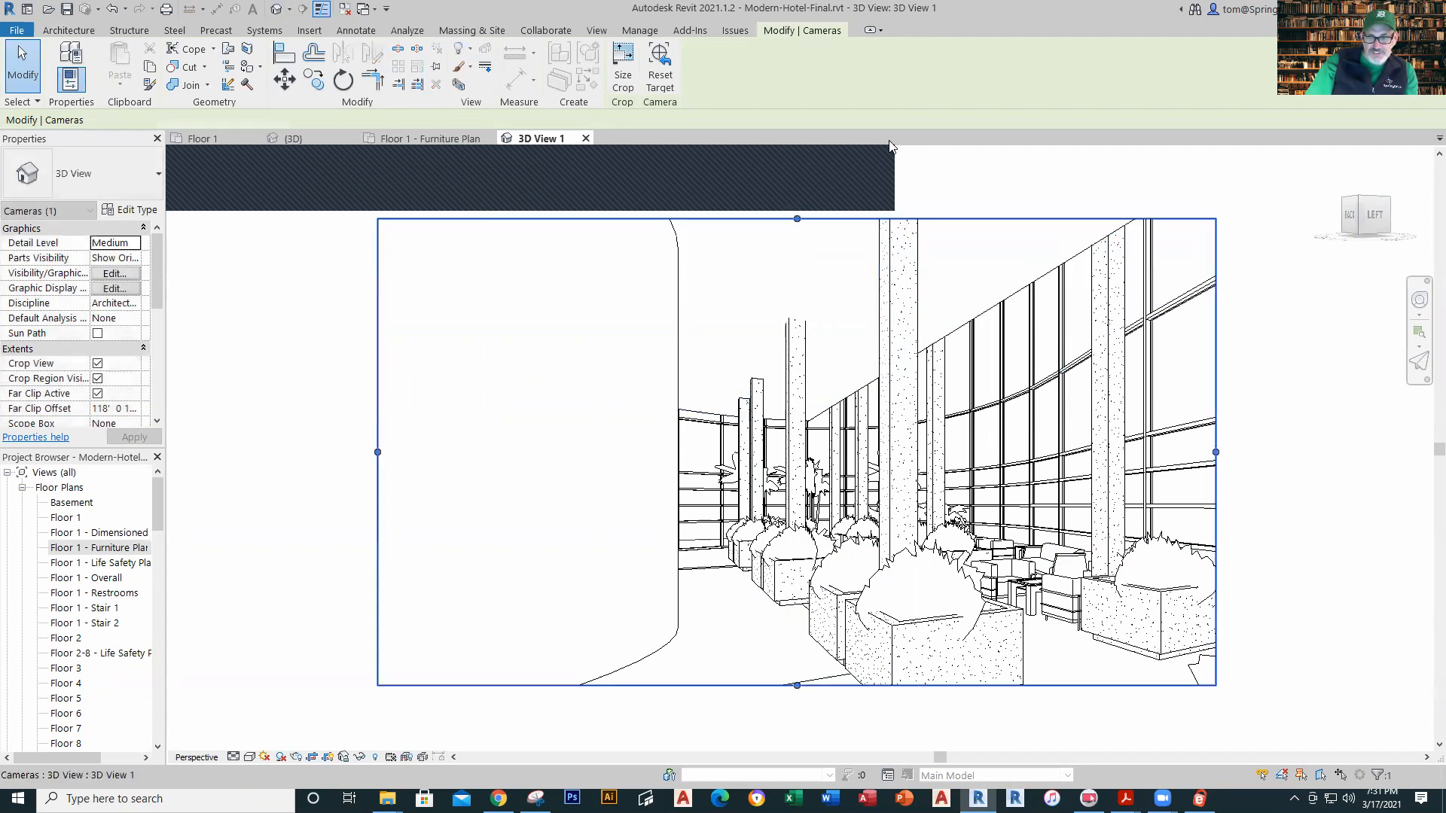
left_click(1284, 350)
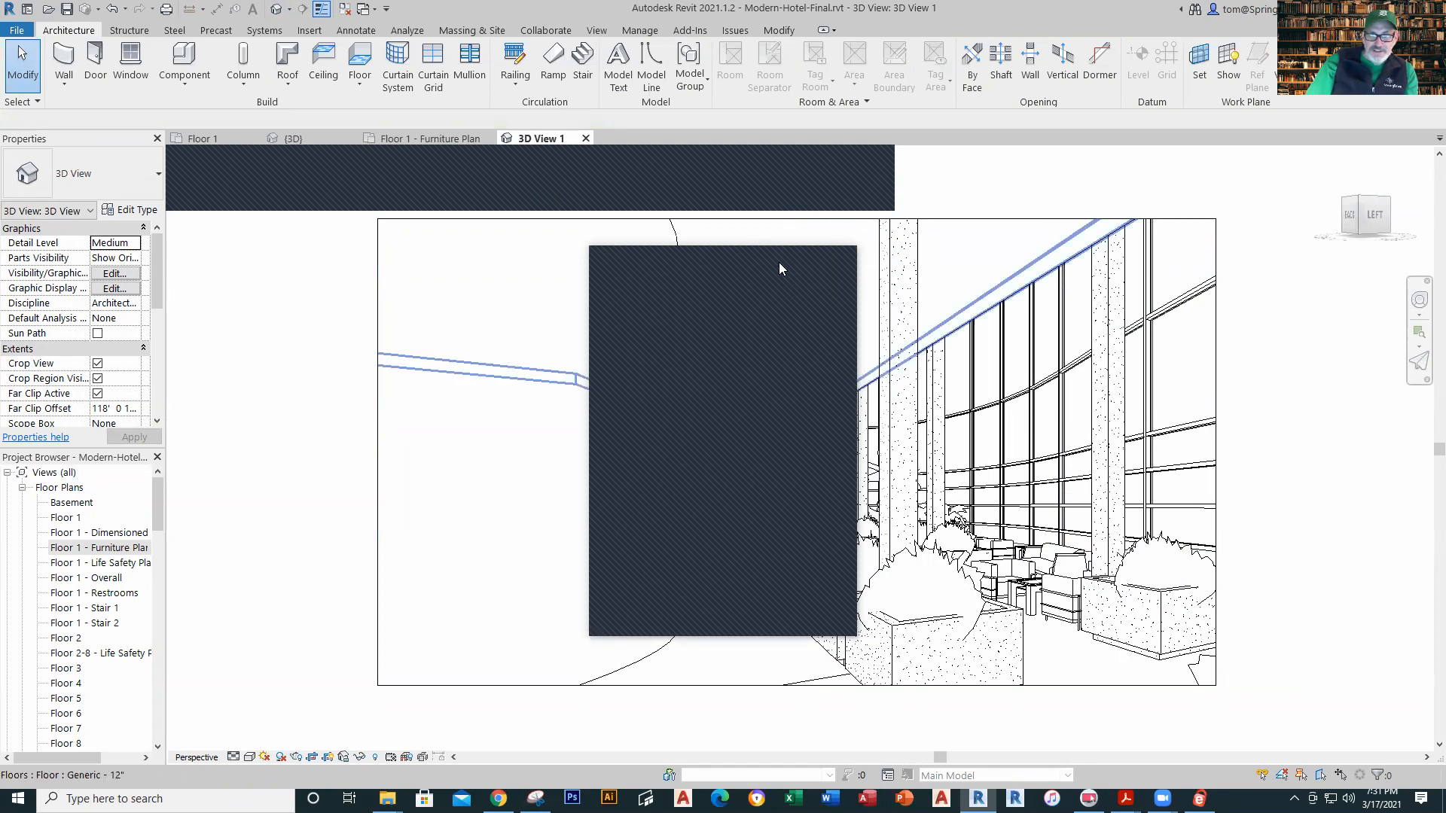
Step: Hide the structural columns category in the lounge camera view
right_click(900, 291)
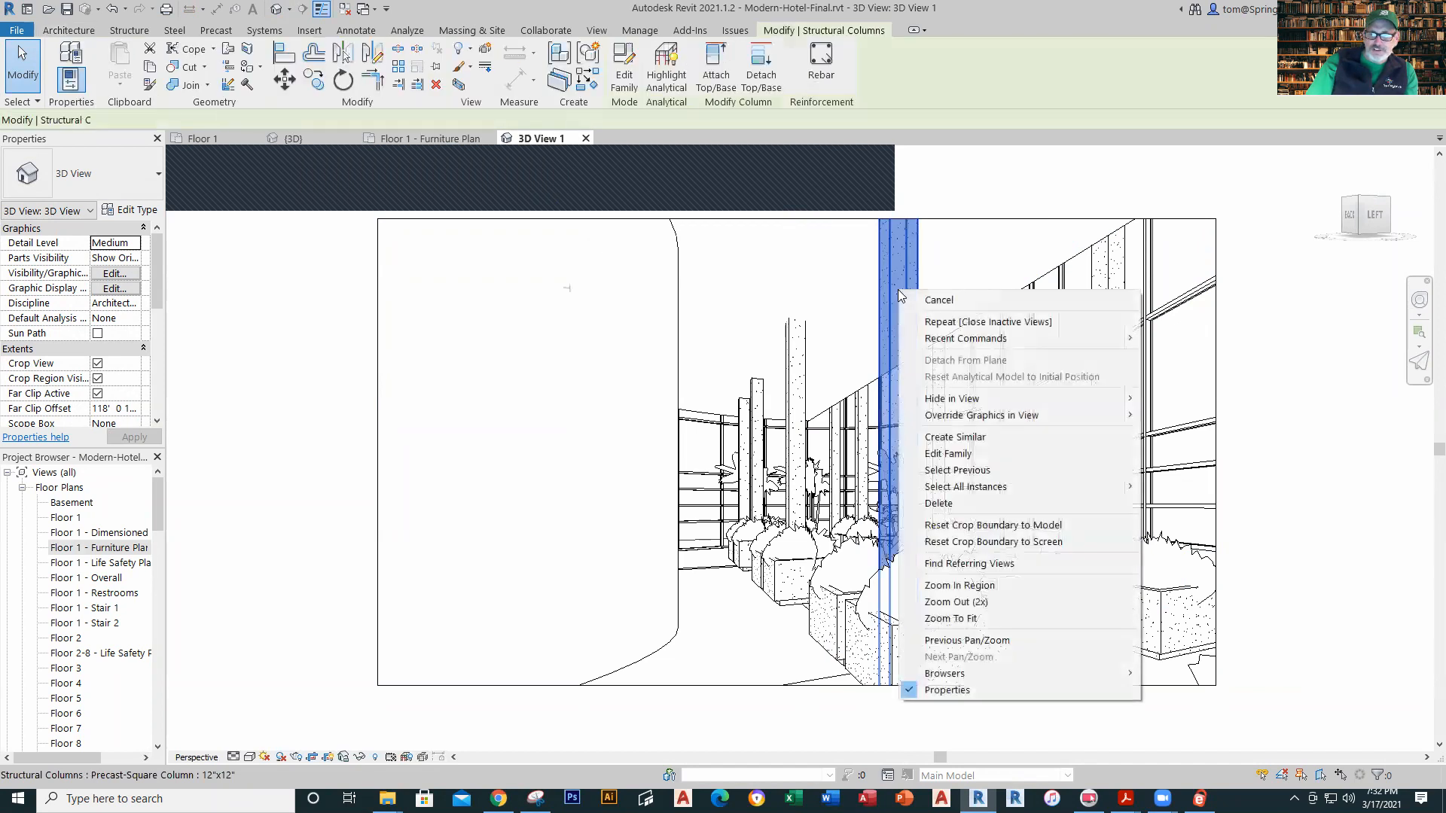
mouse_move(950, 400)
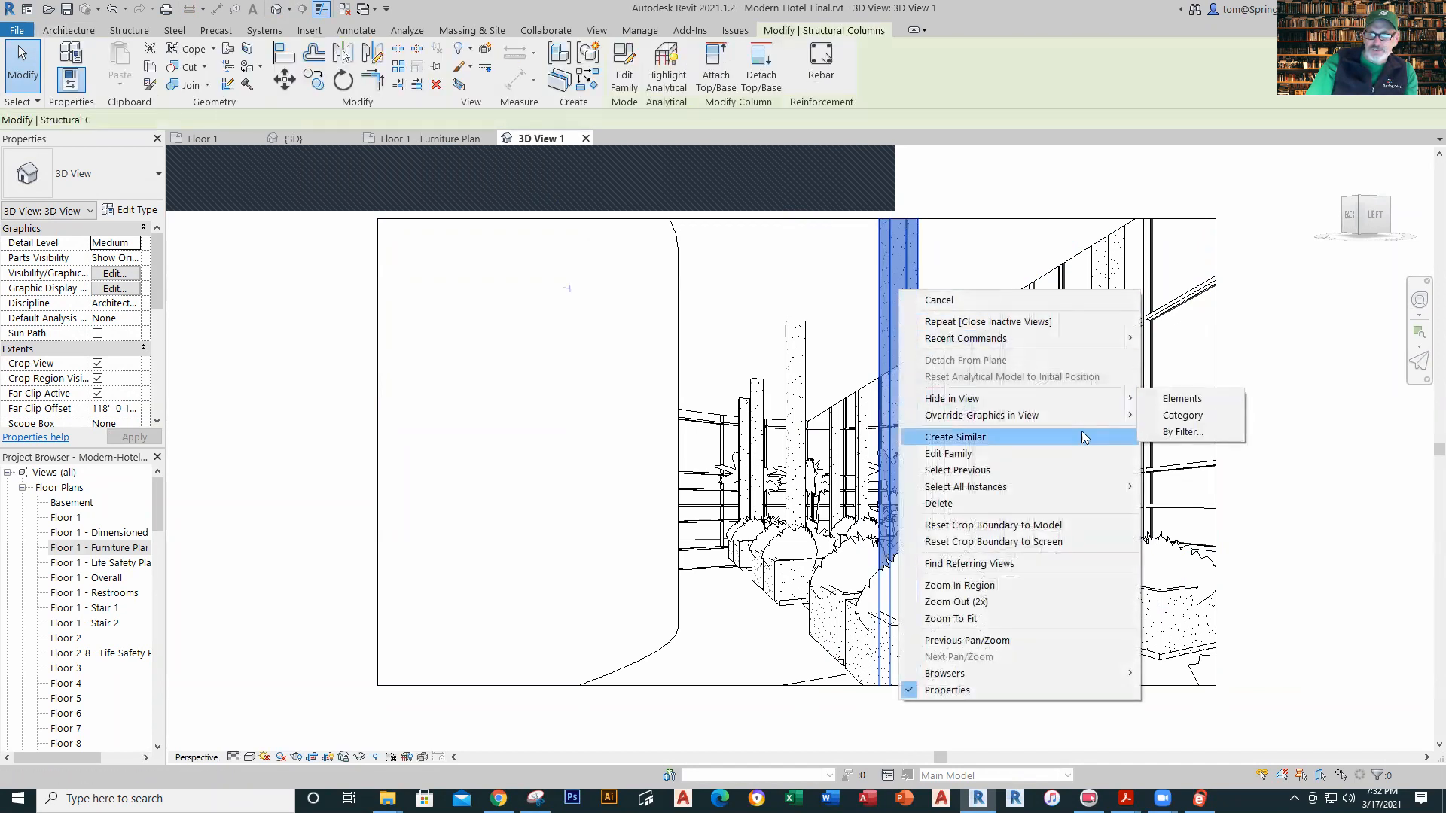
left_click(1226, 421)
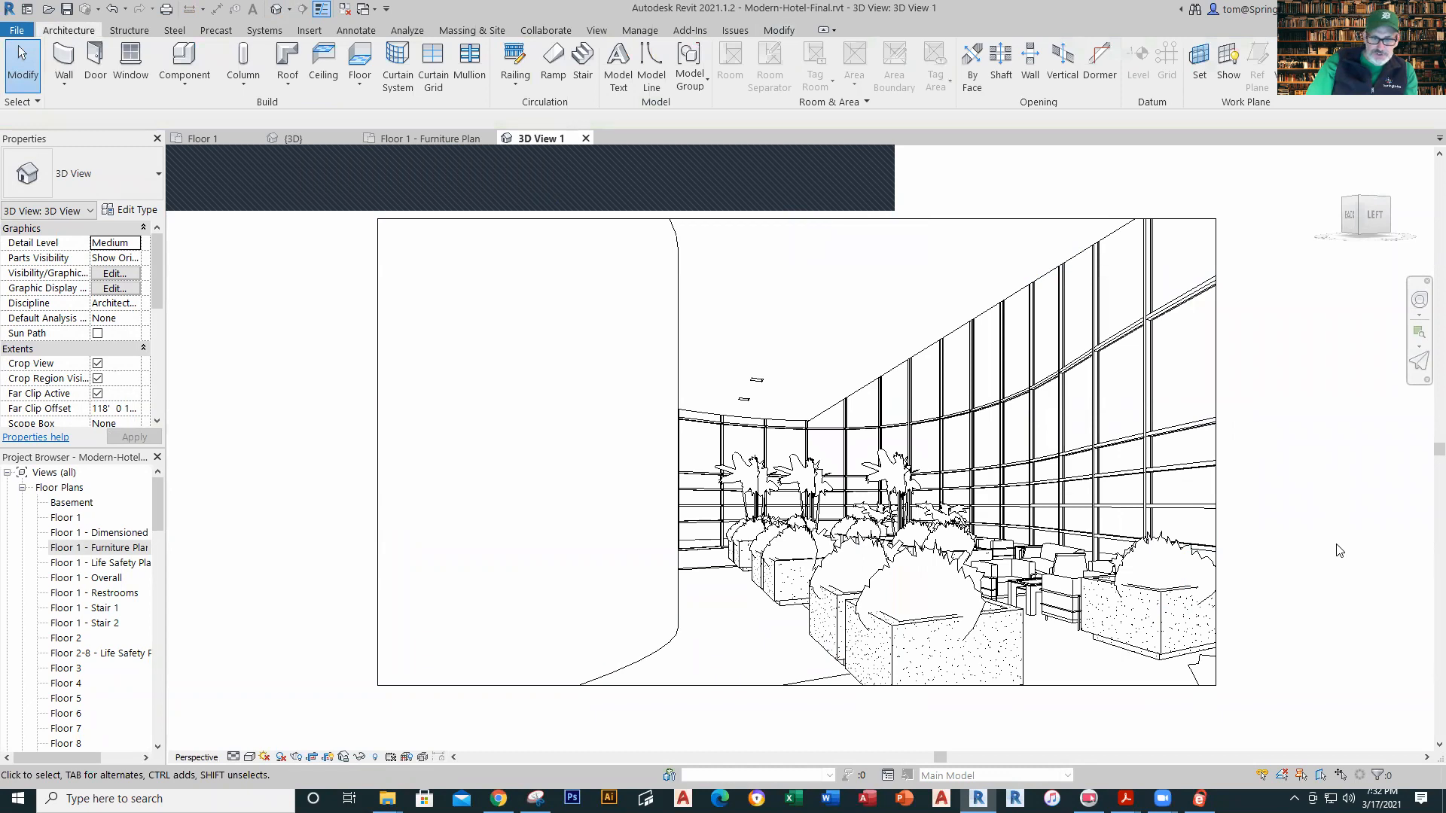
Step: Set the lounge camera view's visual style to Realistic and view the whole image
left_click(254, 756)
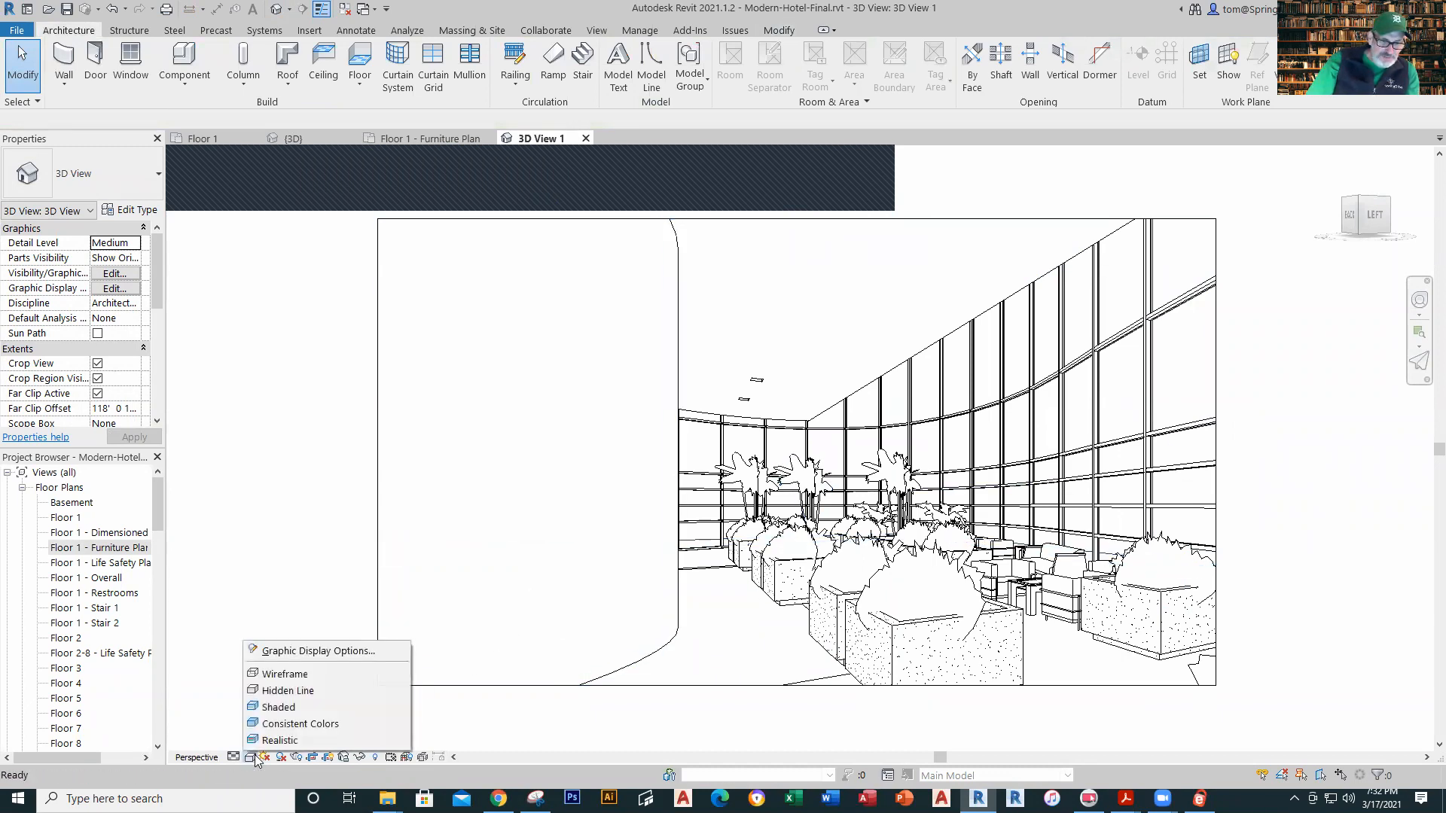
left_click(310, 741)
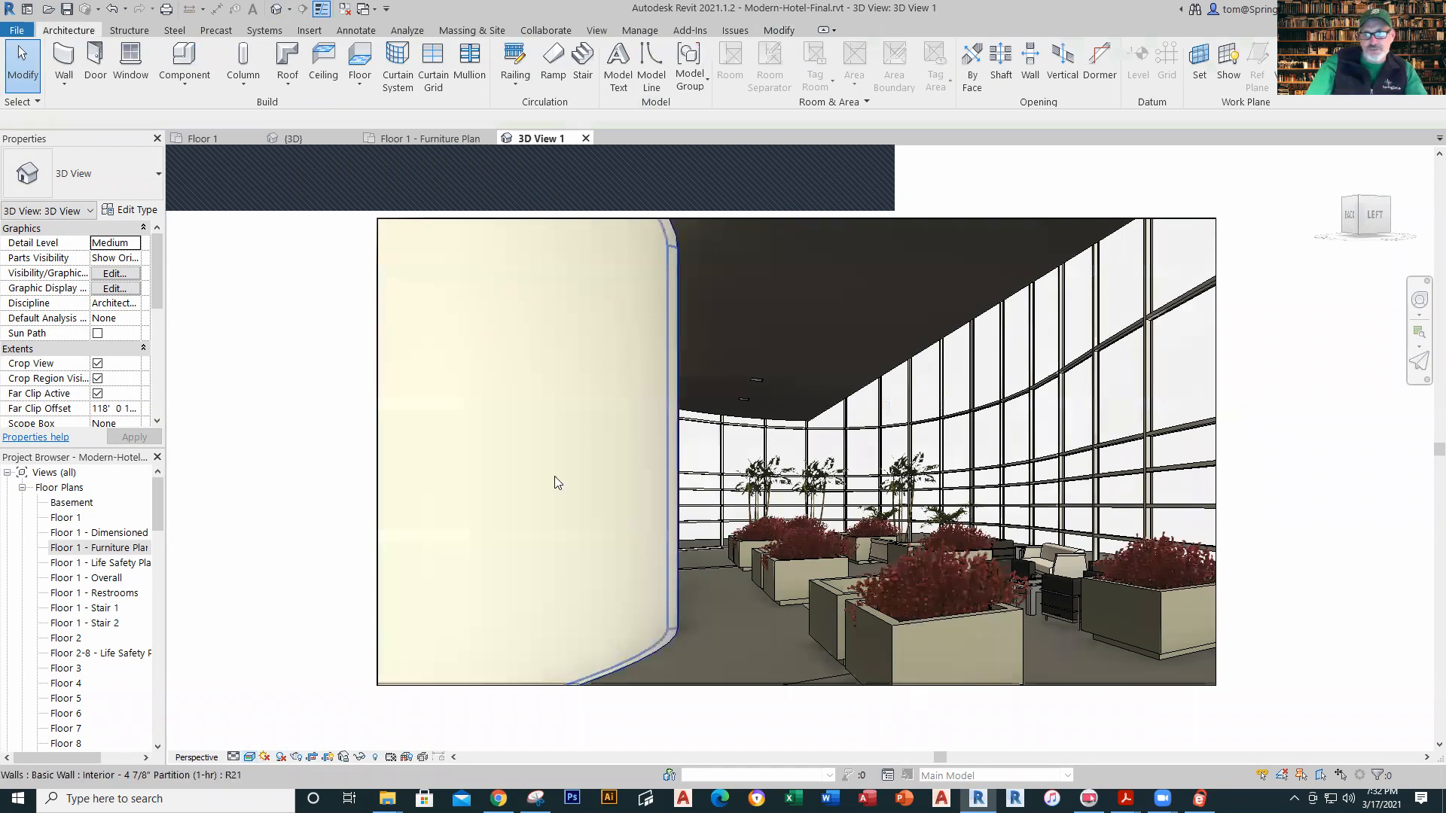
left_click(876, 165)
left_click(884, 200)
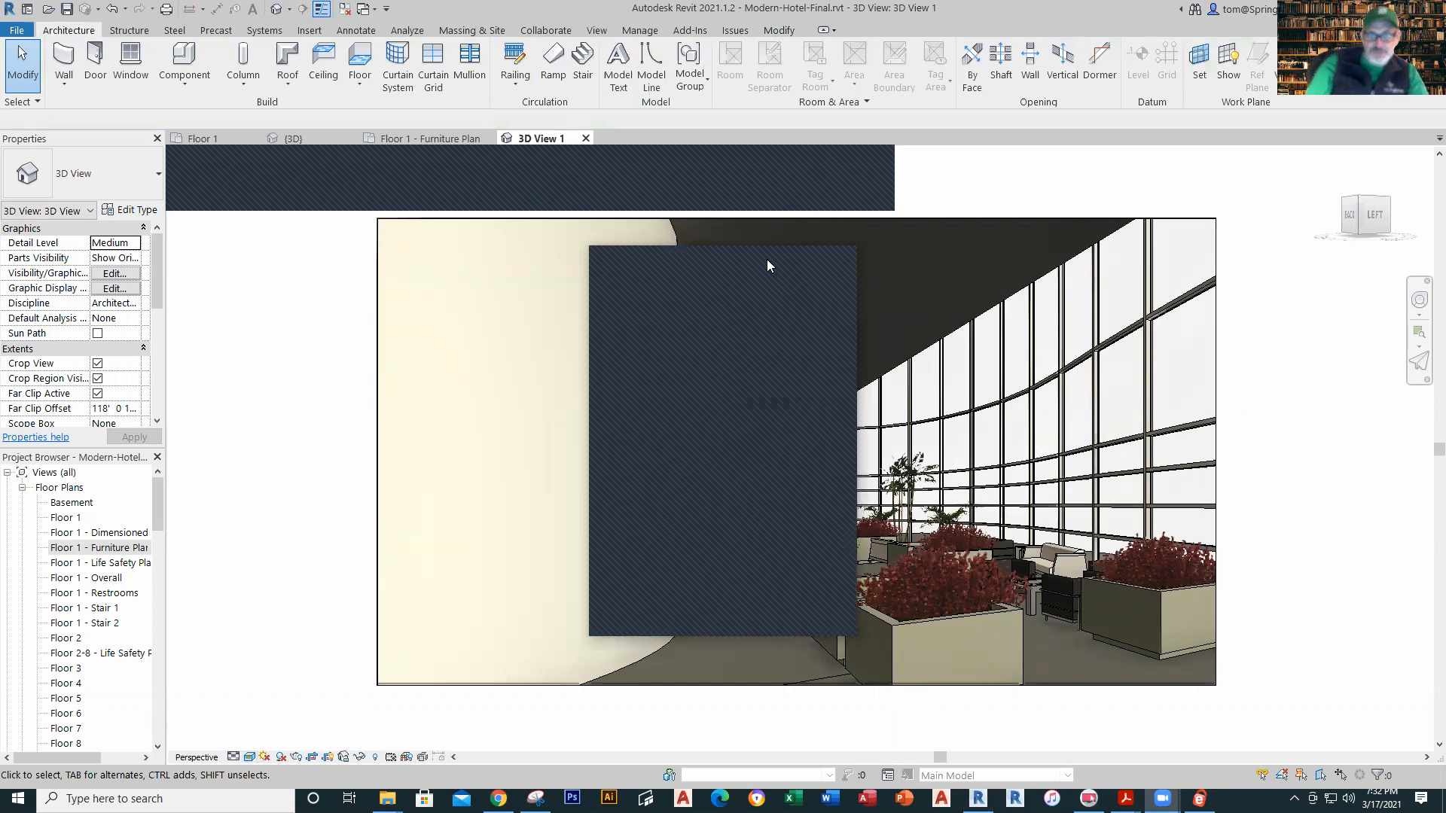
left_click_drag(766, 259, 1420, 403)
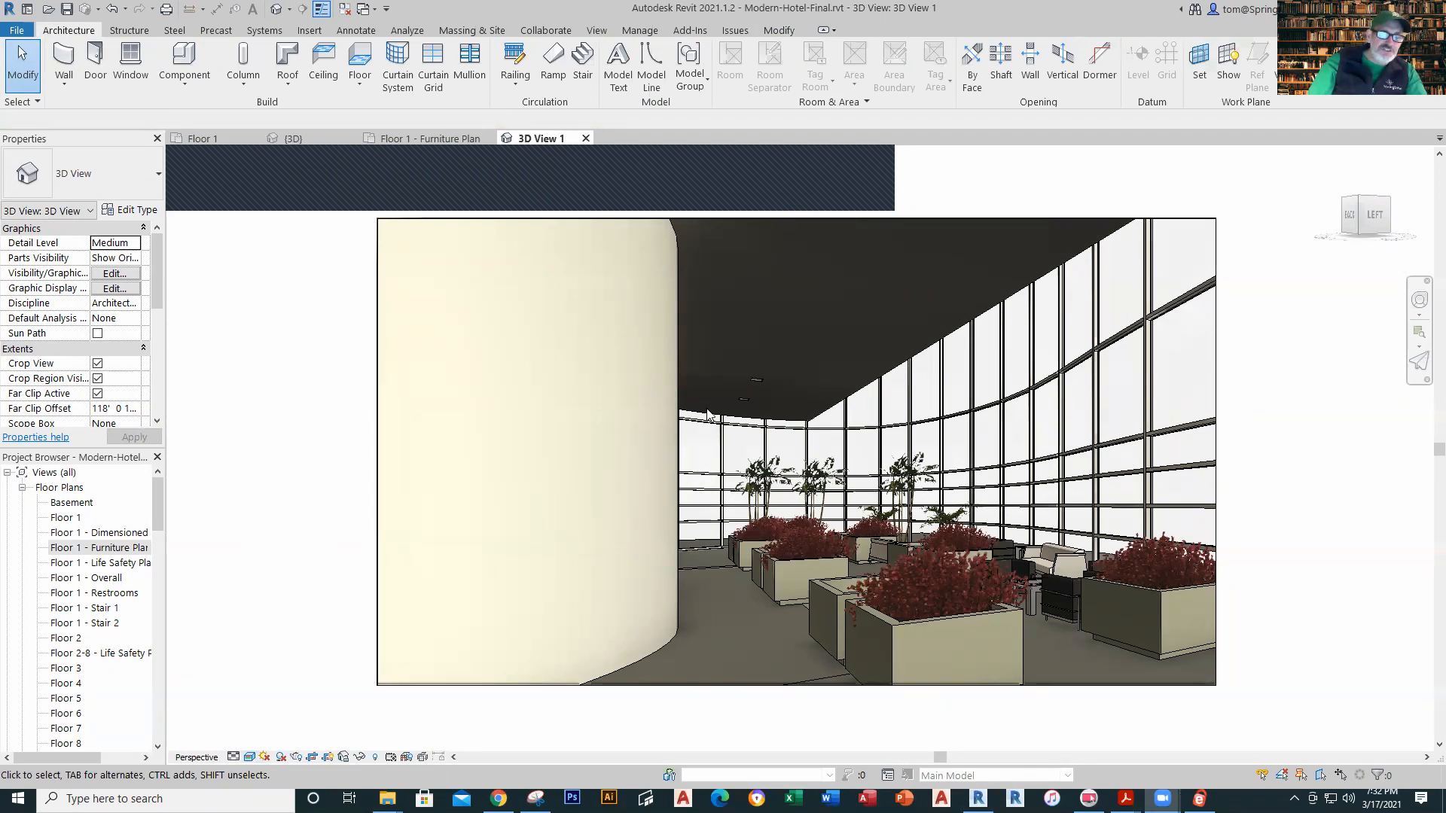
scroll(708, 415, "down", 2)
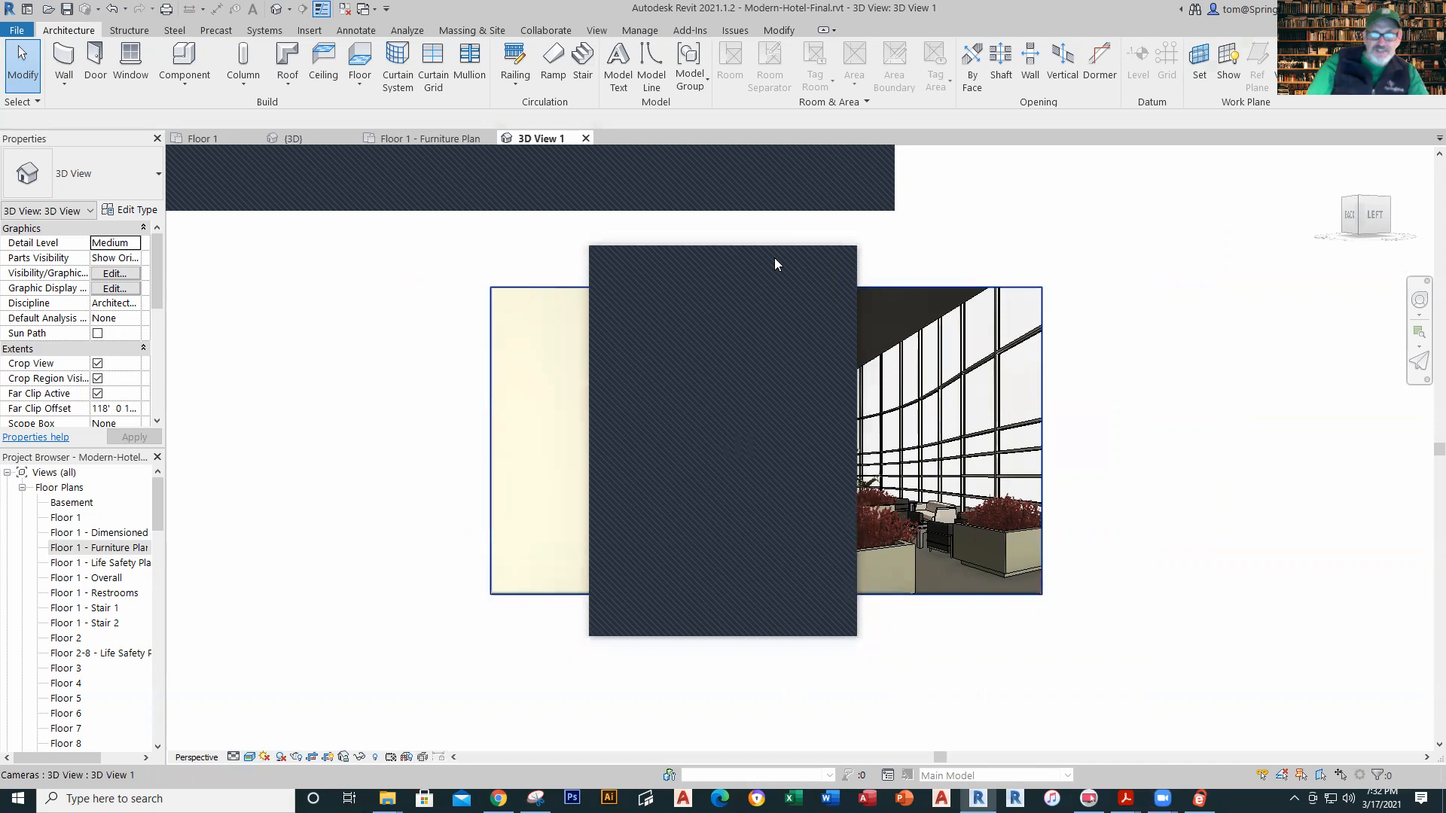
Step: Return to the Floor 1 - Furniture Plan view and show its crop region
left_click_drag(156, 506, 188, 535)
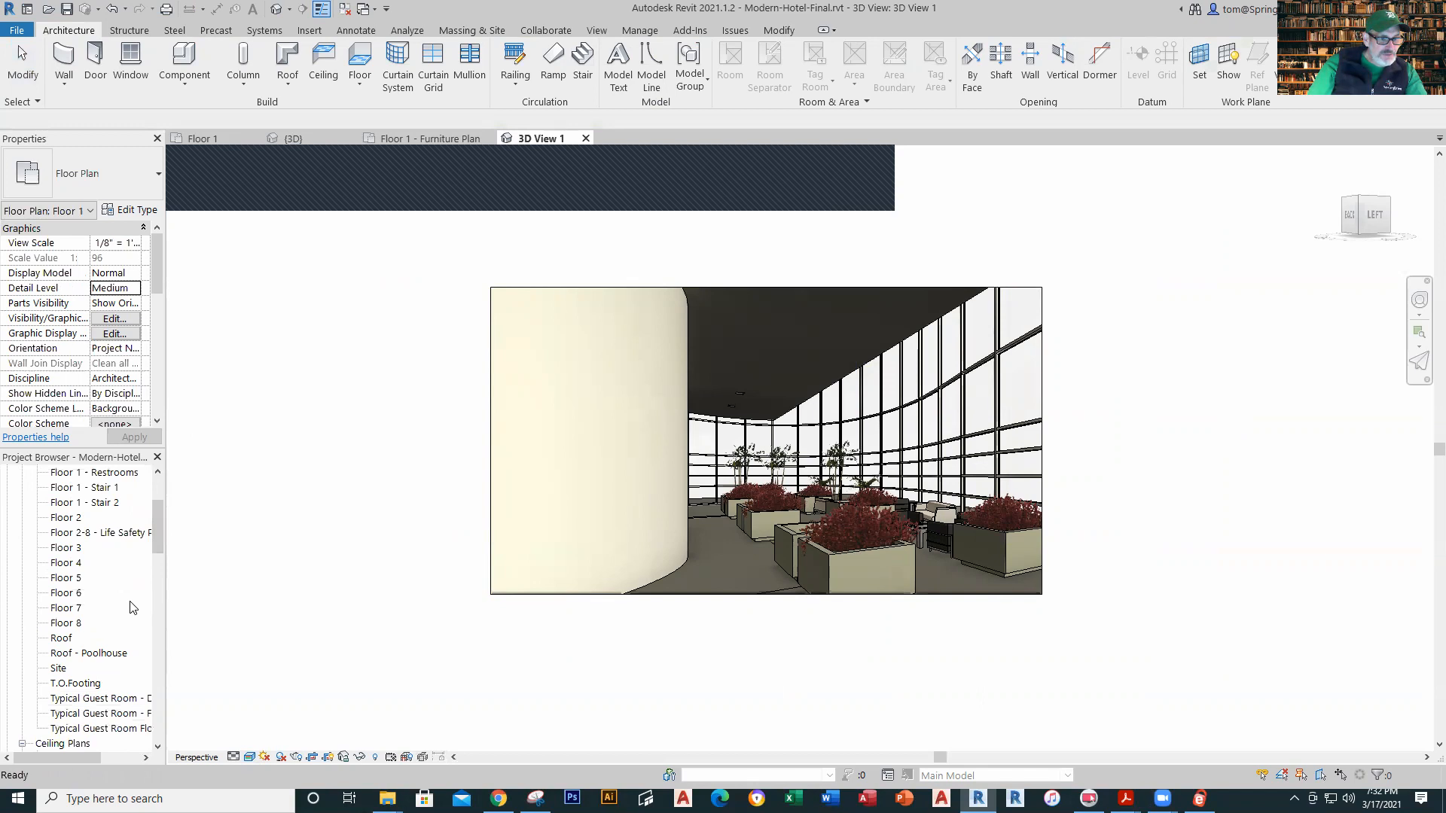
scroll(113, 610, "up", 4)
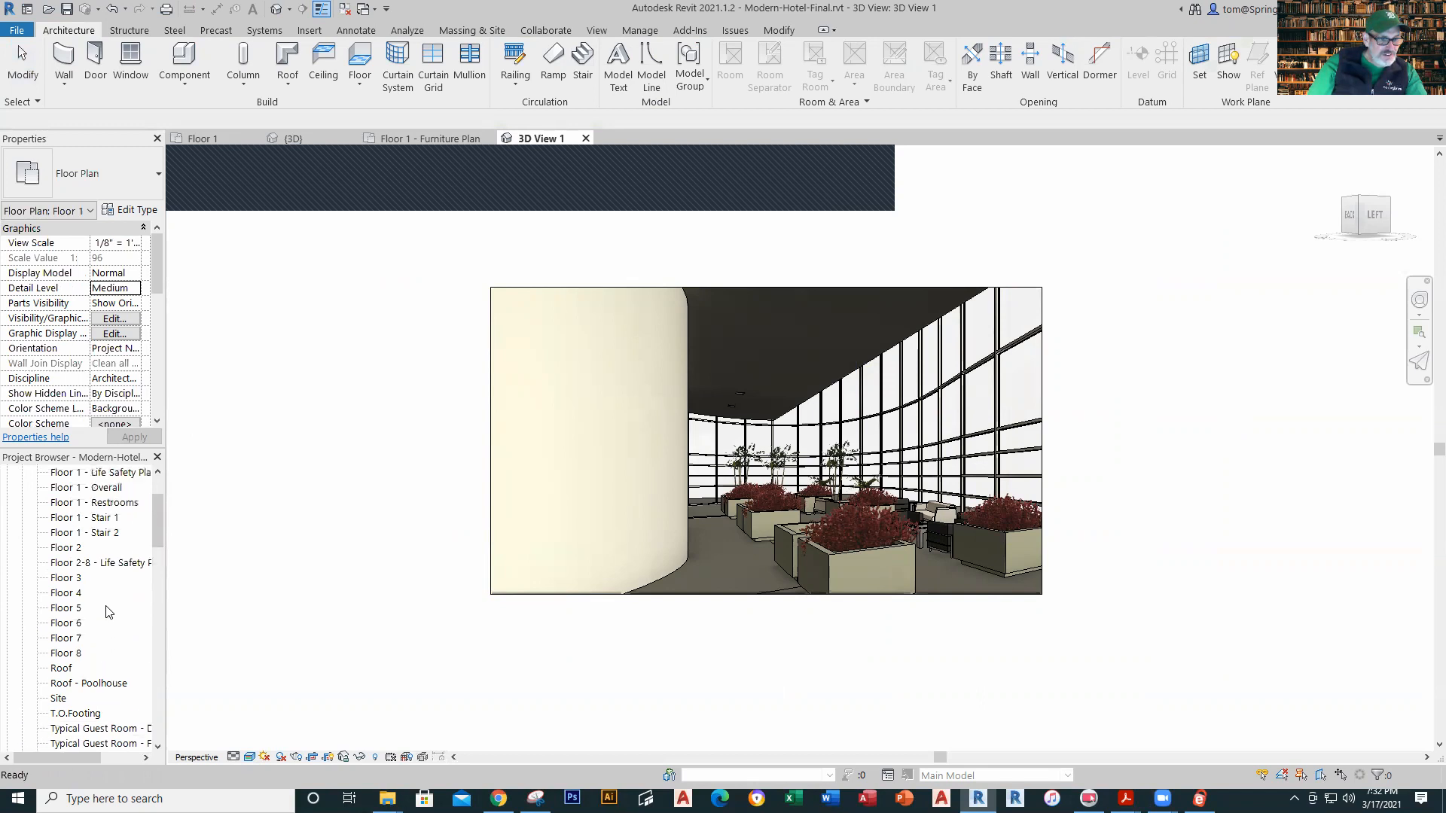
scroll(108, 611, "up", 4)
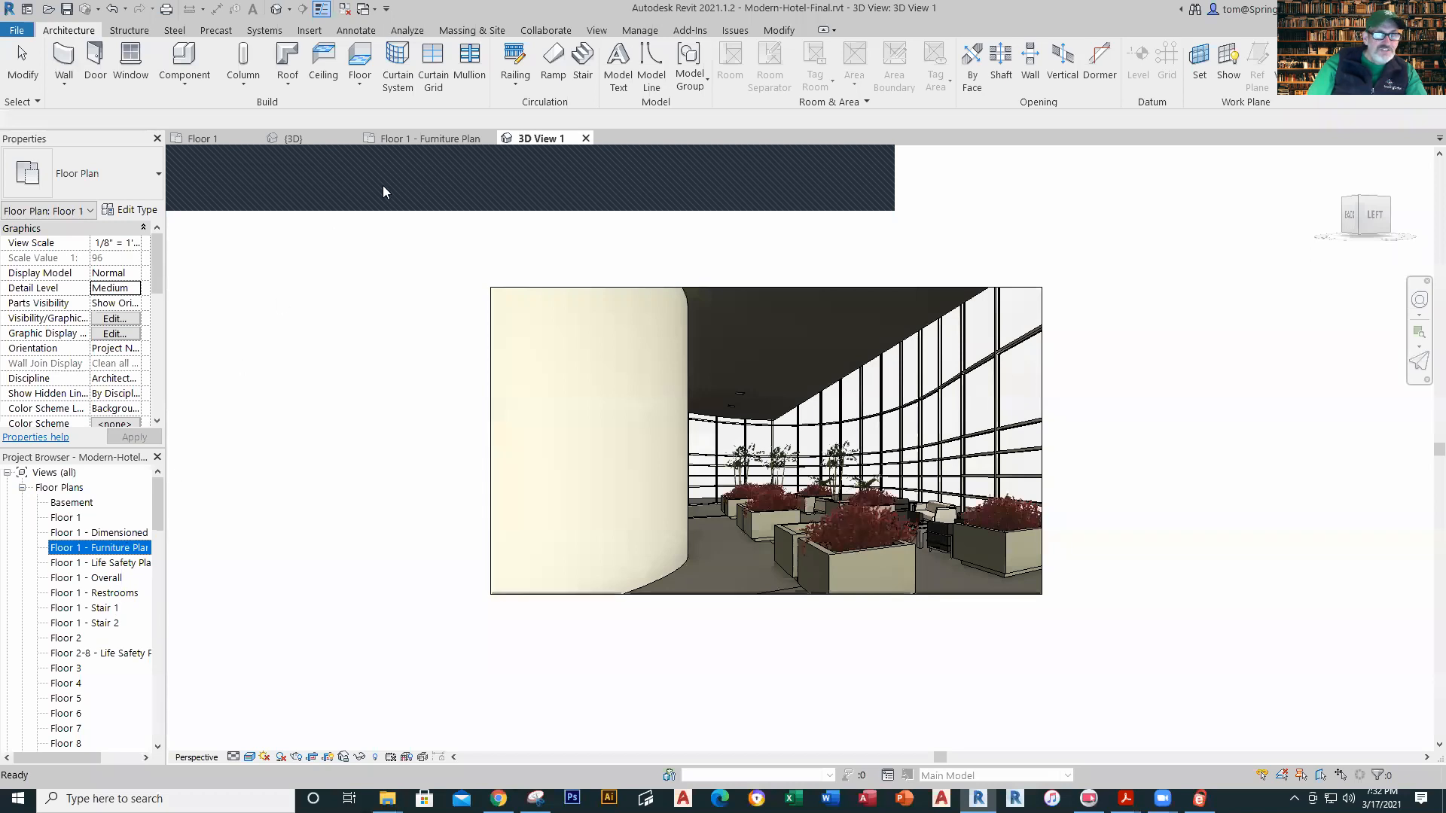
left_click(394, 140)
scroll(659, 248, "down", 3)
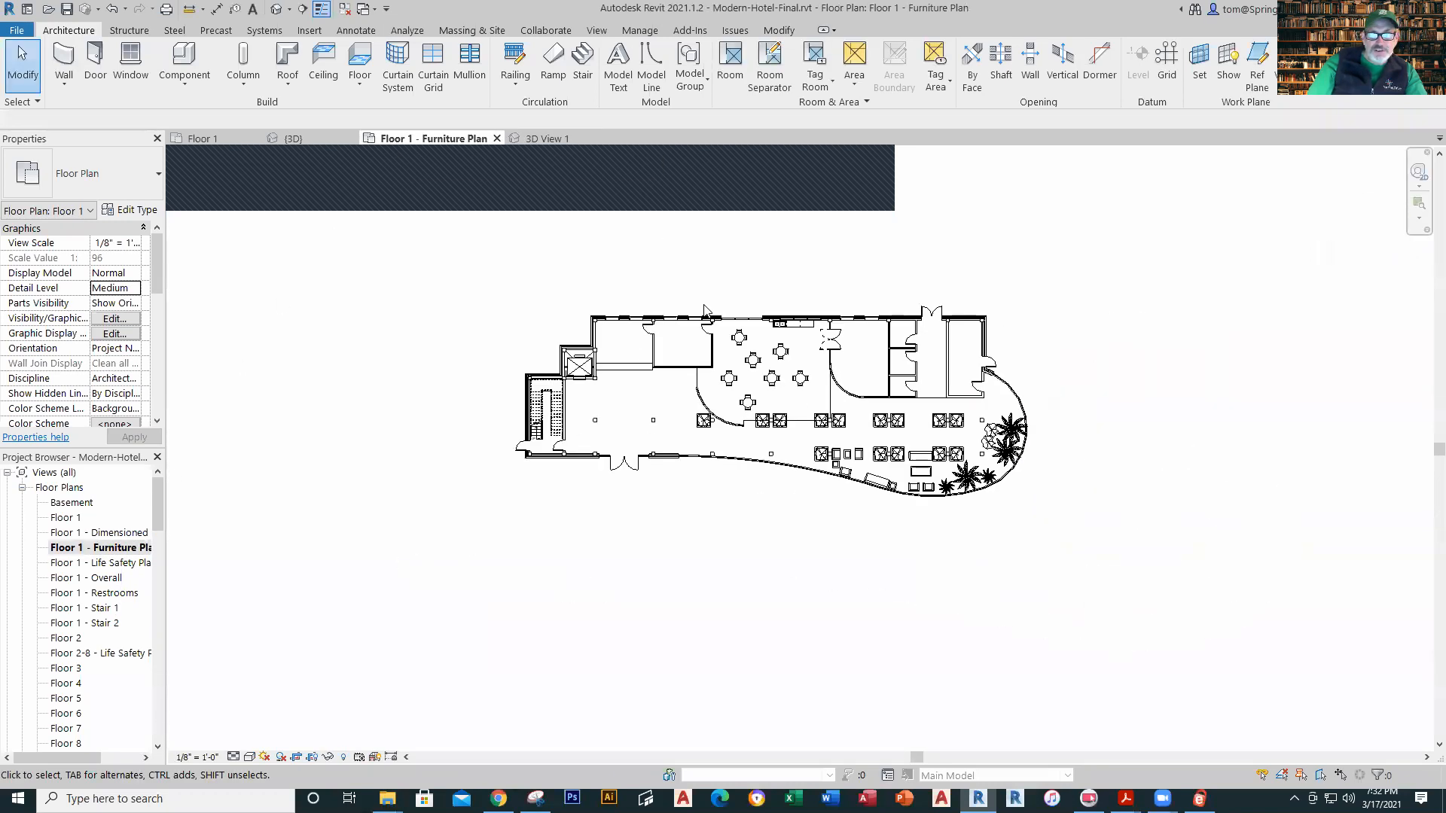
middle_click_drag(776, 466, 715, 711)
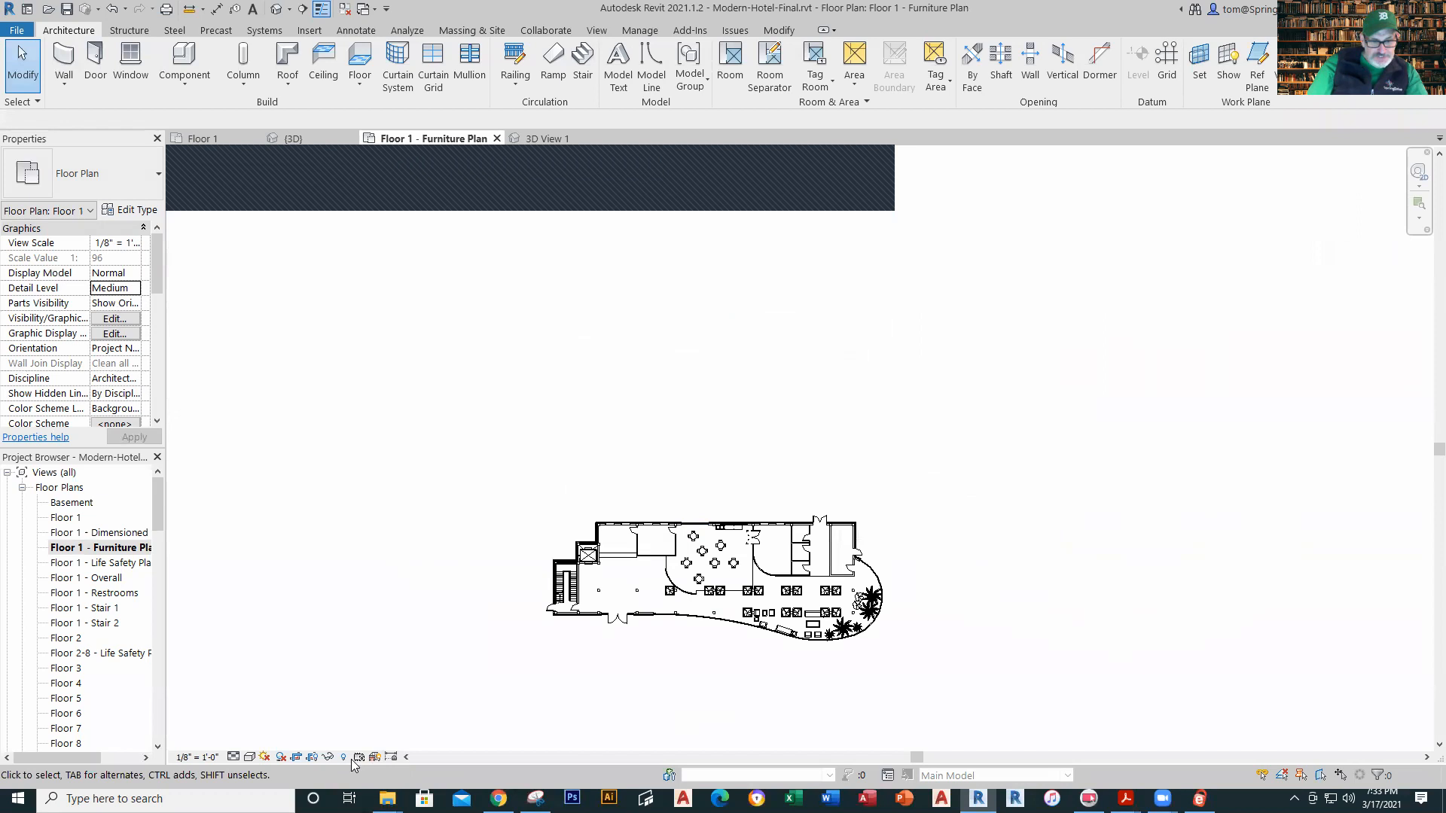
left_click(313, 757)
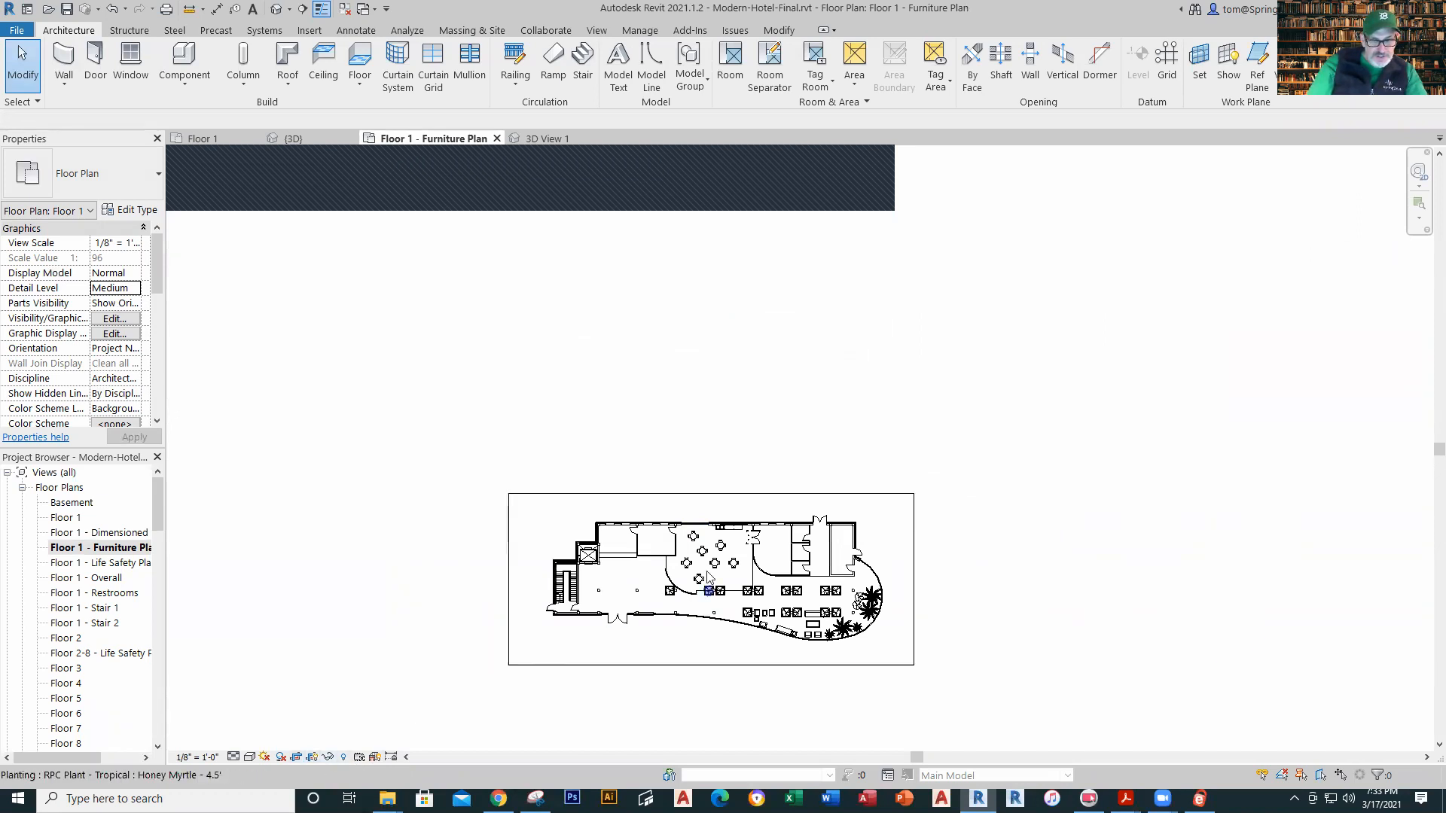
left_click(726, 493)
left_click_drag(727, 493, 767, 504)
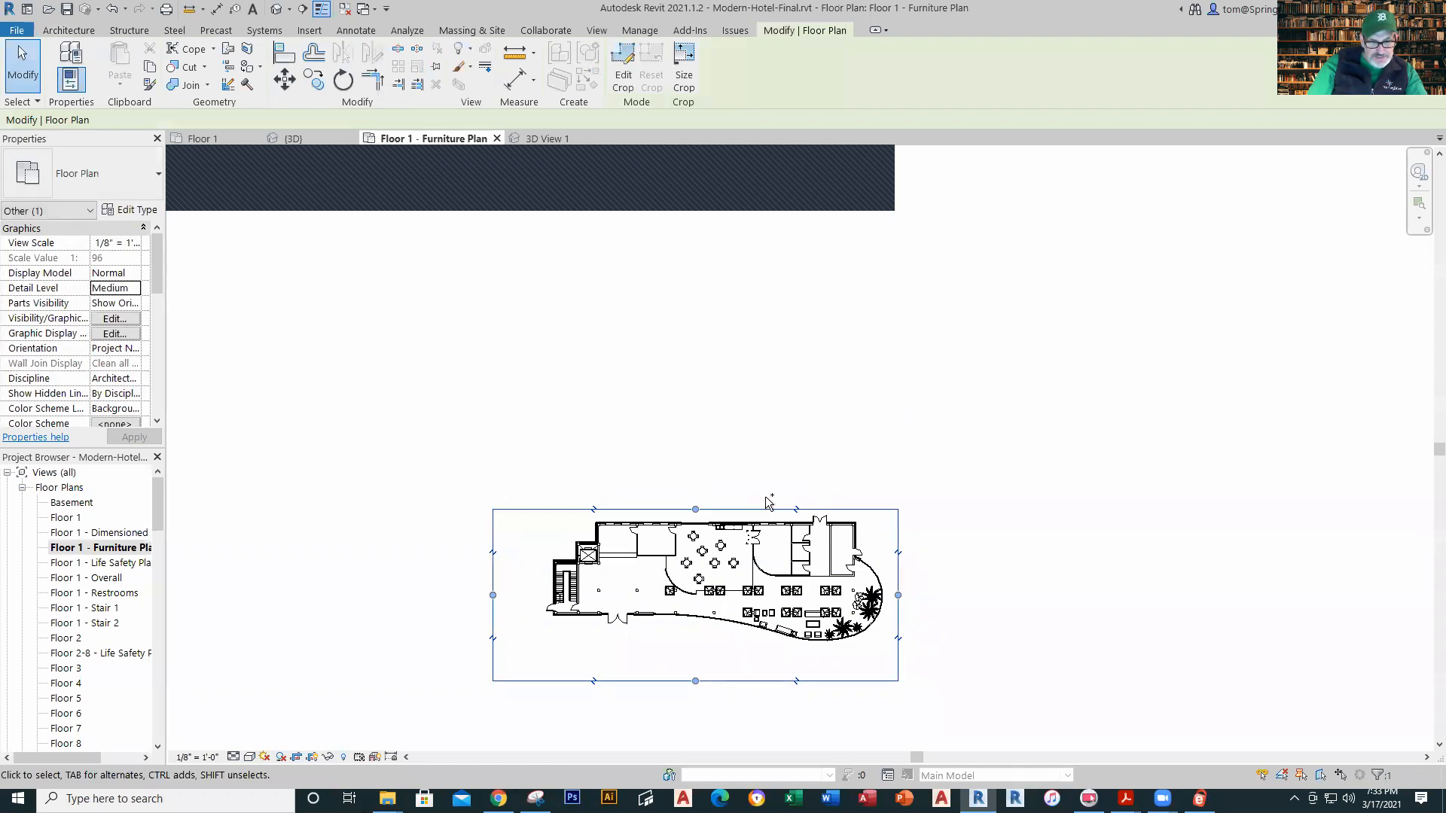
key("ctrl+z")
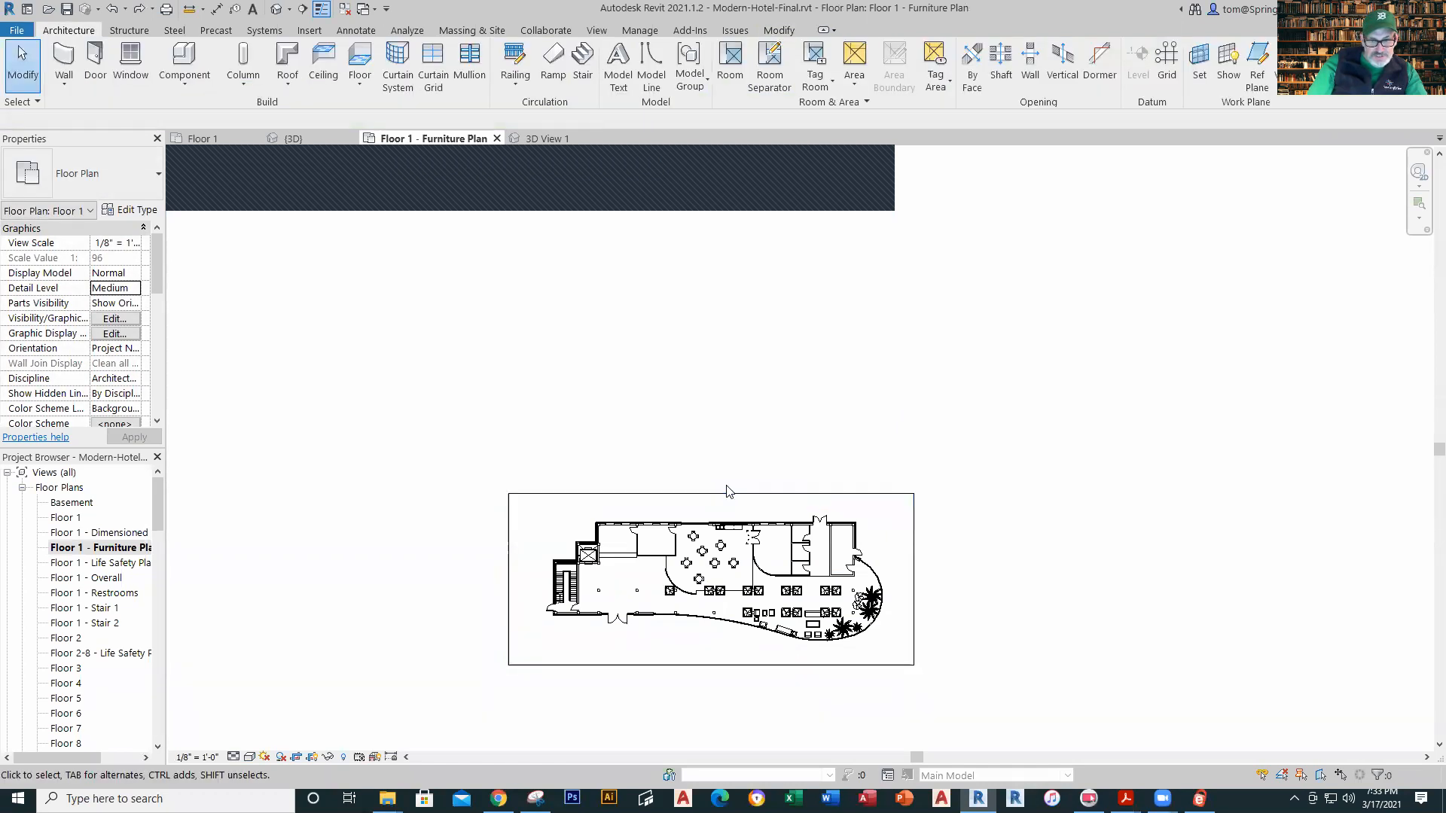
Step: Extend the furniture plan's crop region upward to include the whole pool building, and deselect it
left_click(710, 494)
left_click_drag(711, 494, 708, 321)
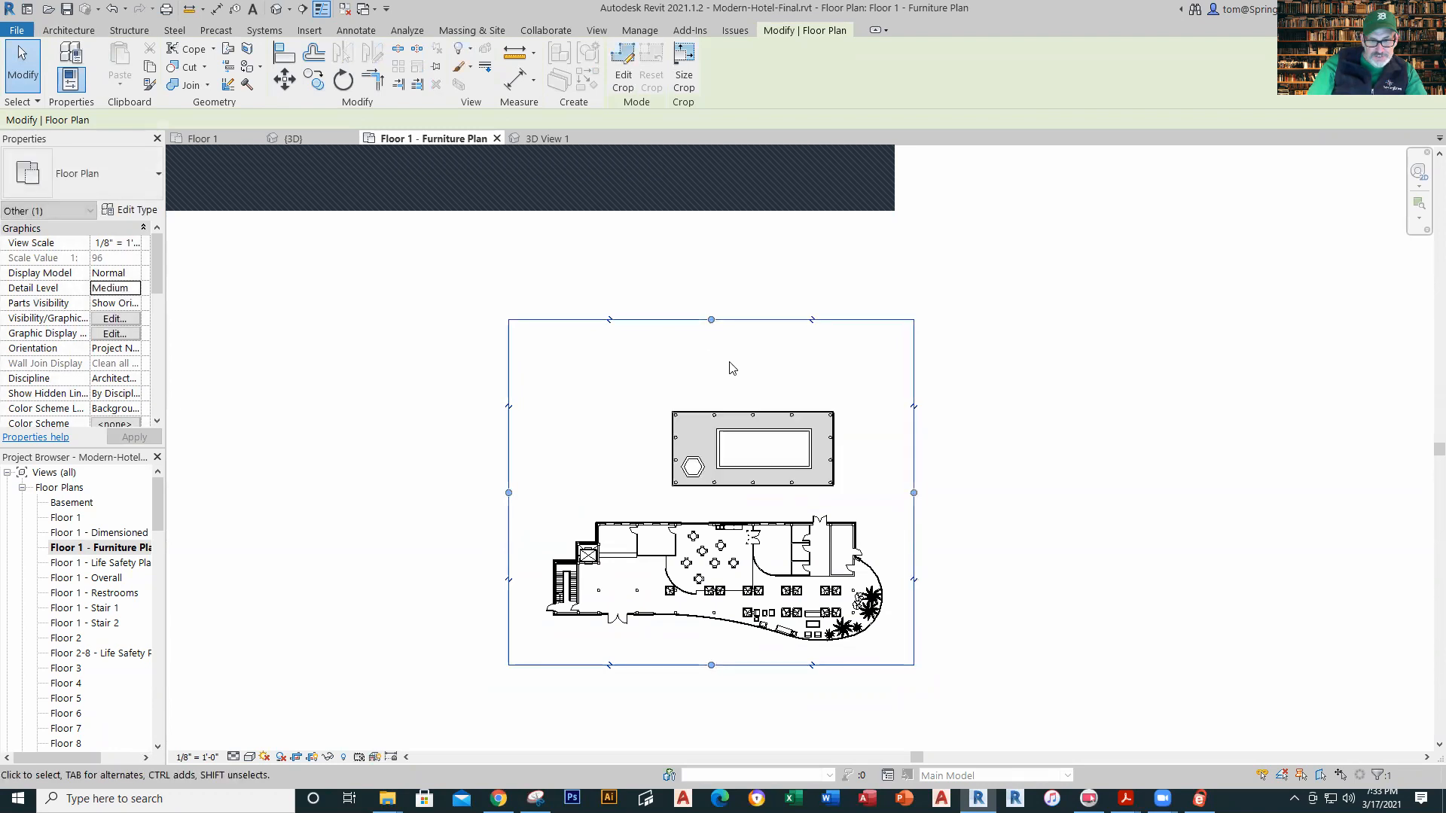
scroll(848, 465, "up", 5)
left_click(864, 469)
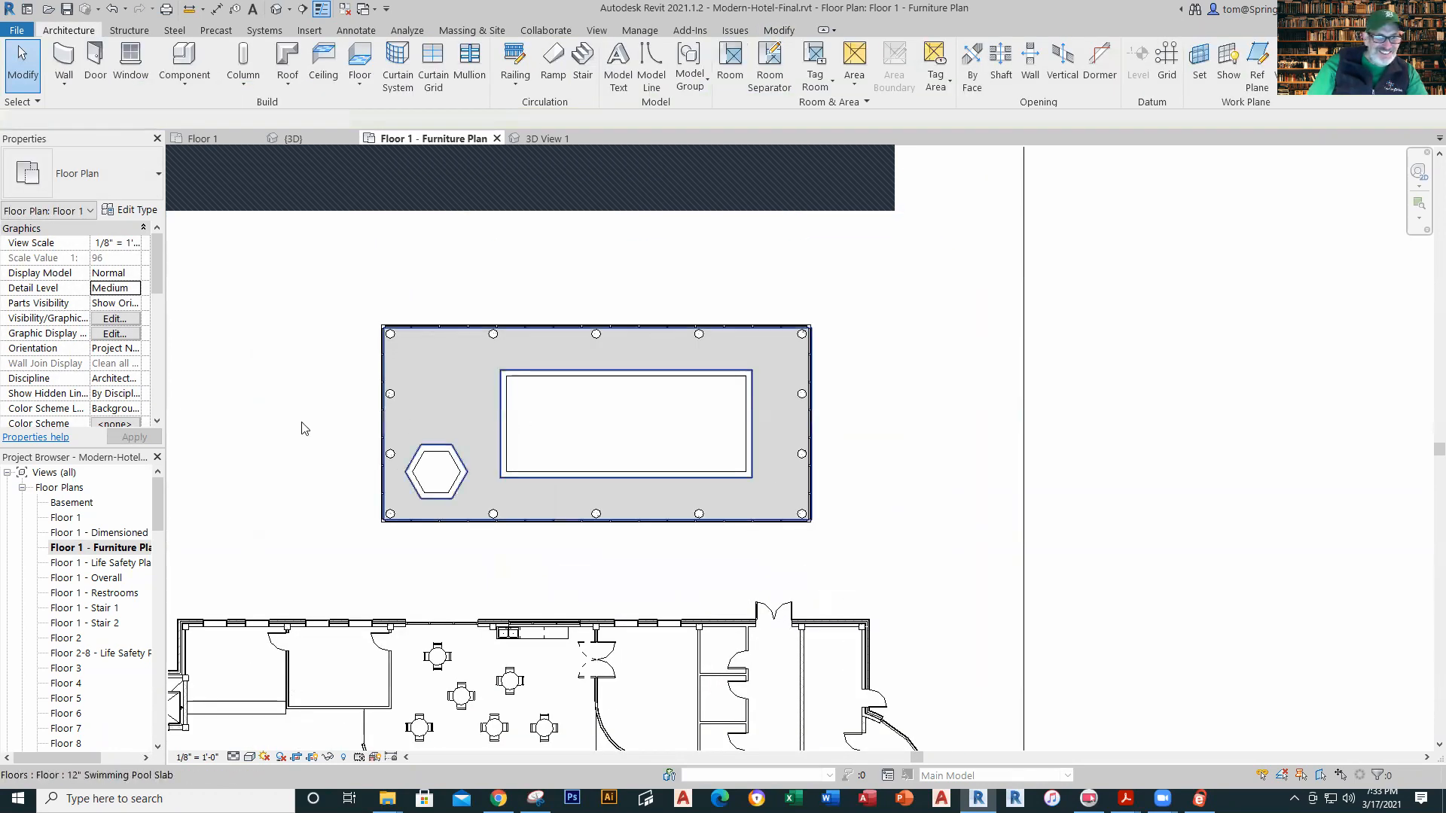
Step: Place a perspective camera in the pool building's upper-right corner, aimed diagonally across the pool and hexagonal spa to a target by the hotel's wall
left_click(291, 9)
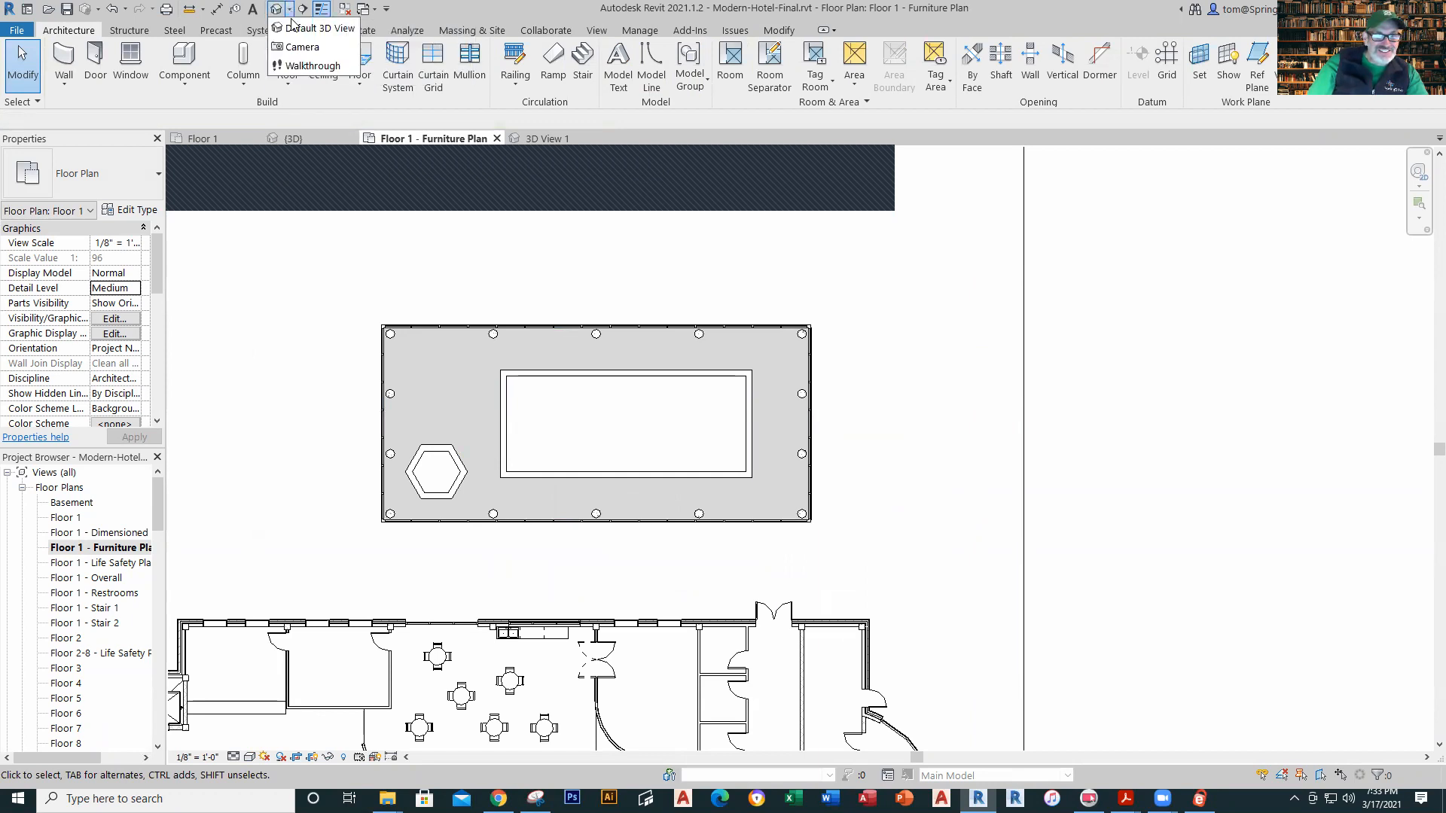
left_click(302, 46)
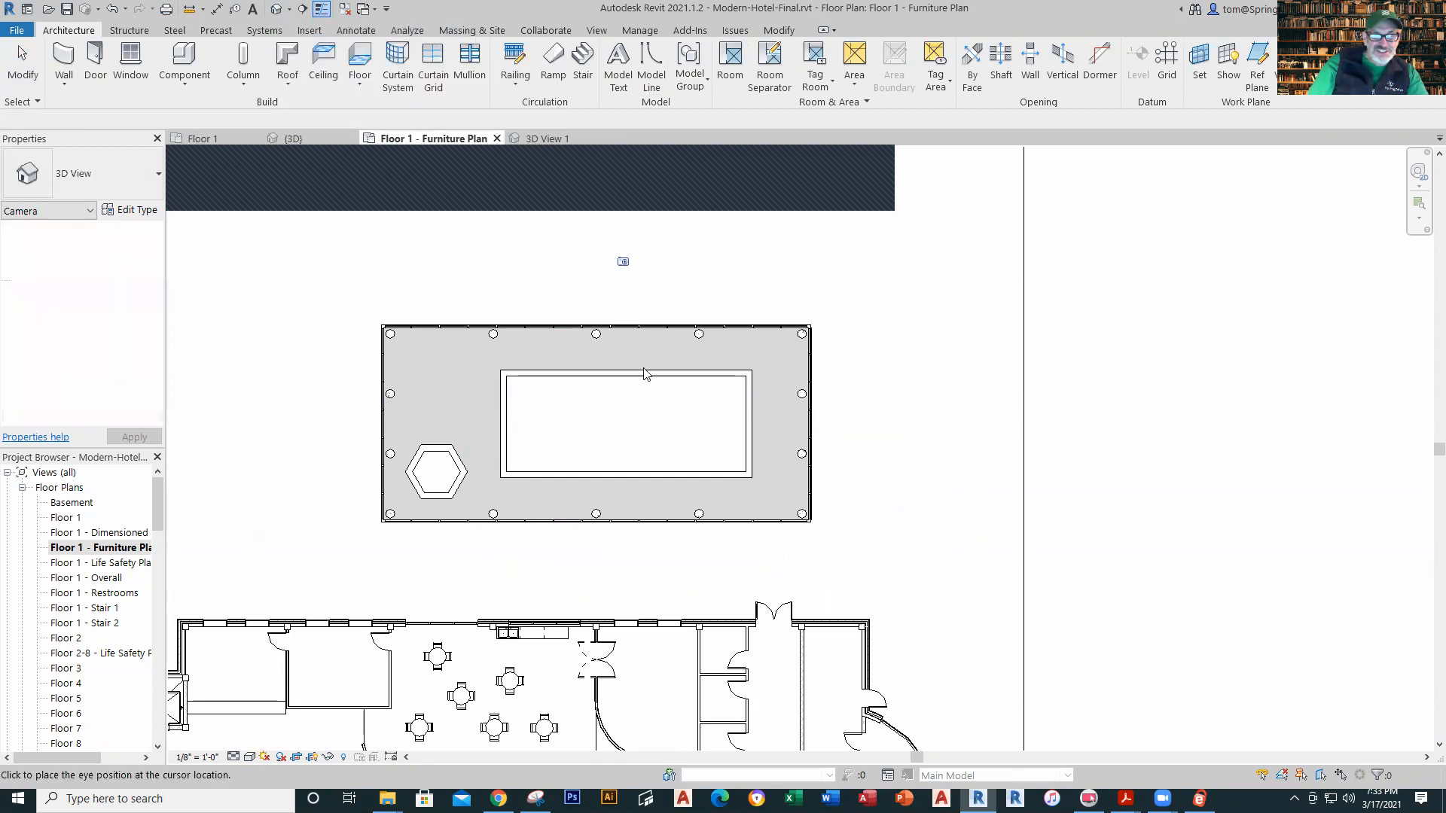
left_click(788, 336)
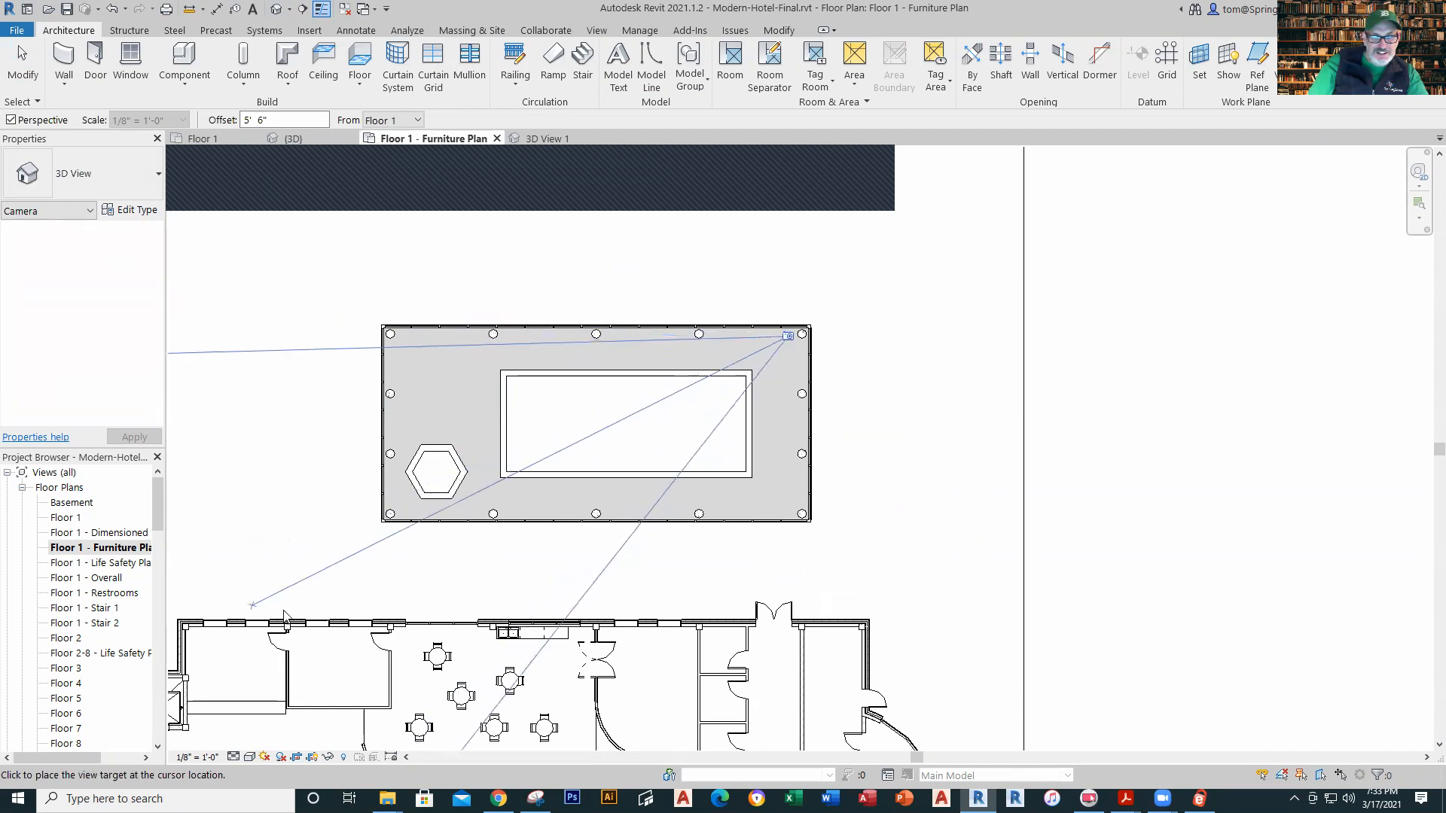
left_click(256, 616)
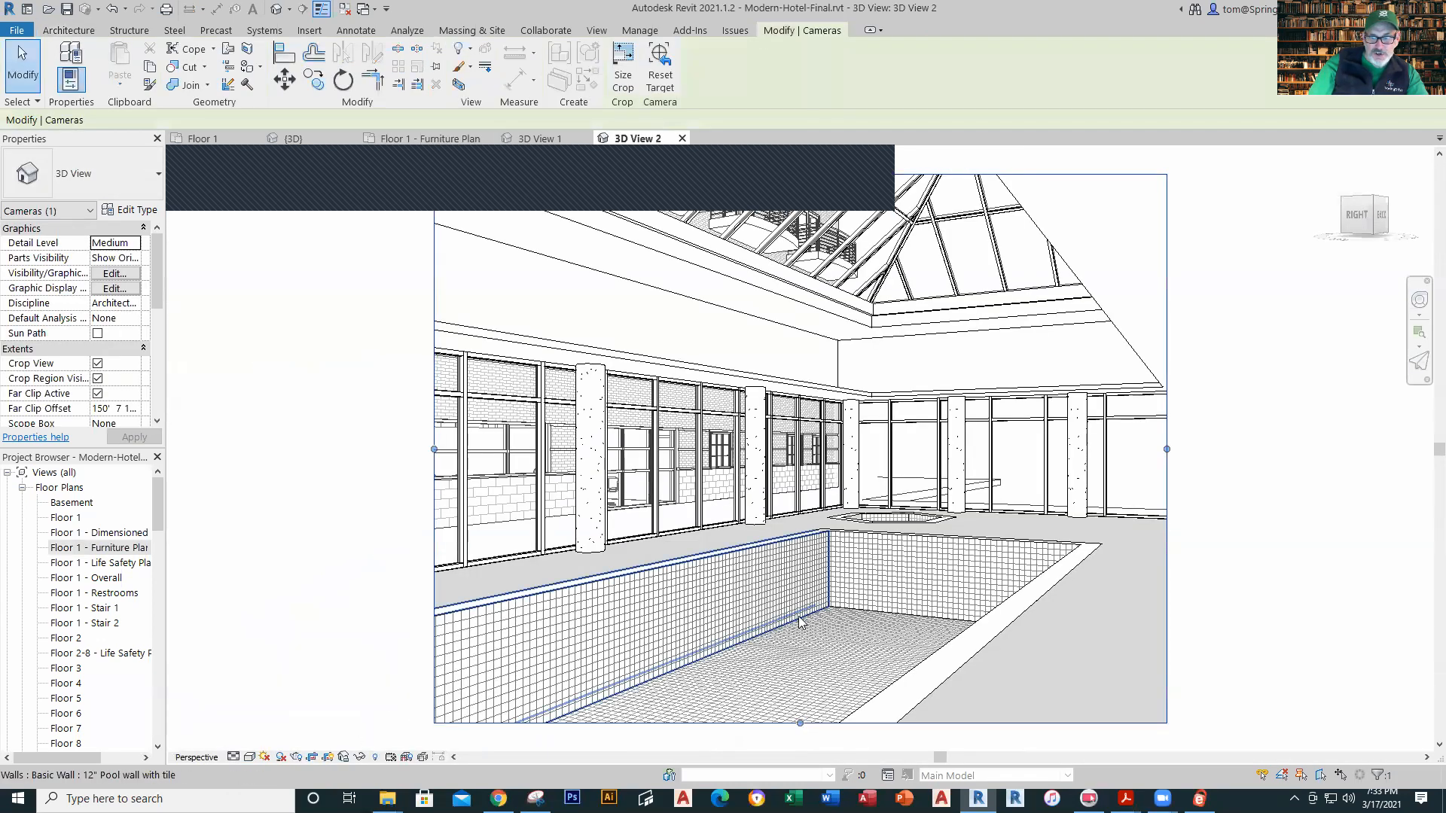
Step: Enlarge the pool camera view's crop region to the left and downward to show more of the windows and pool
middle_click_drag(821, 587, 908, 568)
scroll(907, 568, "up", 1)
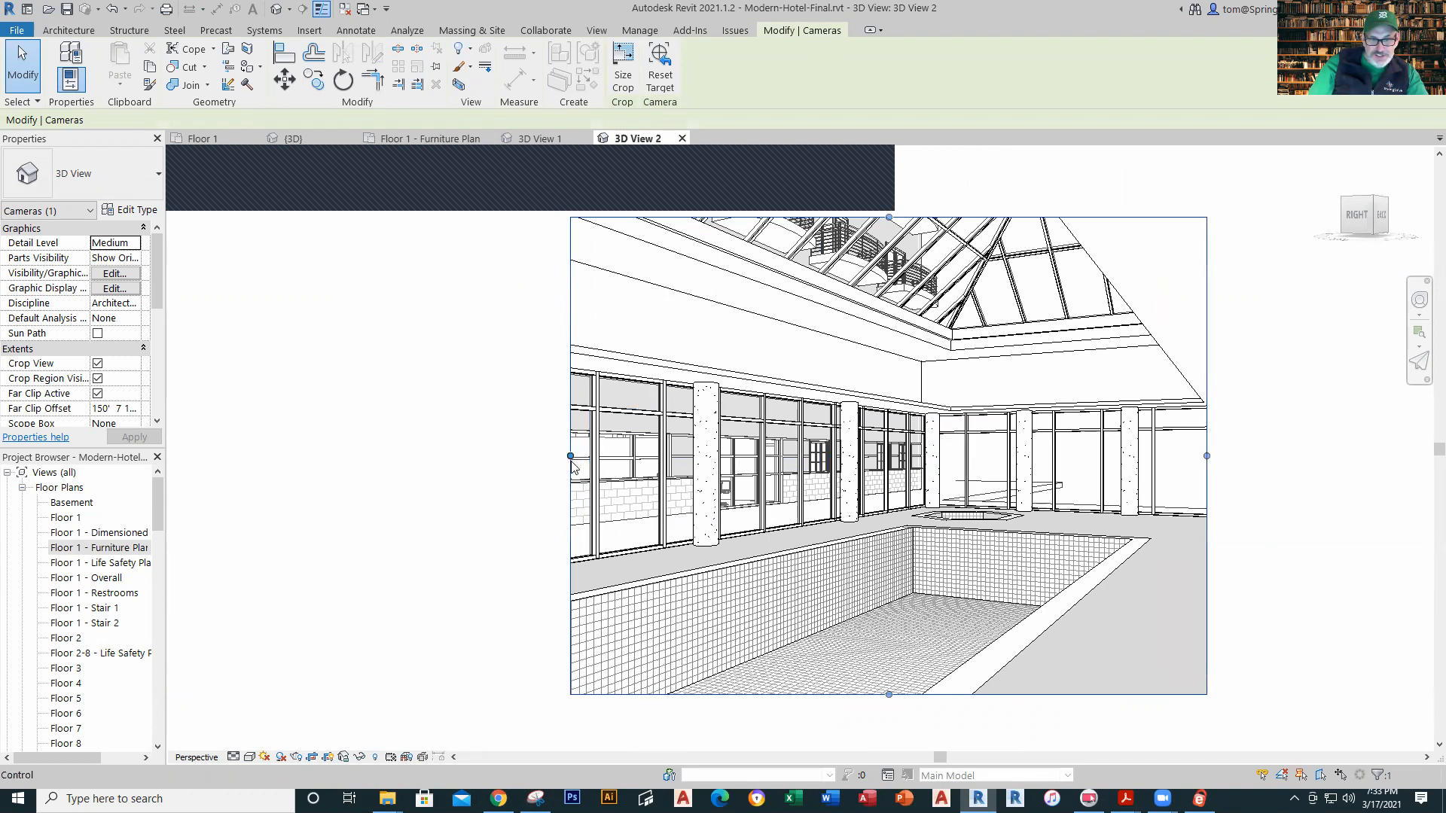
left_click_drag(570, 456, 353, 457)
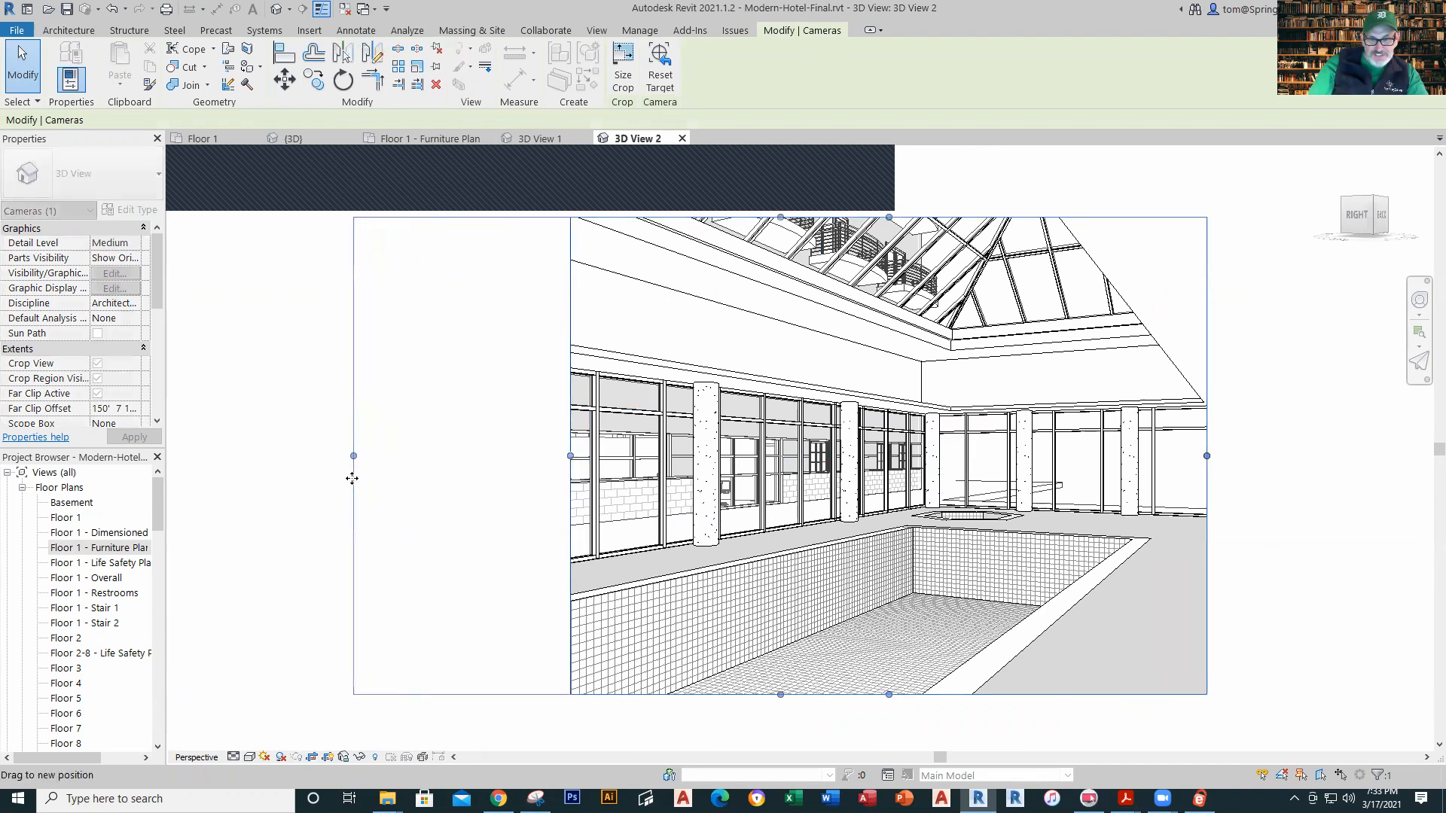
scroll(889, 527, "down", 3)
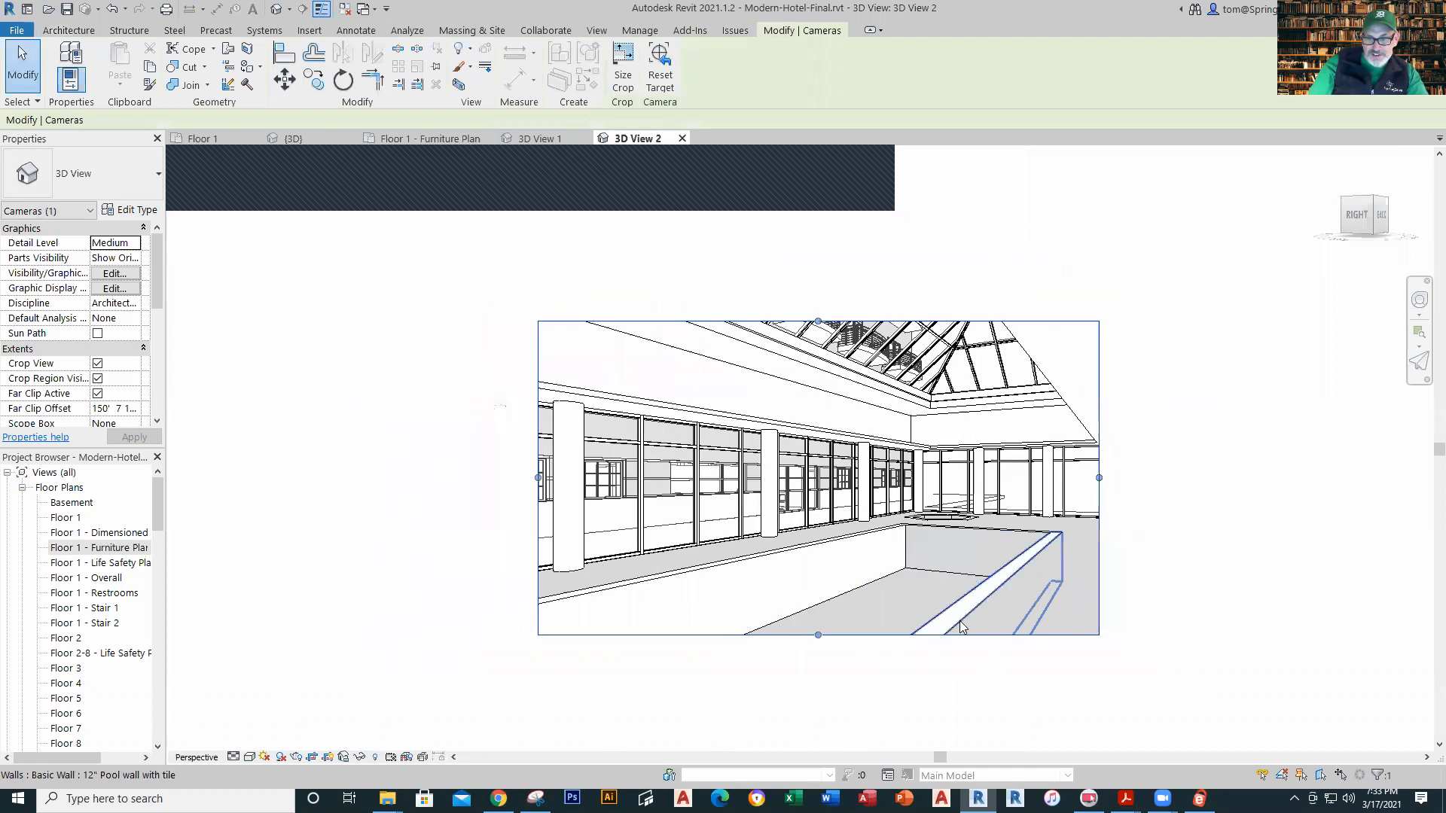
left_click_drag(818, 634, 816, 738)
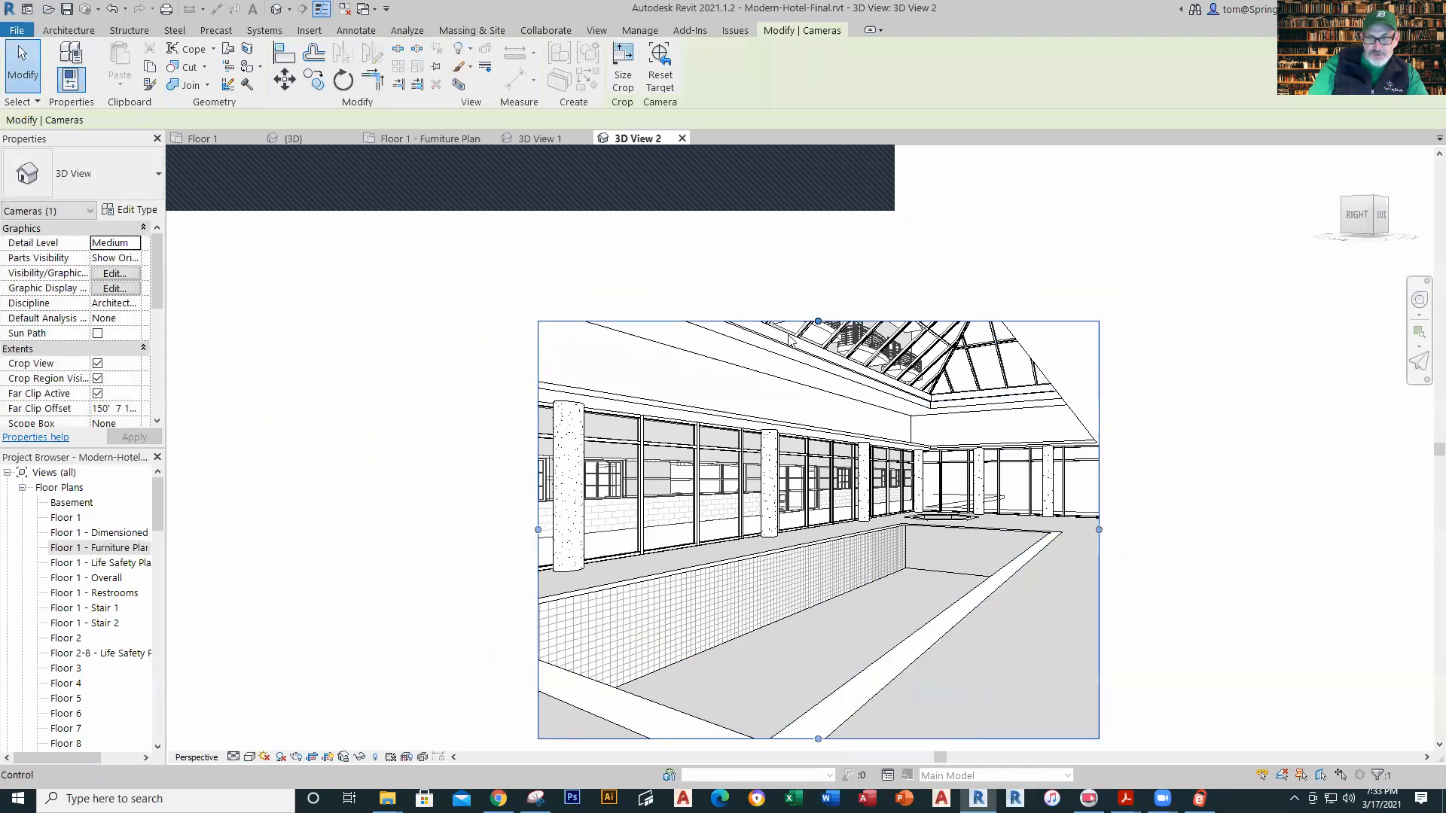
Step: Extend the pool camera view's crop region upward to show more of the glass roof, and deselect it
left_click_drag(810, 300, 800, 213)
left_click(828, 313)
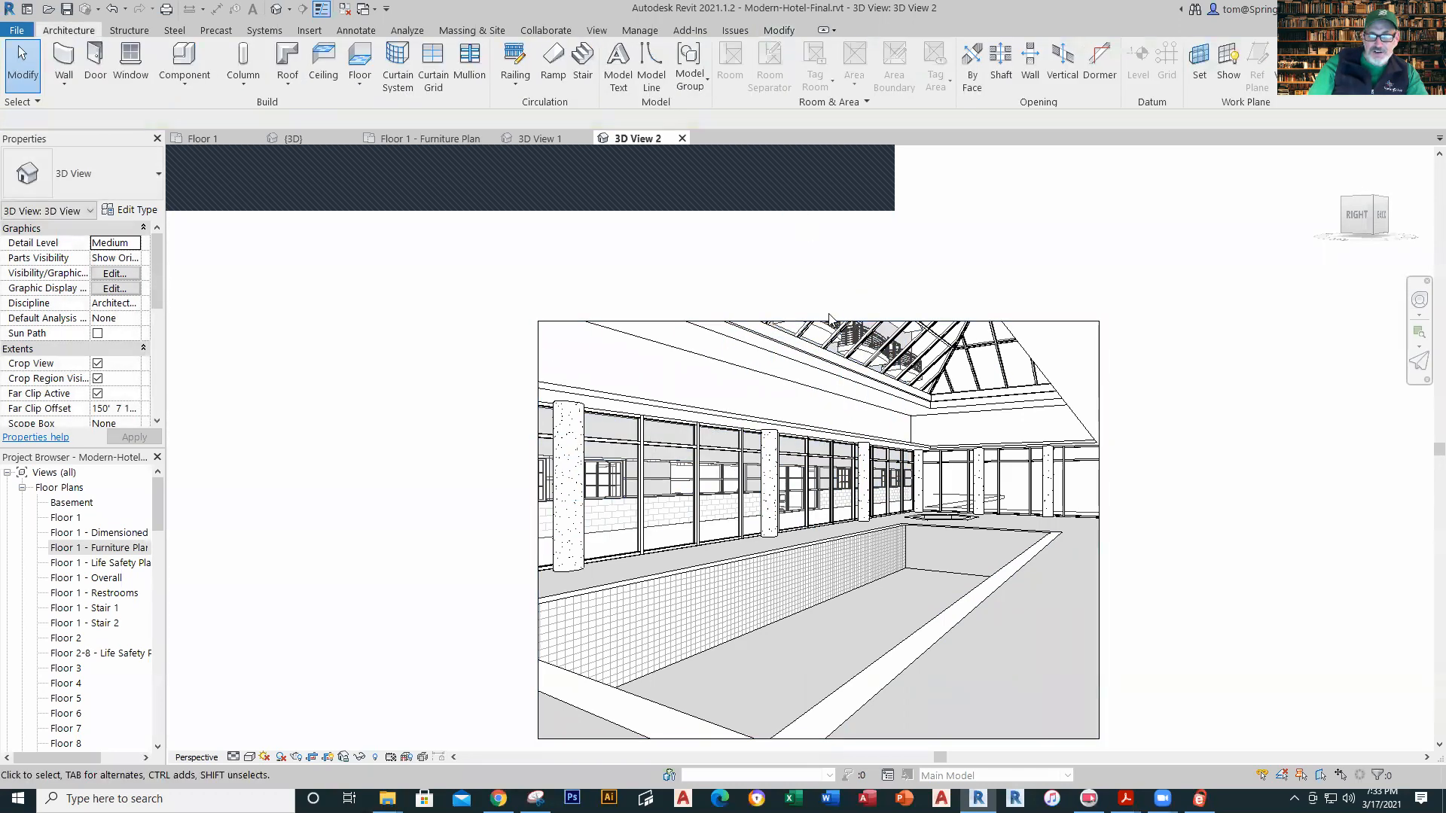
left_click(805, 321)
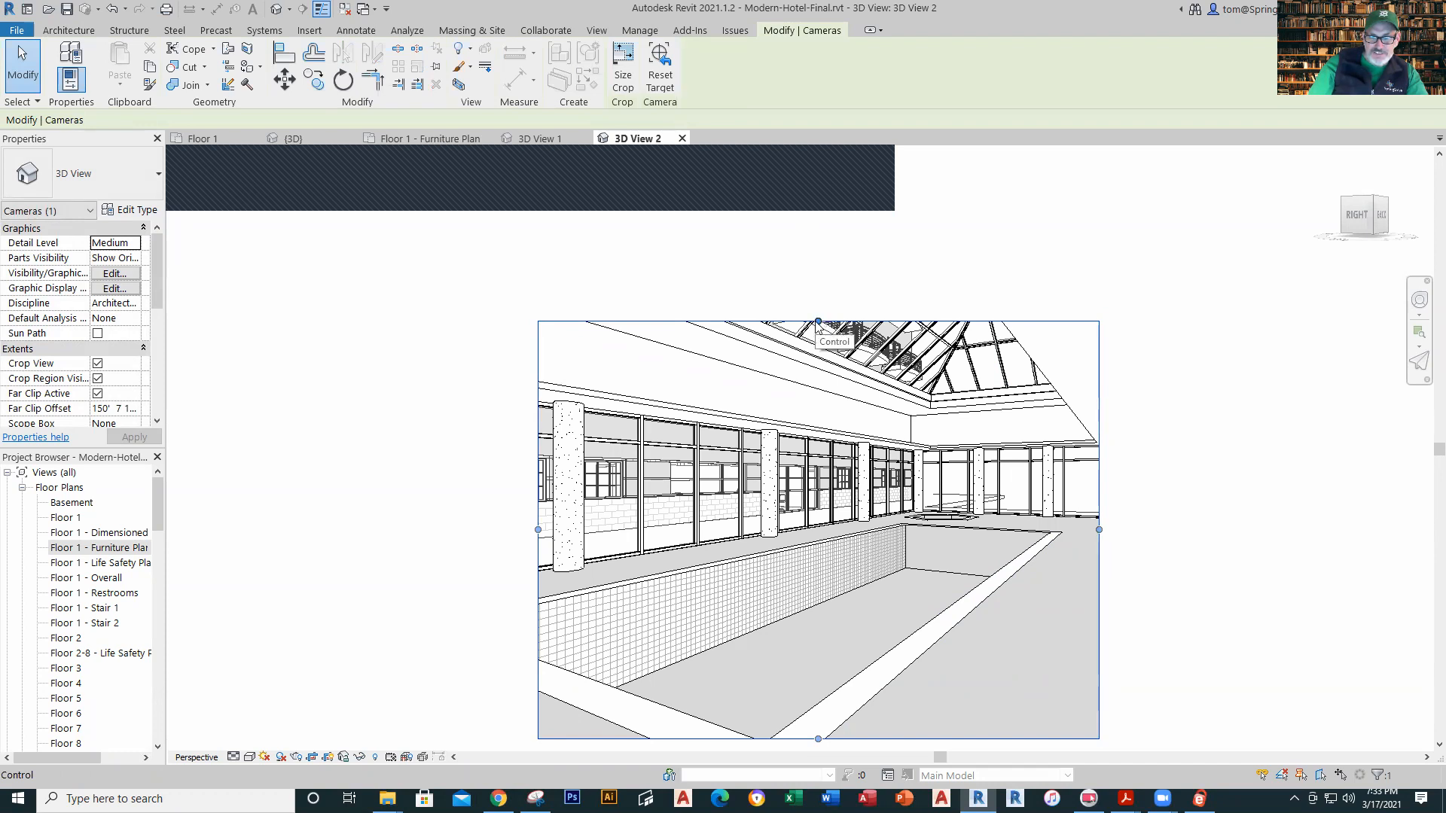
left_click_drag(817, 323, 817, 265)
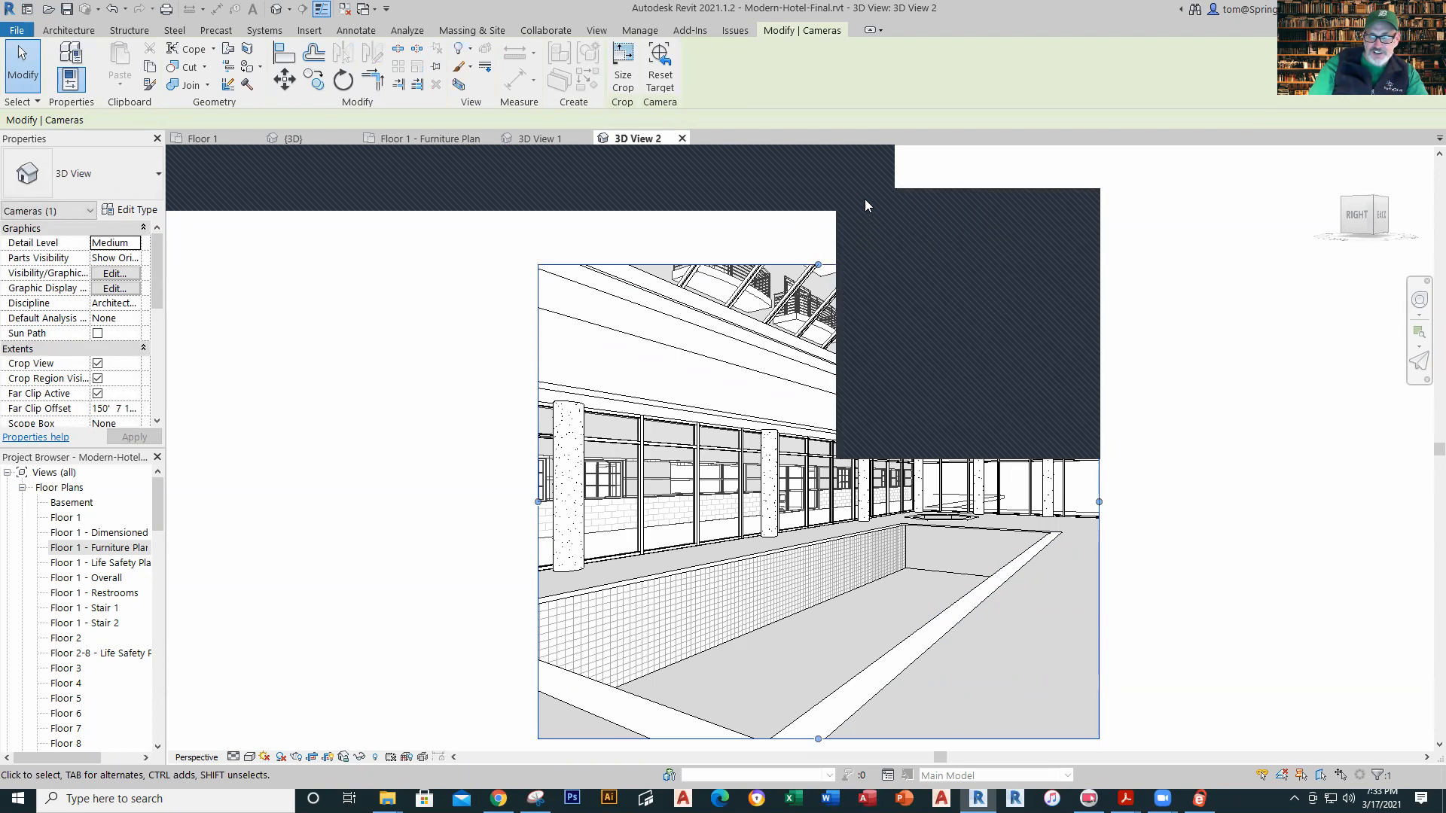
left_click(875, 196)
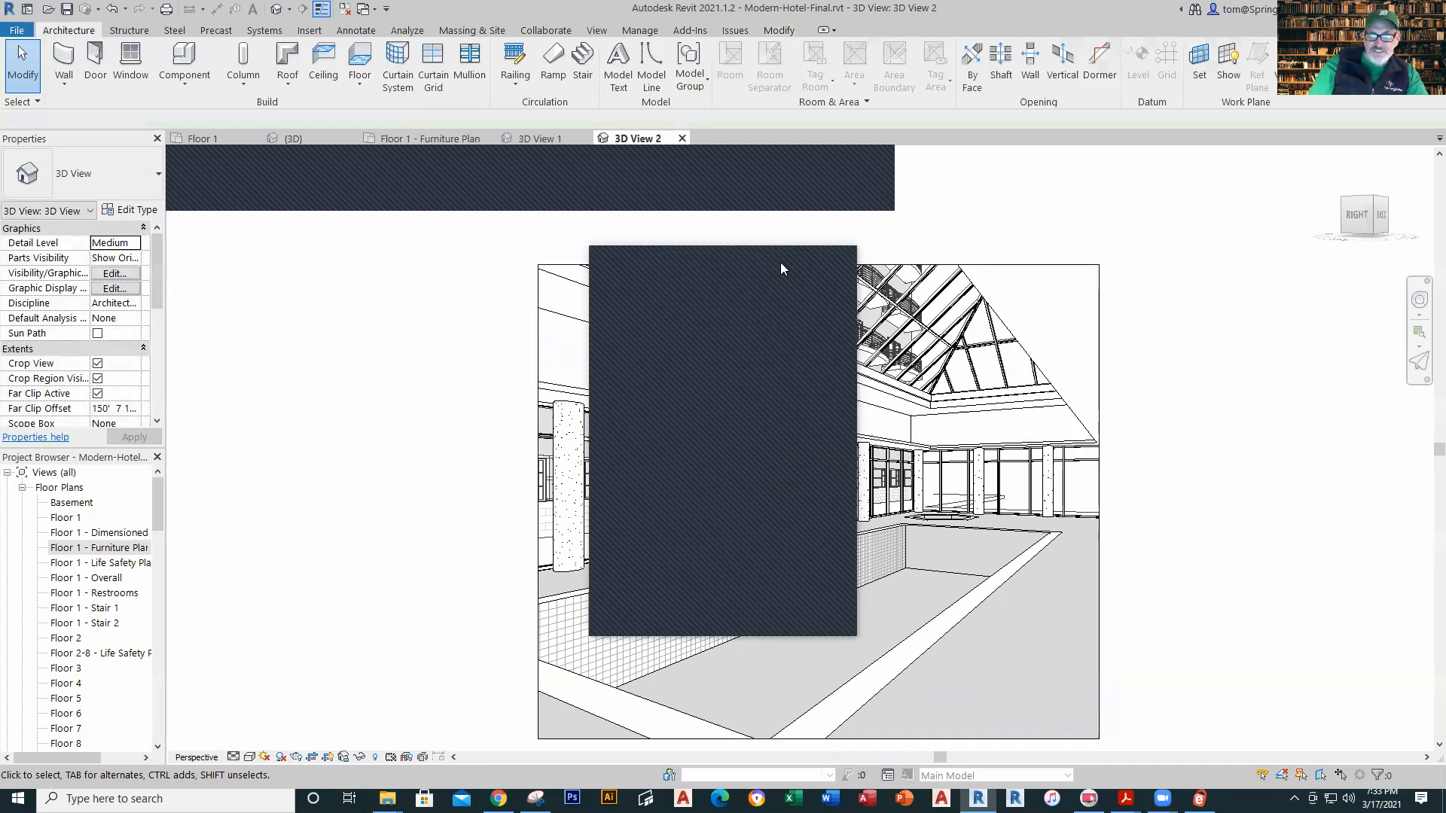
Step: Try the Realistic and Consistent Colors visual styles on the pool camera view
left_click(247, 760)
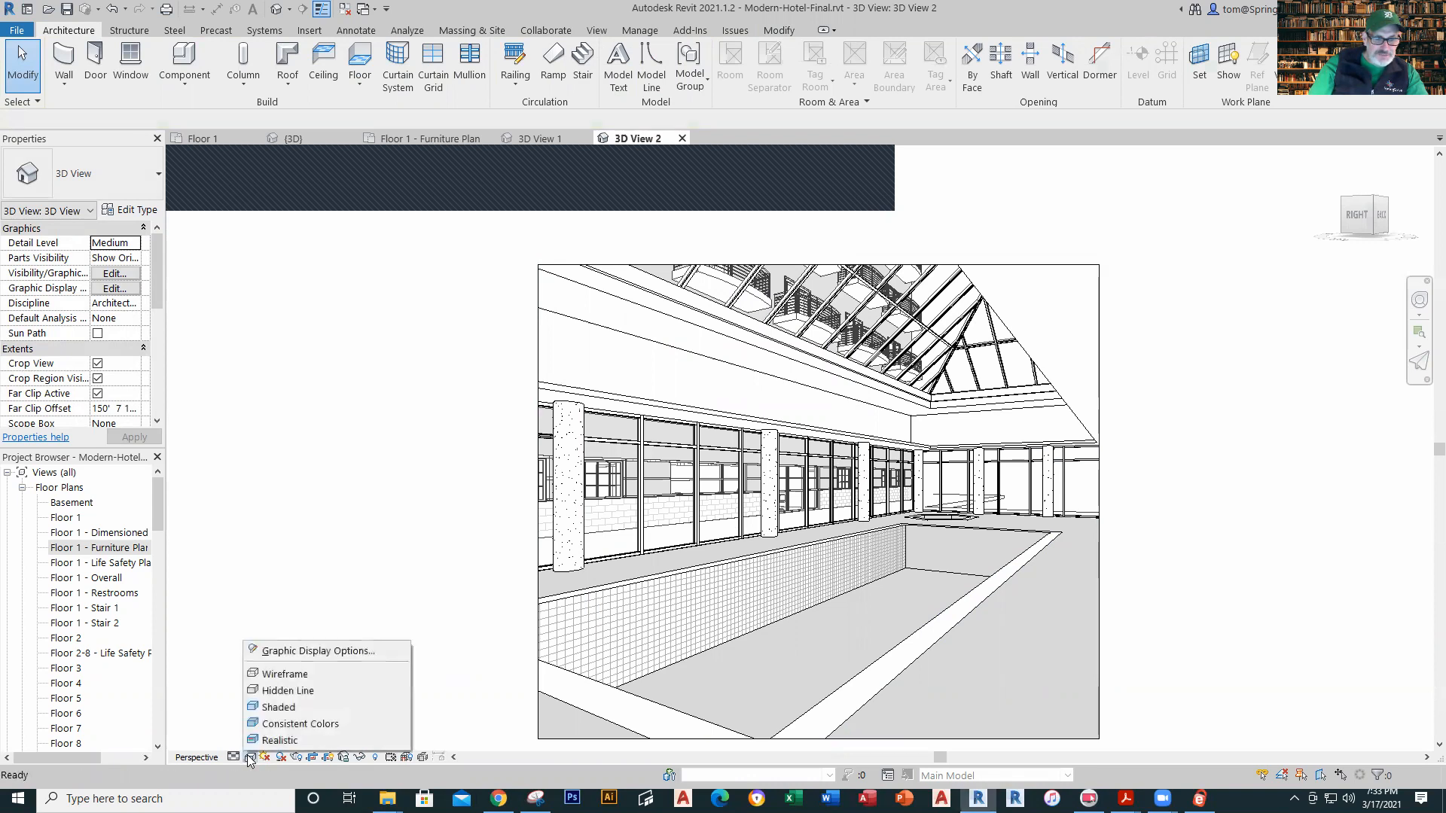
left_click(282, 736)
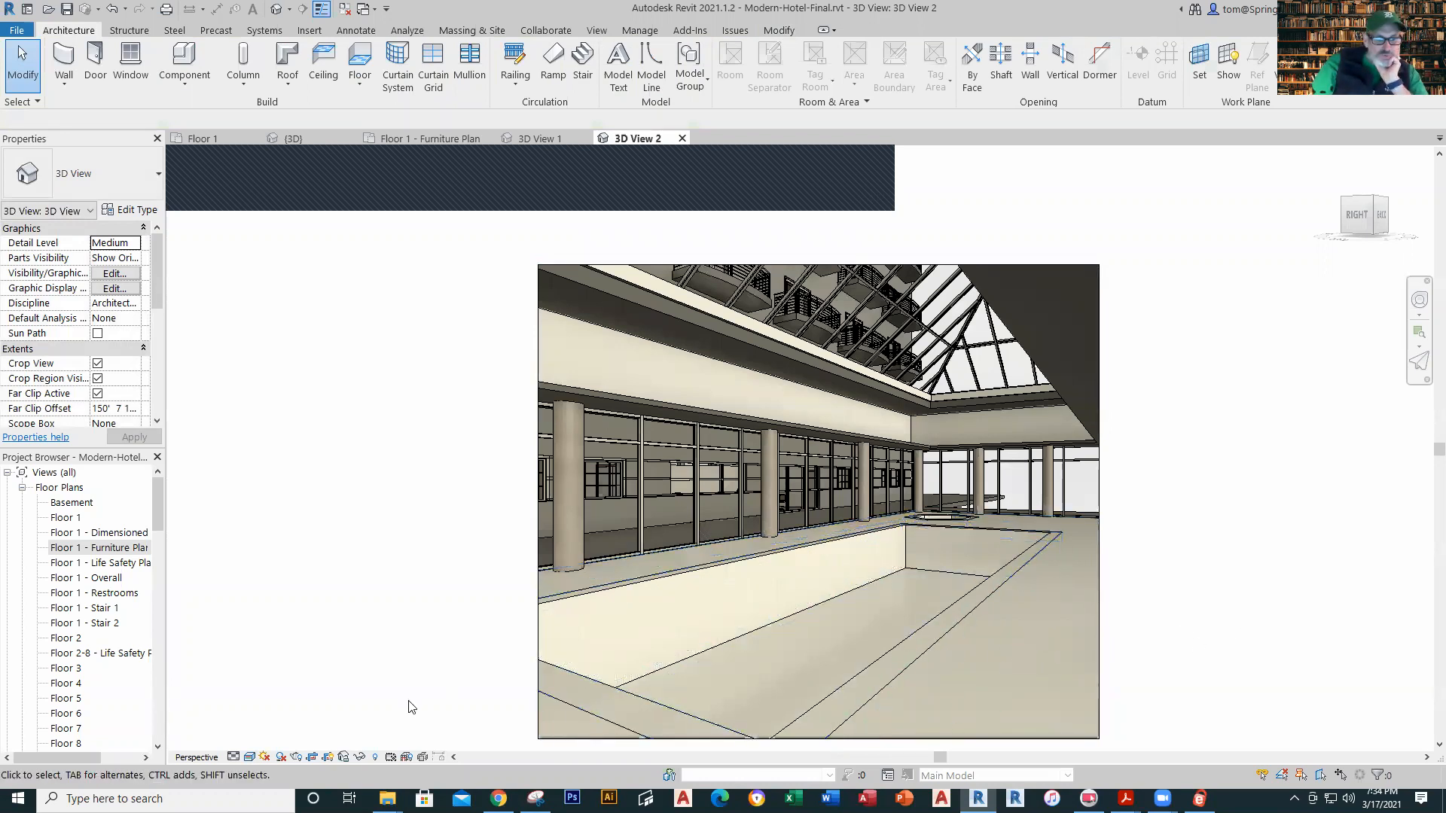
left_click(249, 756)
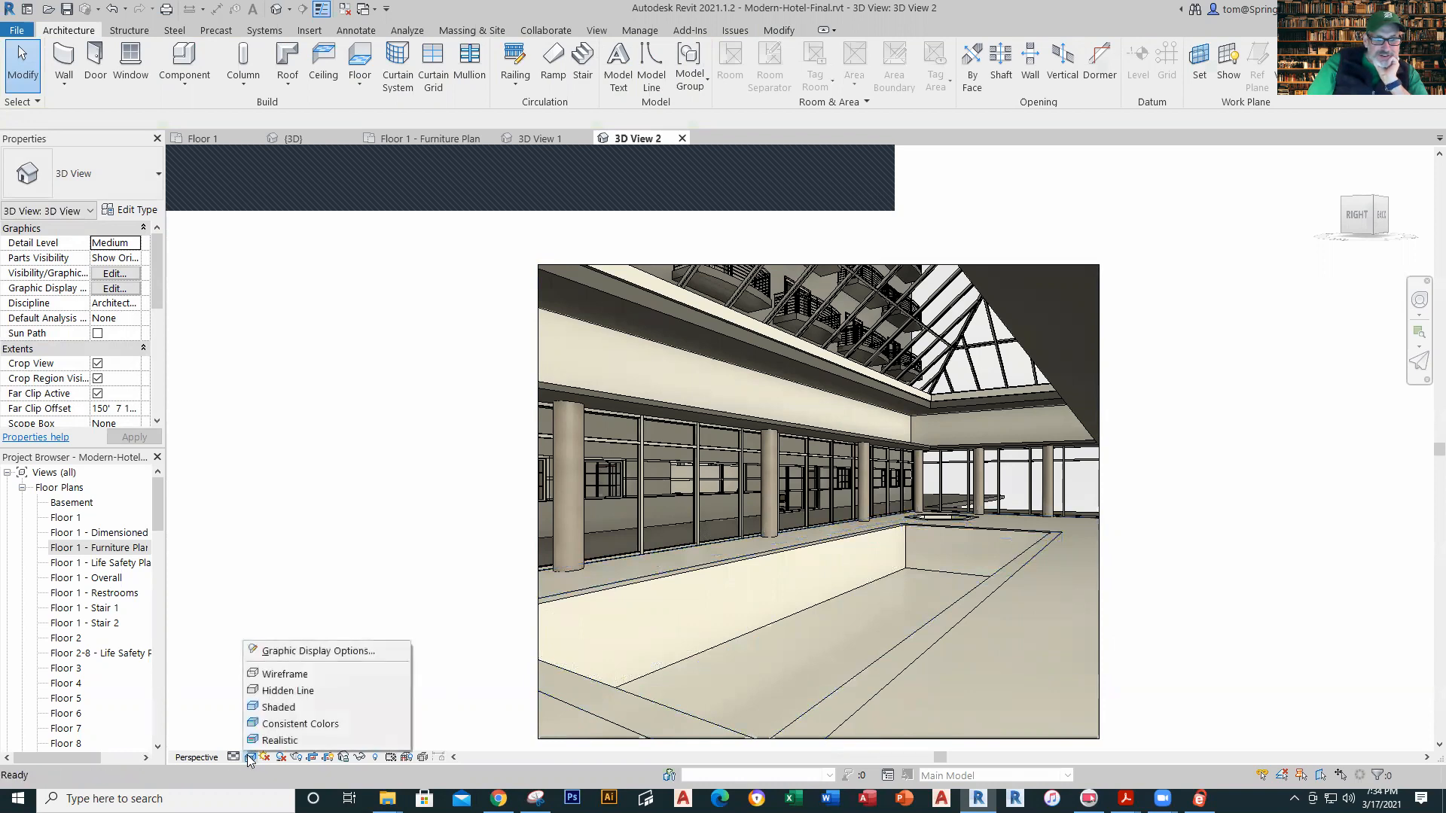
left_click(298, 739)
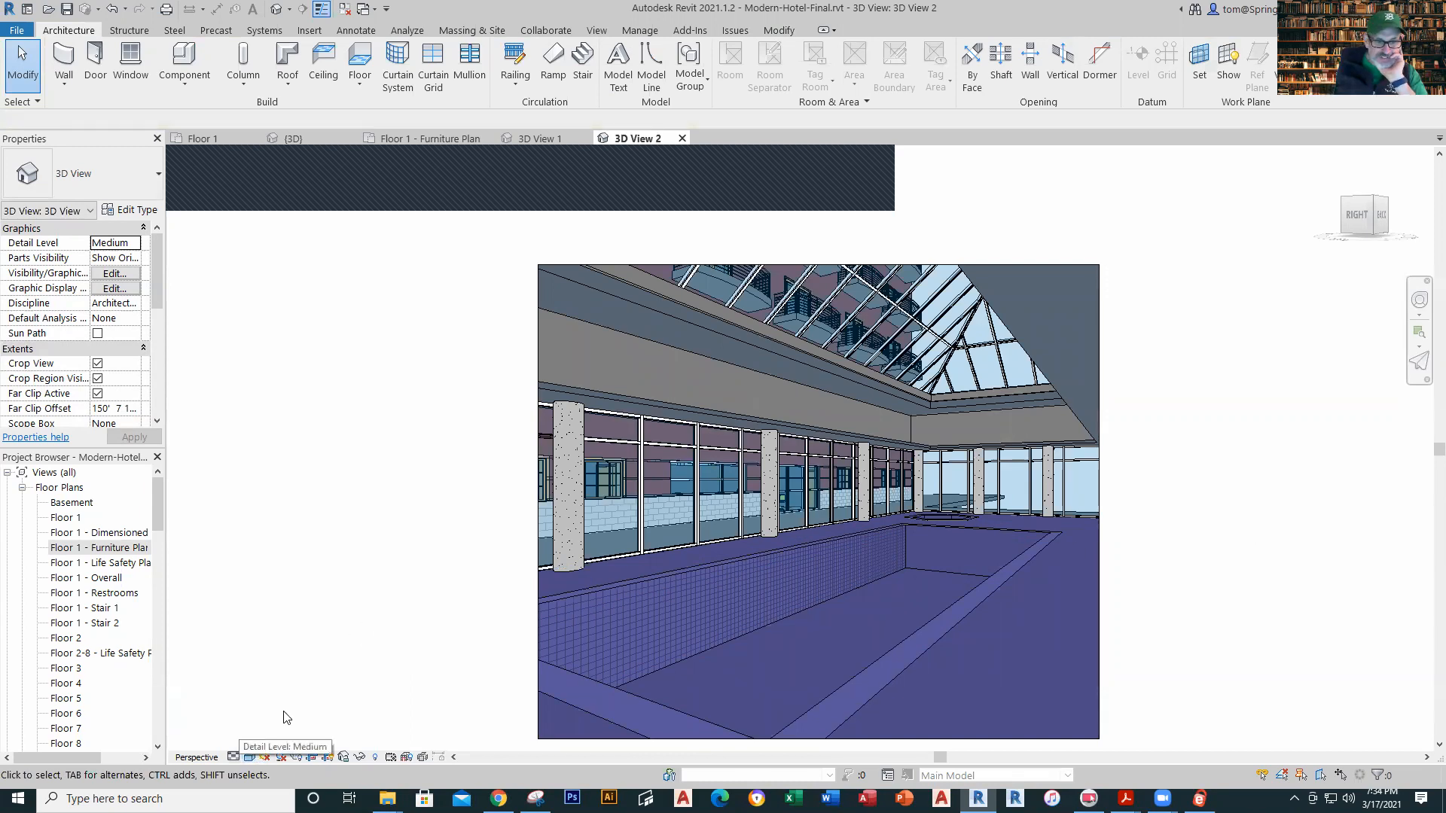
Step: Set the pool camera view's visual style to Shaded
left_click(250, 757)
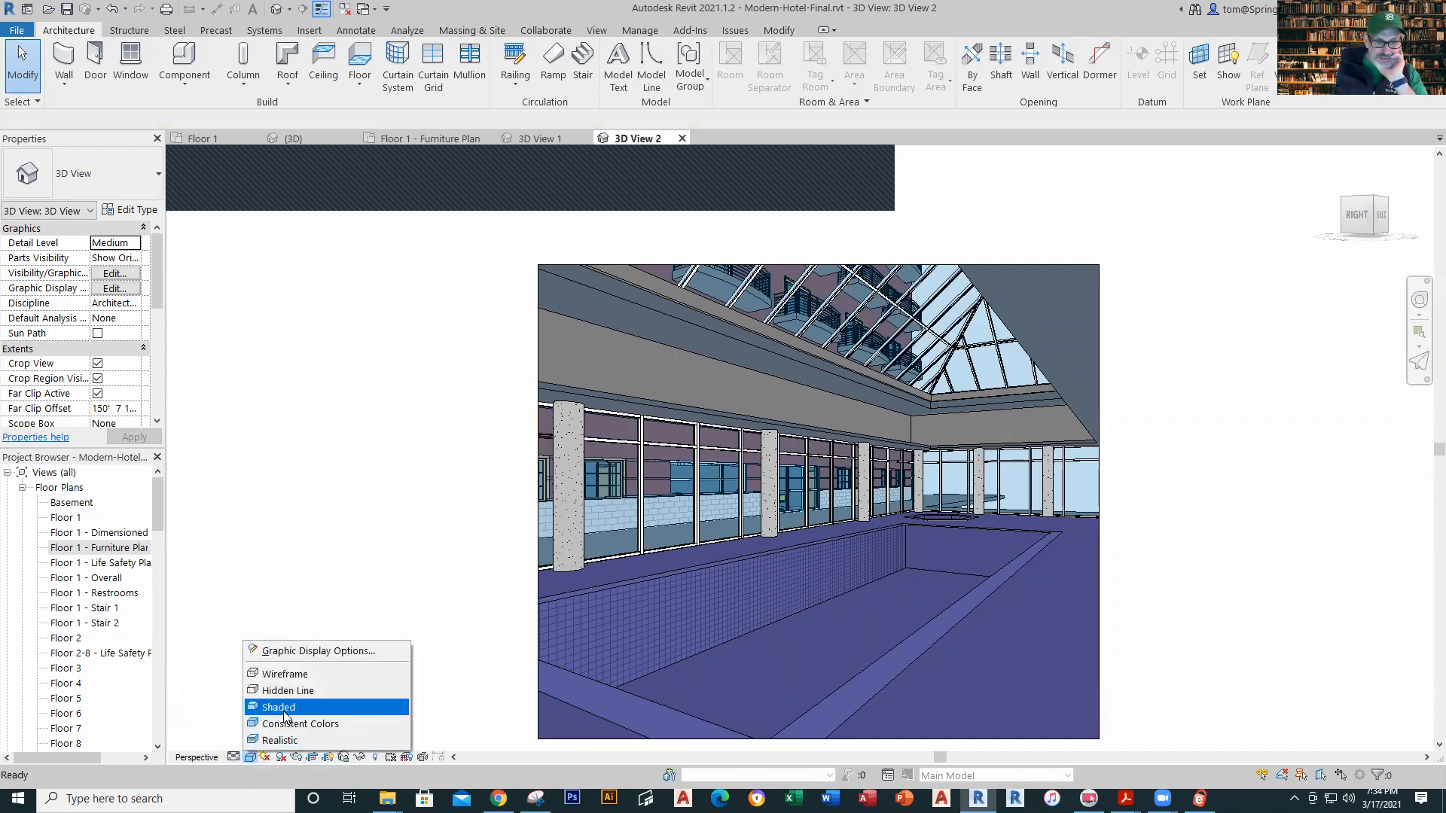
left_click(298, 701)
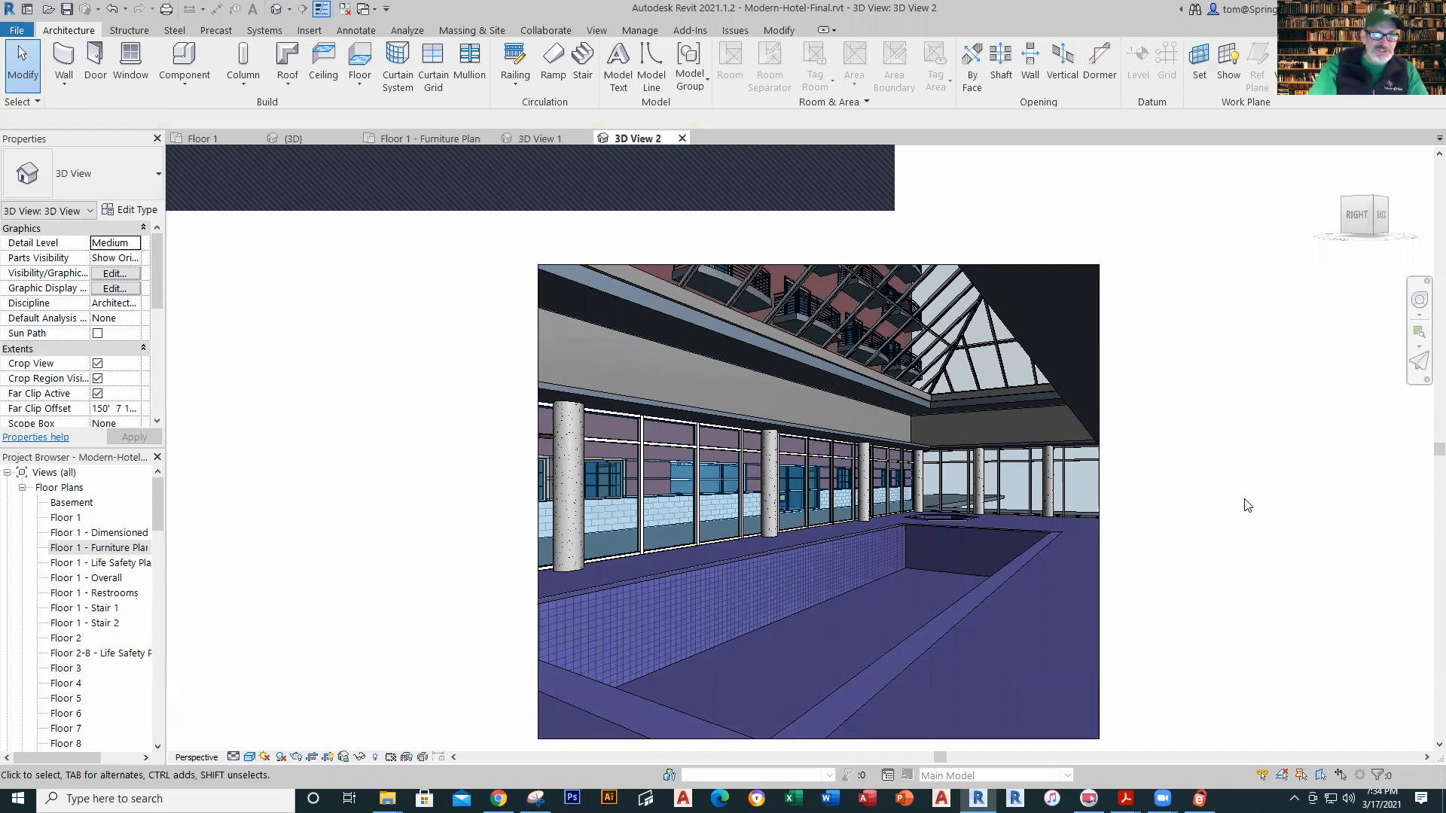
scroll(1246, 504, "up", 1)
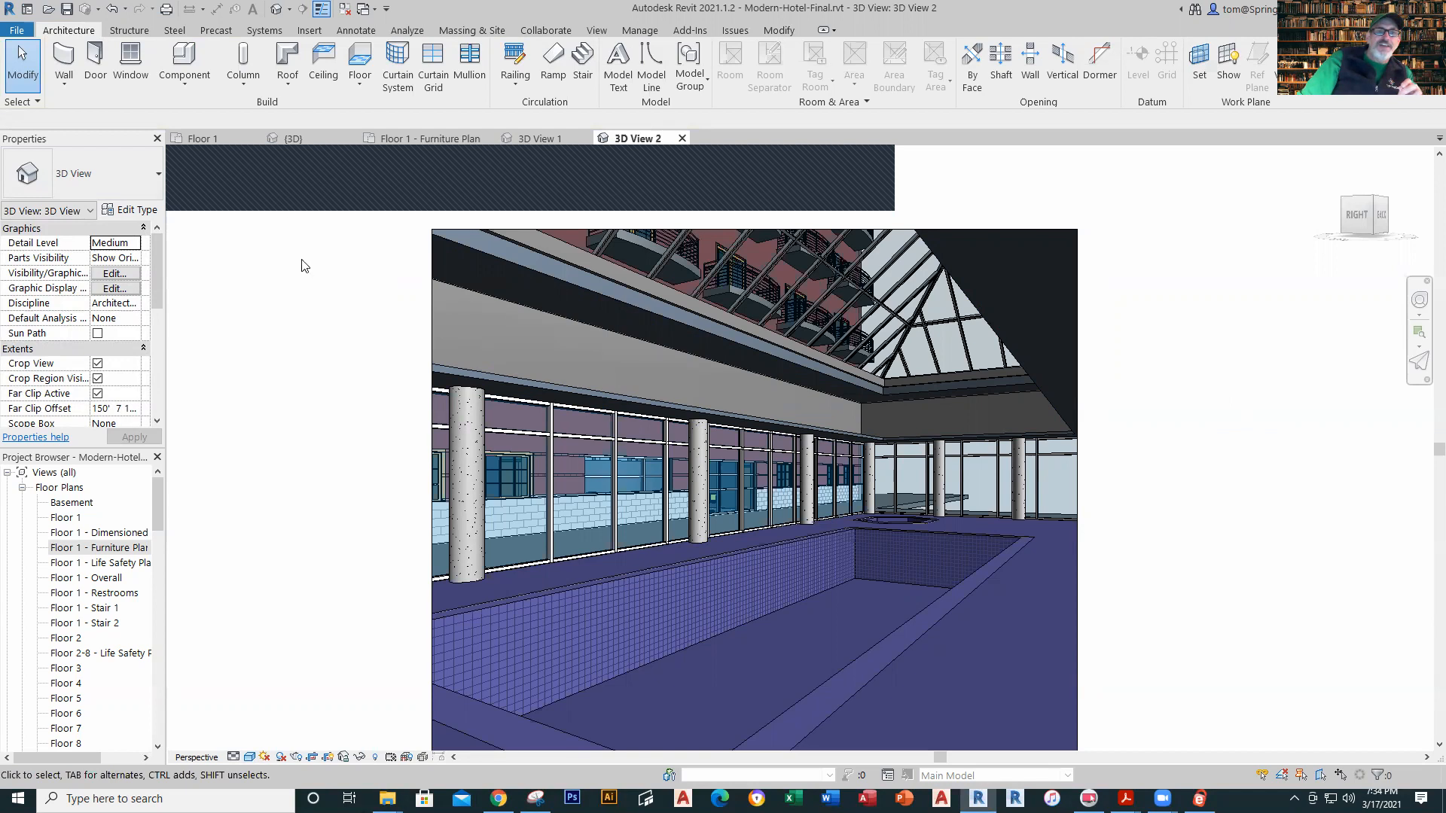
Step: Look through the available structure, steel, precast, insert and annotation tools
left_click(143, 32)
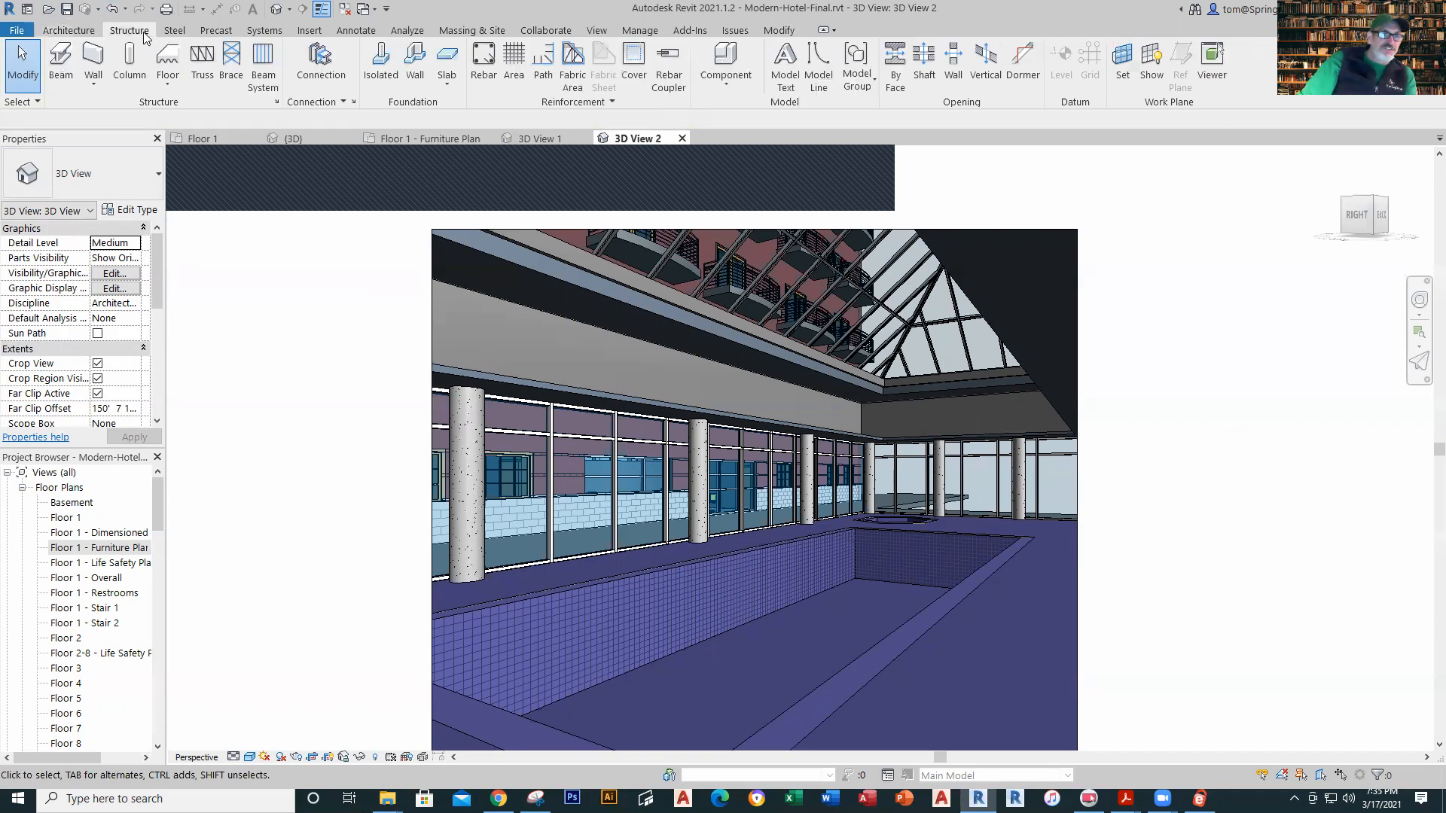
left_click(174, 32)
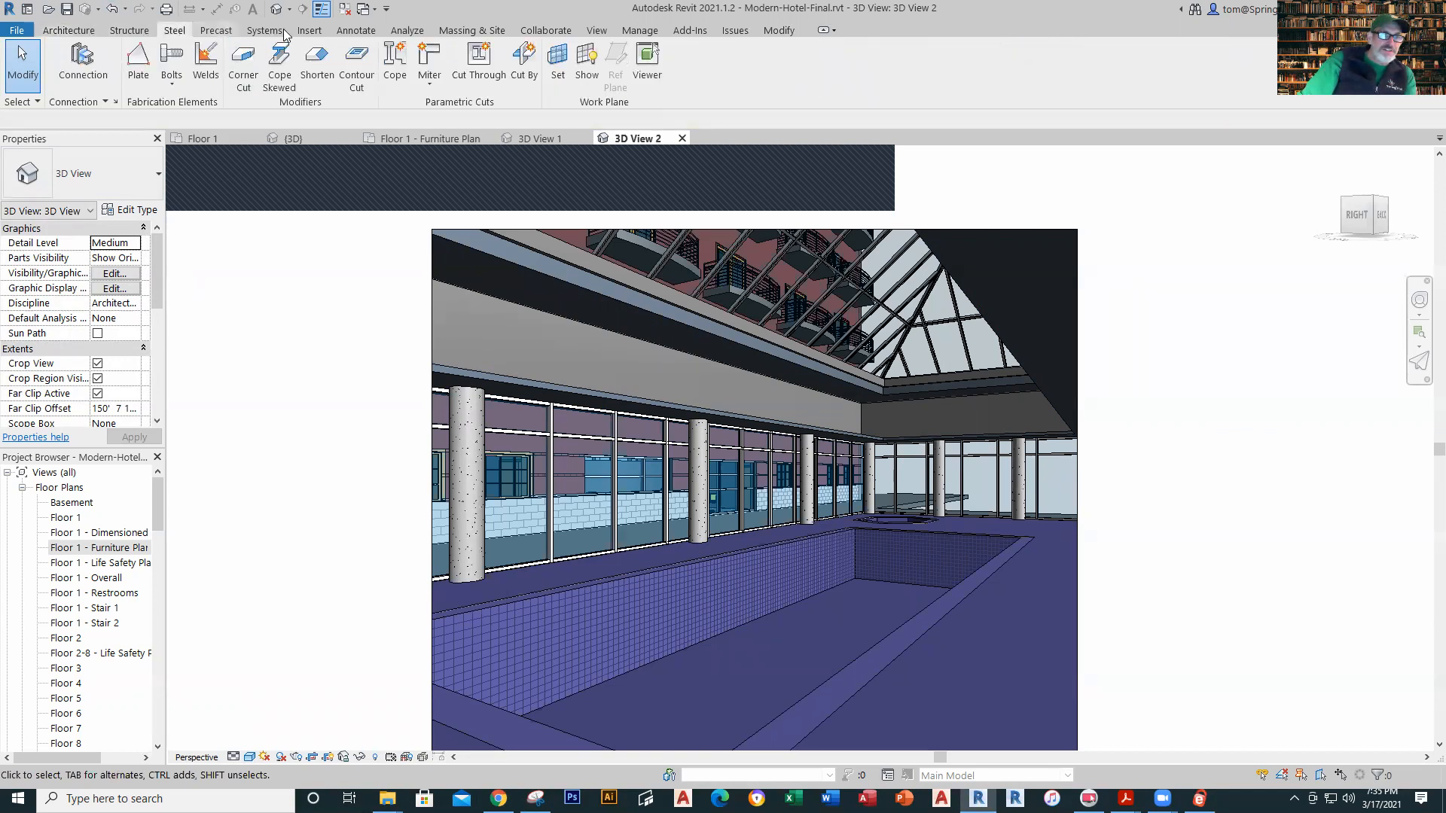
scroll(285, 34, "down", 1)
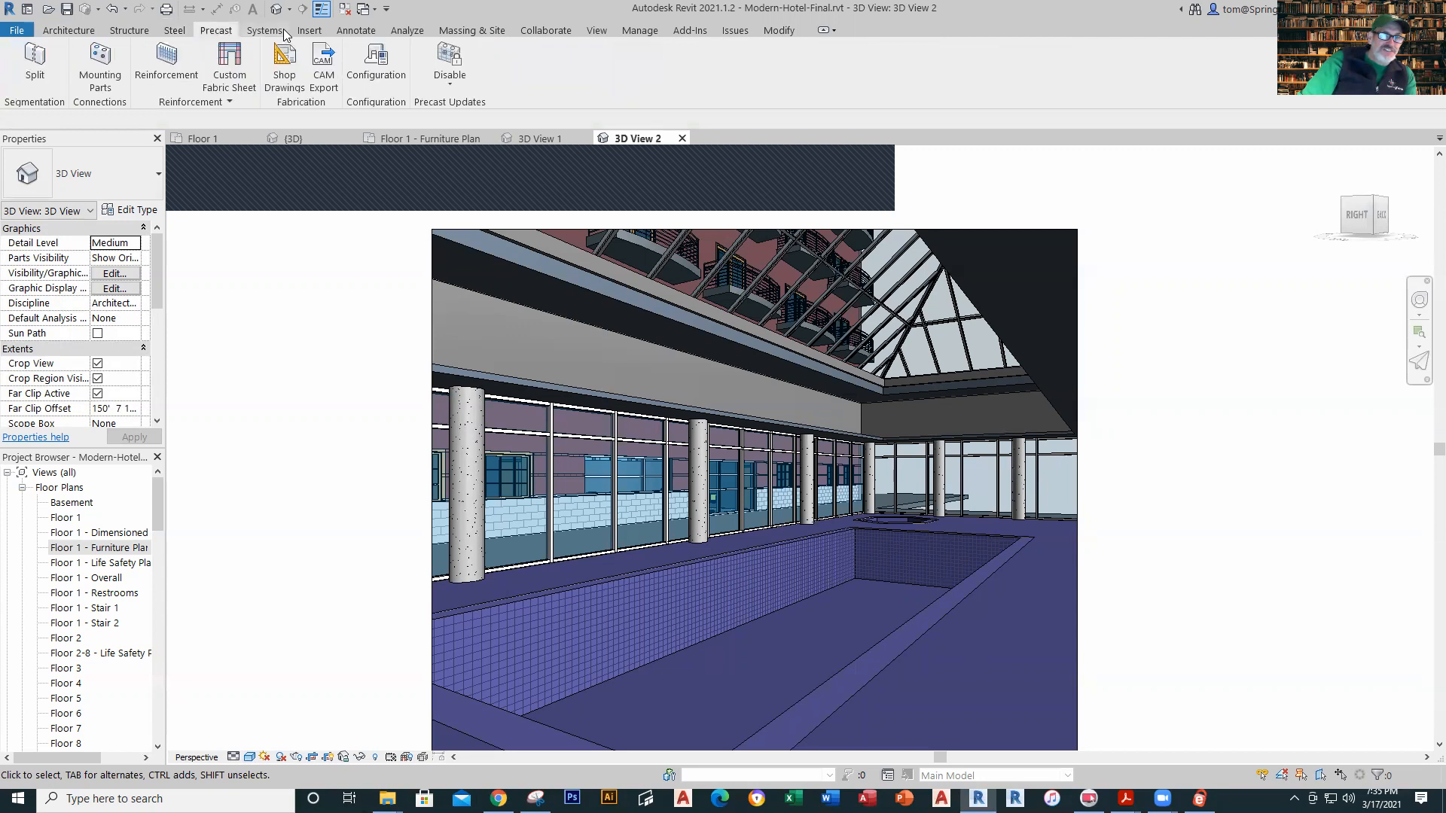
scroll(284, 33, "down", 1)
left_click(317, 32)
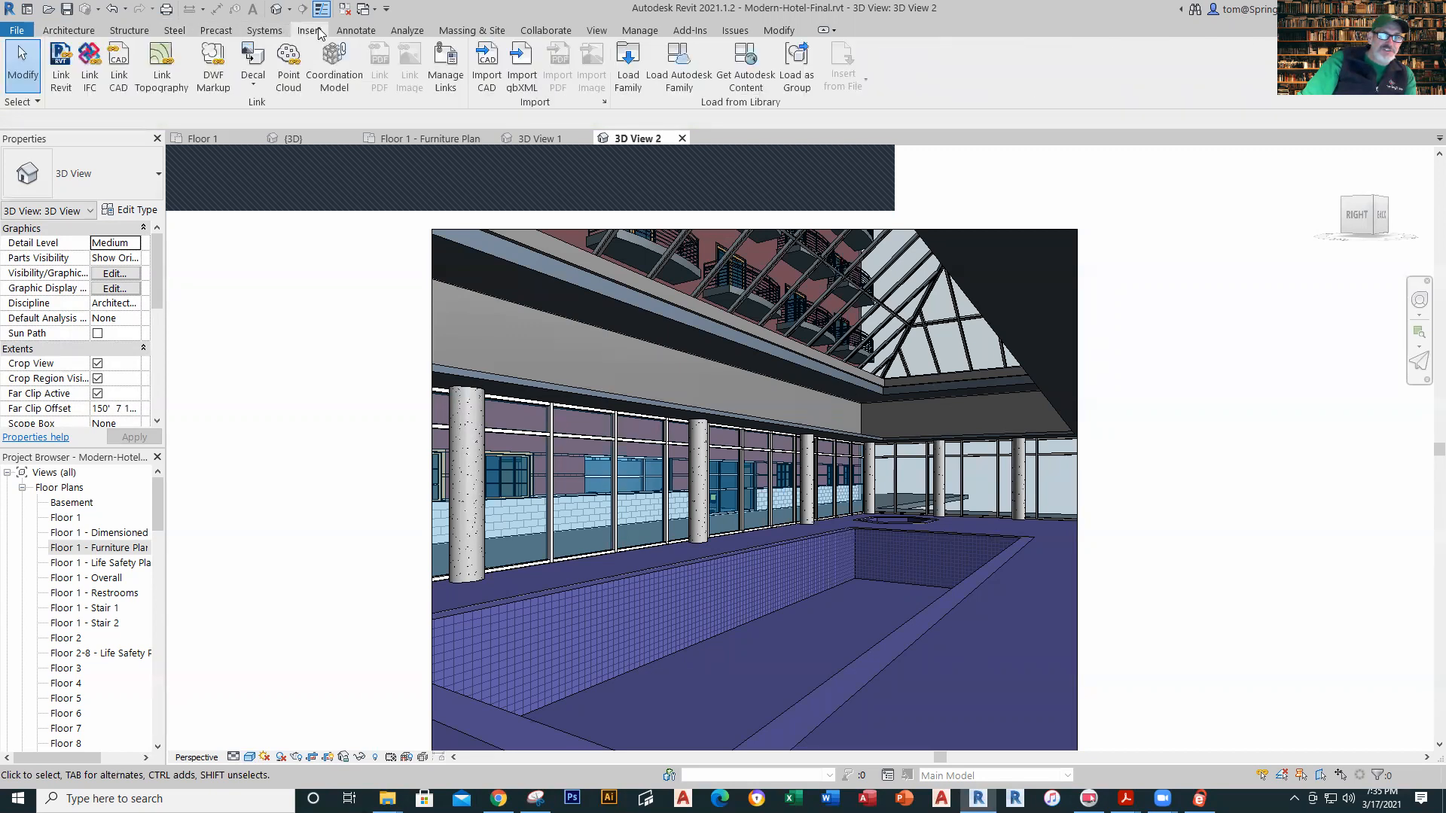
left_click(374, 32)
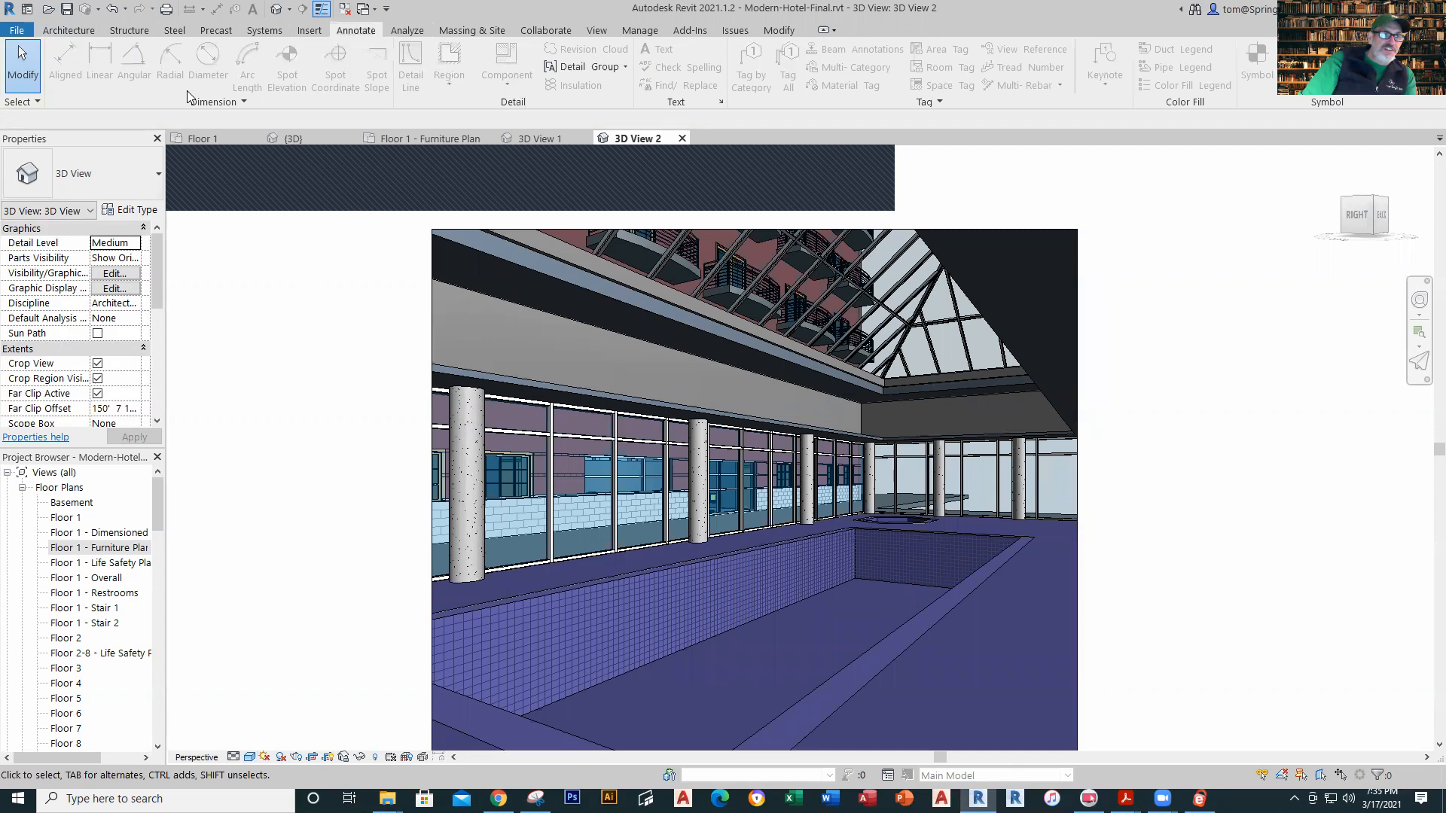
Step: Close the Modern-Hotel-Final project without saving its changes
left_click(76, 32)
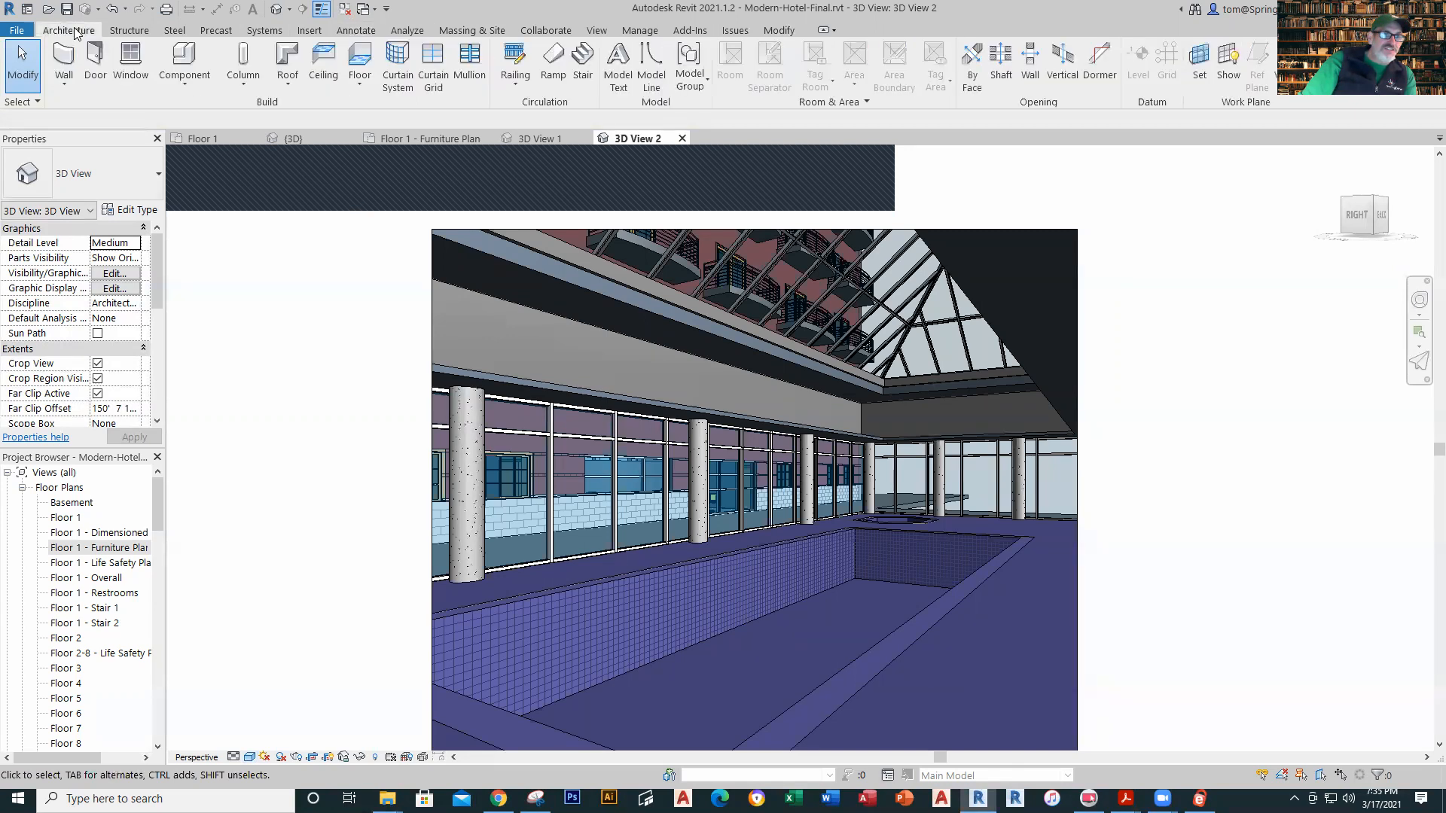
left_click(18, 30)
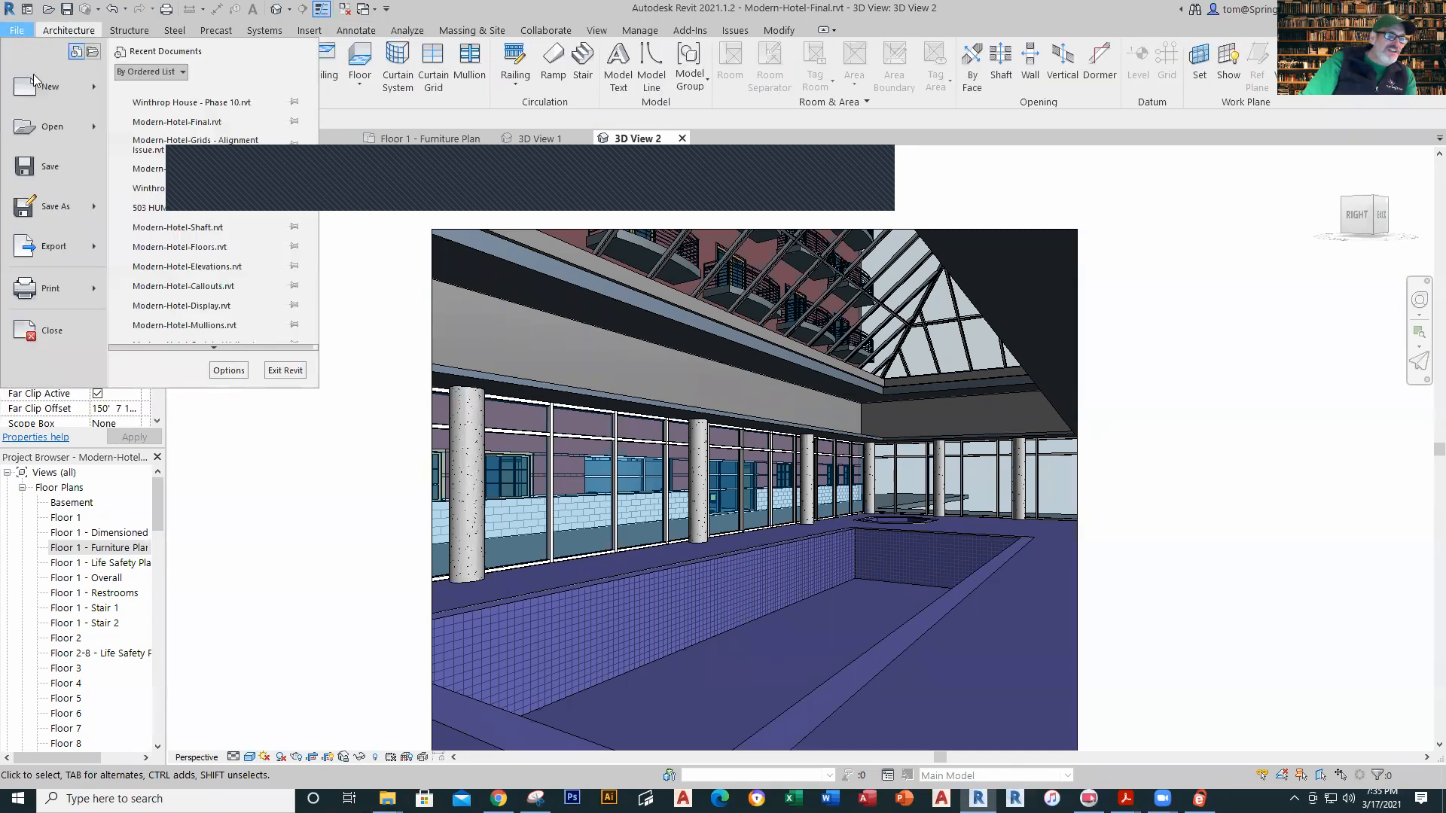
left_click(80, 329)
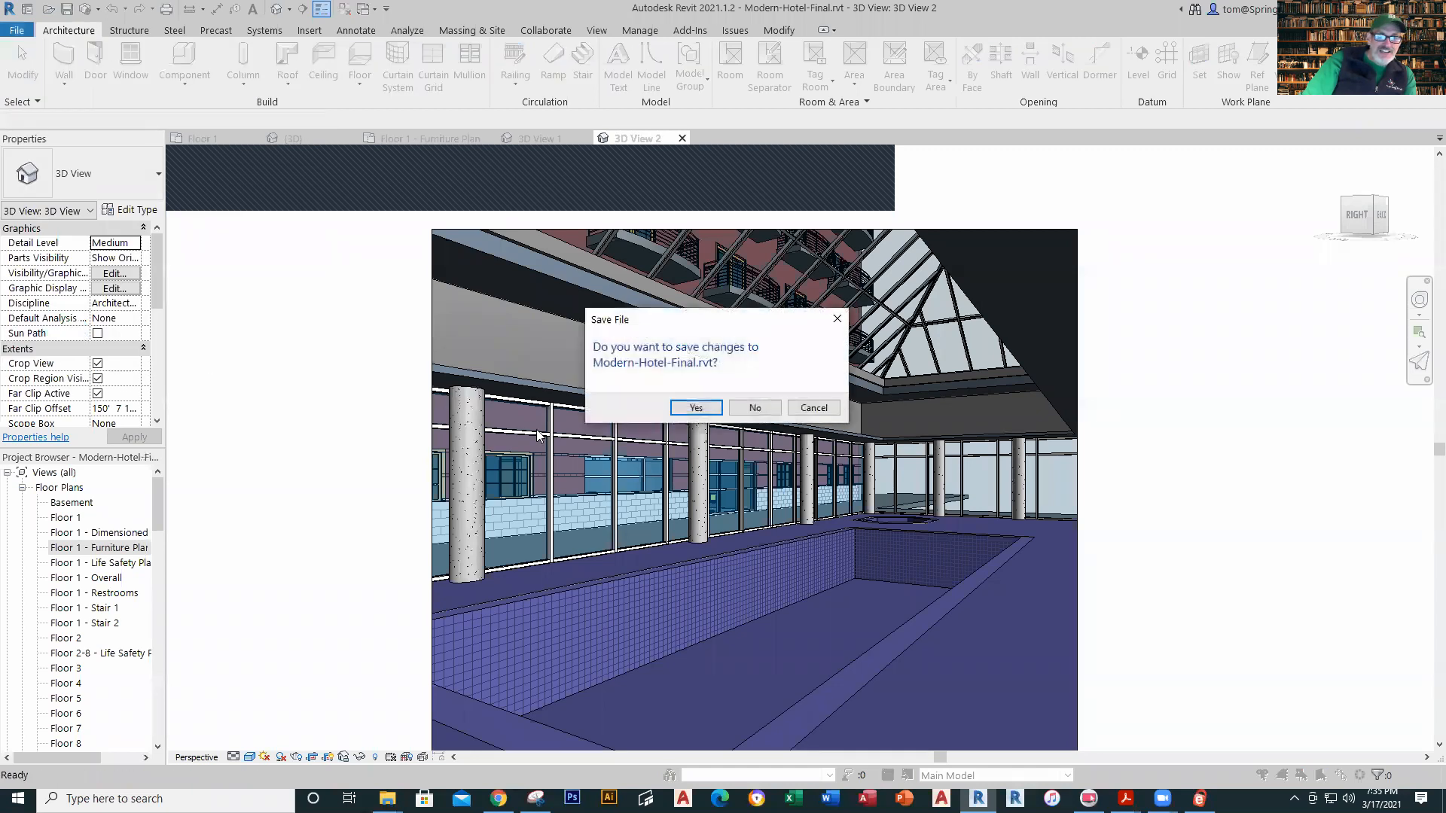
left_click(754, 408)
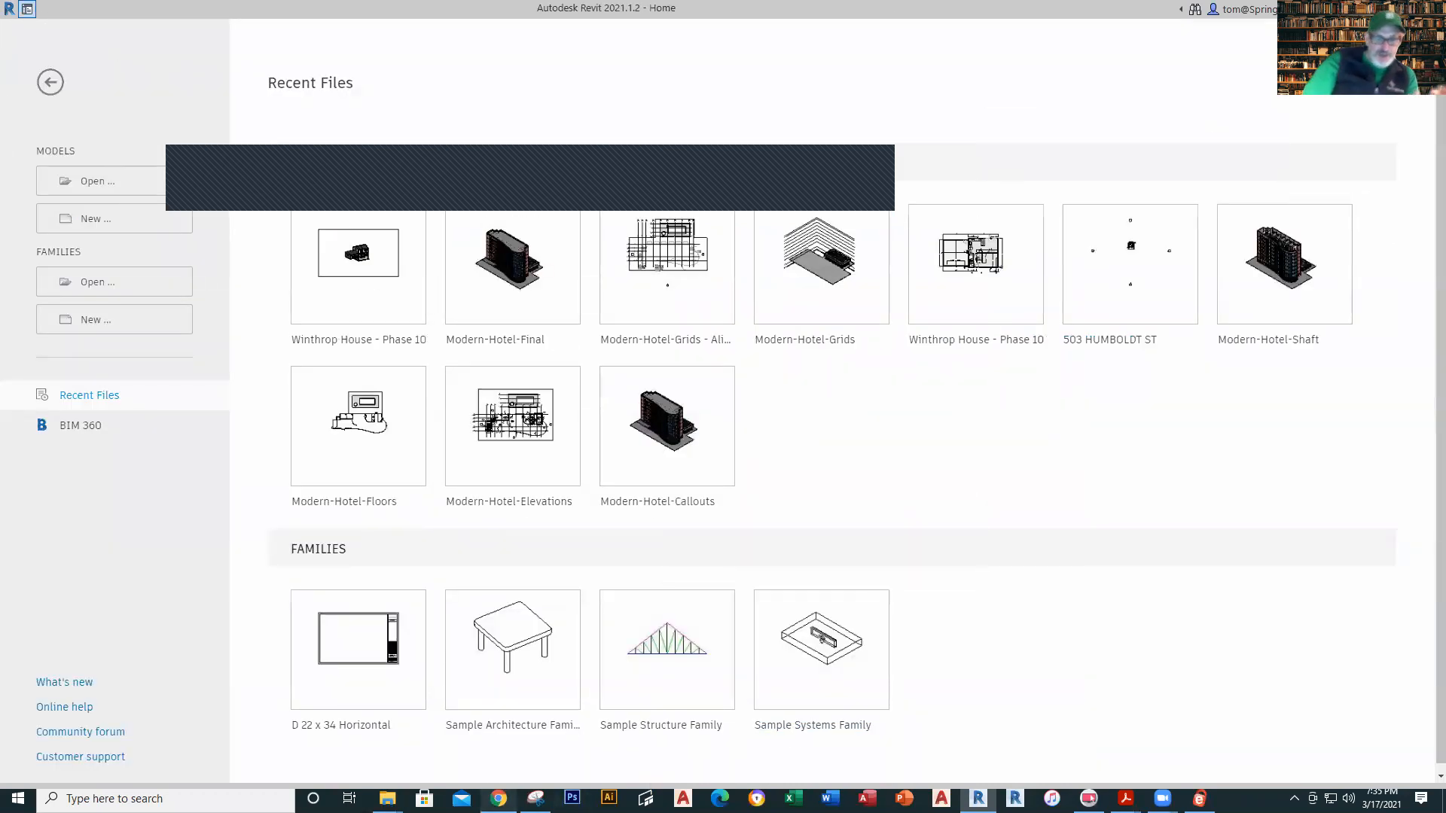
Step: Switch to Chrome and open the Revit Floor Plan 1 - Weeks 9 & 10 page of the CAD for Construction course in myMCC
left_click(498, 798)
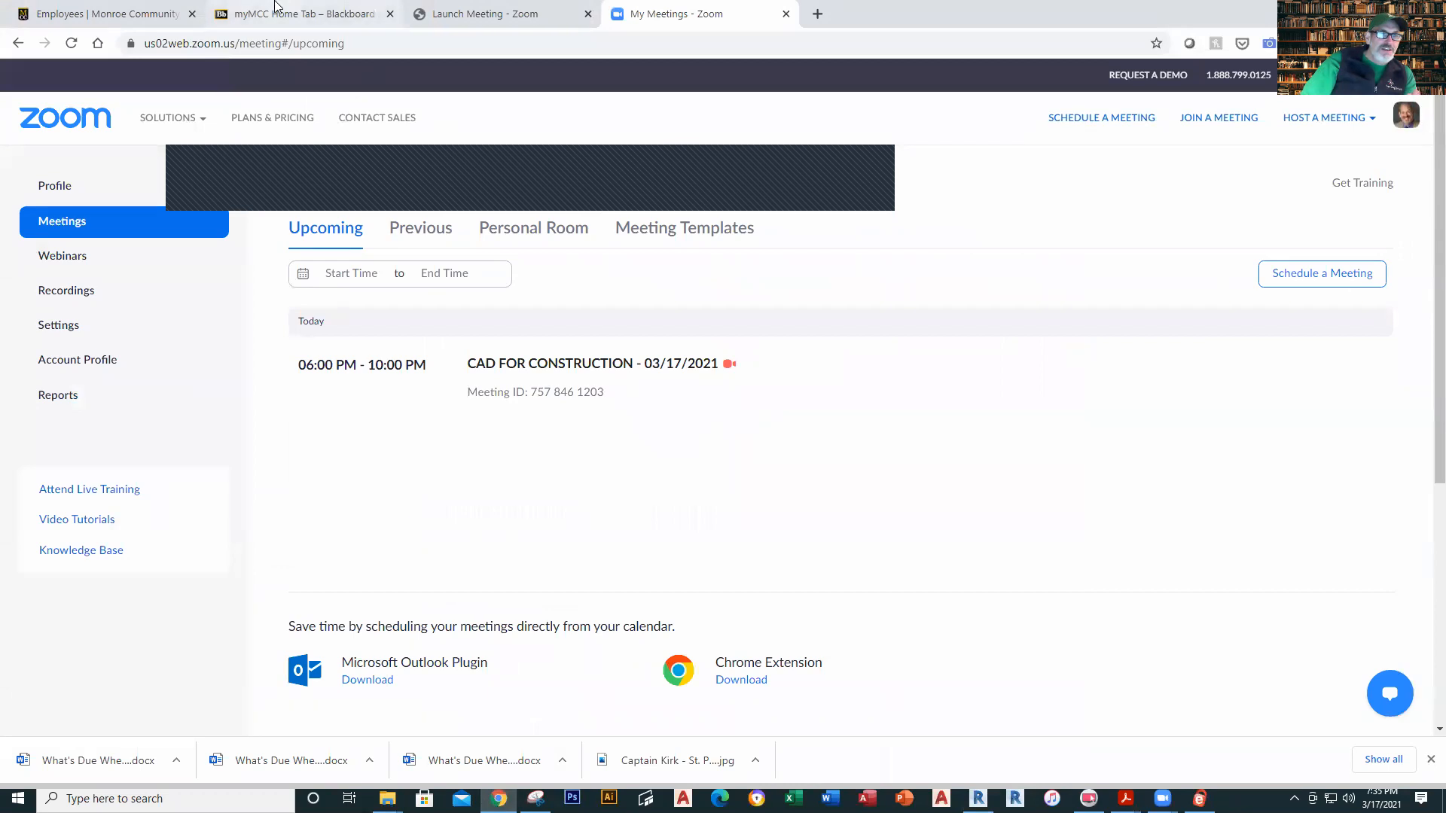
left_click(294, 15)
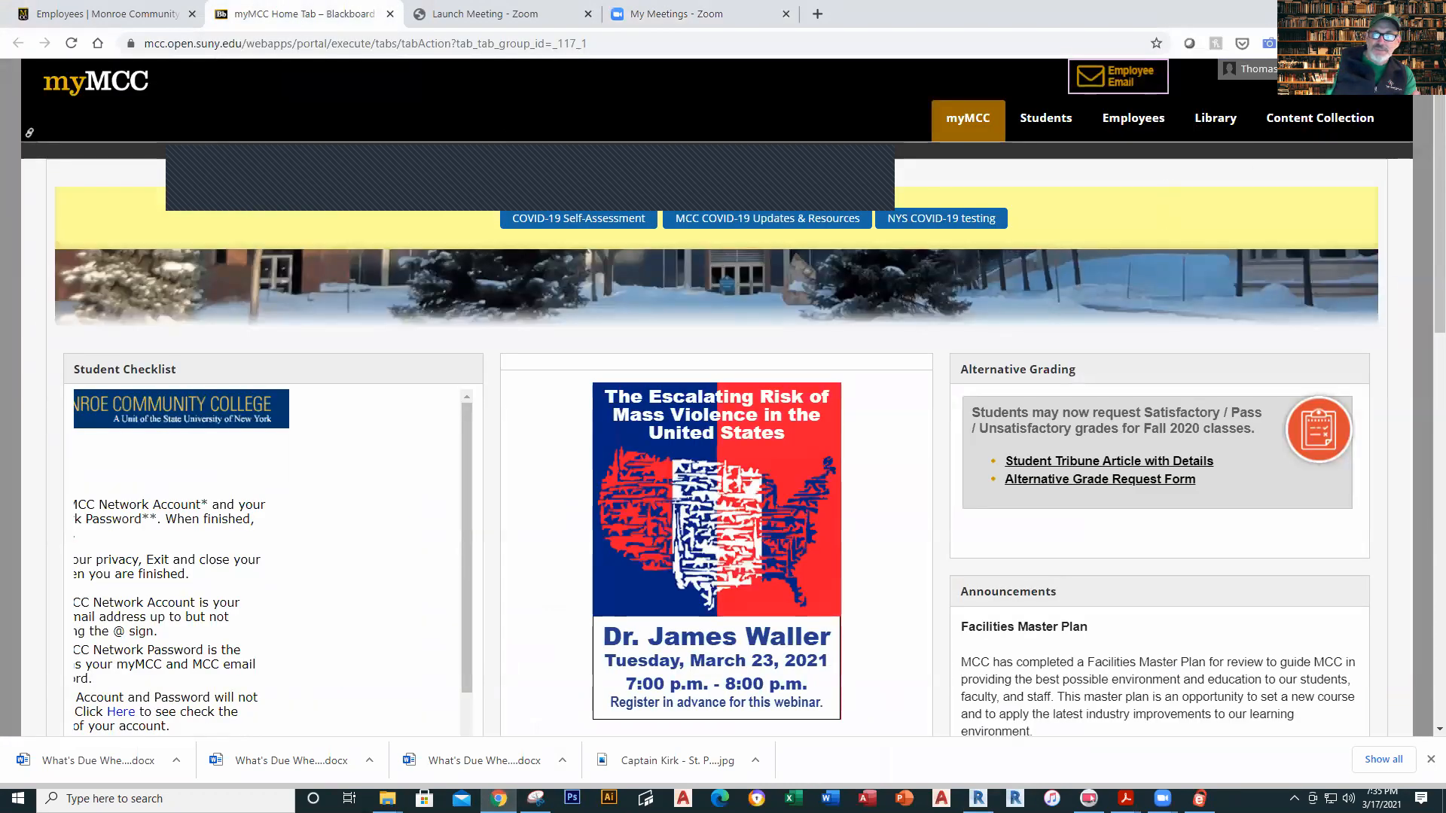
left_click(1249, 68)
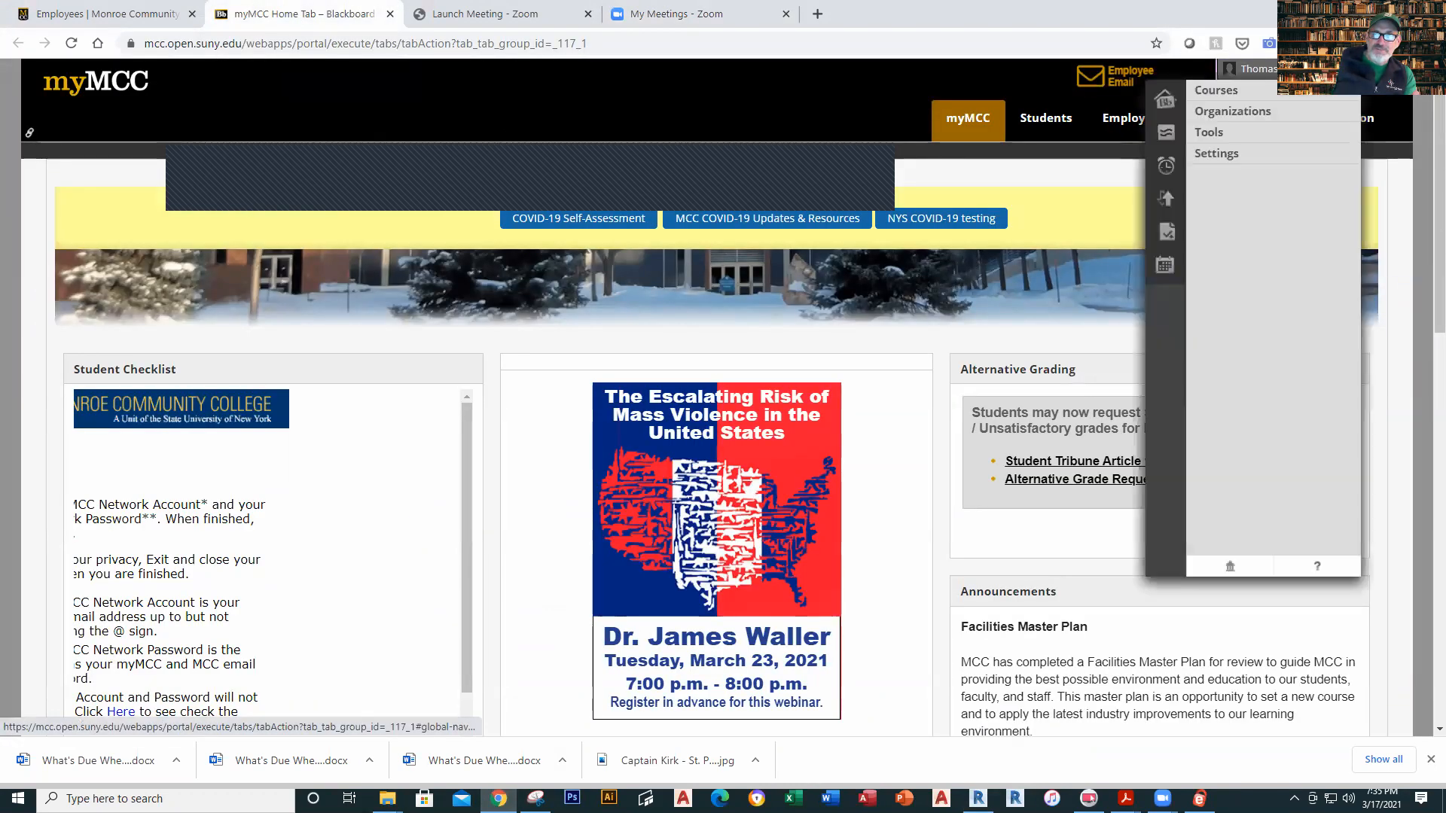
left_click(1280, 170)
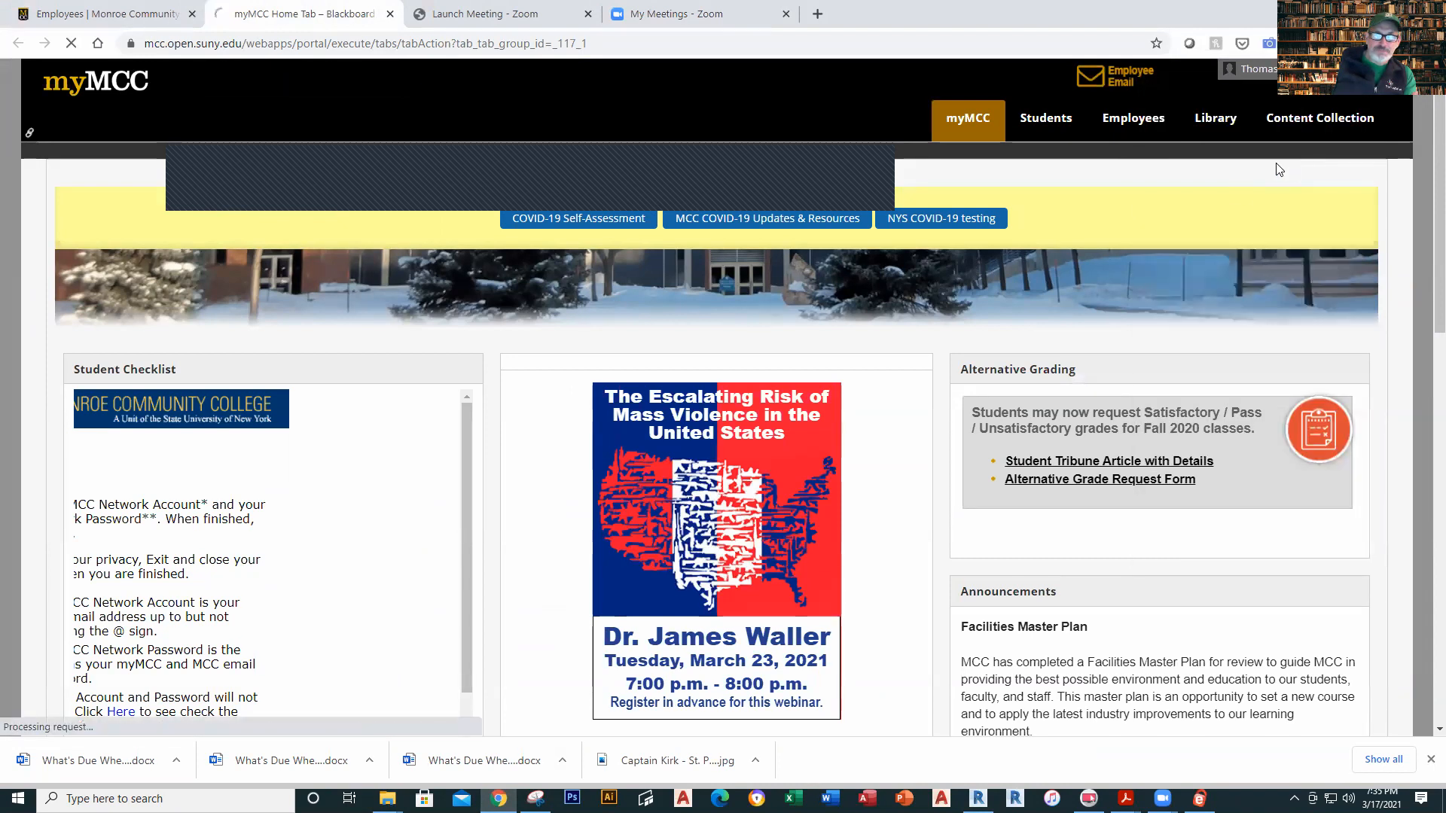
scroll(113, 517, "down", 10)
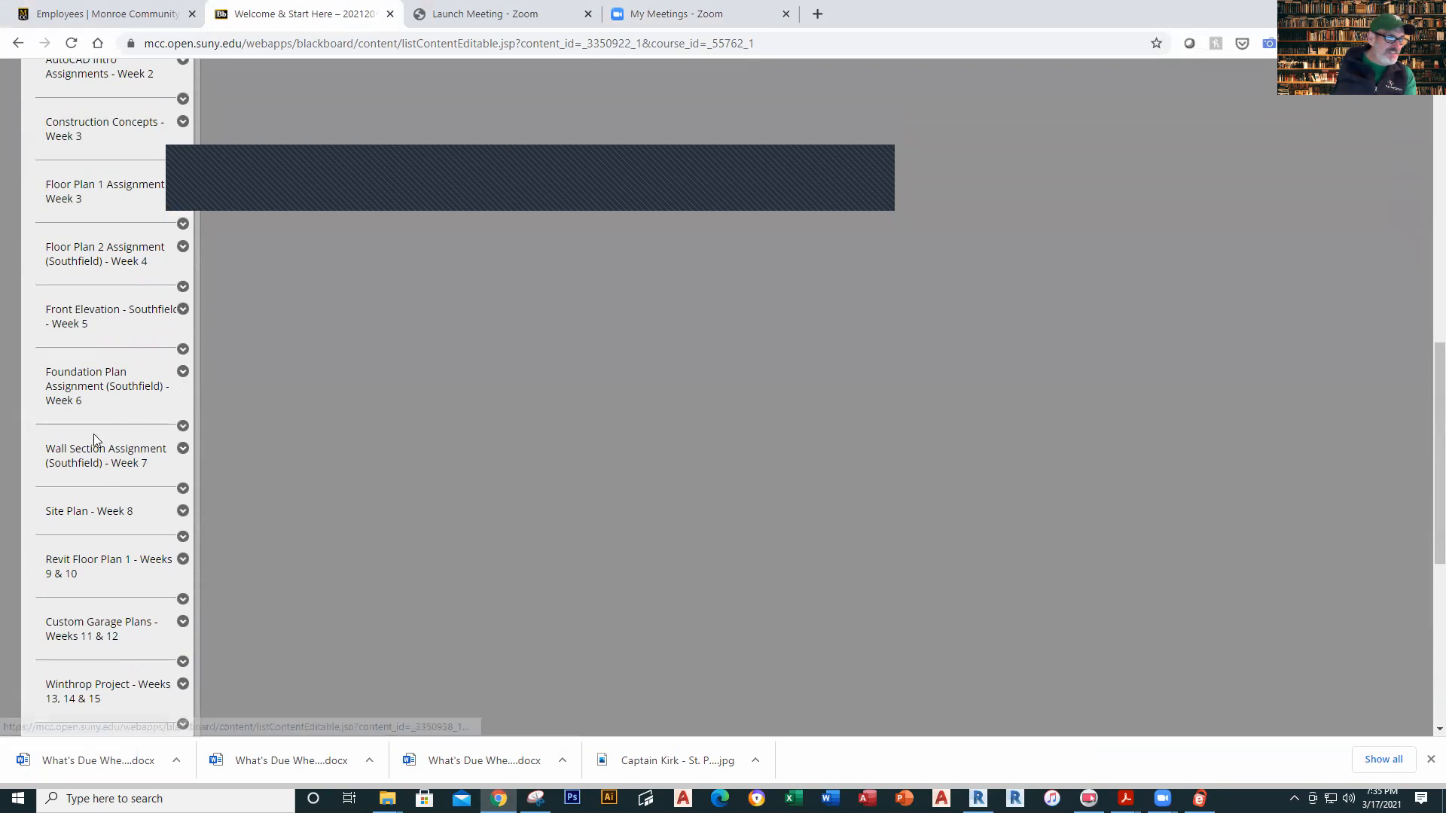
scroll(94, 434, "down", 1)
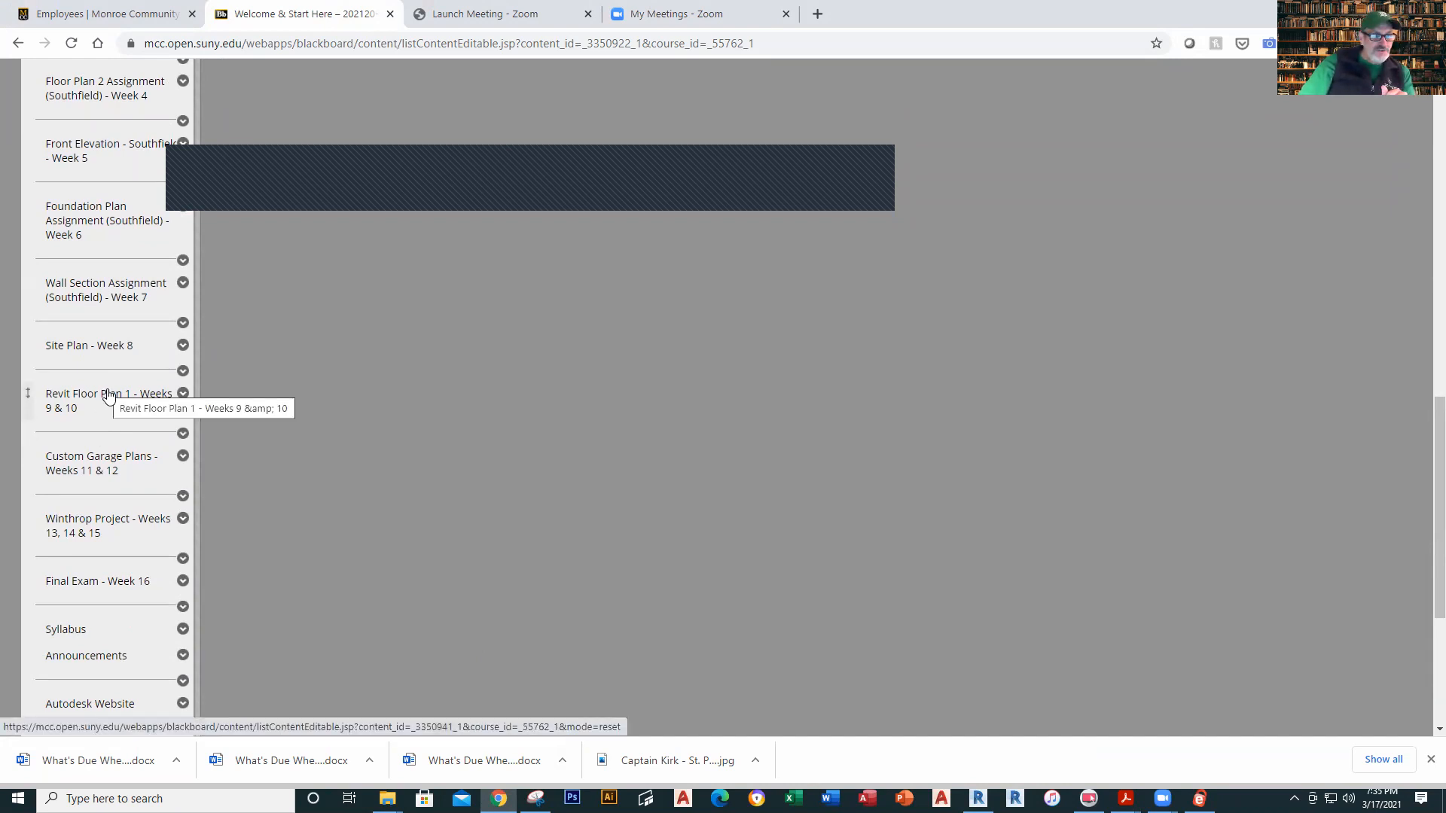
left_click(107, 400)
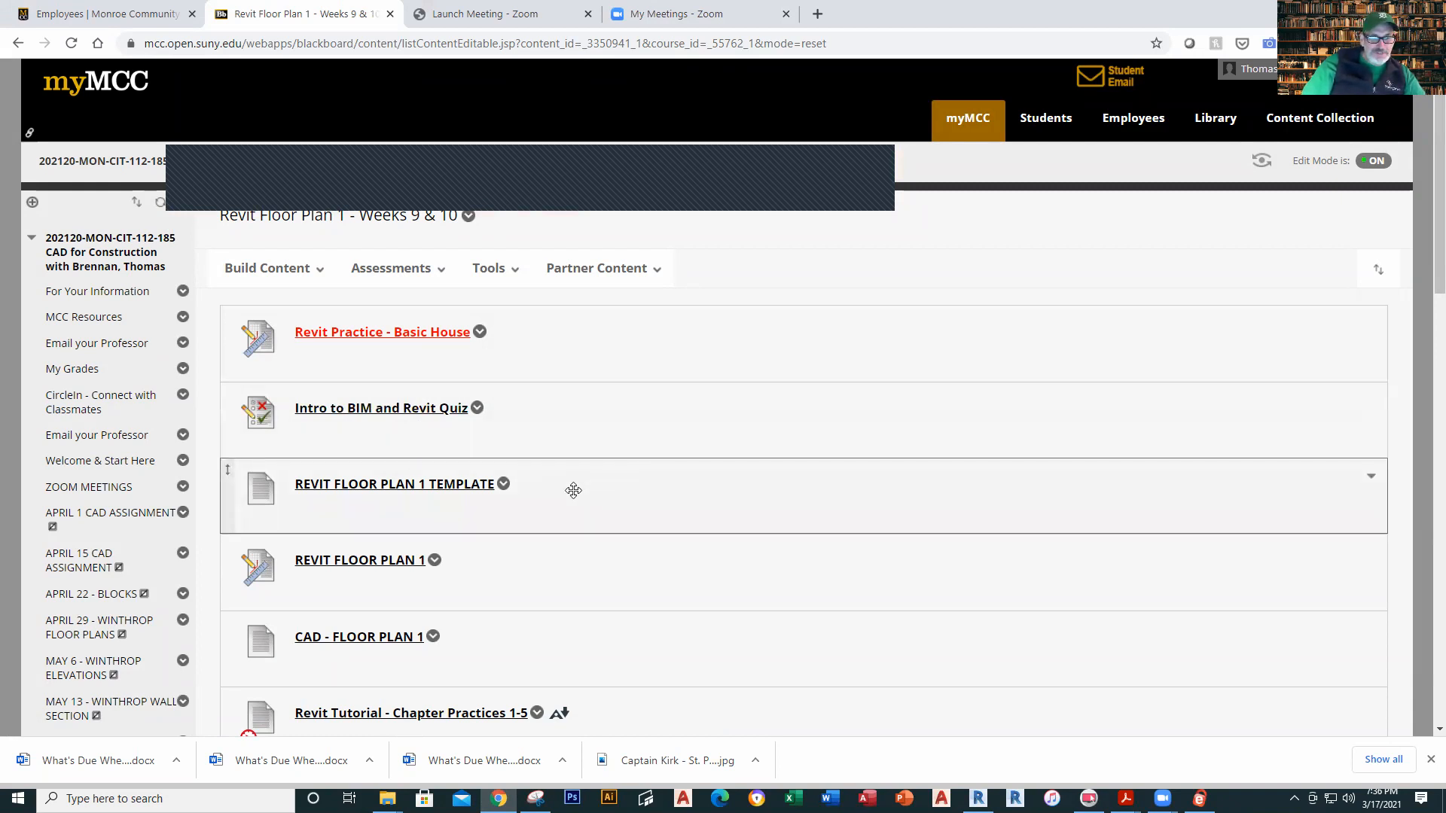
Step: Download the REVIT FLOOR PLAN 1 TEMPLATE file from the course page
scroll(573, 491, "down", 1)
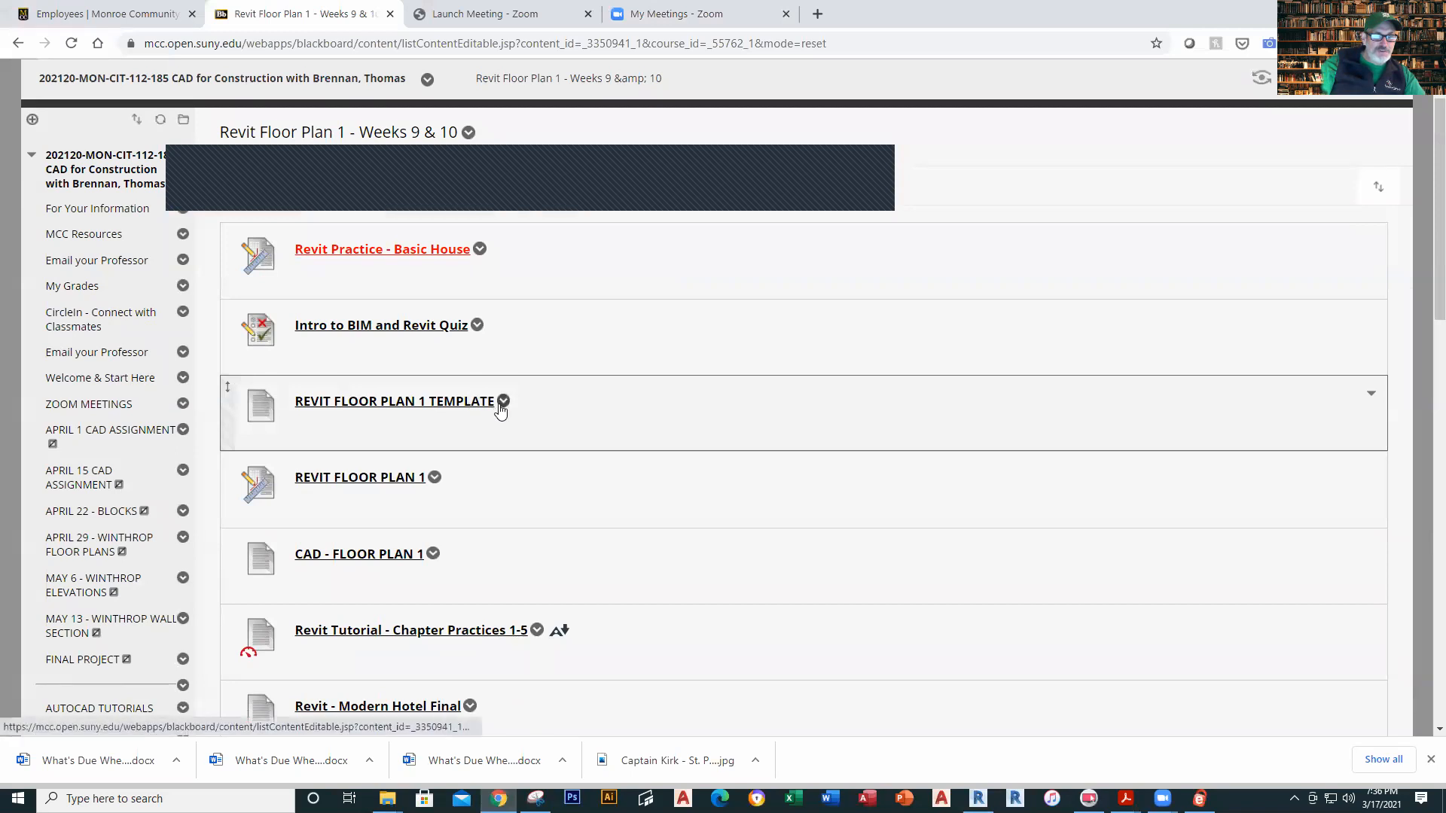
left_click(455, 407)
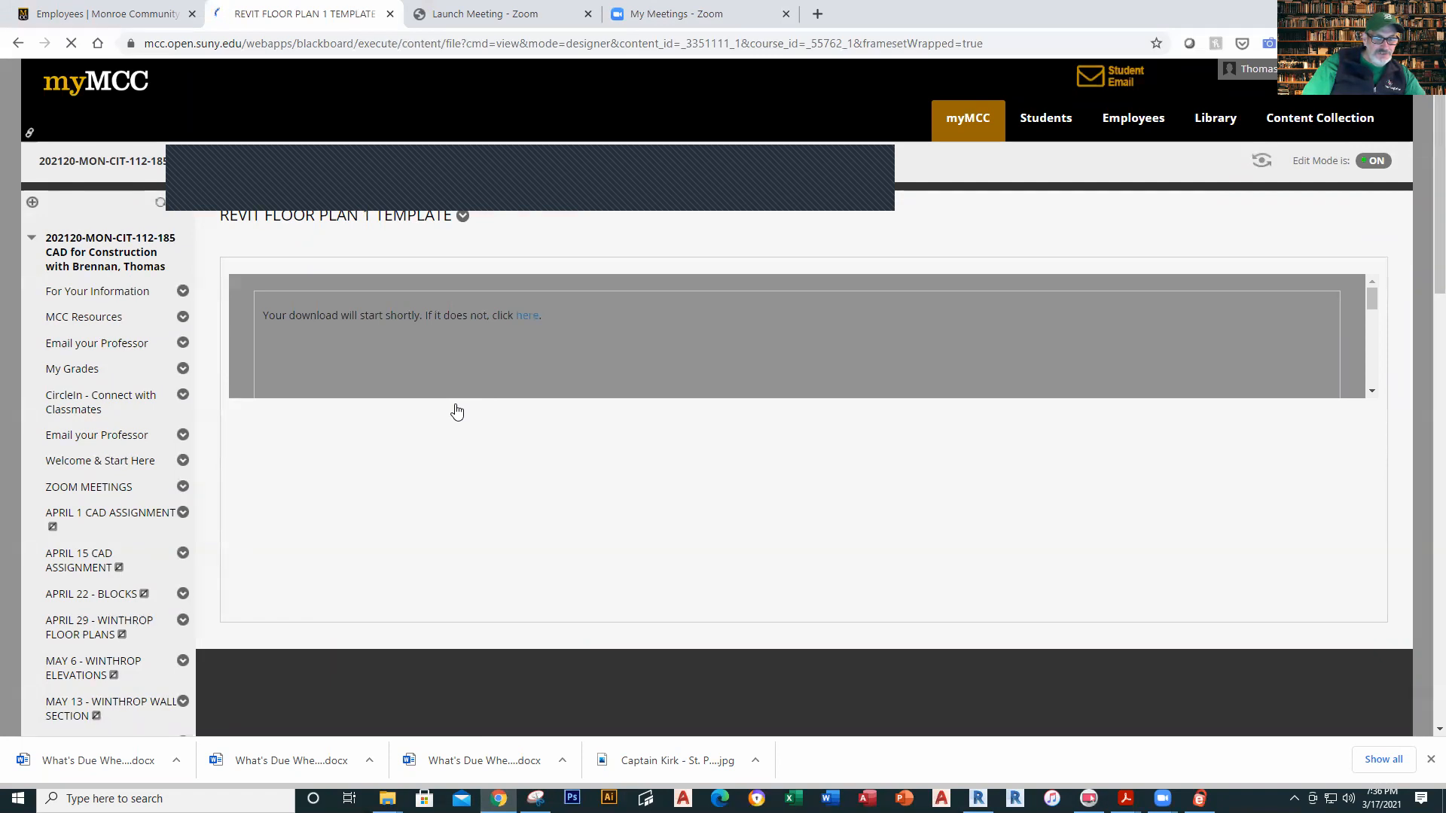
left_click(527, 316)
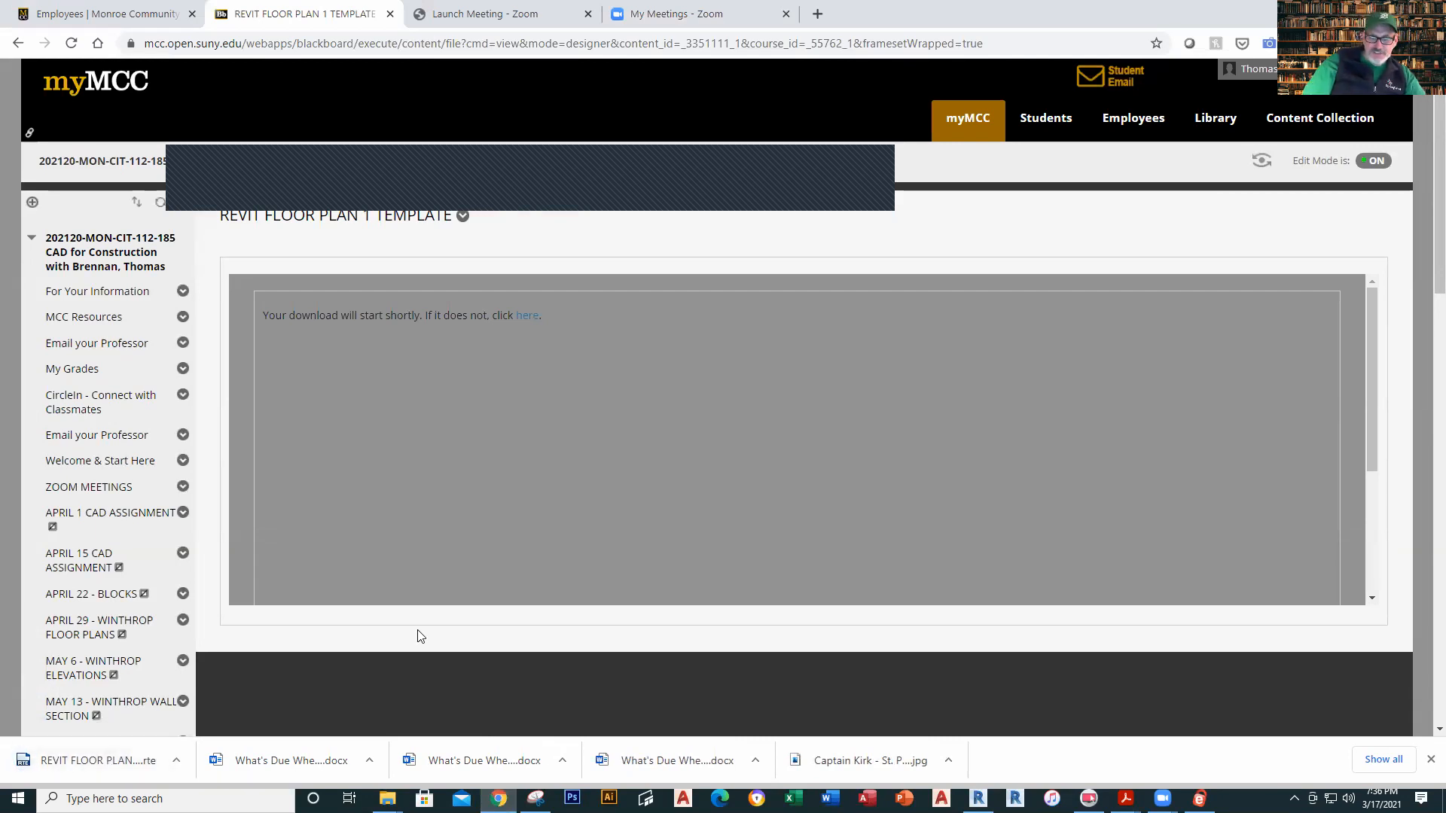
Step: Switch to Revit and create a new project from REVIT FLOOR PLAN 1 TEMPLATE(2).rte in the Downloads folder
left_click(978, 798)
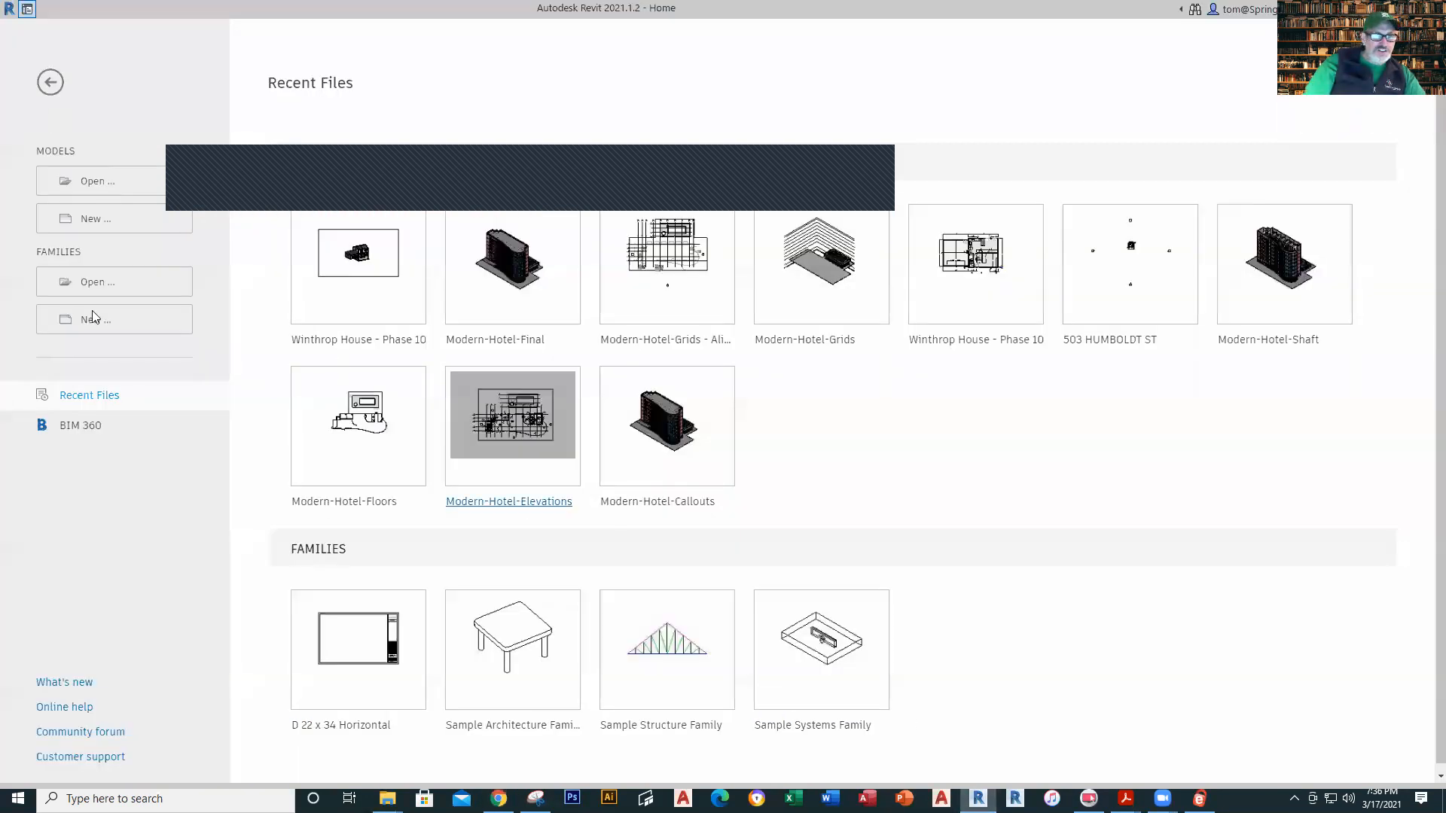
left_click(86, 223)
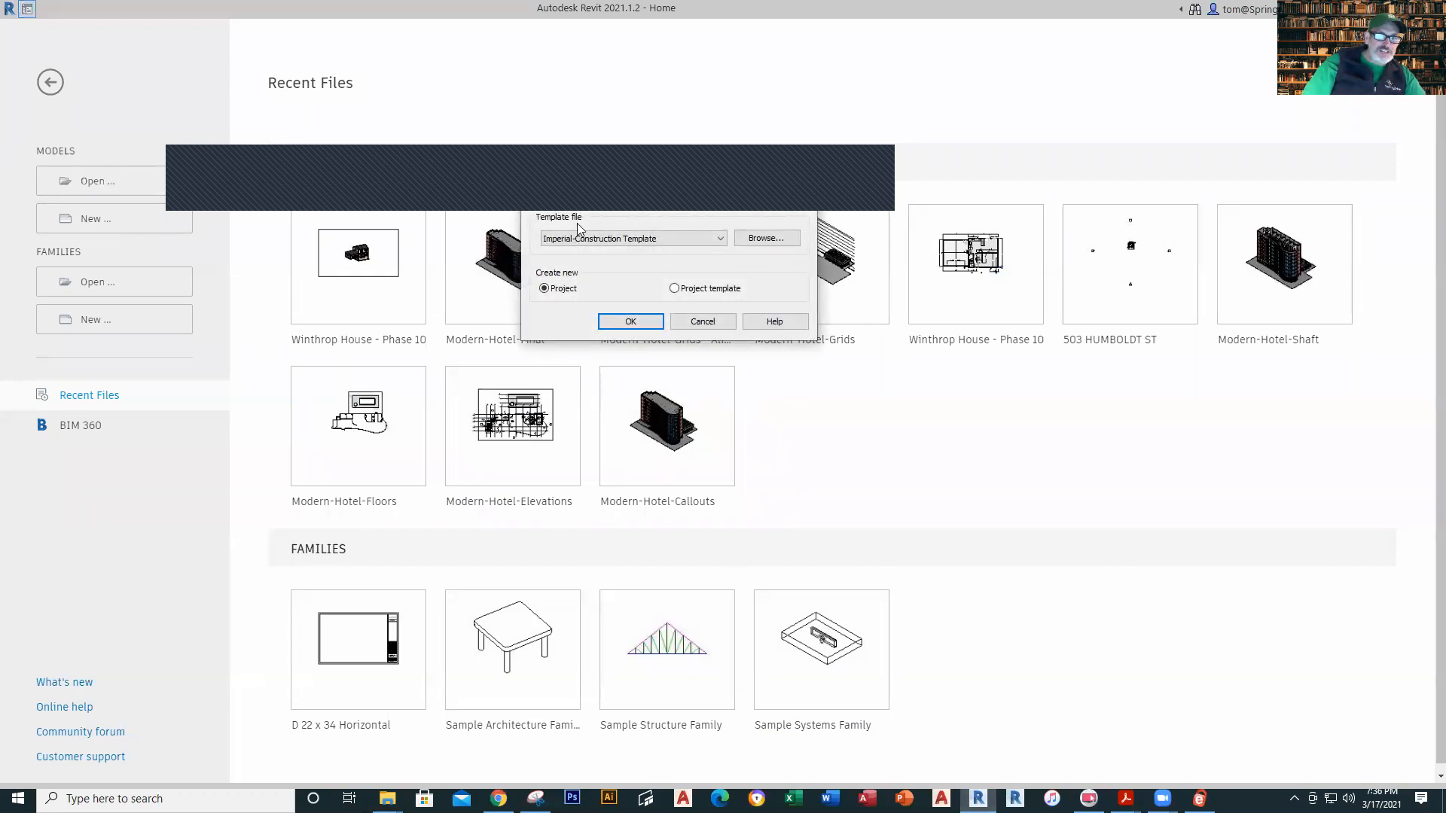
left_click(783, 239)
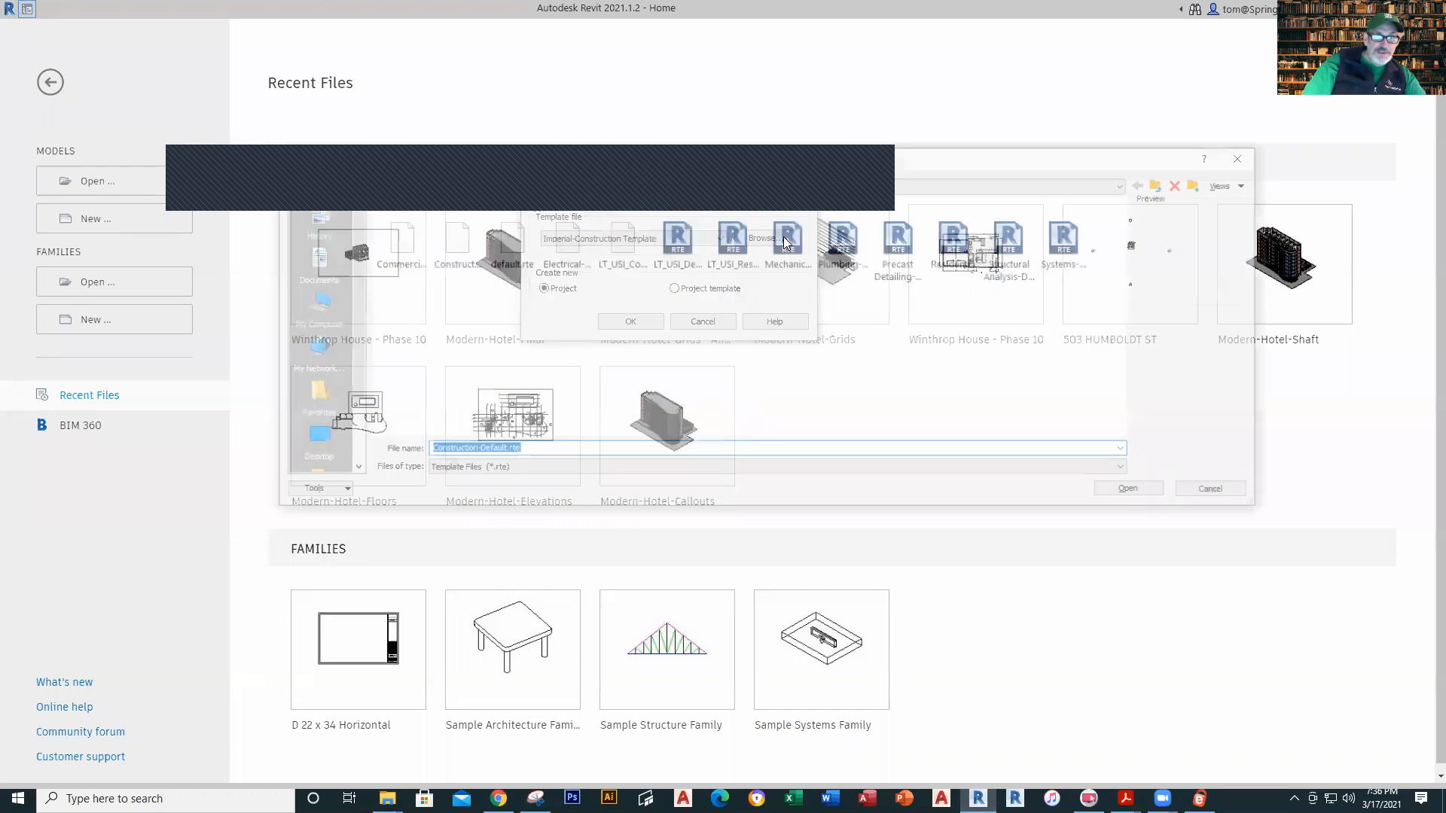
left_click(322, 314)
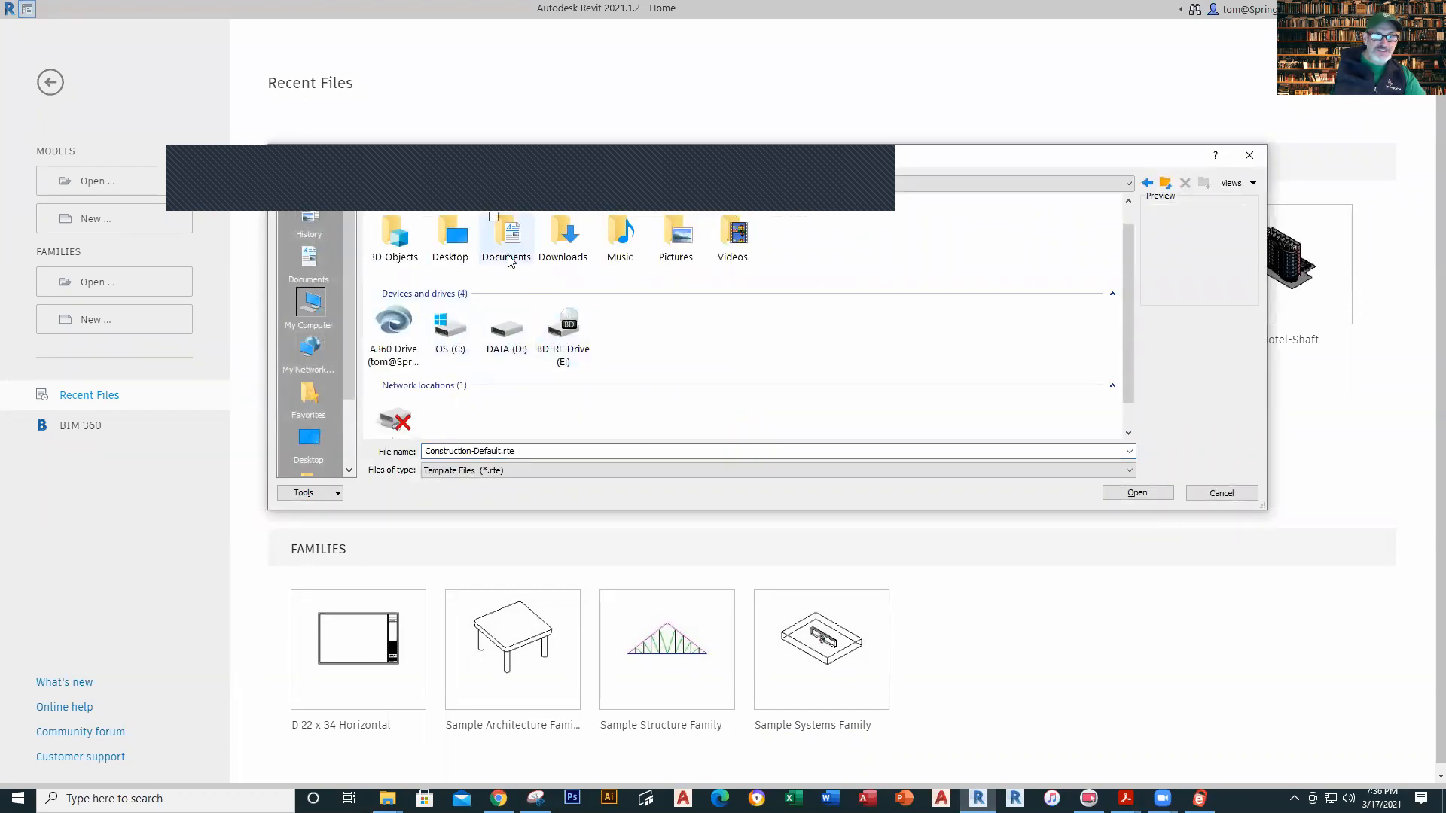
double_click(576, 250)
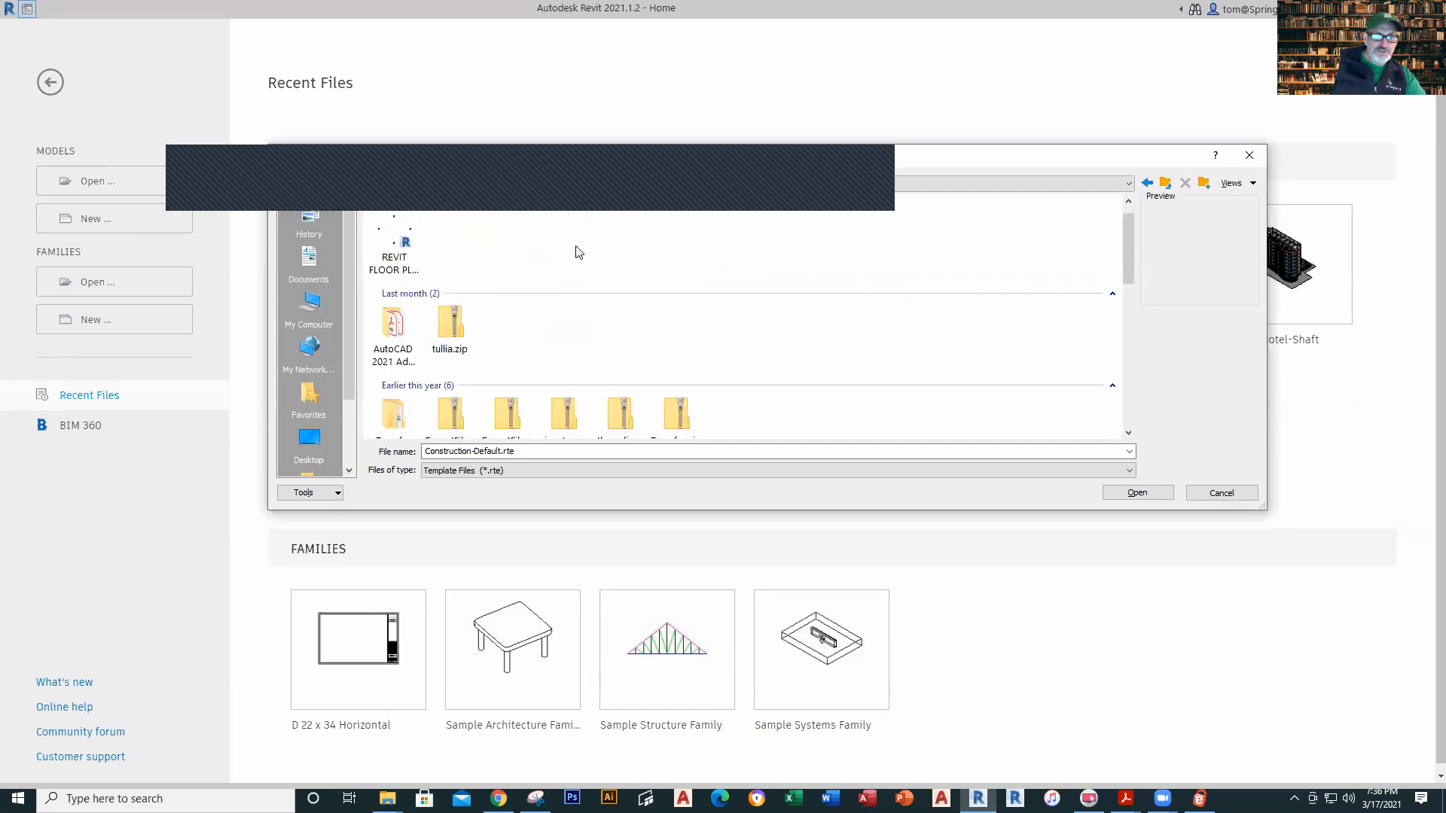
left_click(411, 278)
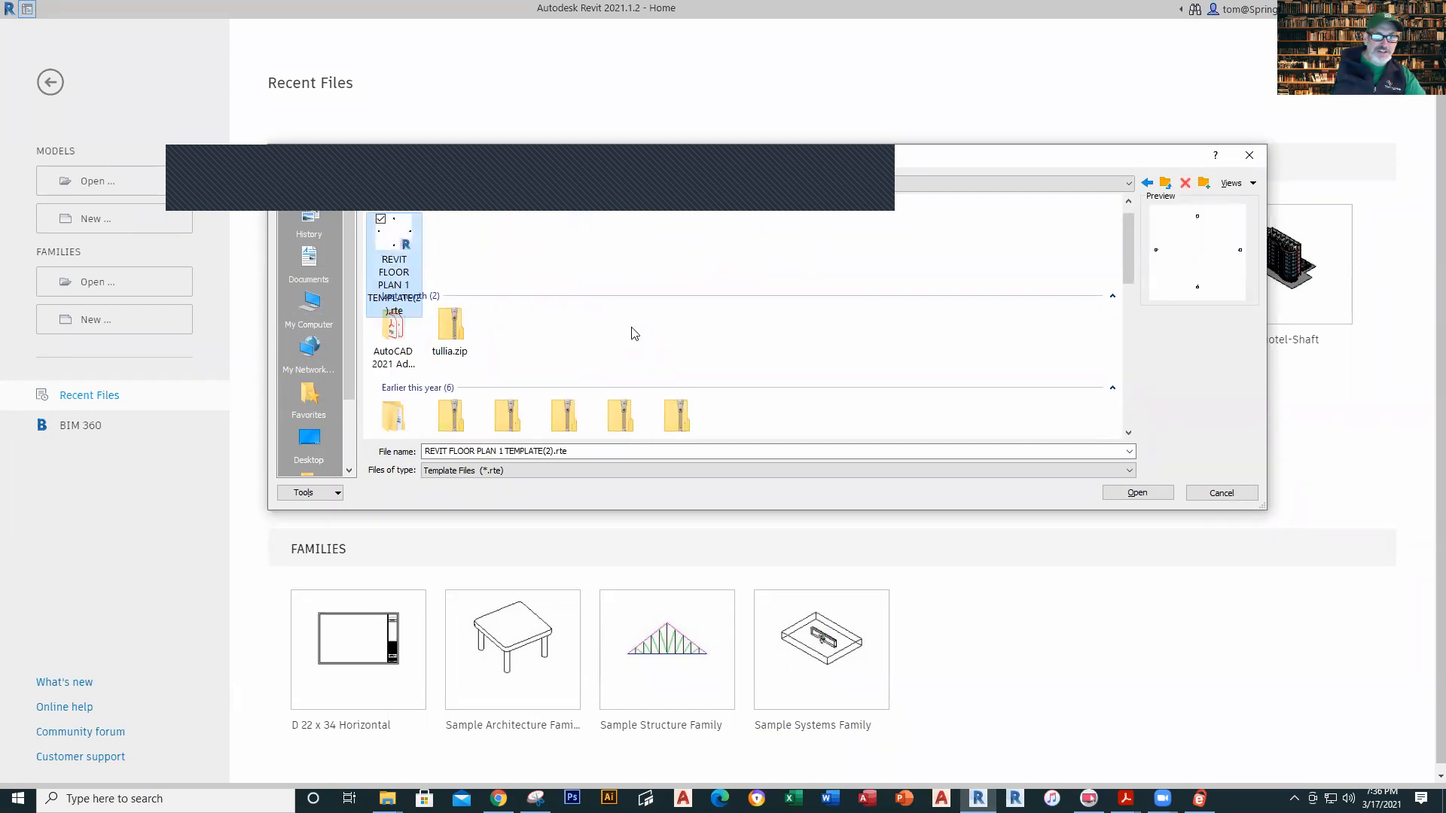
key("Return")
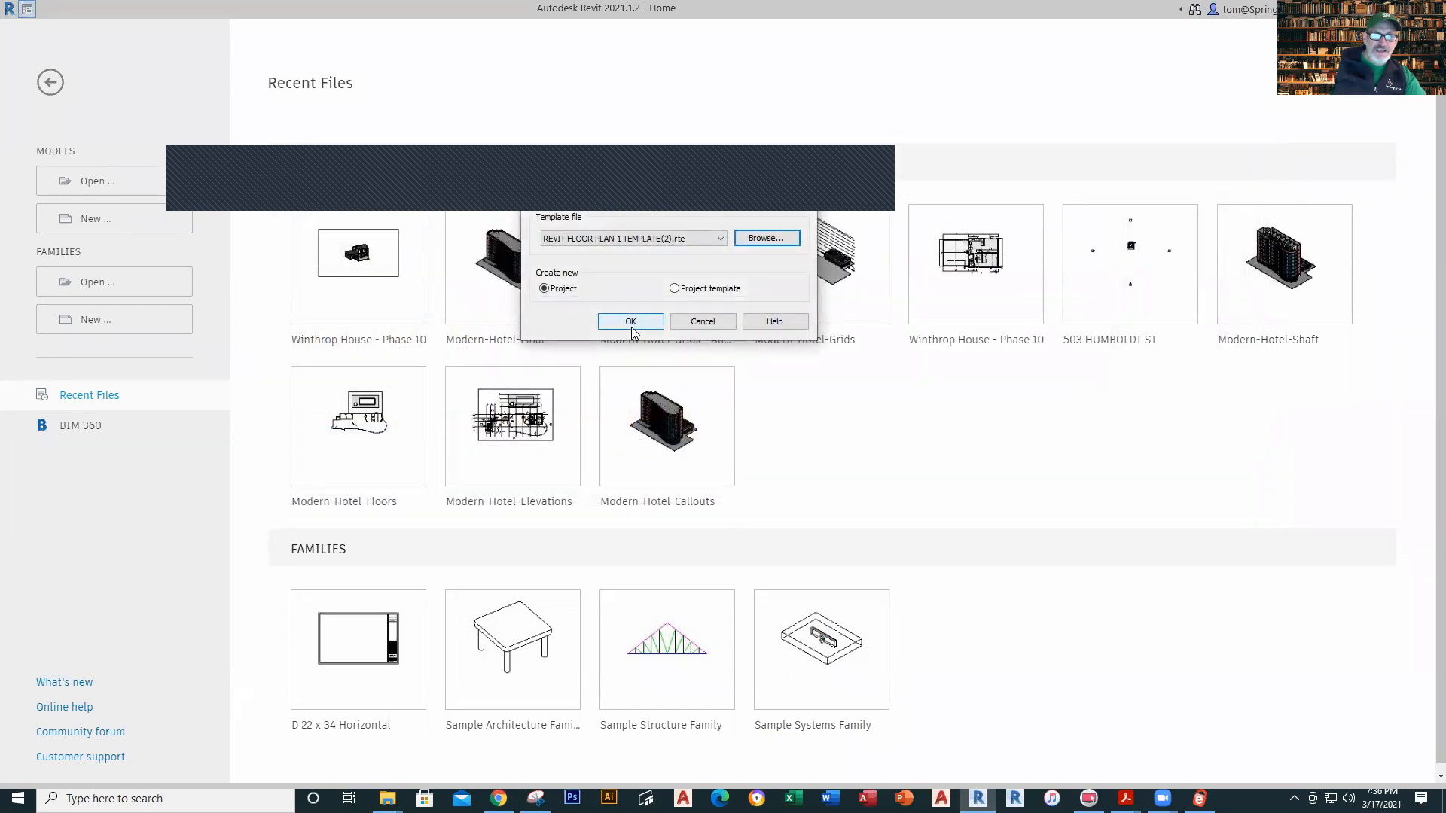
left_click(631, 324)
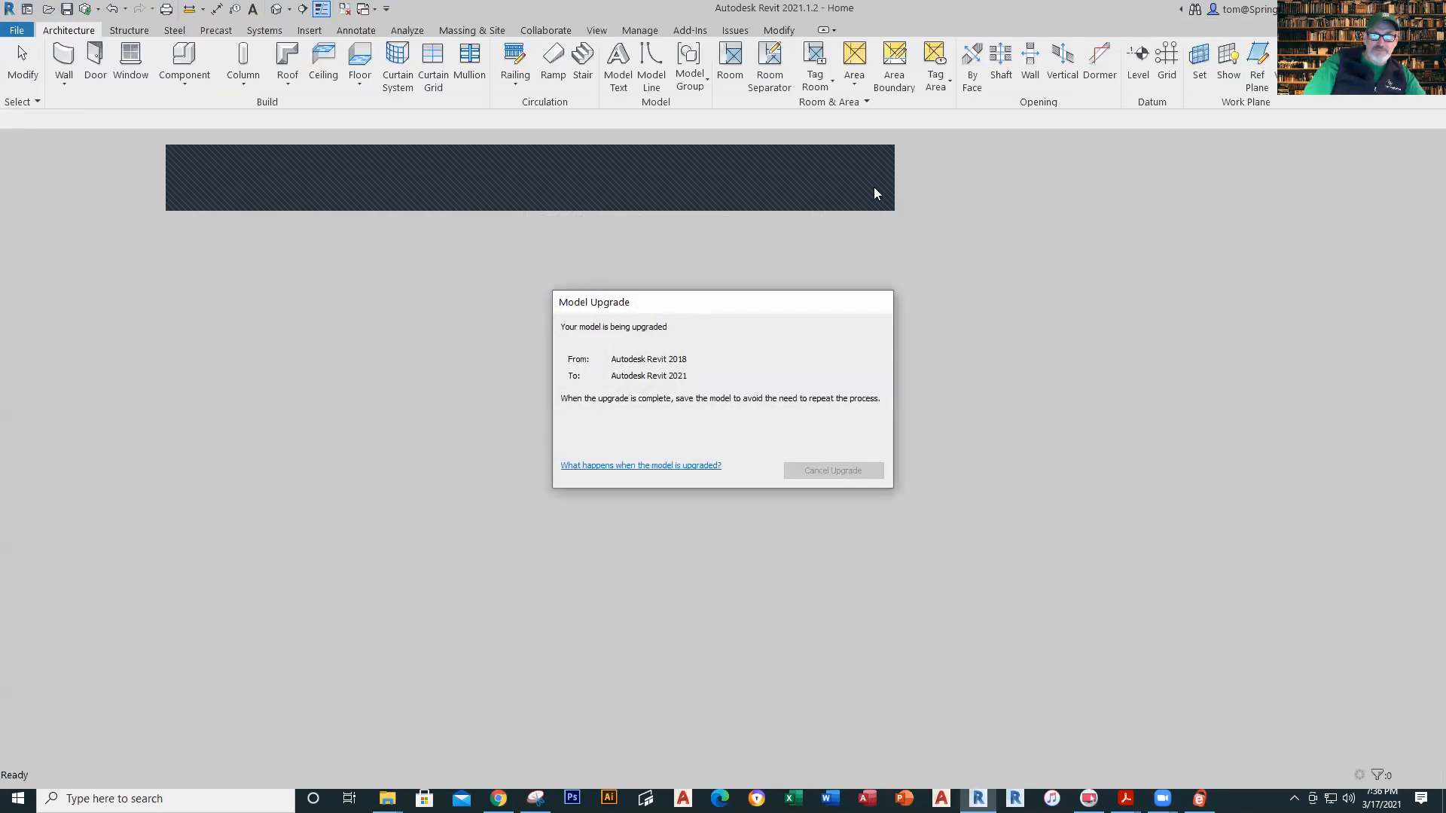
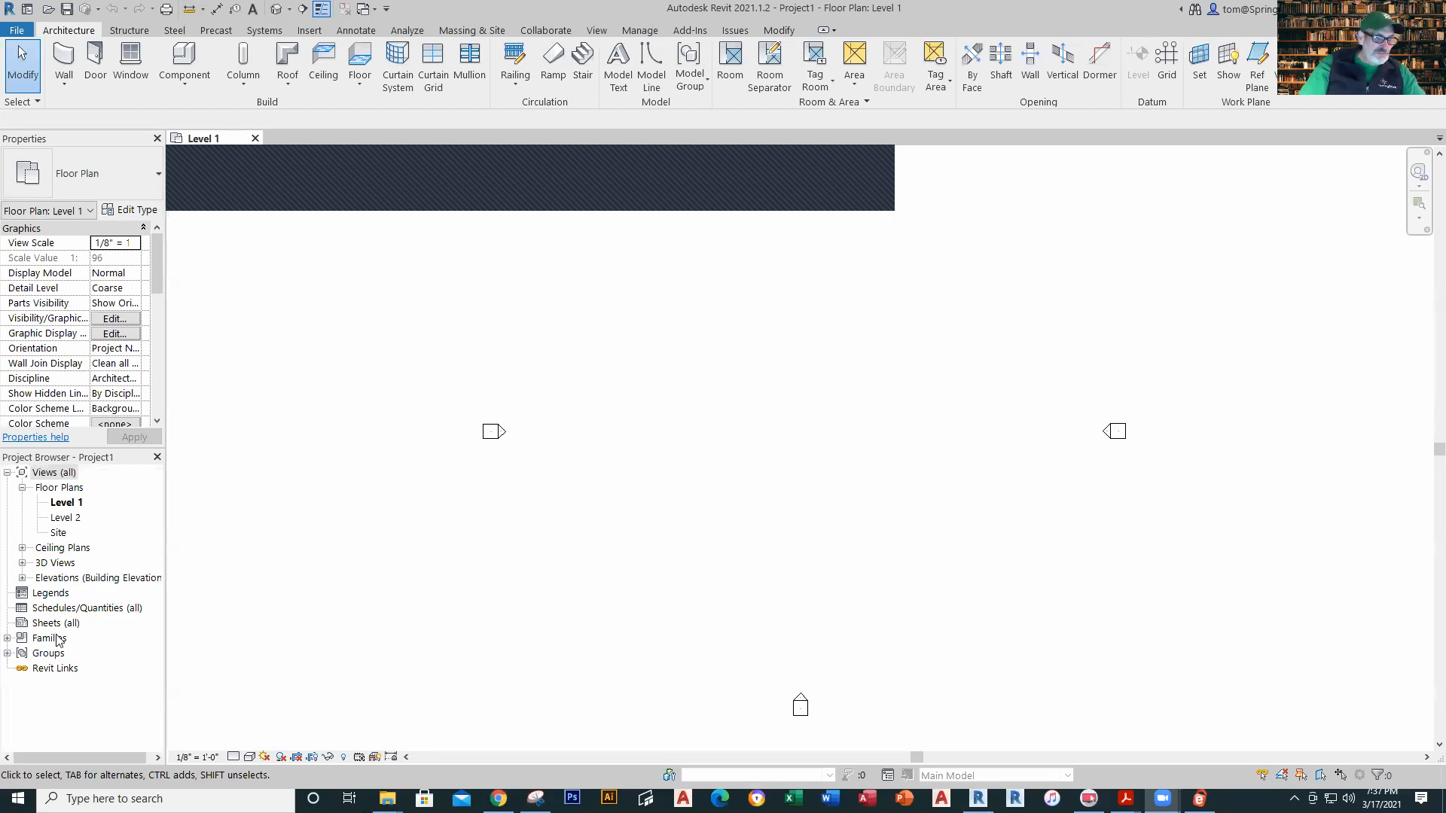
Step: Open the East elevation and examine the heights of Level 1 and Level 2
left_click(22, 578)
double_click(55, 596)
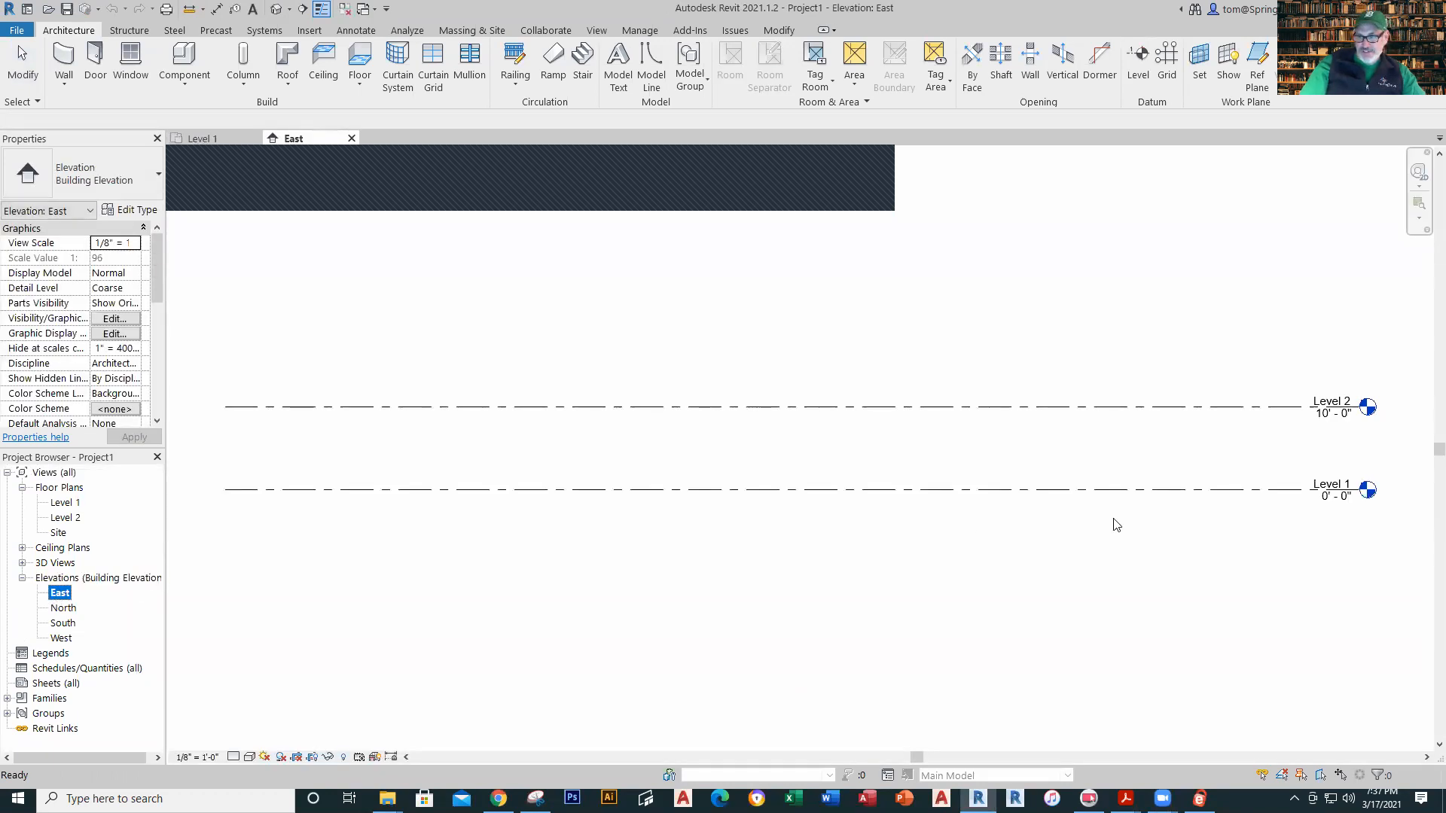
scroll(1420, 486, "up", 2)
scroll(1419, 487, "up", 2)
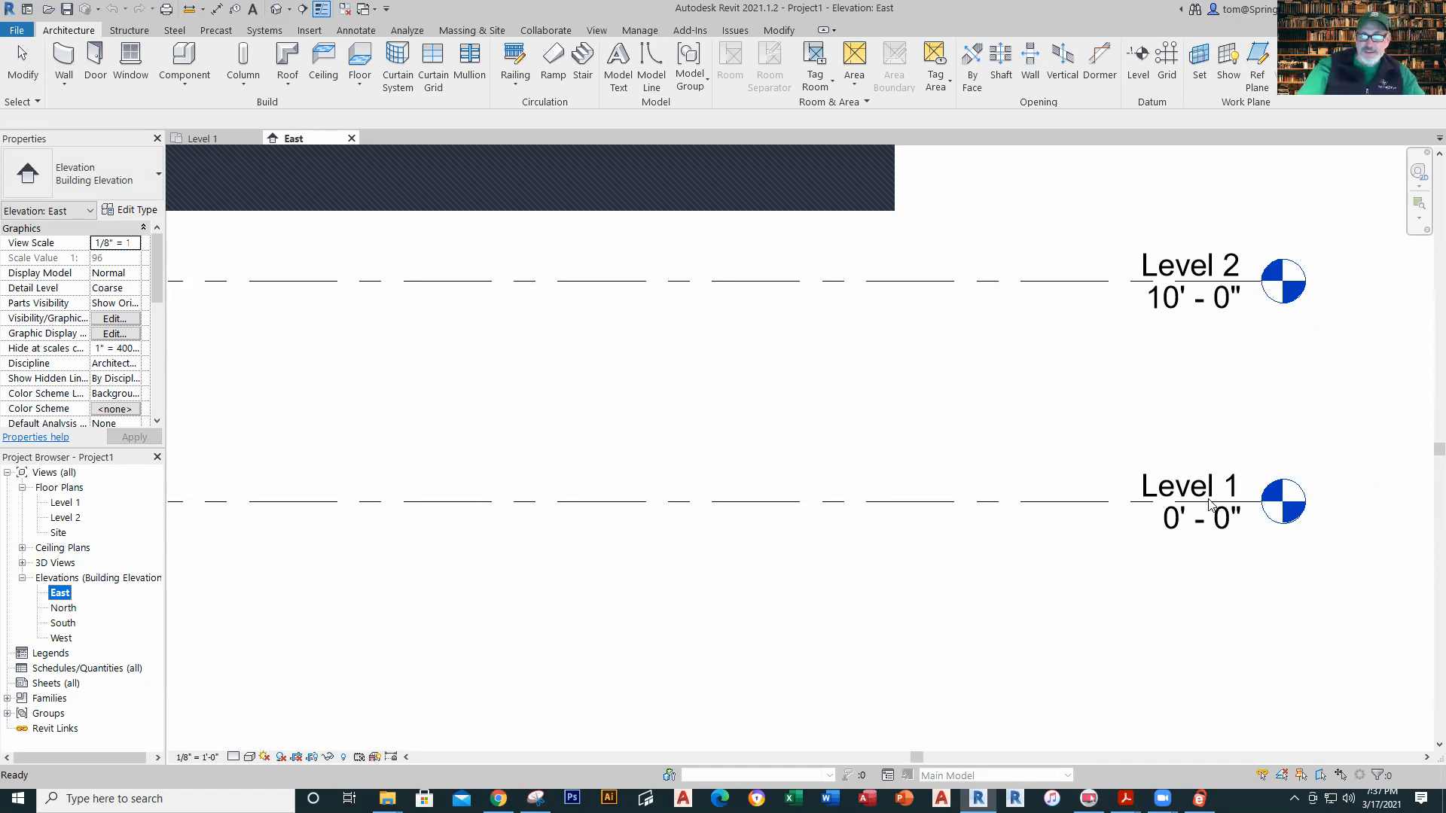
scroll(950, 429, "down", 3)
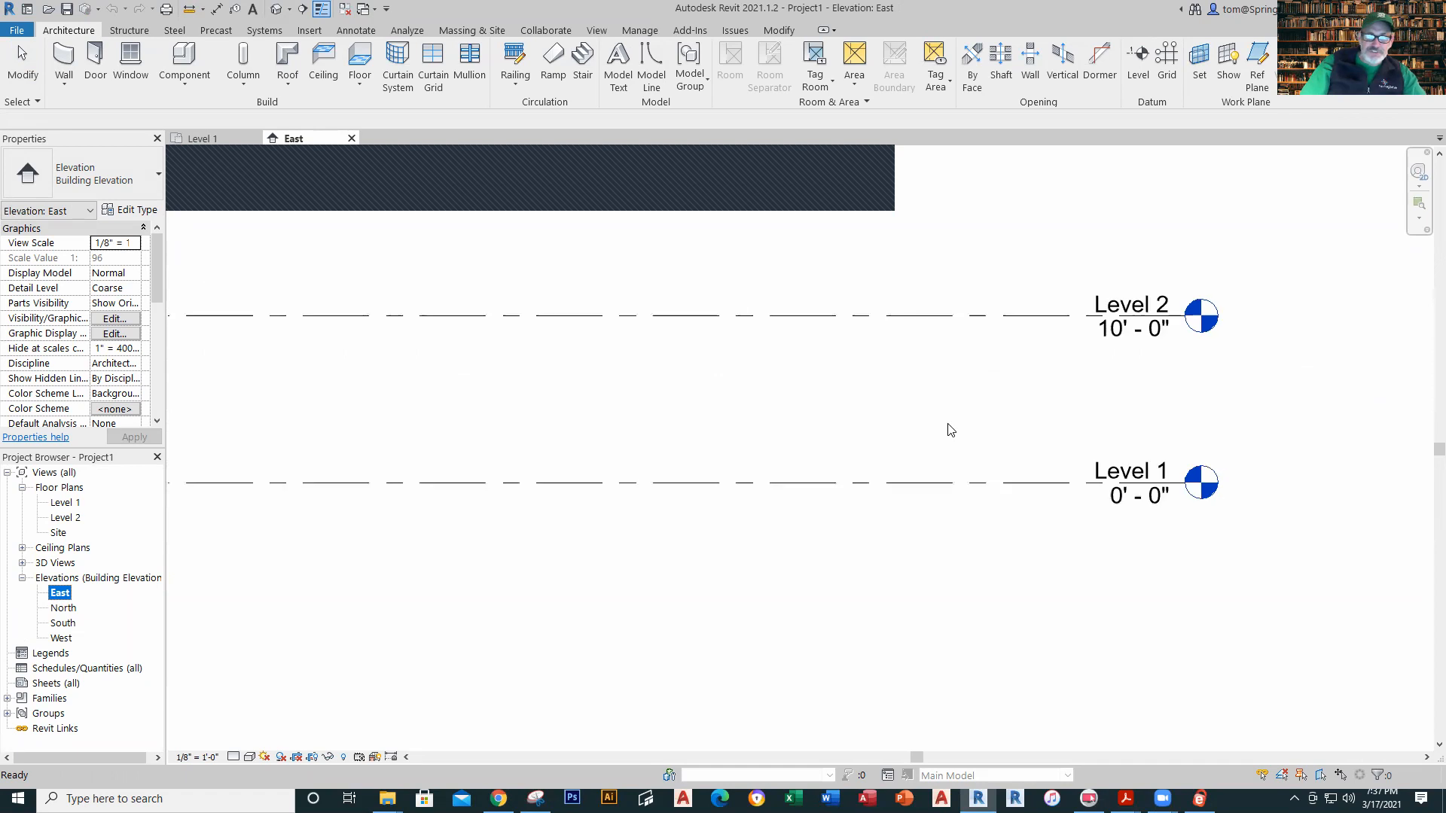
Step: In the Level 1 floor plan, set up an architectural wall of type Exterior - Brick on CMU with its top constraint up to Level 2
left_click(214, 137)
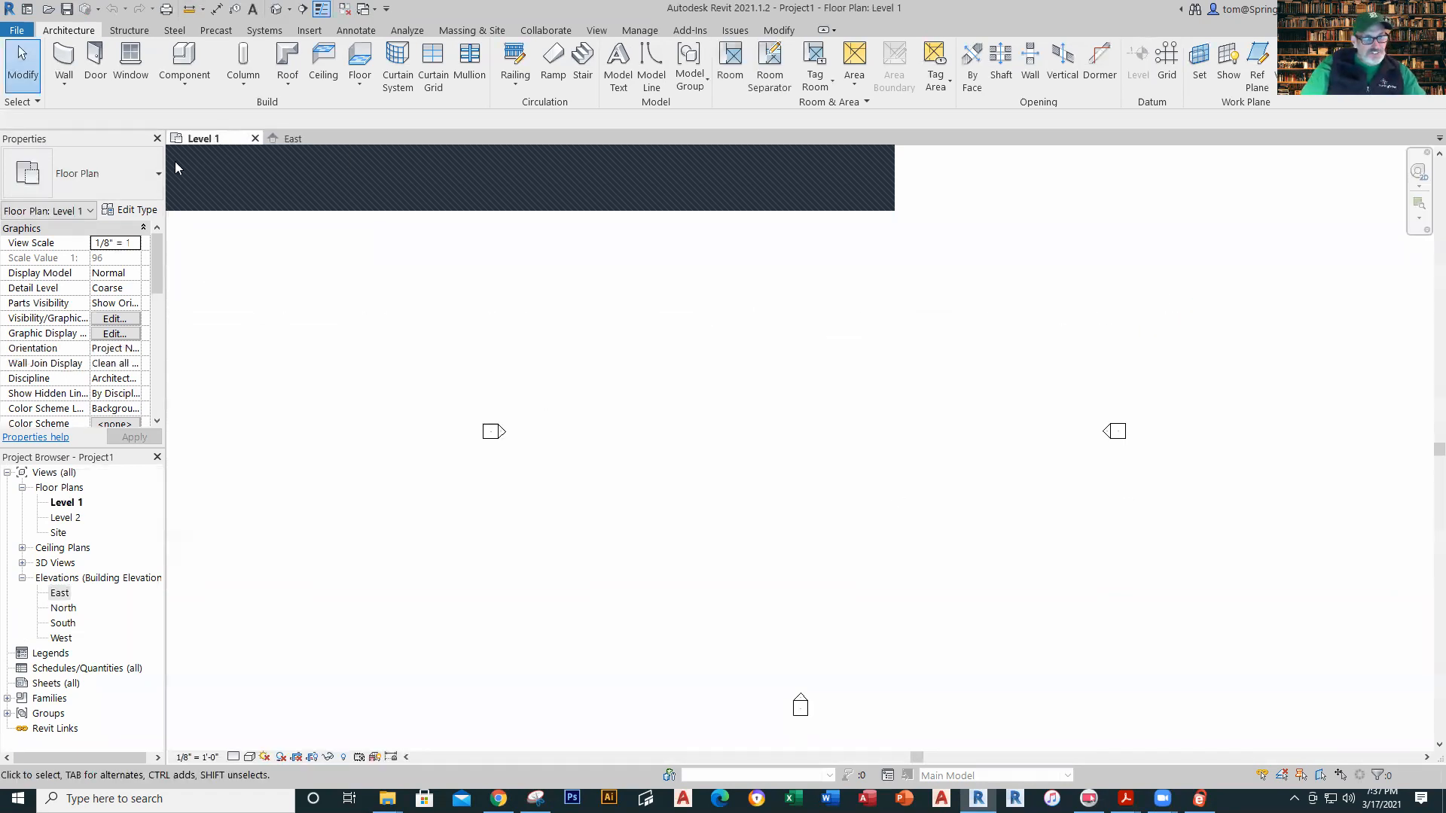
left_click(62, 84)
left_click(104, 111)
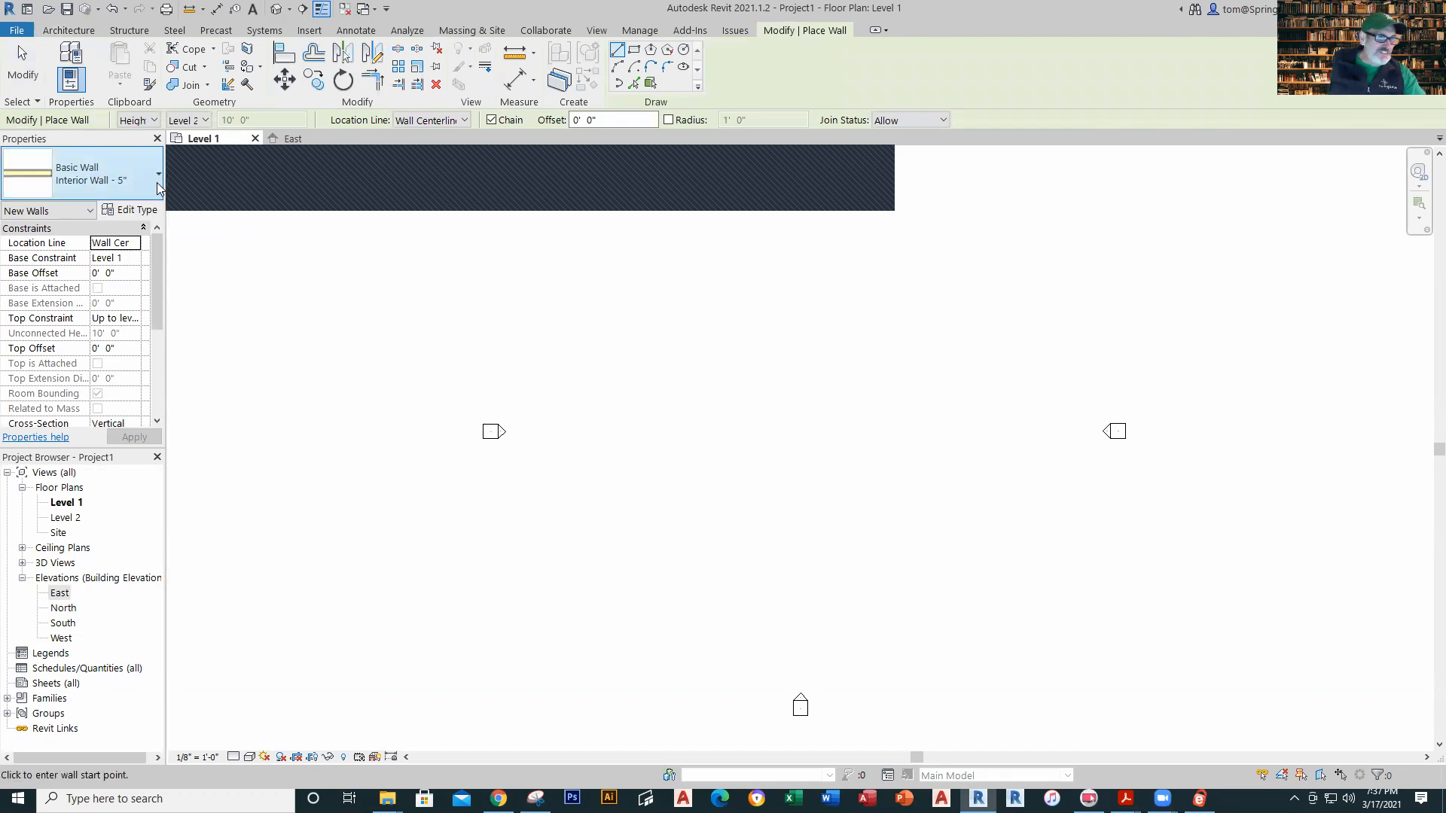
left_click(158, 184)
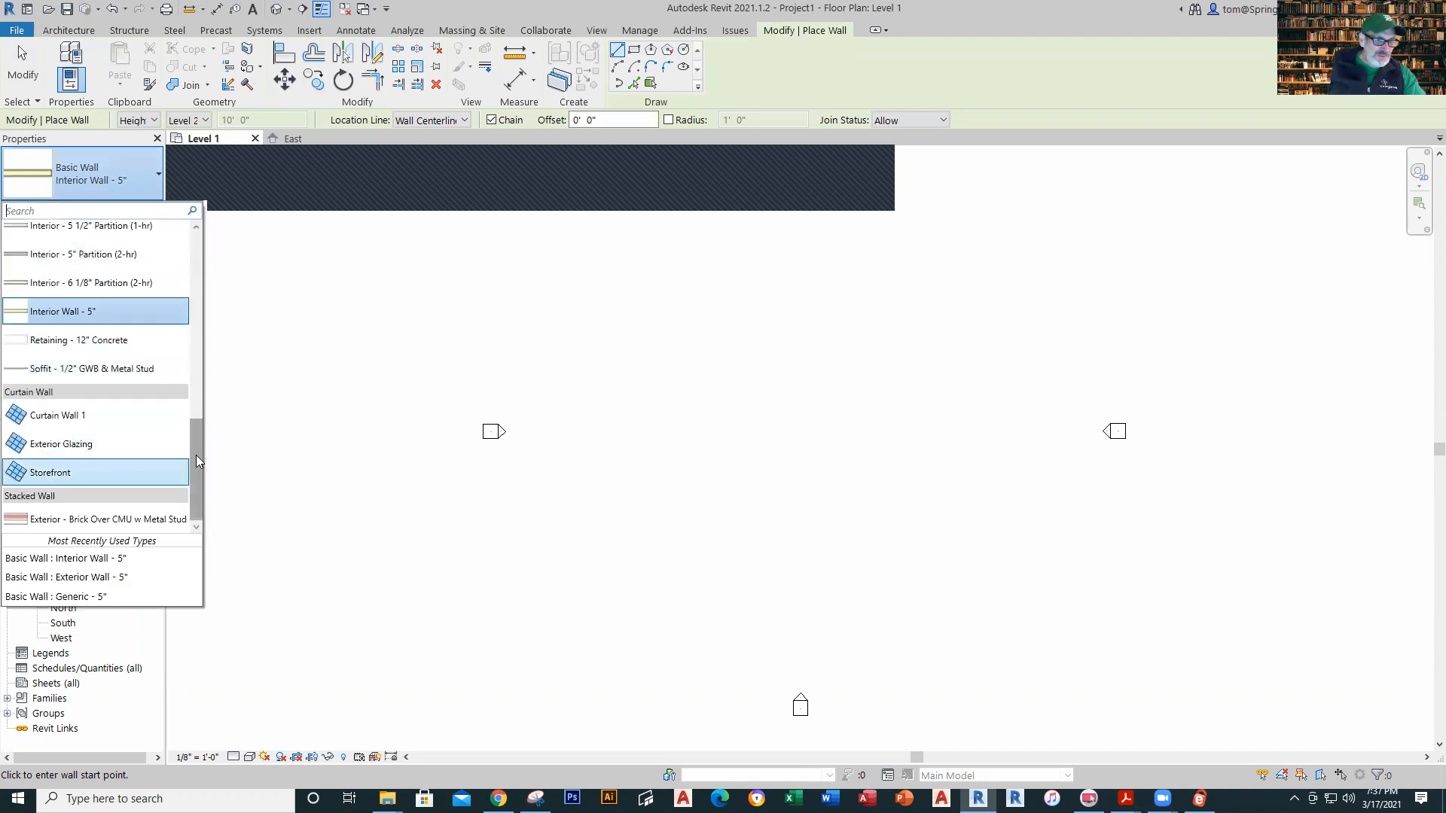
left_click_drag(196, 455, 202, 400)
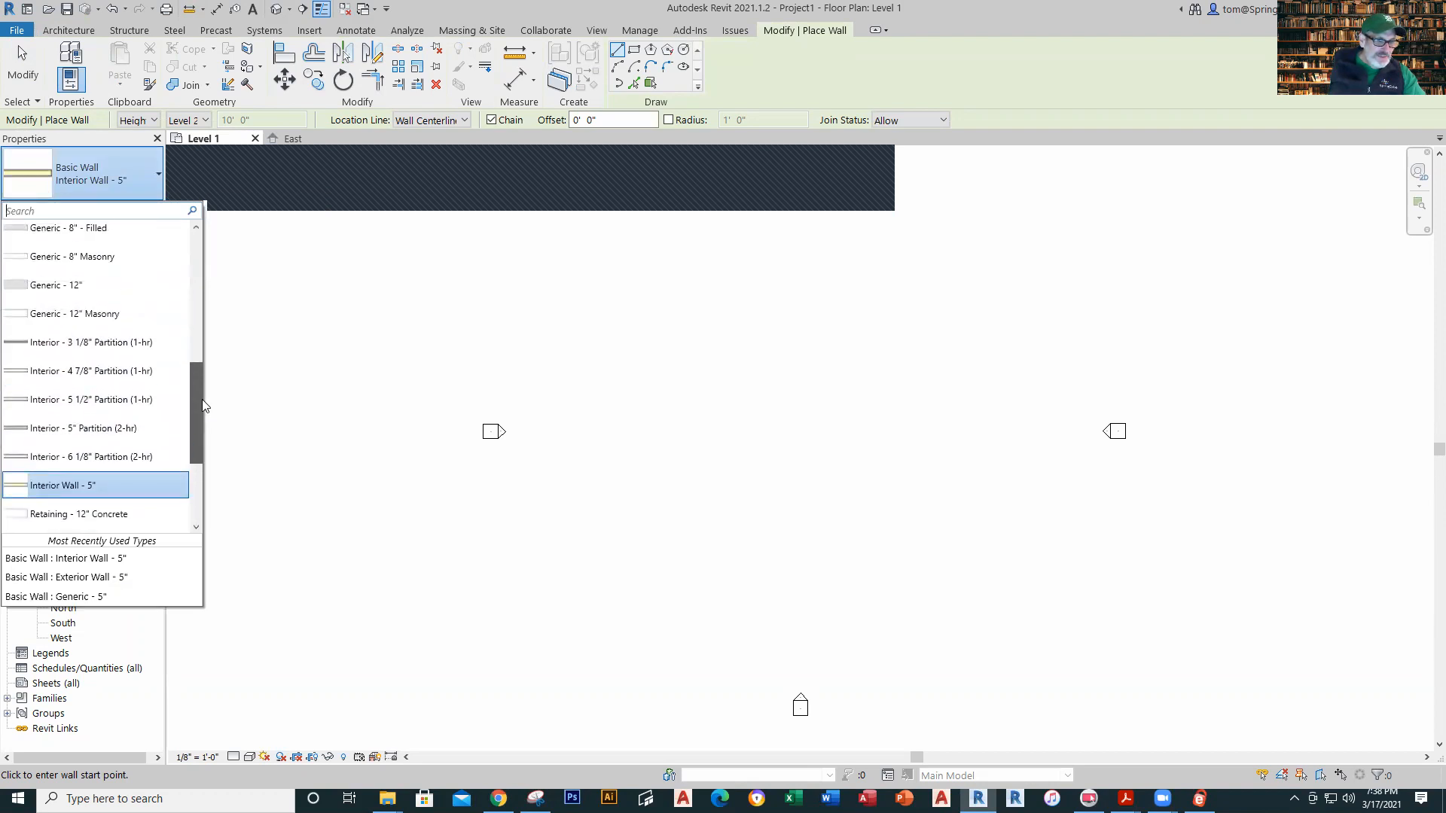
left_click_drag(202, 399, 205, 287)
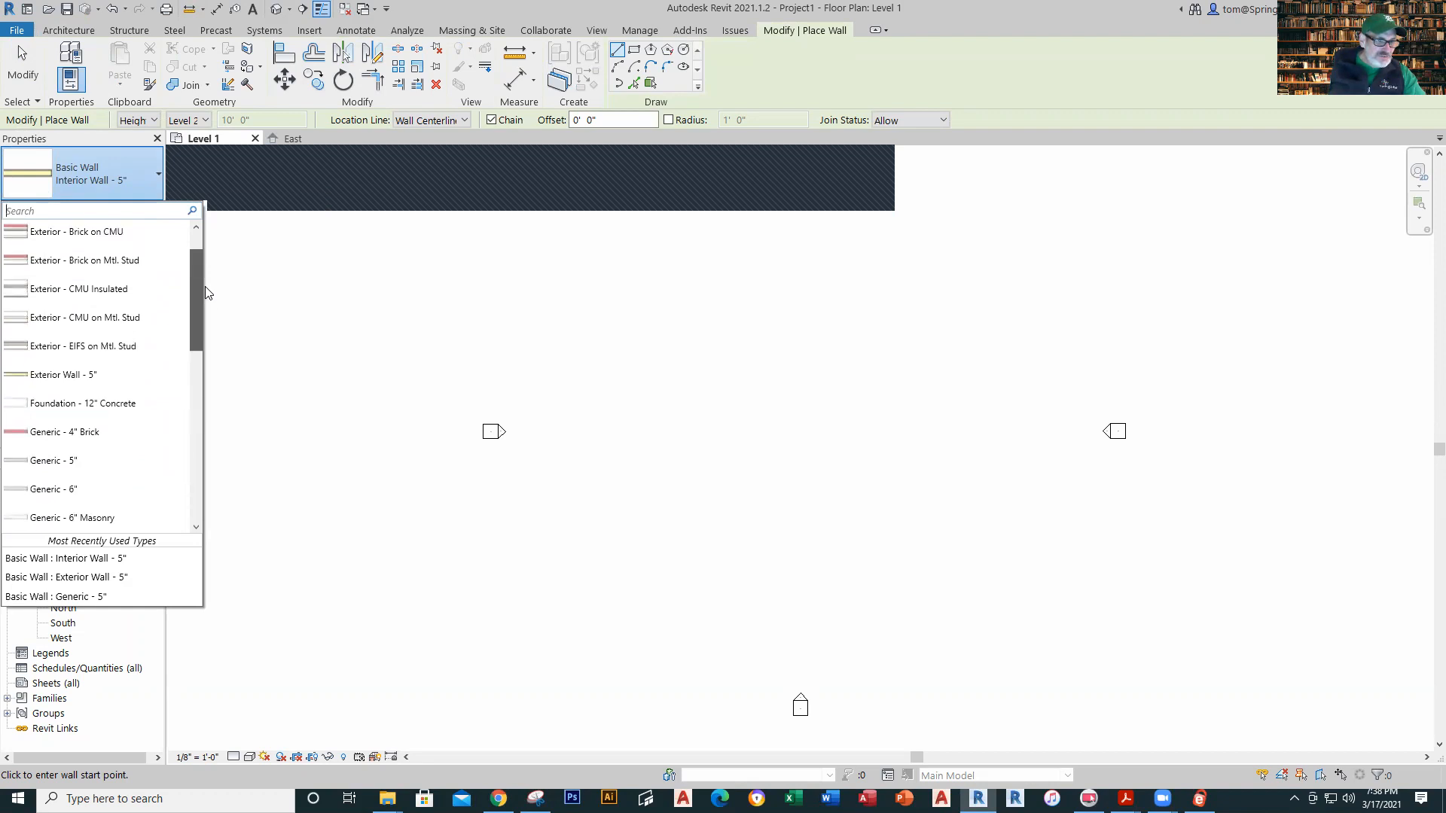
left_click_drag(206, 293, 205, 269)
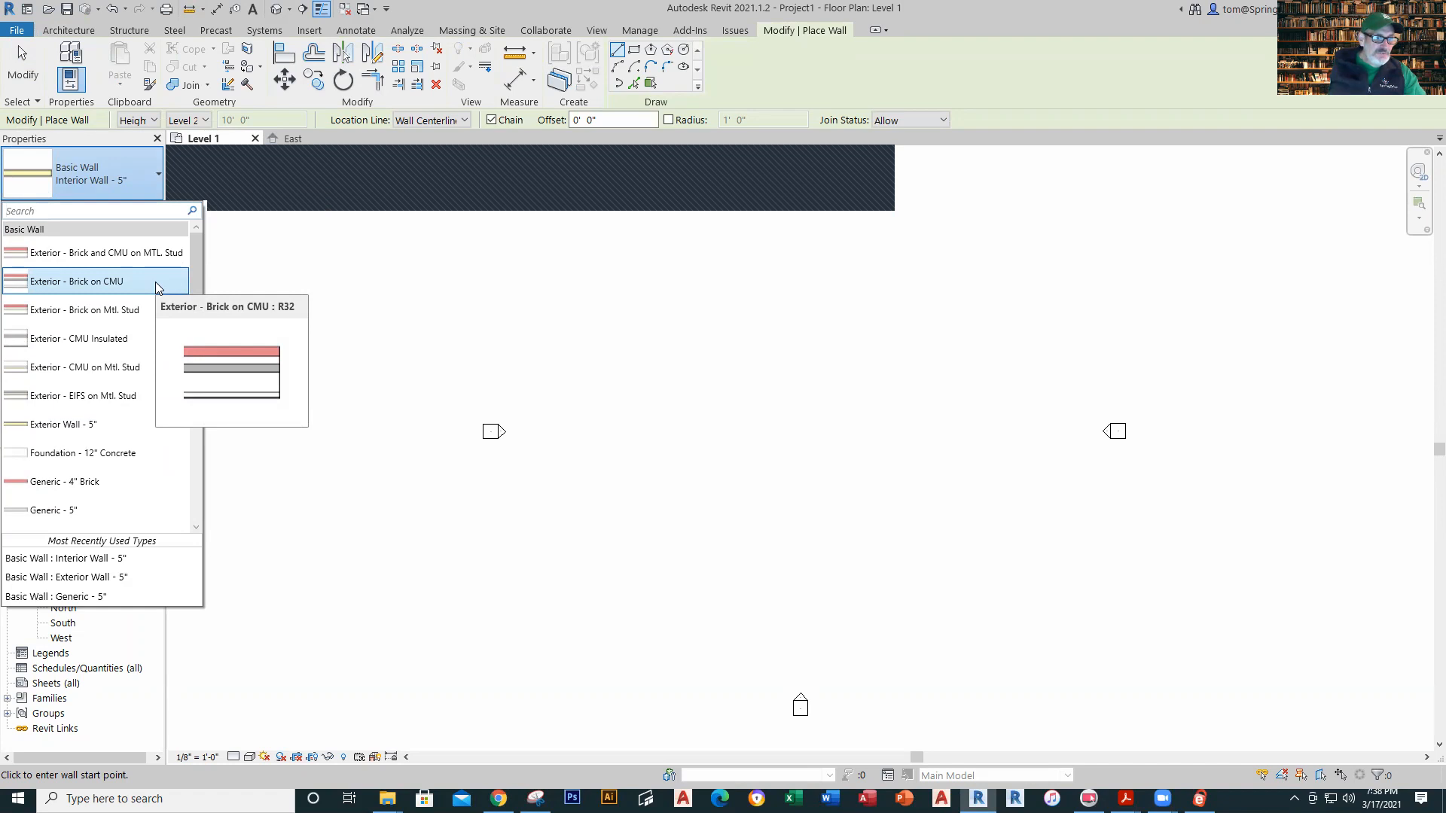
left_click(155, 282)
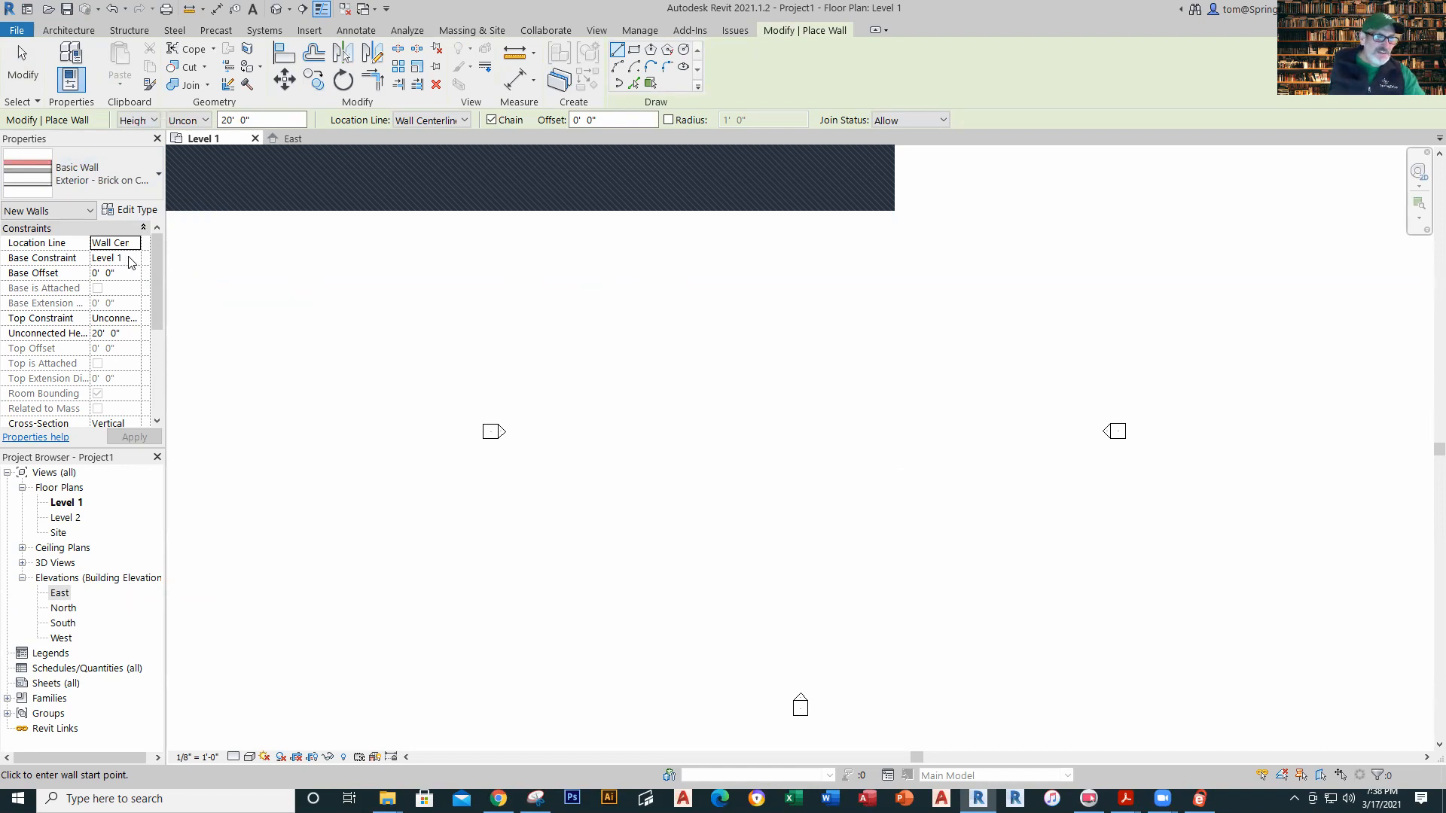
left_click(134, 320)
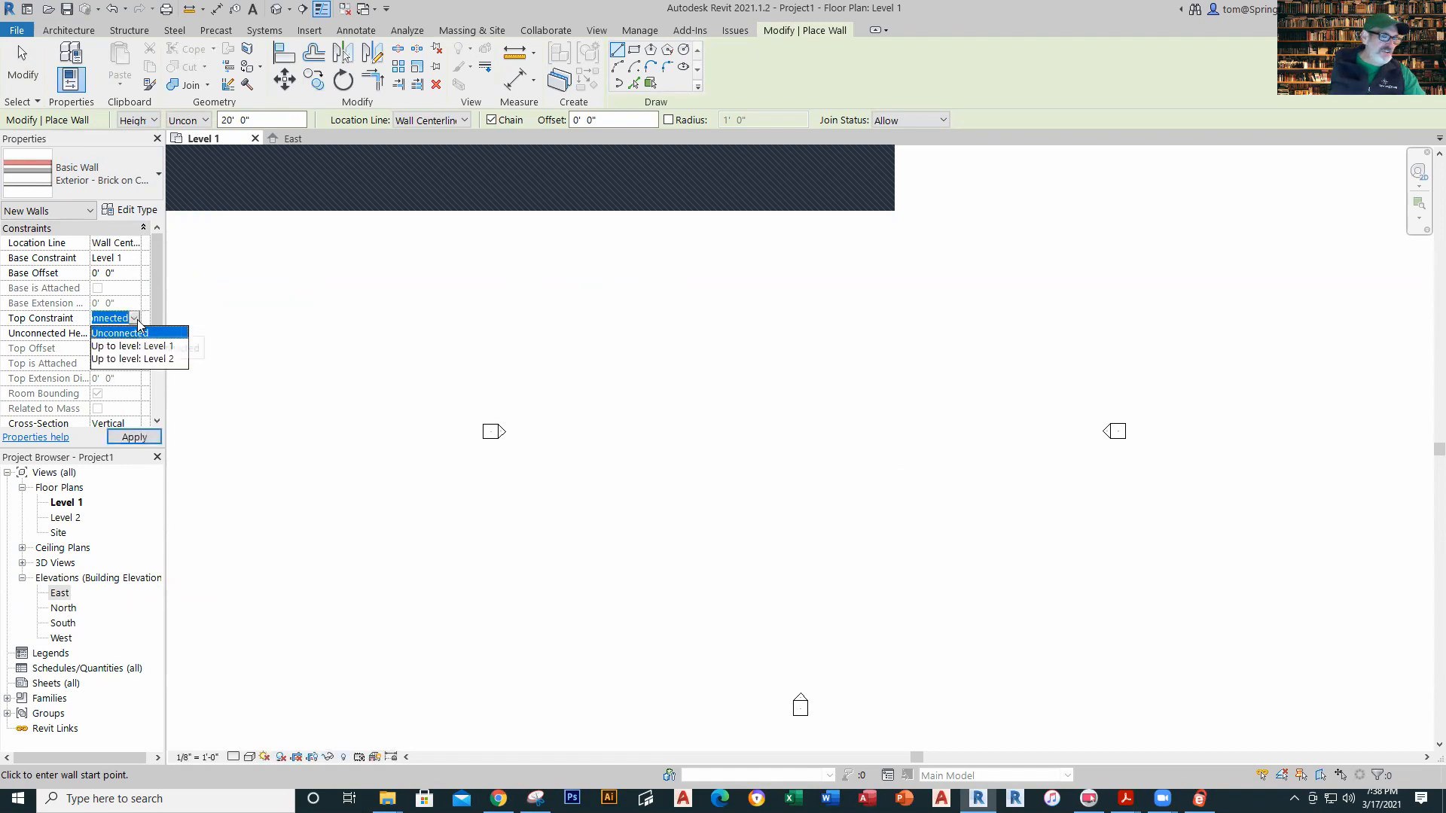
left_click(143, 359)
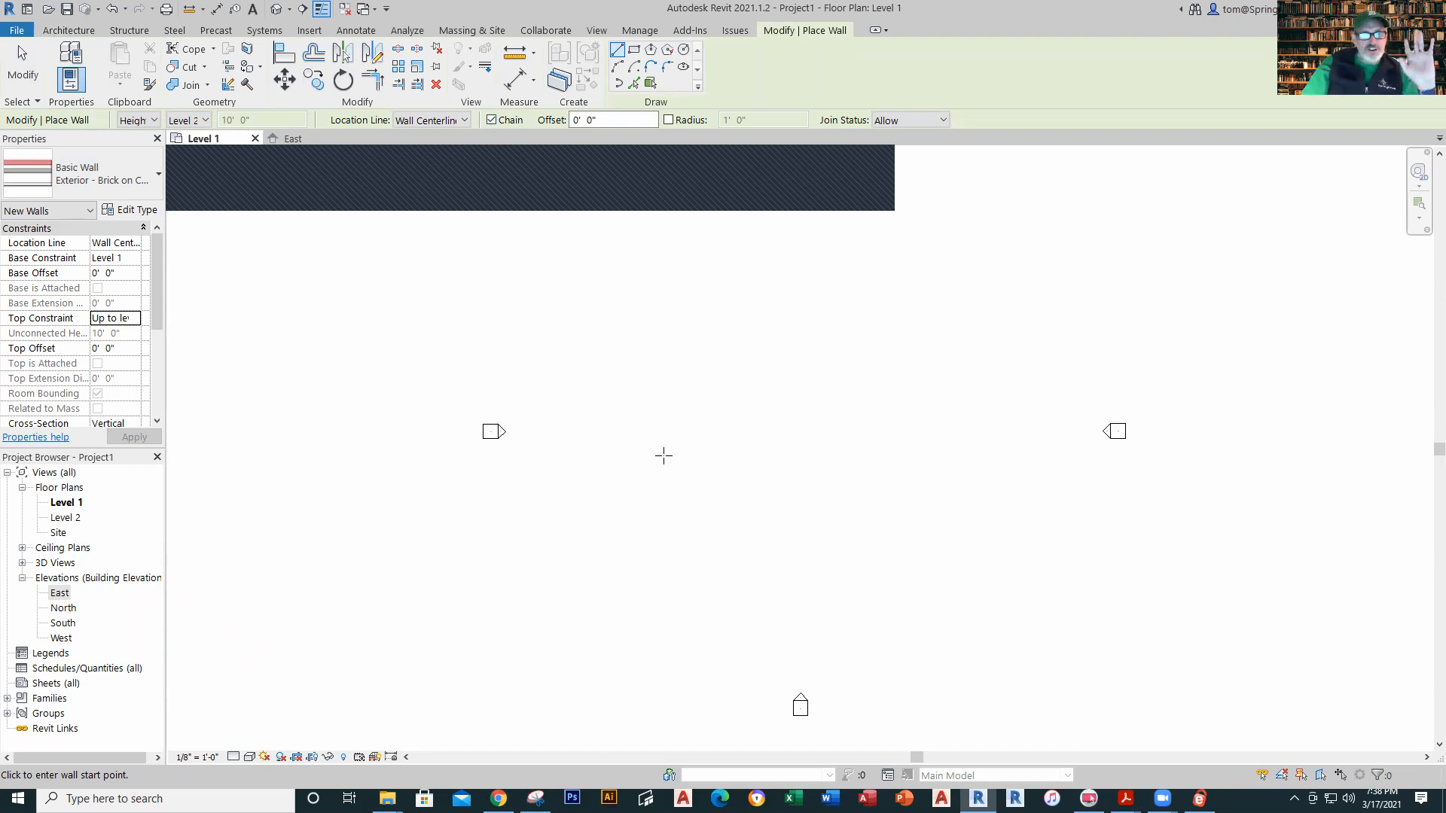
left_click(609, 308)
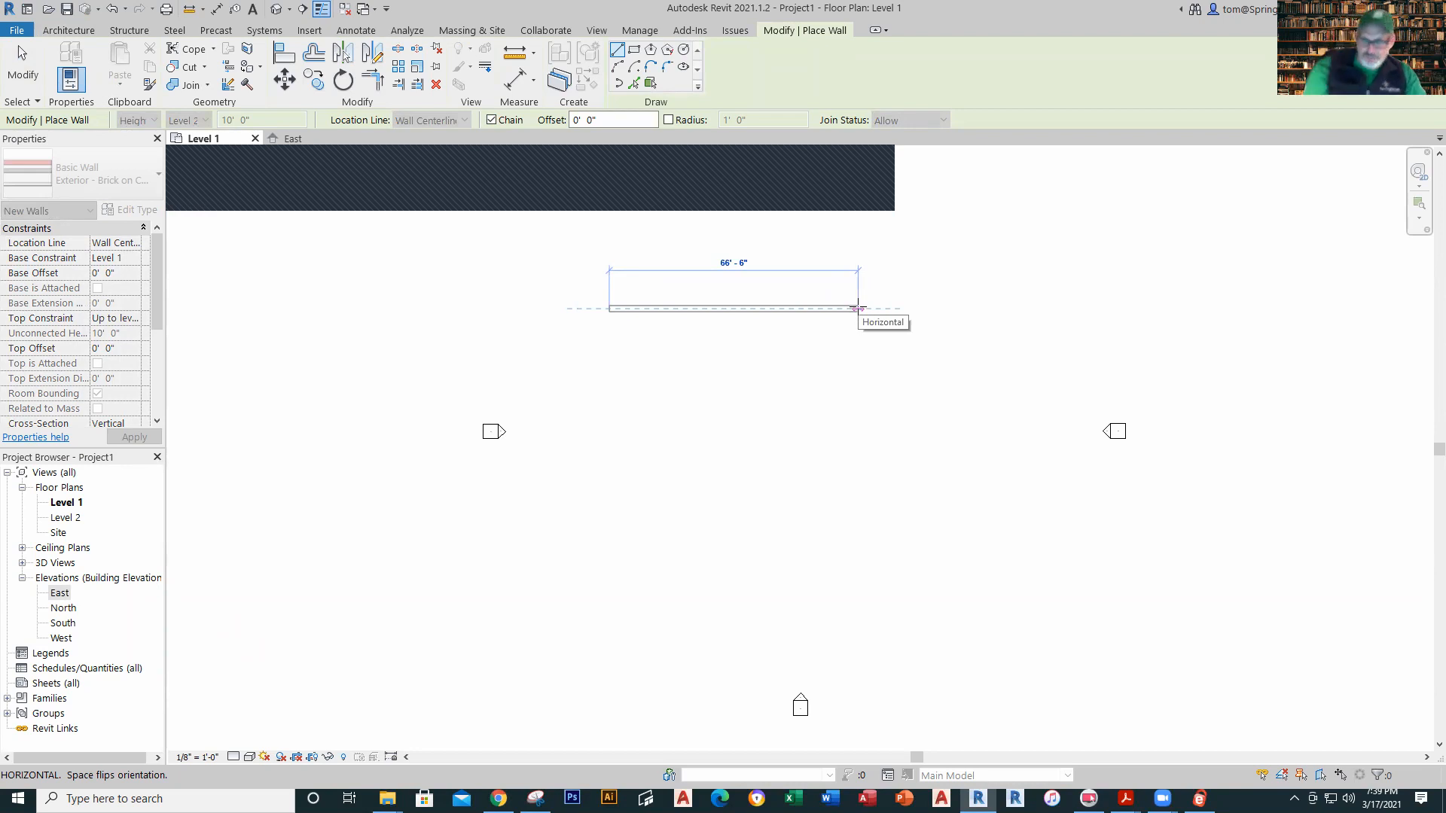
type("30")
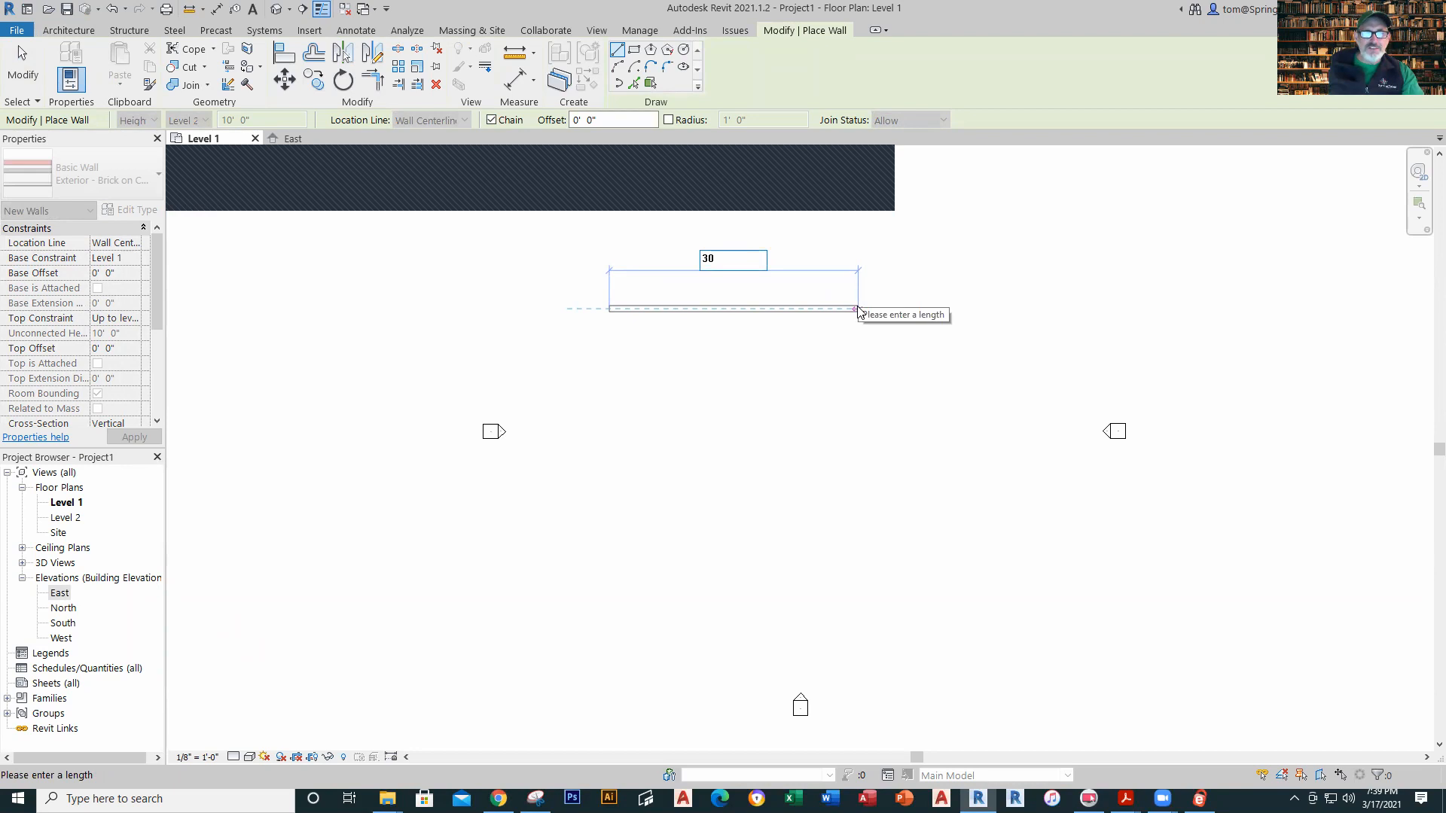
key("BackSpace")
key("BackSpace")
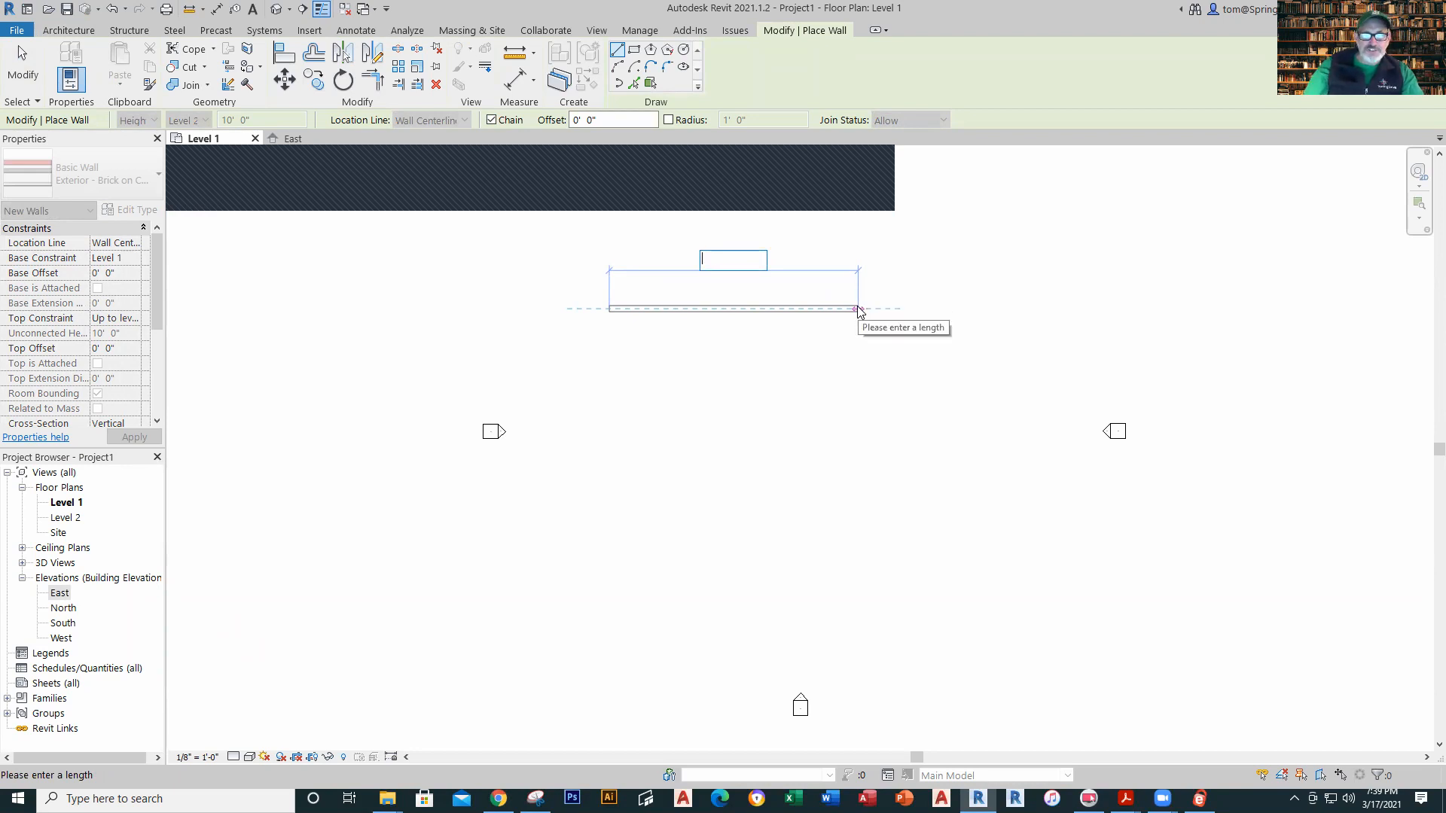
key("Return")
key("Return")
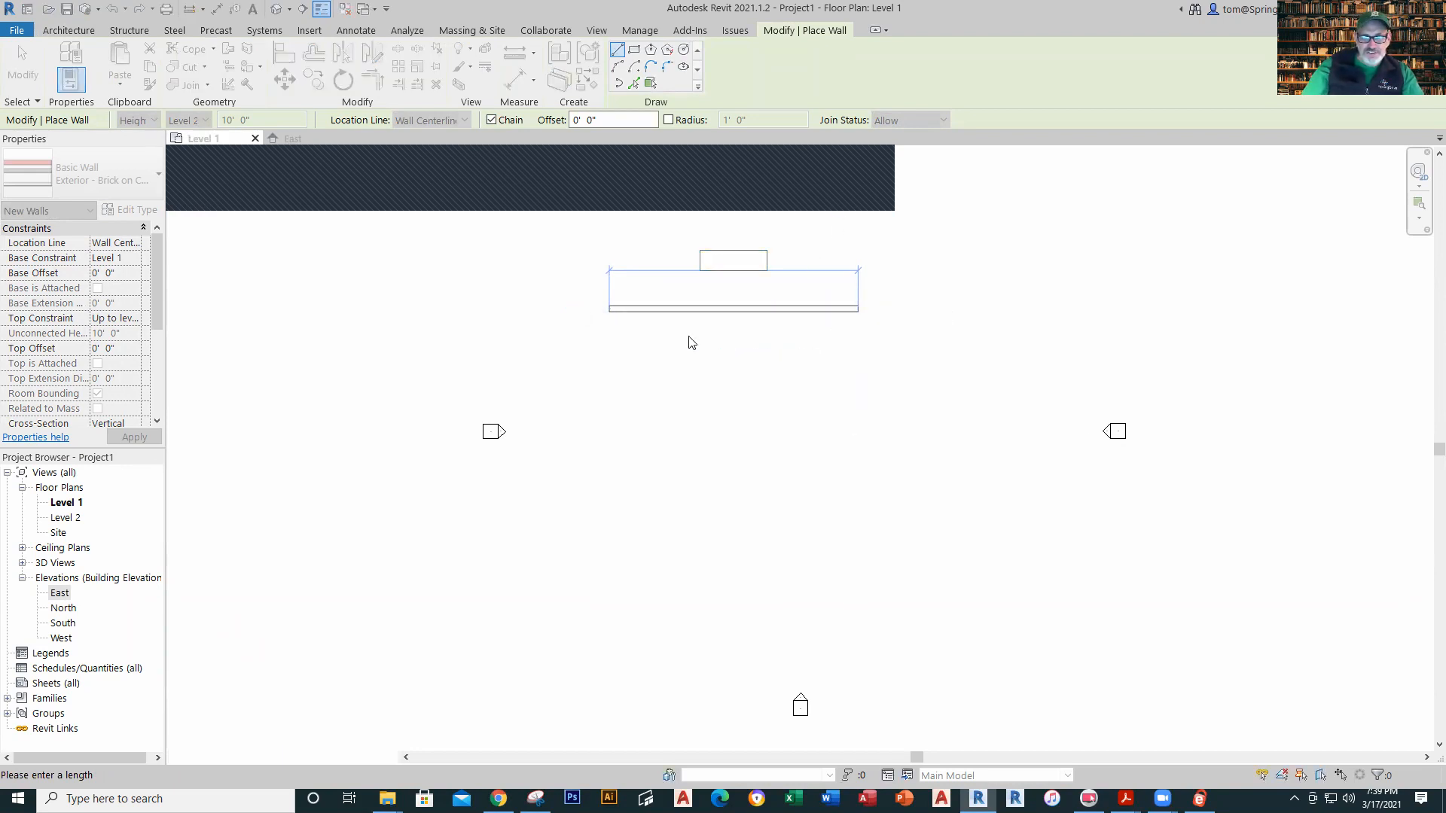
key("Escape")
key("Escape")
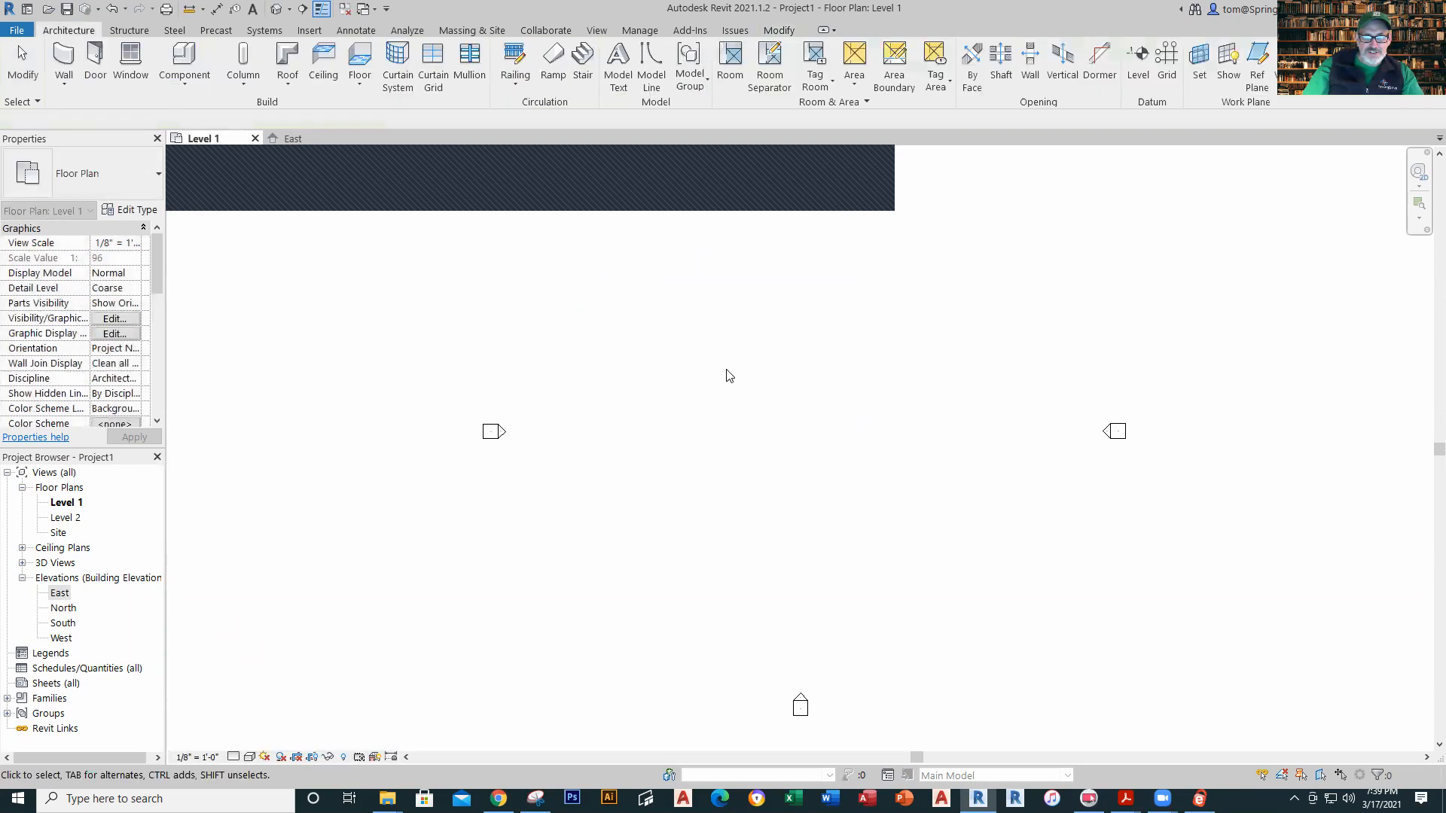
Step: Draw a rectangular loop of Exterior - Brick on CMU walls on Level 1, about 82' wide by 79' deep
left_click(64, 62)
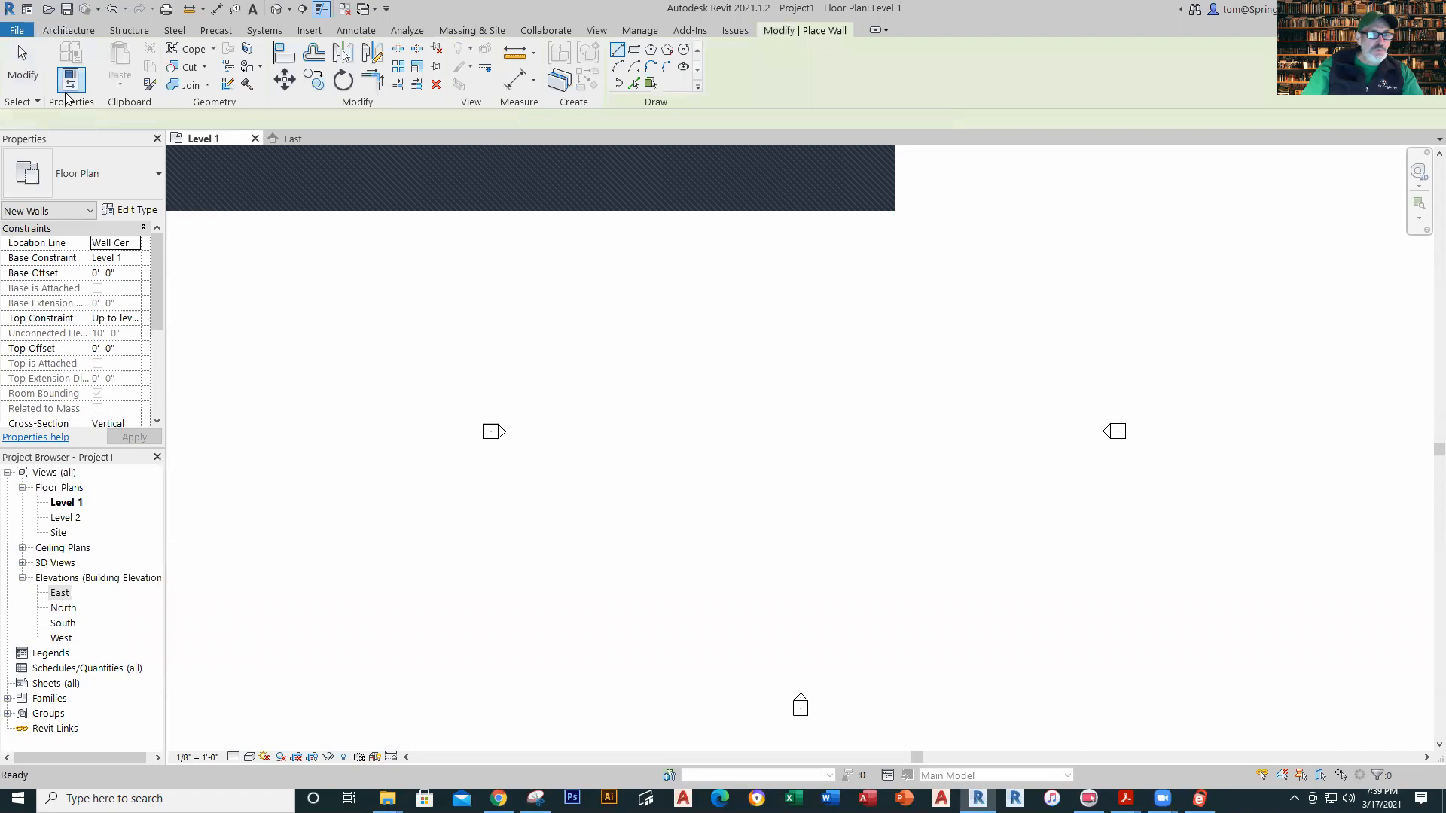
left_click(633, 51)
left_click(620, 293)
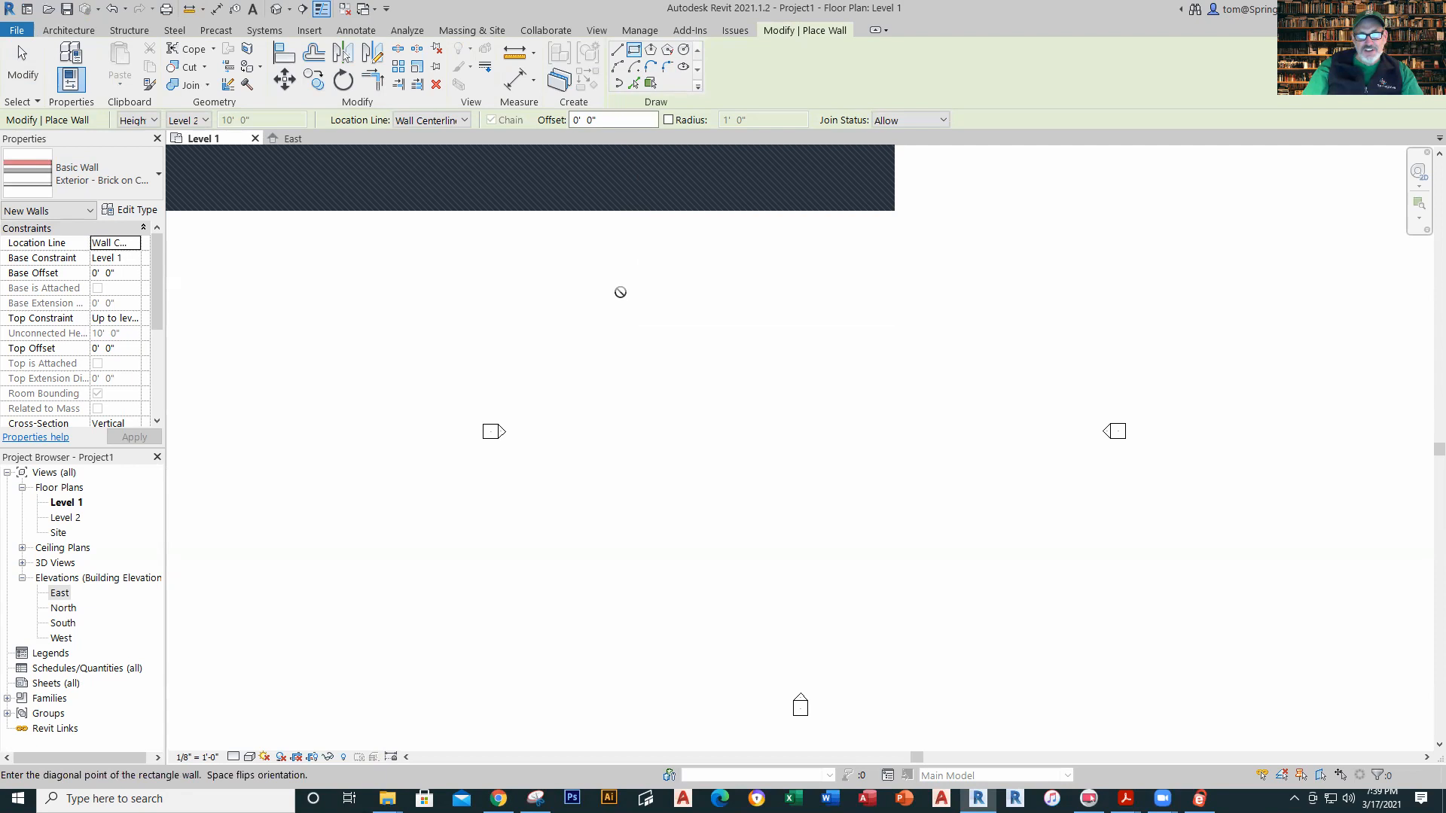
left_click(931, 590)
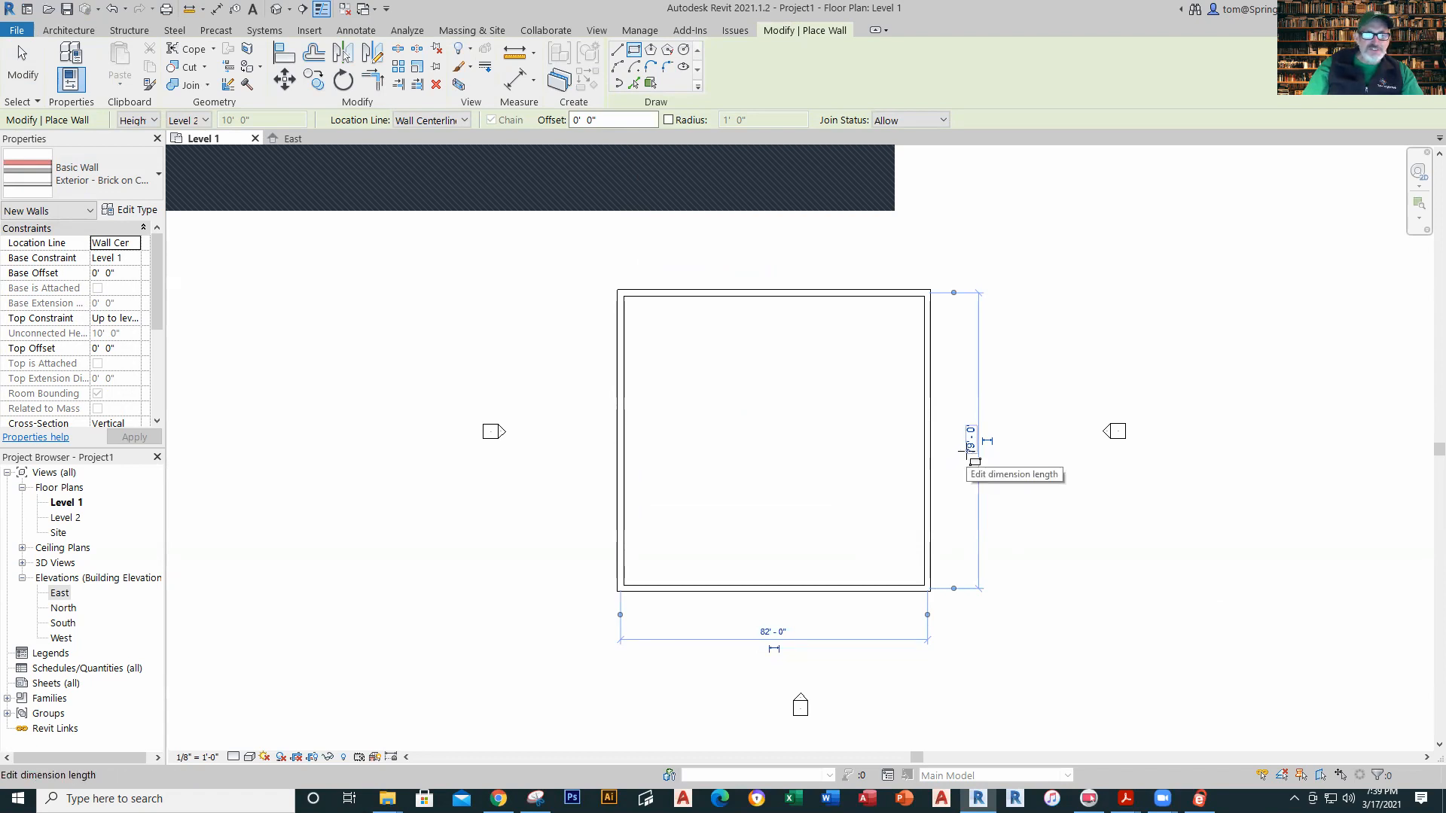
Step: Set both the depth and the width of the rectangular wall layout to 30' and finish the wall command
left_click(962, 451)
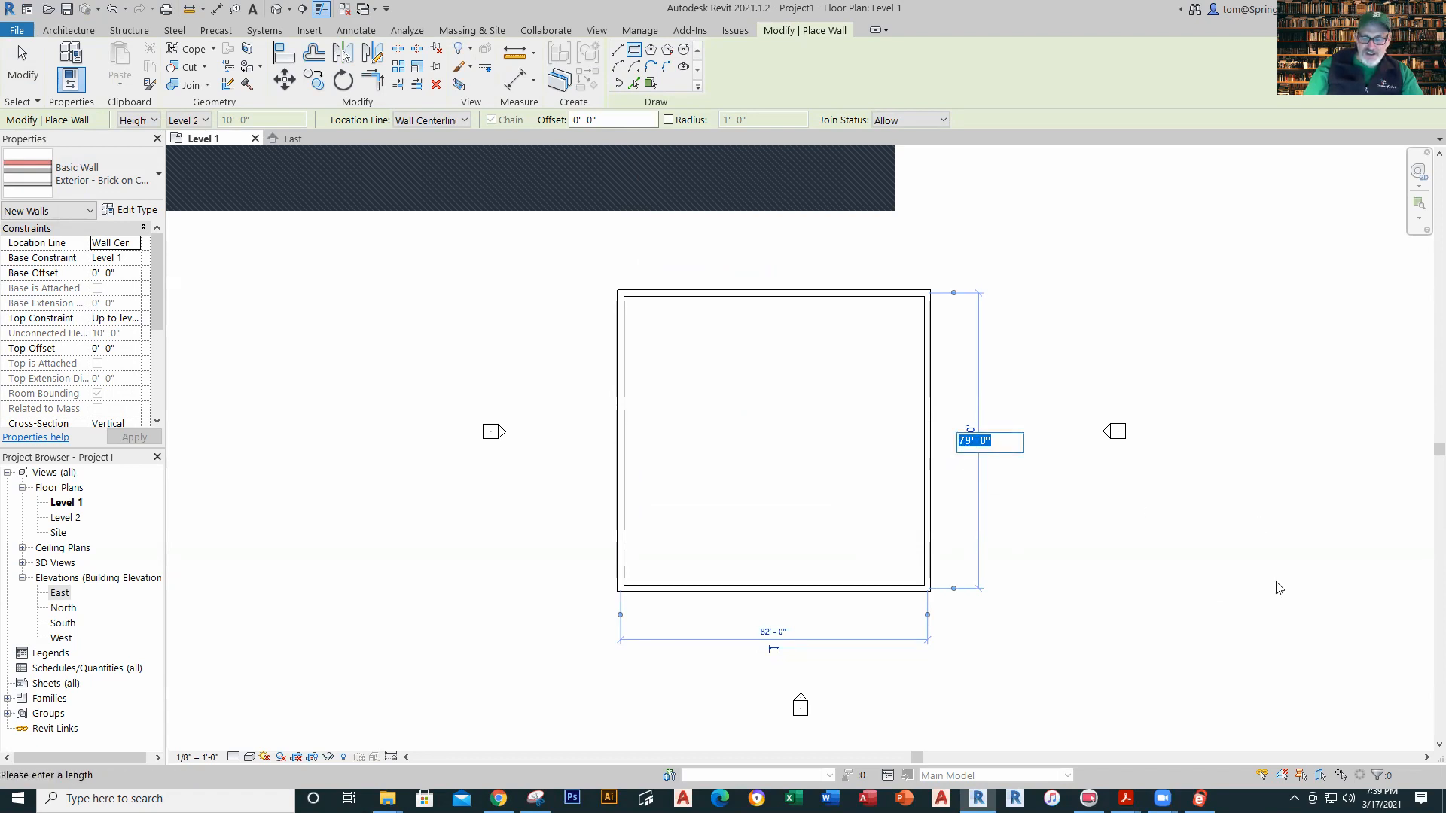
type("30")
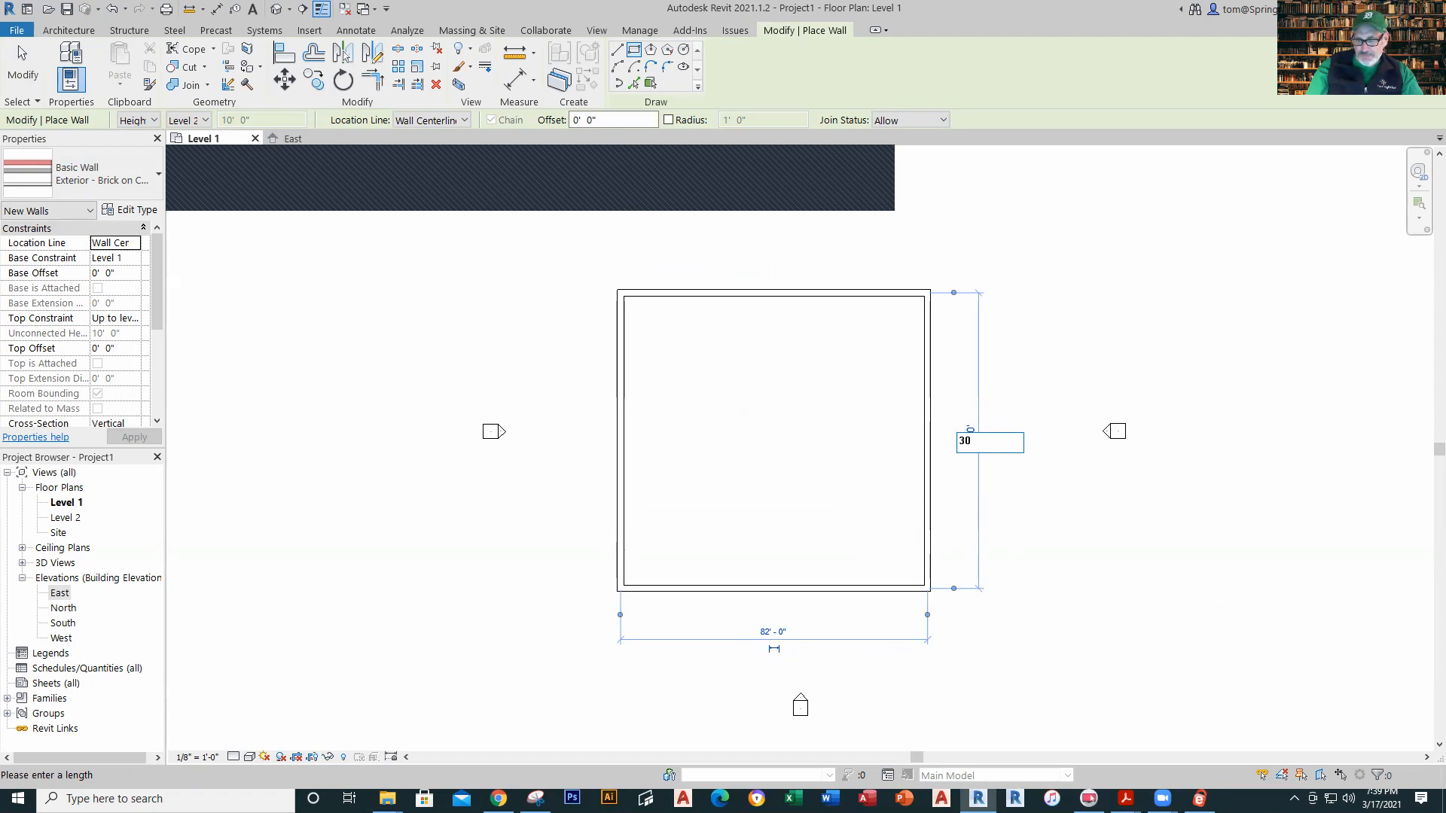
key("Return")
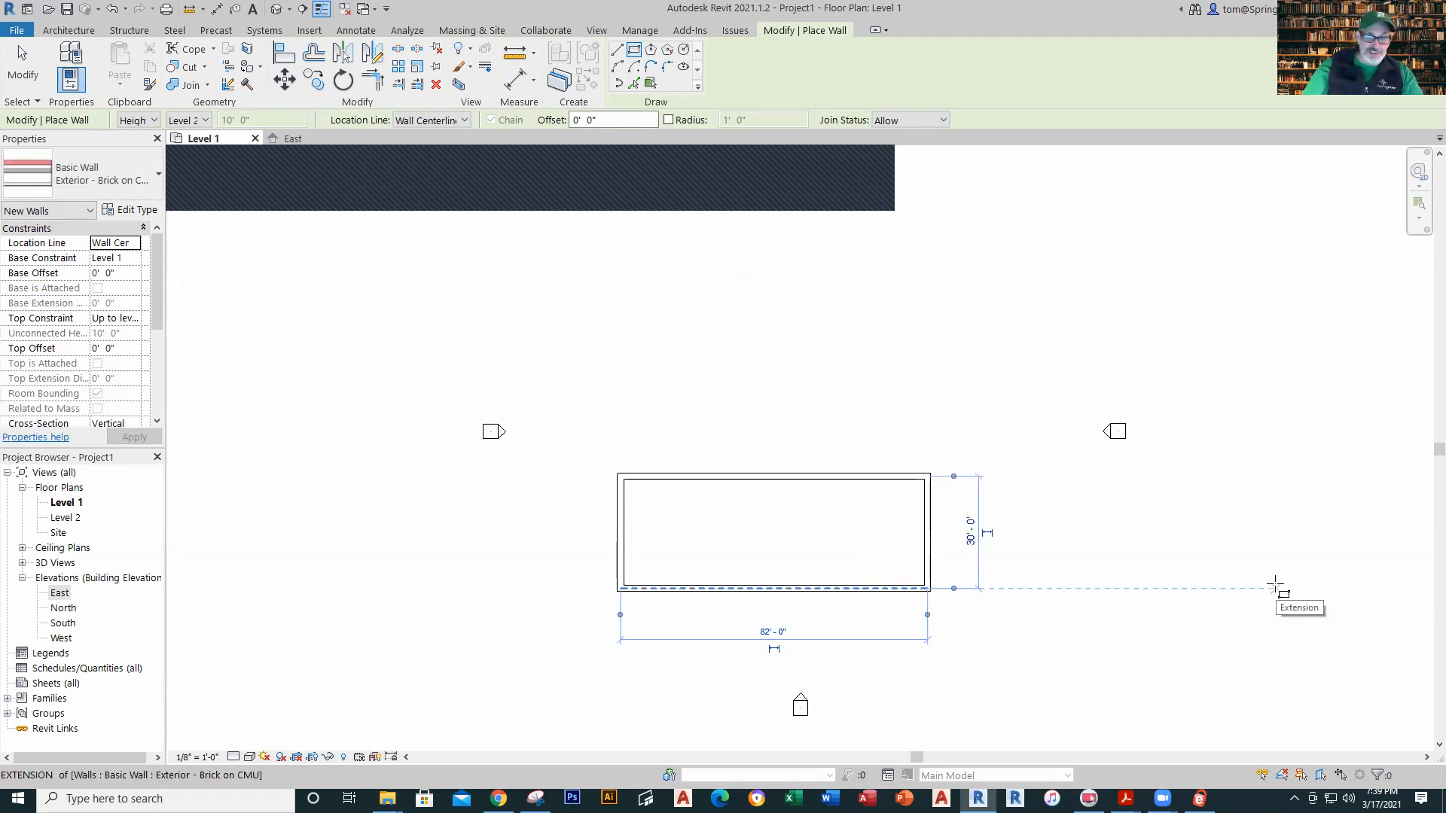
left_click(774, 633)
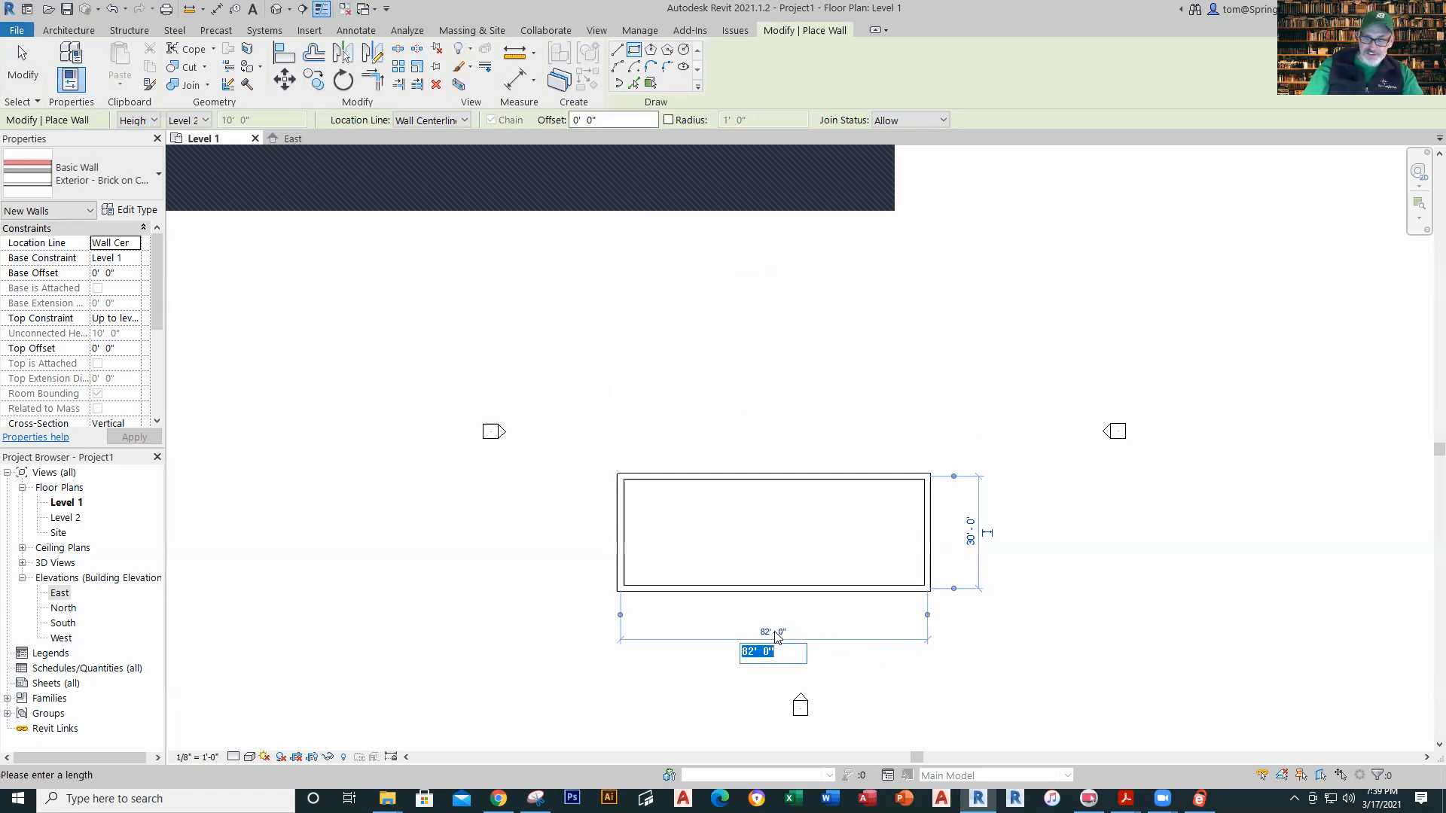
type("30")
key("Return")
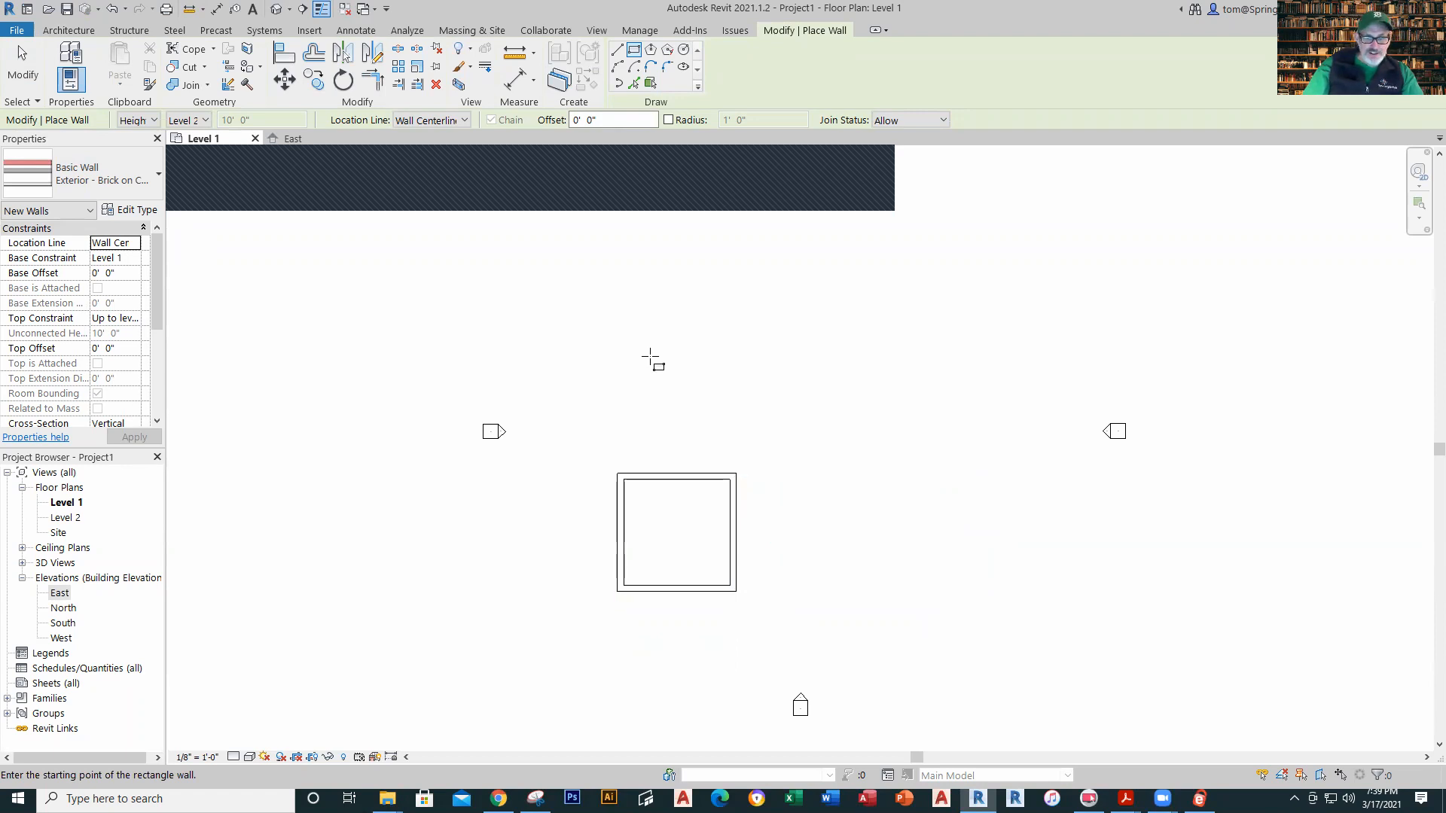
key("Escape")
key("Escape")
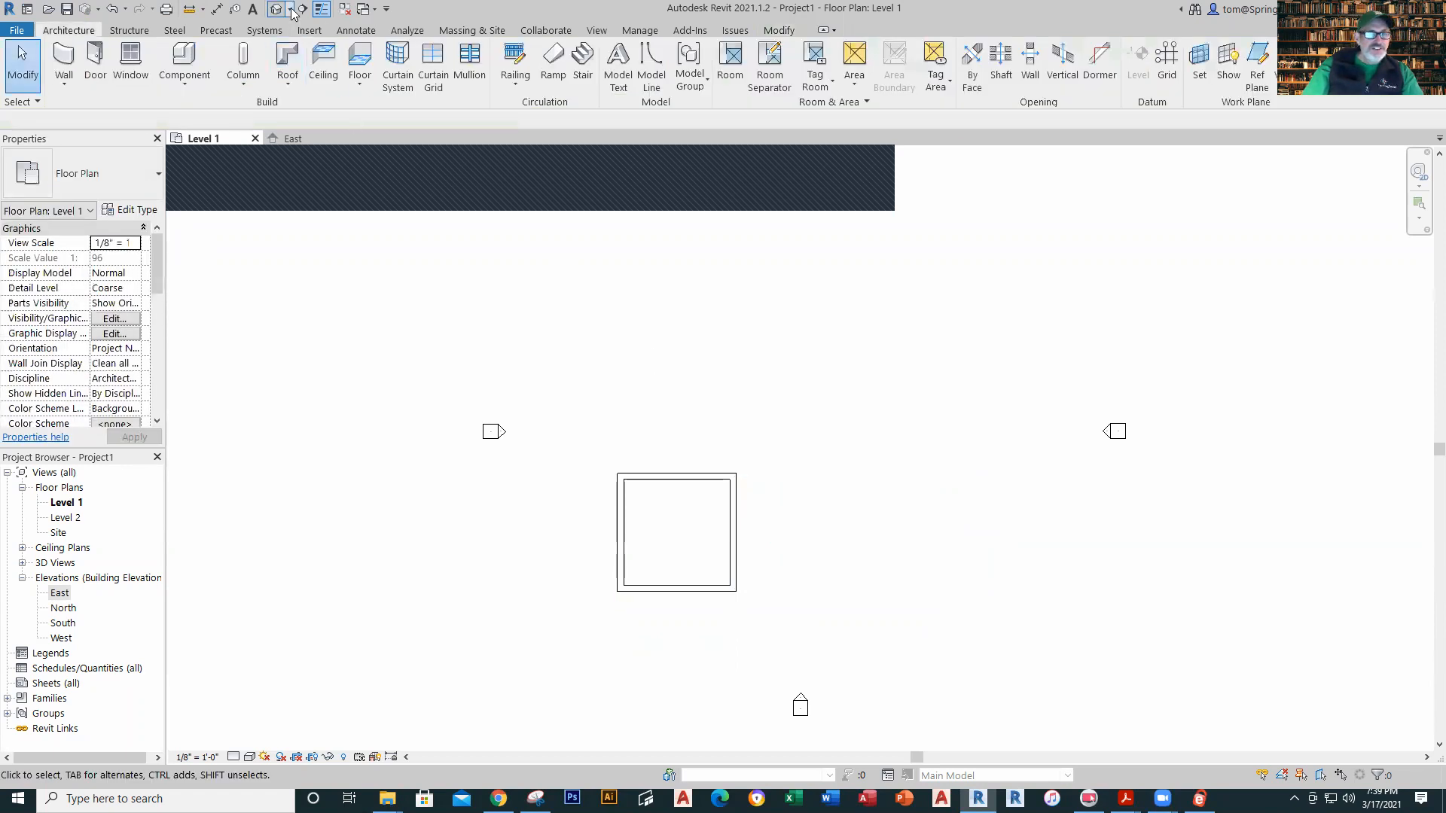
Step: Examine the wall enclosure in the 3D view, ending at the isometric view from the top, front and left corner
left_click(273, 9)
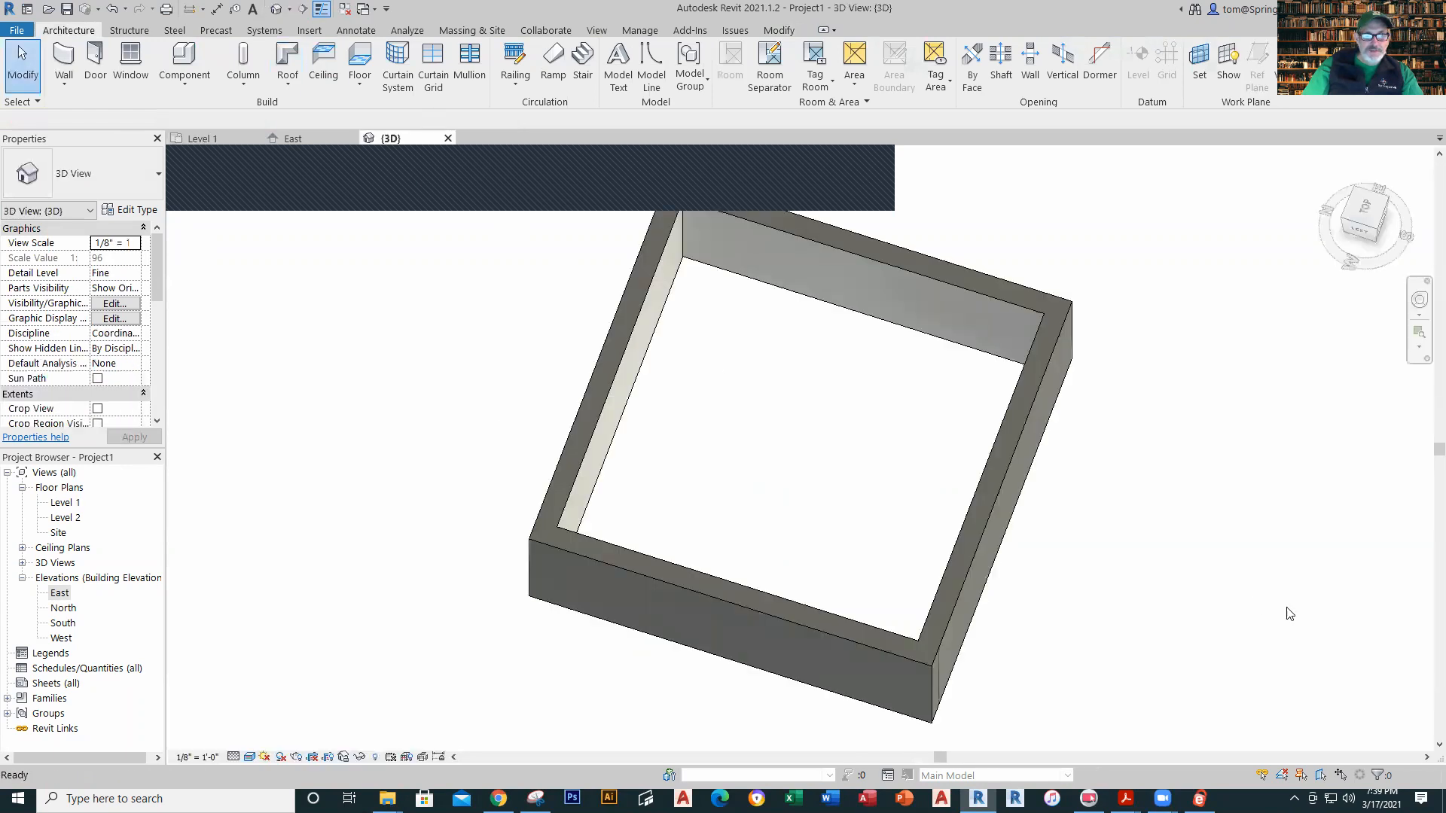
scroll(1178, 434, "down", 2)
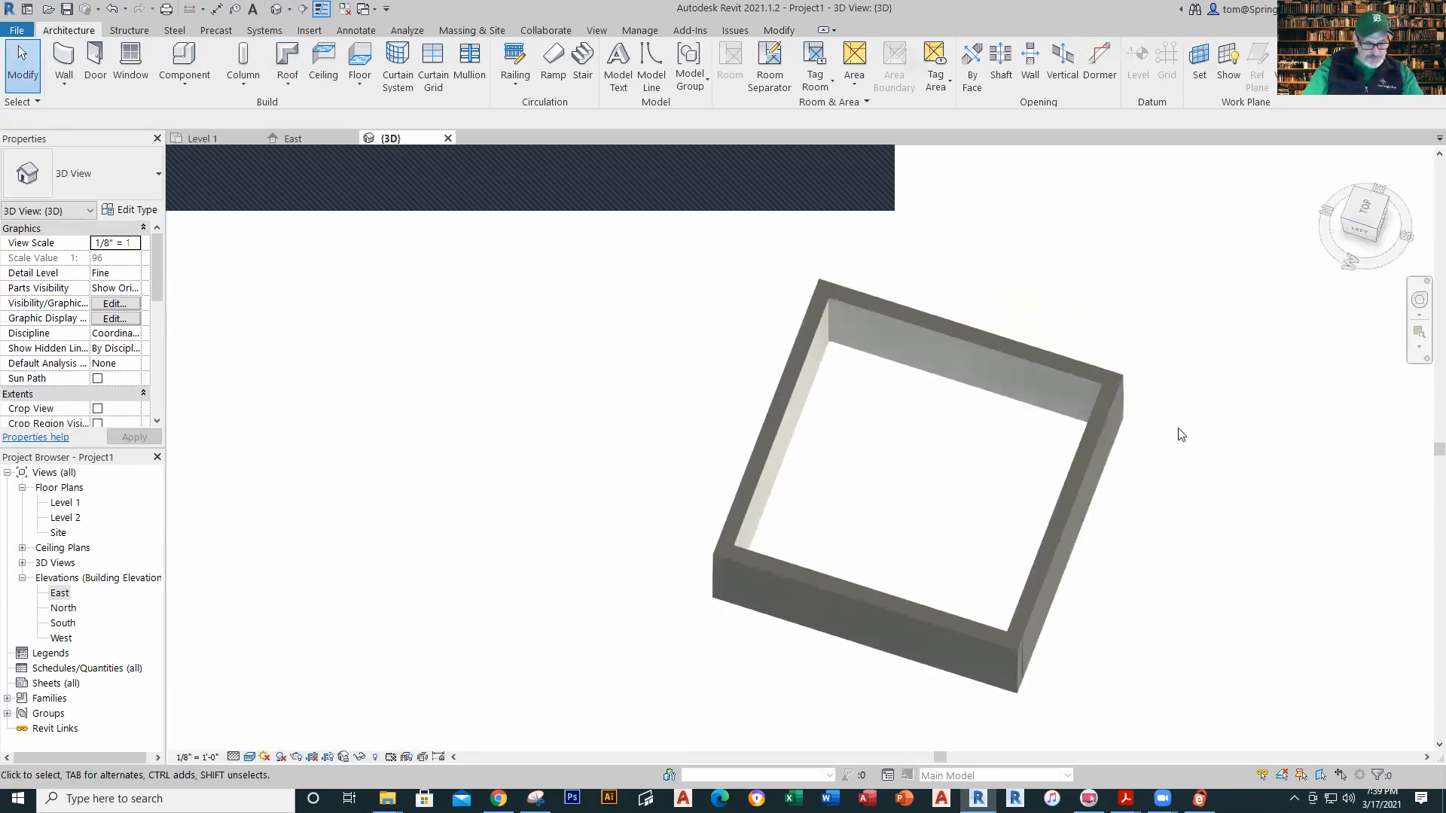
middle_click_drag(1178, 435, 991, 407, "shift")
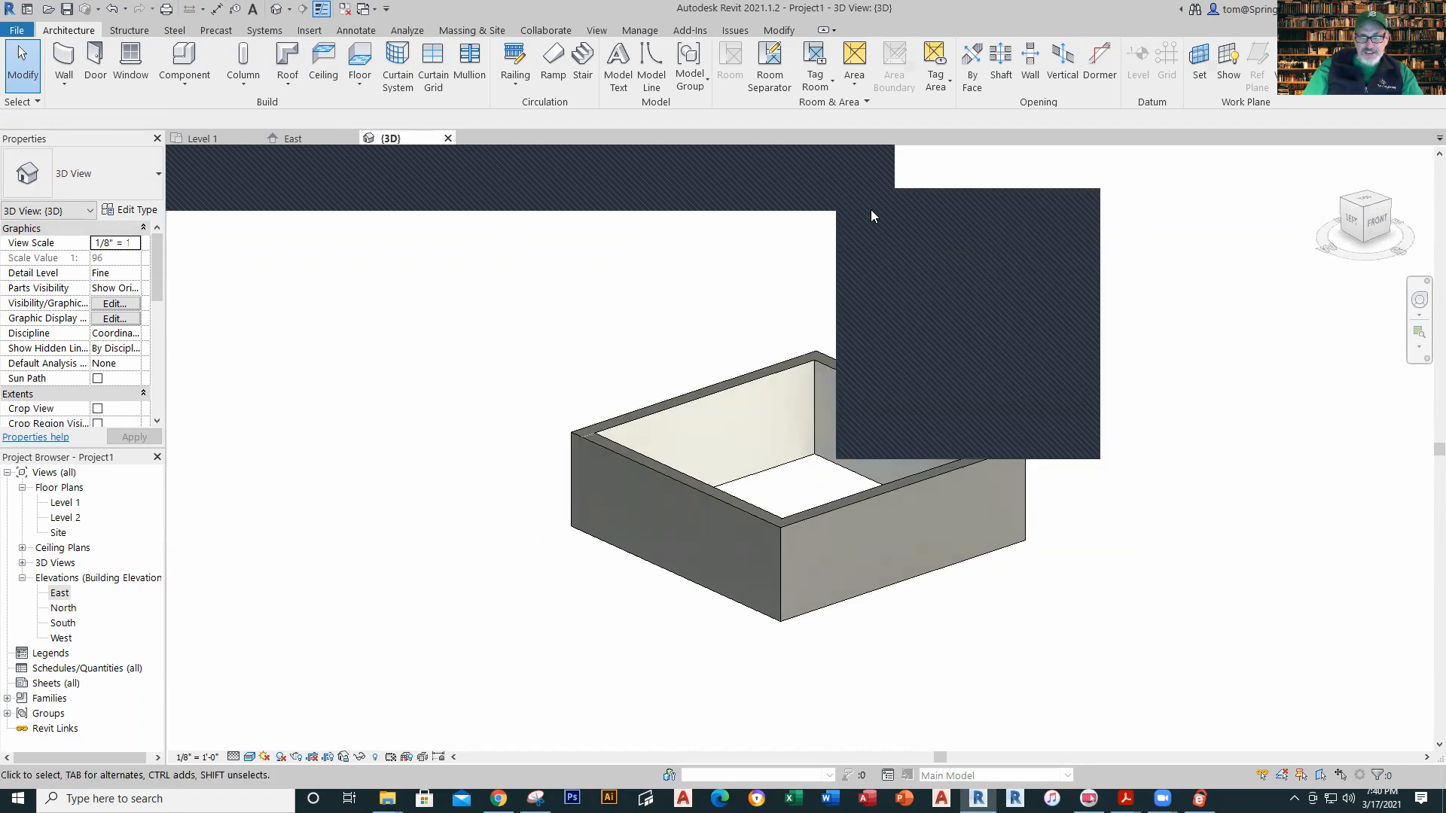
left_click(925, 272)
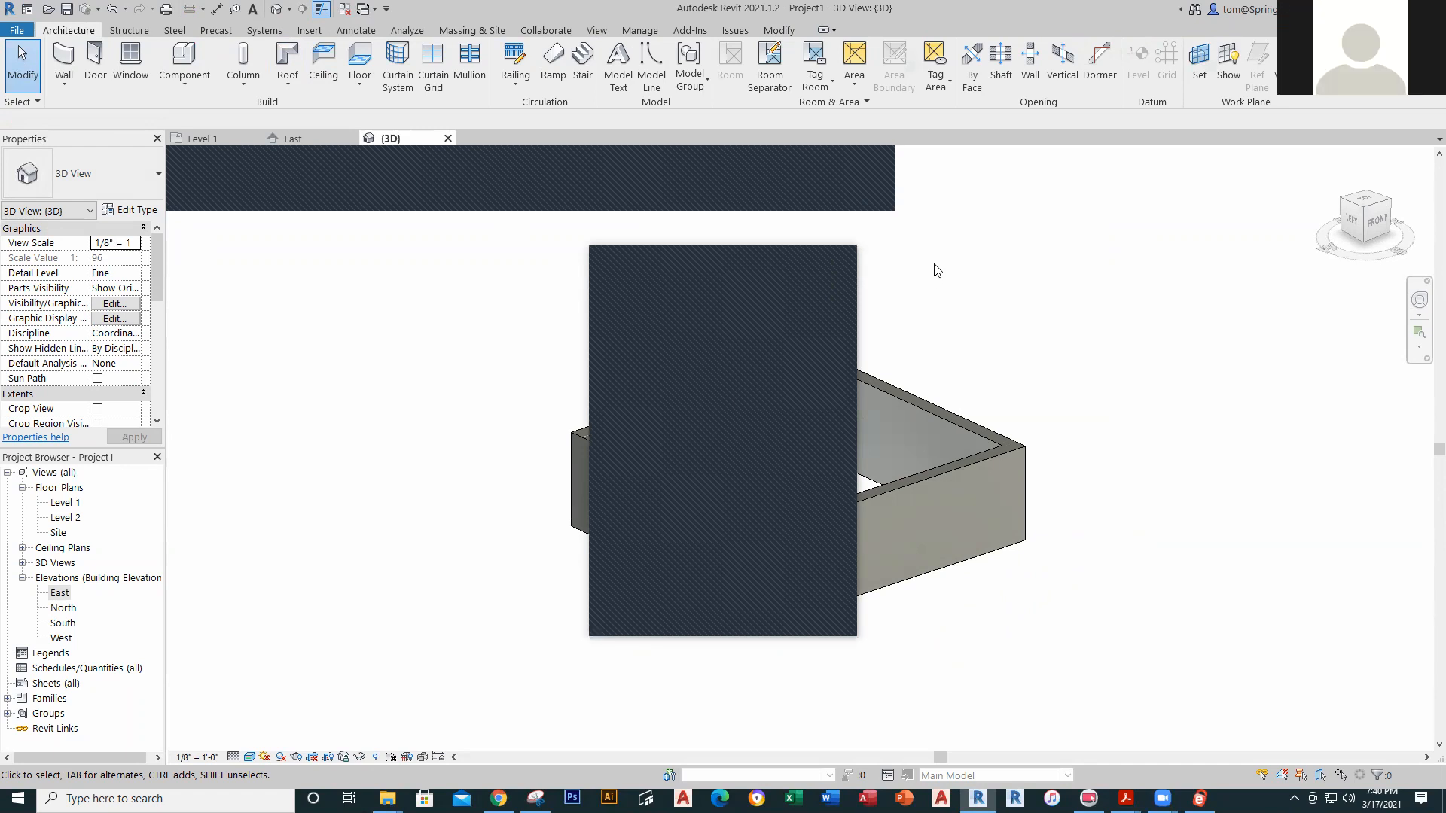
left_click(771, 260)
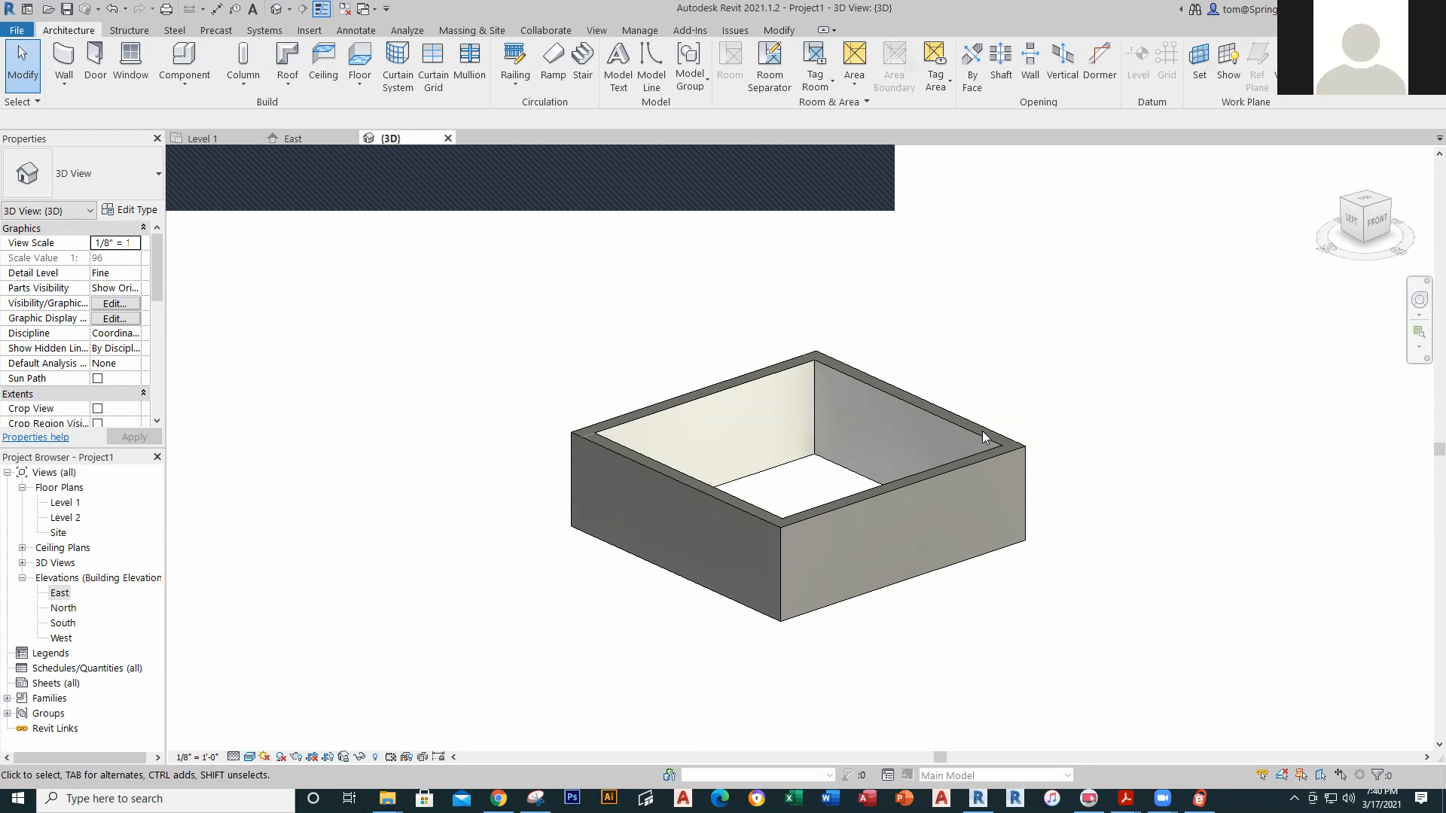
left_click(1365, 210)
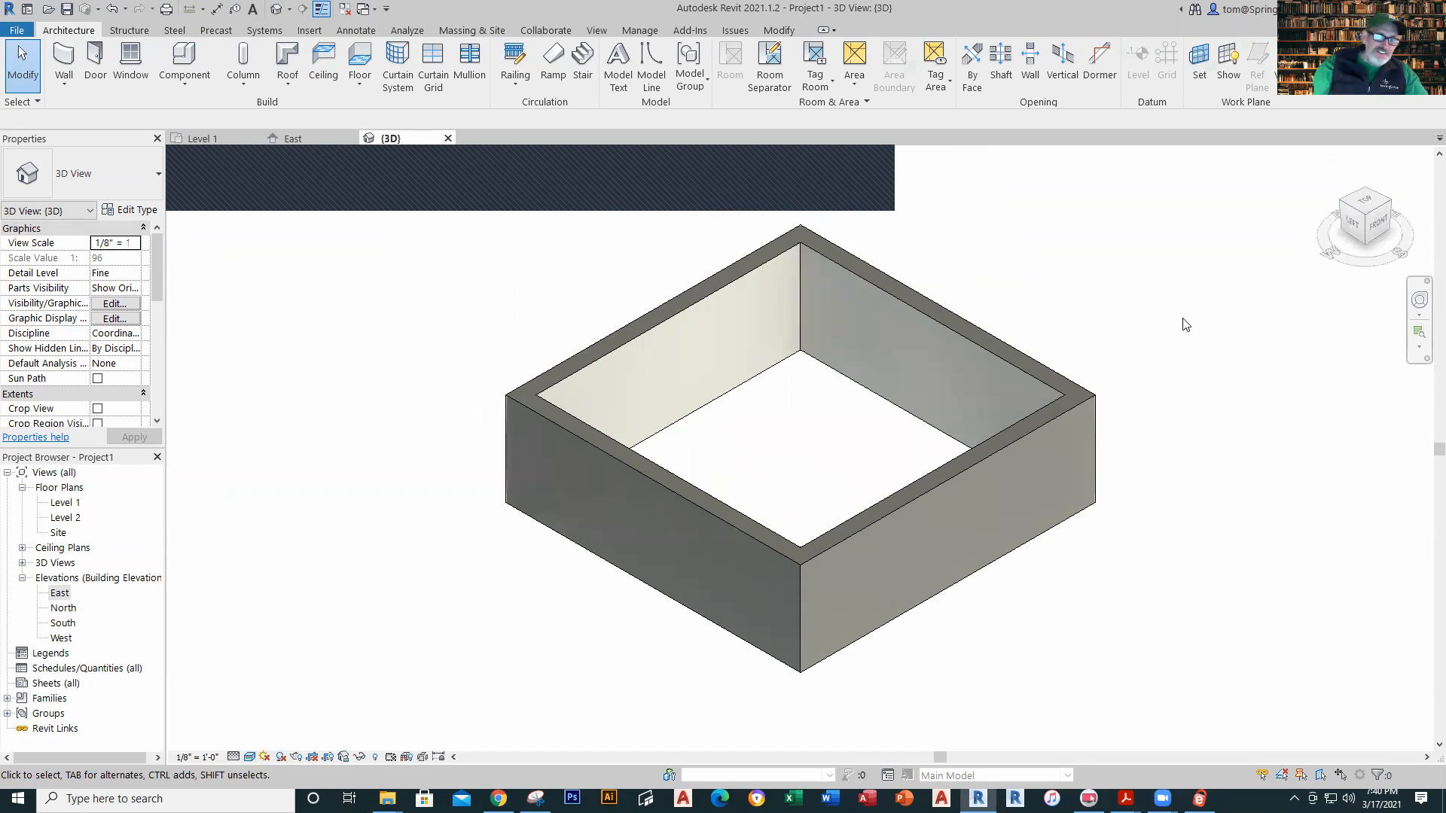
Step: In the Level 1 floor plan, place a Single-Flush 36" x 80" door at the midpoint of each of the four walls, swinging outward
left_click(226, 140)
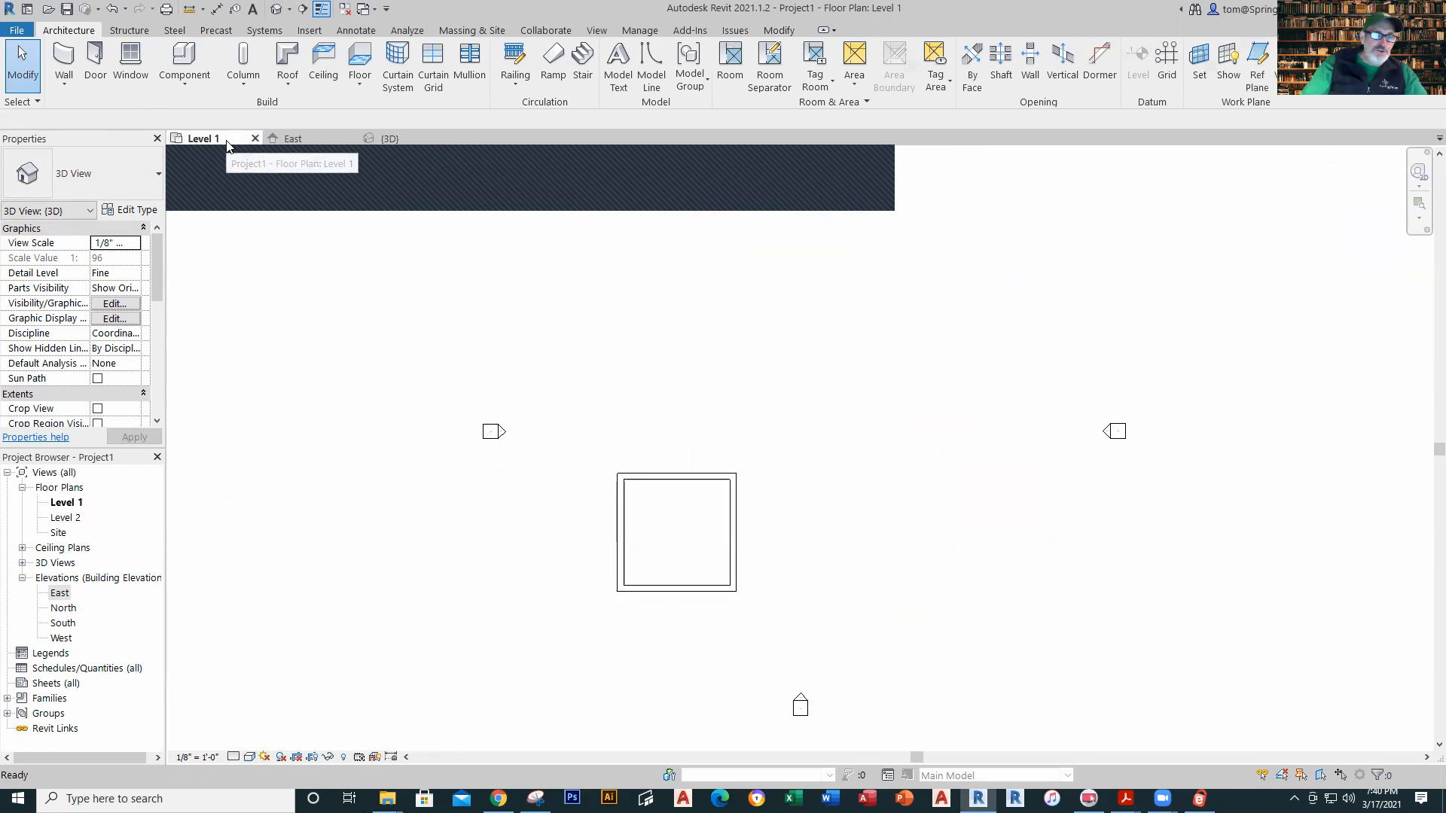
scroll(682, 603, "up", 2)
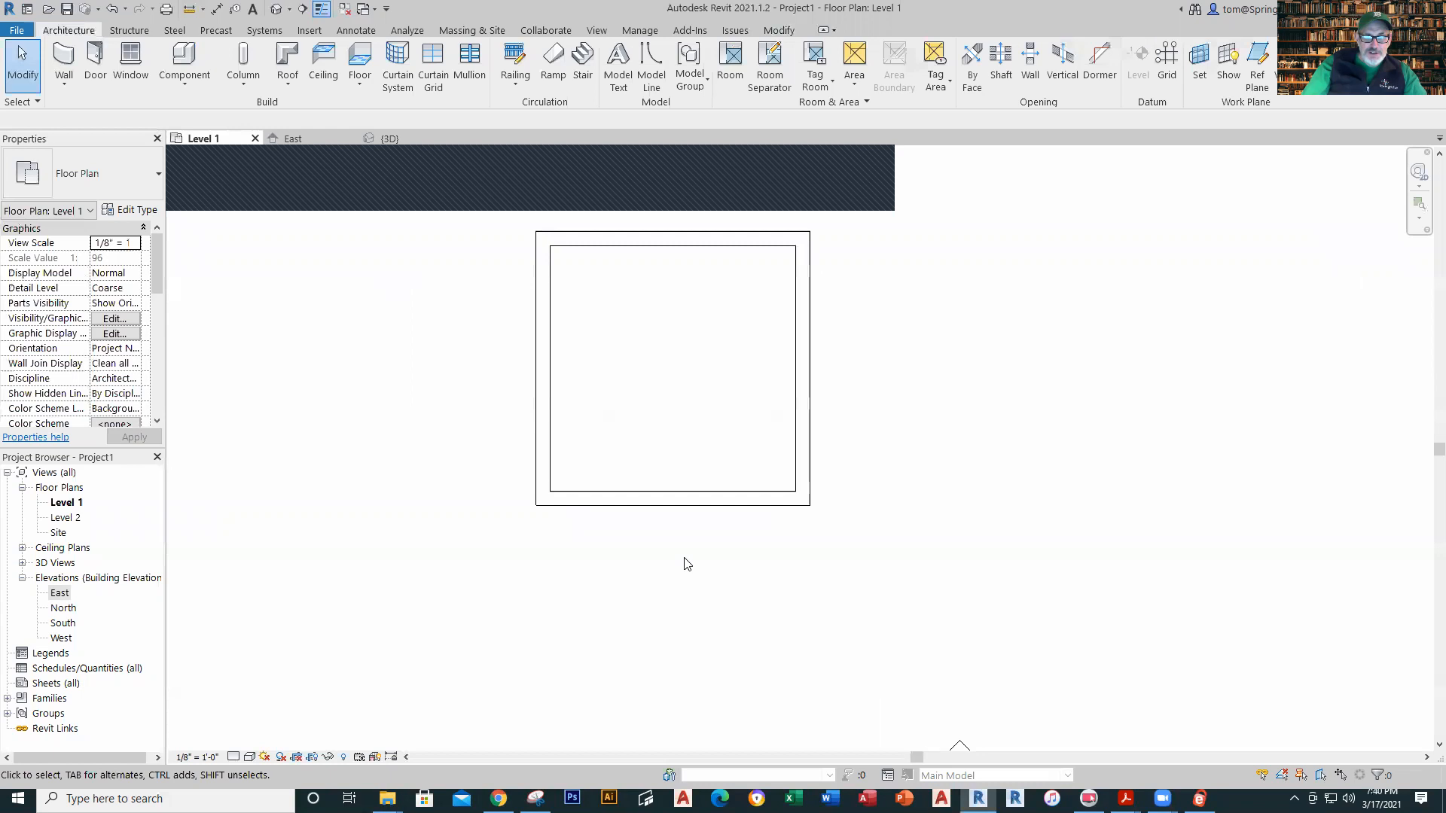
left_click(96, 62)
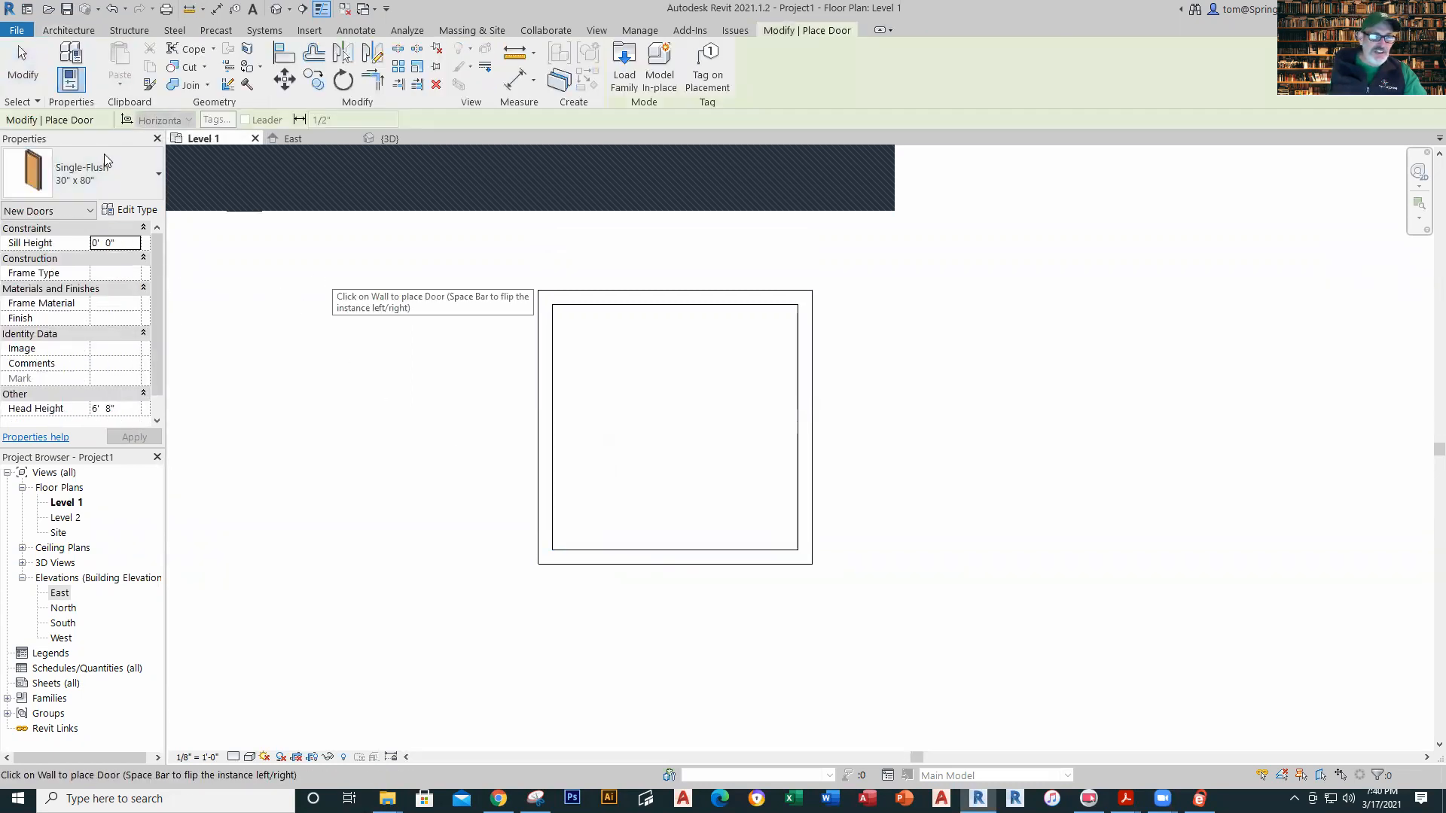
left_click(159, 186)
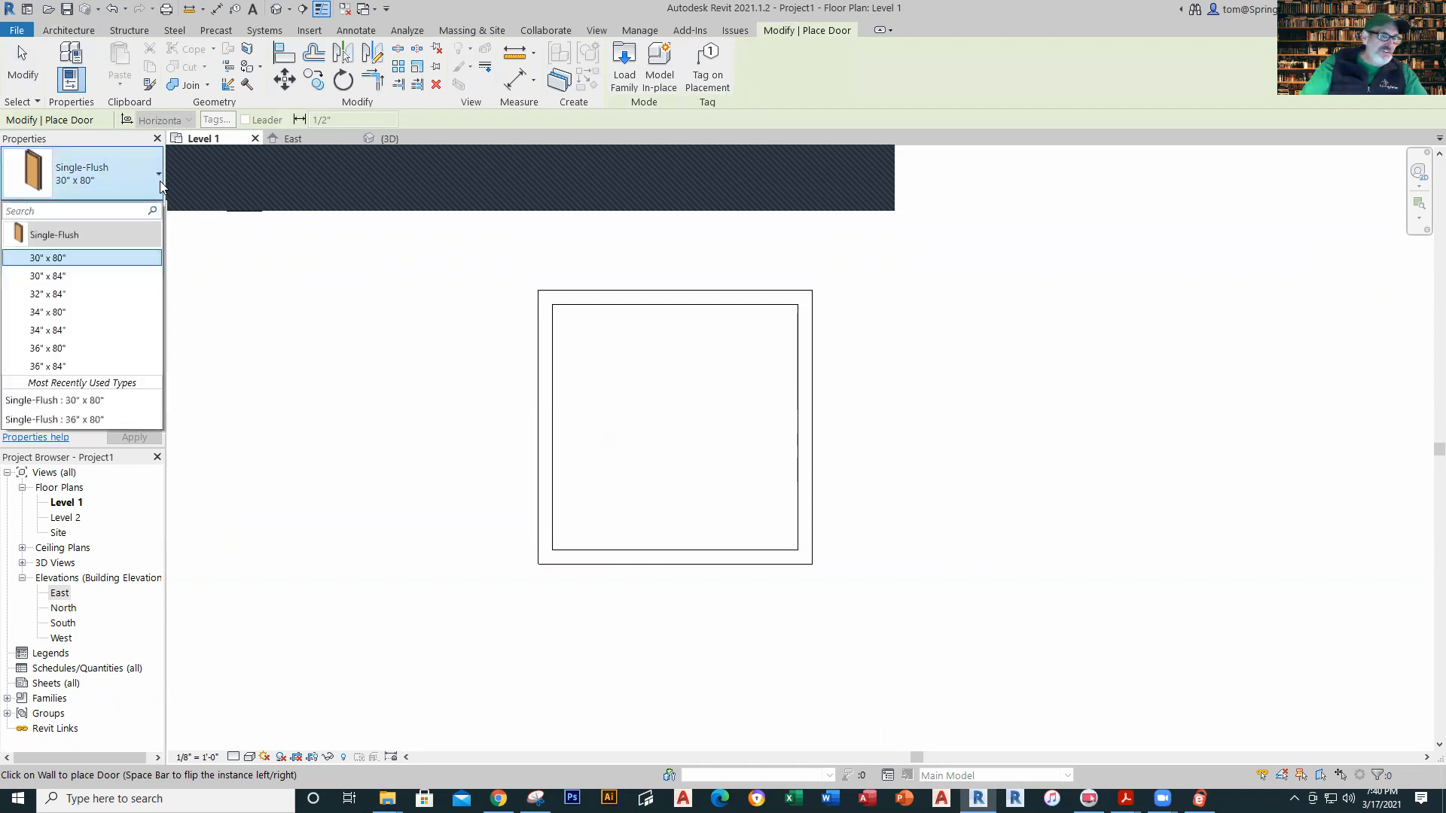
left_click(72, 348)
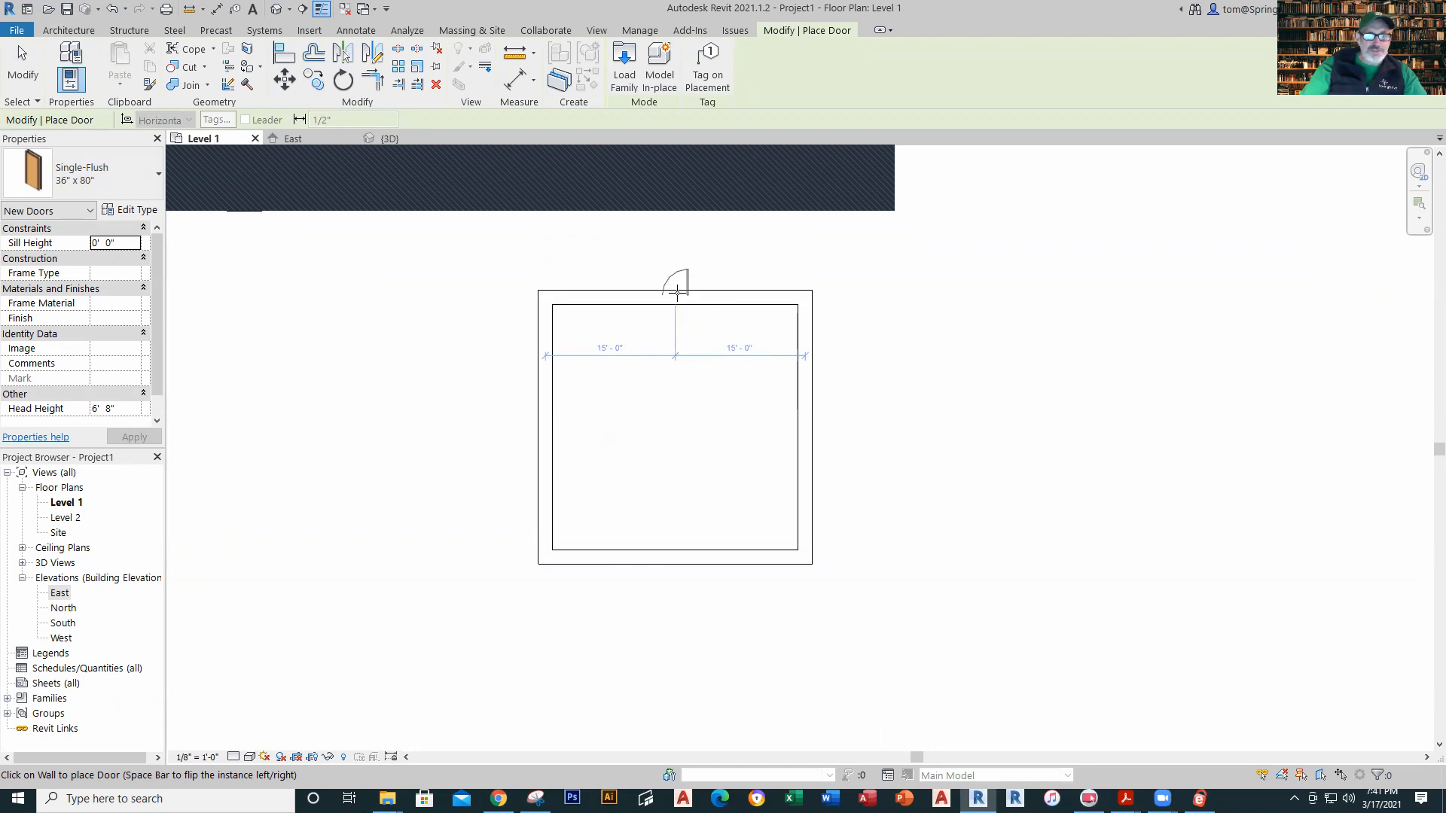
left_click(676, 292)
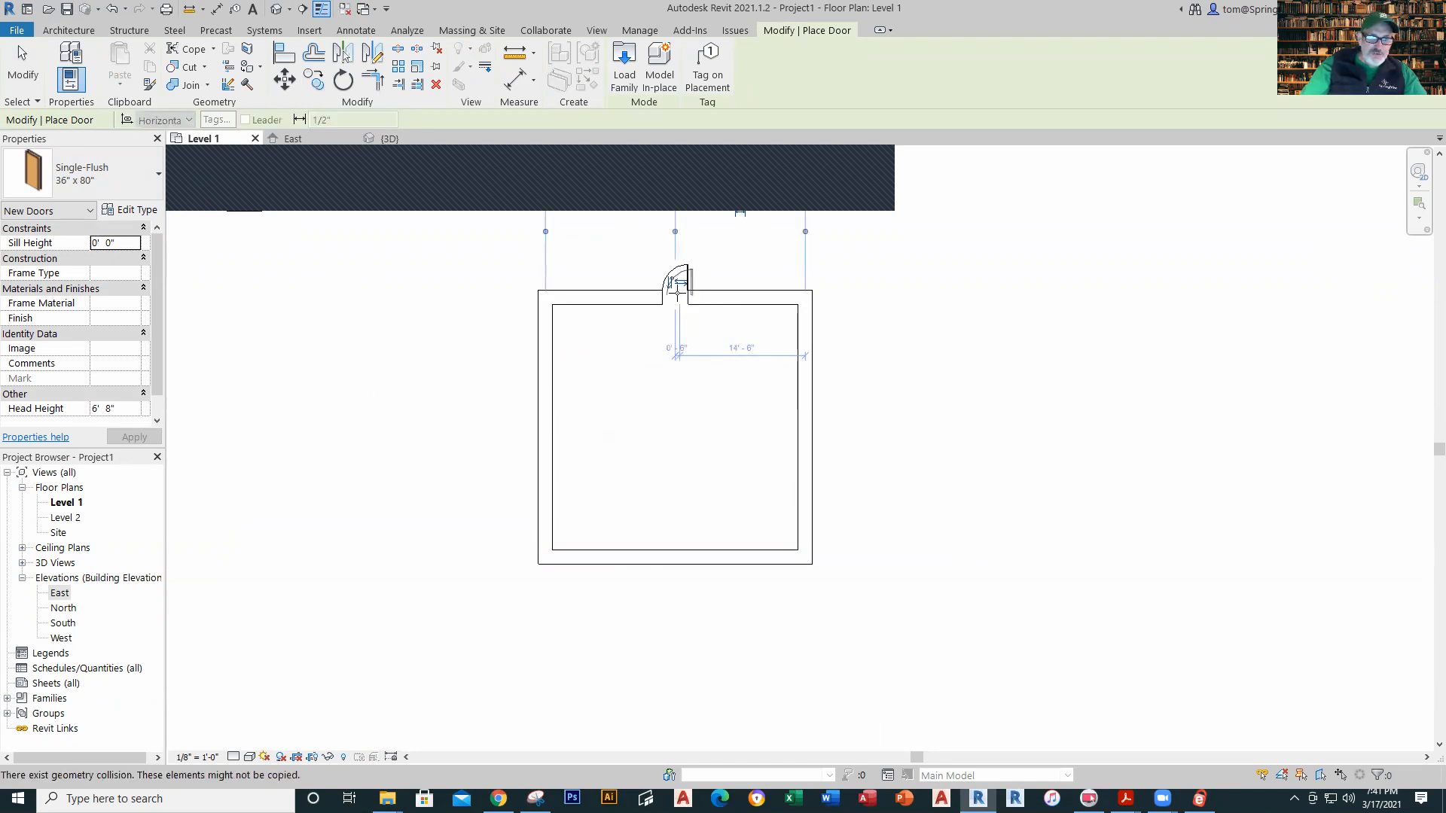
left_click(535, 428)
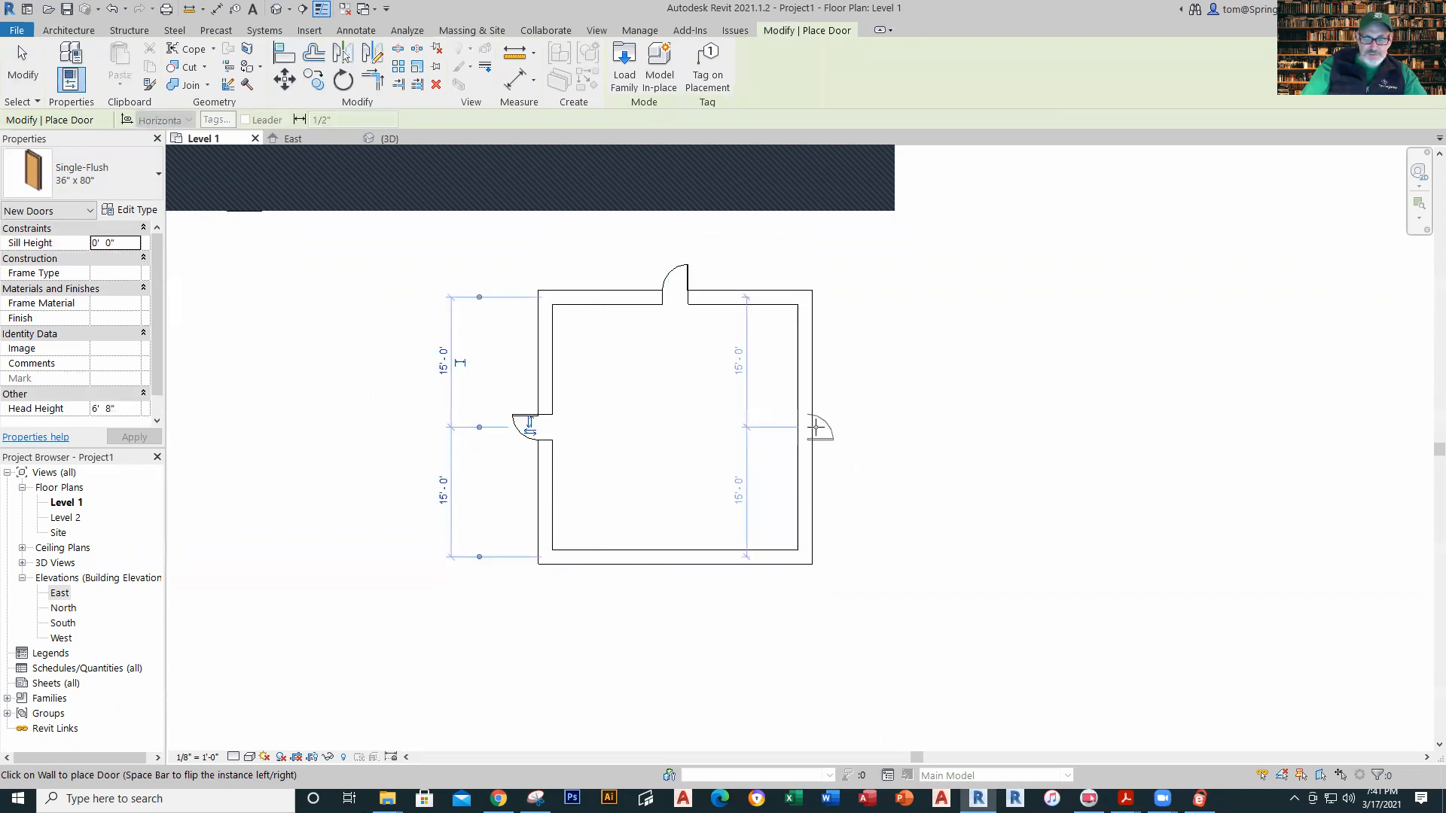
left_click(816, 427)
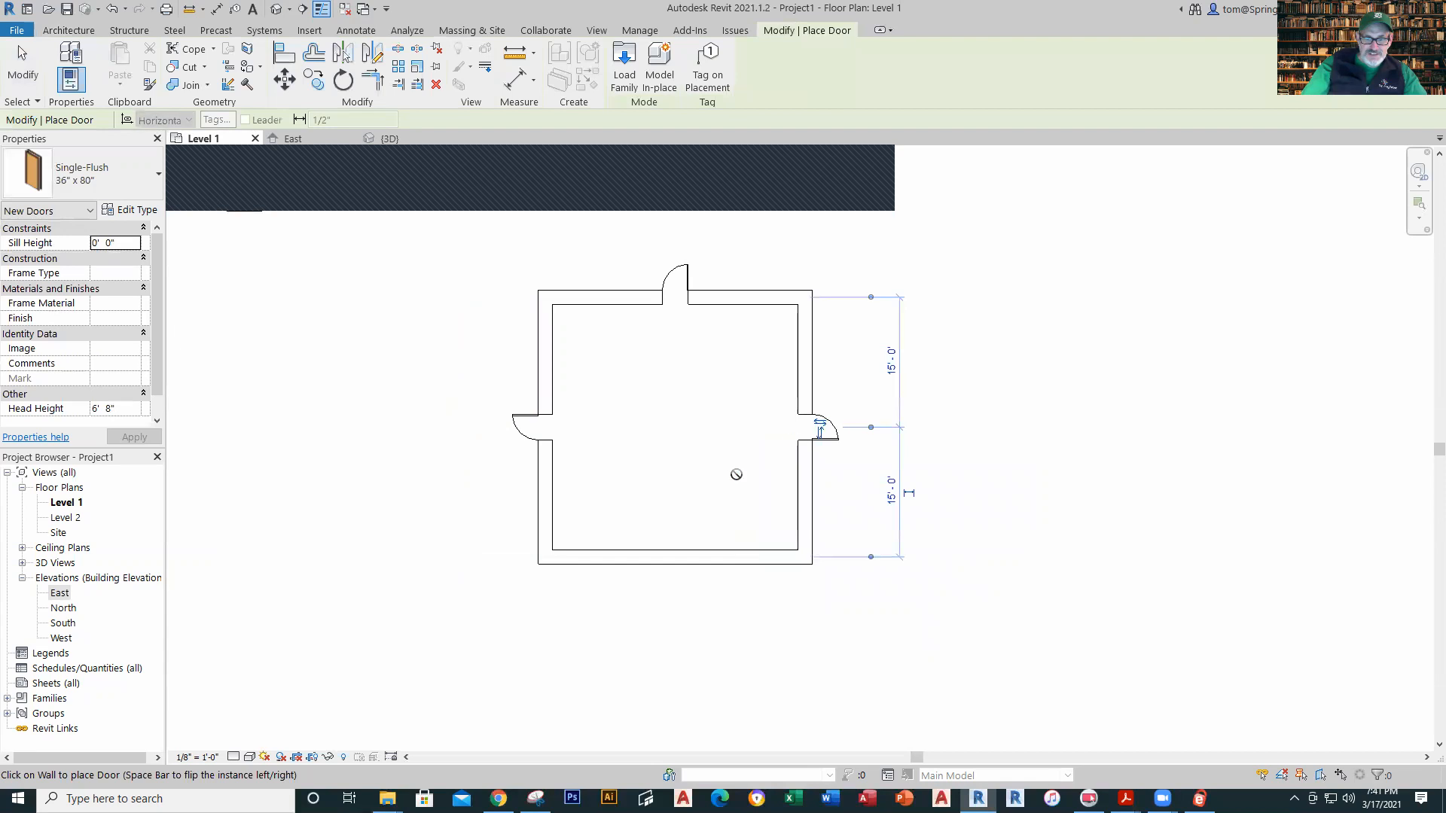
left_click(677, 559)
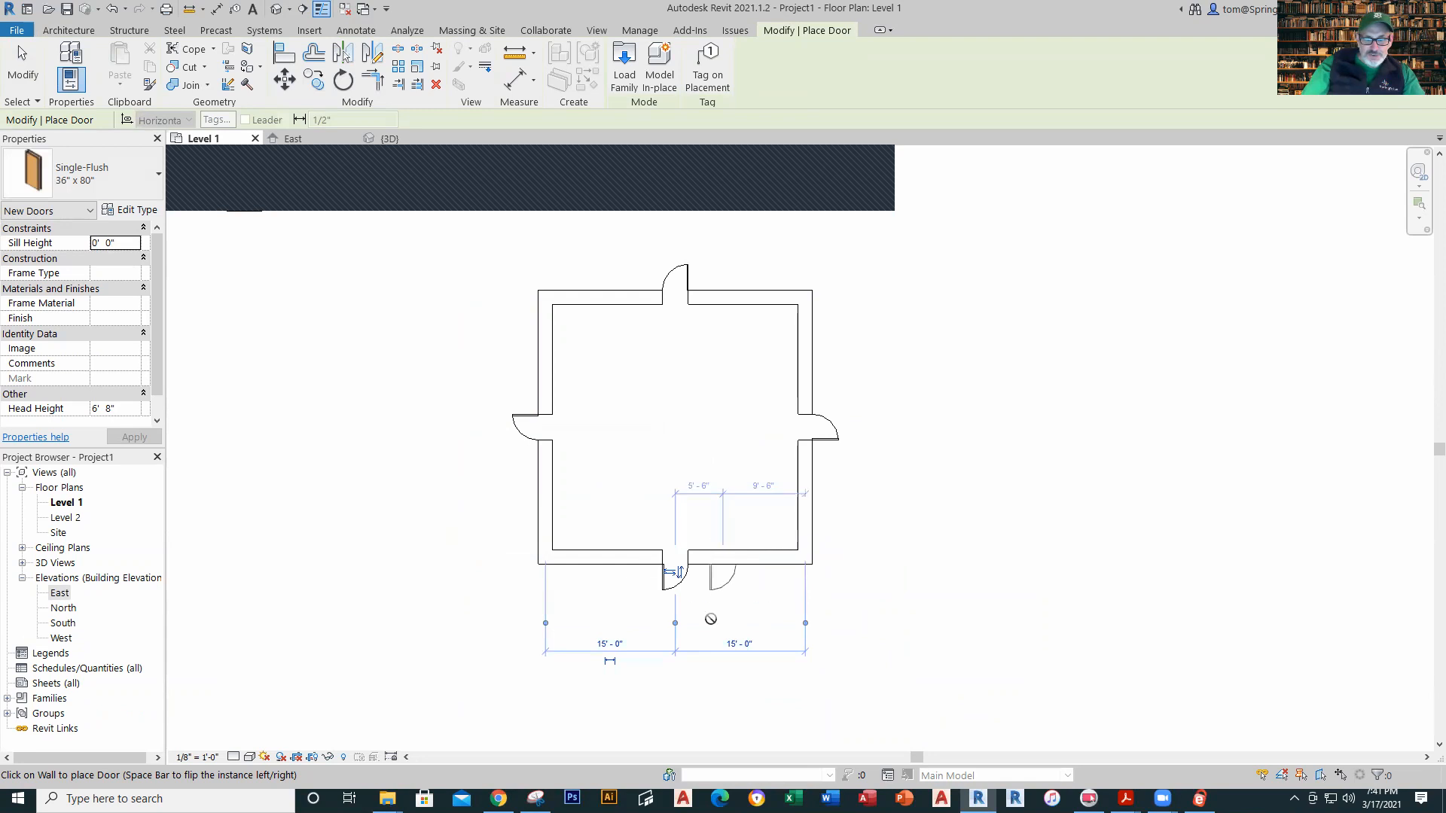
Step: Flip the door in the lower wall to swing into the room with its hinge on the opposite side, and open the 3D view
scroll(687, 607, "up", 3)
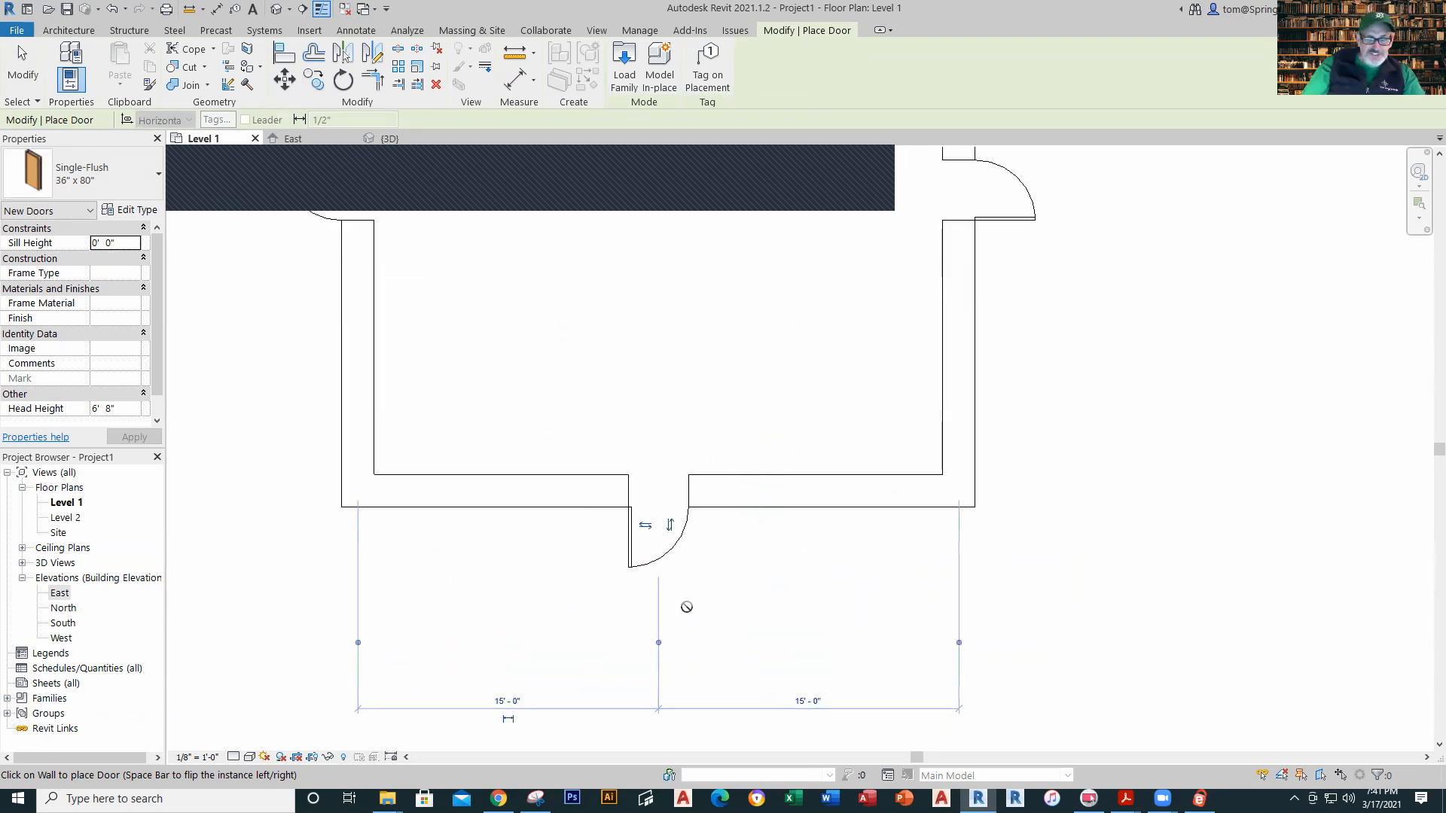
left_click(670, 524)
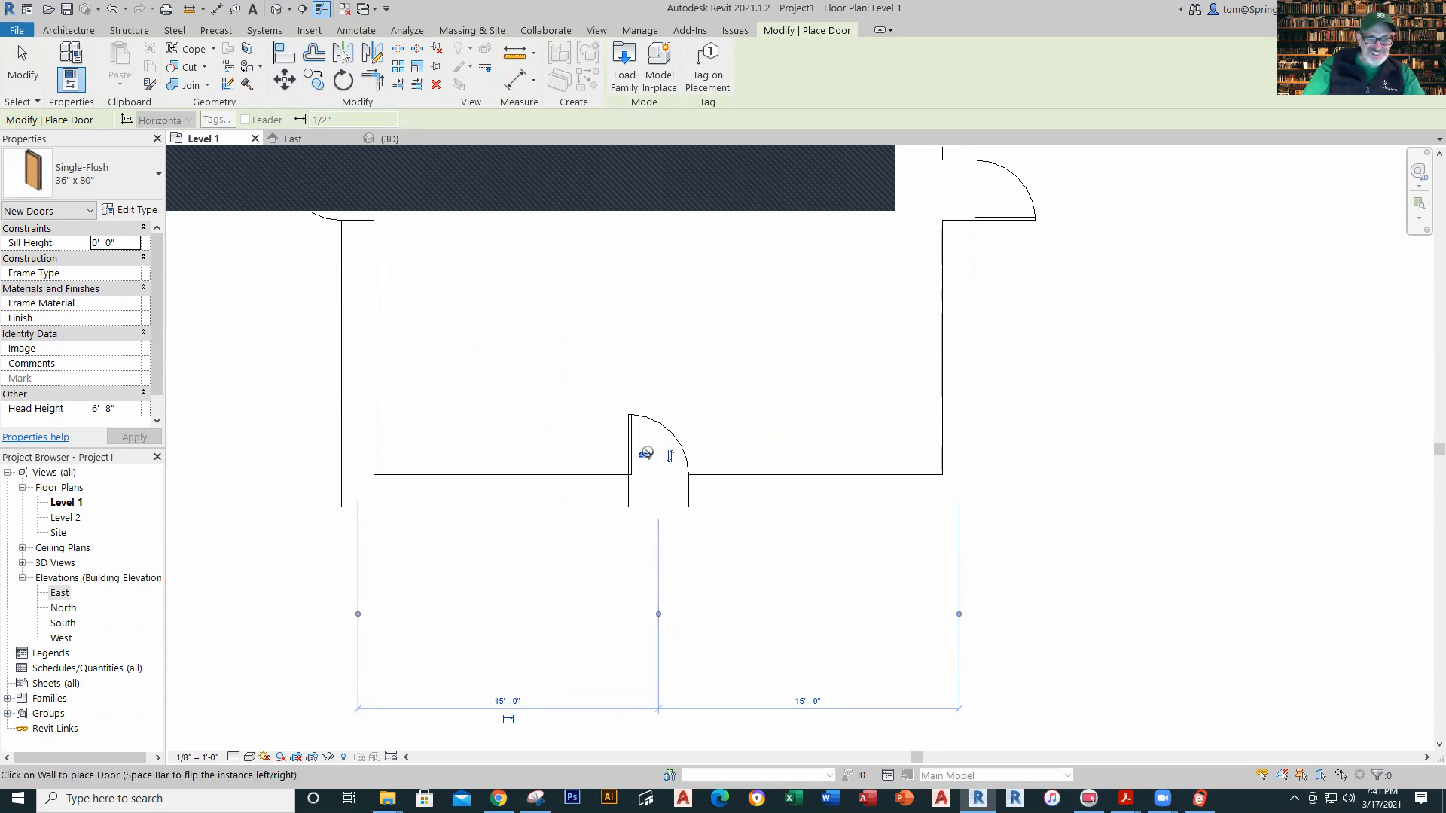
left_click(670, 456)
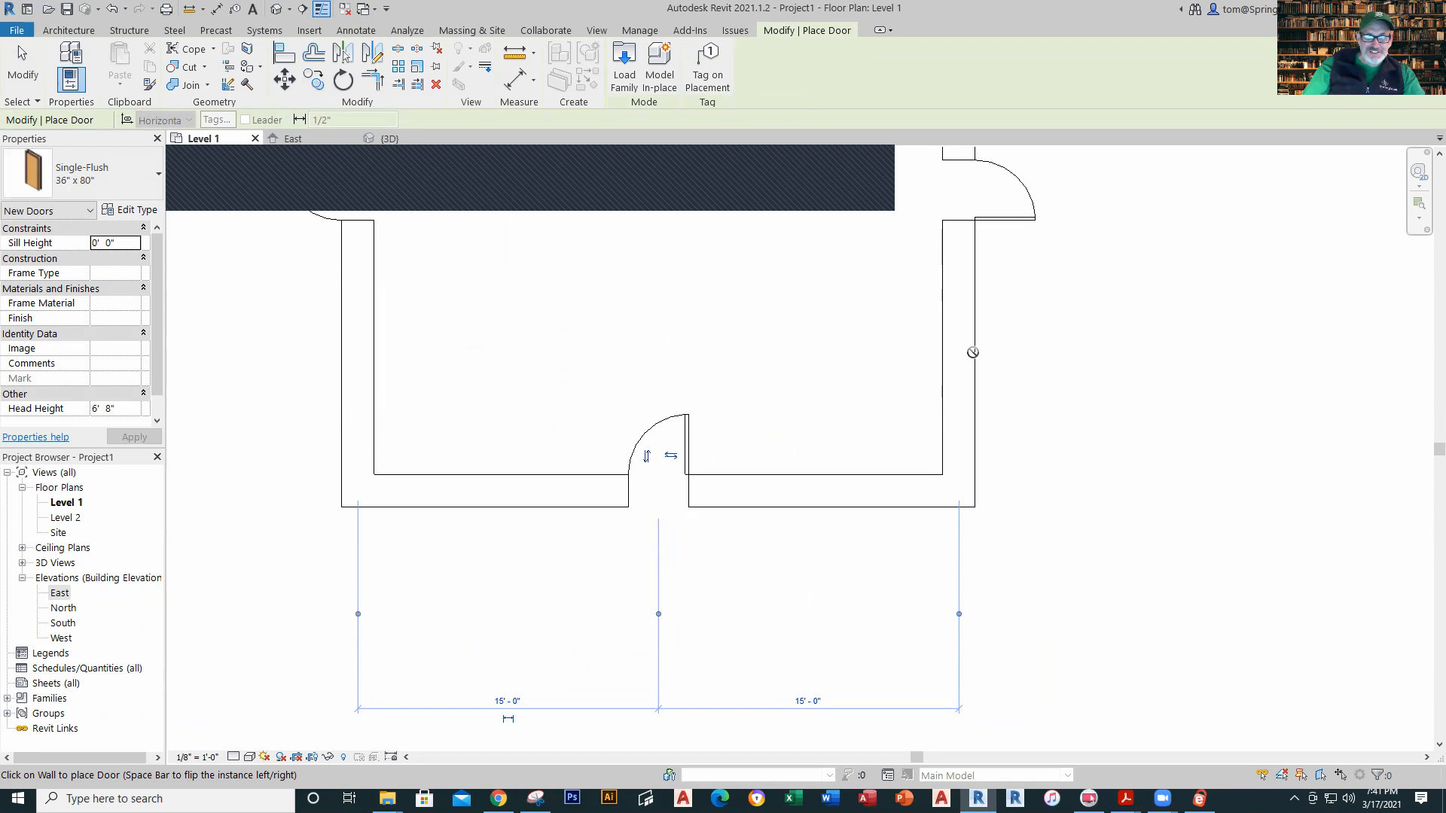
scroll(1052, 330, "down", 5)
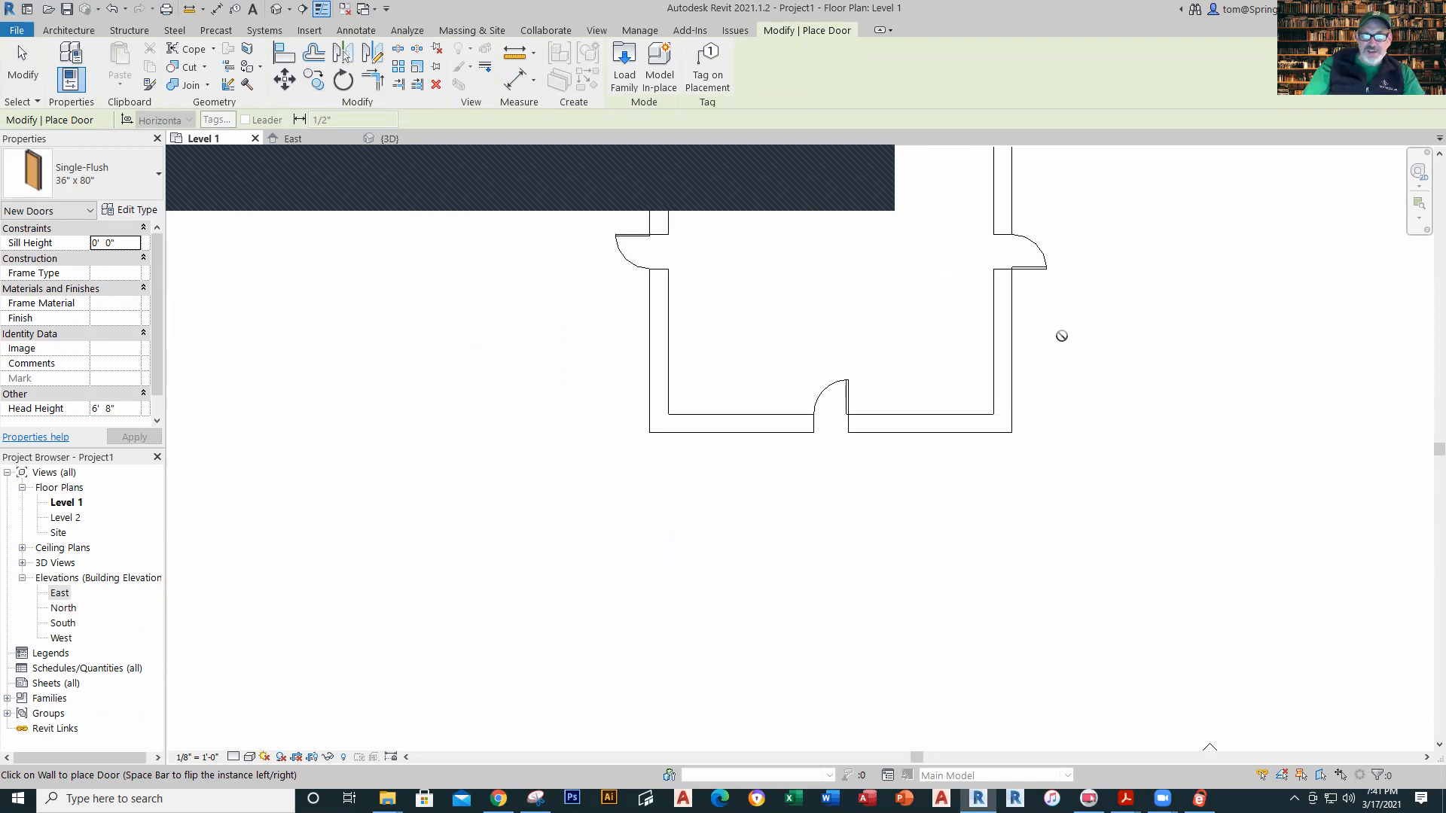
middle_click_drag(1061, 336, 929, 461)
key("Escape")
middle_click_drag(991, 422, 956, 459)
scroll(936, 430, "up", 1)
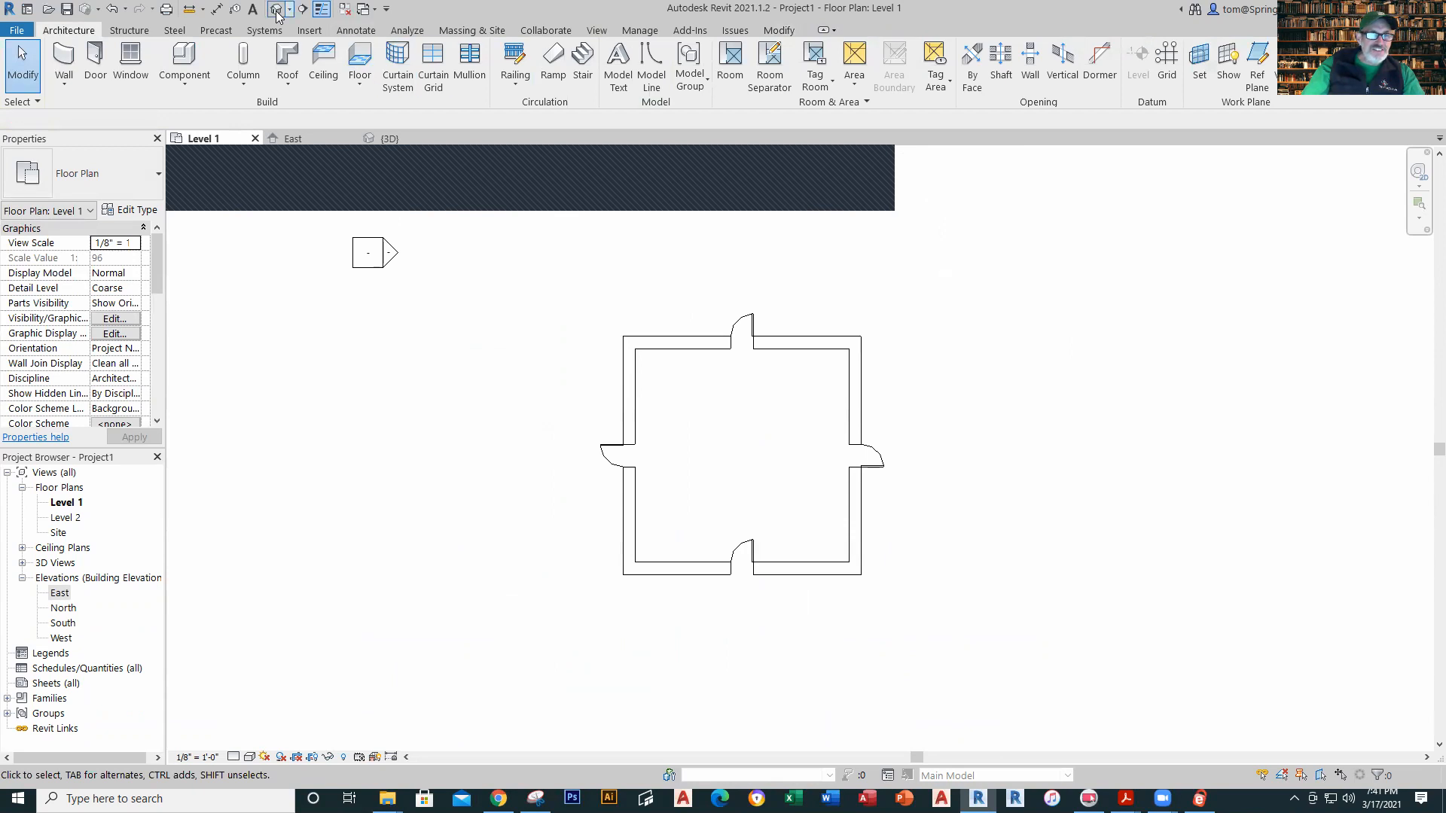
left_click(277, 9)
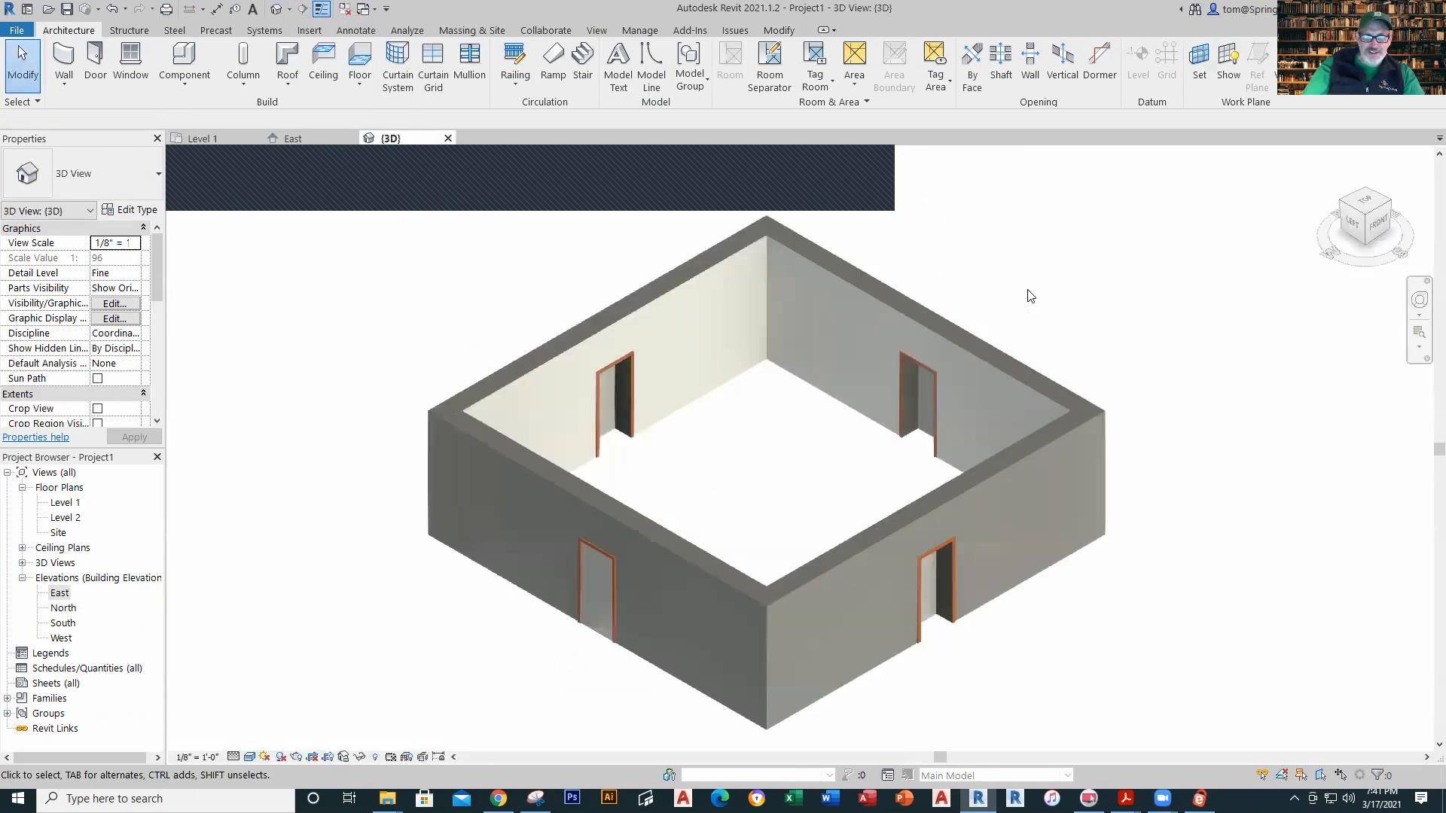
Step: In the Level 1 floor plan, place two 60" x 36" Slider with Trim windows in the left wall, one on each side of the door
scroll(1030, 296, "down", 2)
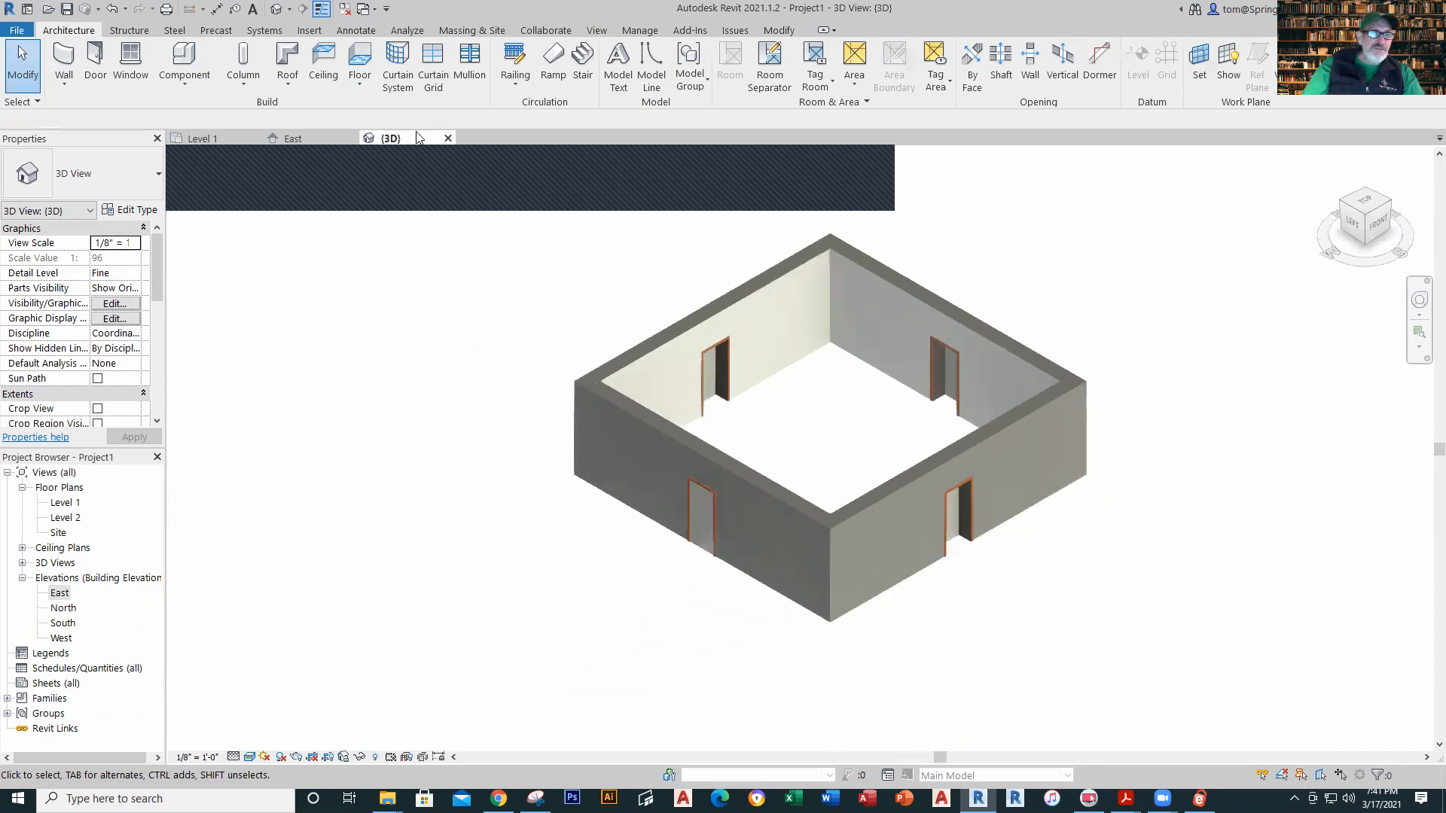
left_click(205, 141)
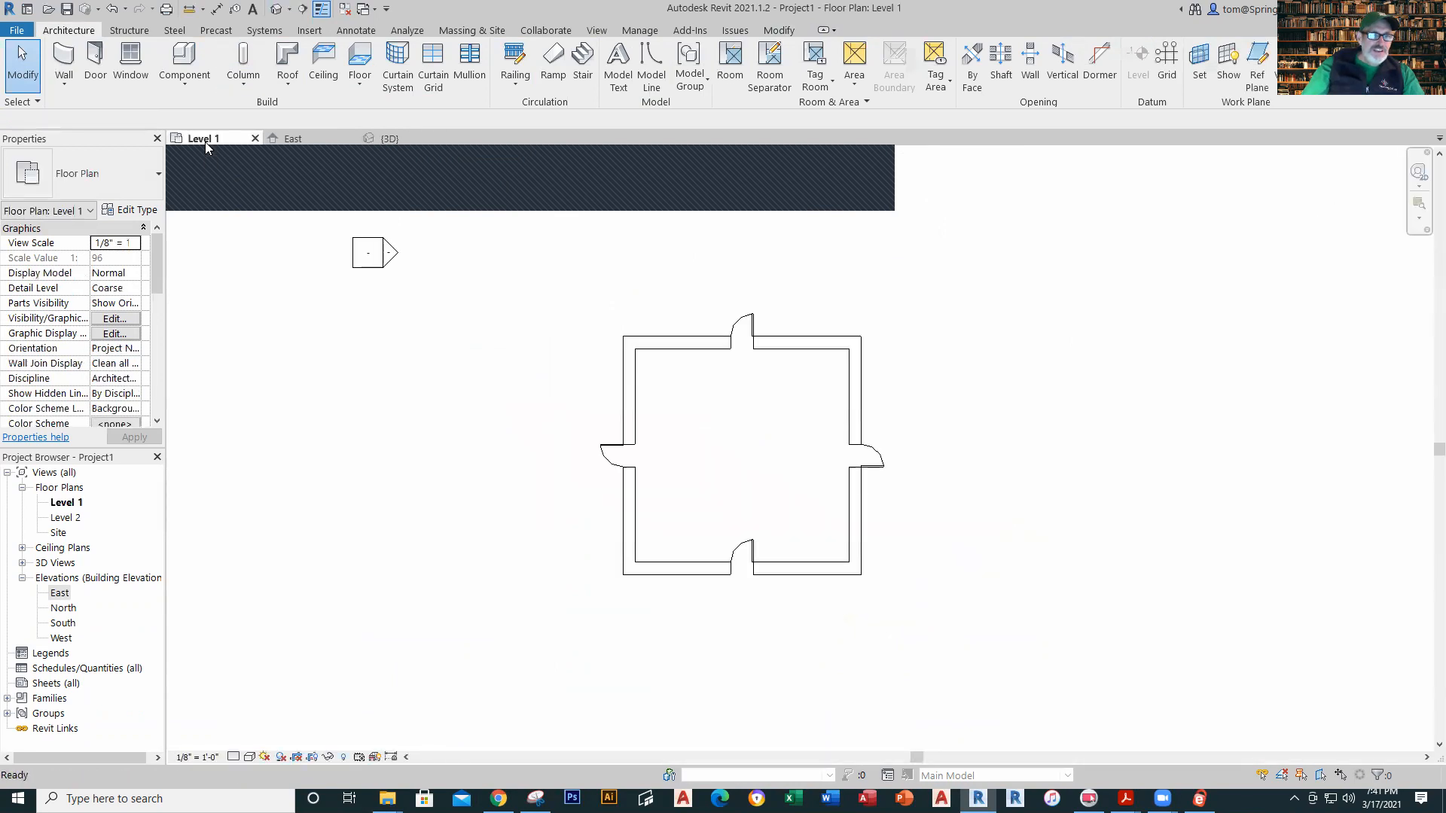
left_click(132, 64)
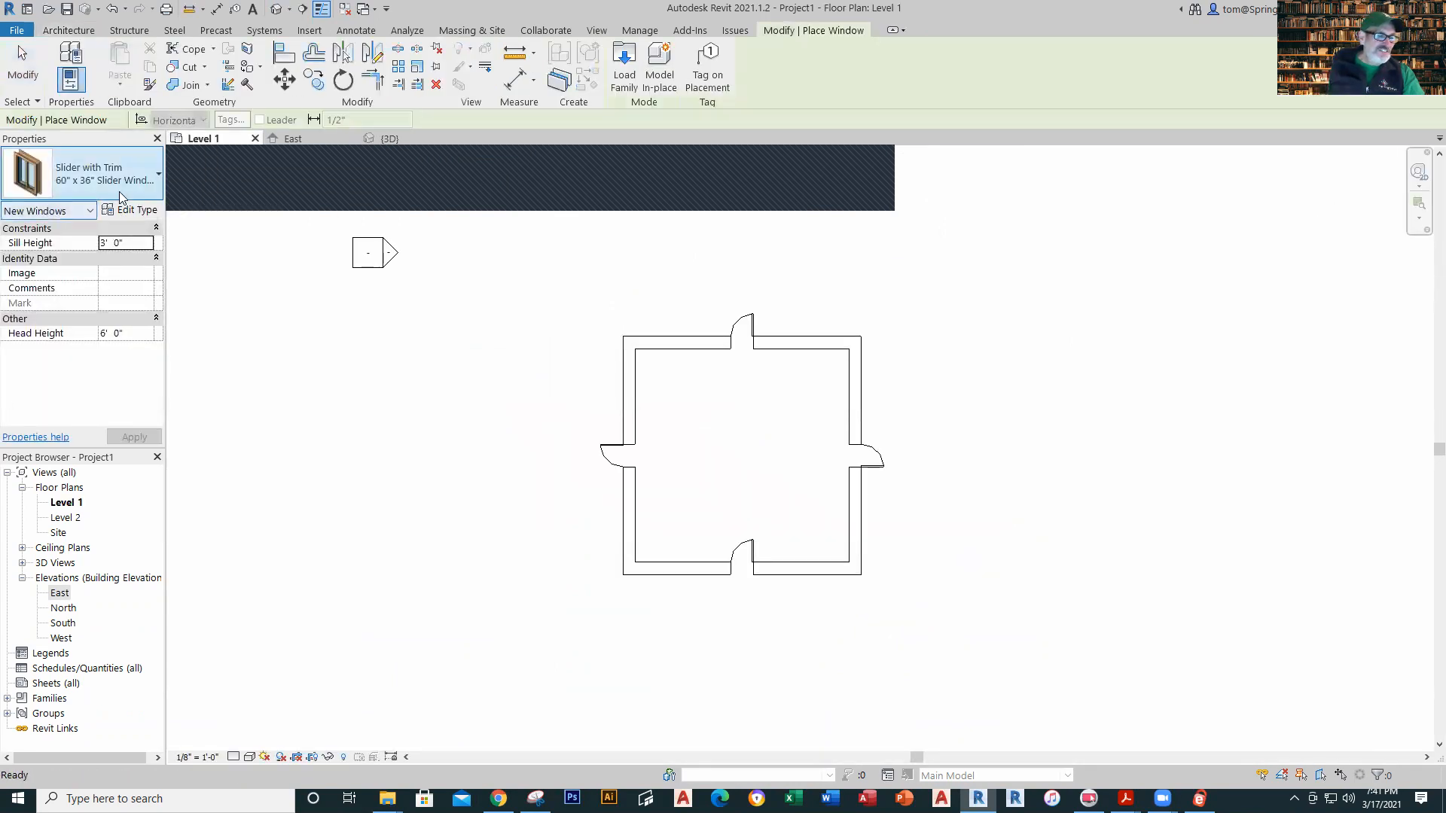
left_click(631, 392)
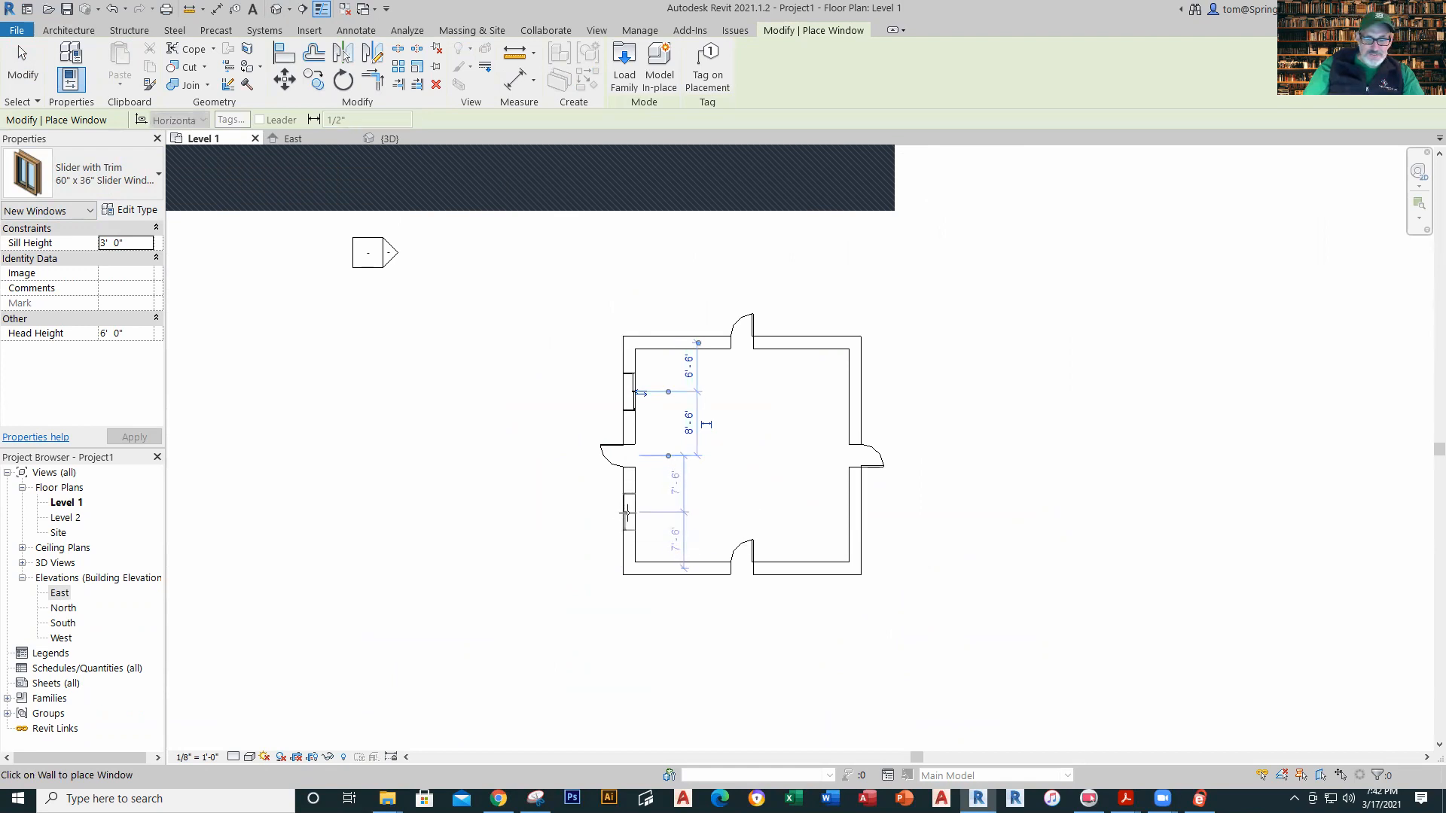
left_click(626, 519)
key("Escape")
key("Escape")
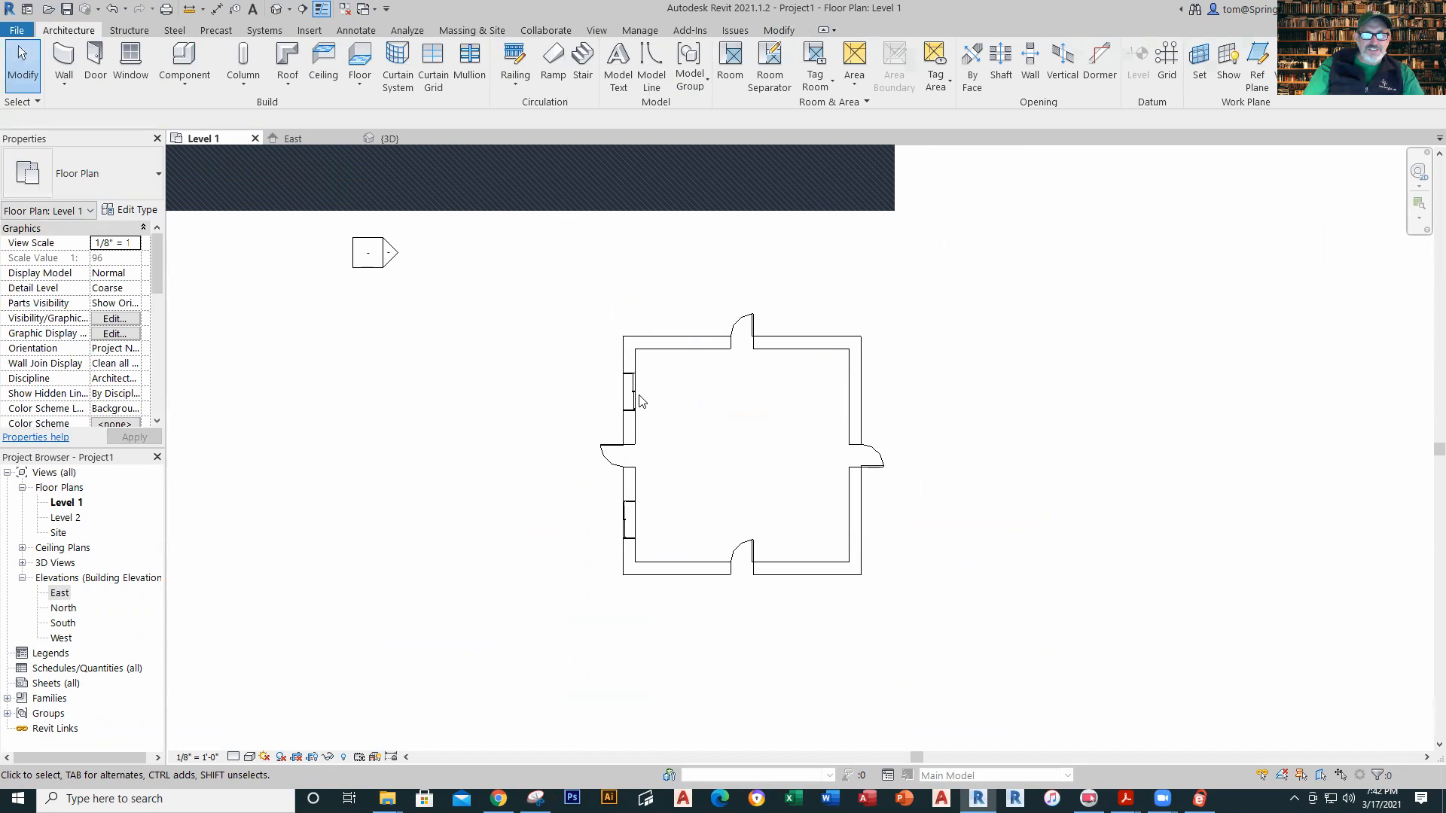
Step: Mirror copies of both left-wall windows onto the right wall about a vertical axis drawn through the centre of the upper door
left_click(631, 392)
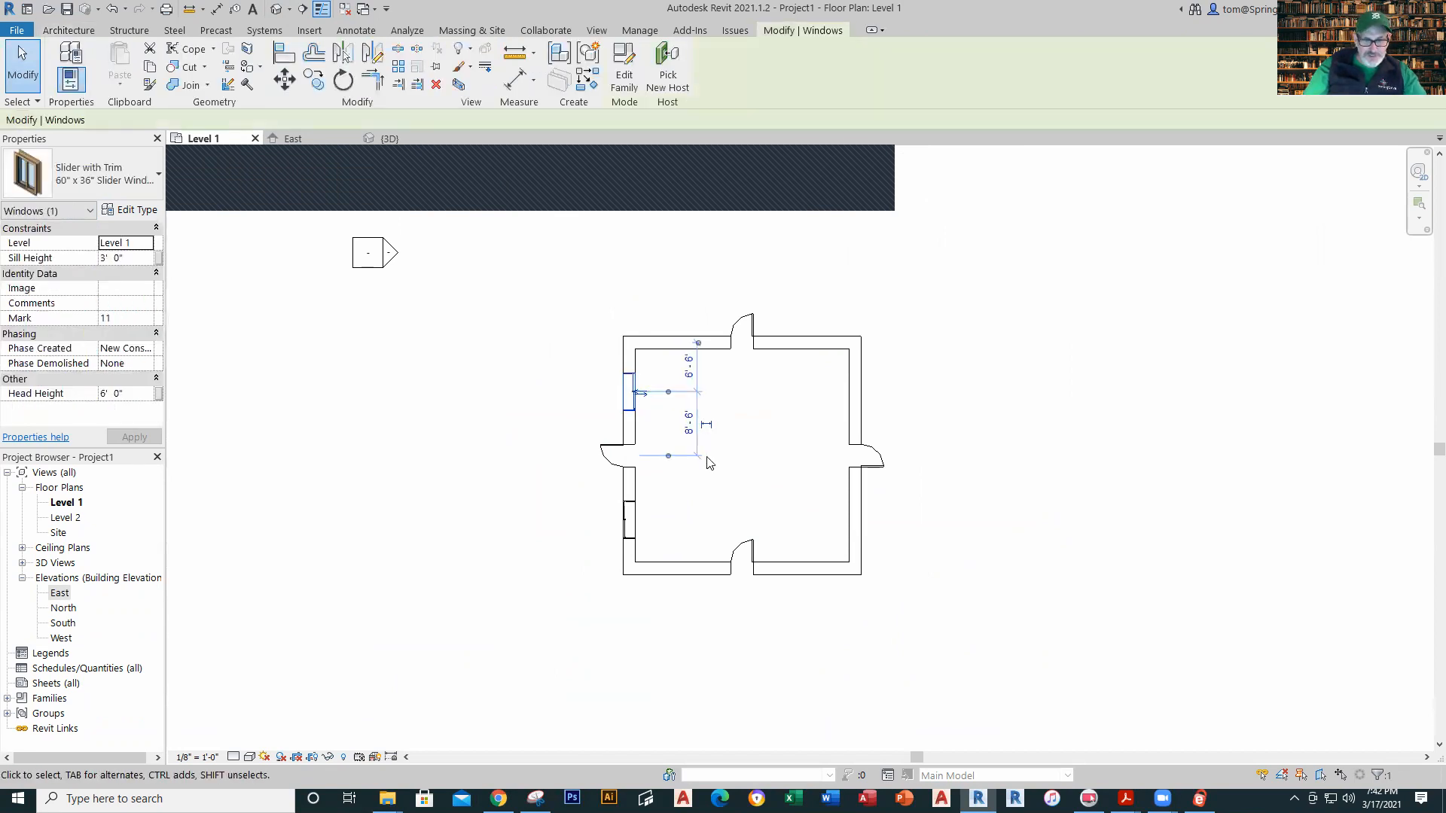
left_click(631, 521, "ctrl")
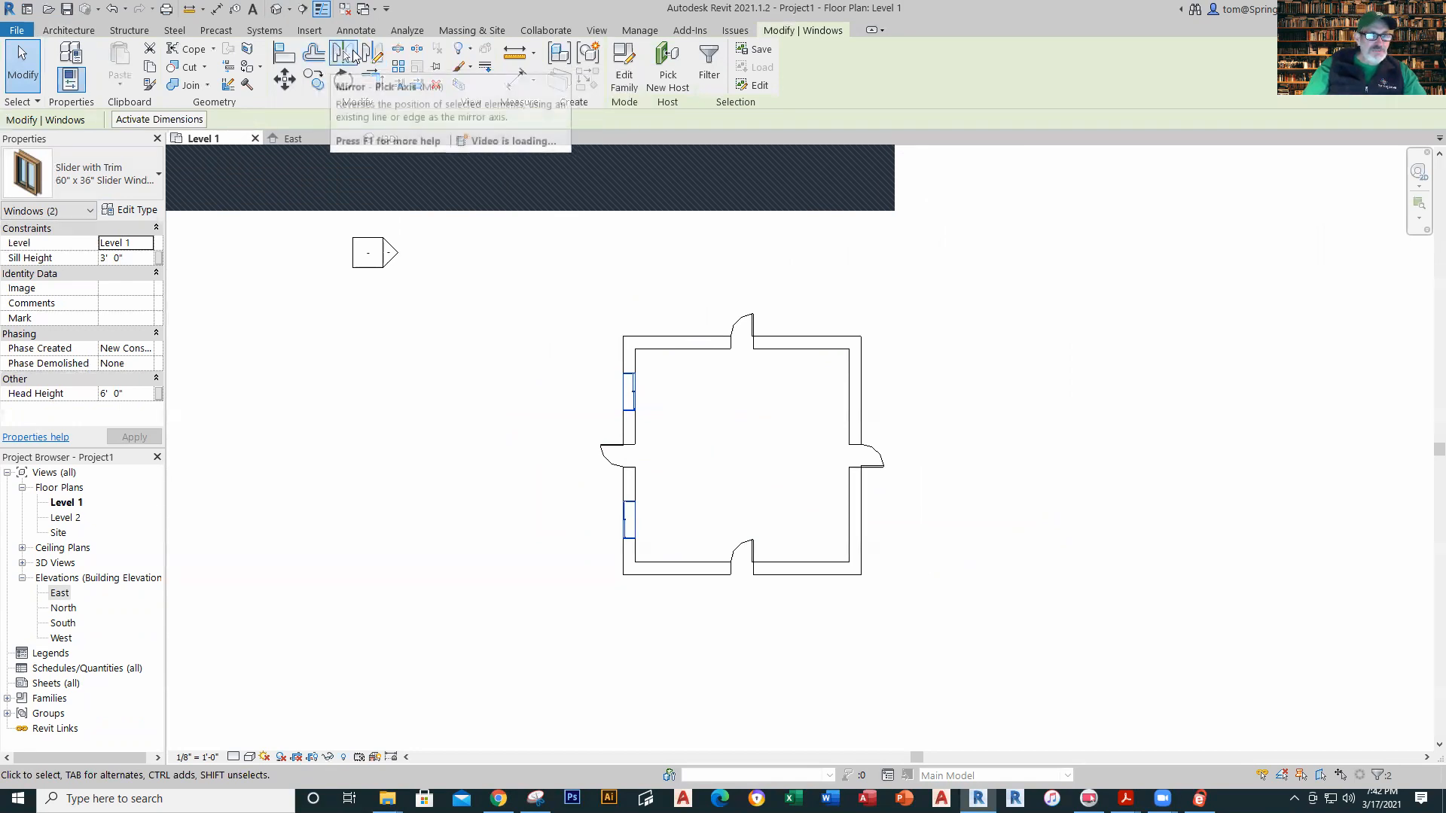
left_click(373, 54)
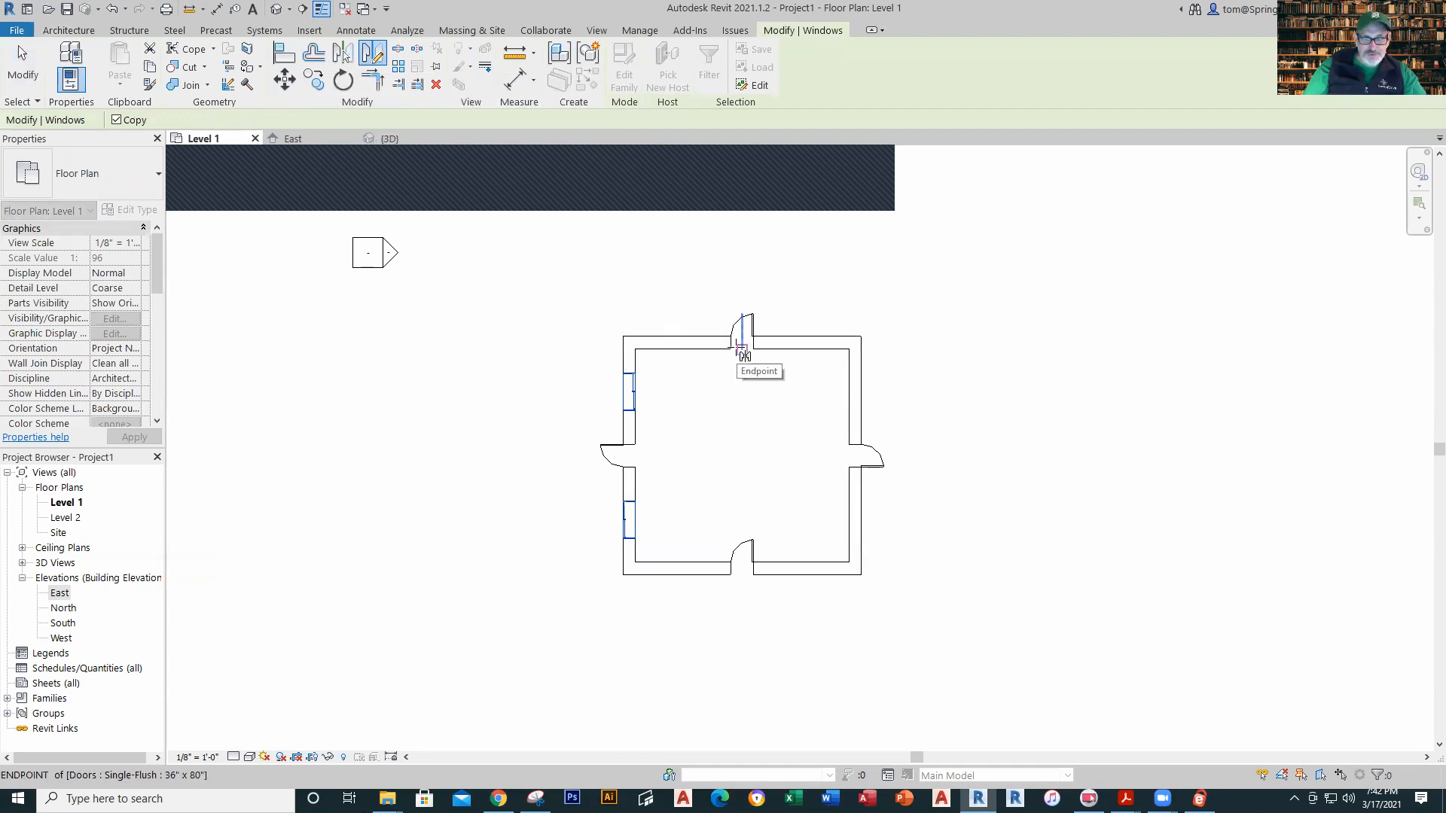
left_click(741, 350)
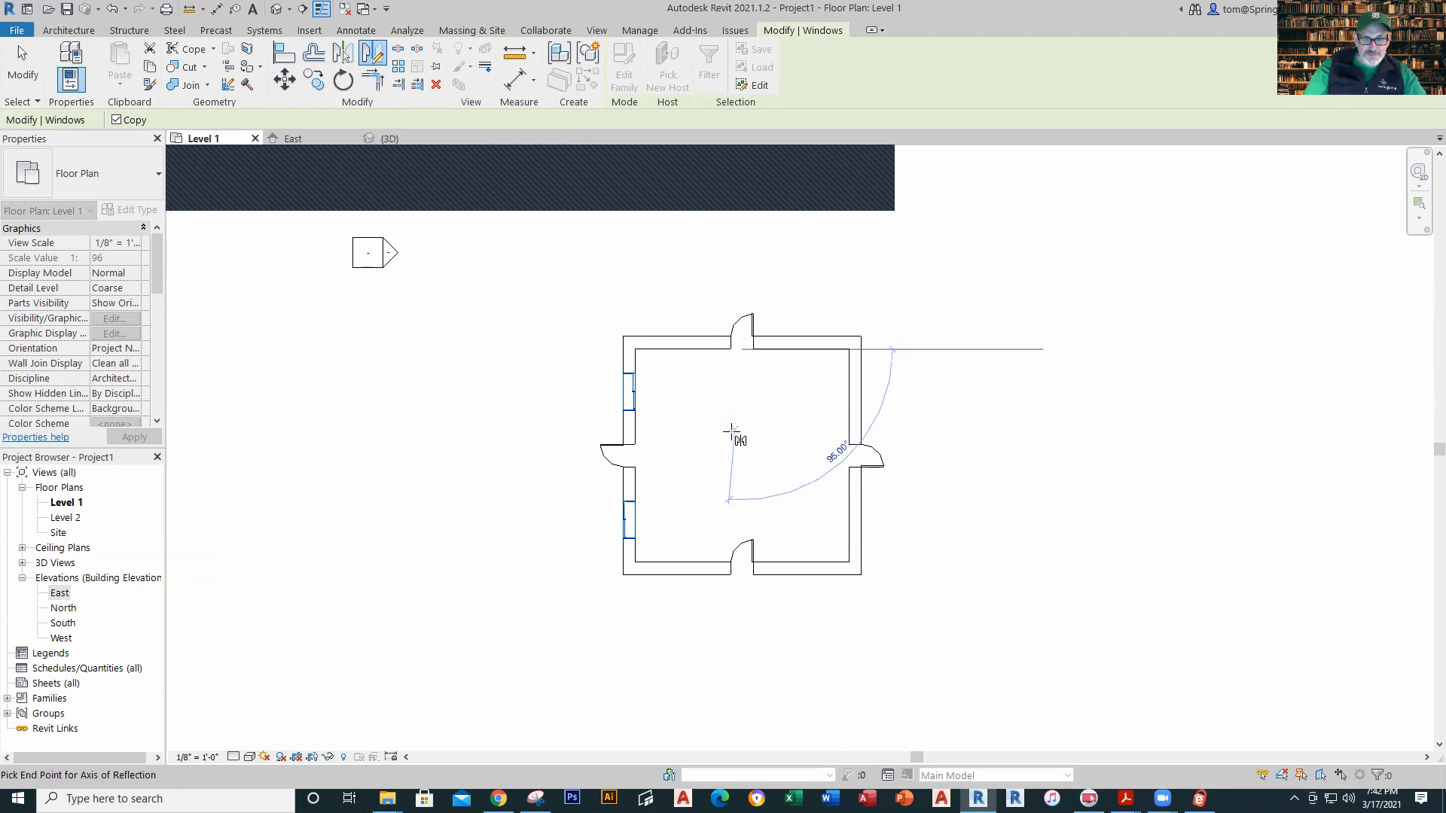
left_click(741, 476)
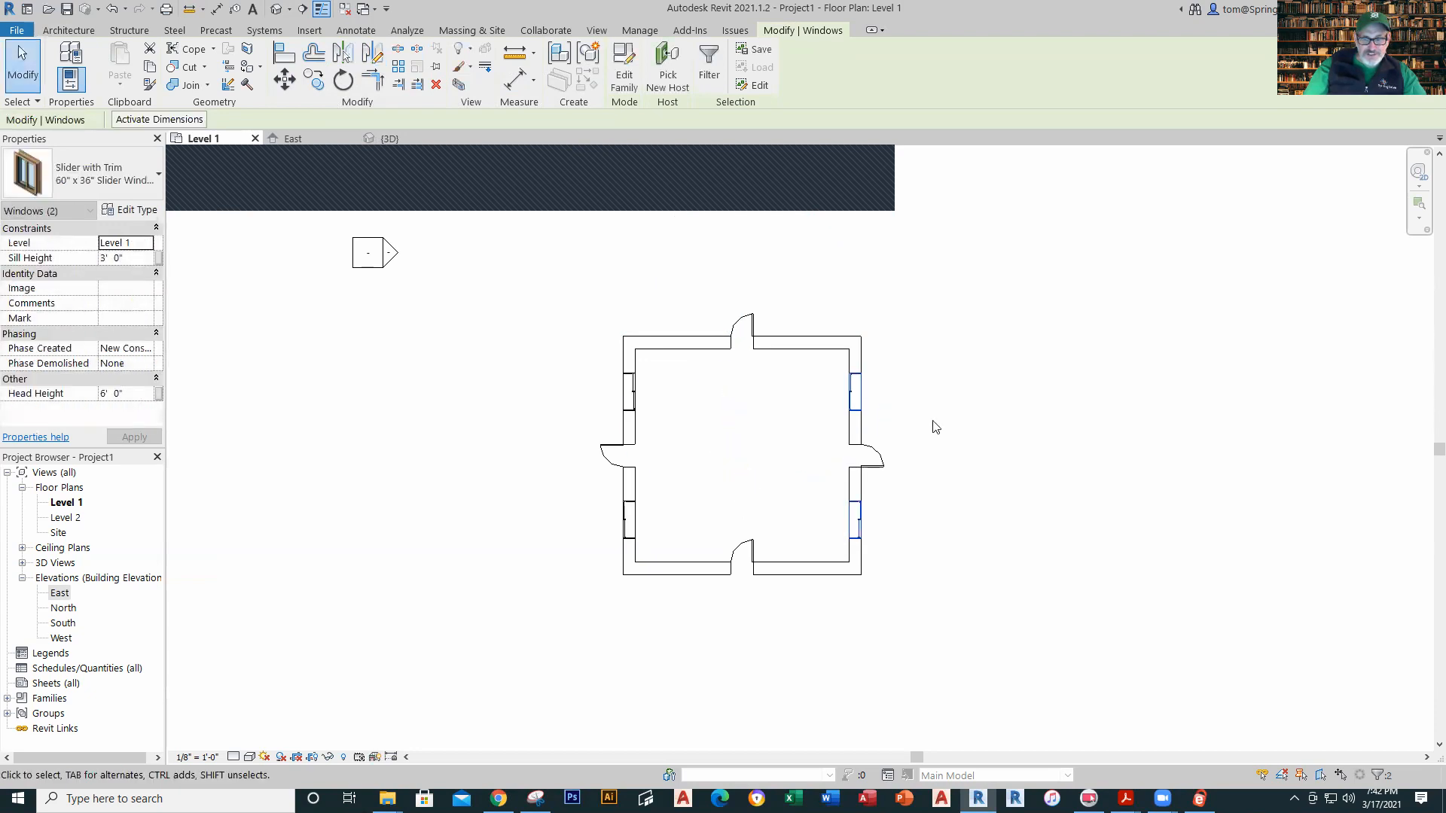
key("Escape")
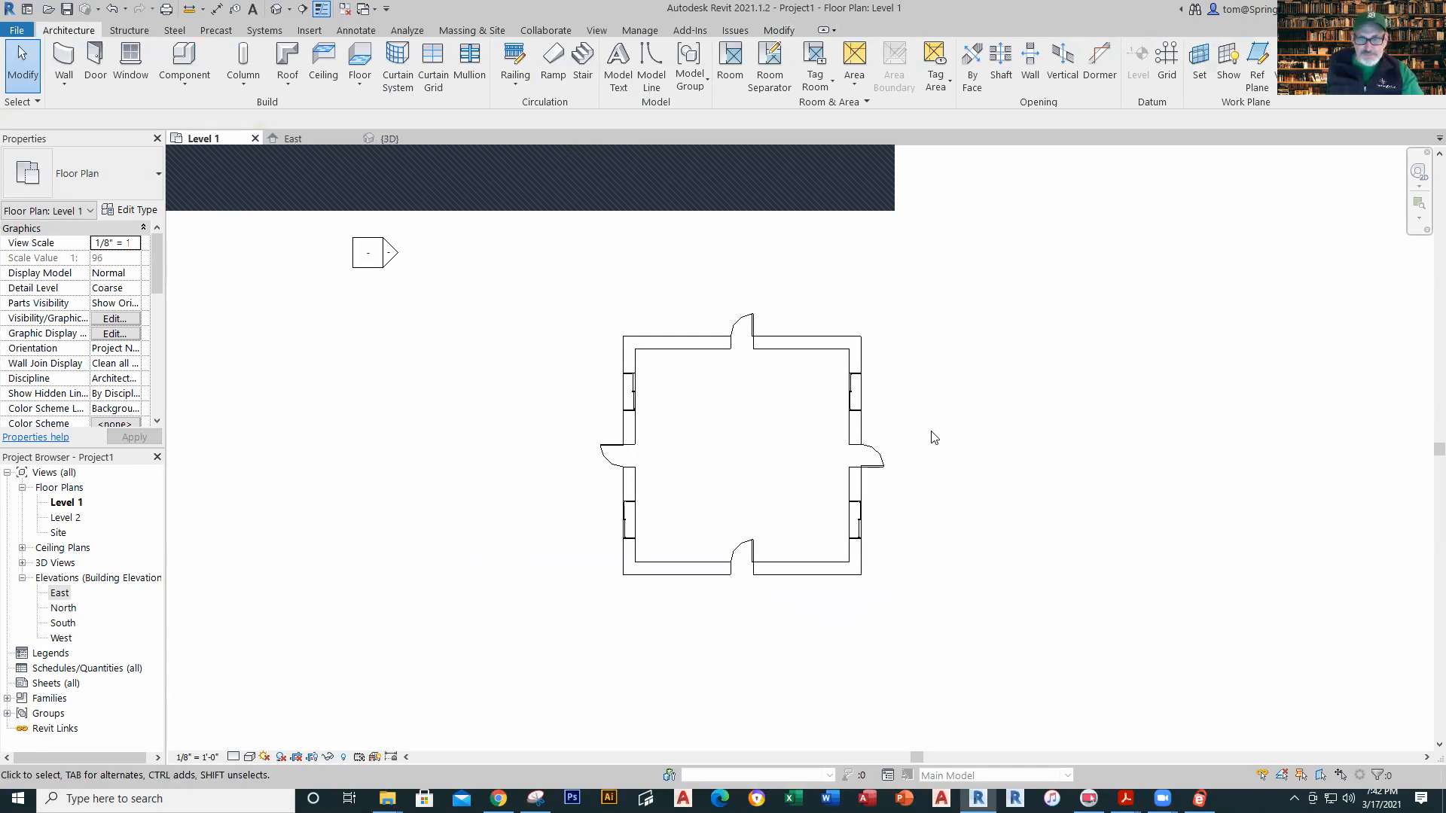
Step: Open the 3D view, orbit to face the wall with the new windows, and set the visual style to Hidden Line
left_click(276, 9)
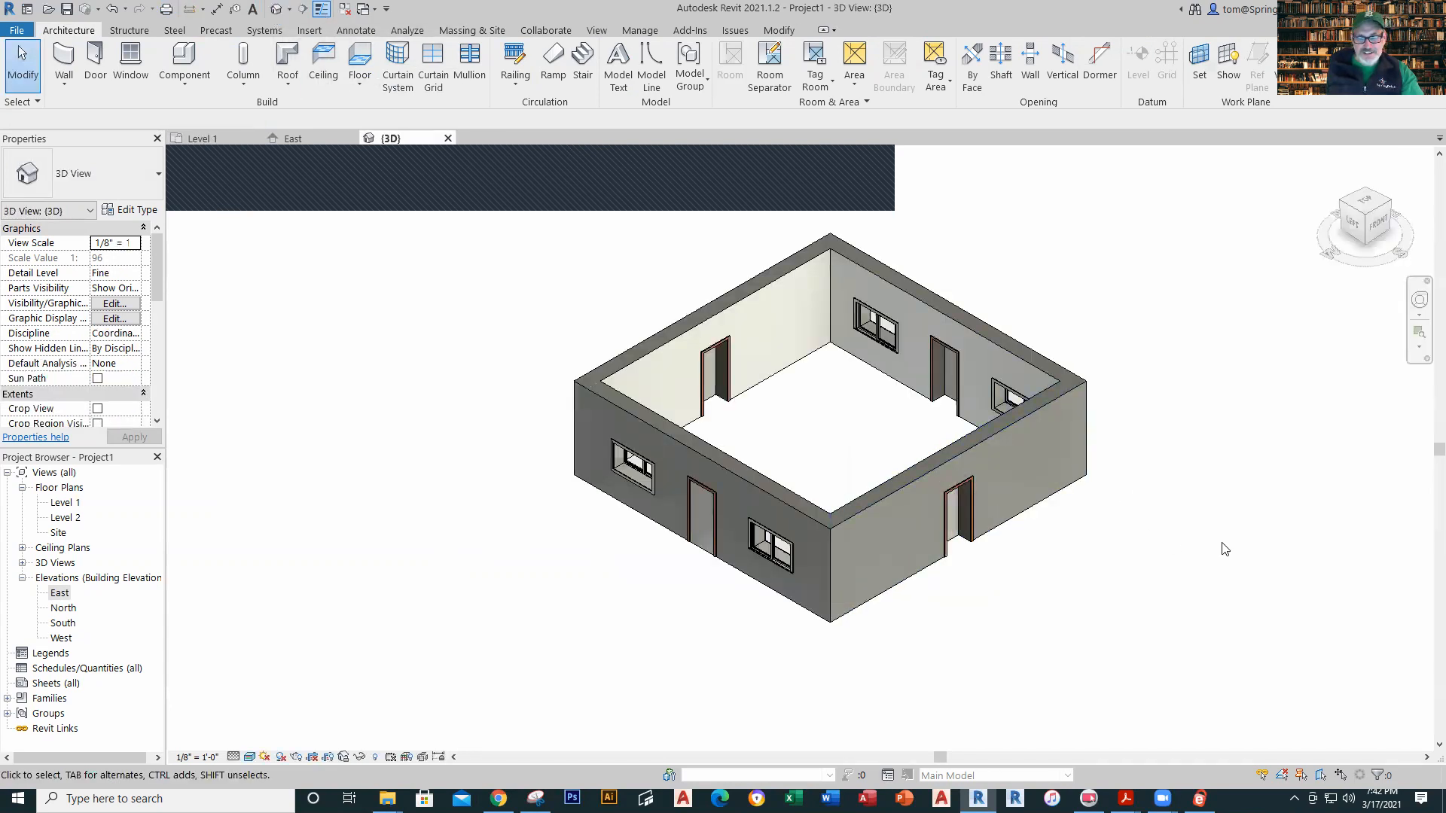
middle_click_drag(1221, 541, 1096, 326, "shift")
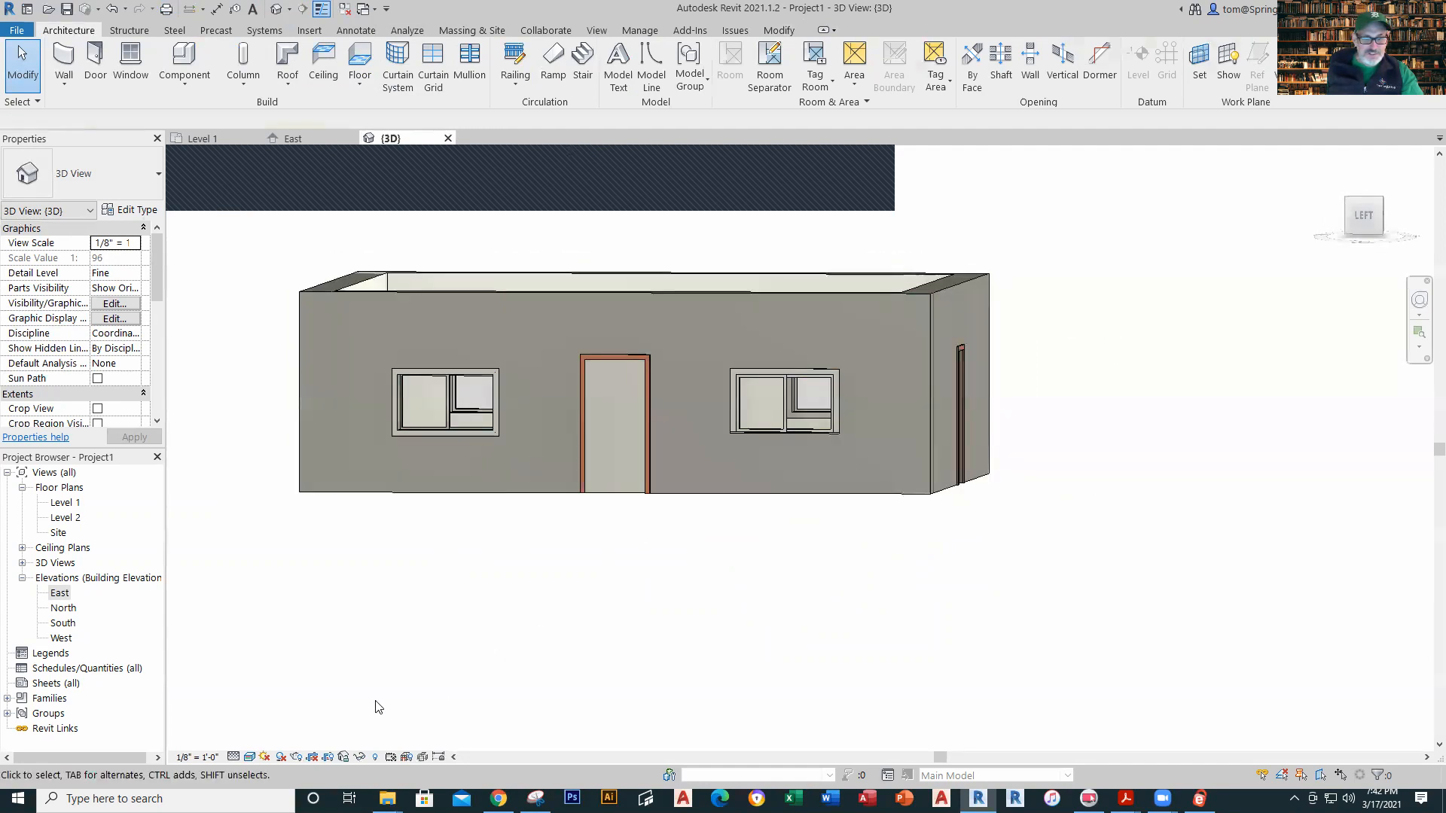
left_click(251, 757)
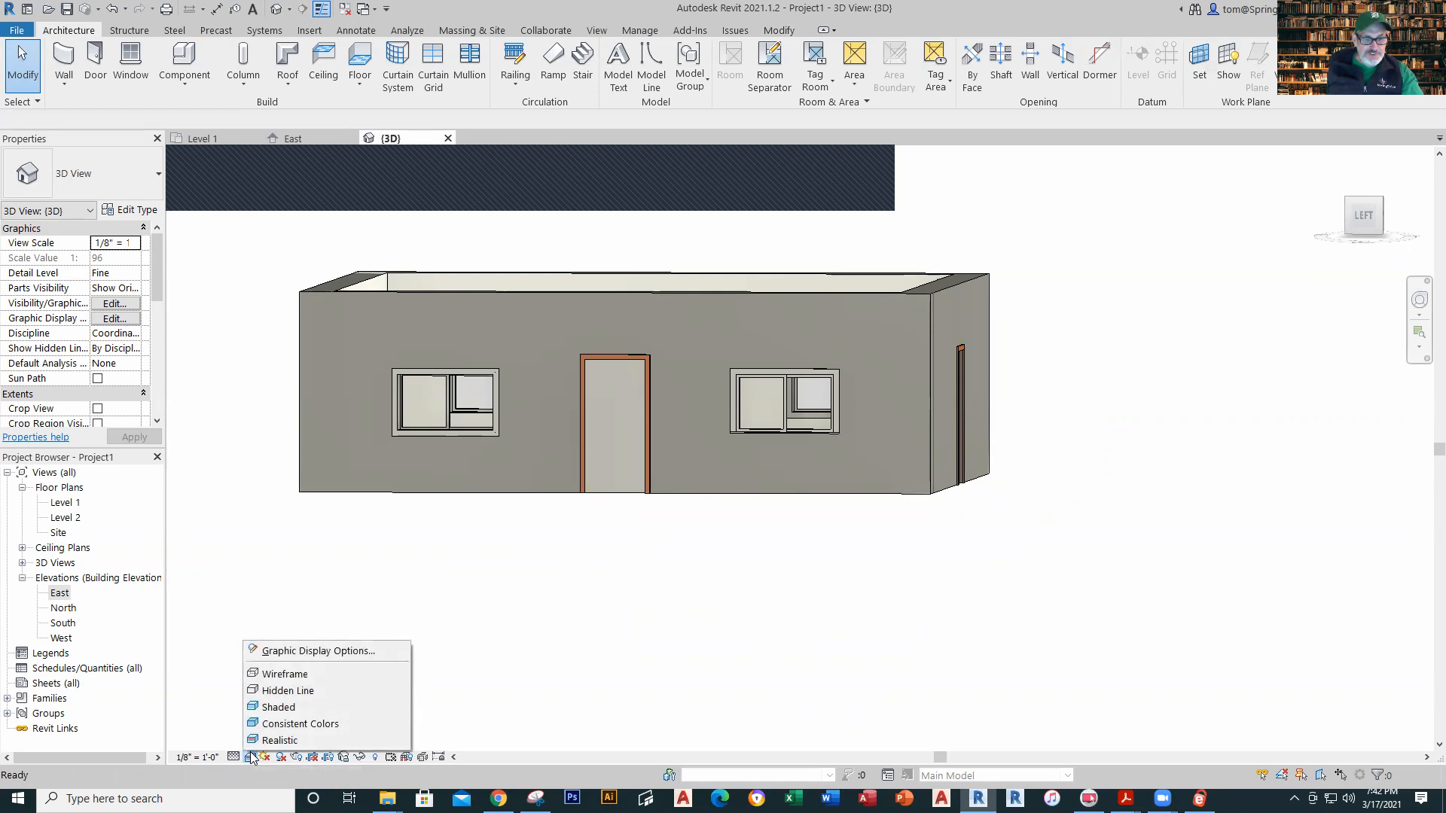
left_click(305, 696)
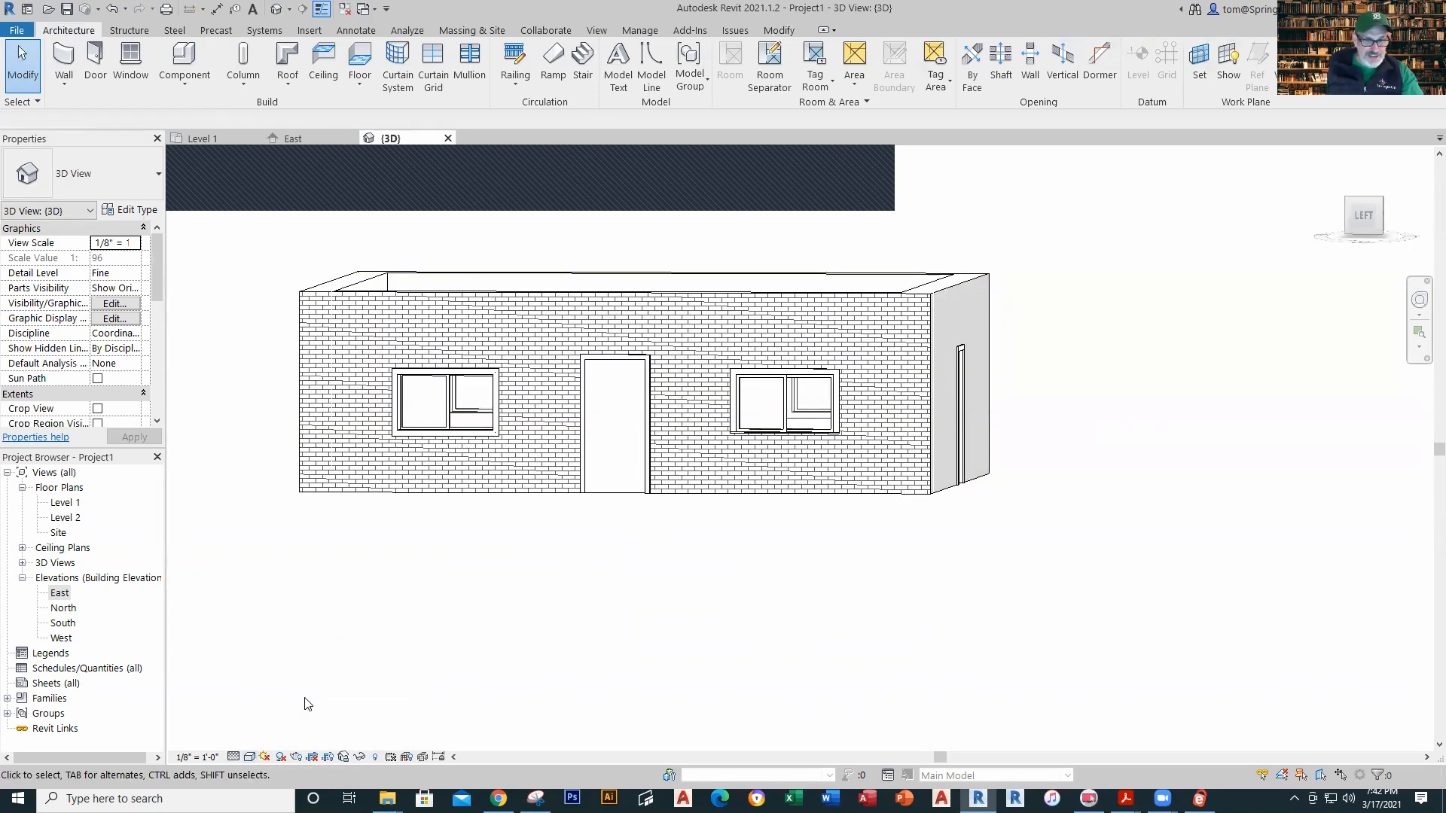
Step: Set the 3D view's detail level to Fine and its visual style to Shaded, and orbit to an elevated corner view of the building
left_click(235, 757)
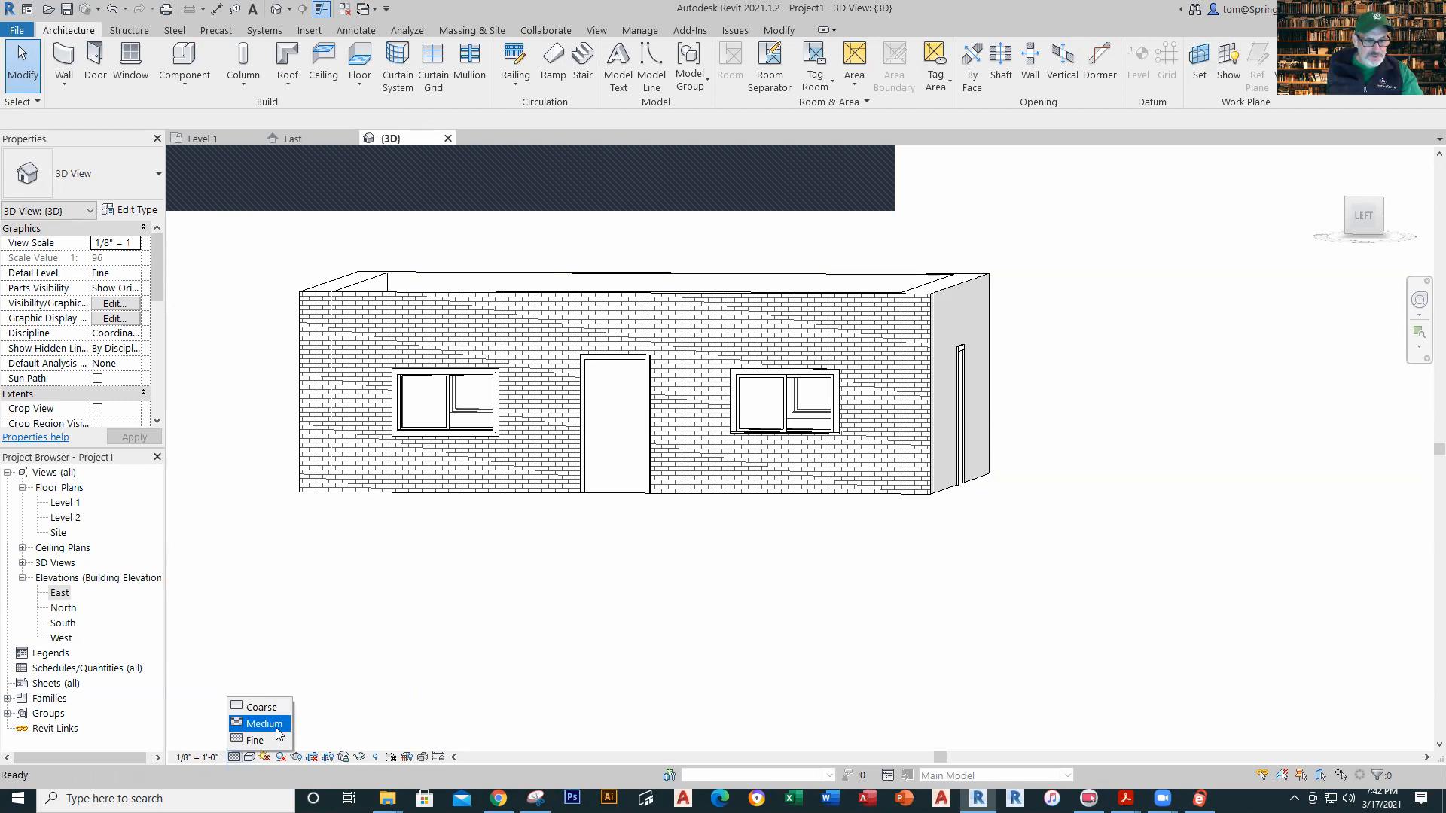
left_click(256, 740)
left_click(251, 757)
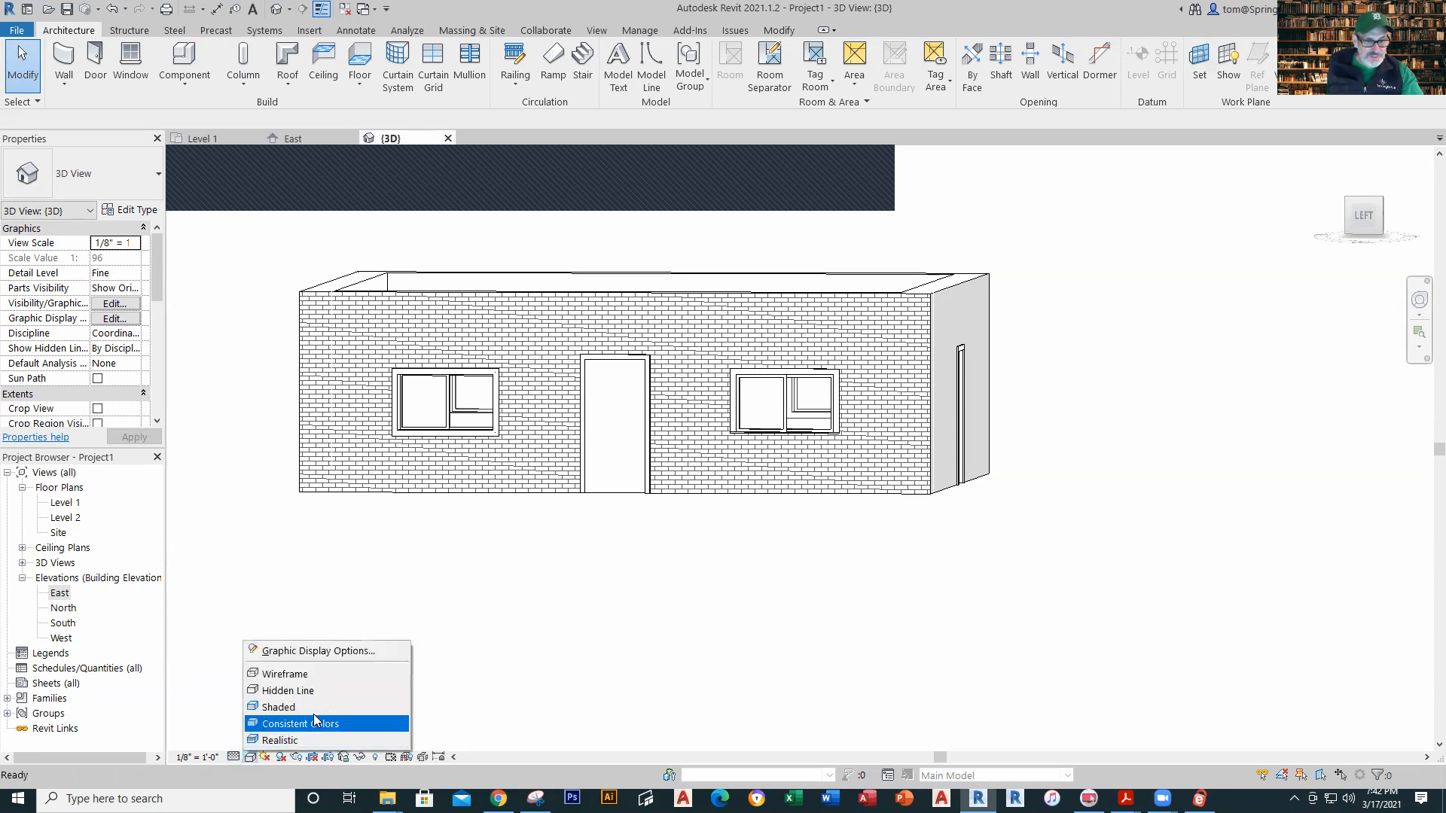
left_click(318, 712)
middle_click_drag(630, 663, 775, 694, "shift")
middle_click_drag(940, 684, 948, 709)
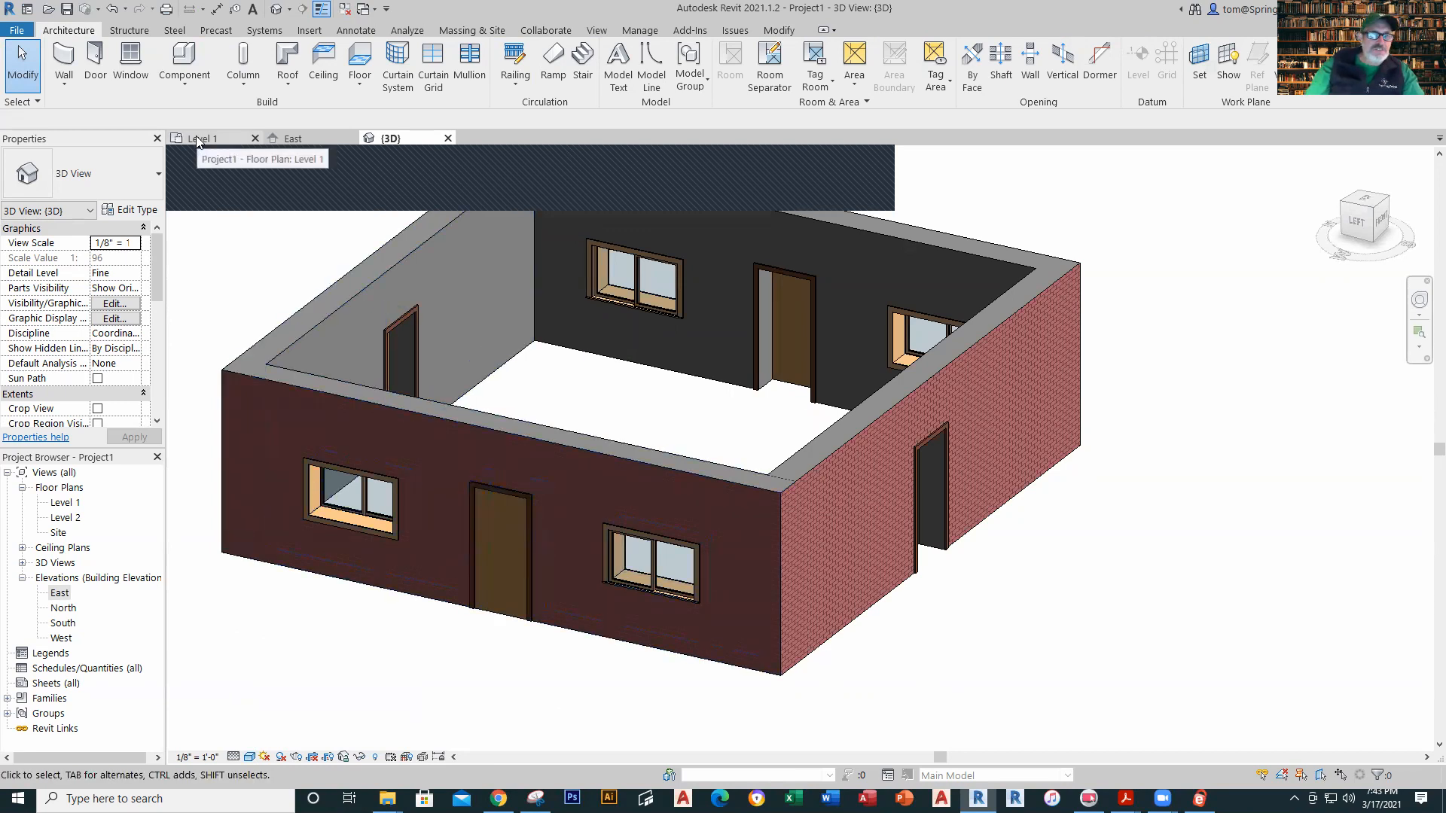
Step: On Level 1, create a Generic - 12" architectural floor with a rectangular boundary between opposite outer corners of the exterior walls
left_click(229, 139)
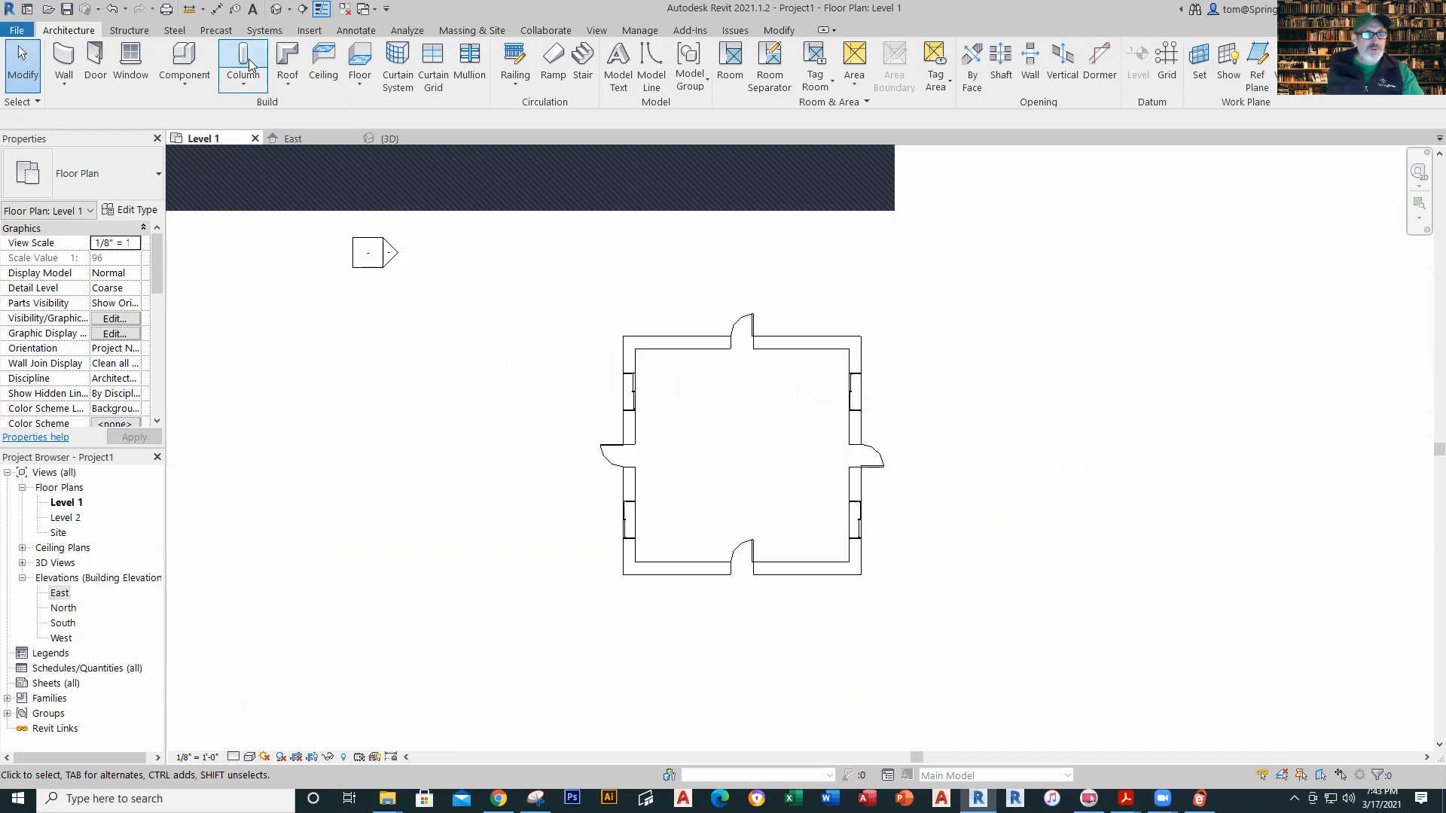
left_click(360, 86)
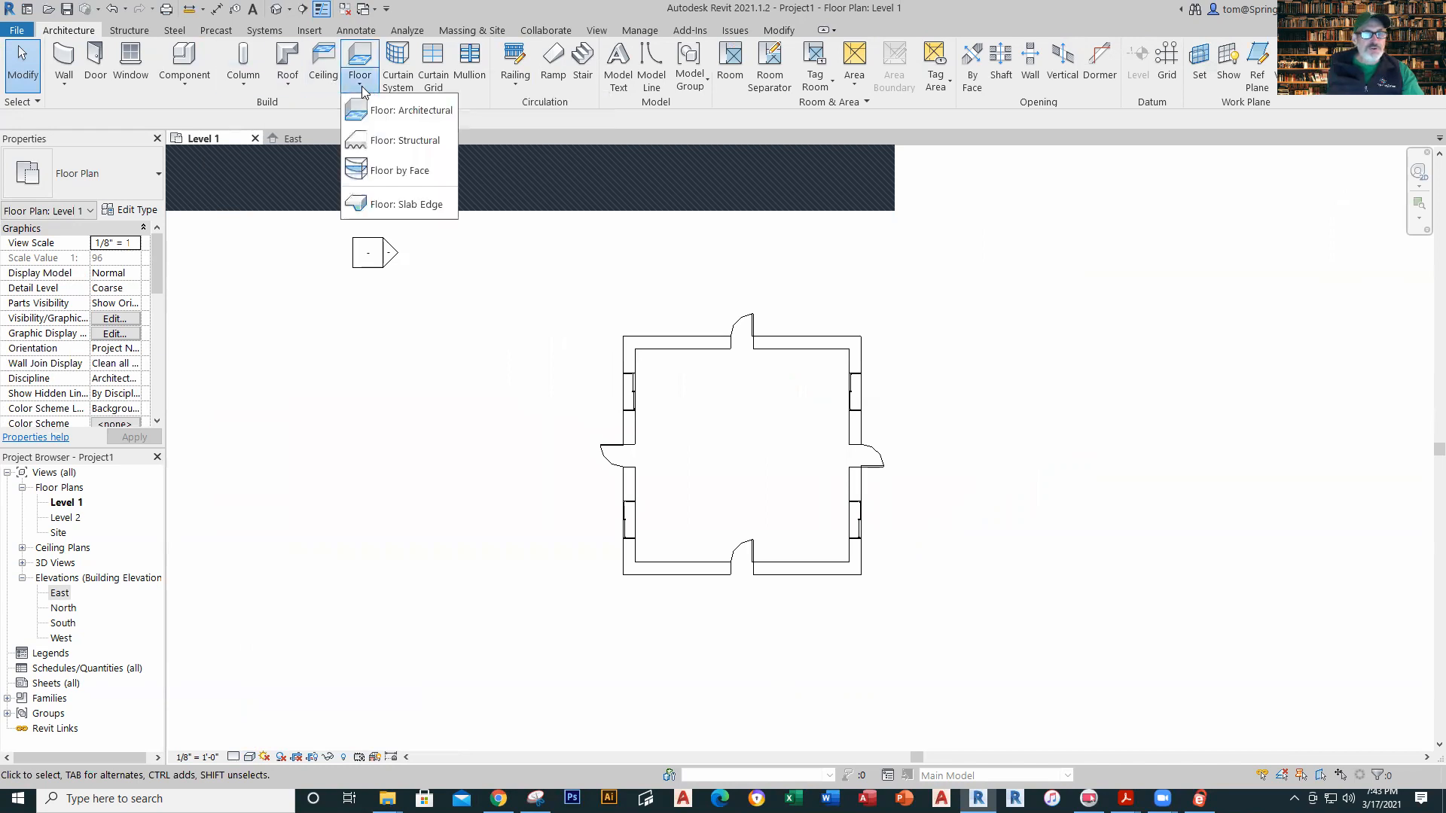
left_click(413, 114)
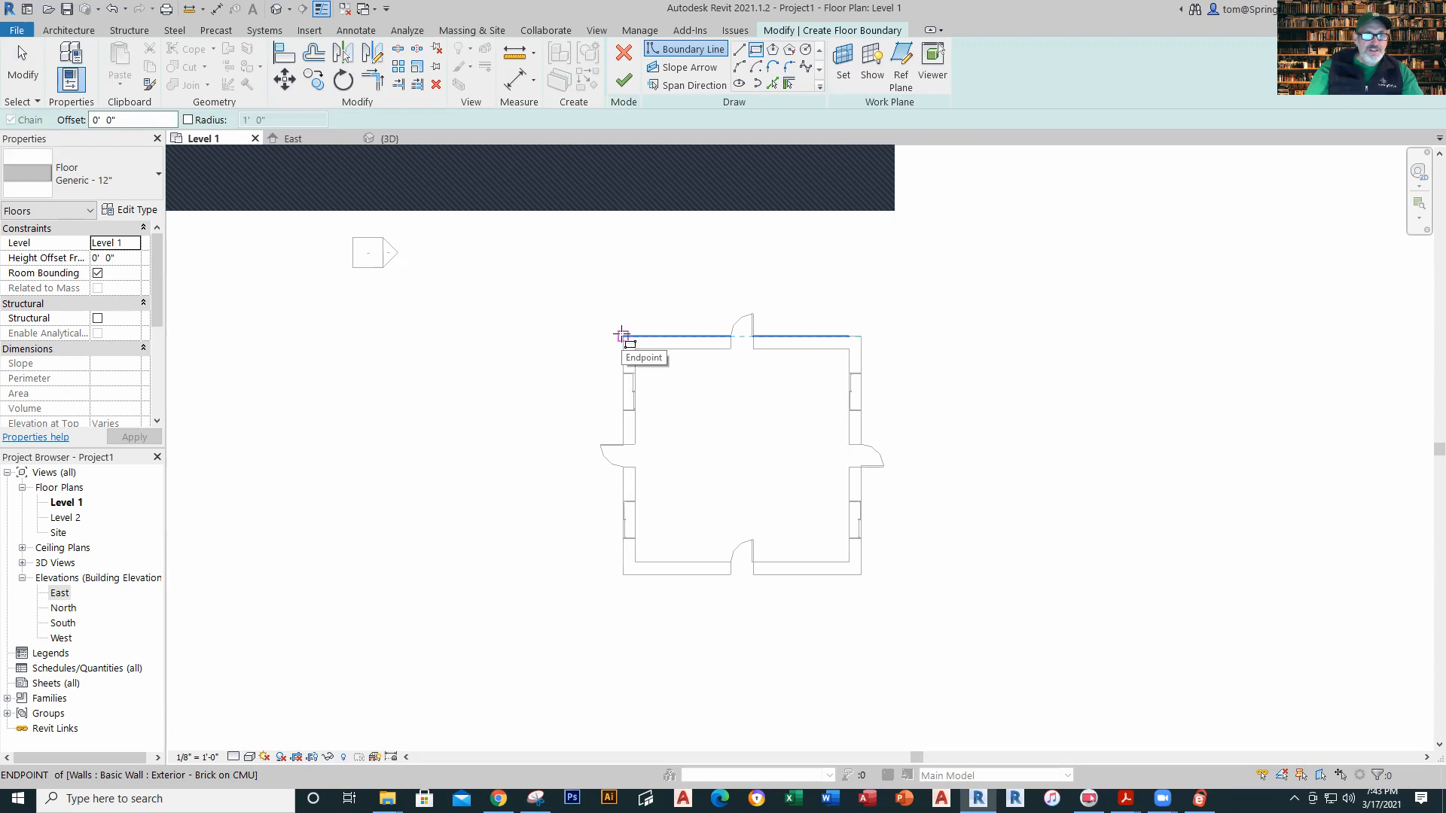
left_click(623, 336)
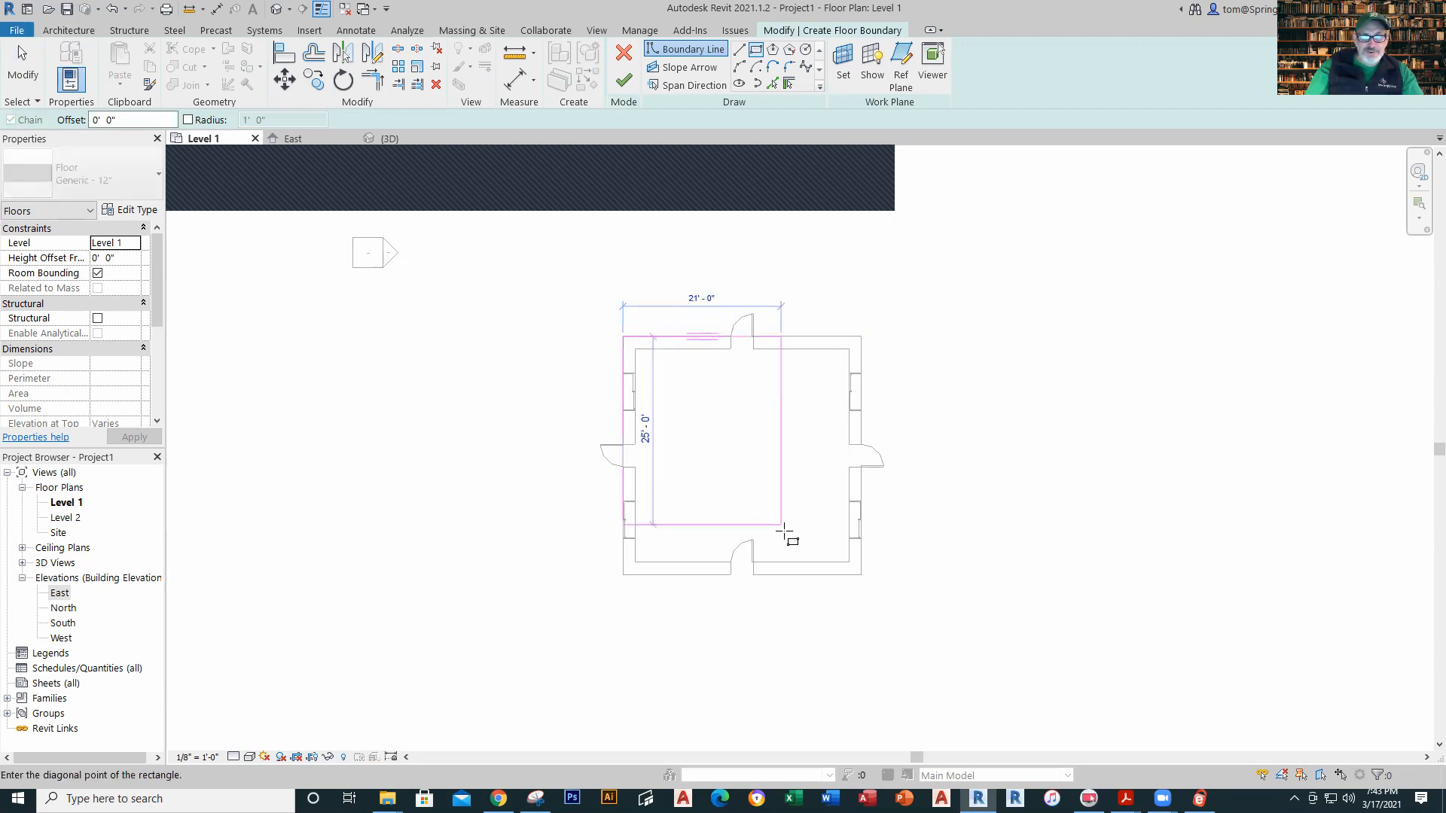
left_click(853, 568)
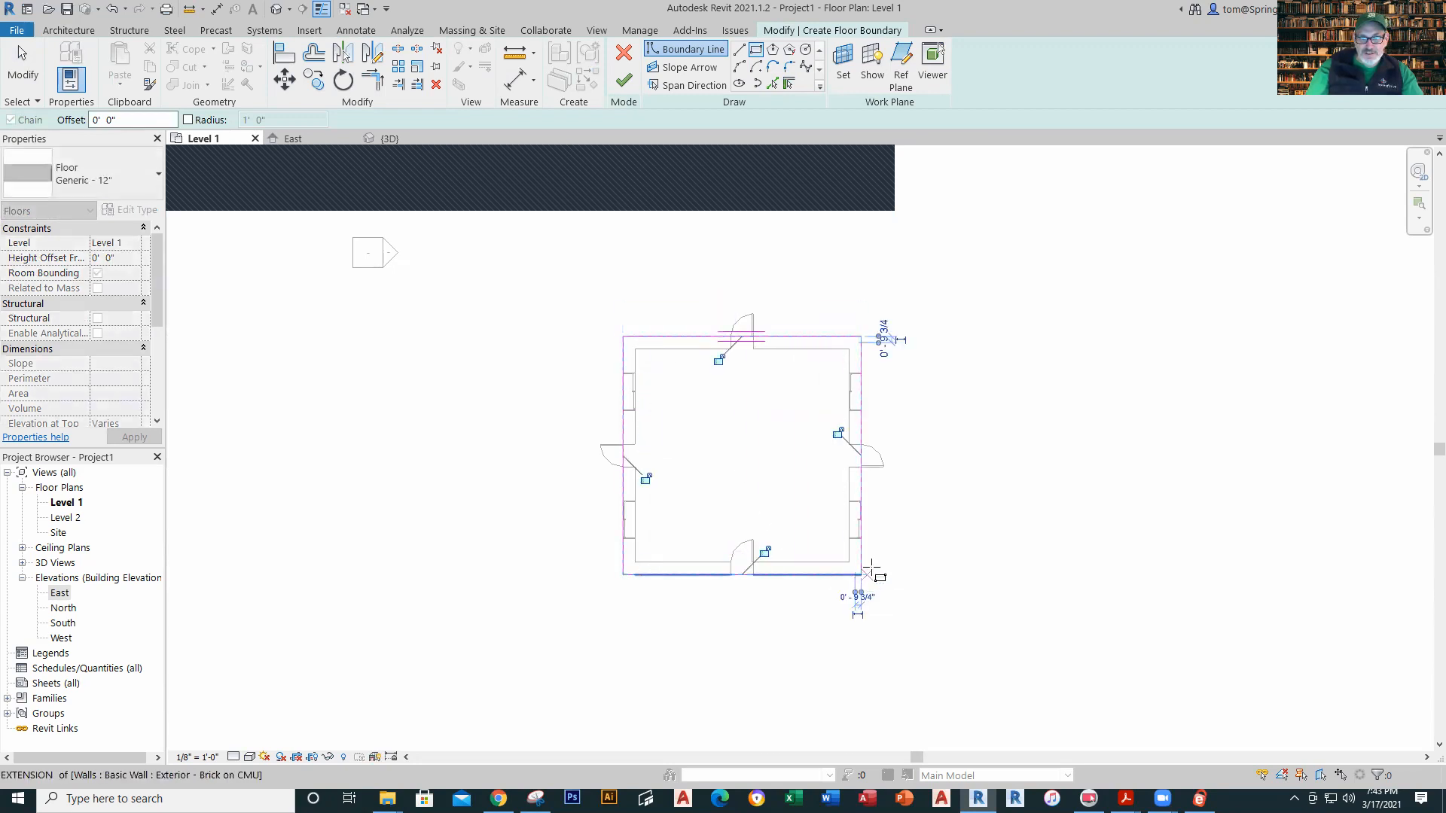
left_click(635, 82)
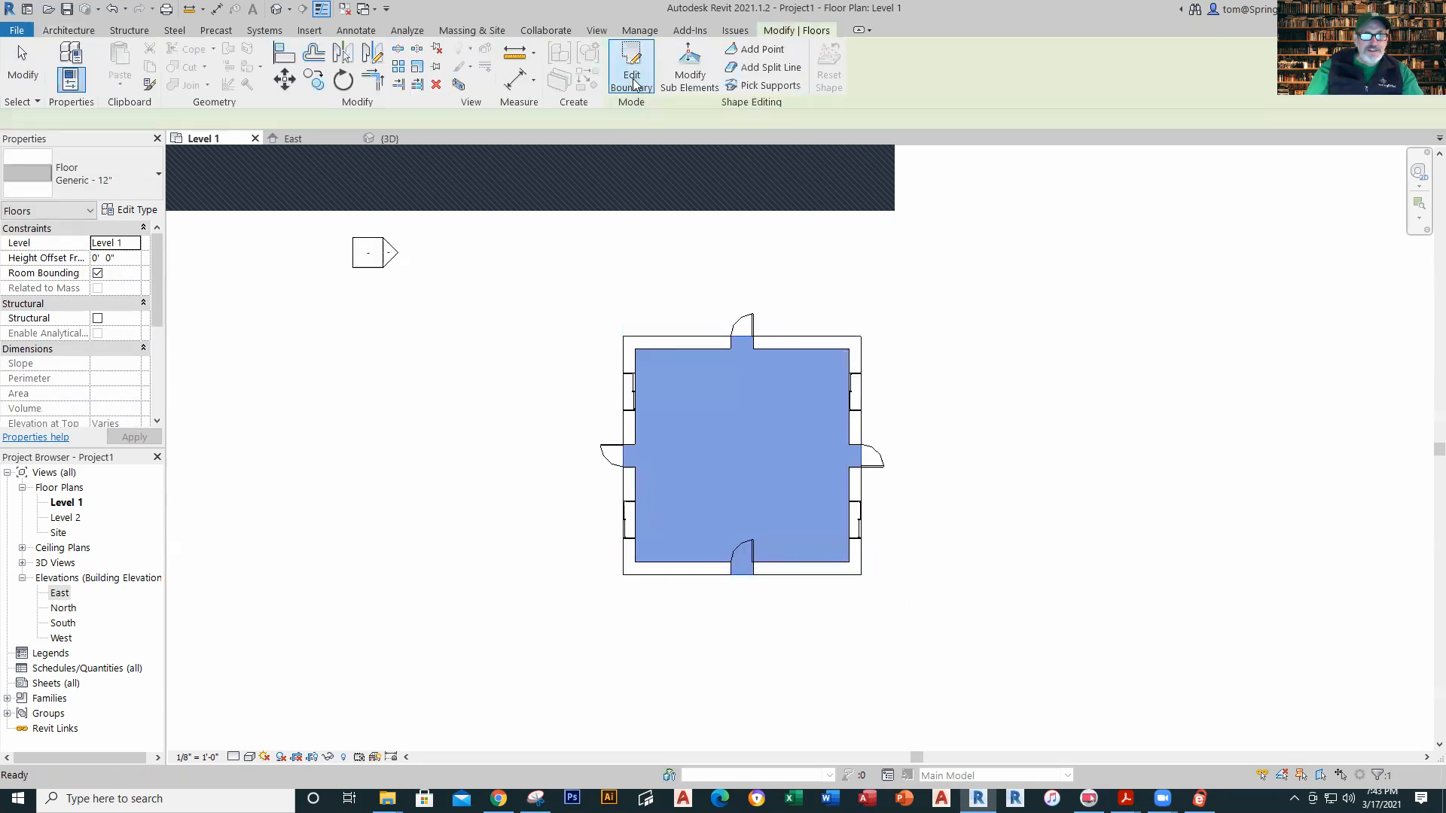
Step: Examine the new floor slab beneath the walls in the 3D view from several angles
left_click(390, 138)
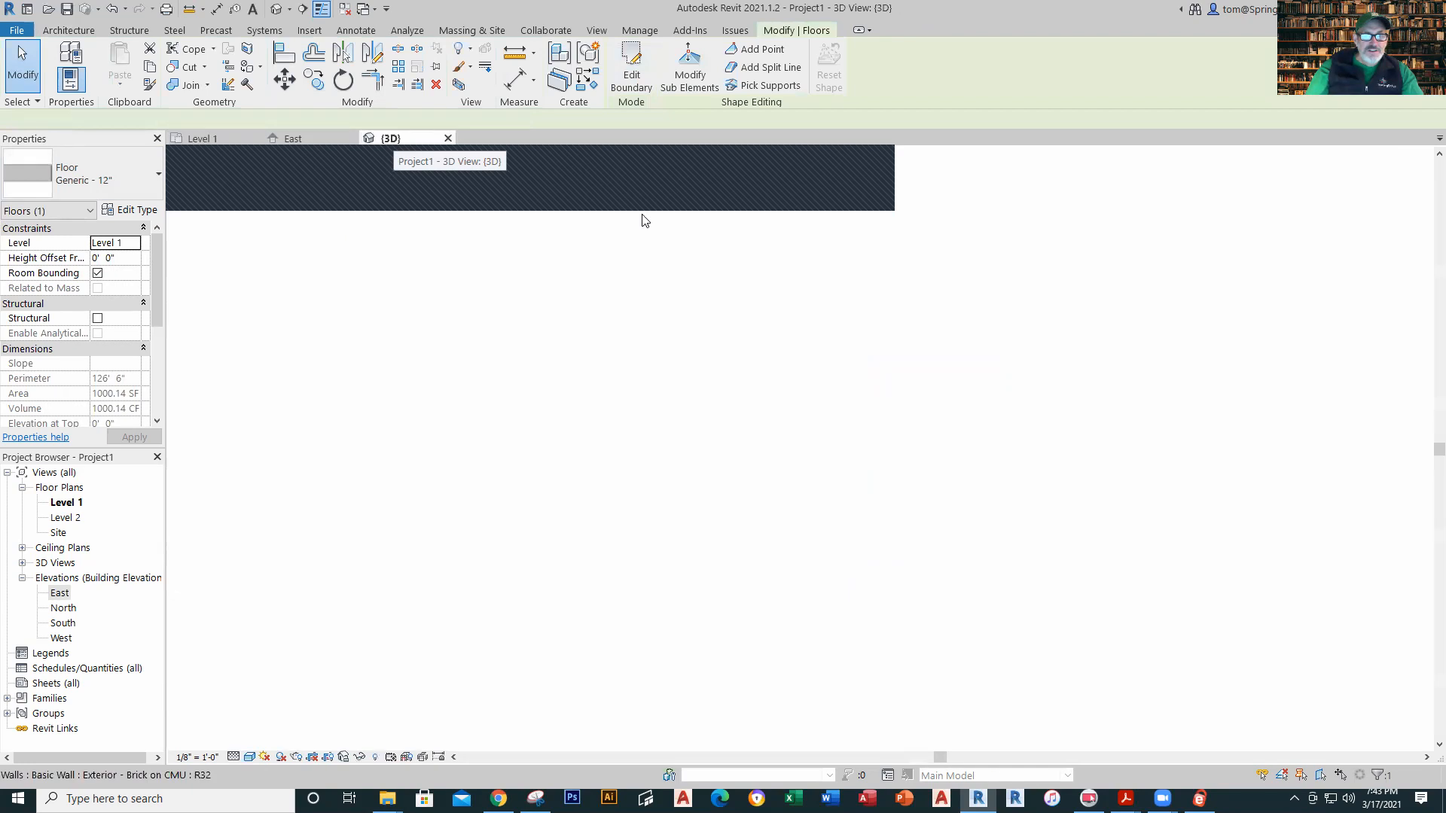
left_click(1129, 614)
scroll(1043, 628, "down", 2)
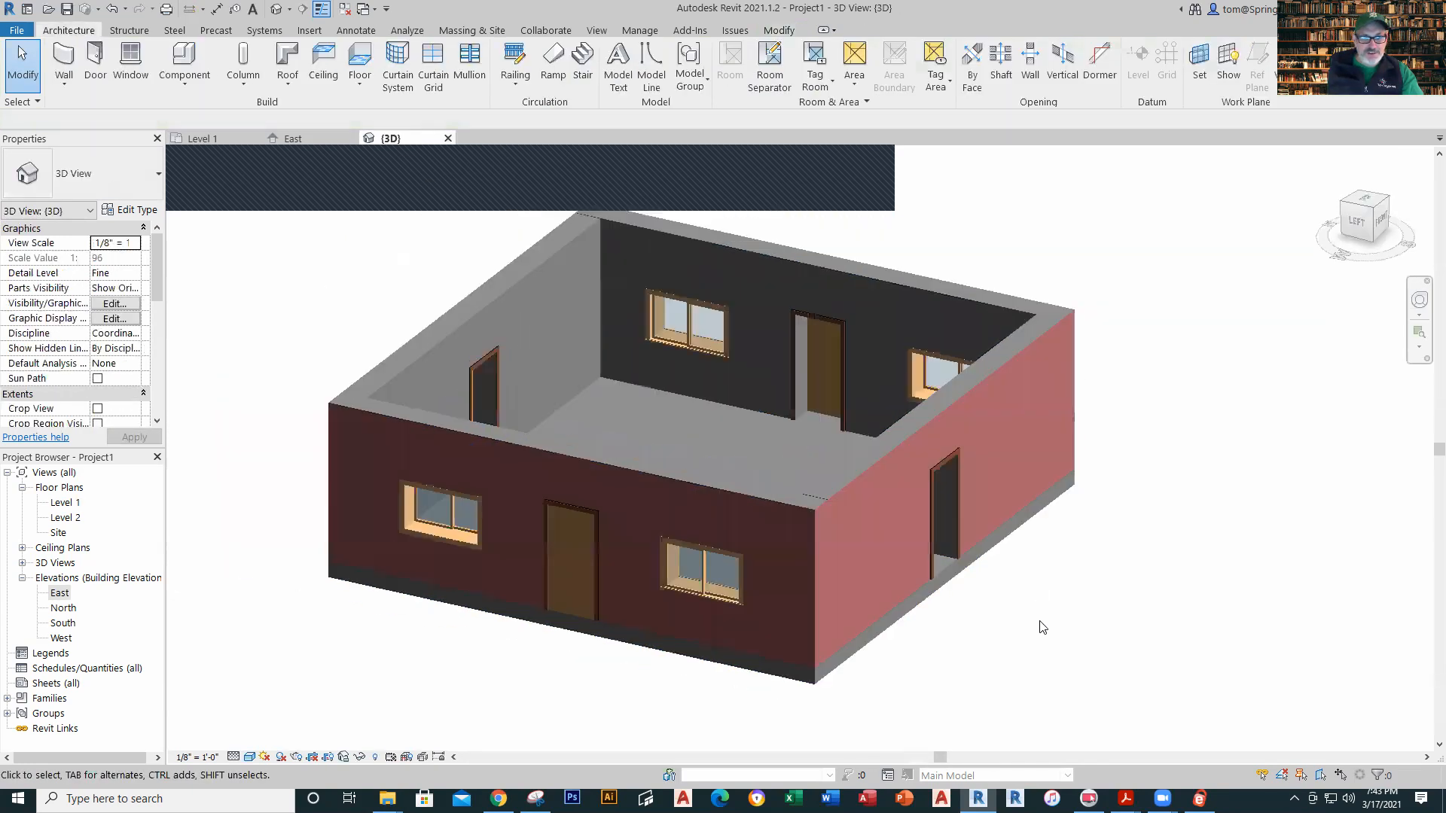
middle_click_drag(1042, 627, 904, 249, "shift")
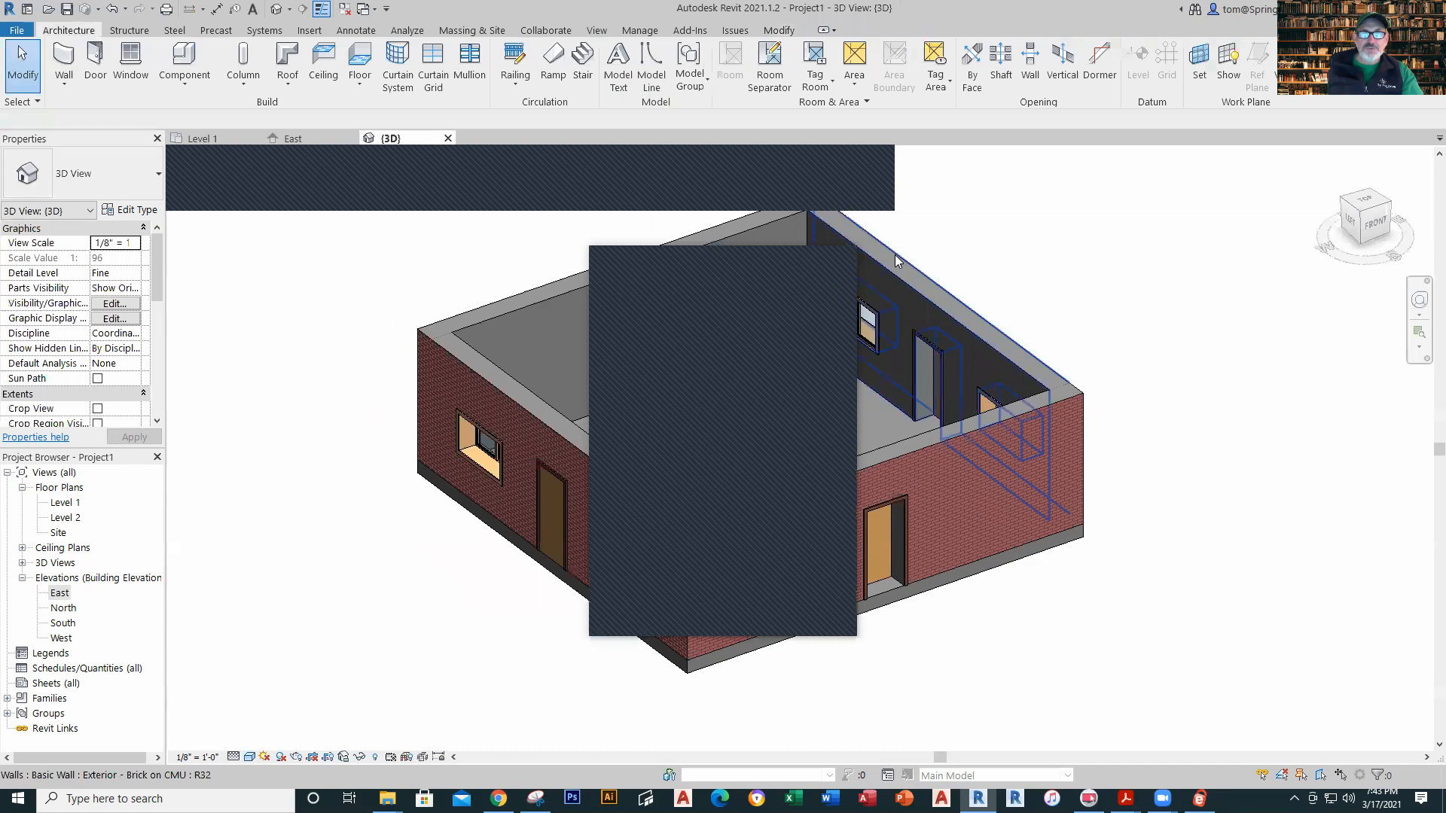
middle_click_drag(774, 264, 972, 251, "shift")
scroll(972, 252, "down", 2)
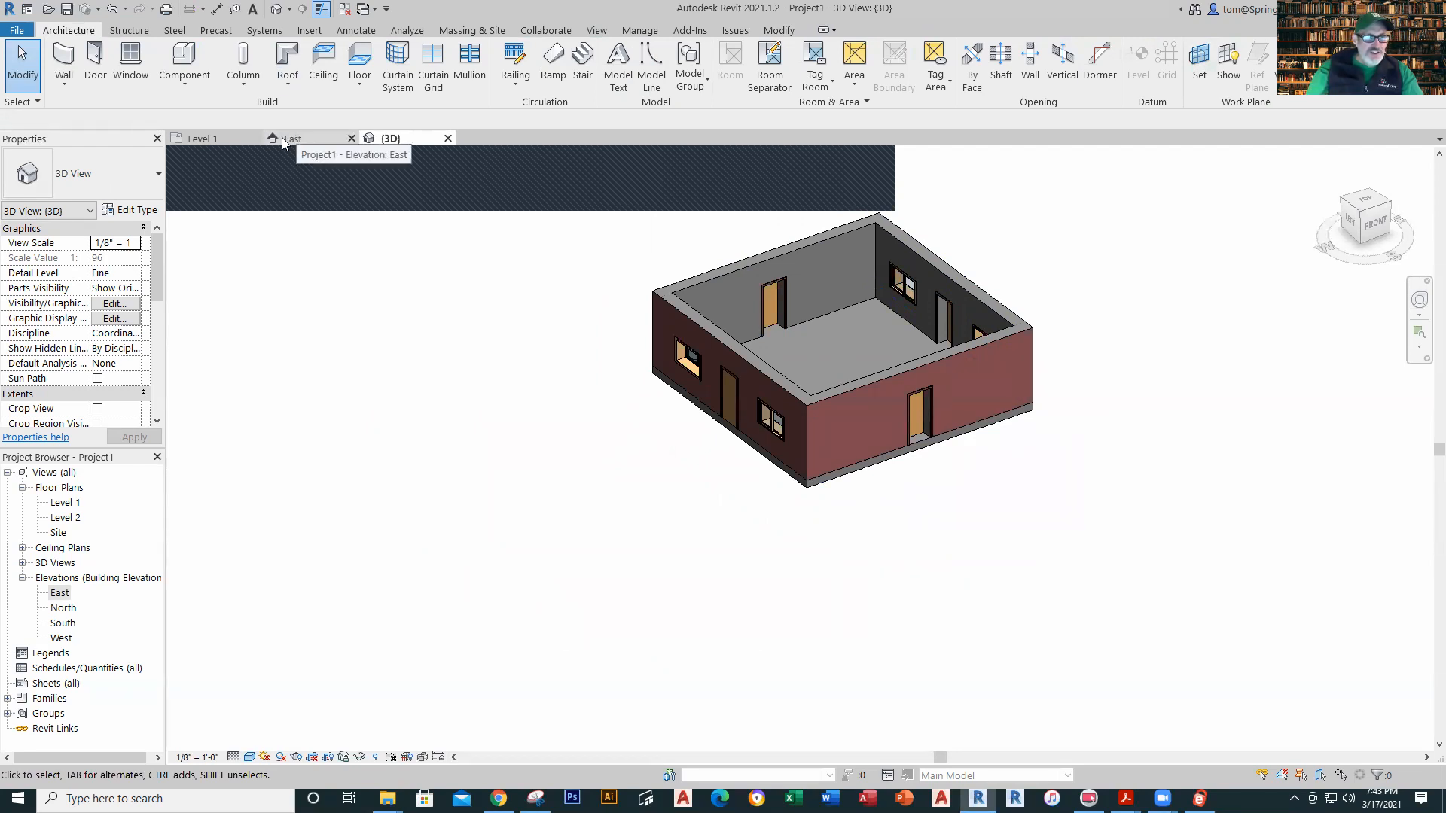
Step: In the Level 1 floor plan, change the upper exterior wall's type to Exterior - Brick on Mtl. Stud
left_click(229, 140)
scroll(691, 322, "up", 3)
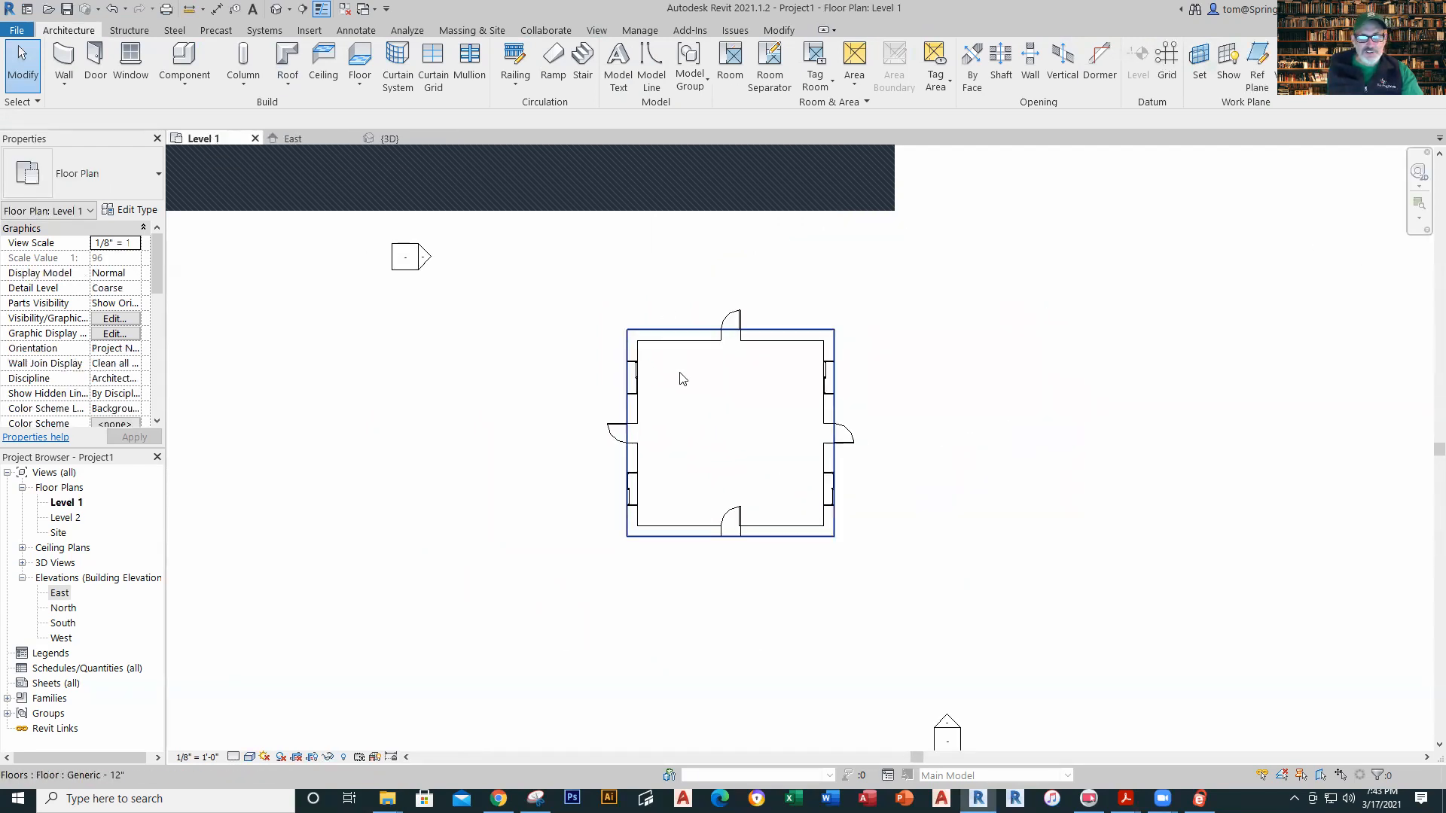
left_click(694, 322)
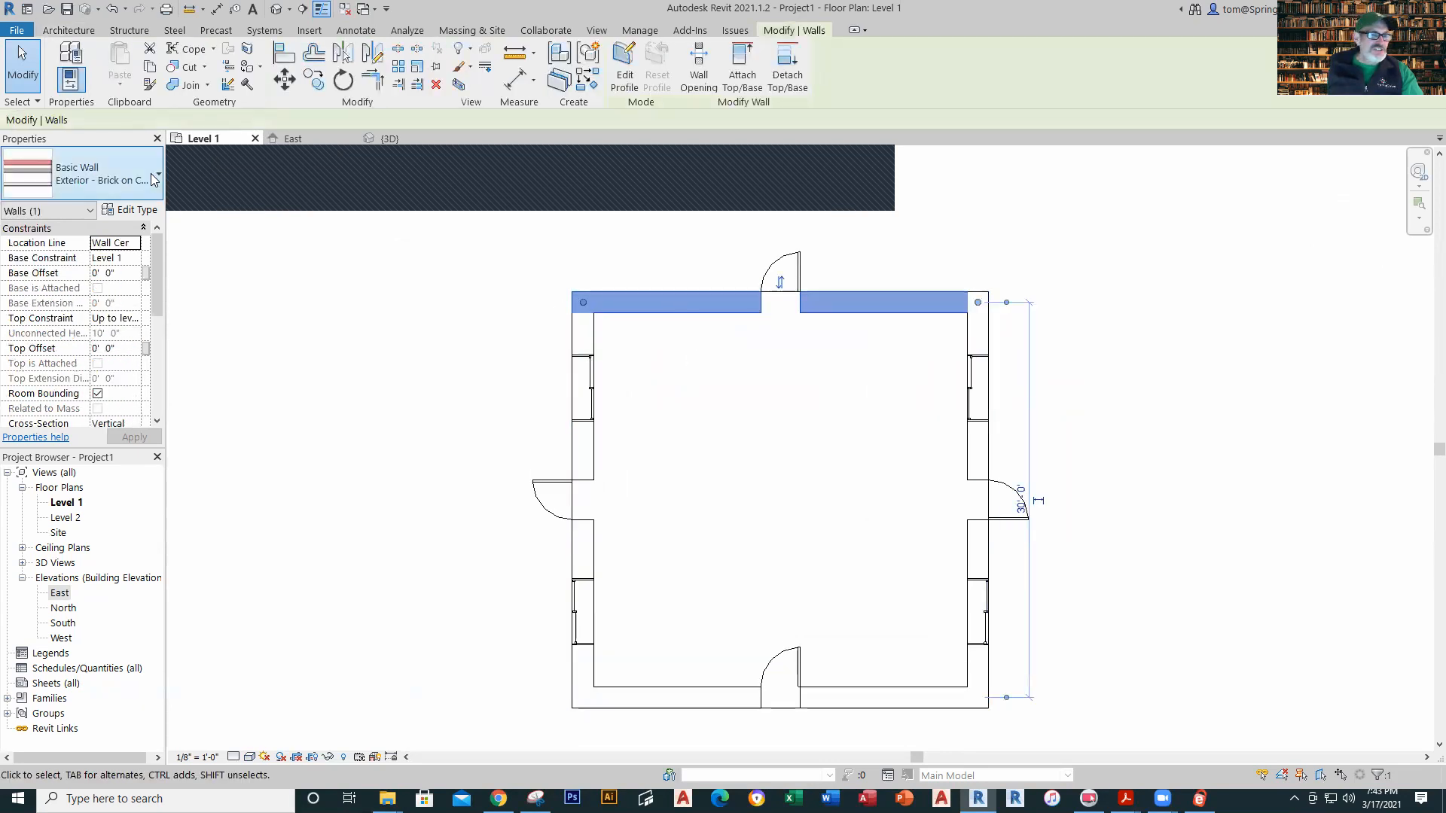
left_click(151, 173)
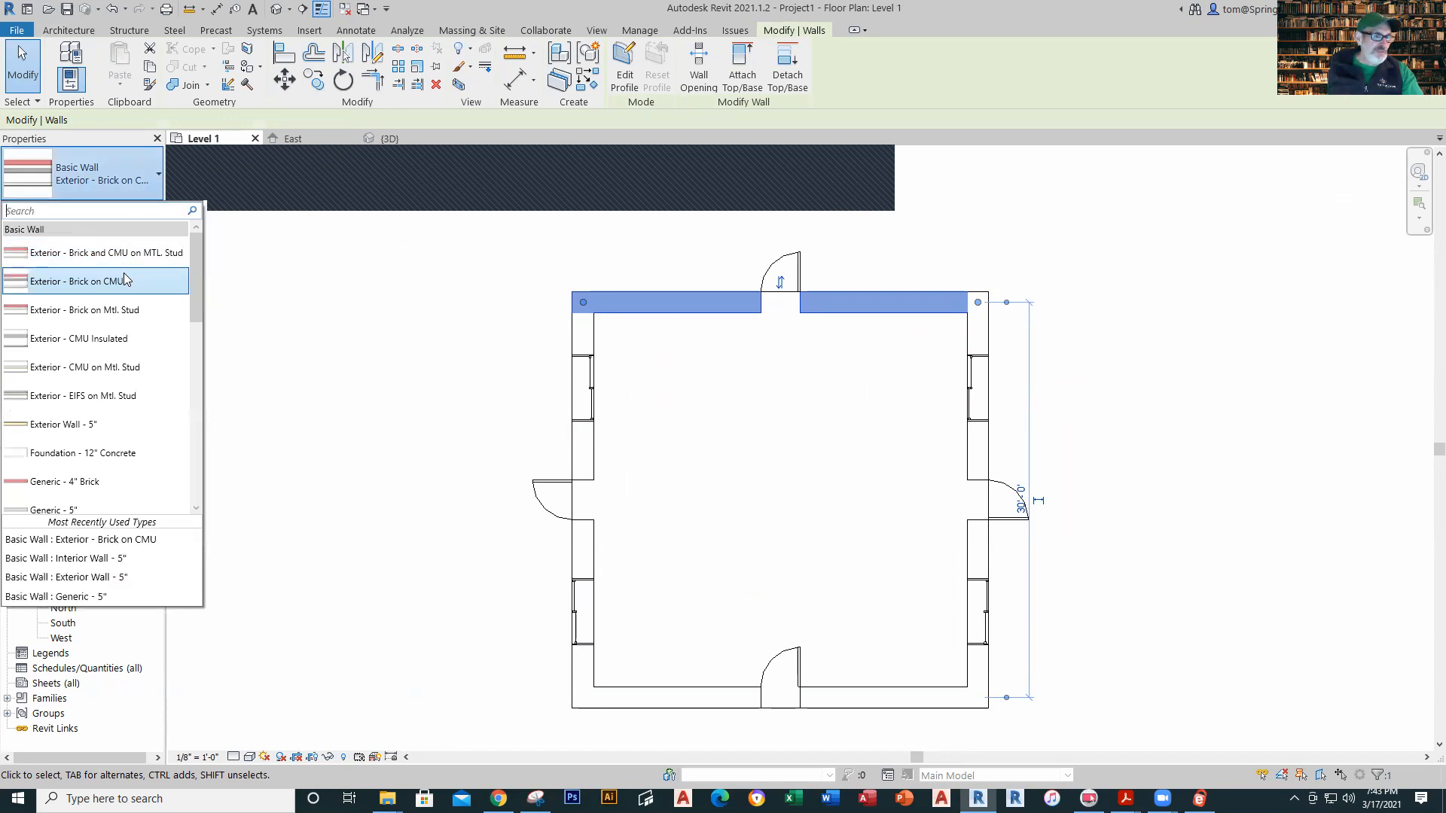
left_click(115, 317)
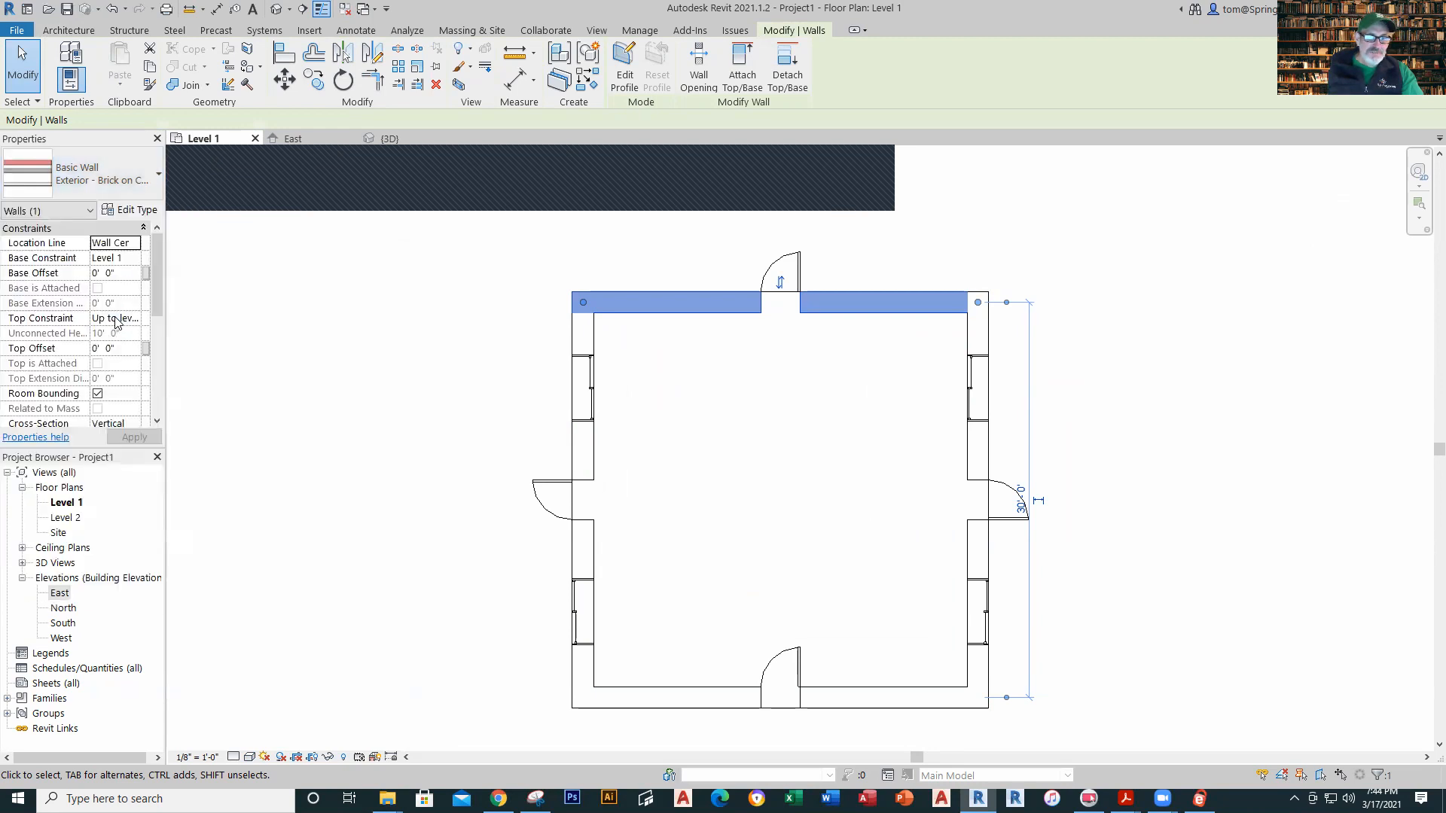
Step: Change the whole chain of four exterior walls to Exterior - Brick on Mtl. Stud, and inspect them in the 3D view
left_click(589, 346)
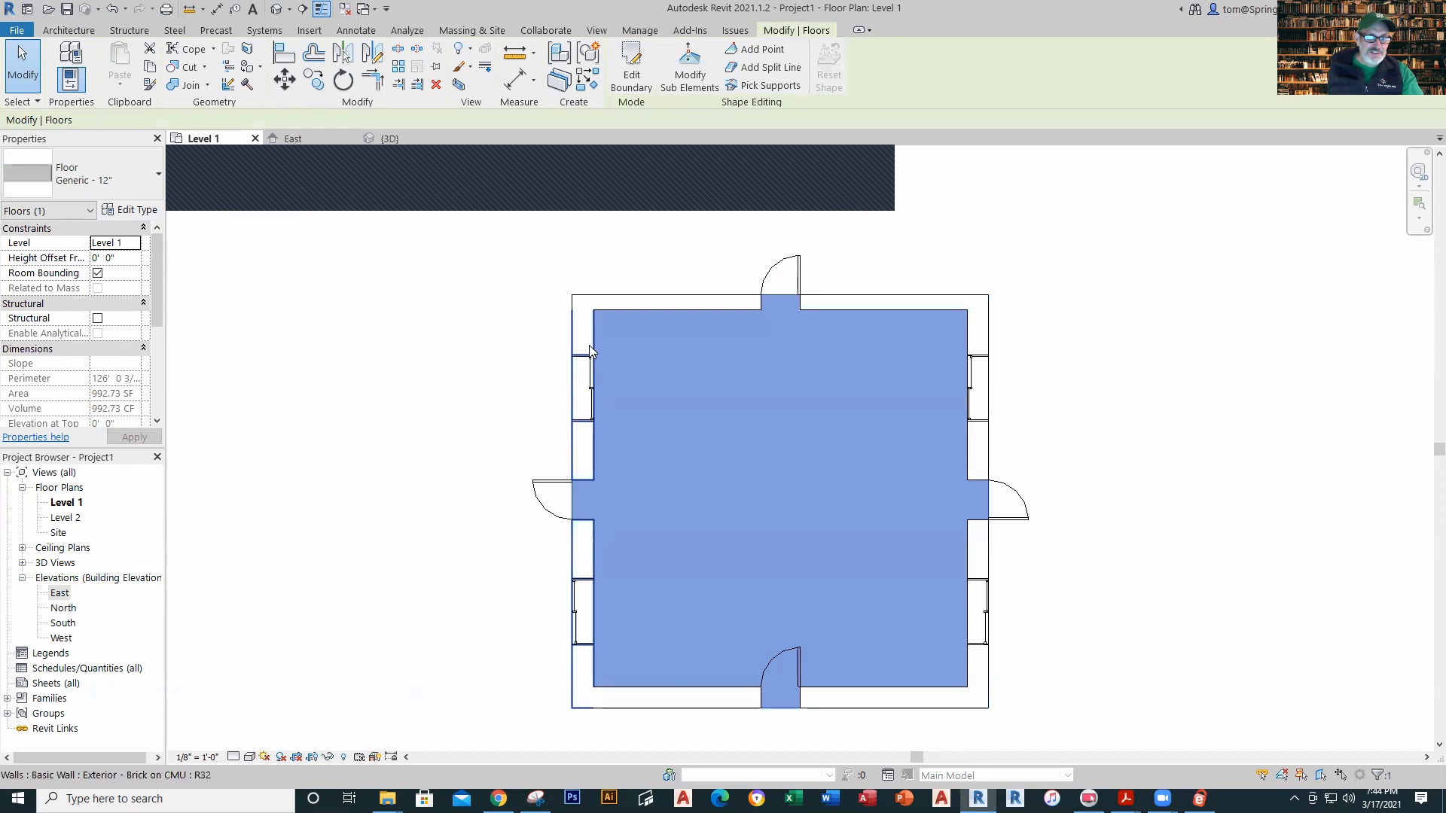
left_click(482, 337)
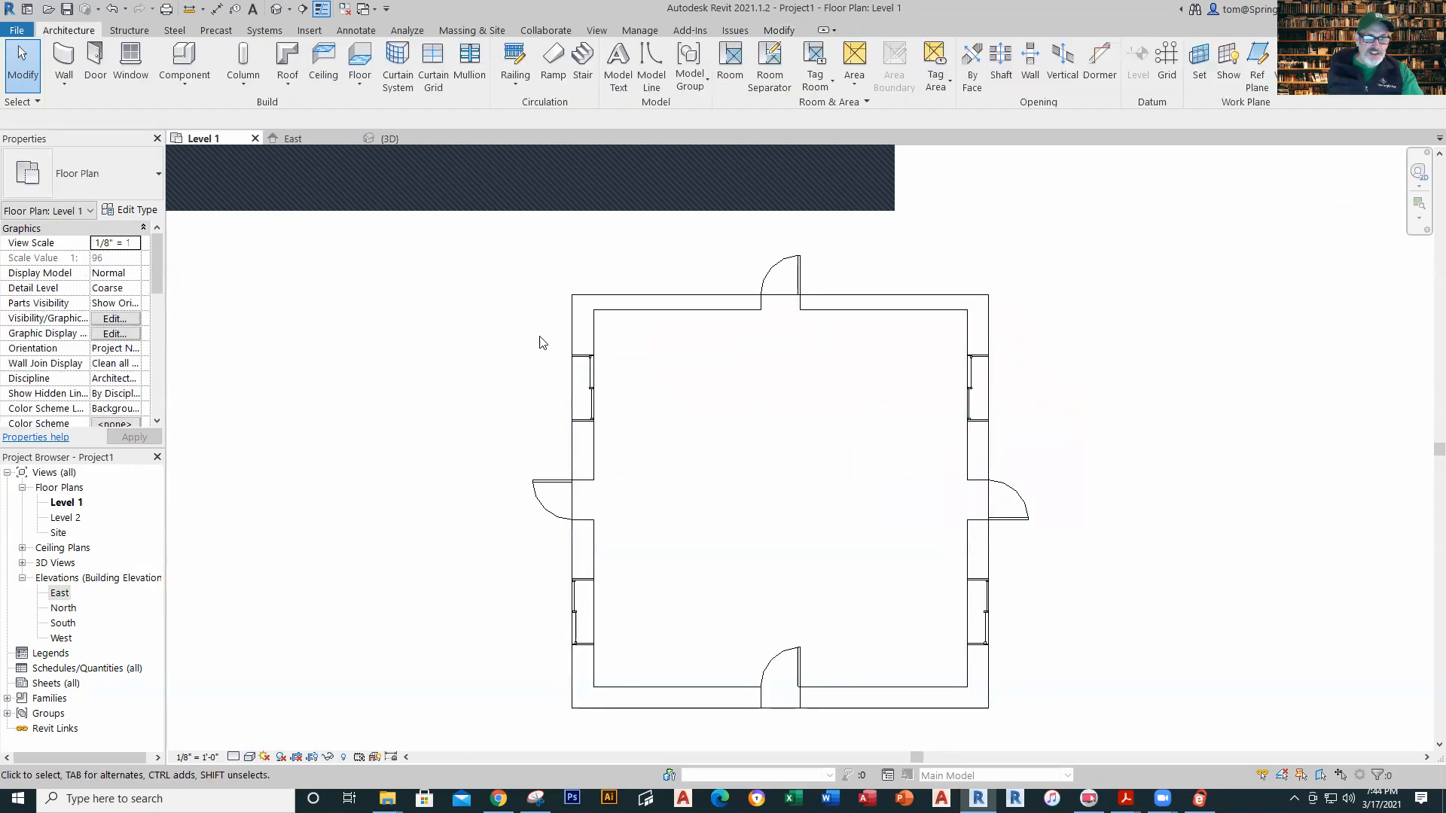
key("Tab")
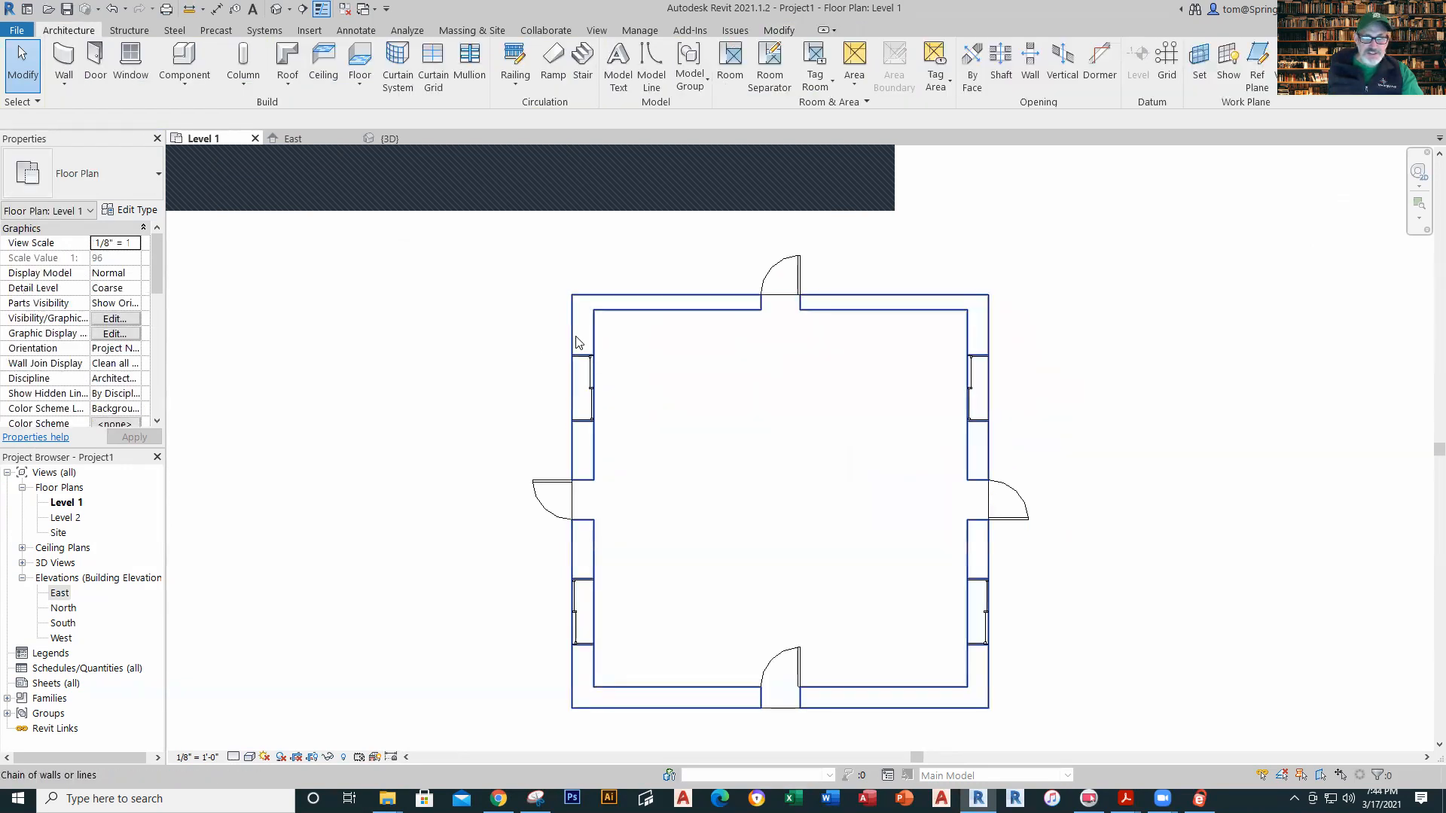
left_click(576, 341)
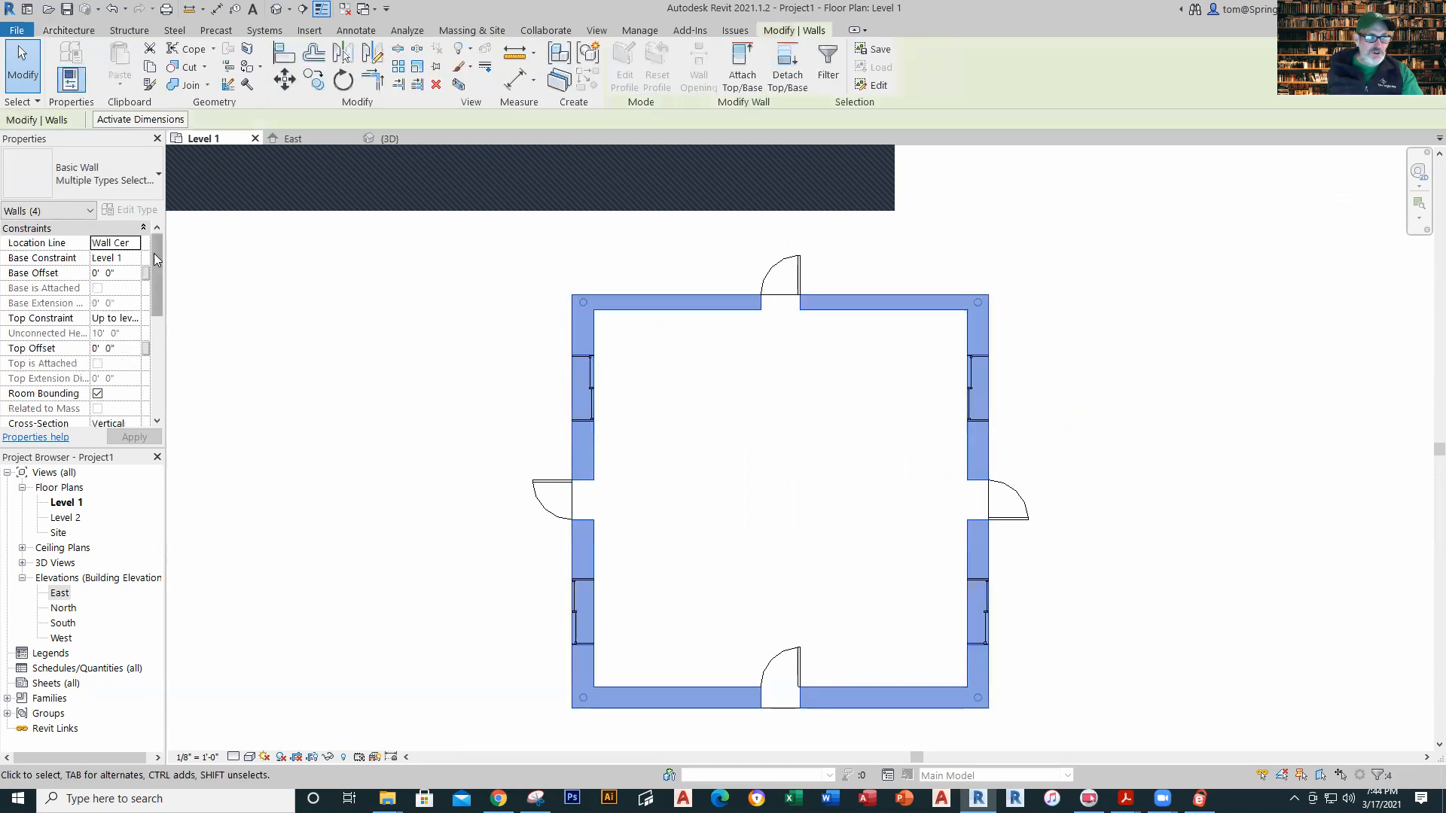
left_click(156, 181)
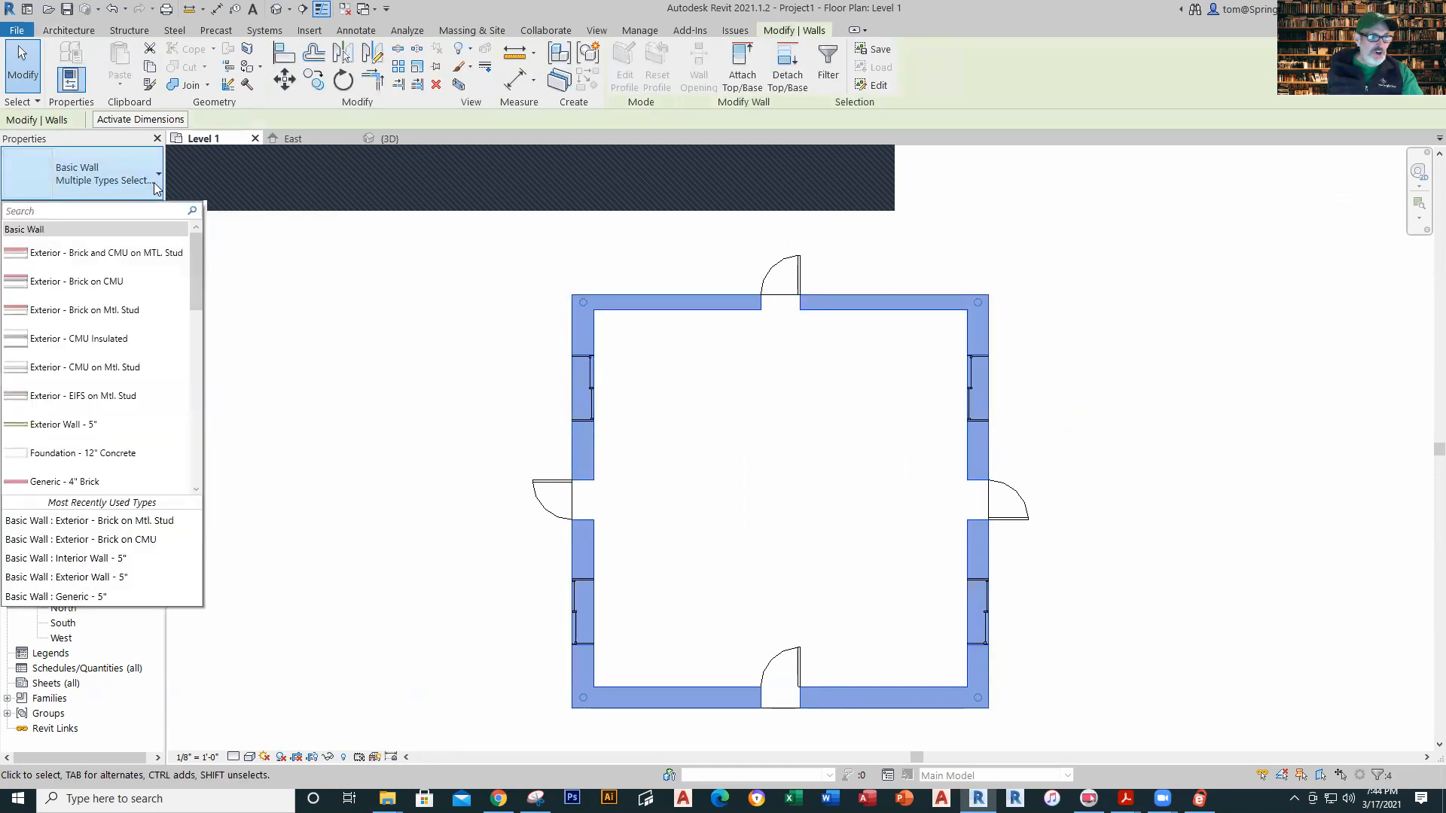
left_click(132, 309)
left_click(395, 366)
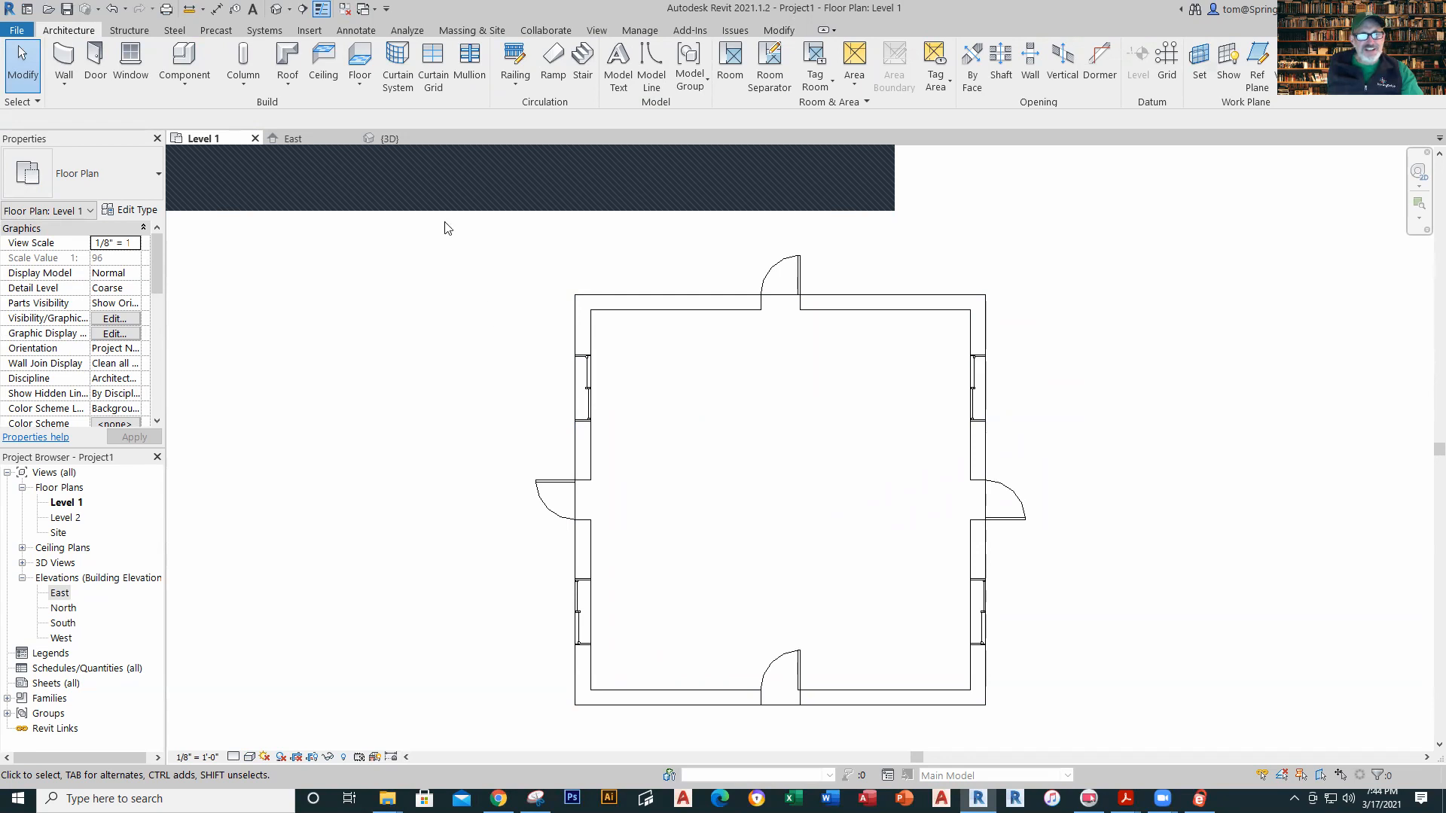
left_click(389, 138)
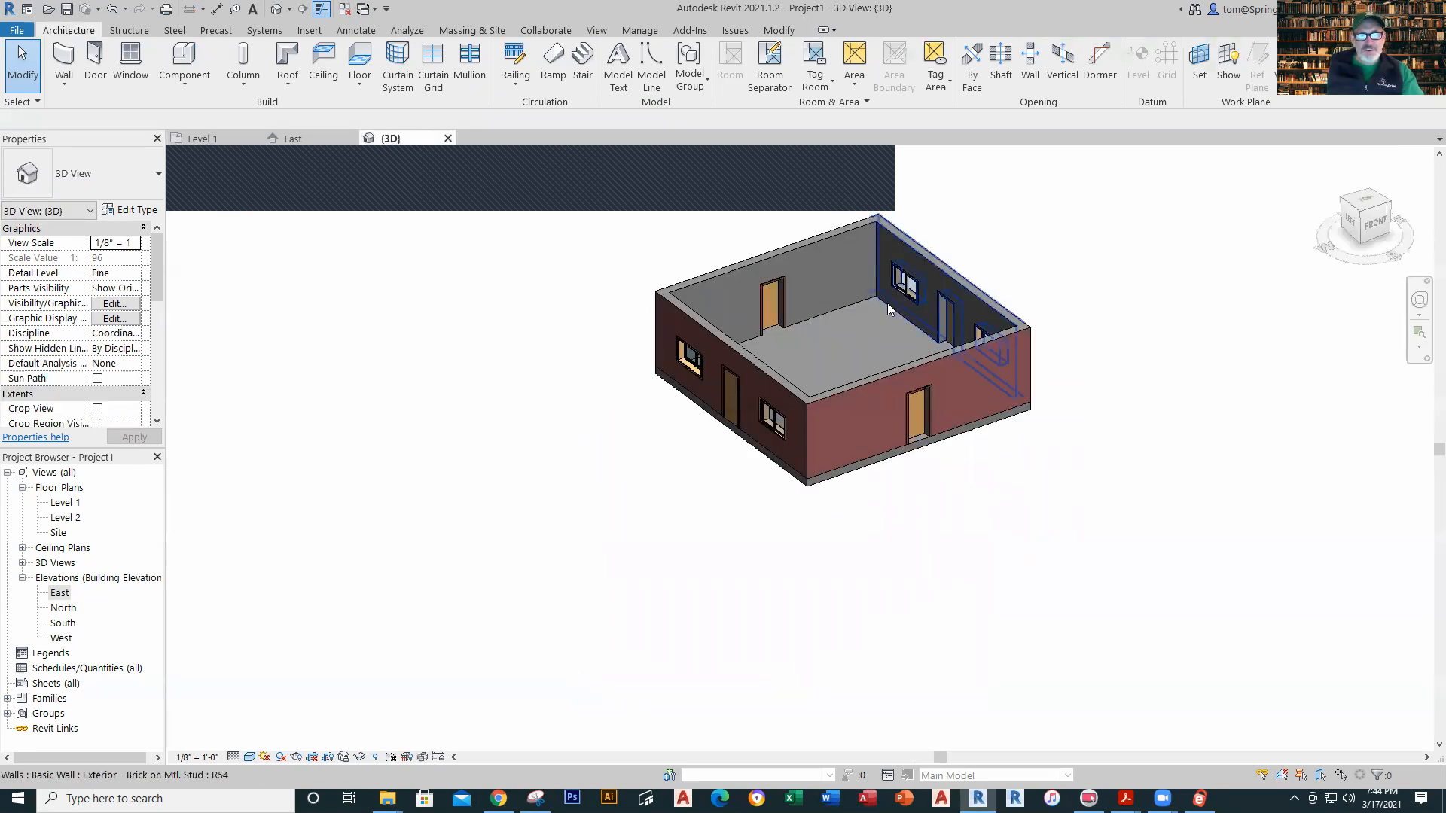
scroll(1054, 271, "up", 5)
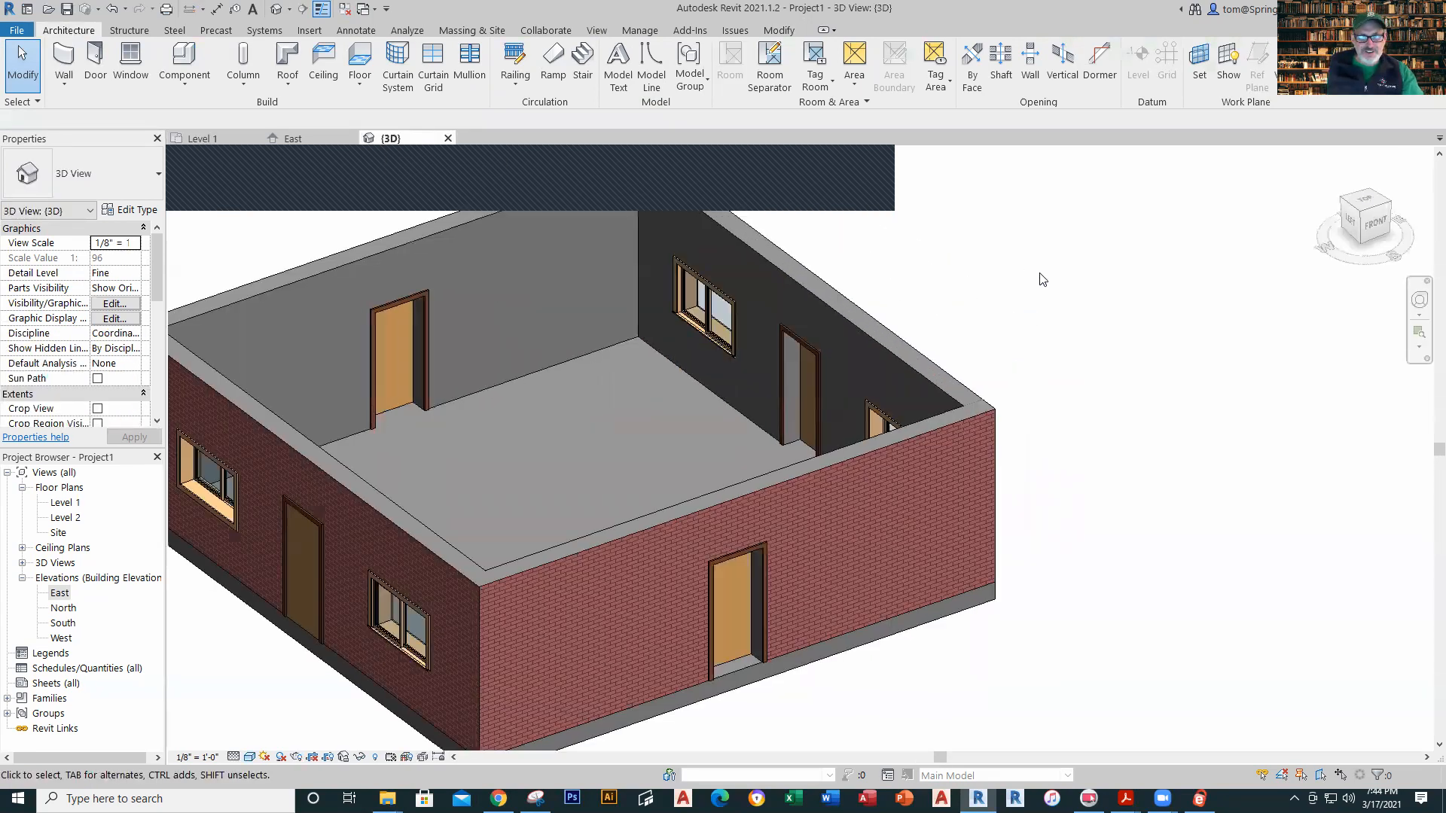
middle_click_drag(1008, 288, 987, 374, "shift")
scroll(1002, 304, "down", 4)
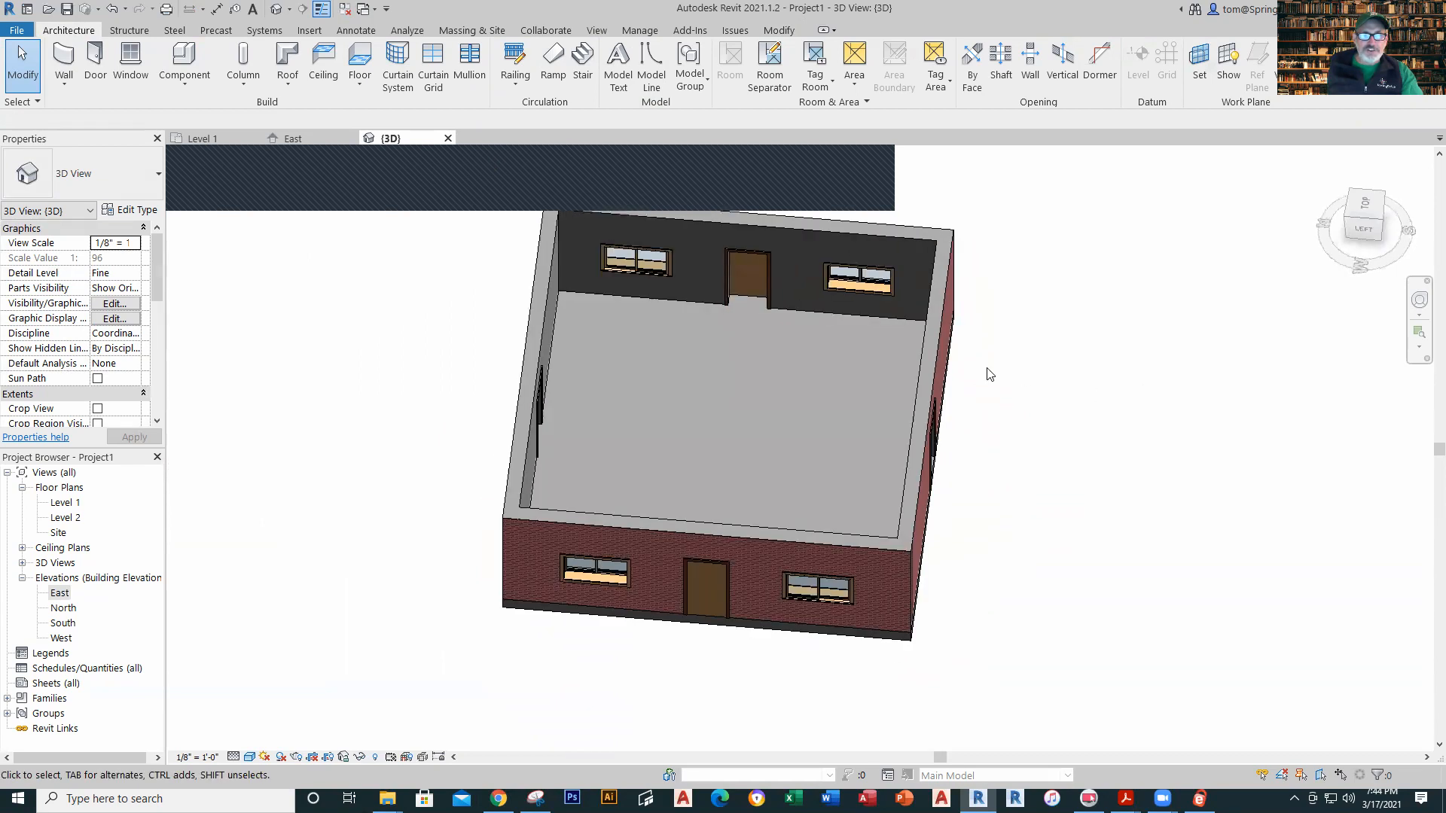
Step: In the Level 1 plan, set the four exterior walls' top constraint to Unconnected with an unconnected height of 12'
left_click(203, 138)
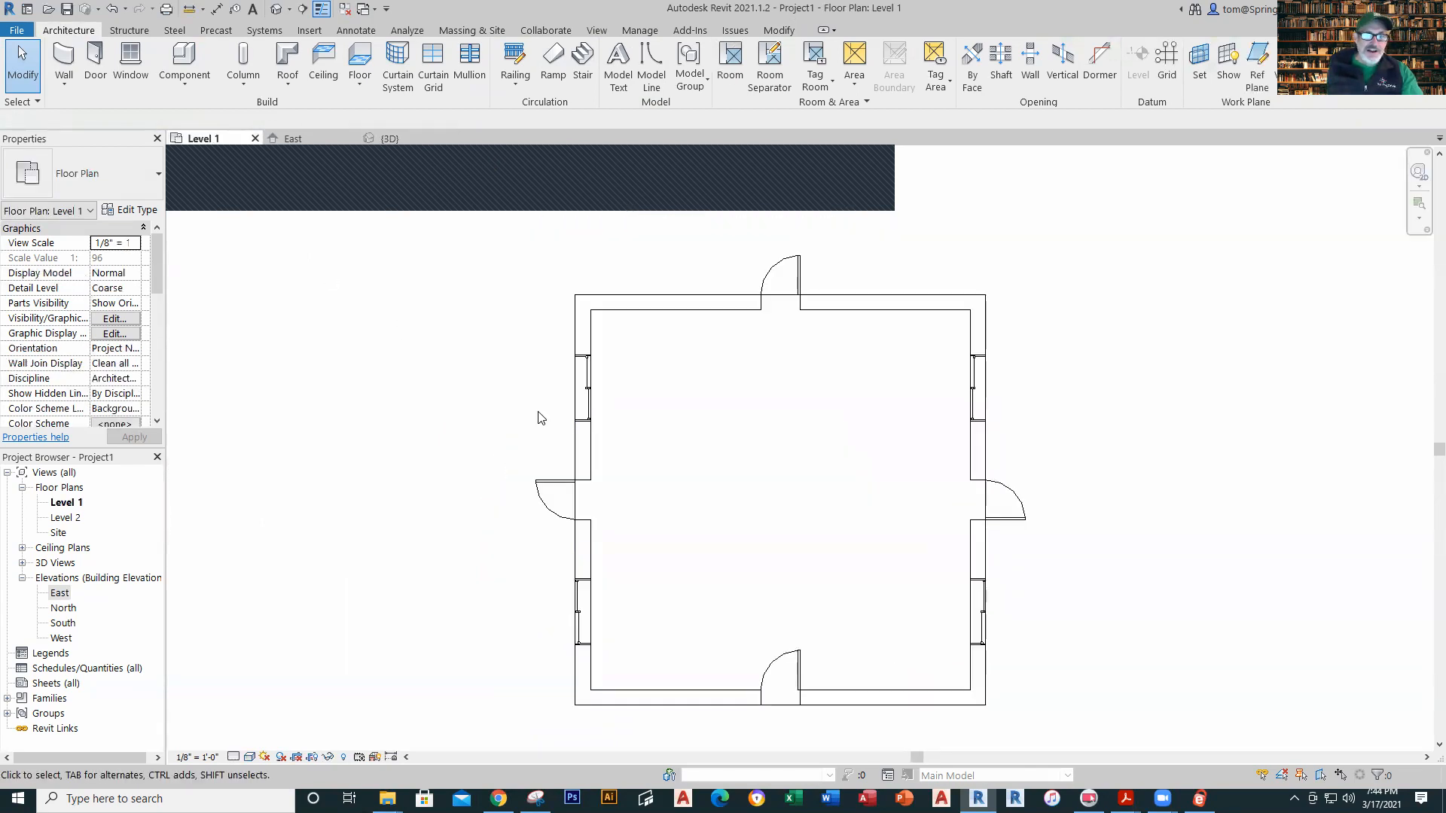
left_click(858, 185)
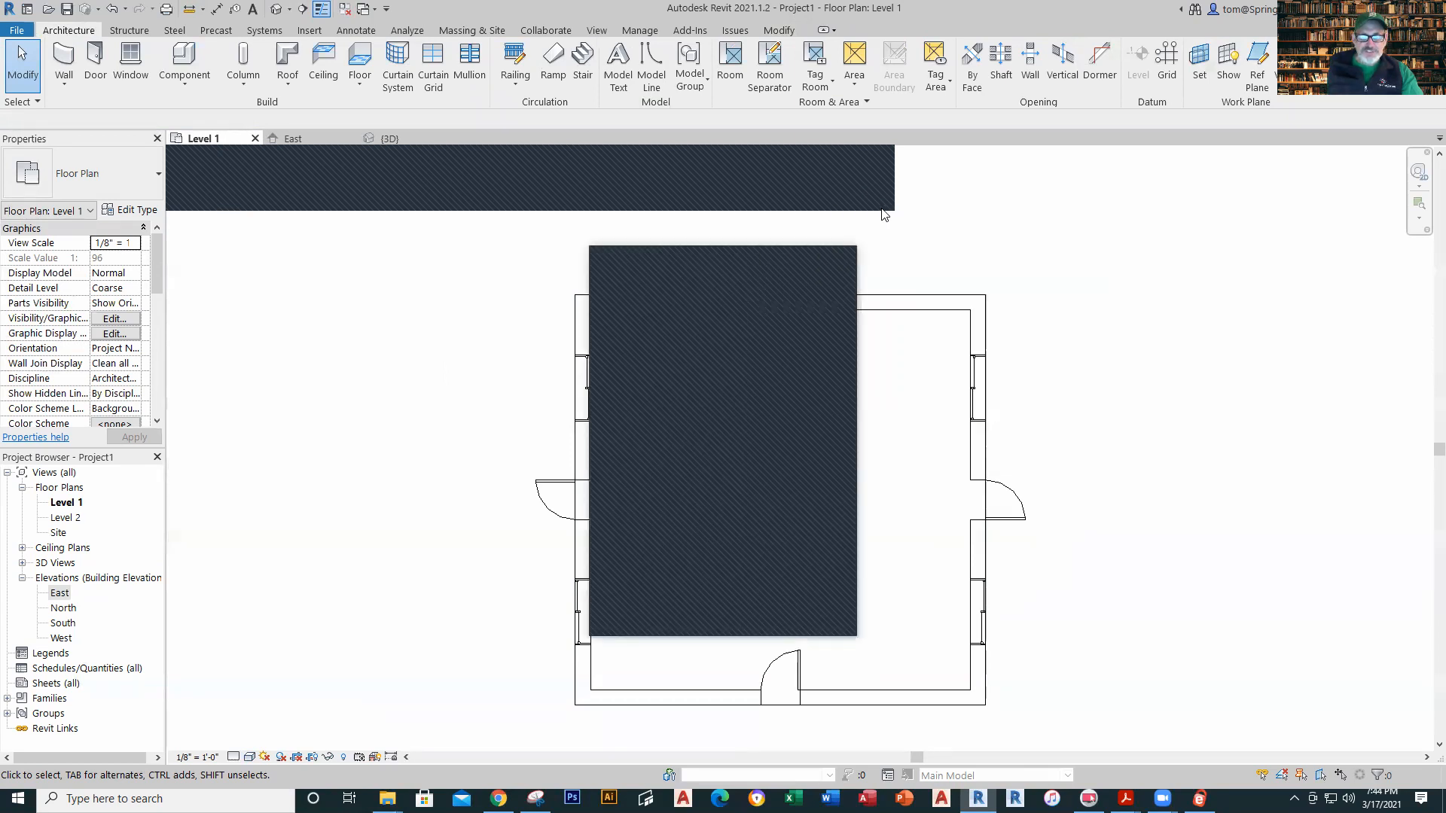
left_click(768, 258)
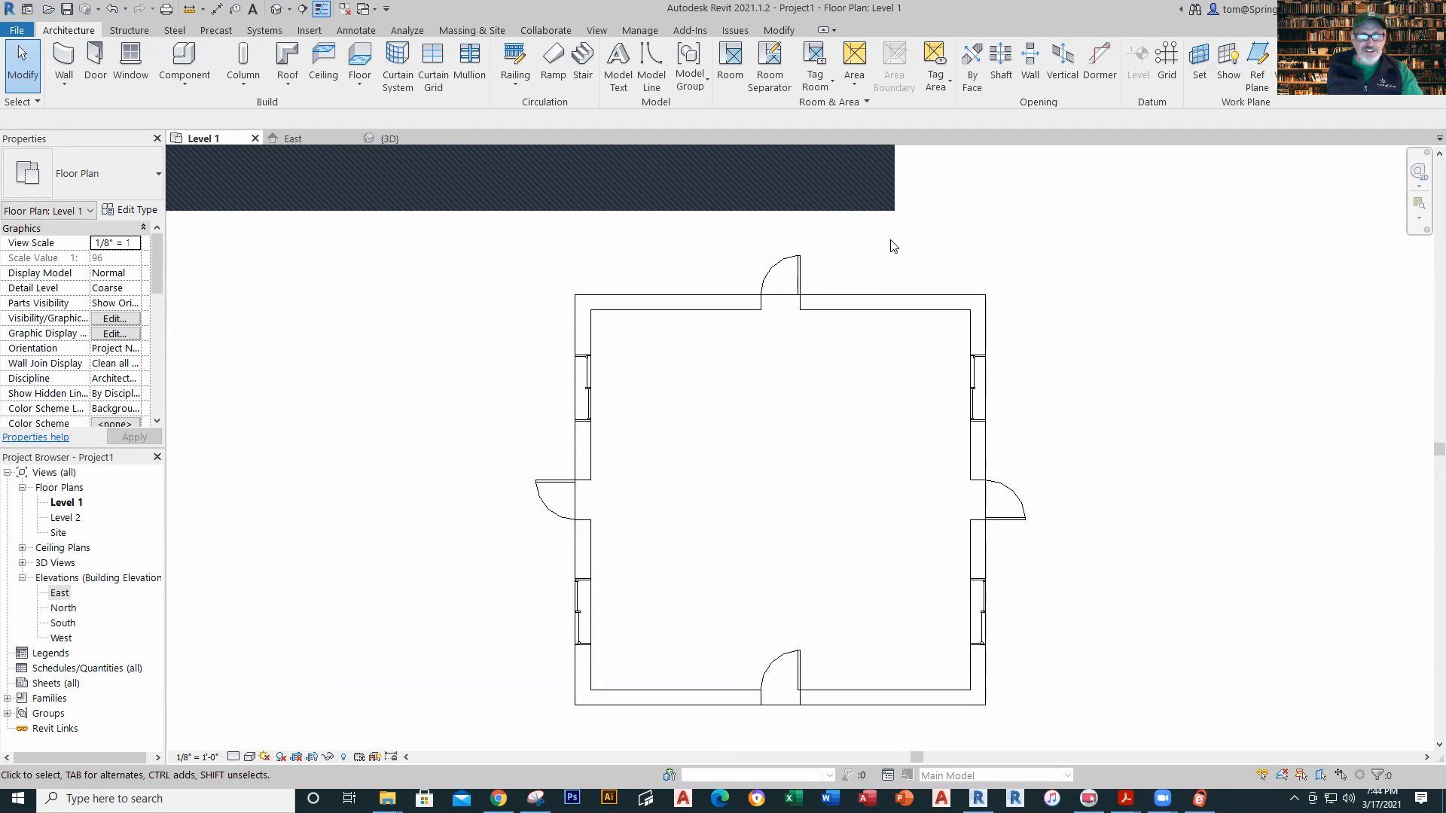
key("Tab")
left_click(665, 310)
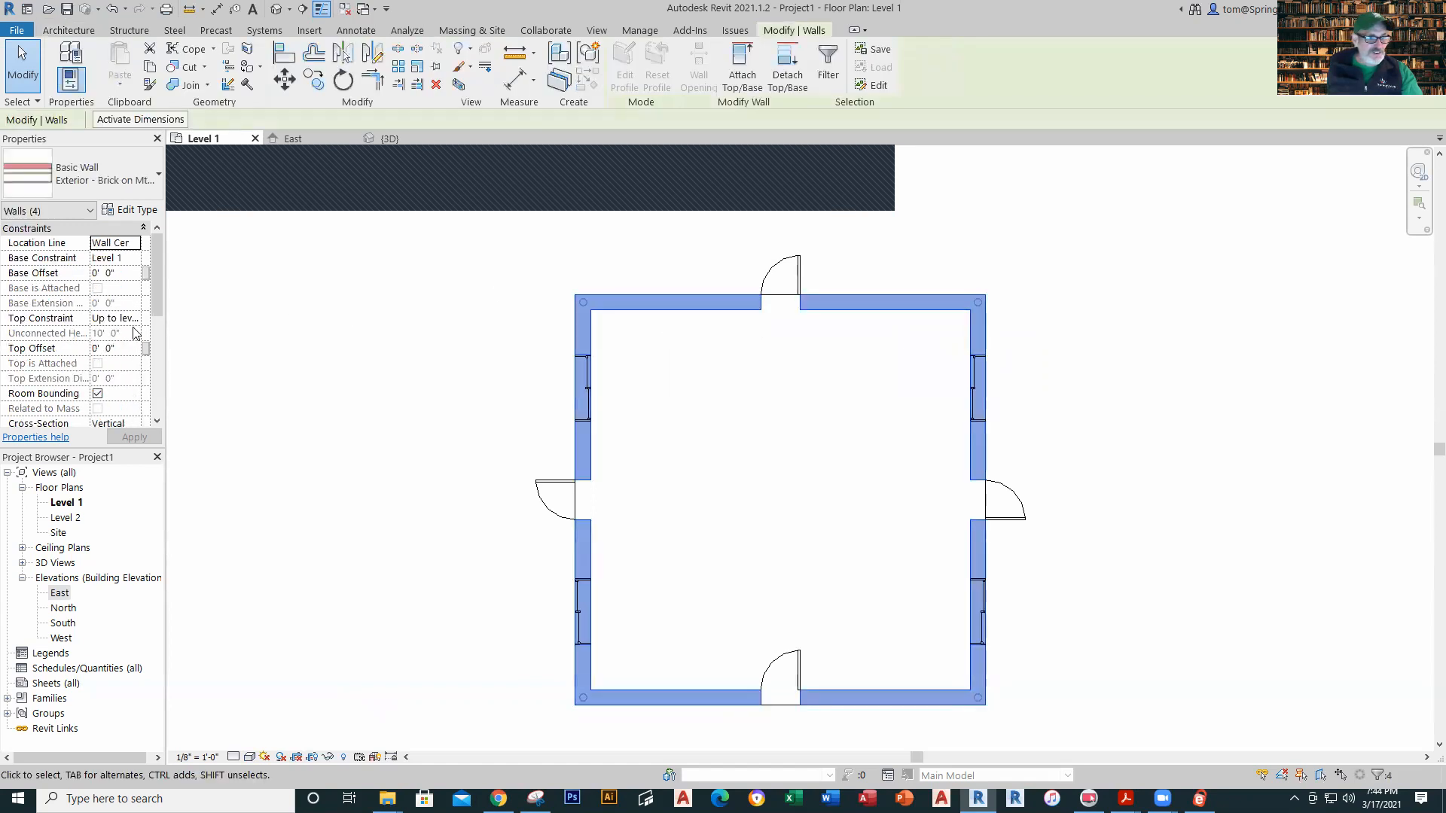
left_click(128, 318)
left_click(135, 319)
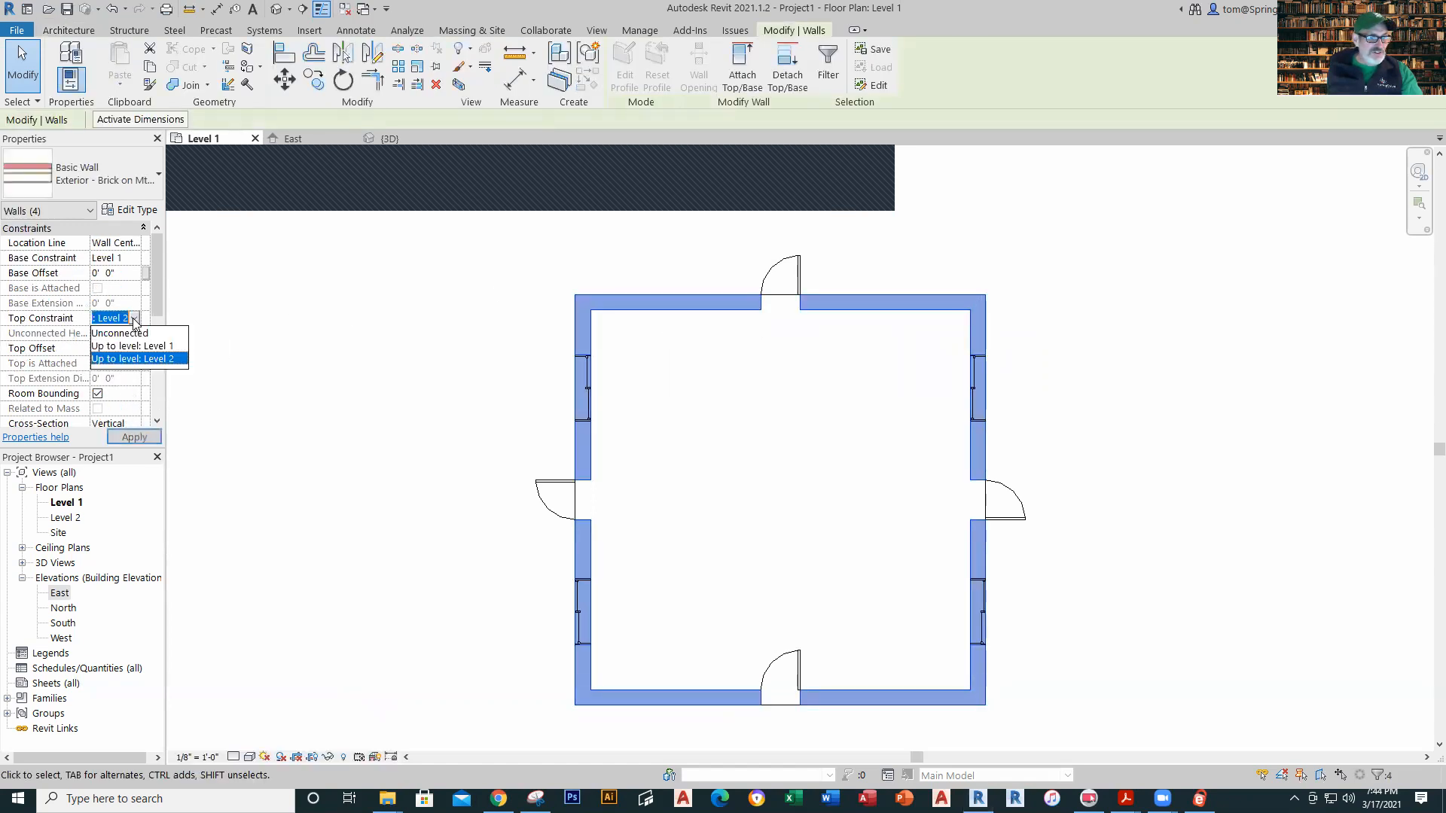
left_click(133, 334)
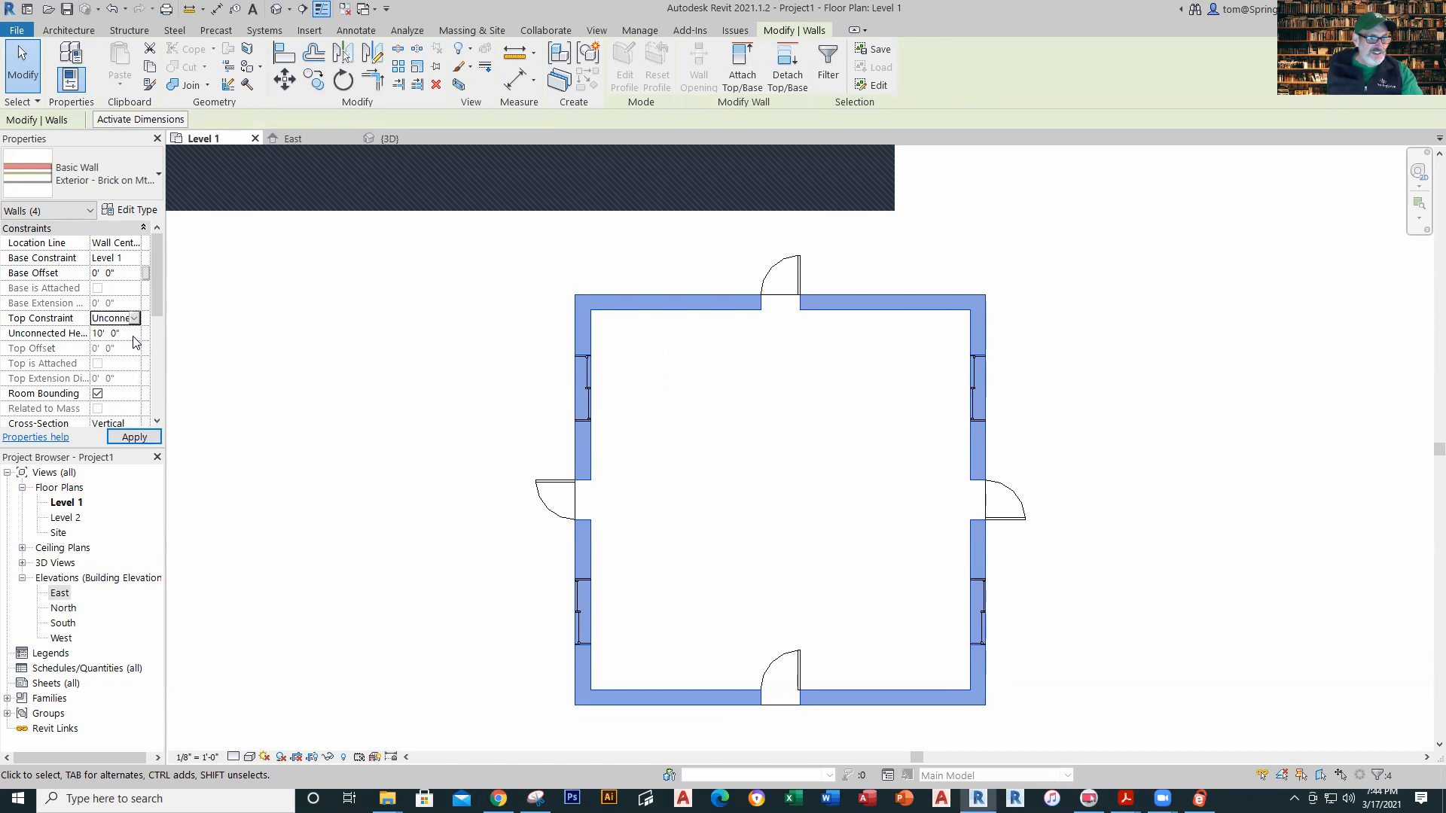
key("Tab")
key("Tab")
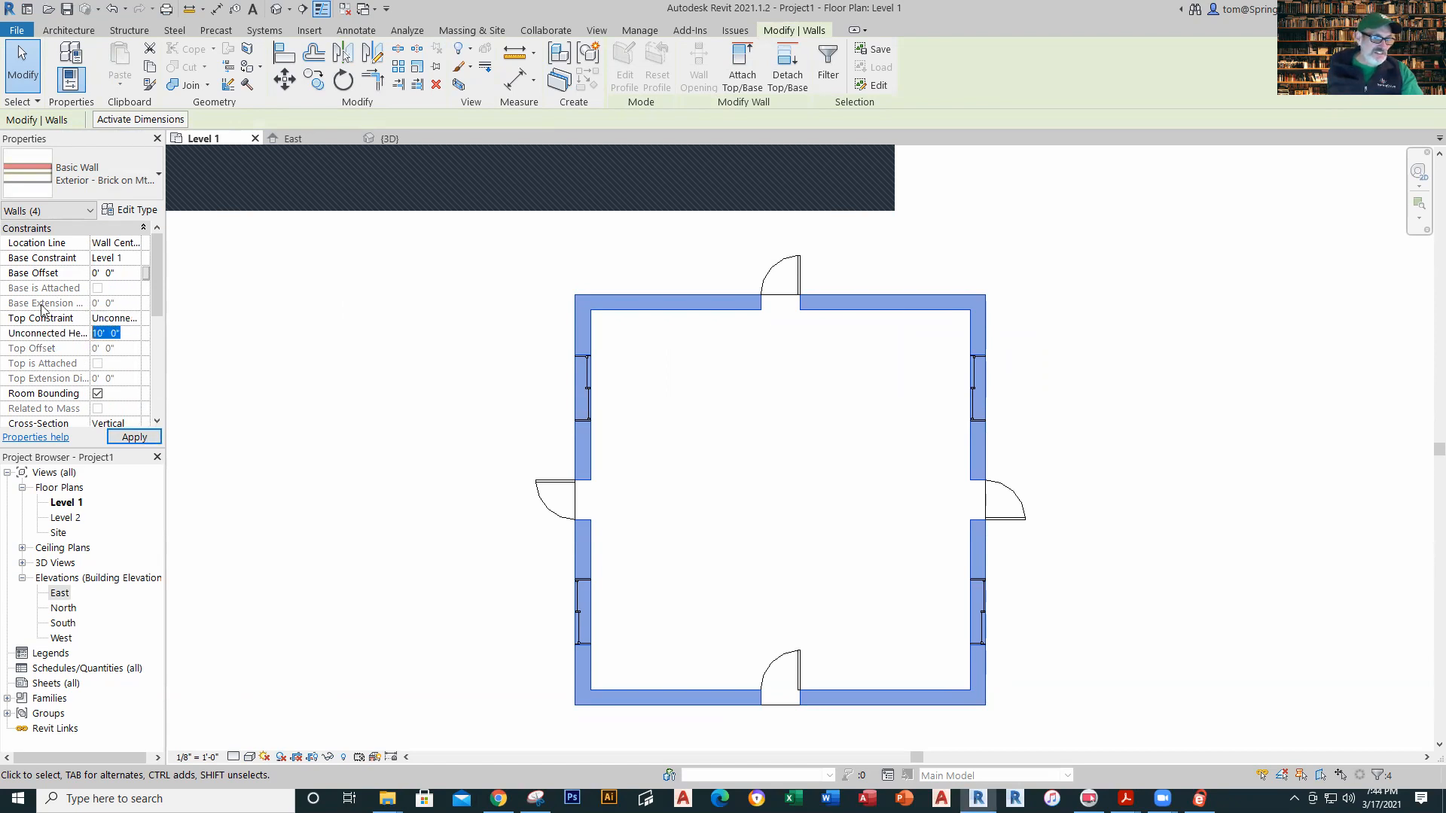
type("12")
key("Return")
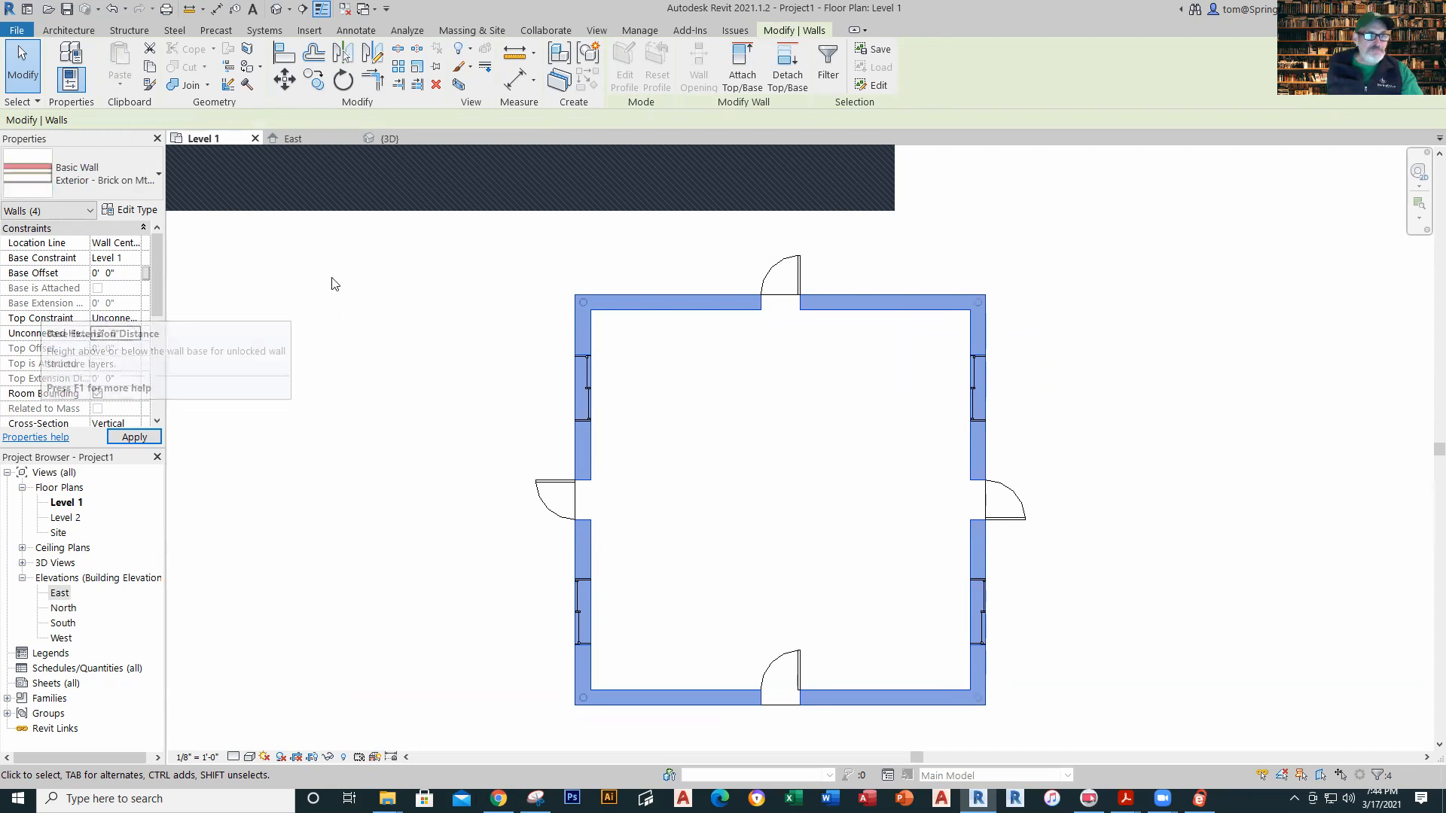
Step: Compare the wall tops with the Level 2 line in the East elevation, and undo the wall height change
left_click(296, 138)
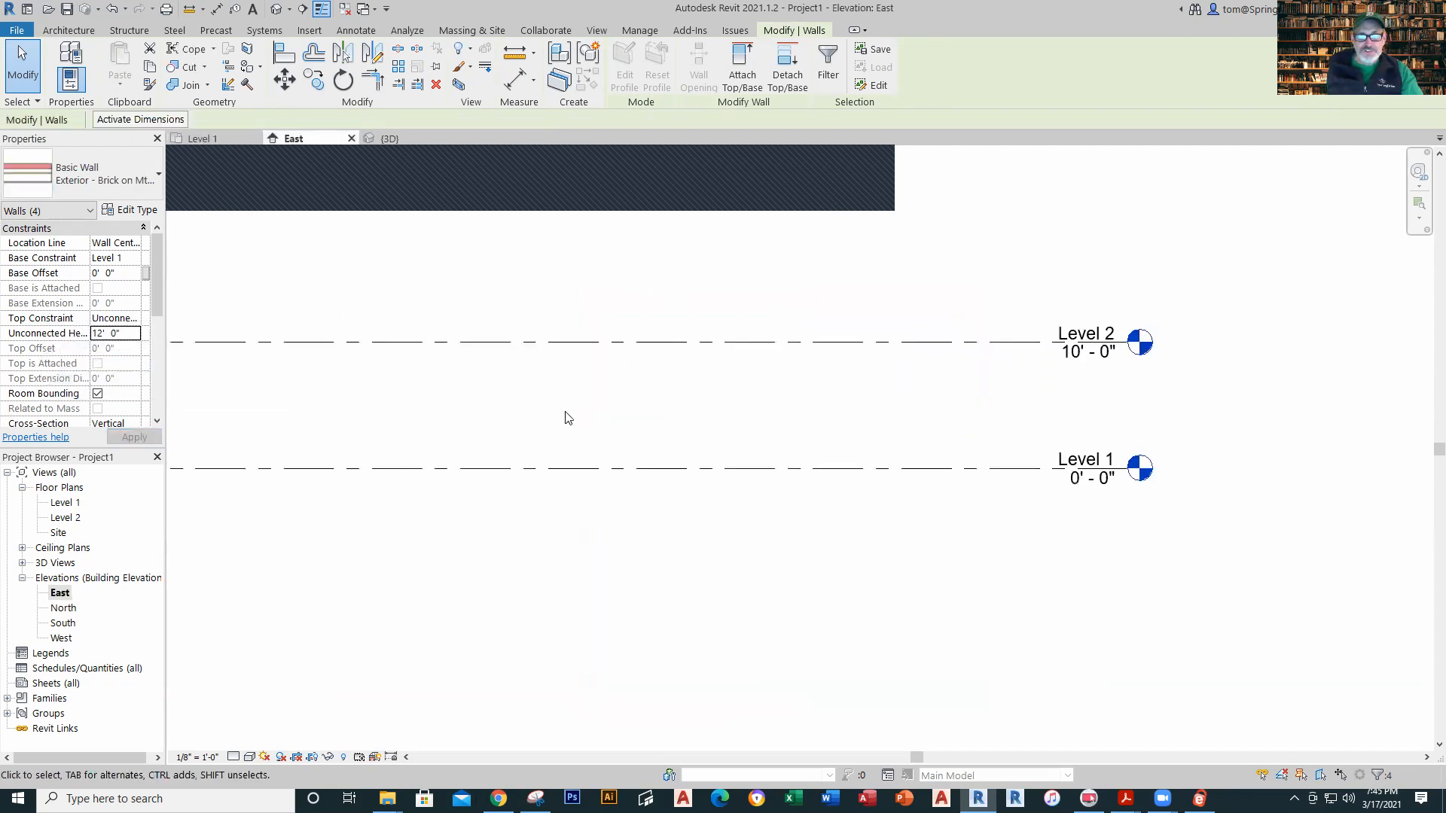
scroll(532, 478, "down", 3)
middle_click_drag(533, 477, 755, 453)
scroll(818, 437, "up", 1)
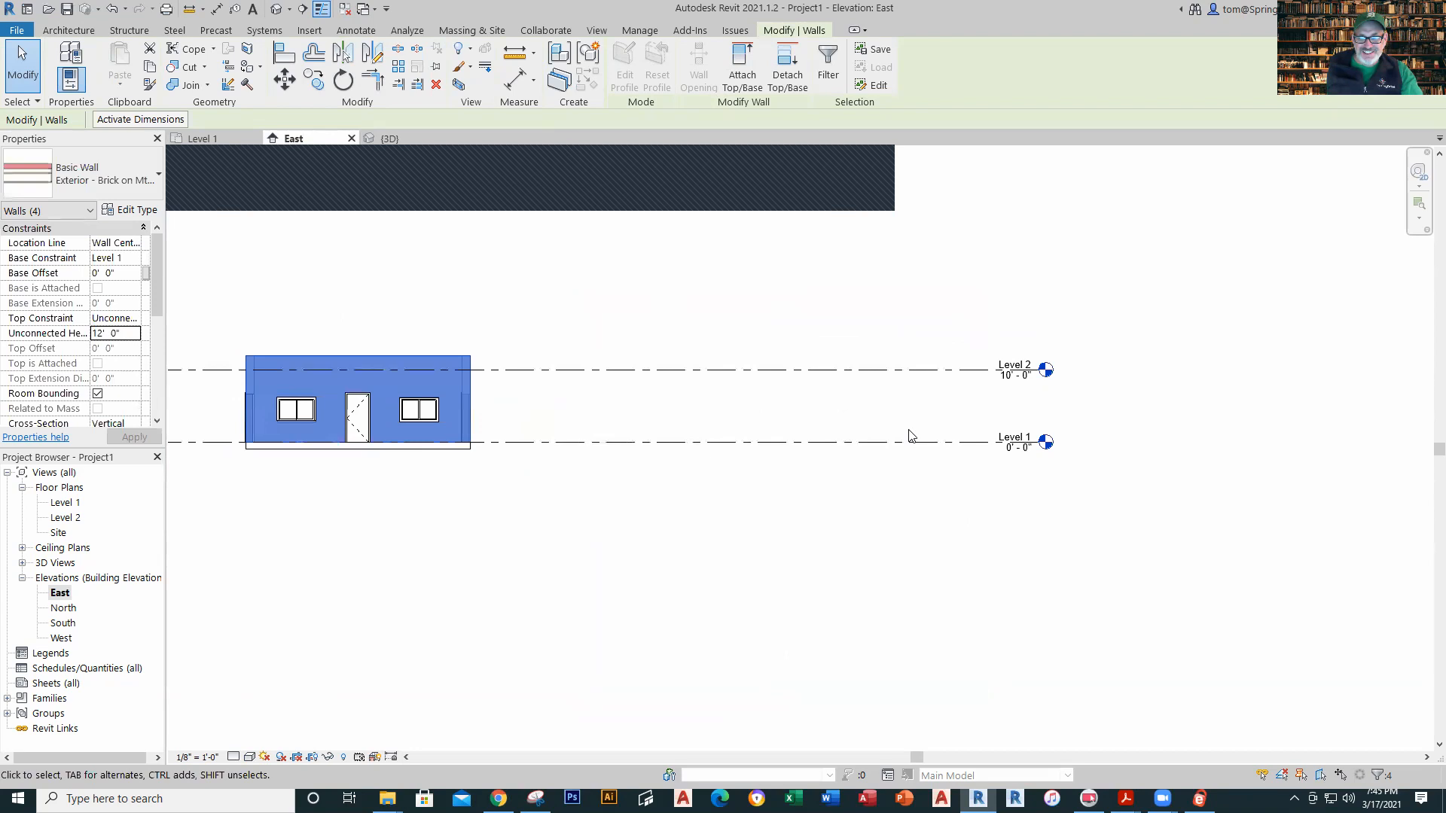
middle_click_drag(601, 426, 852, 403)
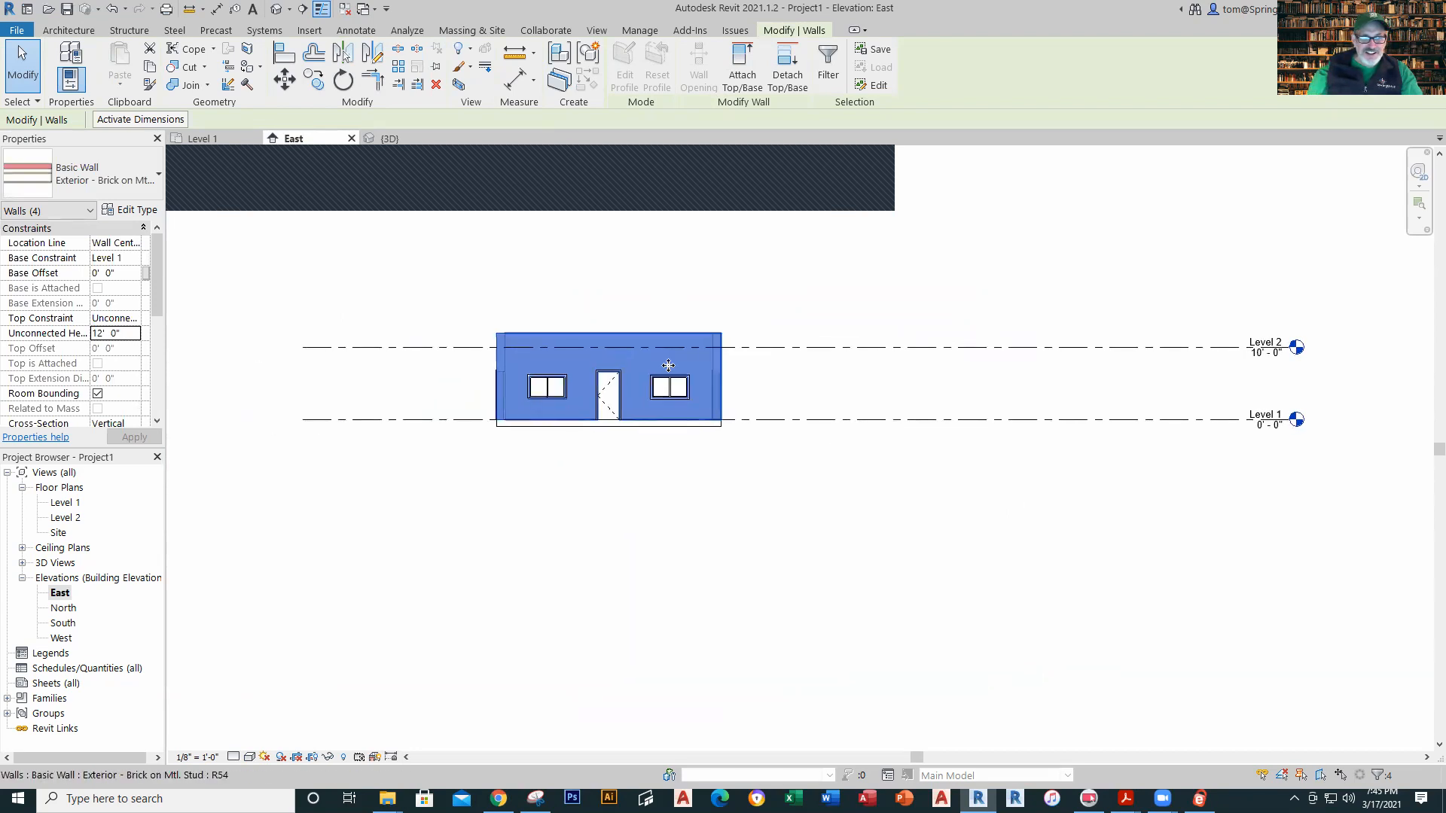
scroll(620, 359, "up", 3)
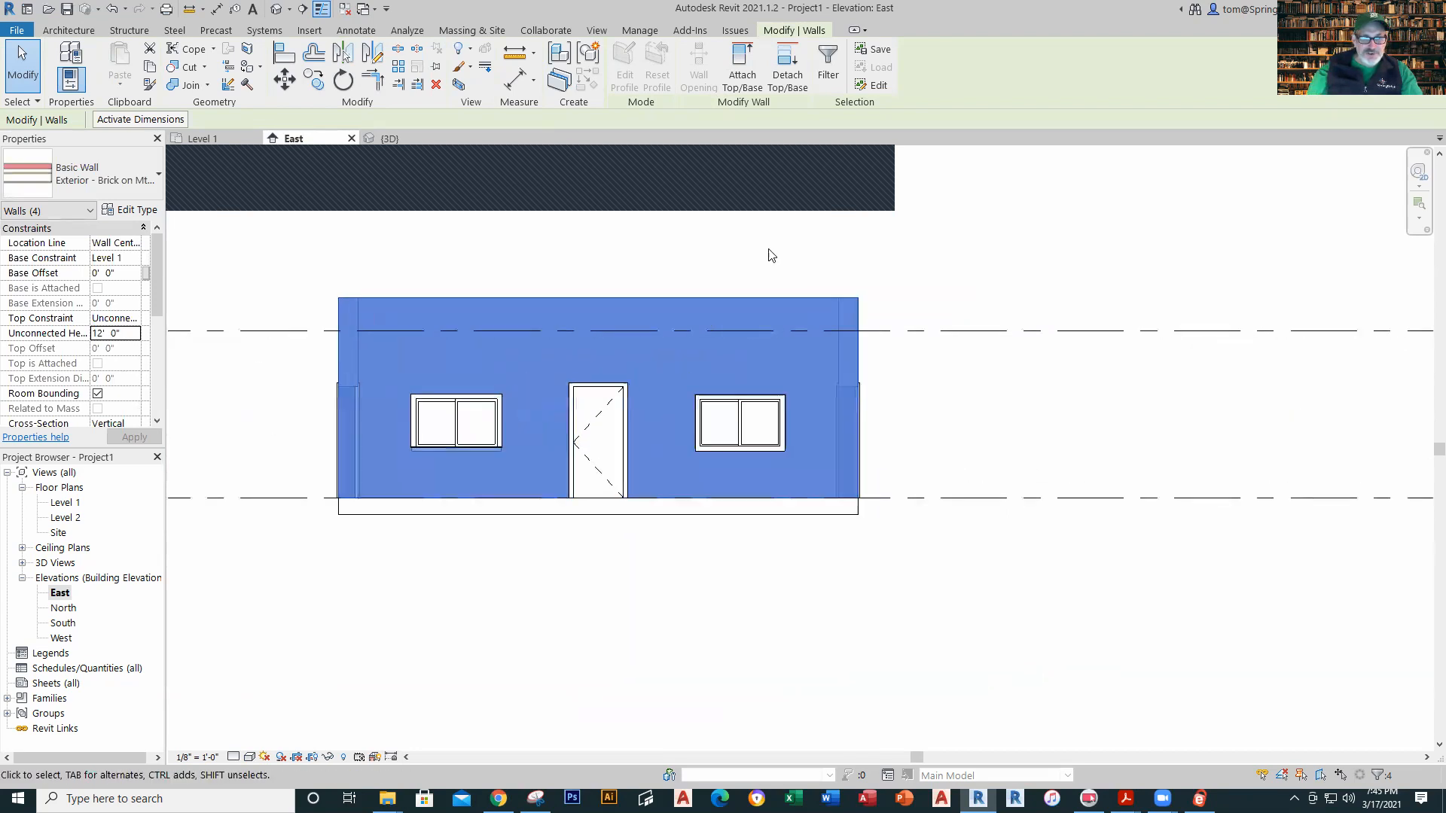
left_click(876, 228)
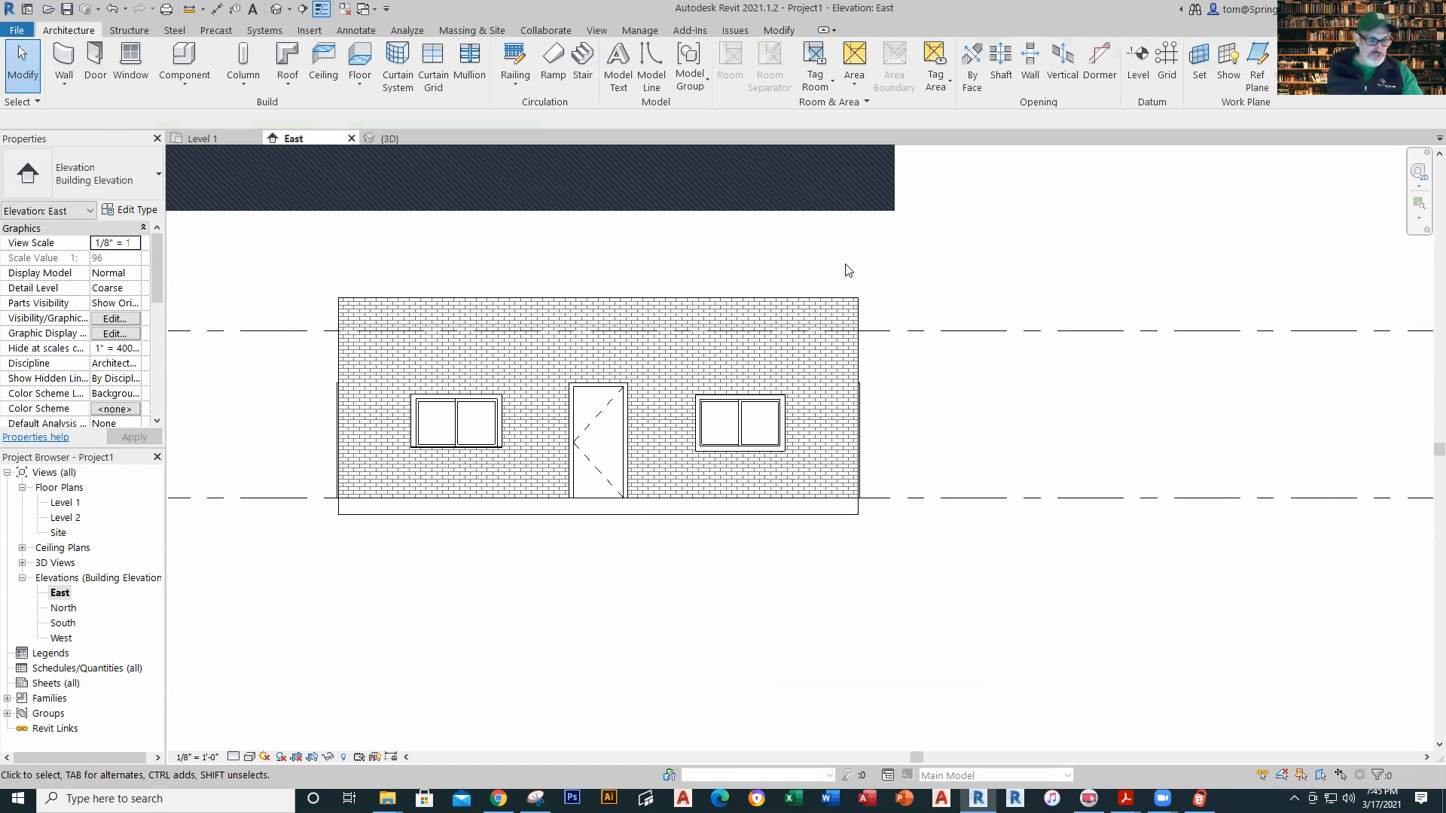
key("ctrl+z")
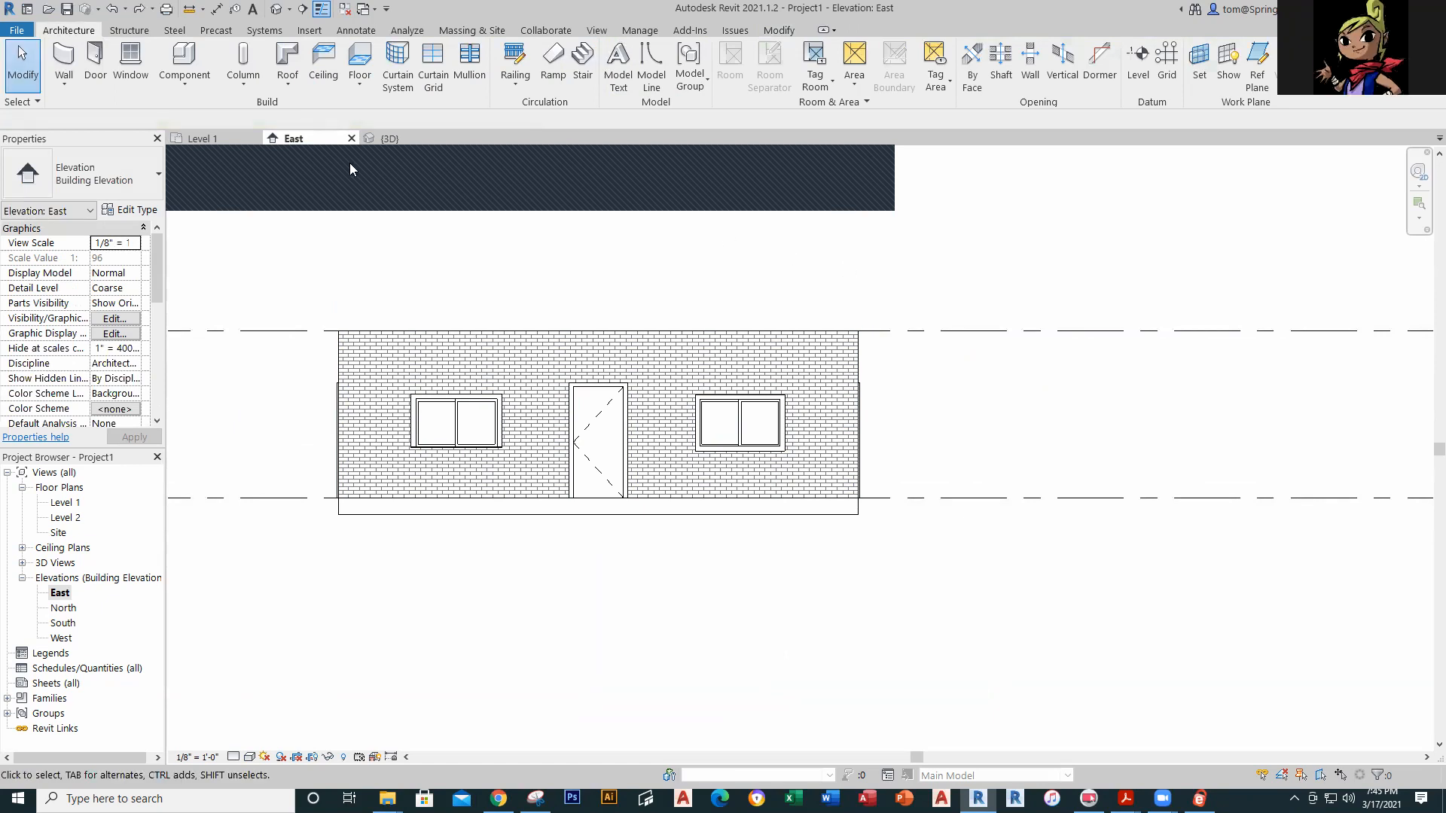
Step: In the East elevation, set the elevation of Level 2 to 12' - 0"
left_click(388, 139)
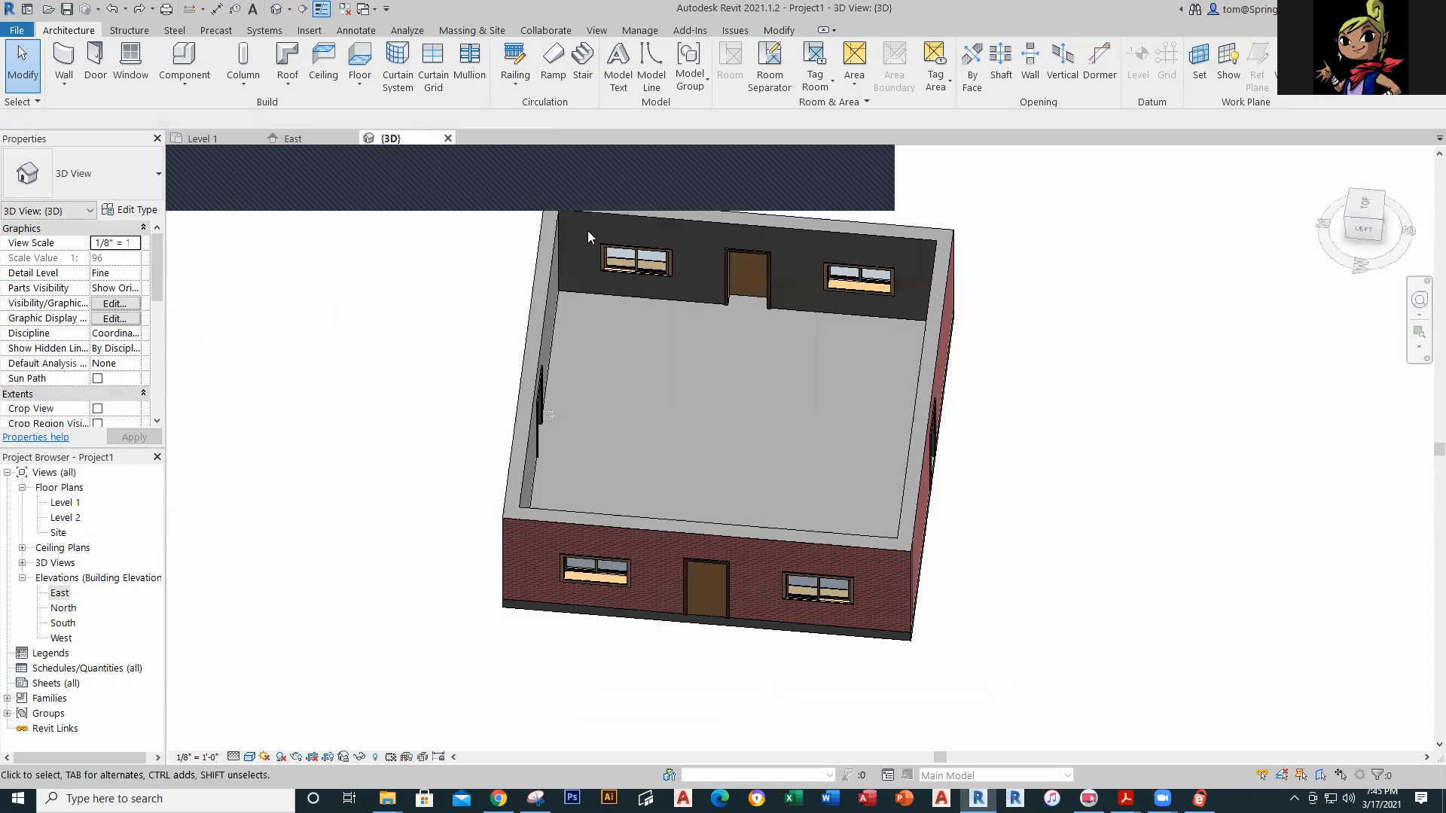
left_click(336, 134)
scroll(907, 400, "down", 3)
middle_click_drag(911, 400, 737, 421)
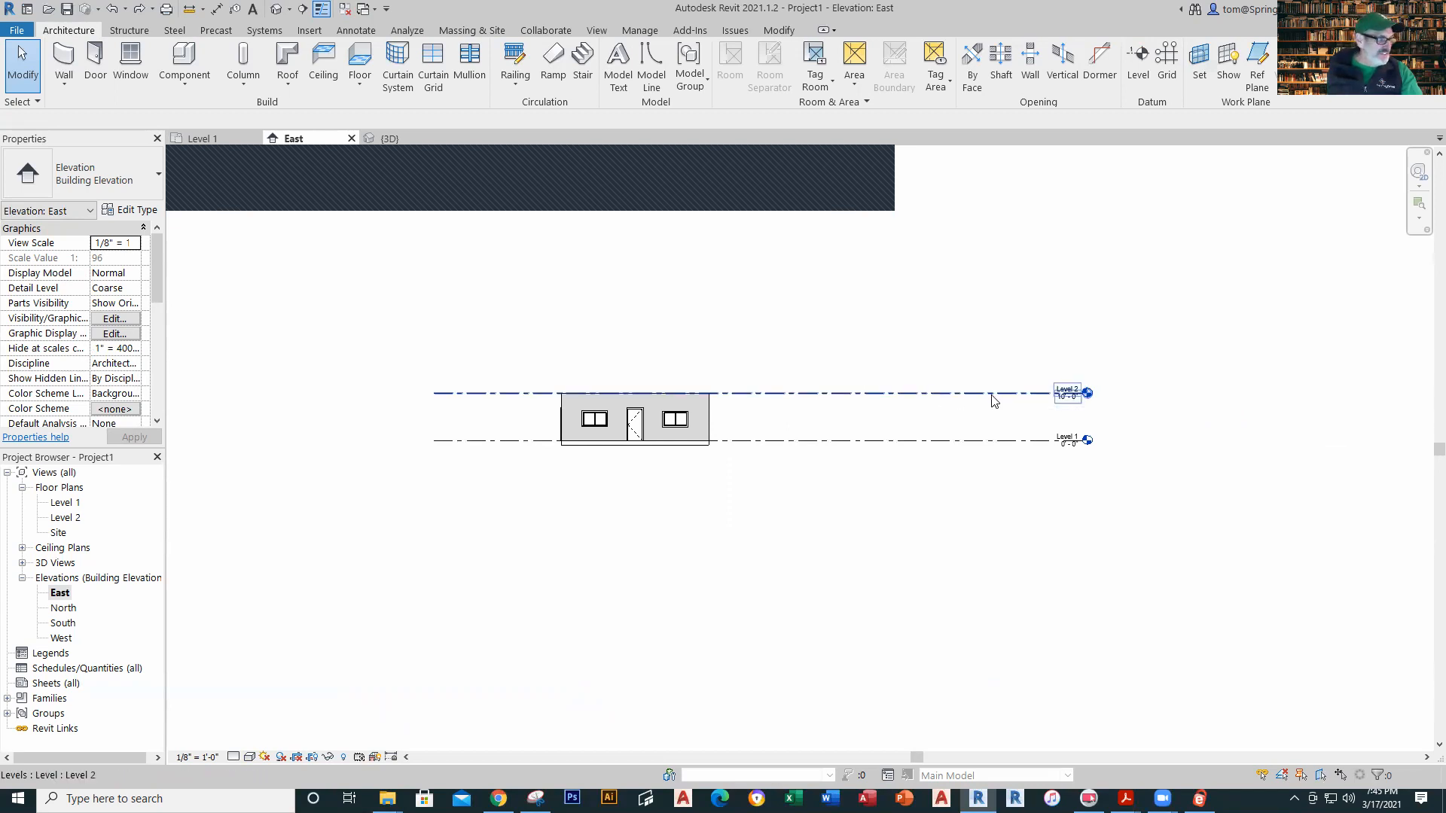
scroll(993, 398, "up", 3)
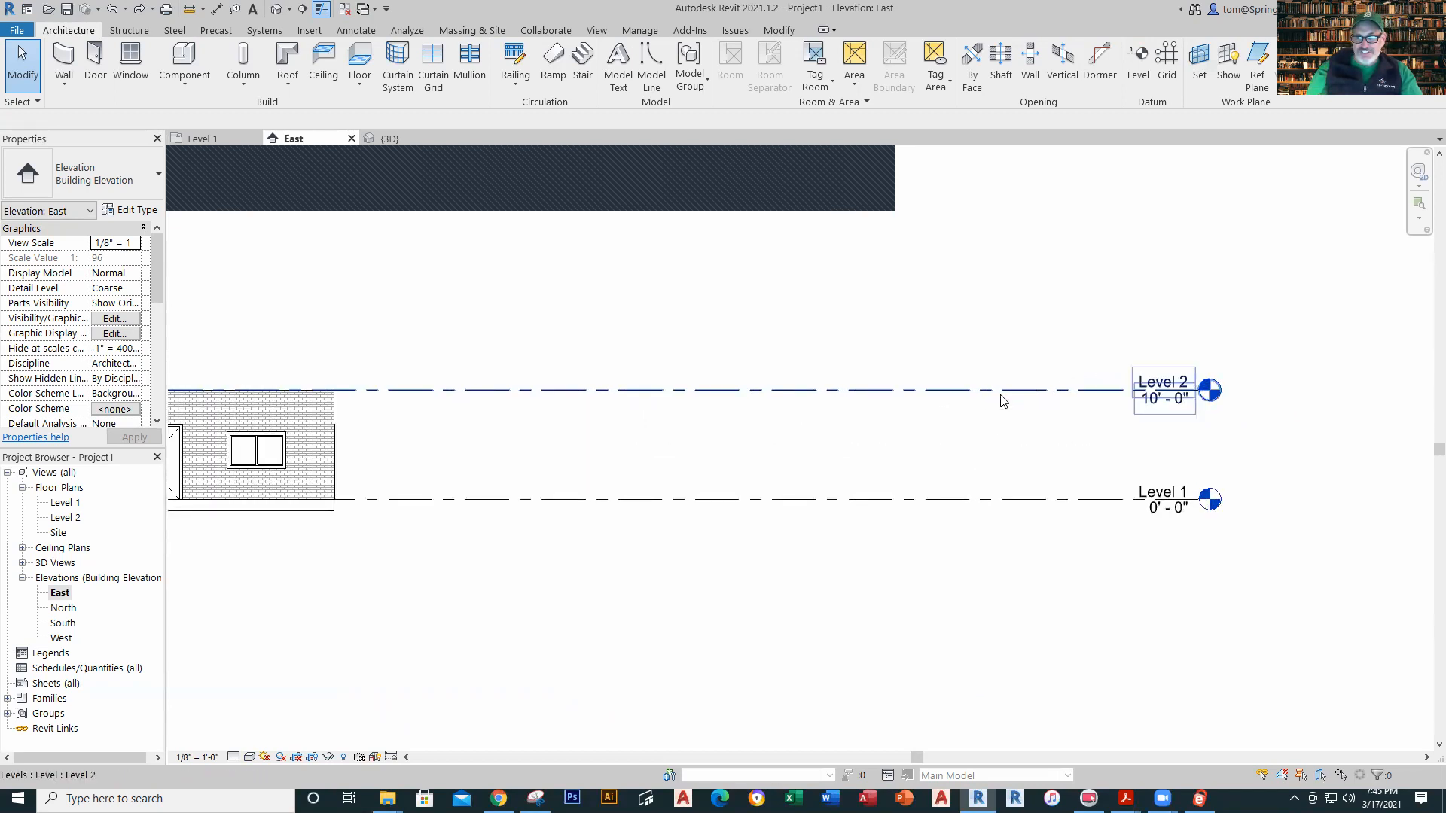
scroll(1243, 414, "up", 5)
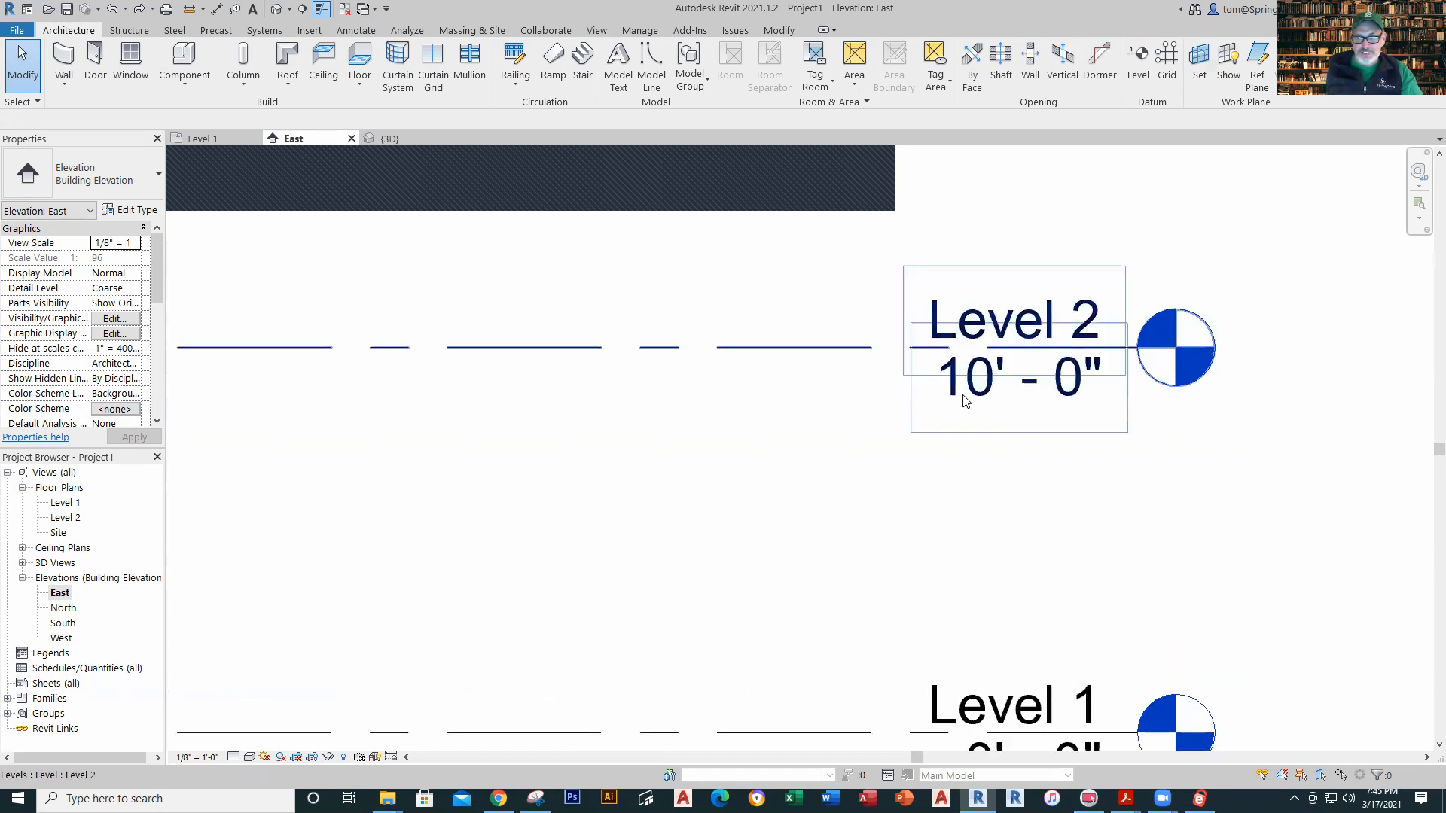
left_click(841, 356)
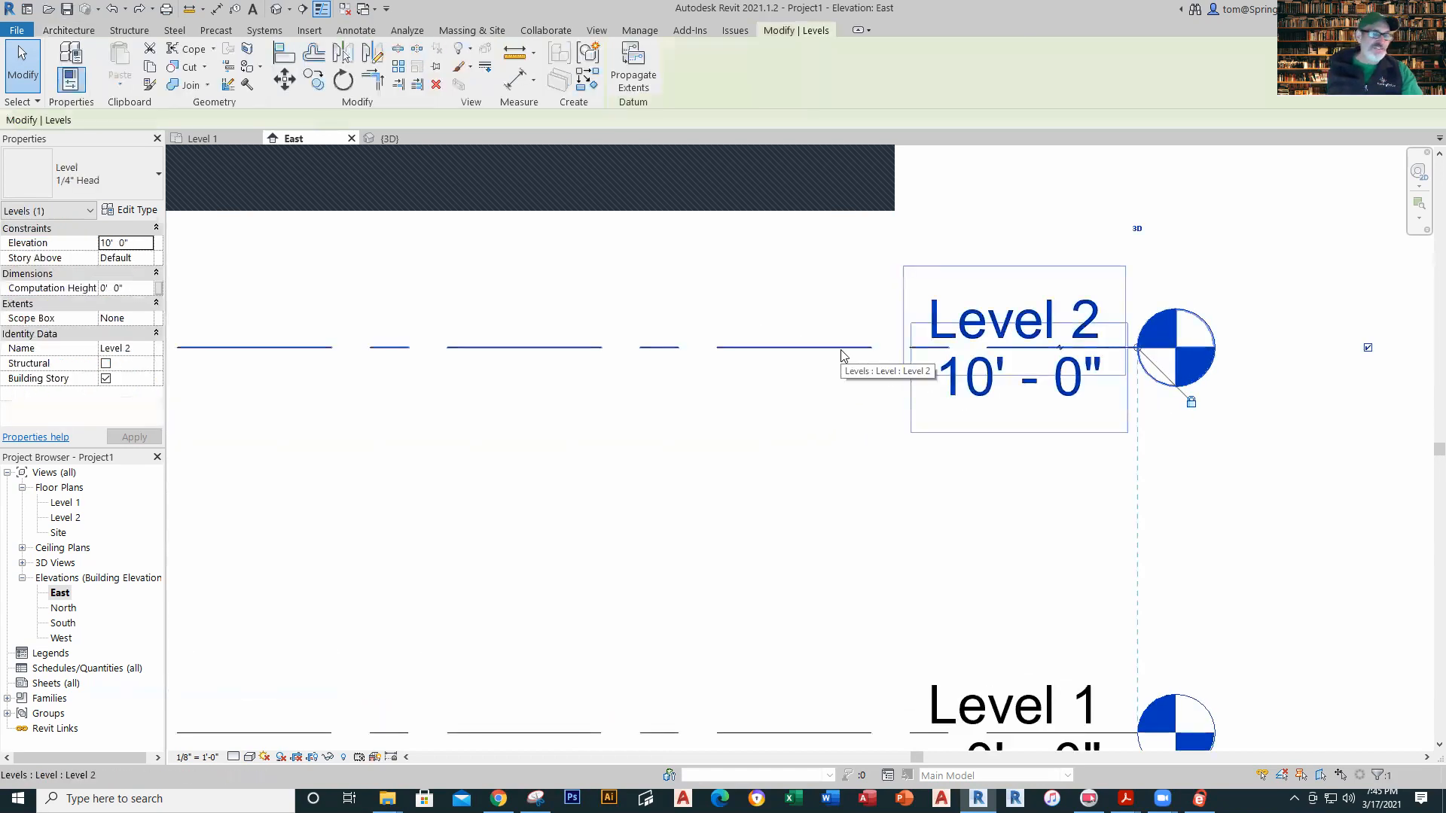
left_click(966, 388)
type("1")
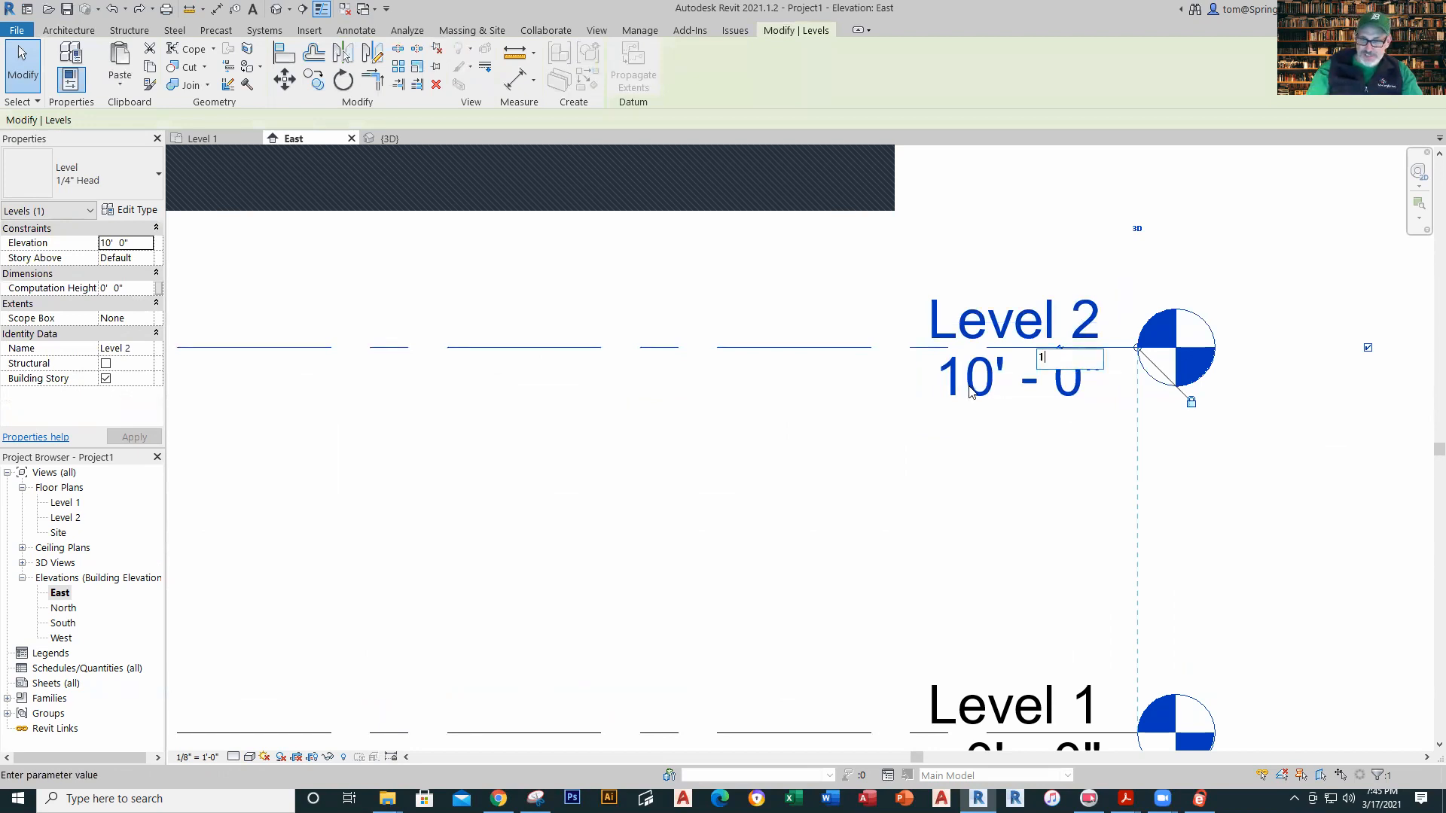
key("Return")
left_click(913, 404)
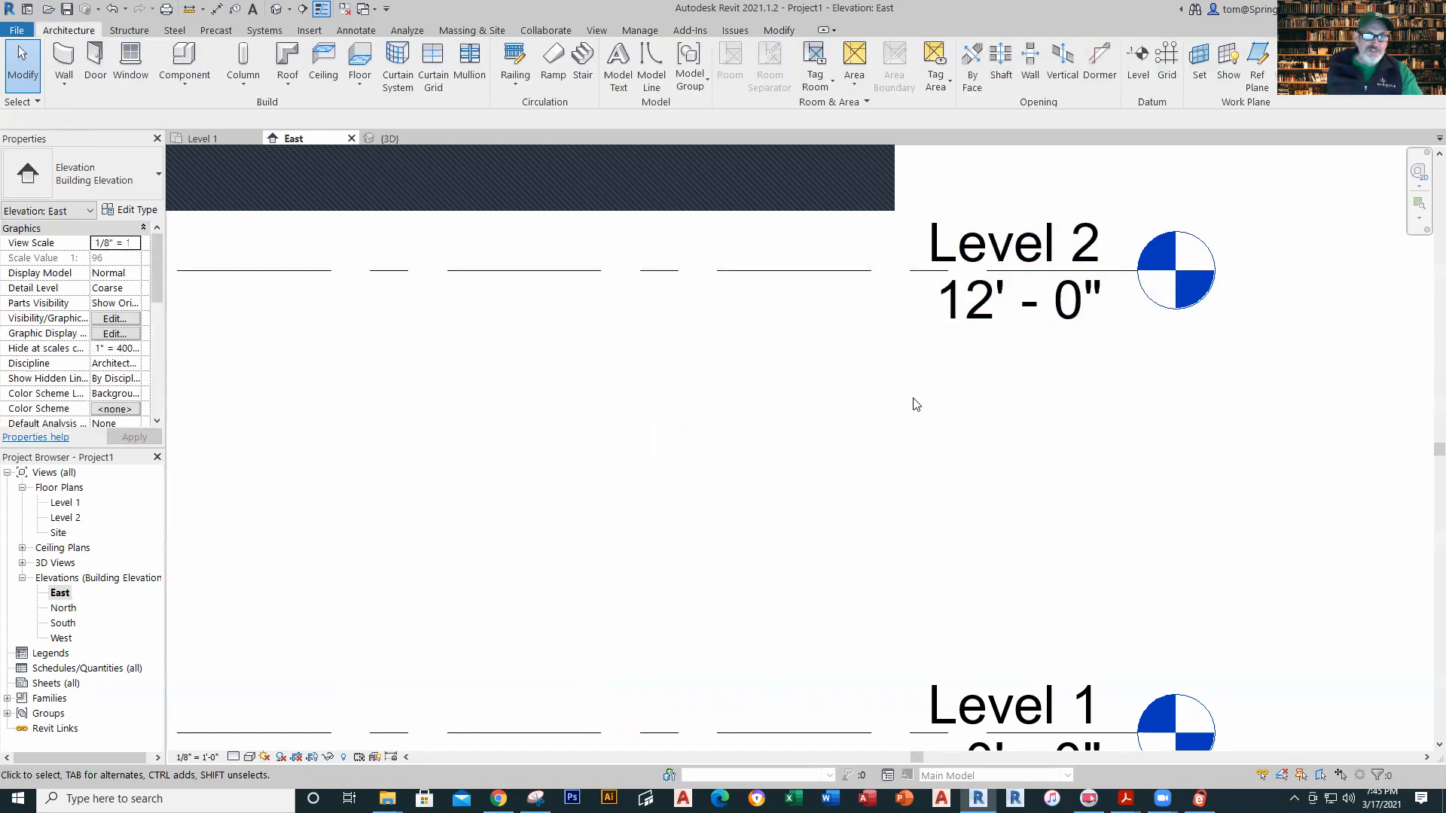
Step: Set the East elevation's visual style to Shaded, and review the building in the 3D view and the Level 1 plan
scroll(523, 416, "down", 5)
middle_click_drag(513, 490, 1016, 447)
scroll(979, 445, "down", 1)
scroll(679, 405, "up", 3)
middle_click_drag(907, 465, 981, 451)
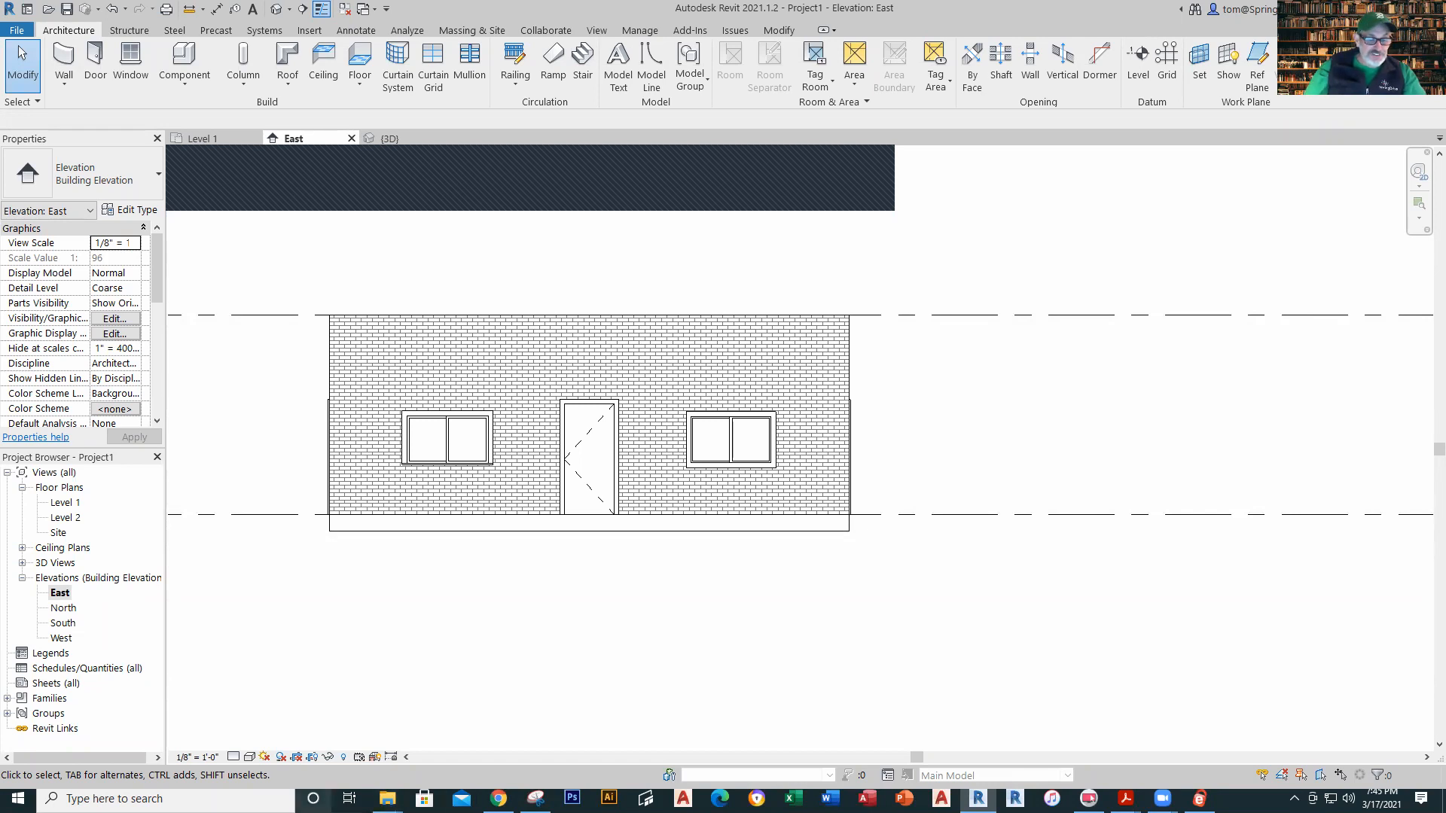
mouse_move(387, 798)
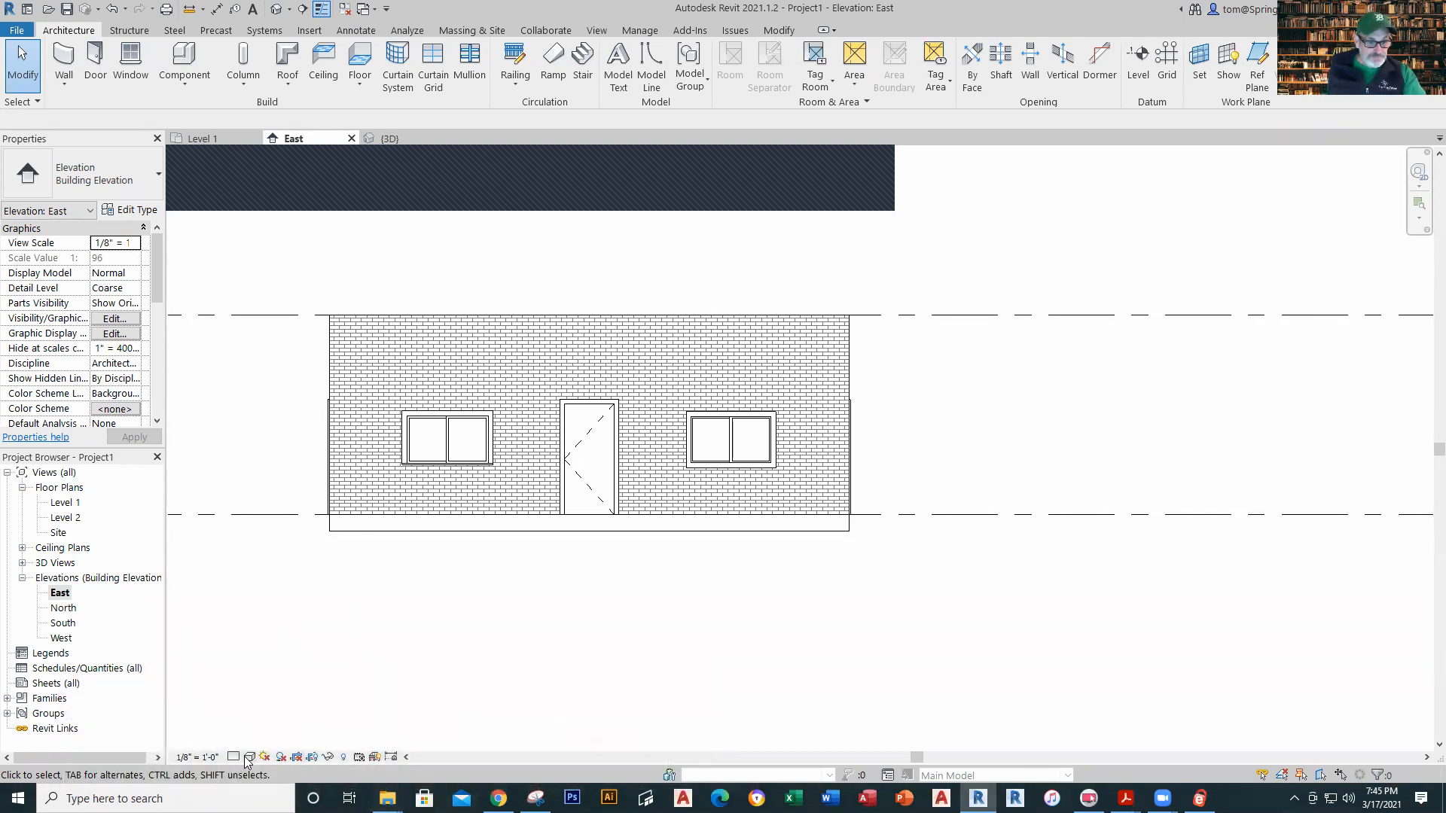
left_click(249, 757)
left_click(285, 706)
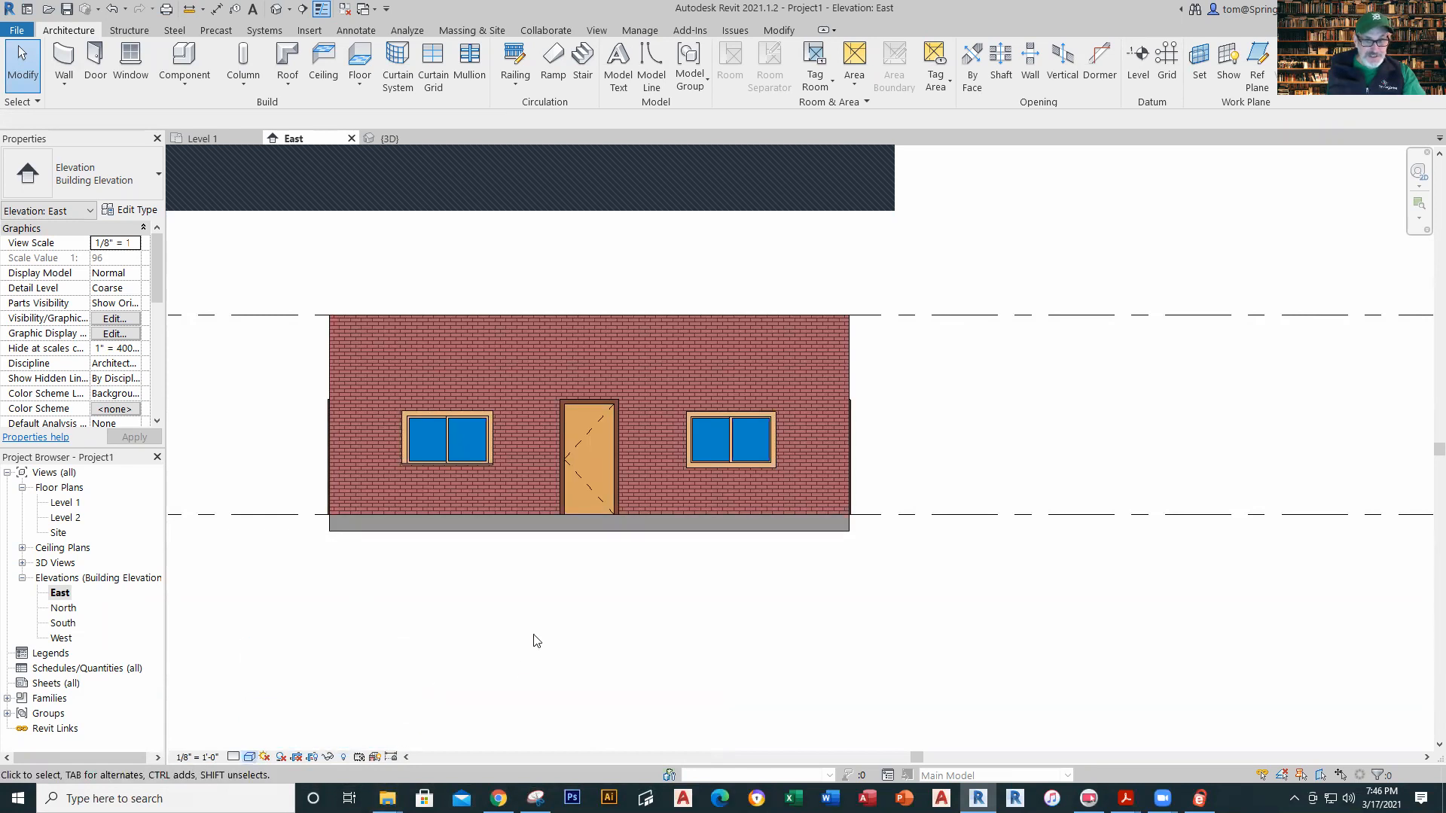
left_click(372, 141)
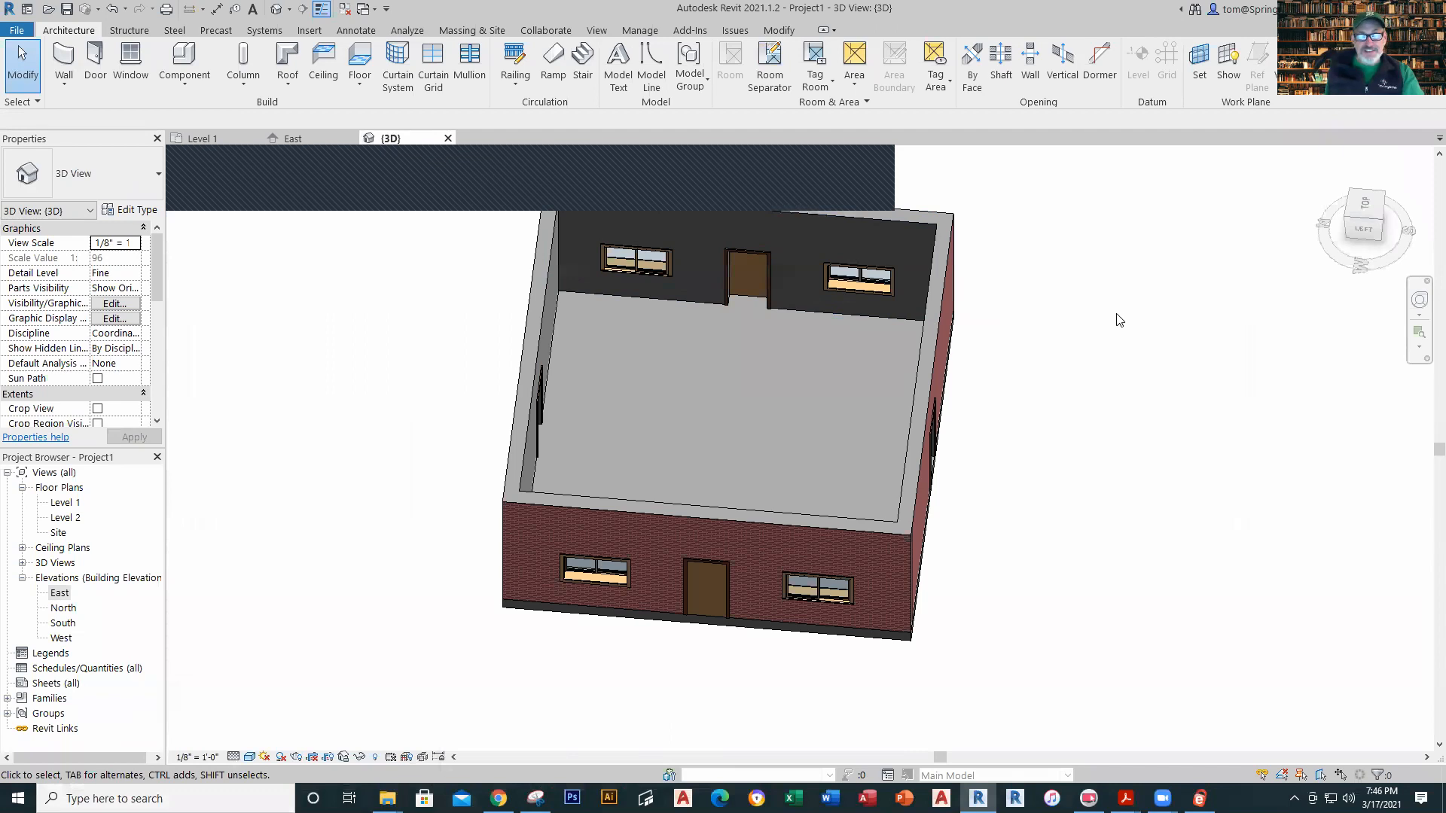
left_click(202, 138)
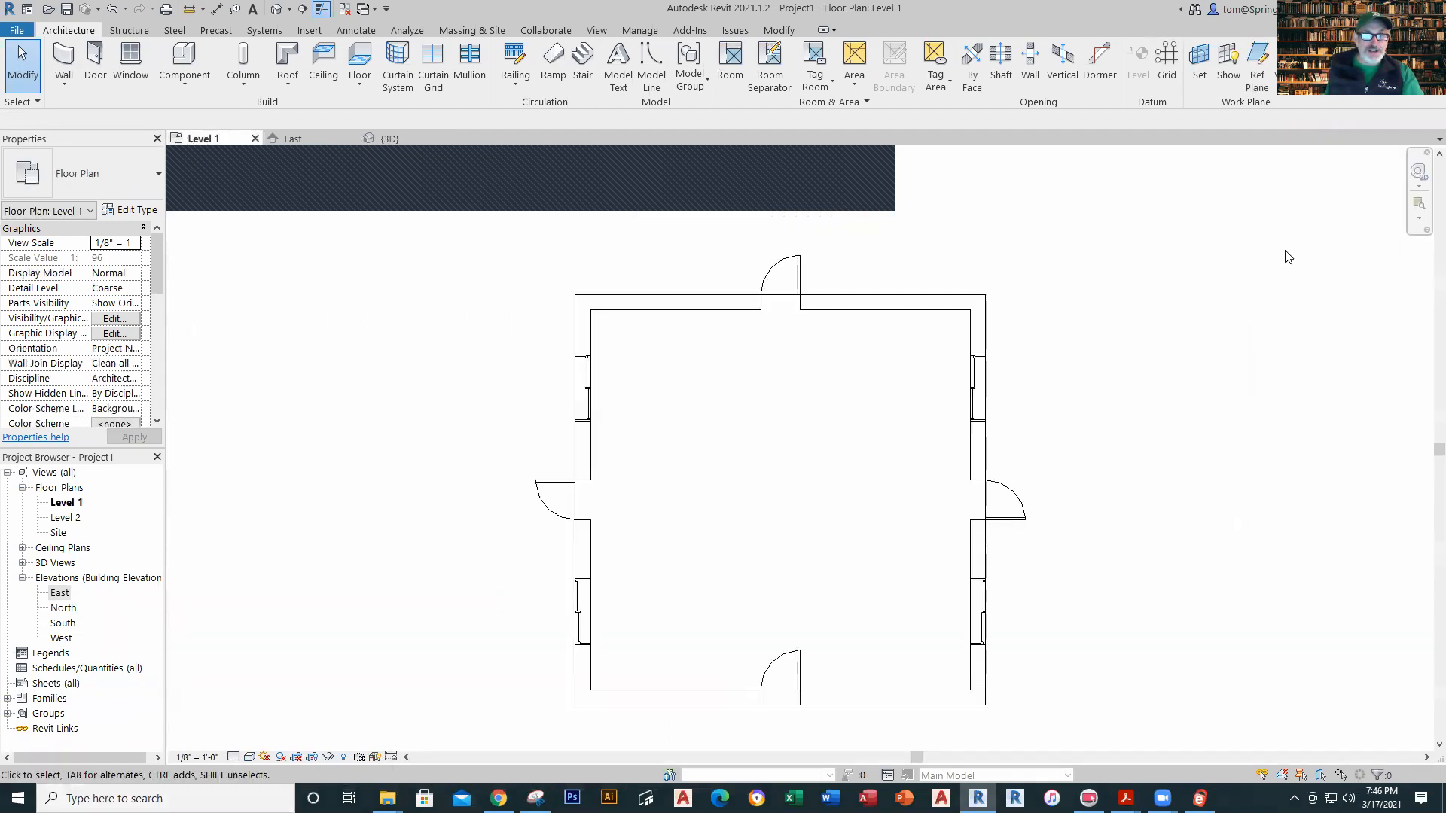
Step: Start a roof by footprint from the Level 1 plan, move it to Level 2, and set its overhang to 1' 0"
middle_click_drag(432, 464, 377, 438)
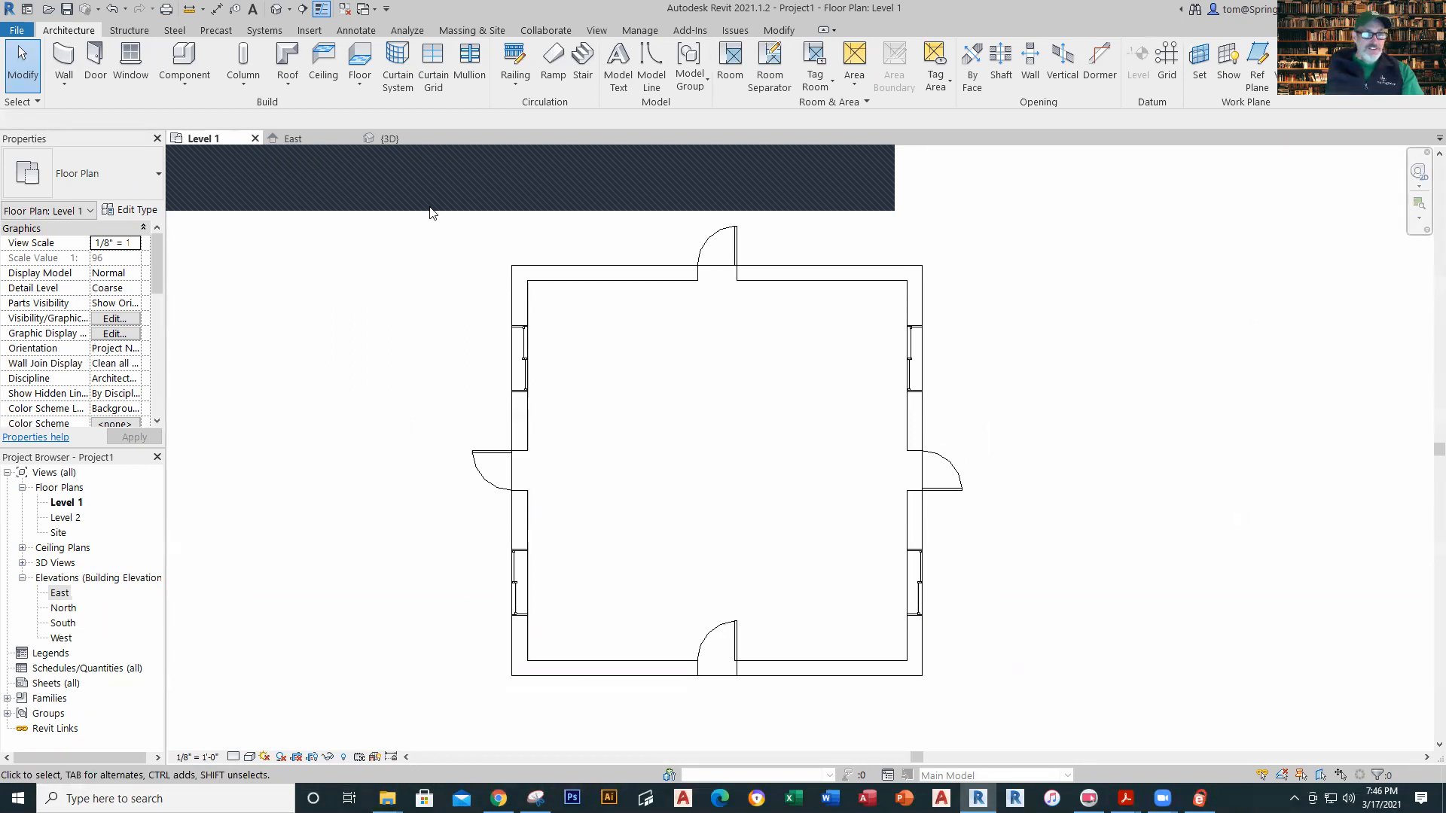
left_click(288, 80)
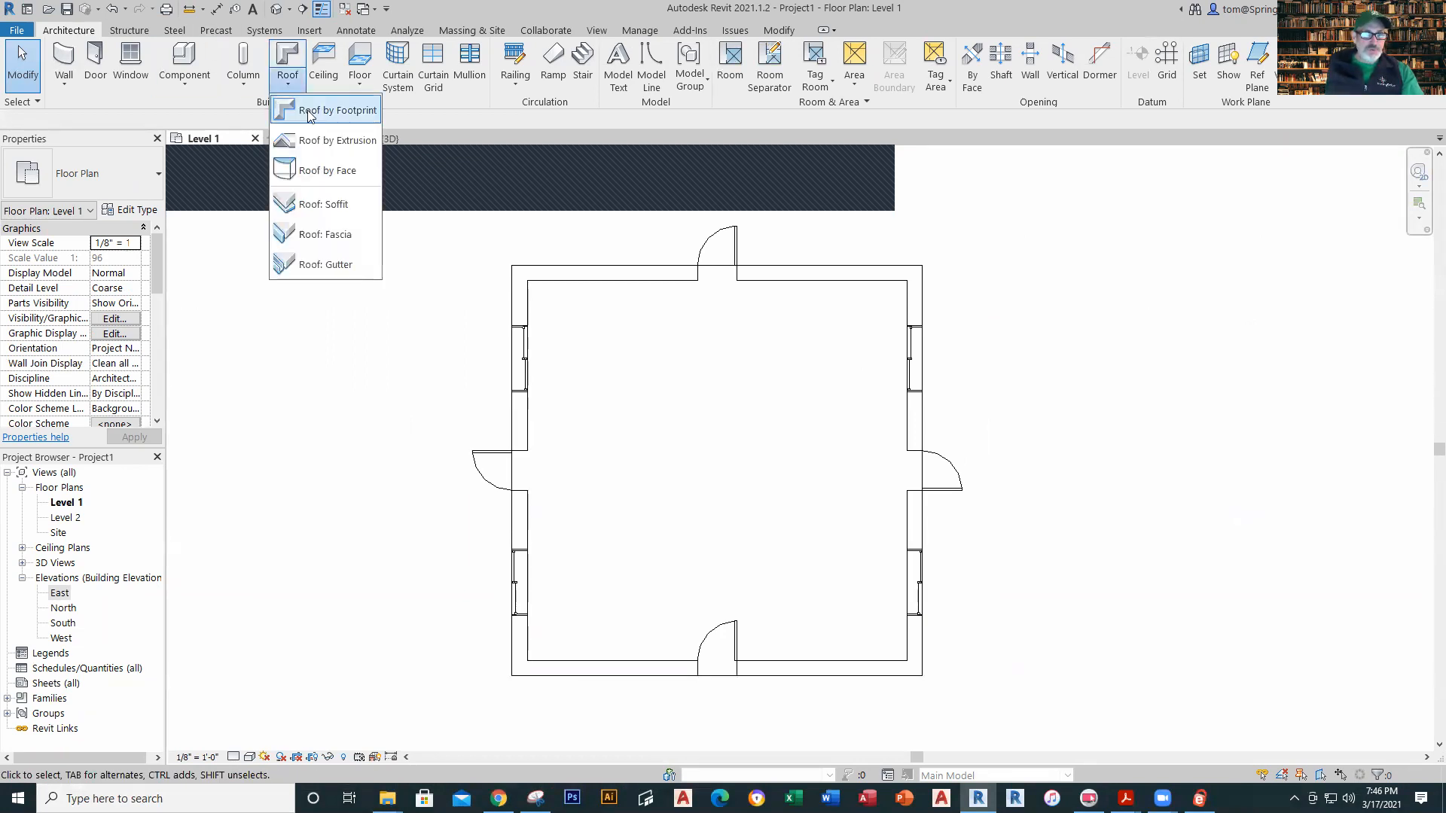
left_click(312, 111)
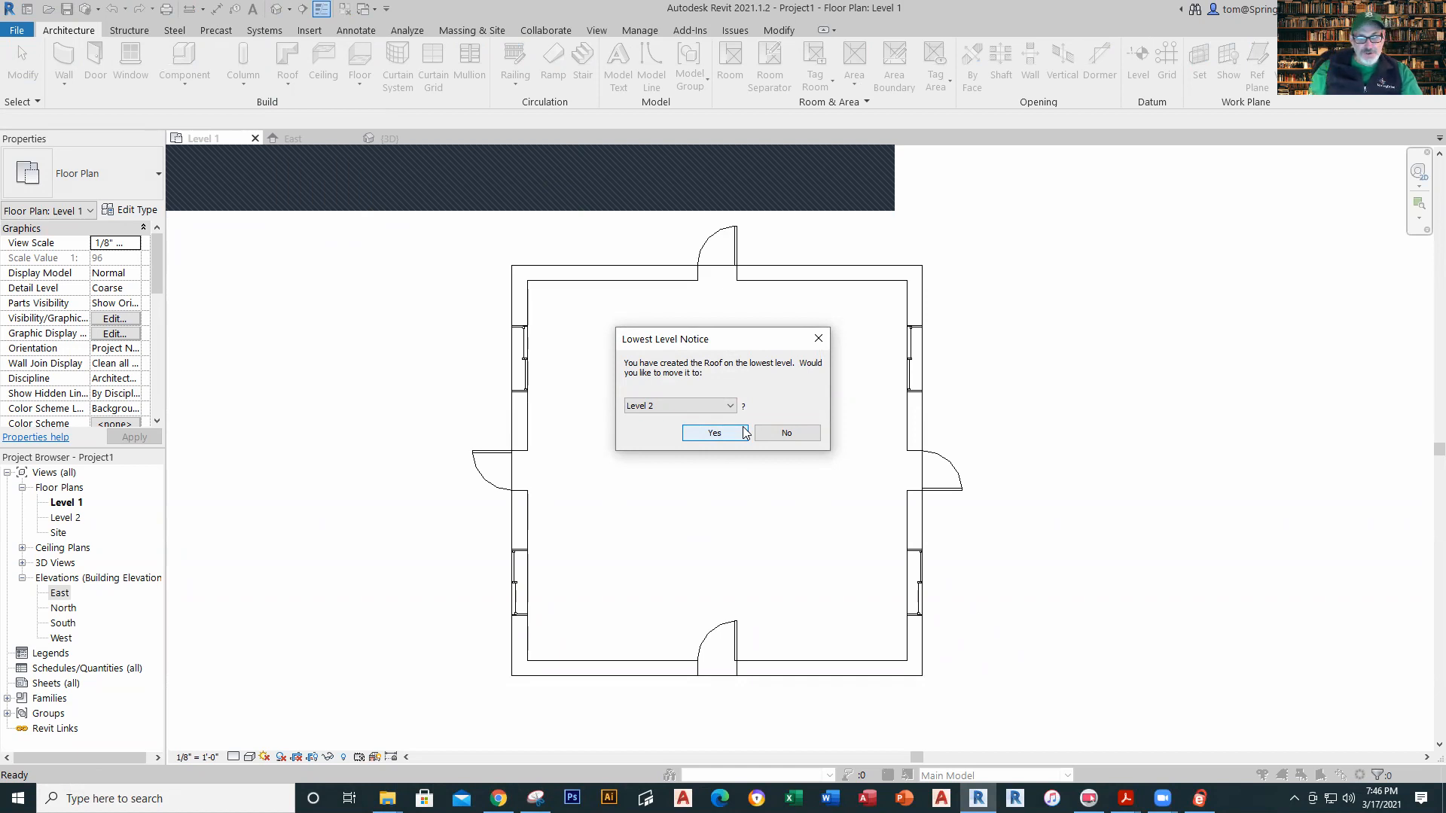
left_click(714, 433)
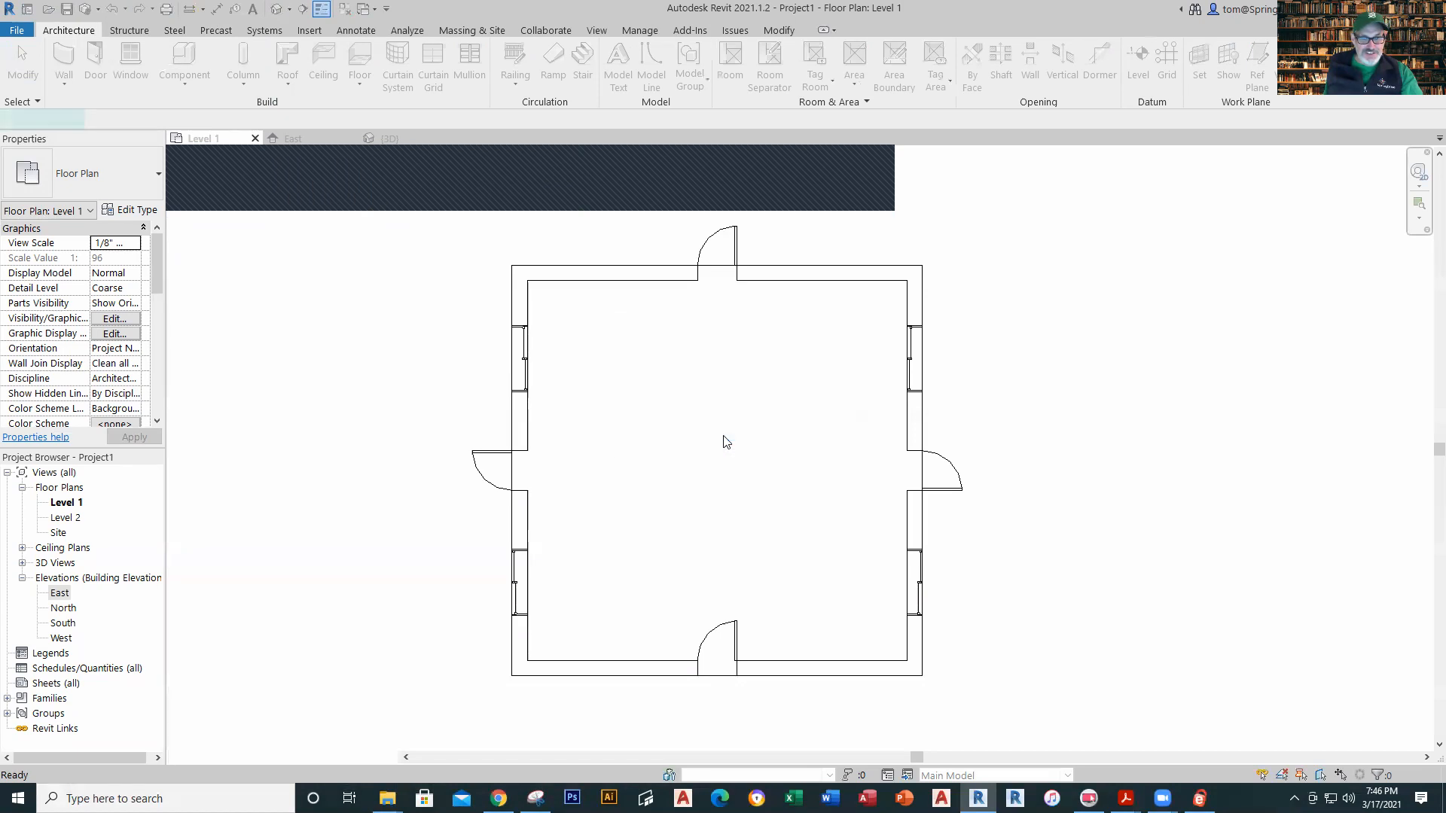
left_click(200, 121)
key("BackSpace")
key("BackSpace")
key("BackSpace")
key("BackSpace")
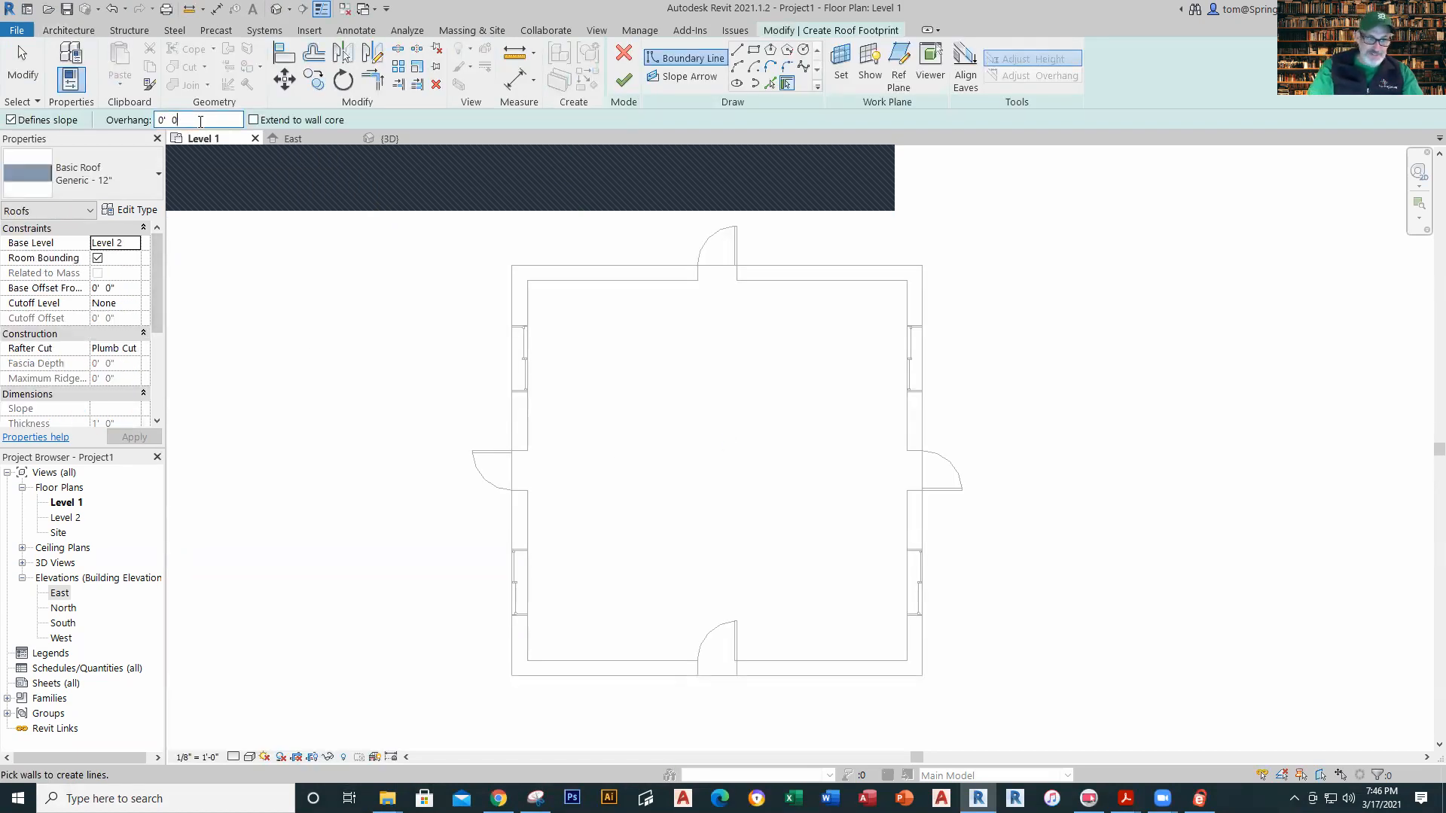
key("BackSpace")
key("BackSpace")
type("1")
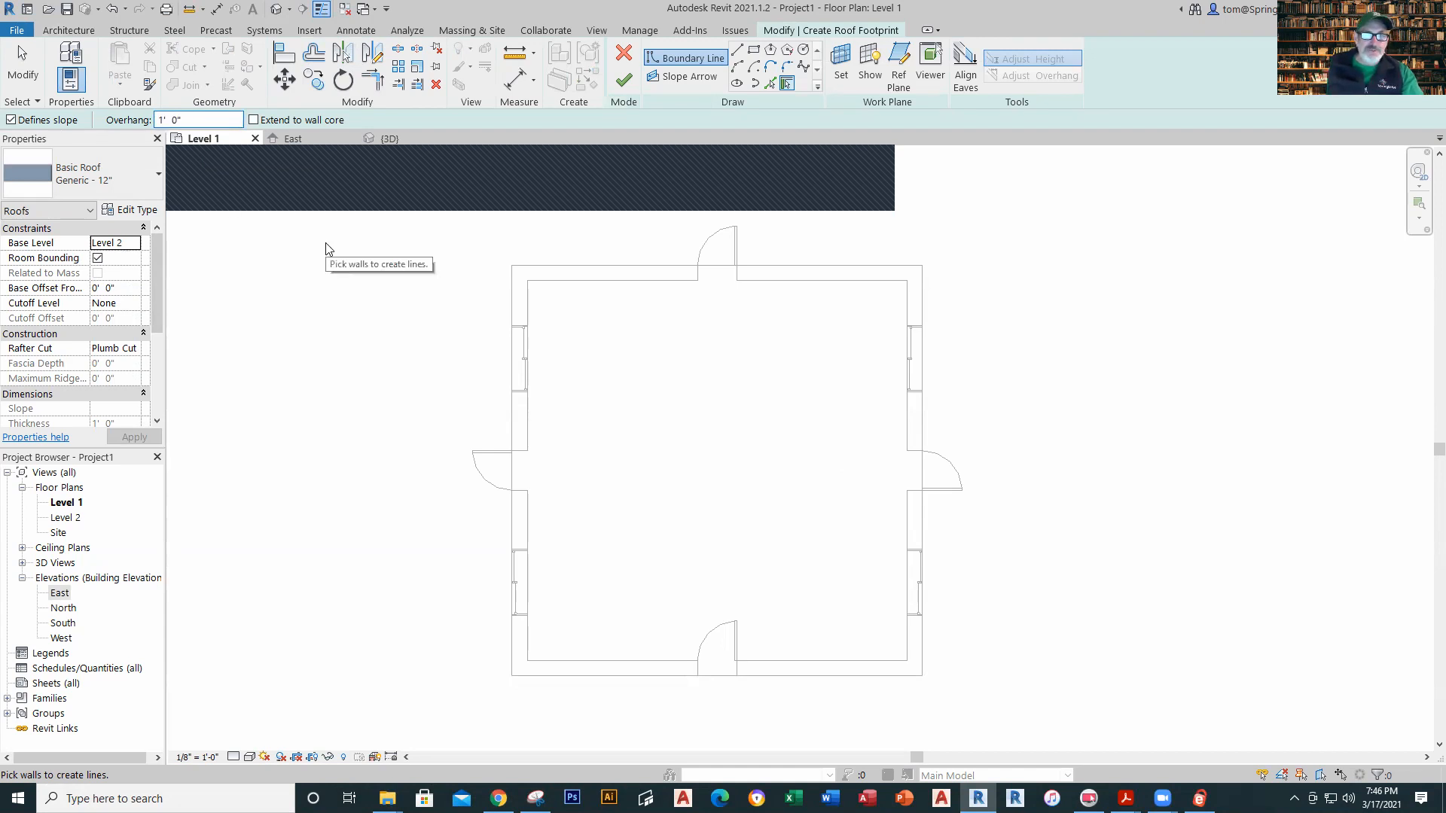
Step: Create the roof boundary from all four exterior walls, finish the roof, and examine it around the building in the 3D view
left_click(590, 273)
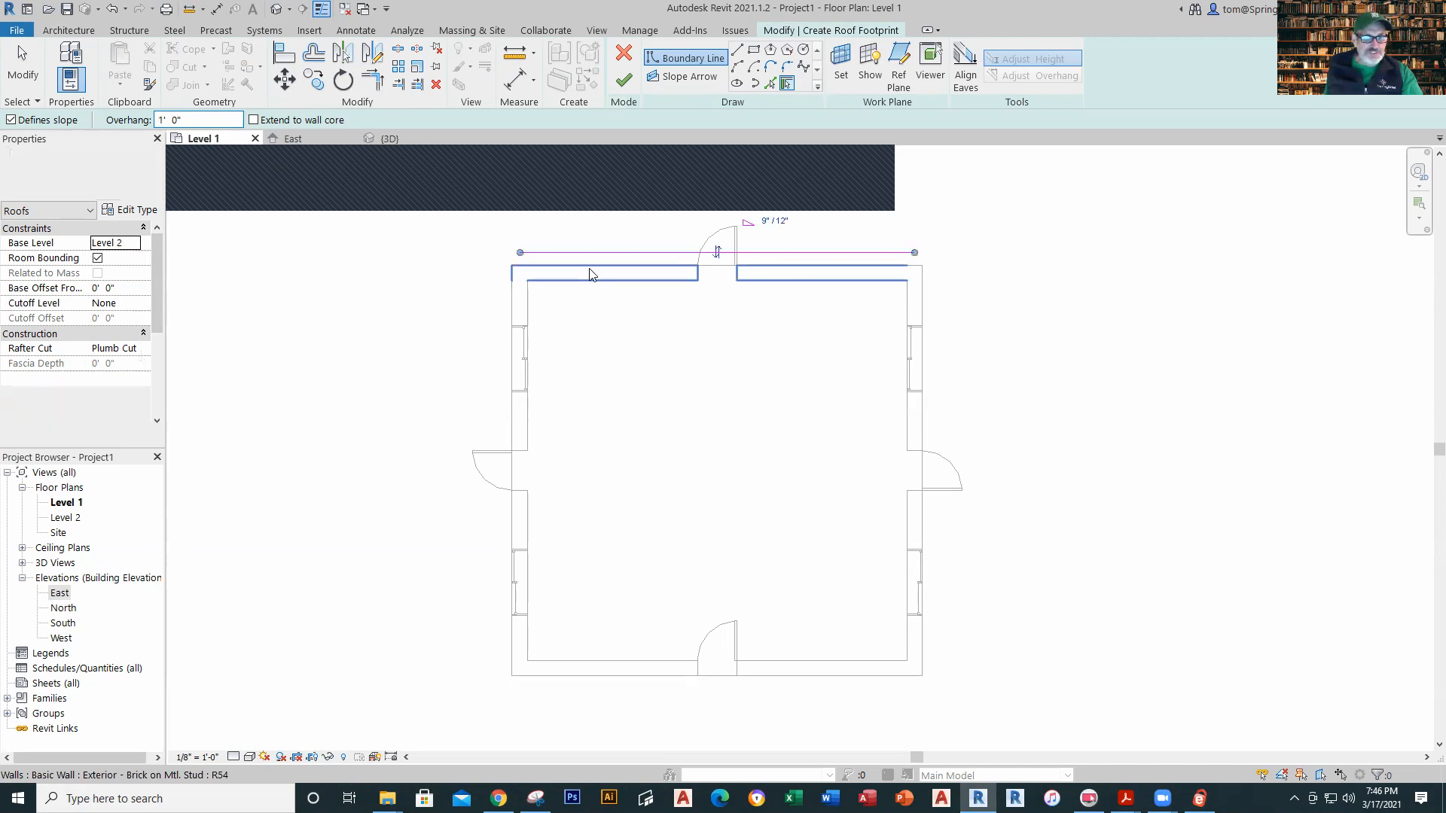
left_click(926, 305)
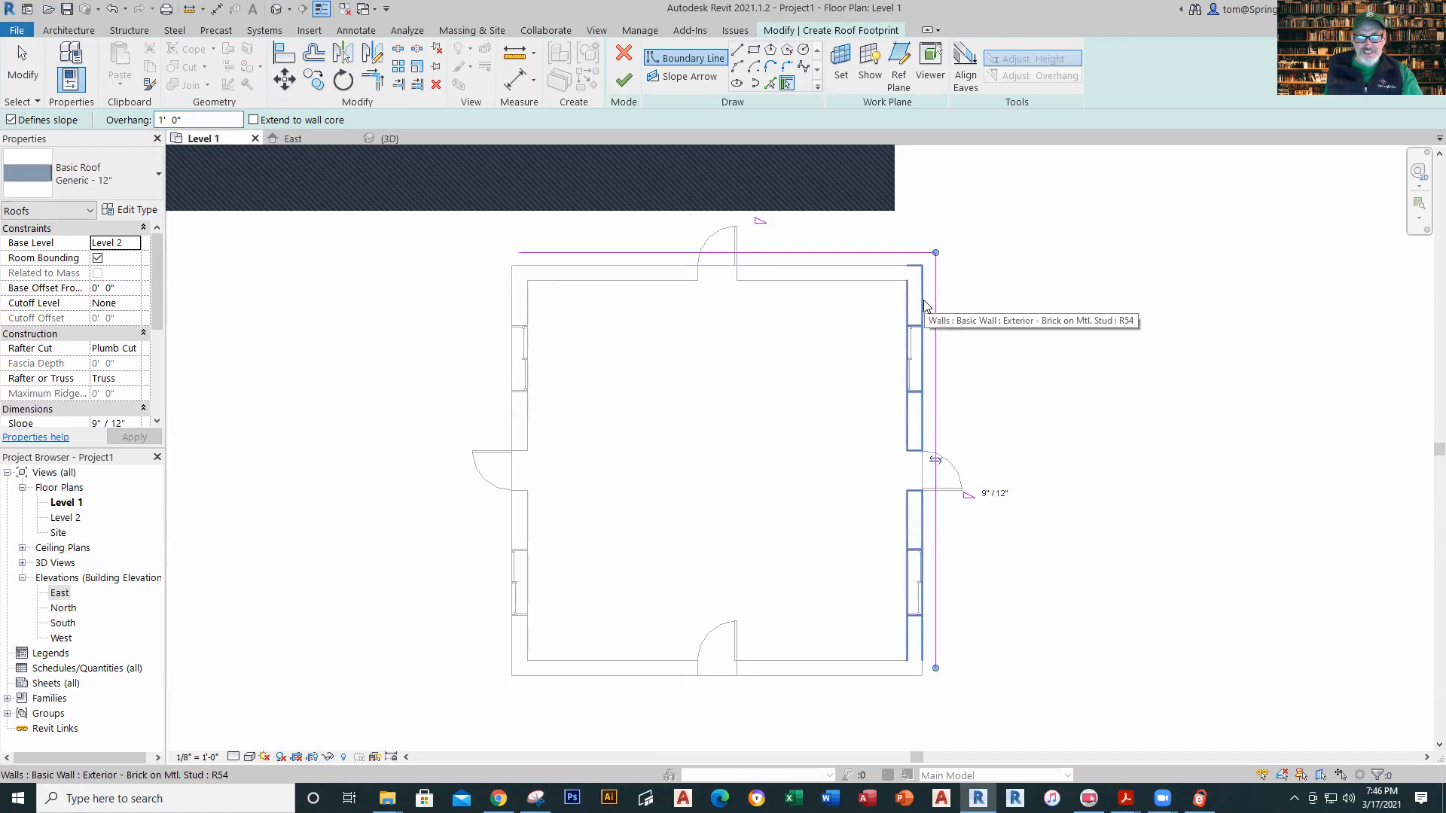
left_click(886, 682)
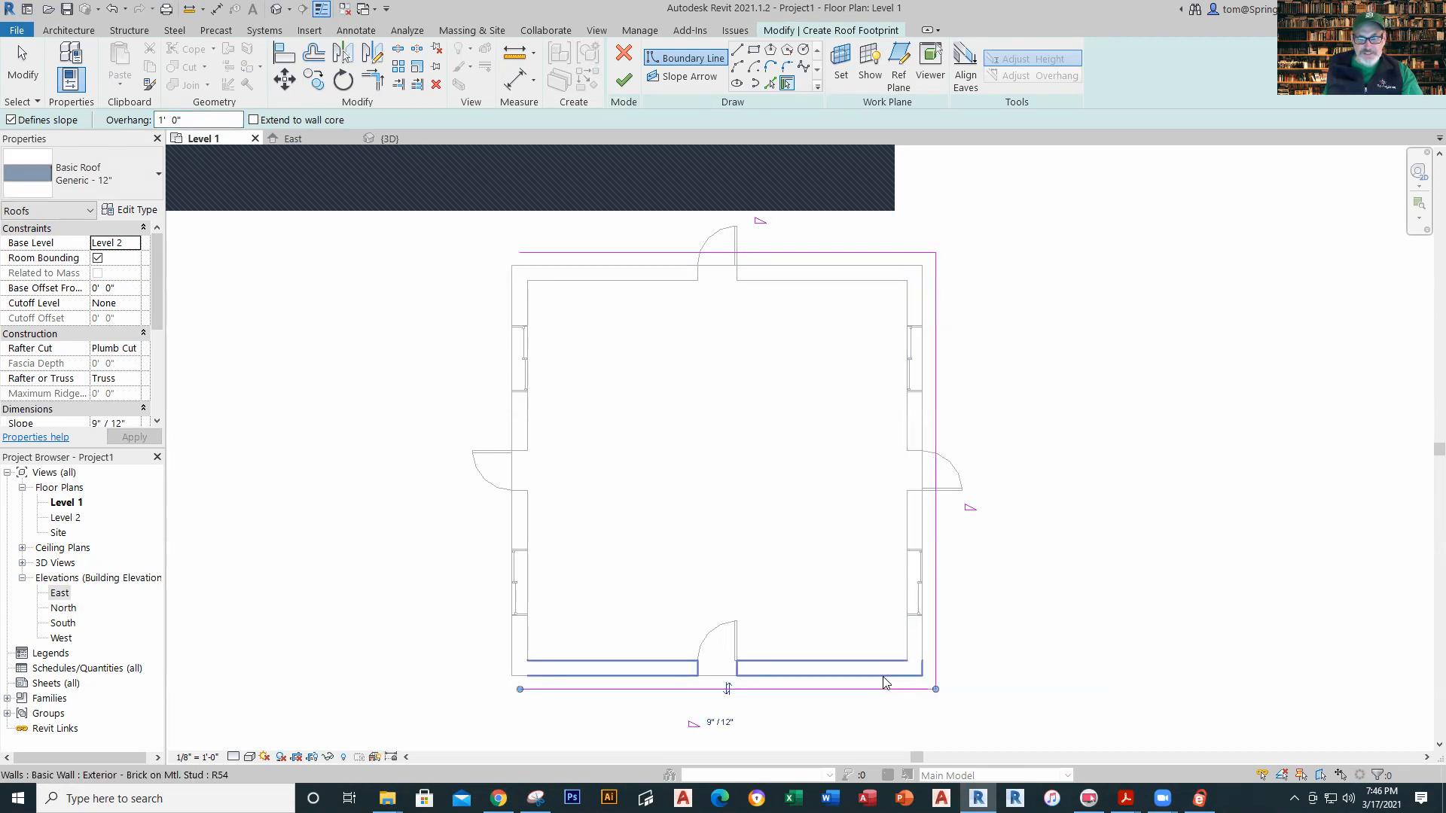
left_click(516, 654)
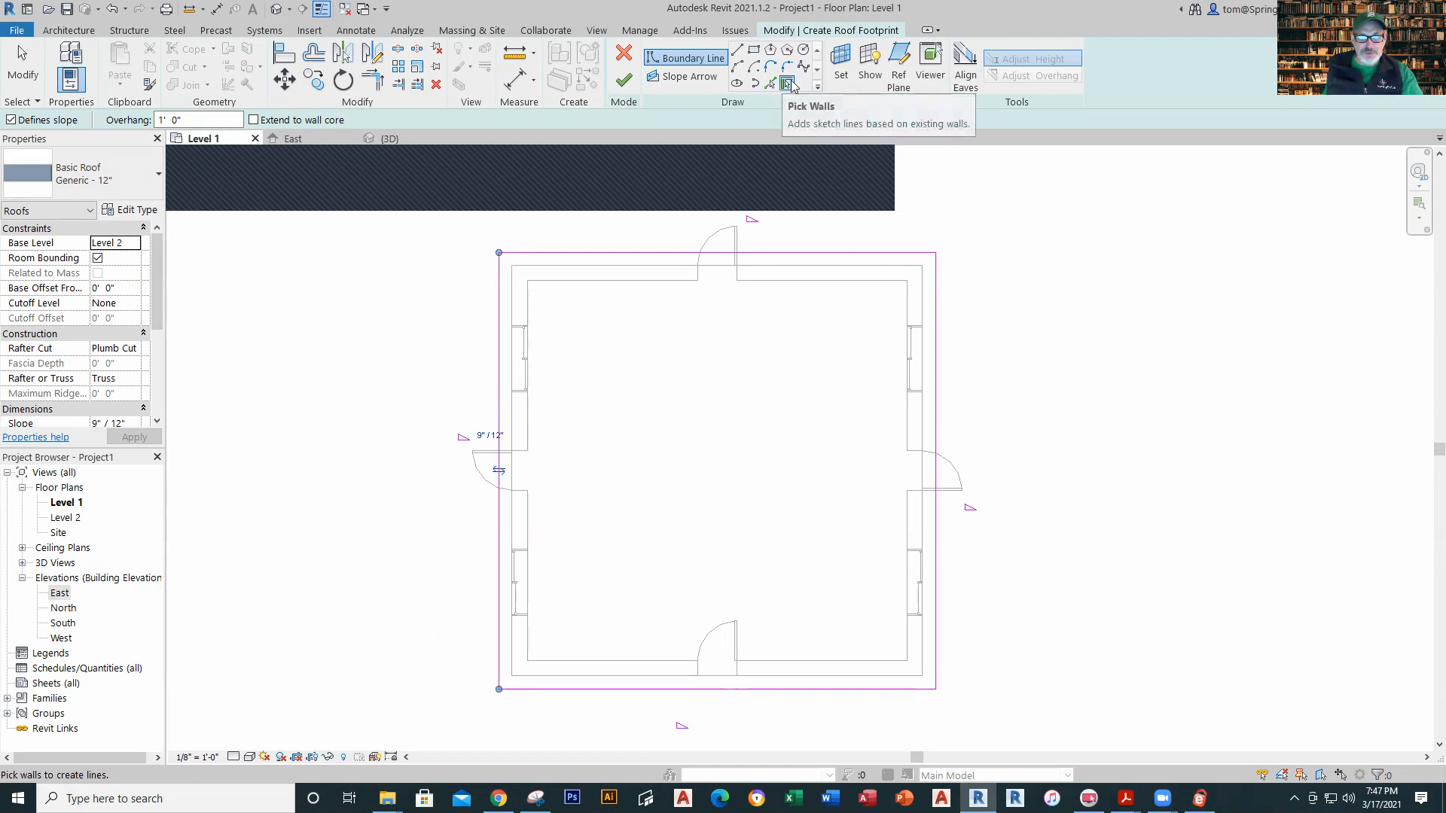
left_click(623, 80)
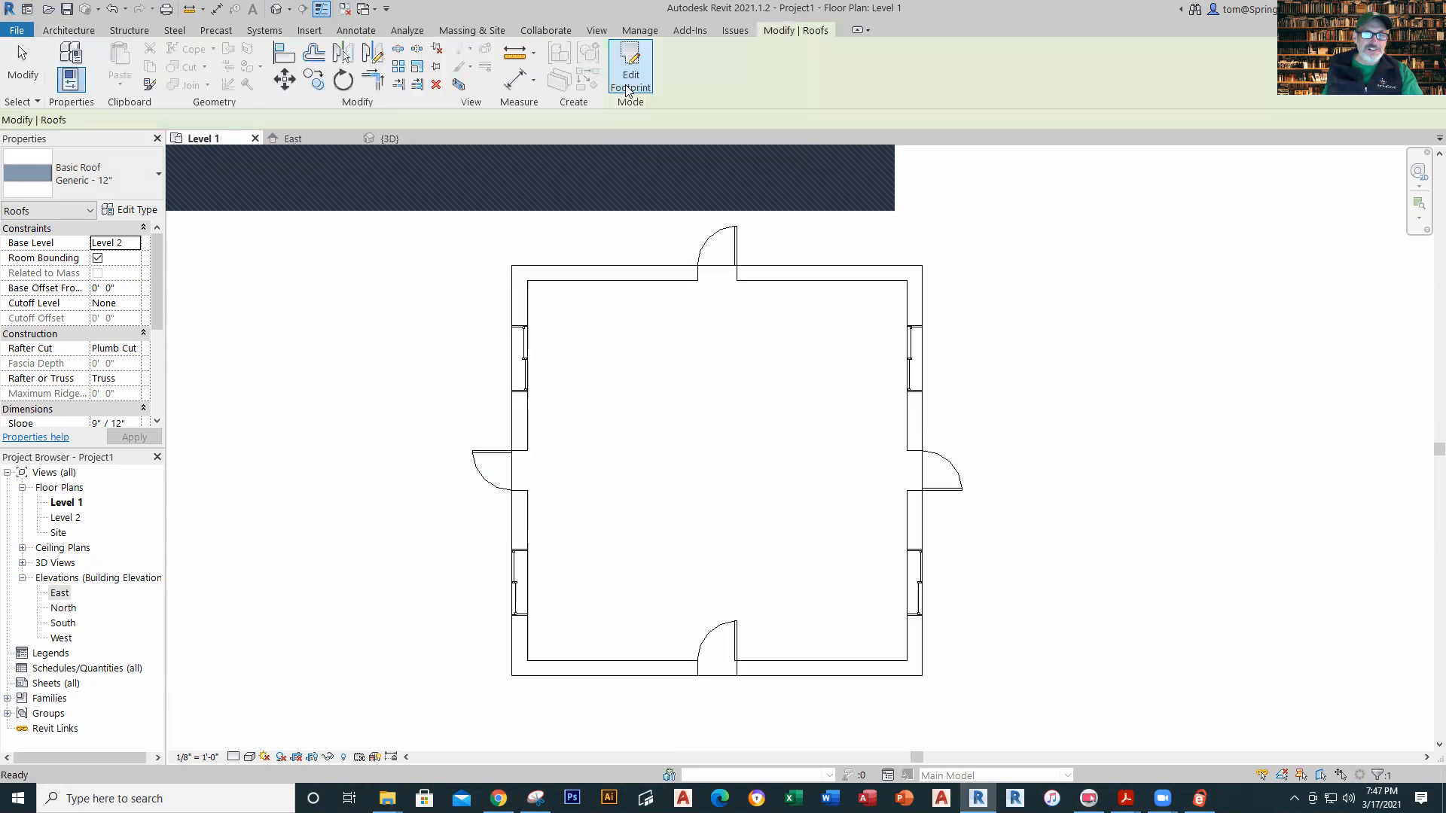
left_click(386, 139)
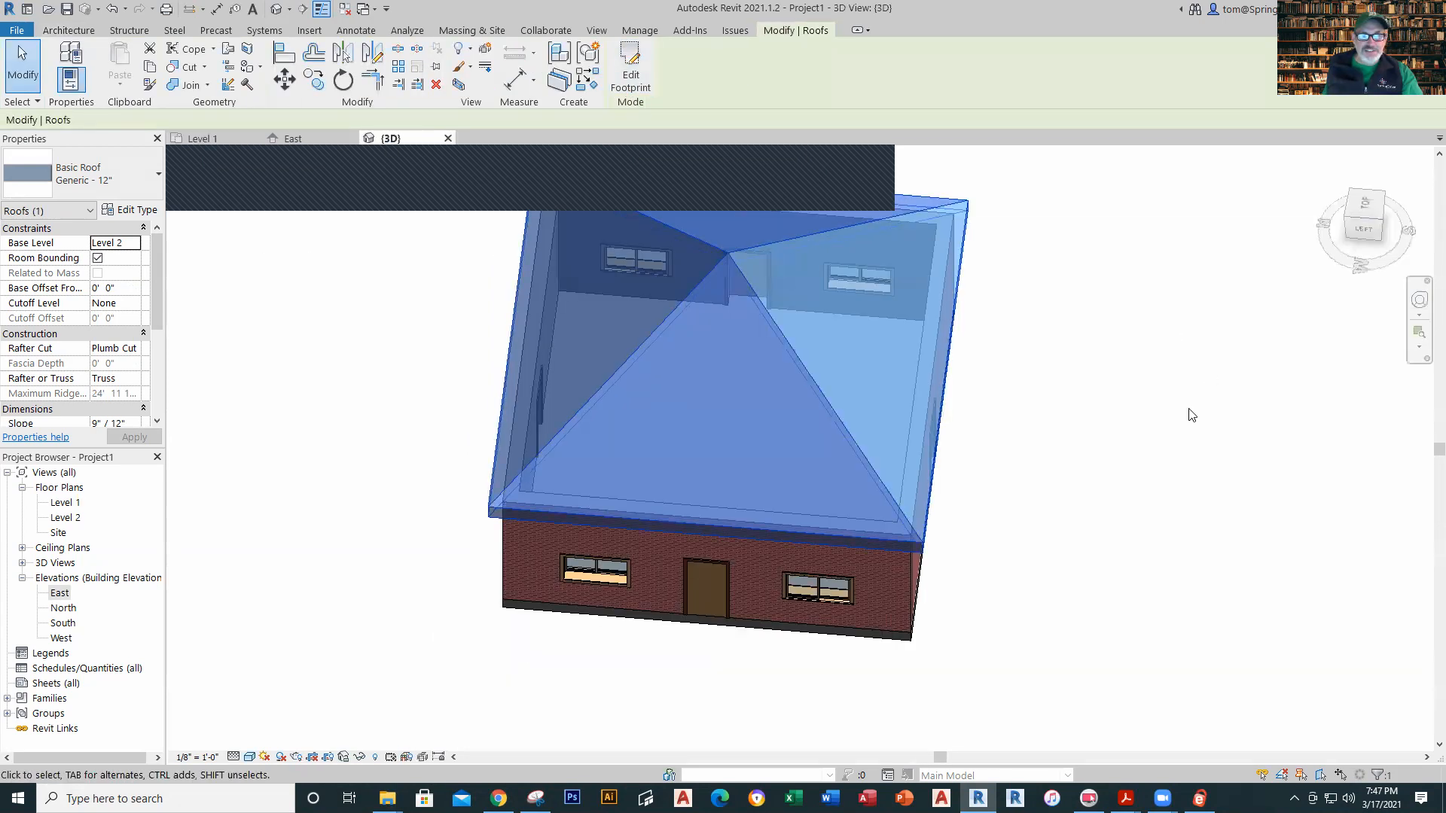
left_click(1190, 416)
scroll(1143, 471, "down", 3)
middle_click_drag(1144, 465, 1013, 343, "shift")
middle_click_drag(1171, 384, 757, 337)
scroll(756, 337, "up", 4)
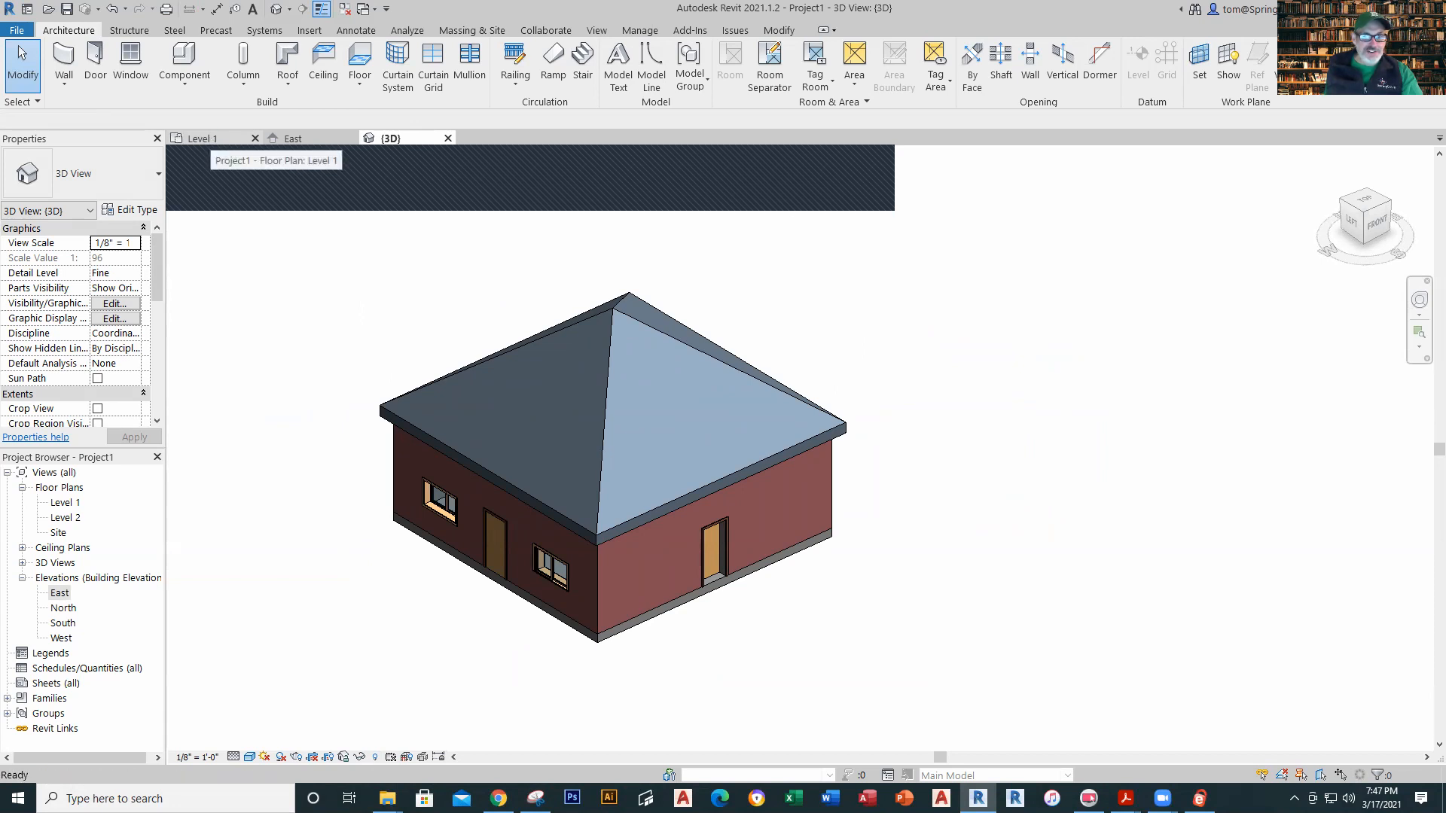
Step: In the Level 2 plan, edit the roof footprint to remove slope from the north and south edges, and check the roof in 3D
left_click(201, 138)
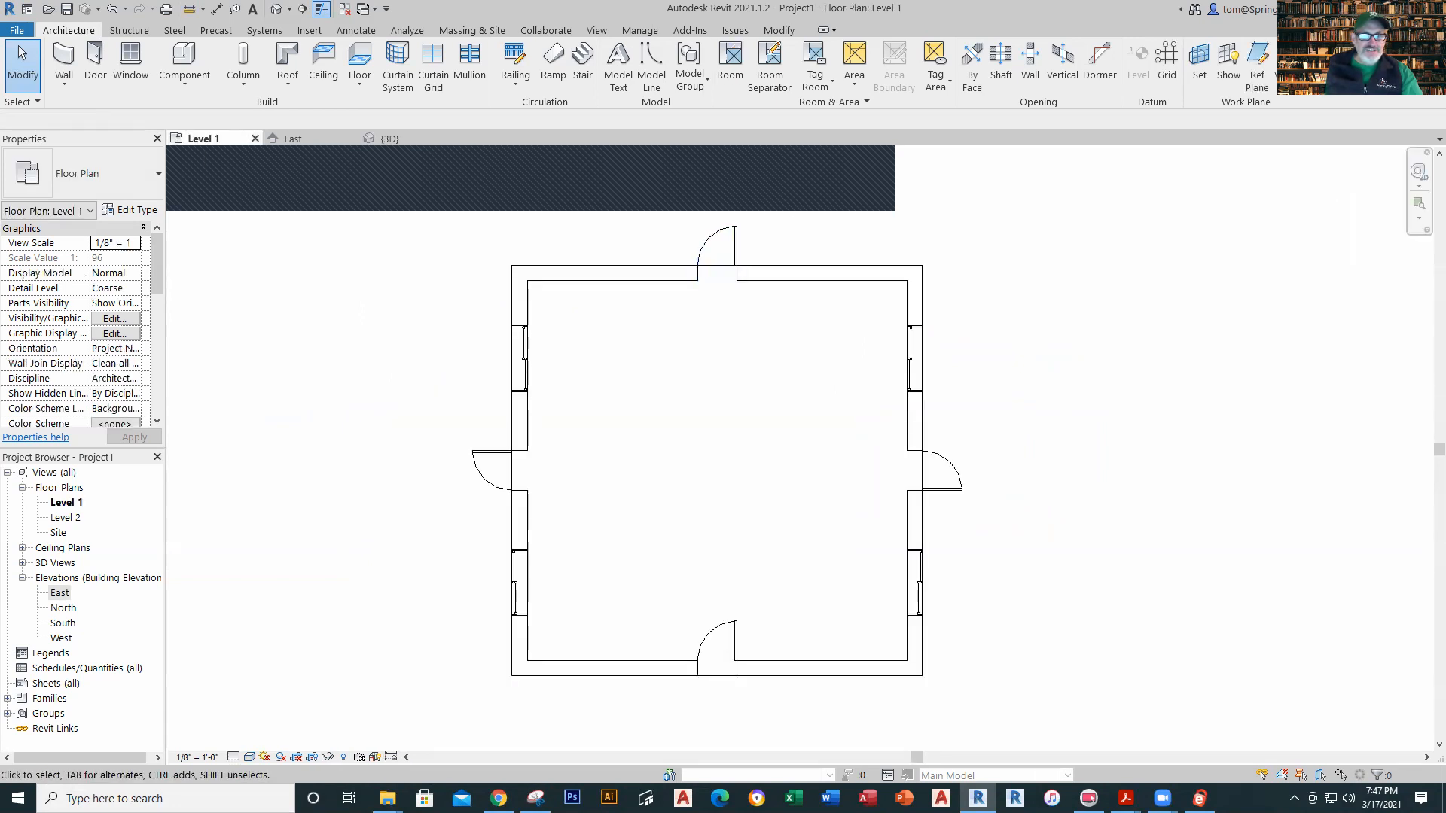
double_click(75, 520)
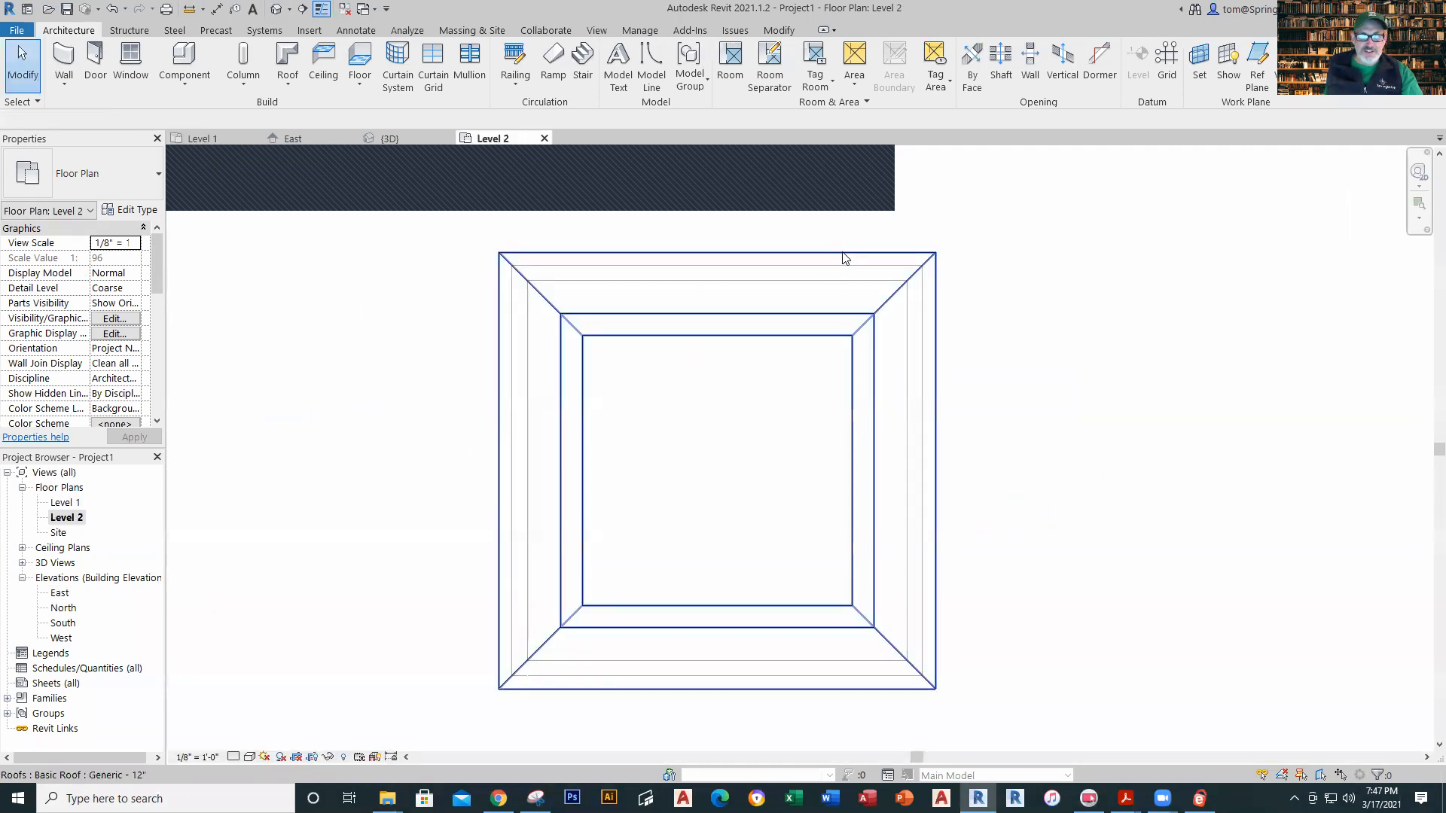
left_click(798, 259)
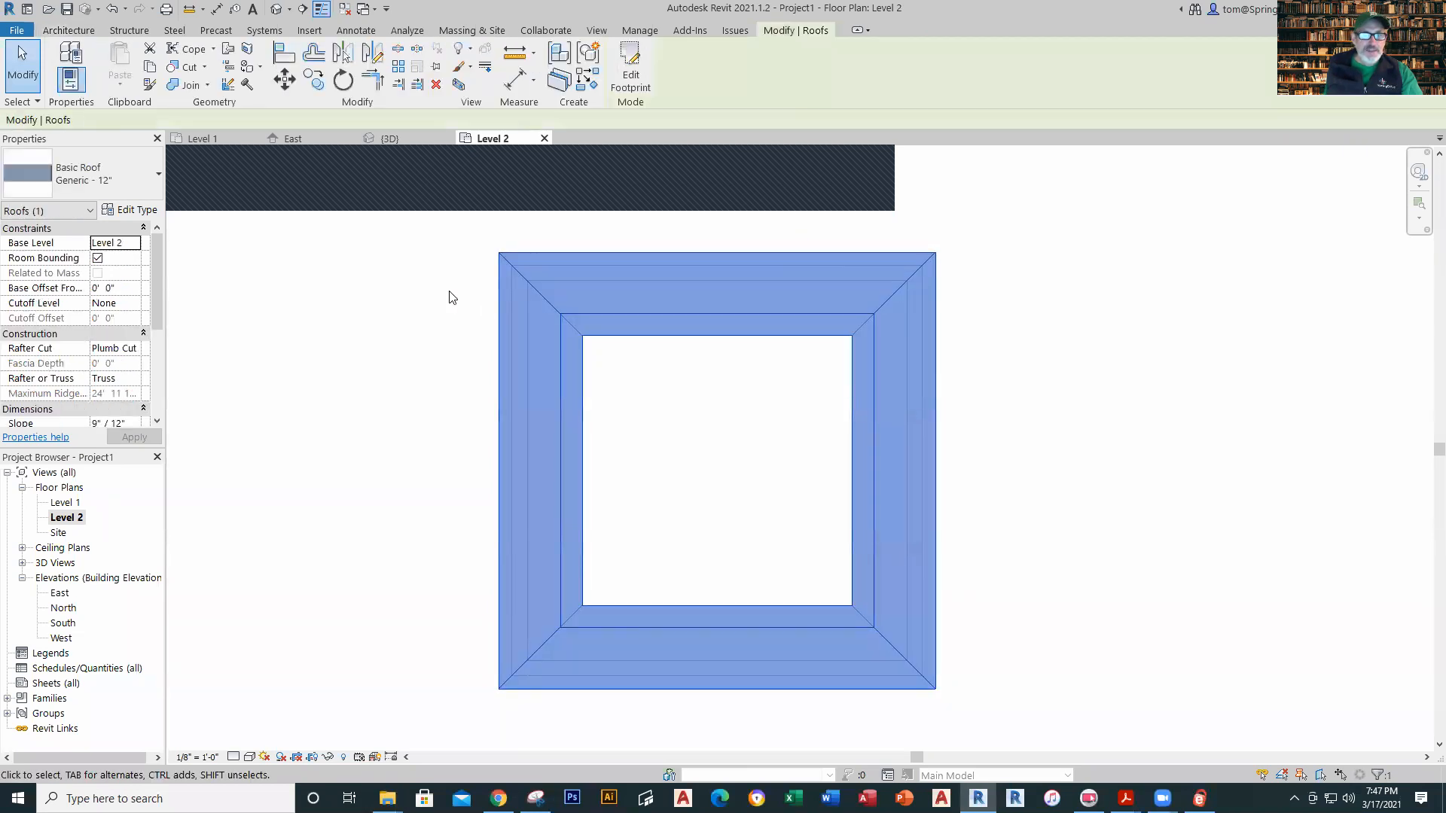
left_click(631, 71)
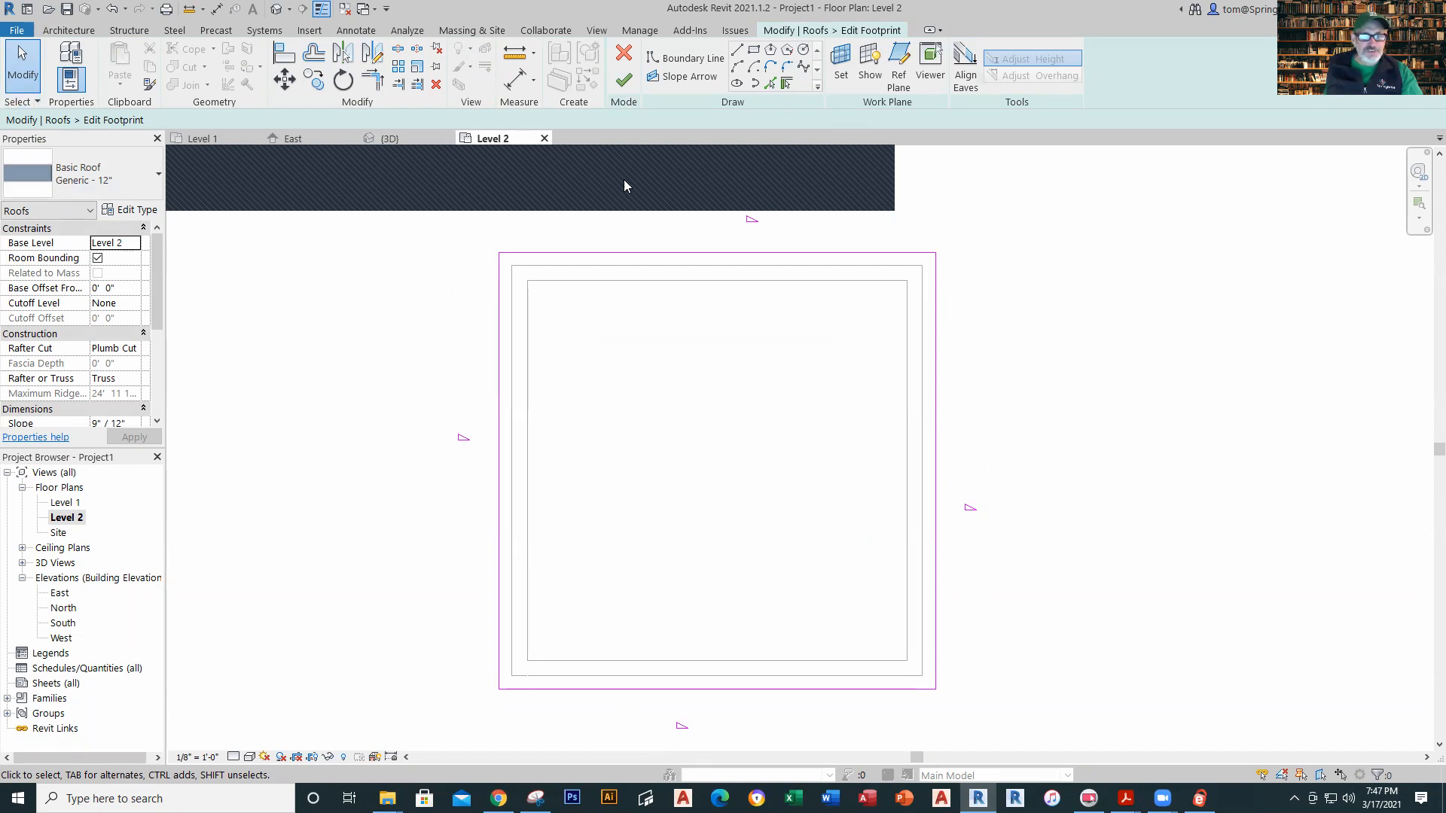
left_click(737, 252)
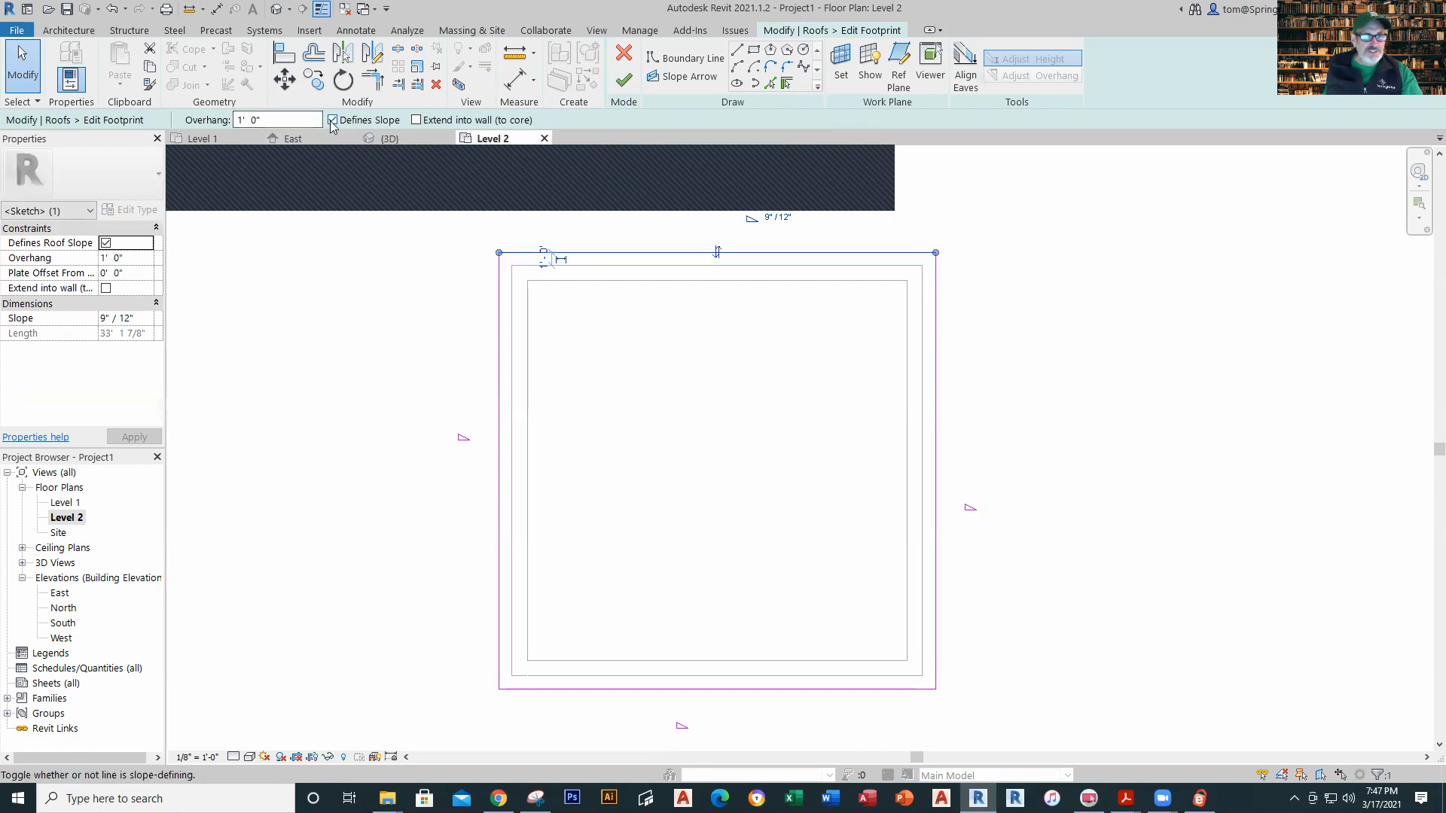
left_click(308, 255)
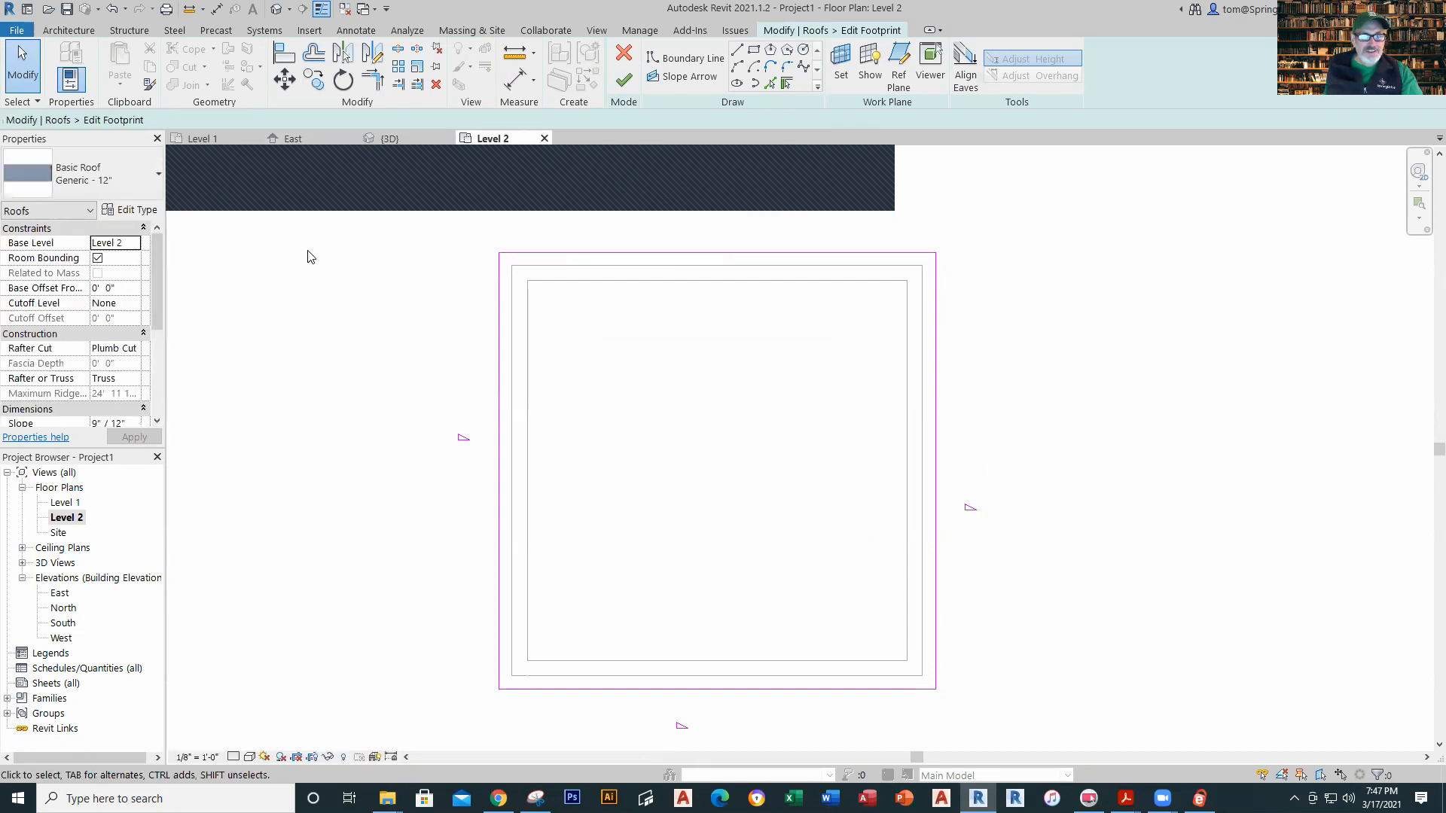
left_click(765, 688)
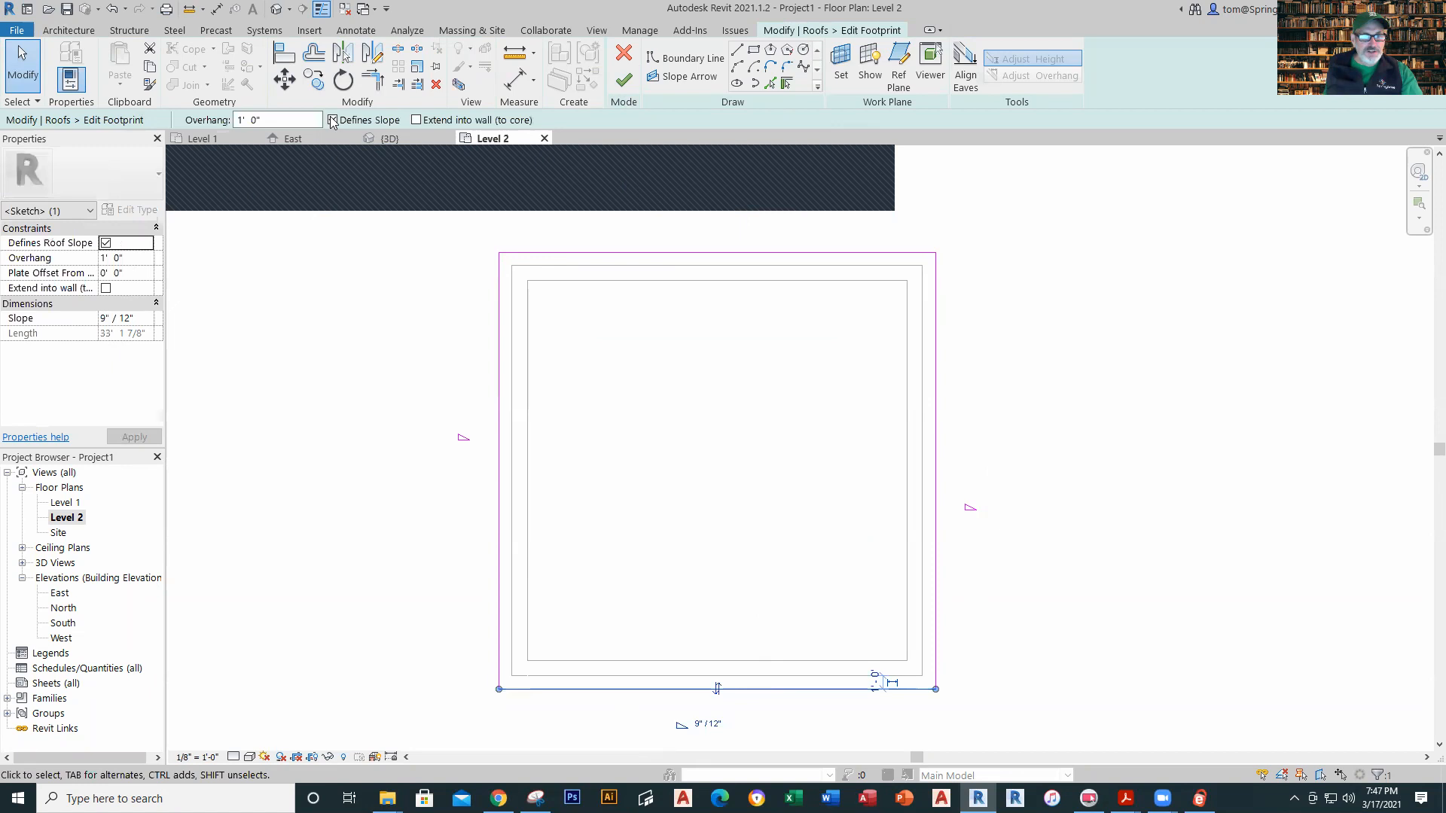
left_click(347, 367)
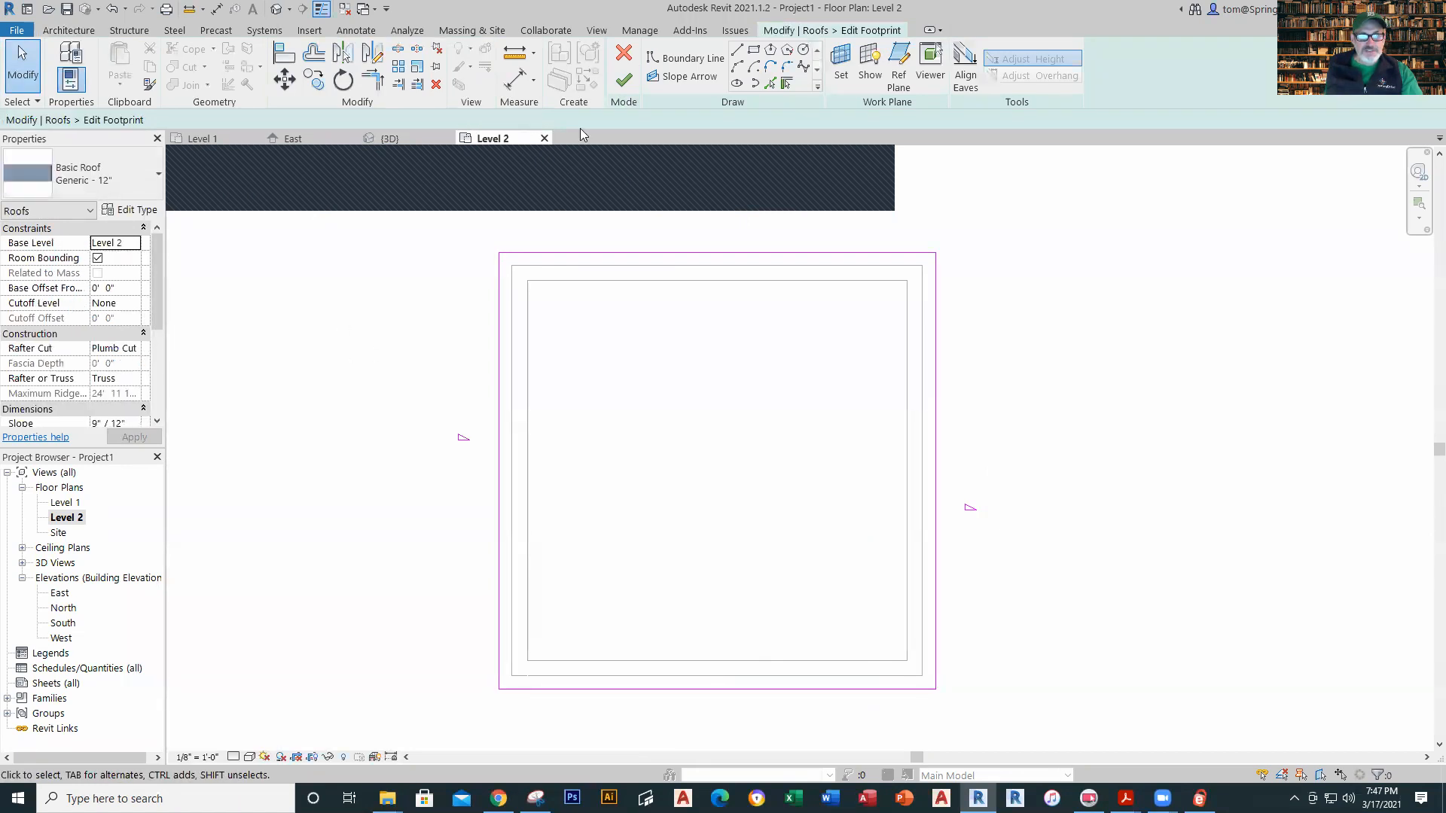
left_click(624, 80)
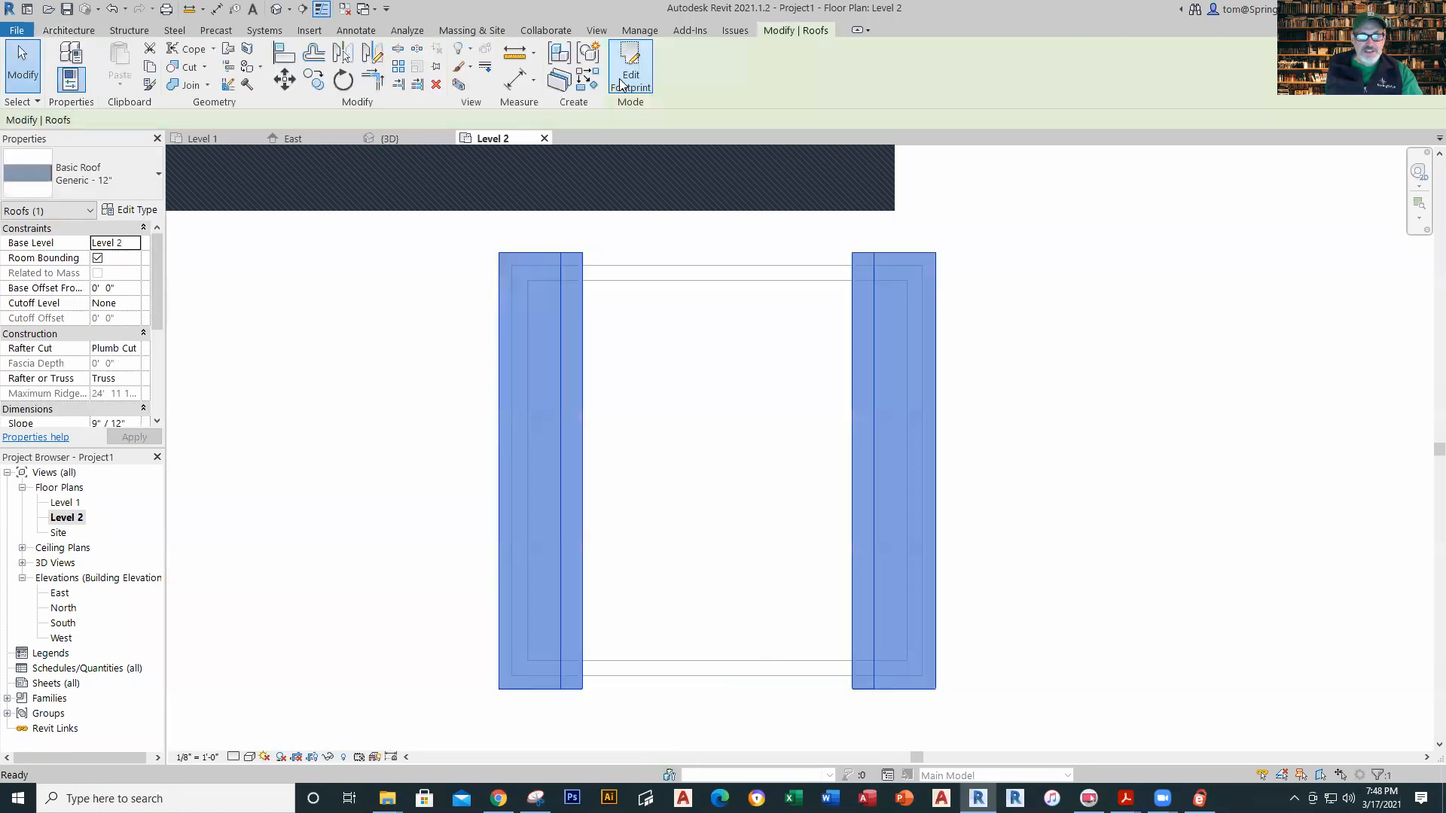
left_click(389, 139)
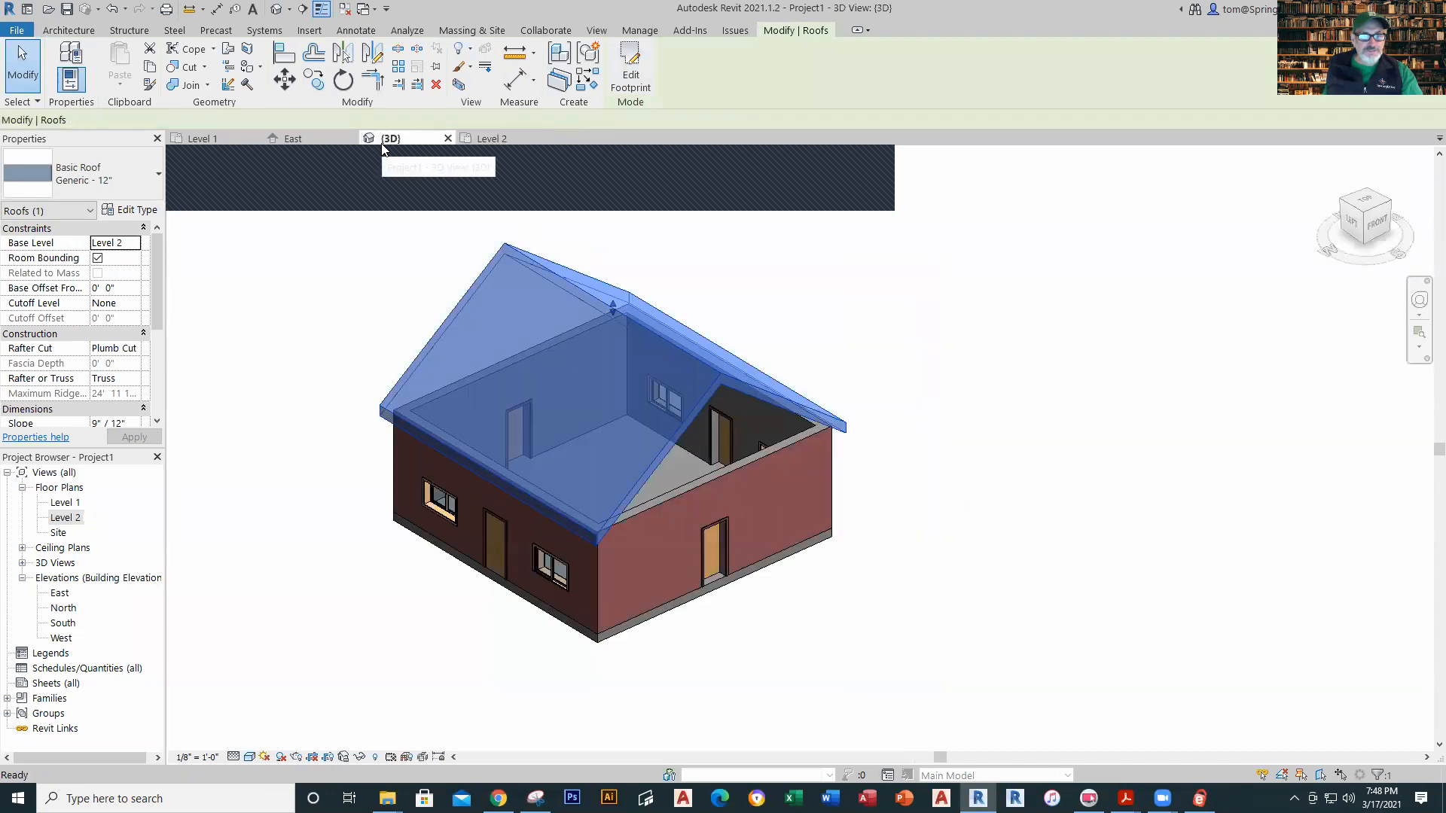
left_click(889, 334)
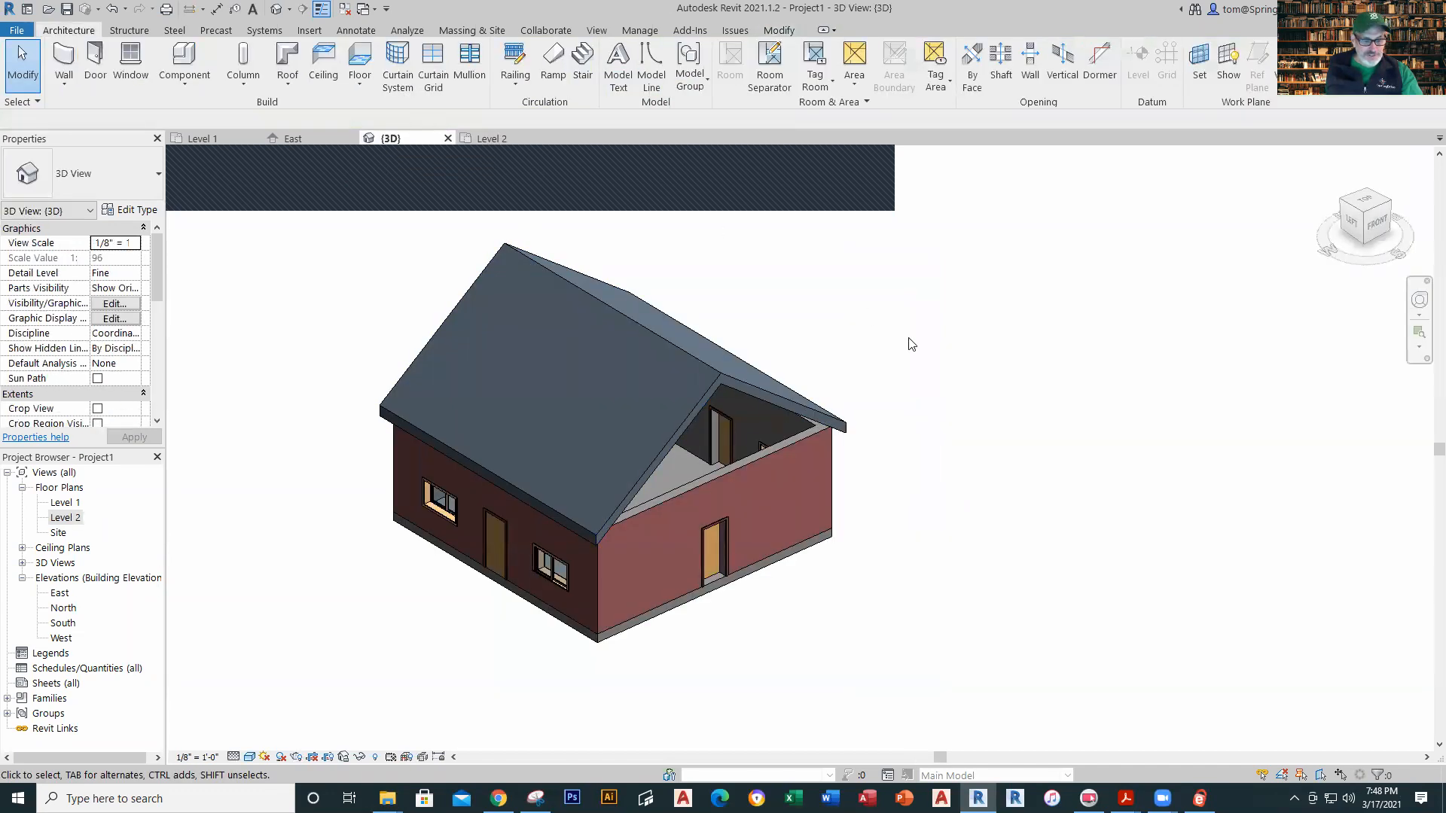
middle_click_drag(923, 349, 852, 262, "shift")
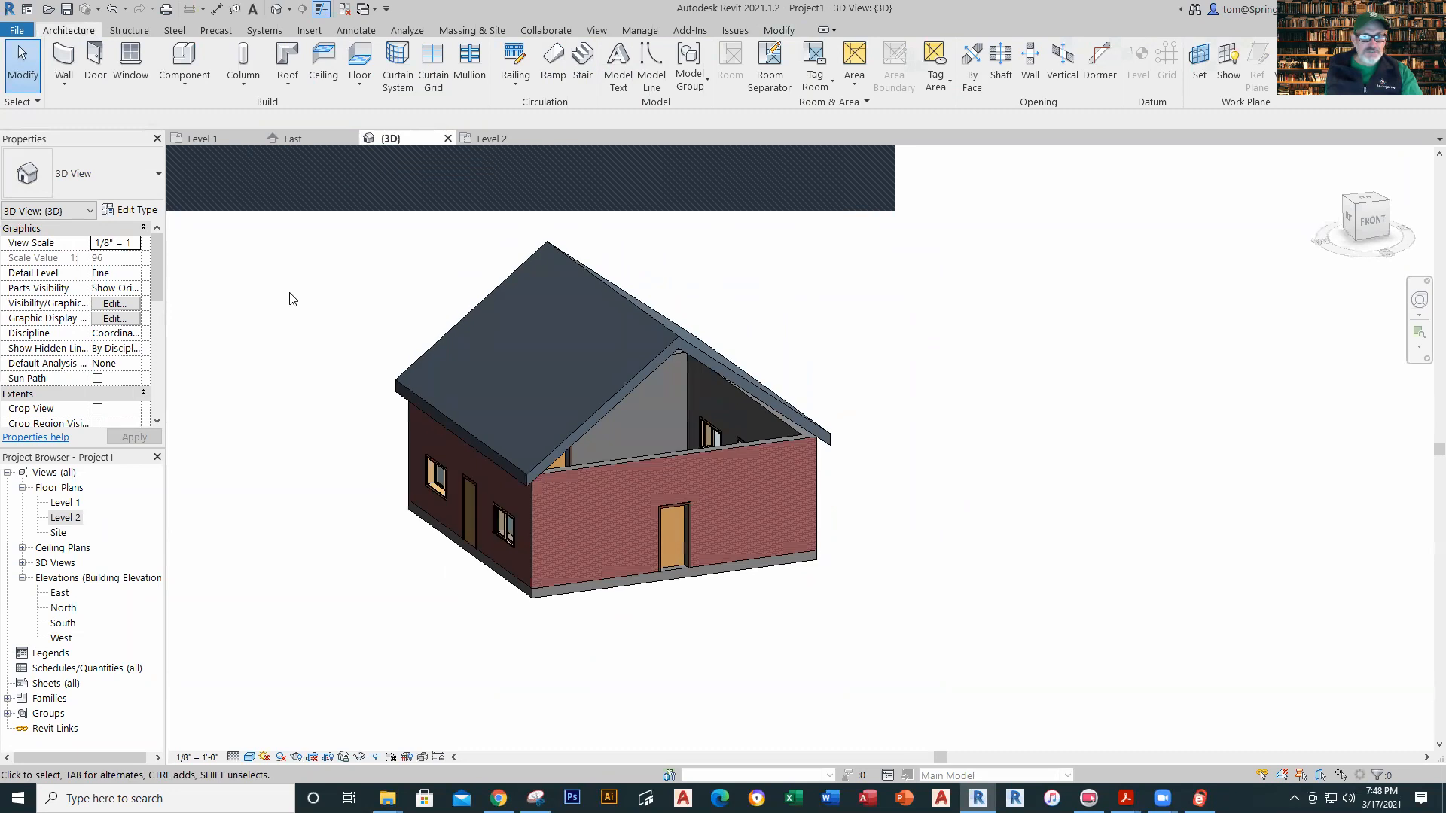
Step: In the Level 1 plan, undo the slope removal on the north and south roof edges, back into the footprint sketch
key("ctrl+Tab")
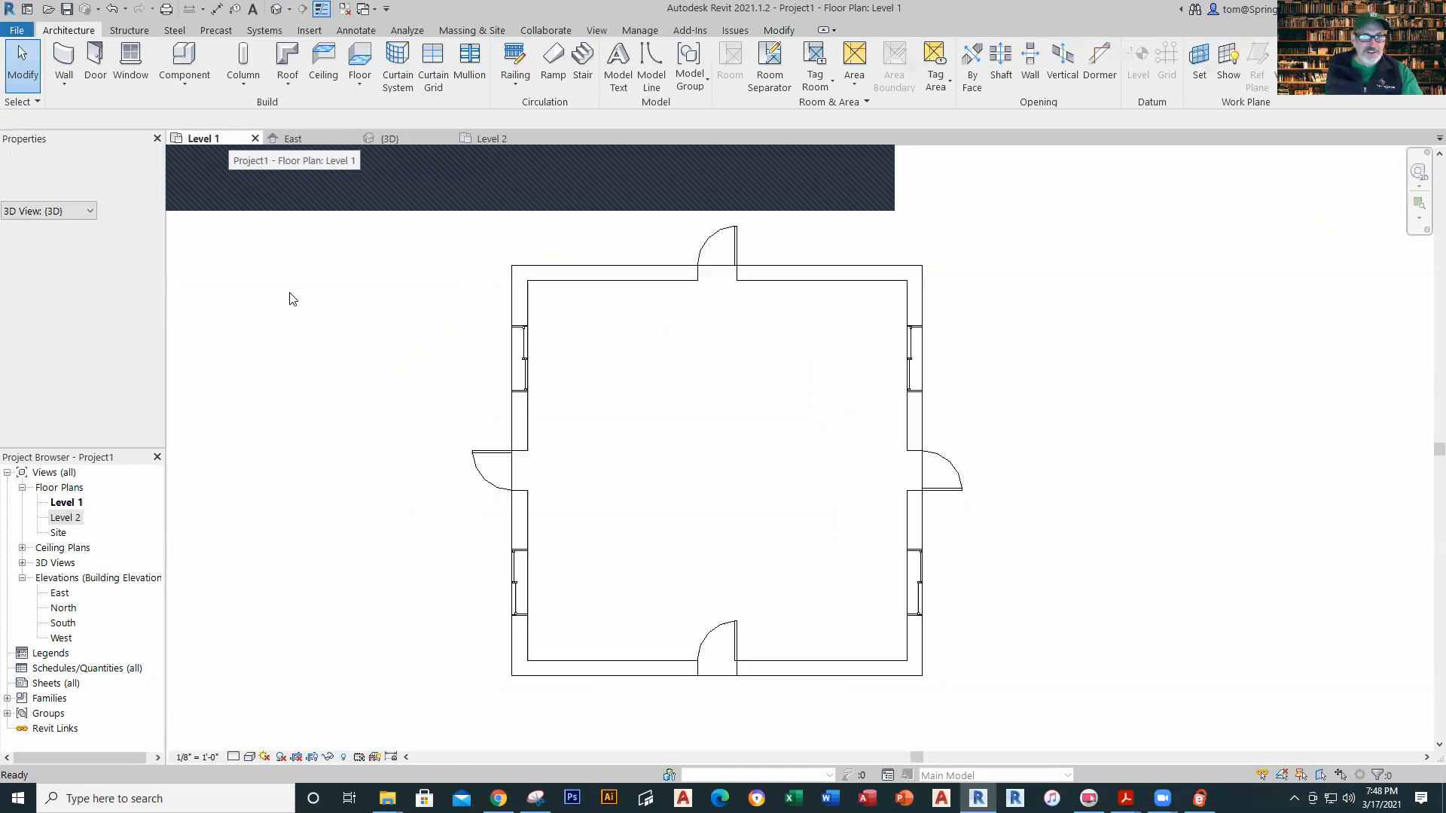
key("ctrl+z")
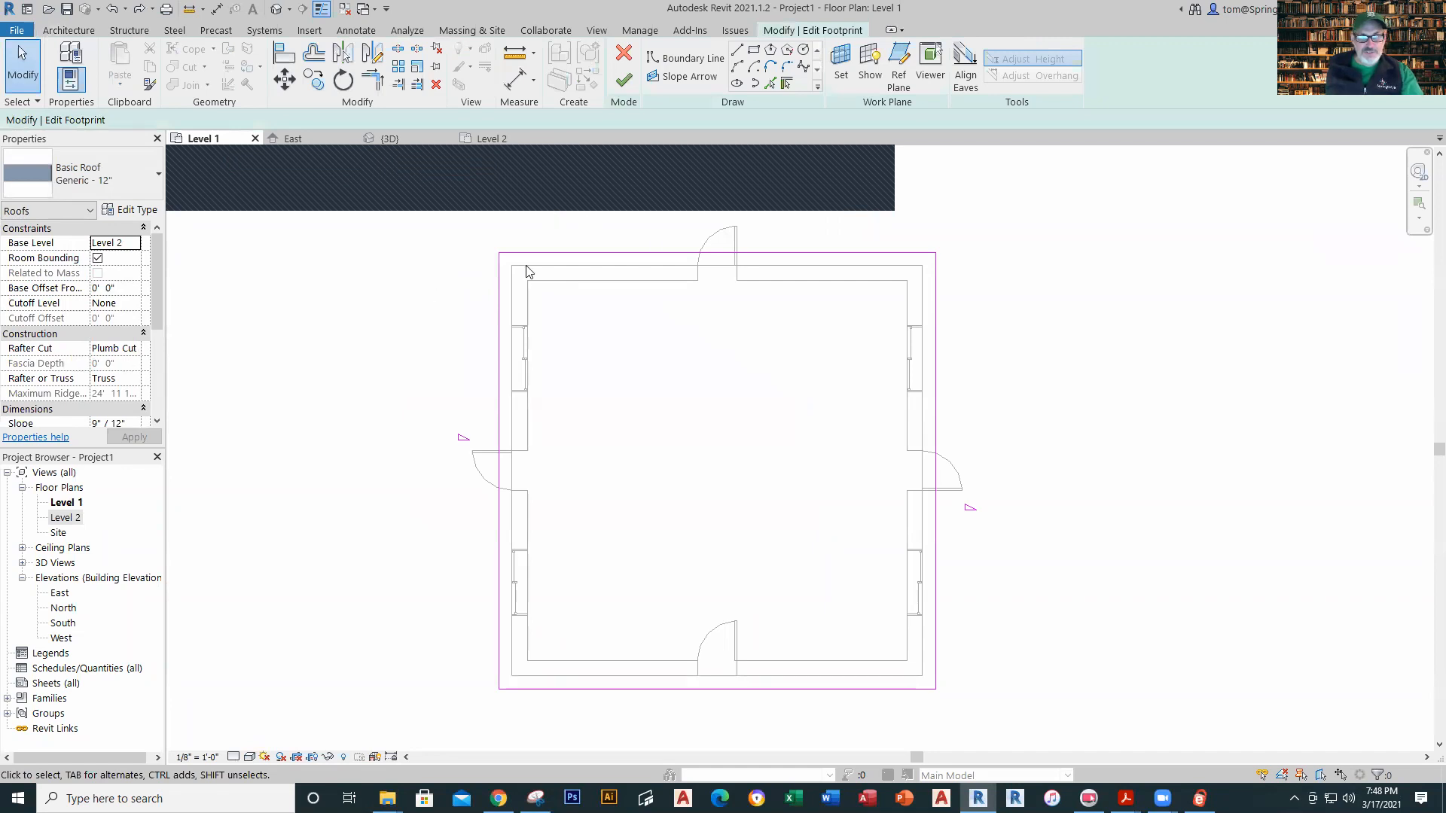
key("ctrl+z")
key("ctrl+z")
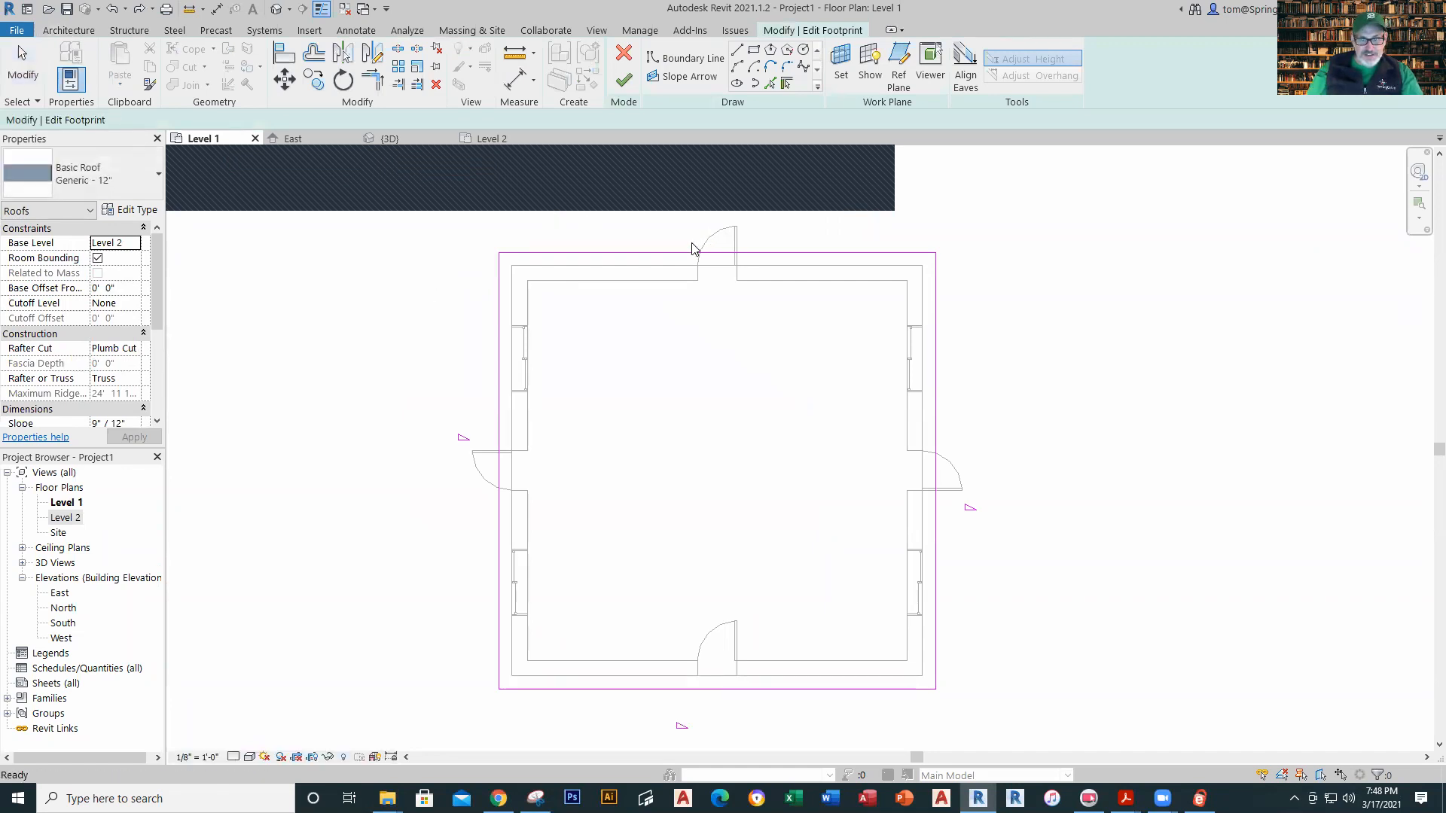
Step: Remove the slope definition from the east and west roof edges, finish the footprint, and check the gable roof in the 3D view
left_click(941, 373)
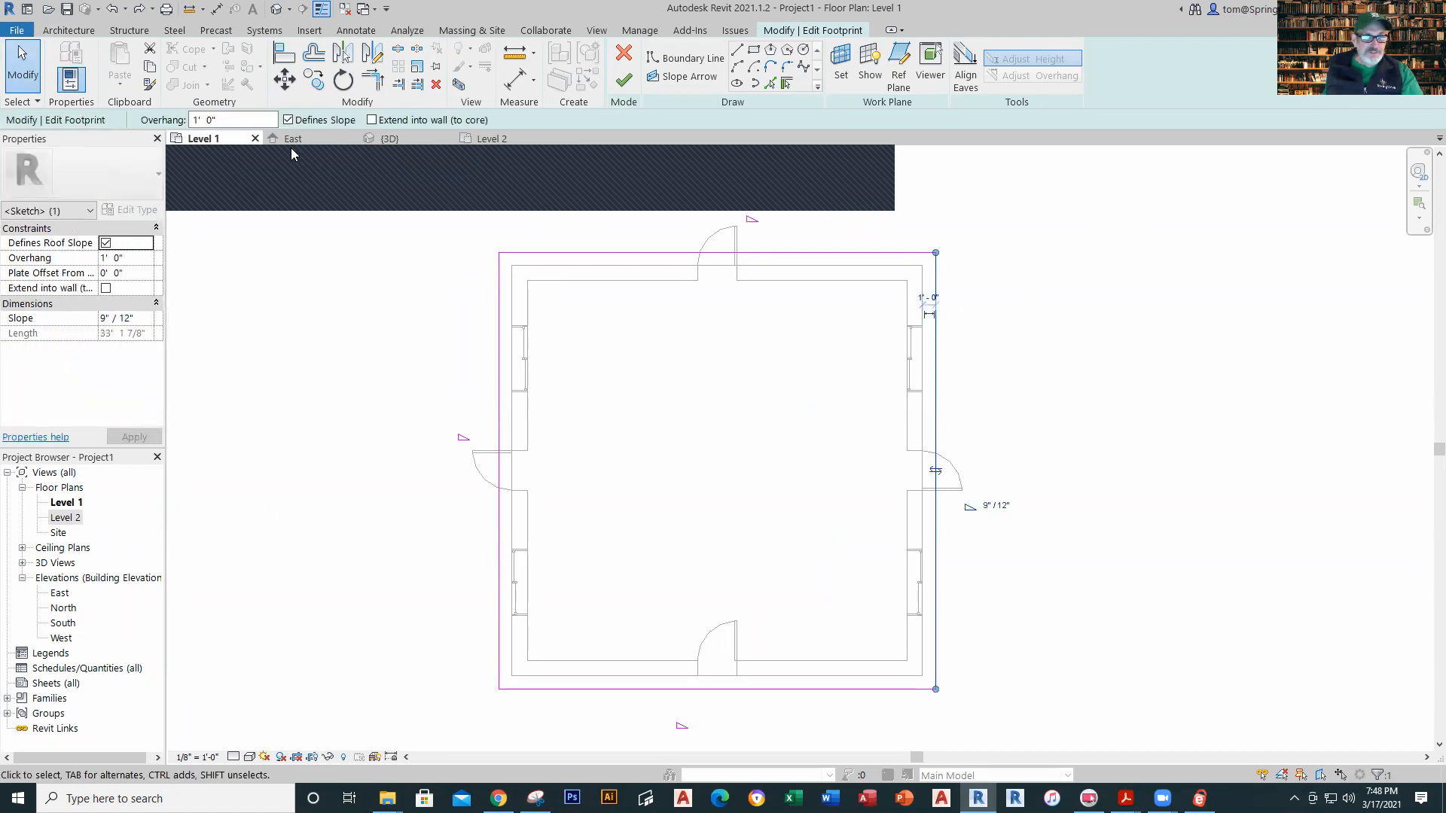
left_click(288, 120)
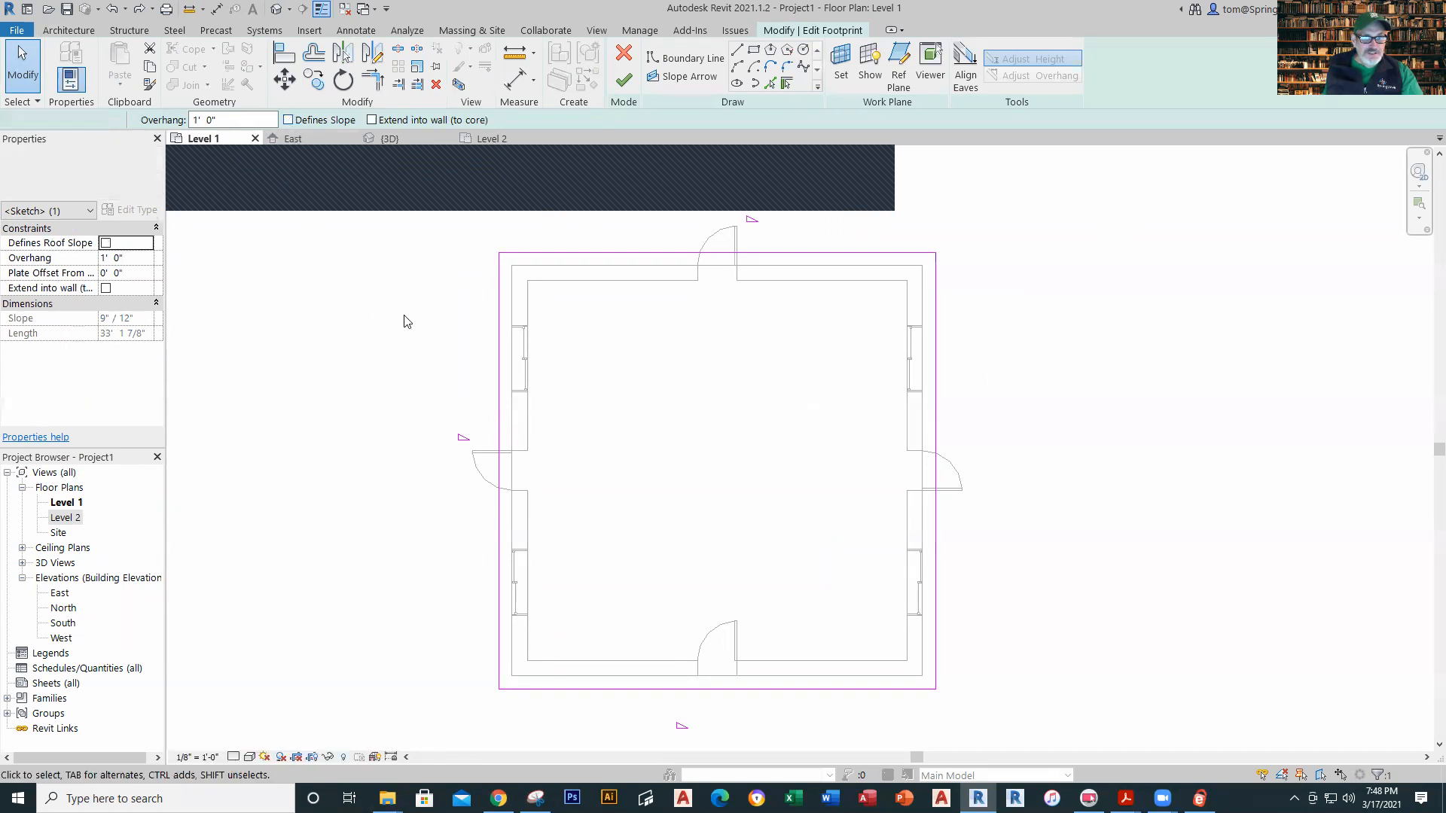
left_click(486, 384)
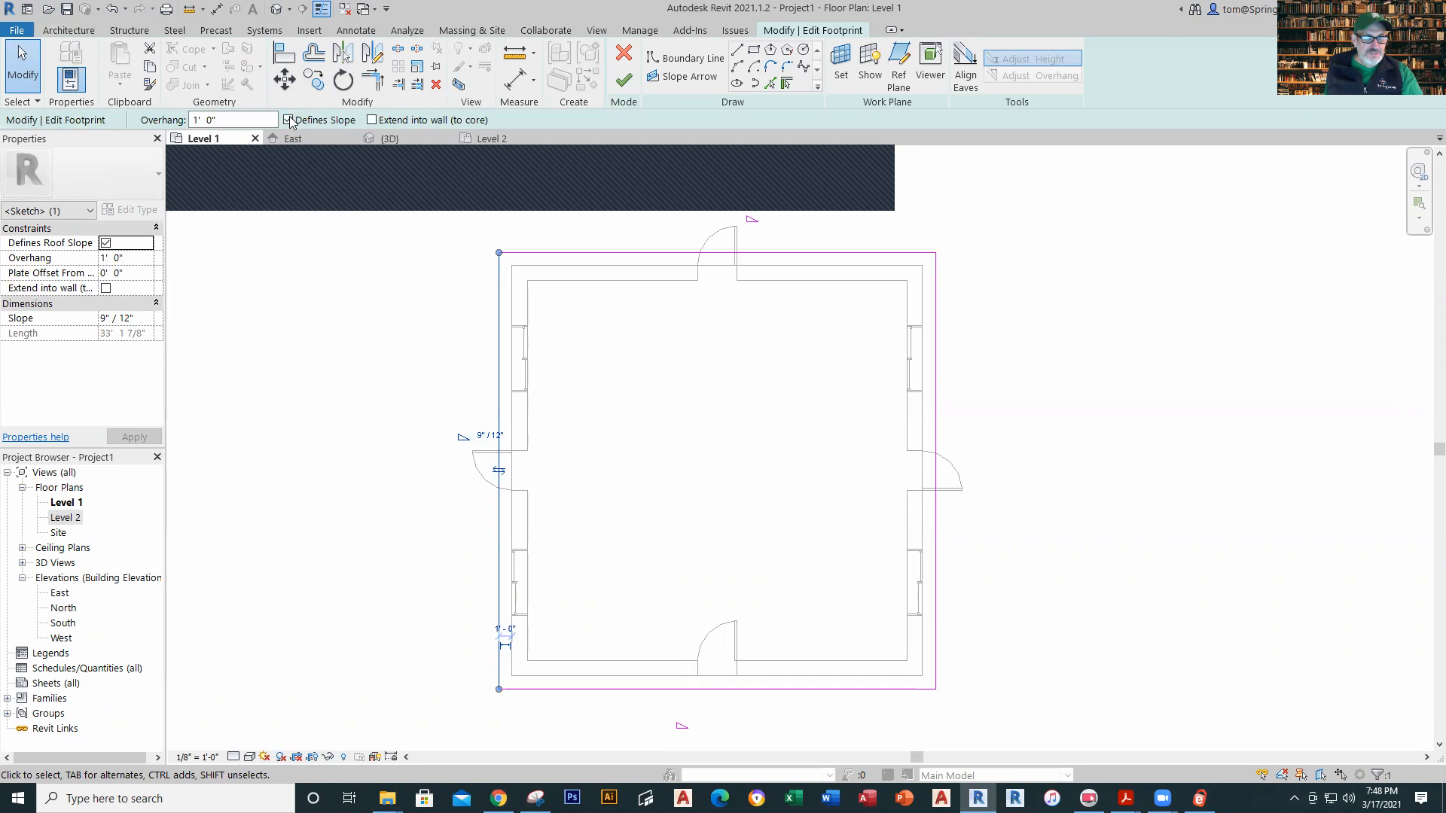
left_click(327, 273)
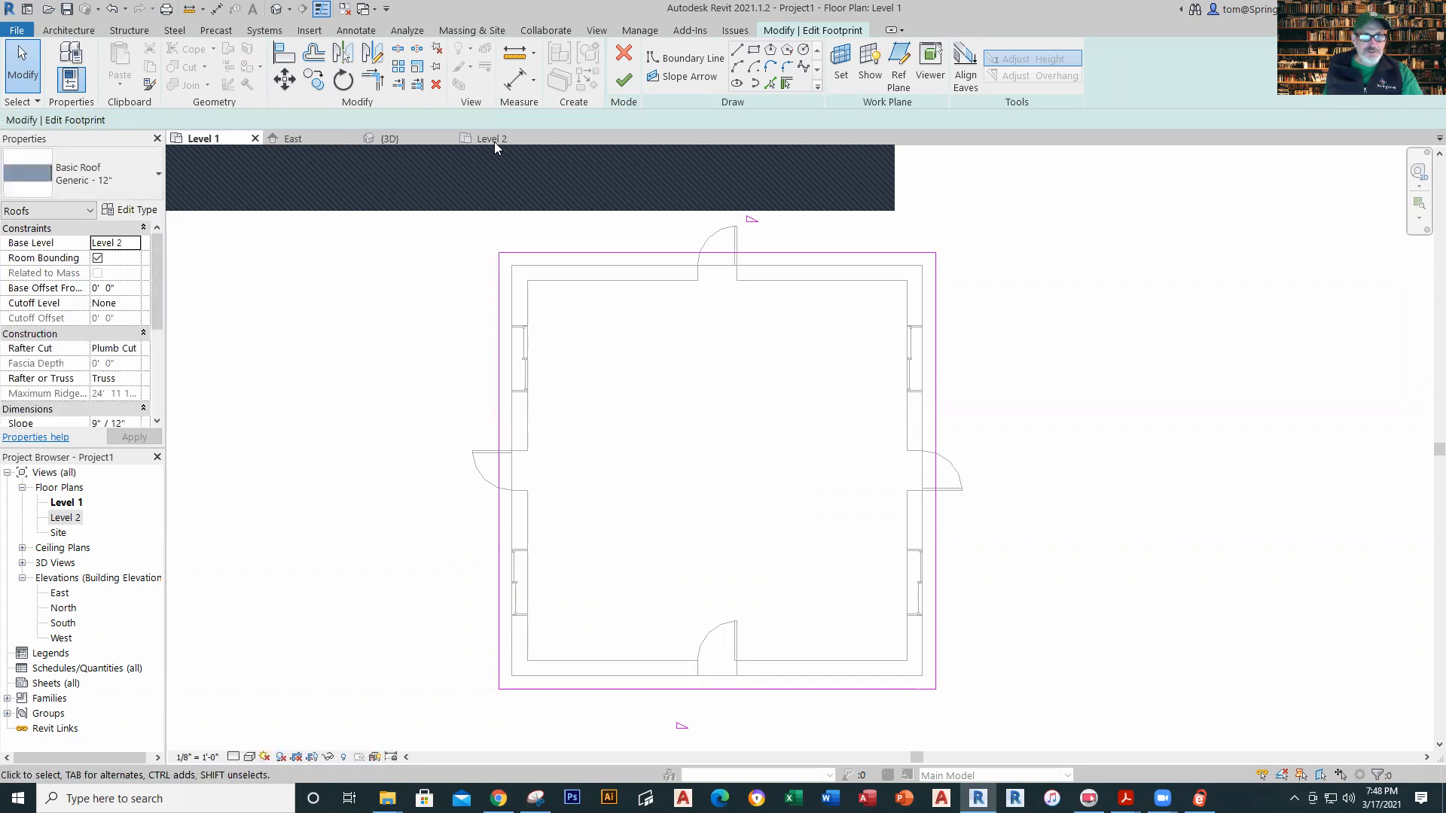
left_click(622, 81)
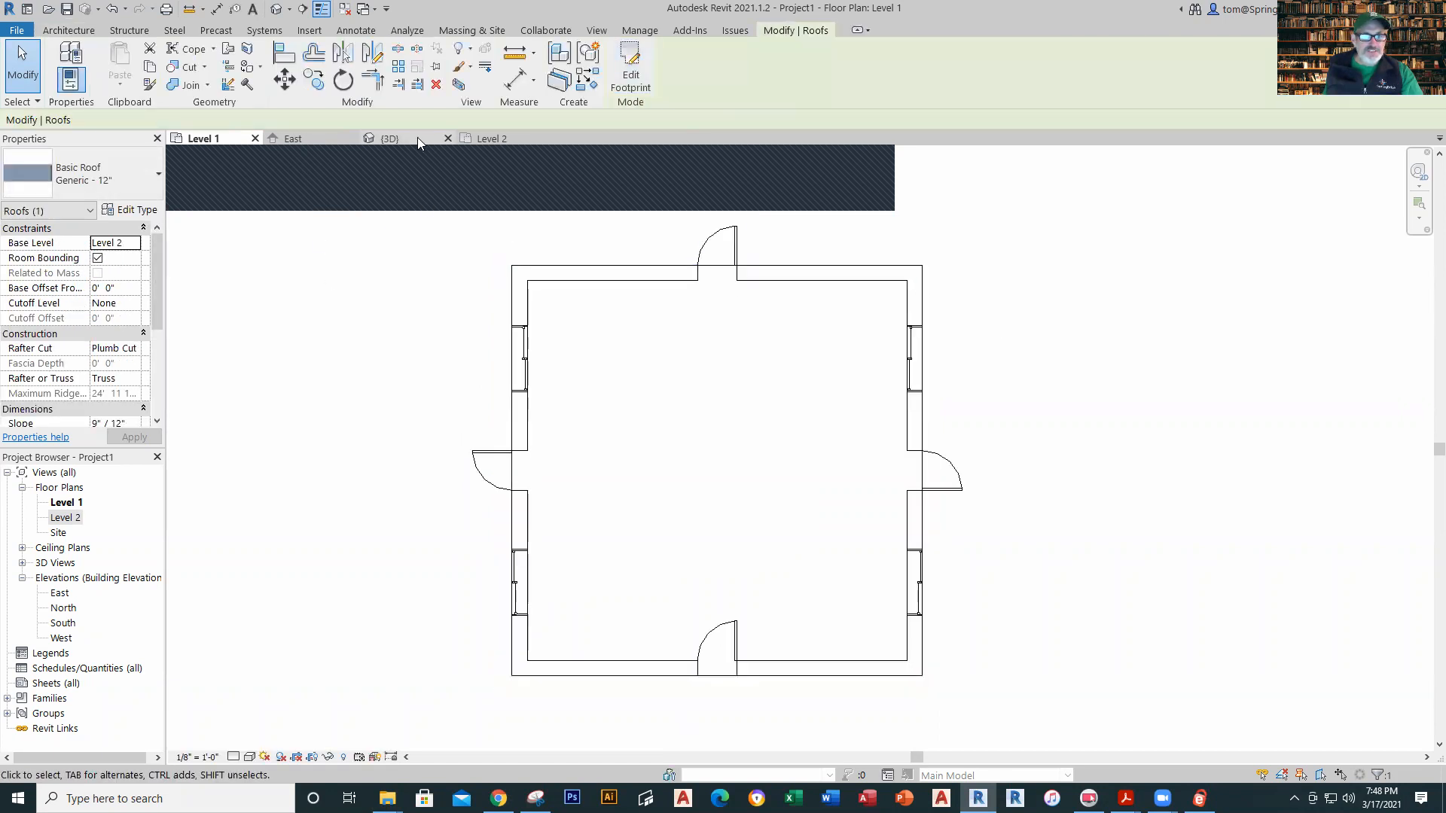
left_click(389, 137)
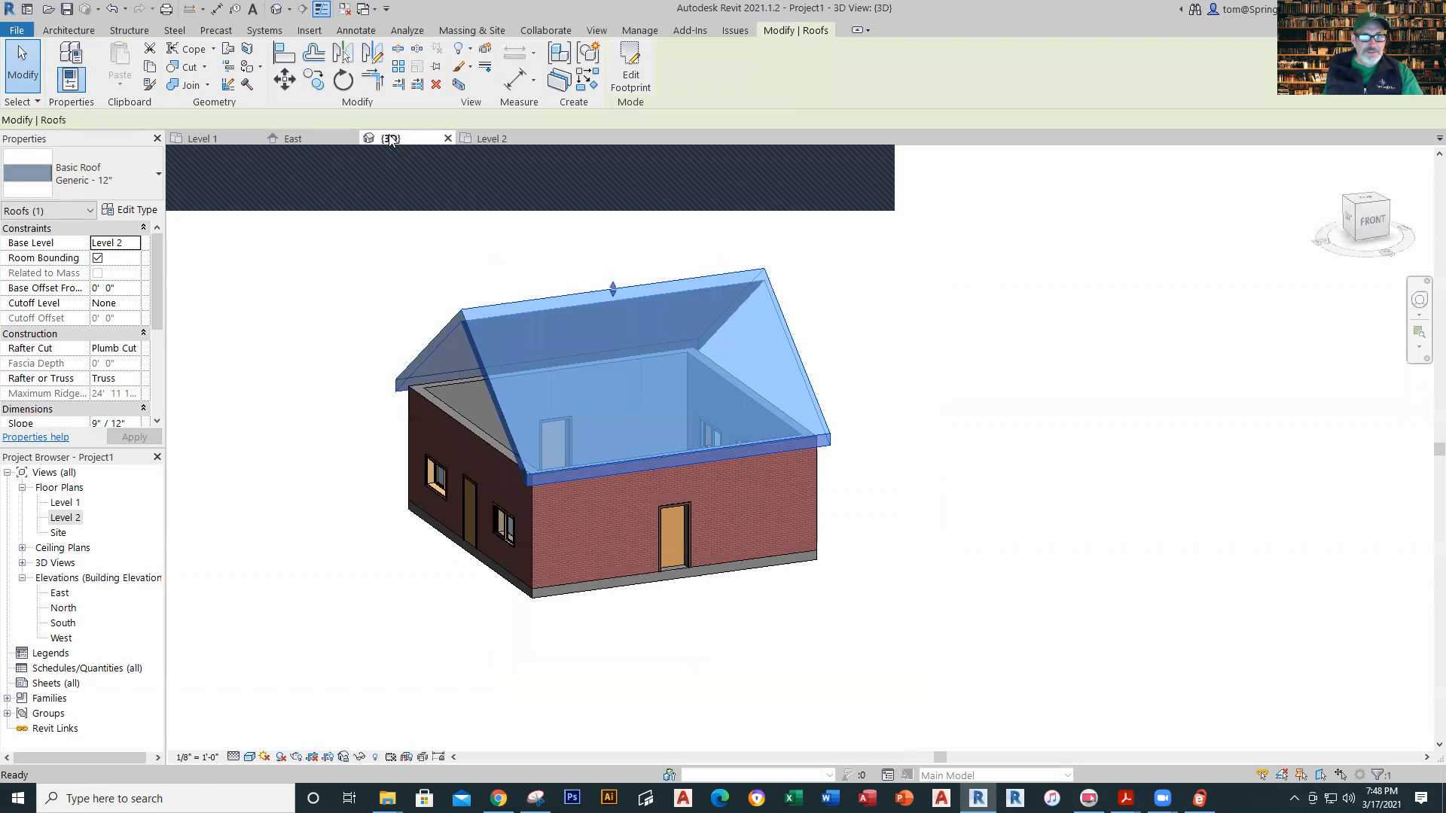
left_click(966, 394)
middle_click_drag(913, 411, 1204, 406, "shift")
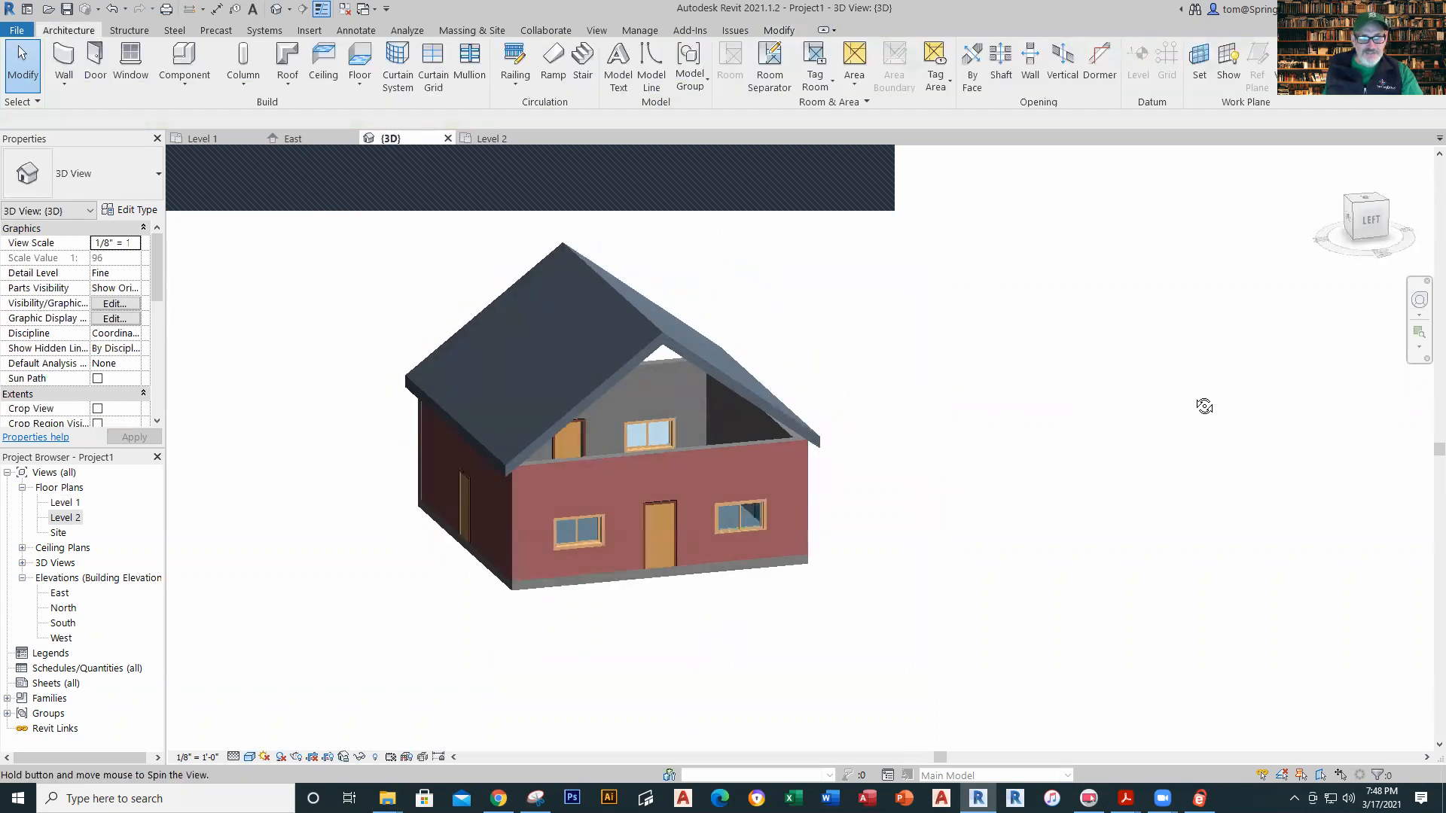
Step: Set the slope of the gable roof to 5" / 12"
left_click(660, 349)
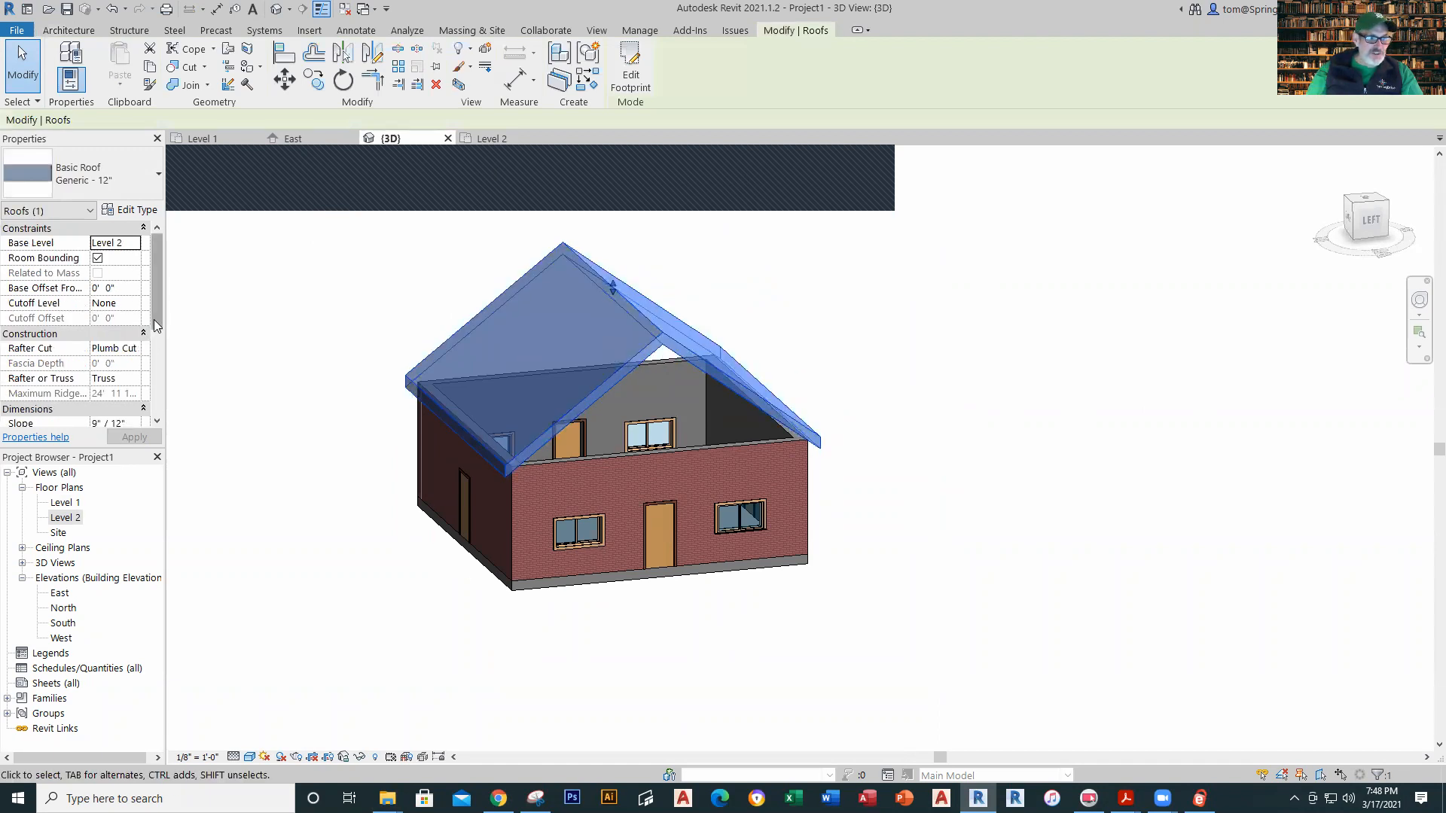
scroll(155, 325, "down", 3)
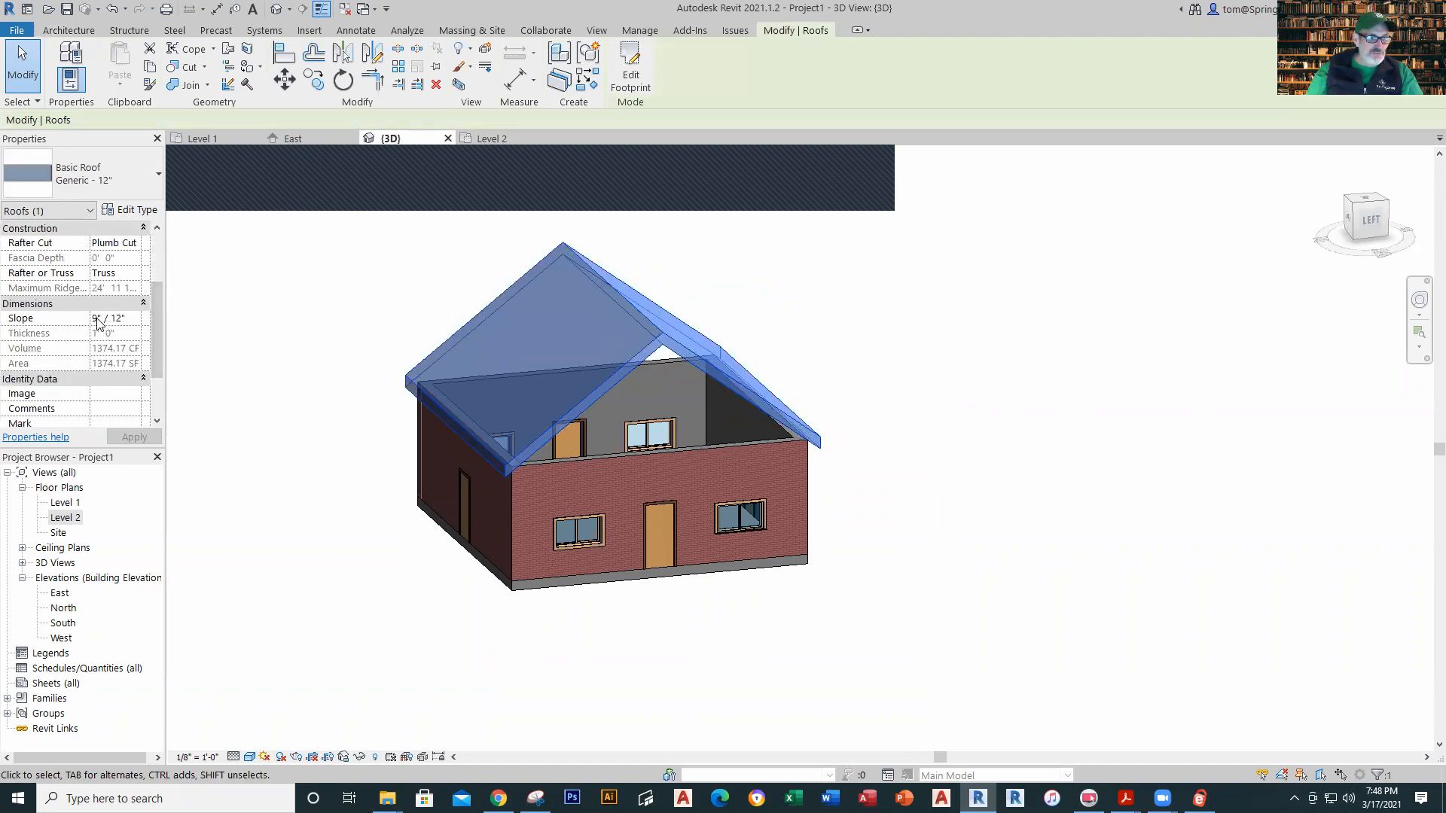
left_click(78, 326)
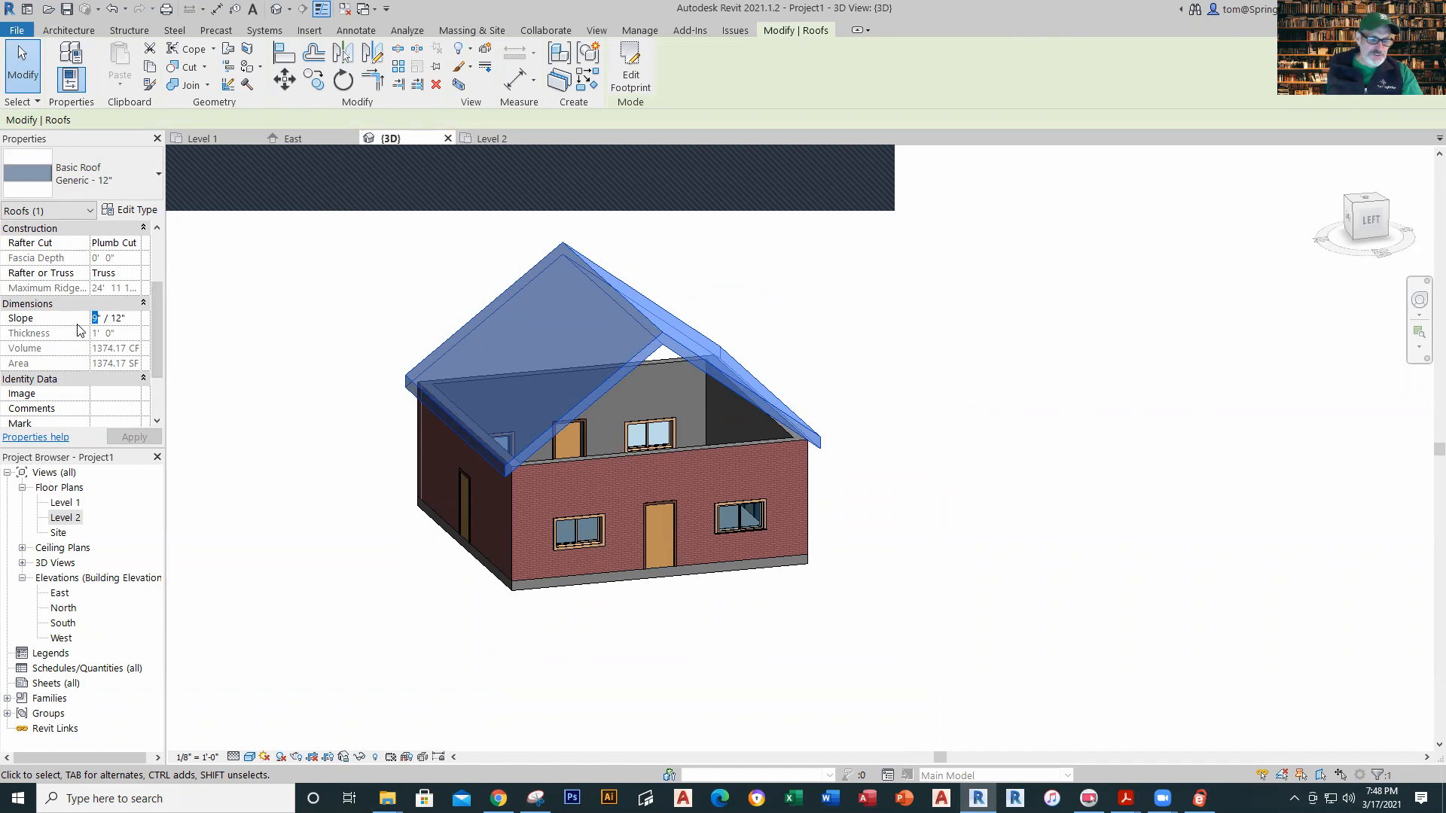
type("5")
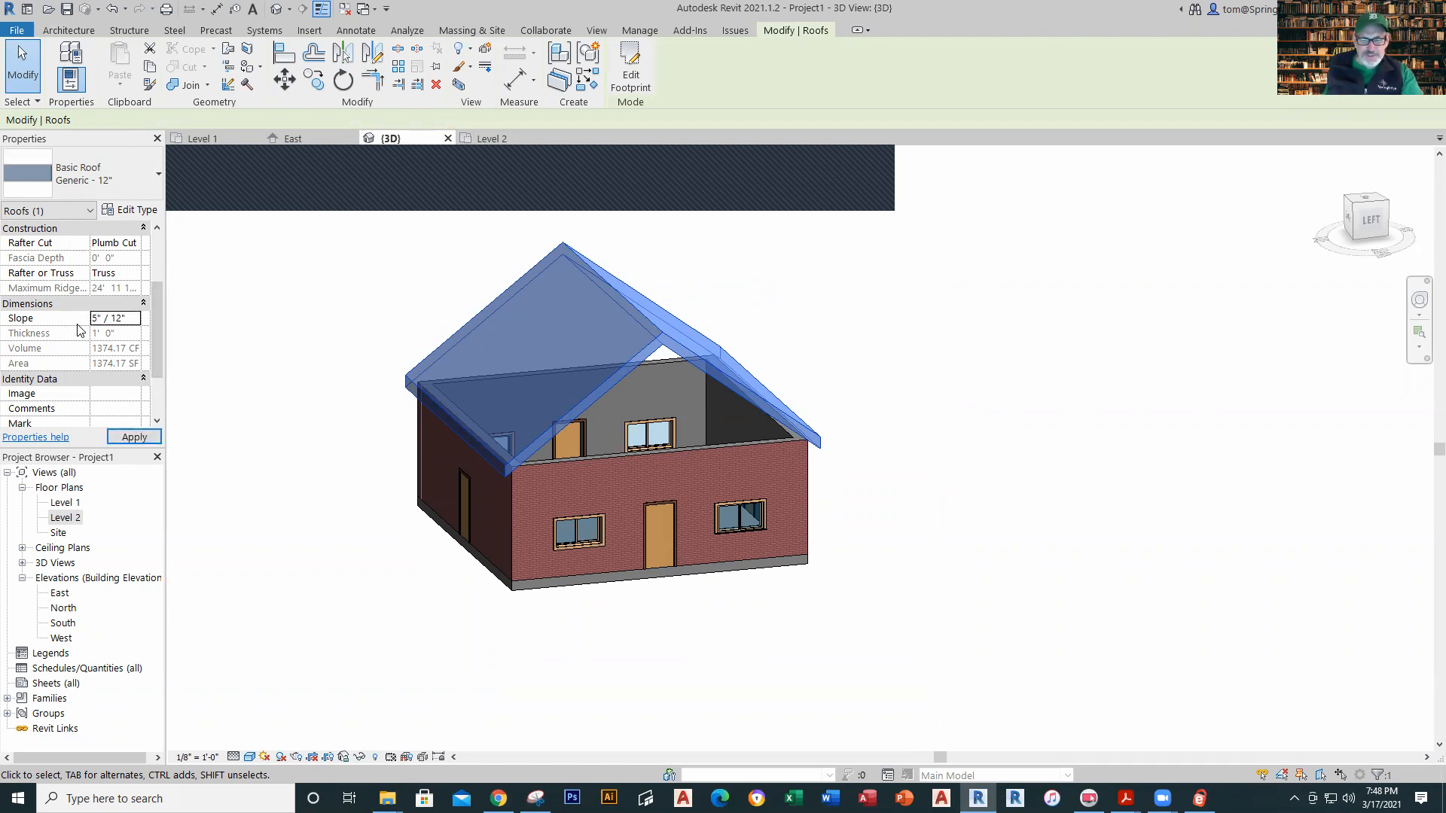
left_click(764, 308)
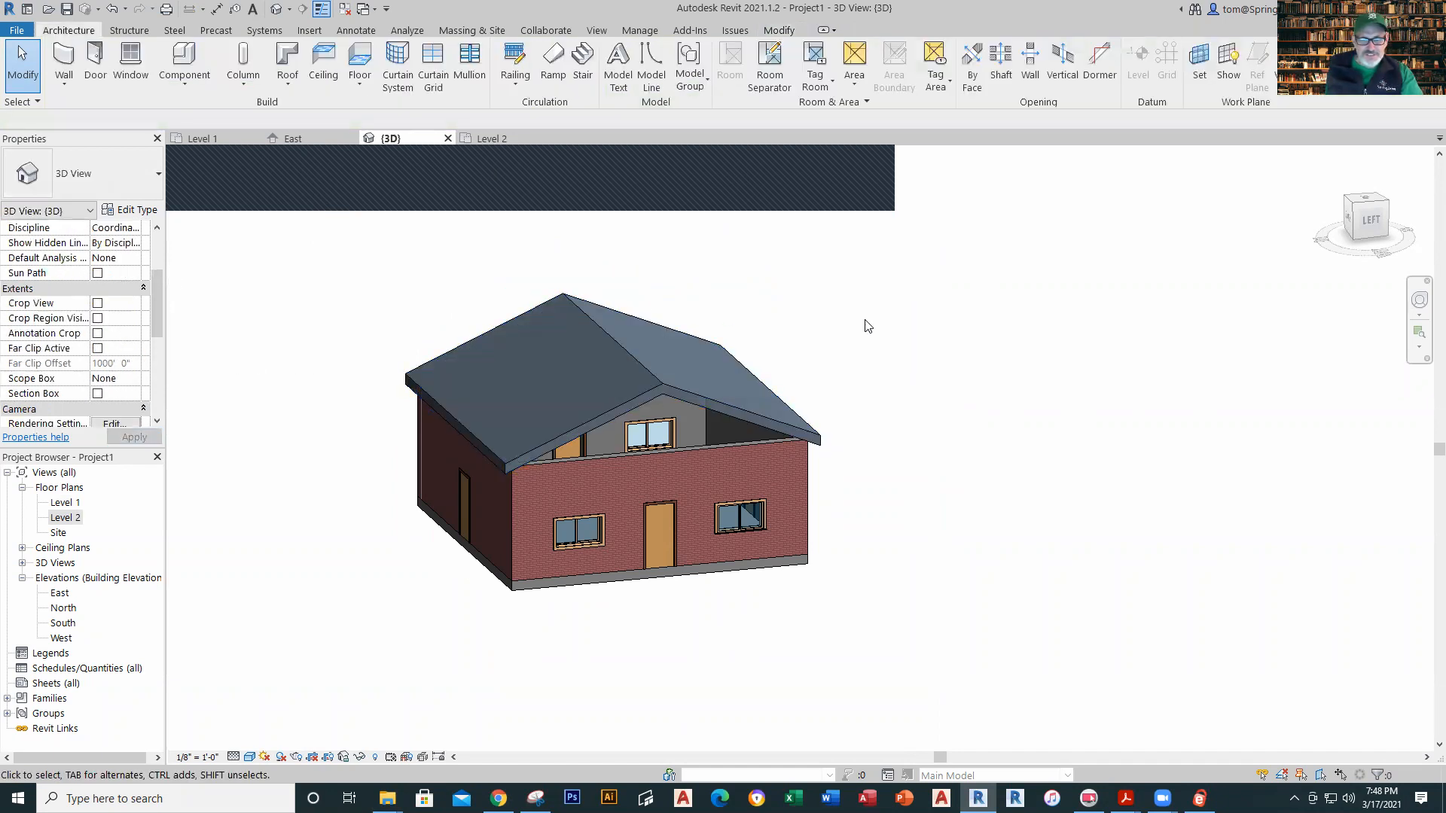
Step: Change the roof's type to Wood Rafter 8" - Asphalt Shingle - Insulated
left_click(661, 391)
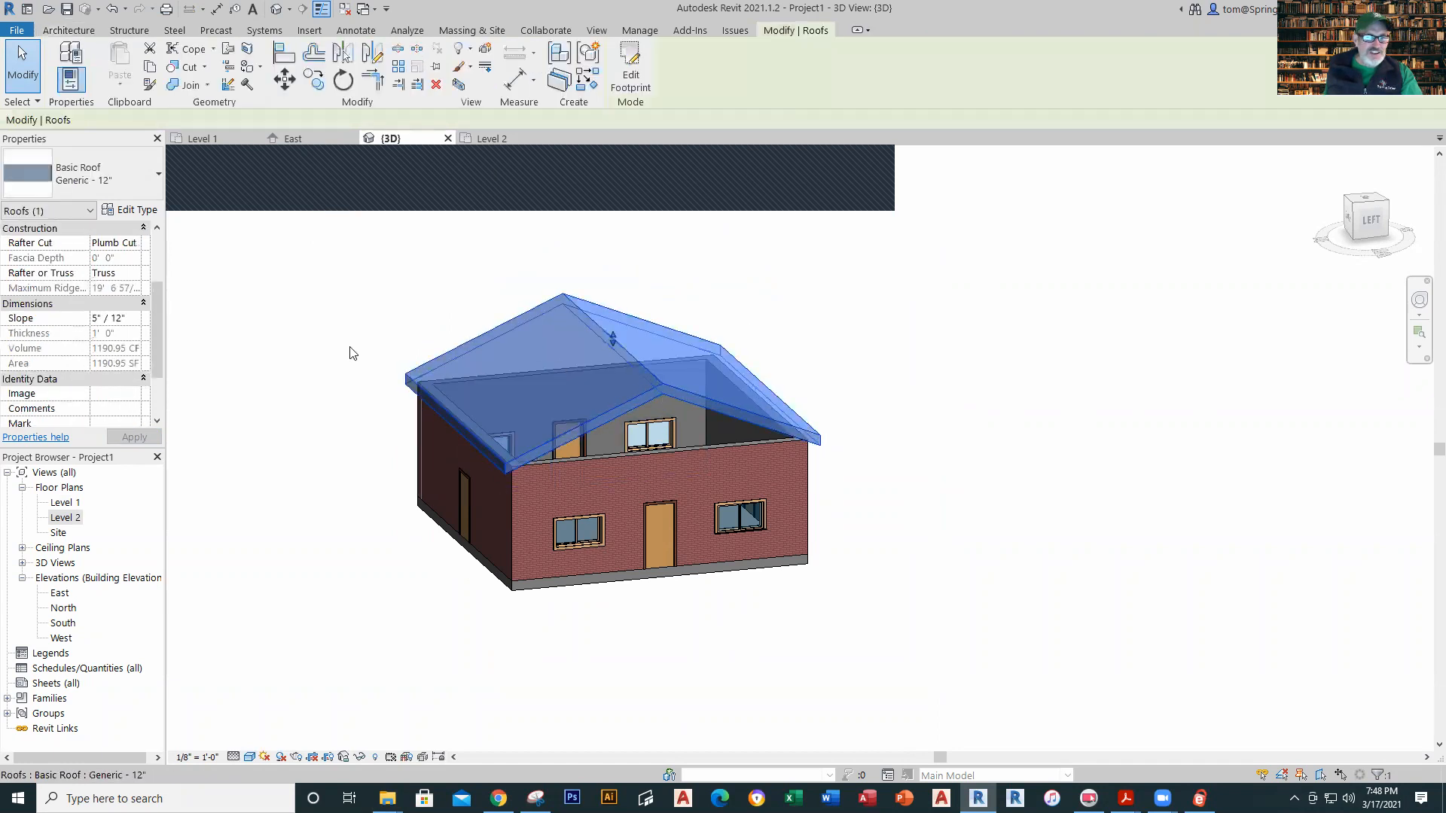
left_click(157, 186)
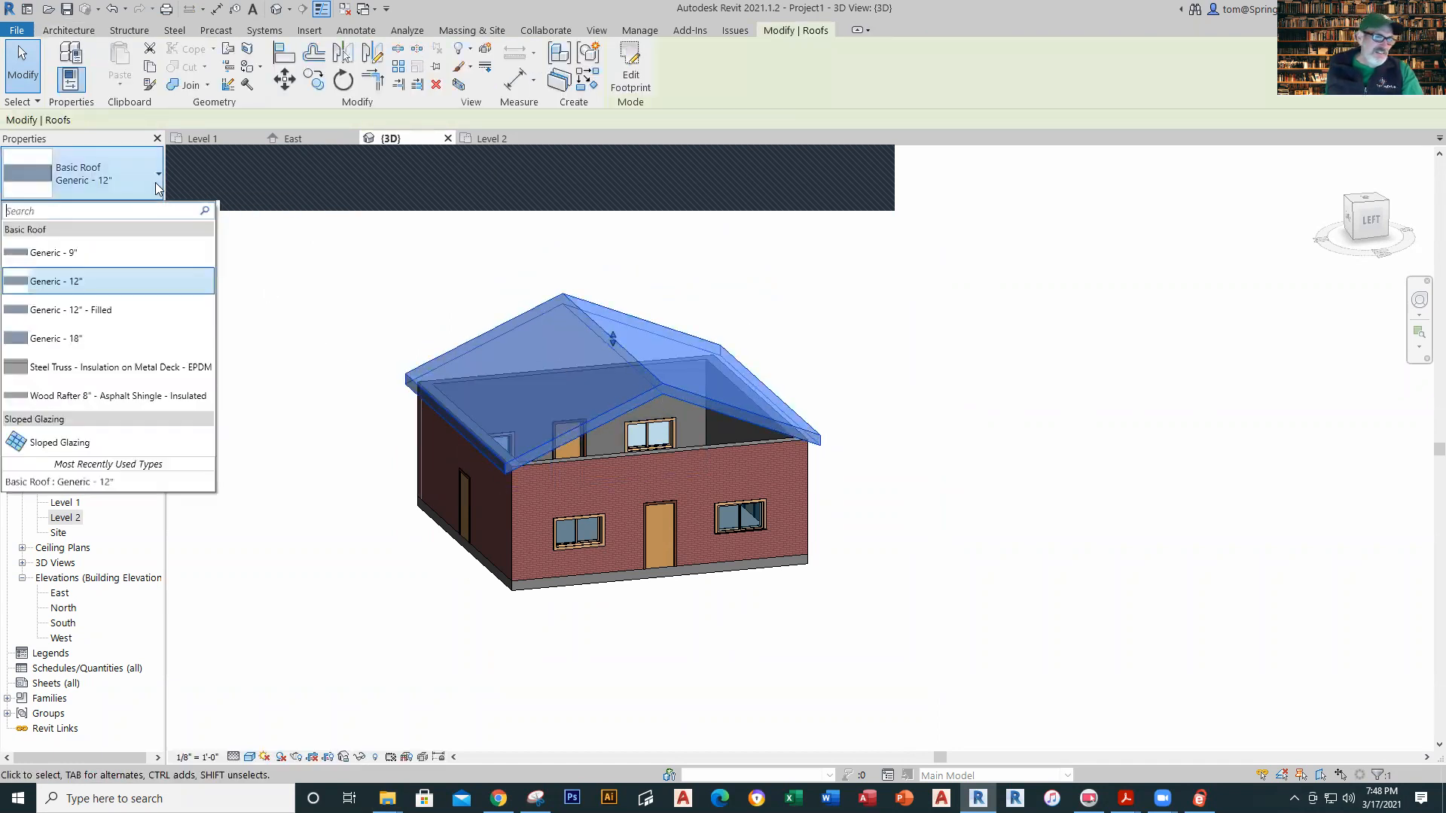
left_click(146, 397)
left_click(315, 313)
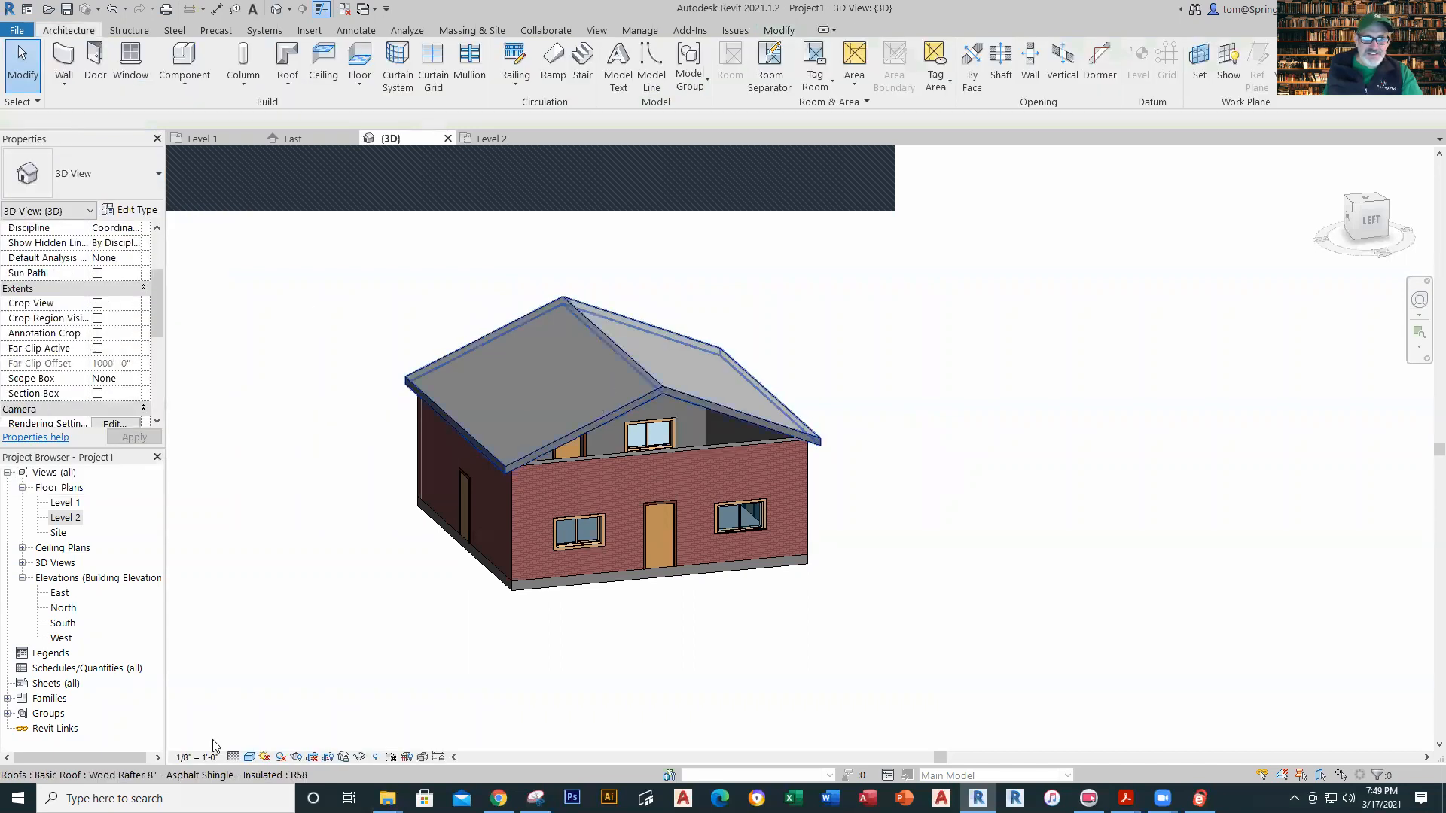
Step: Set the 3D view's visual style to Consistent Colors and check the whole building with its roof
scroll(615, 350, "up", 8)
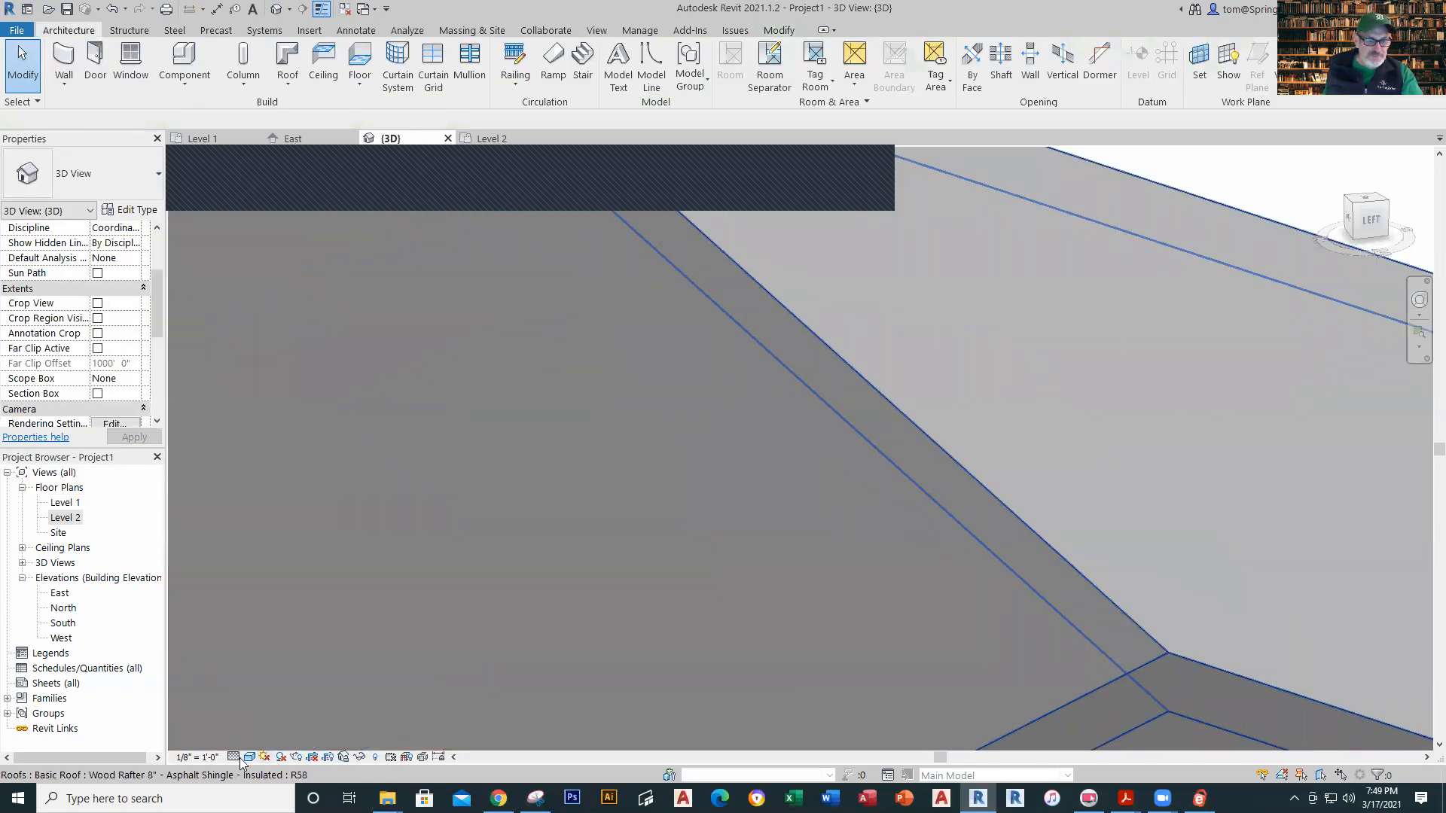
left_click(236, 758)
left_click(250, 757)
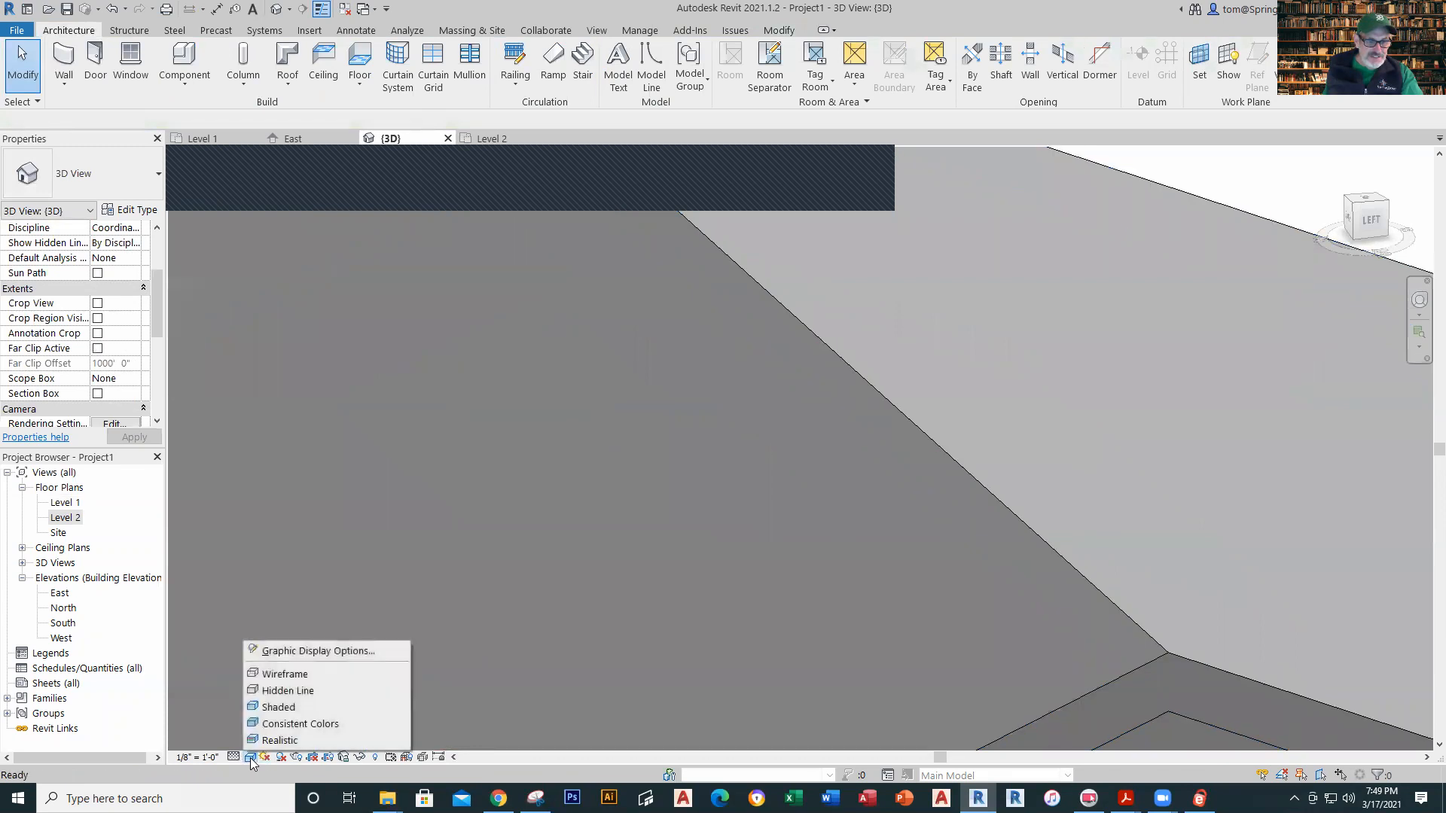
left_click(286, 722)
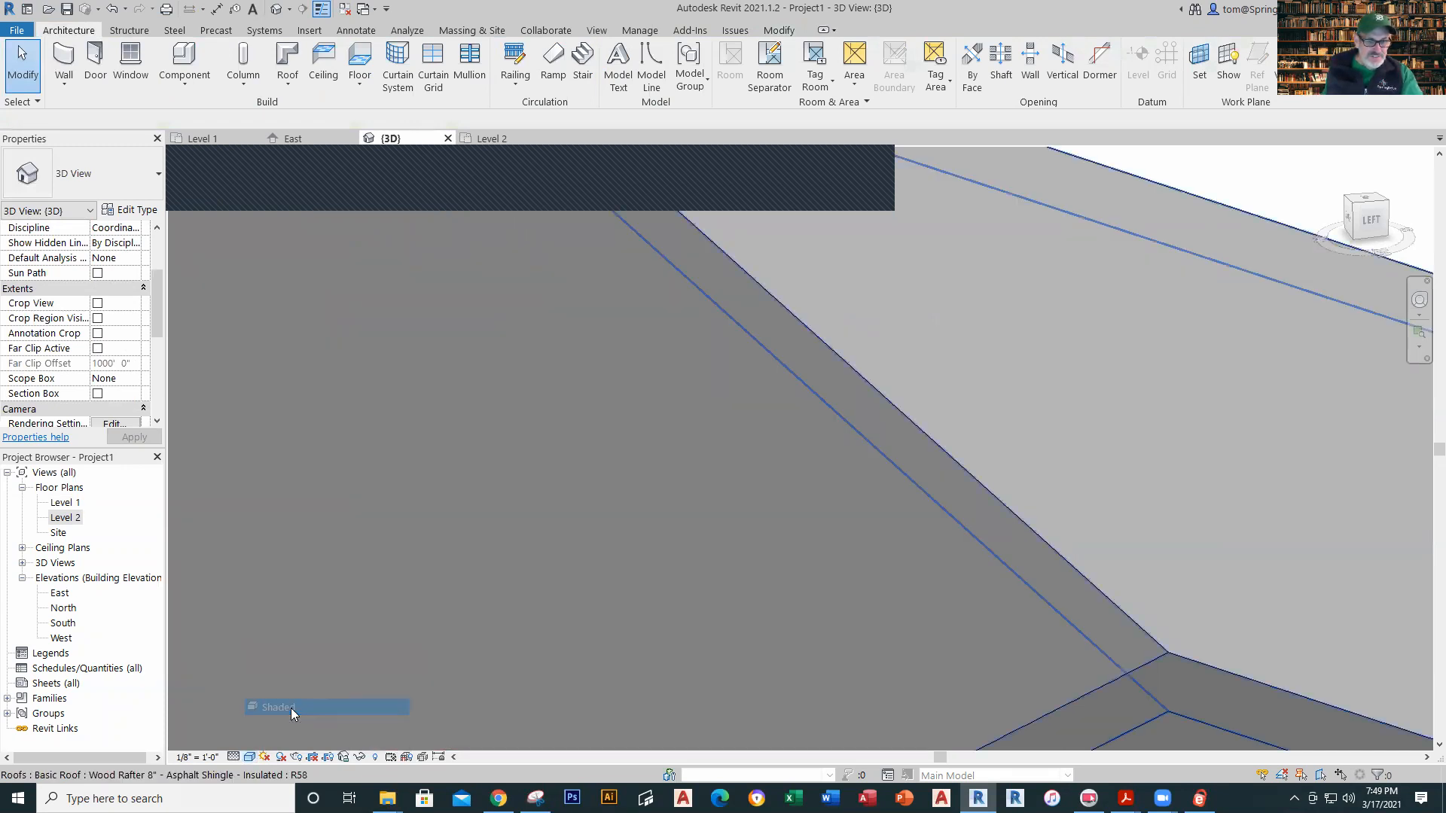
left_click(250, 756)
left_click(315, 724)
scroll(566, 535, "down", 5)
scroll(854, 575, "up", 1)
scroll(854, 575, "down", 5)
middle_click_drag(1024, 494, 916, 286)
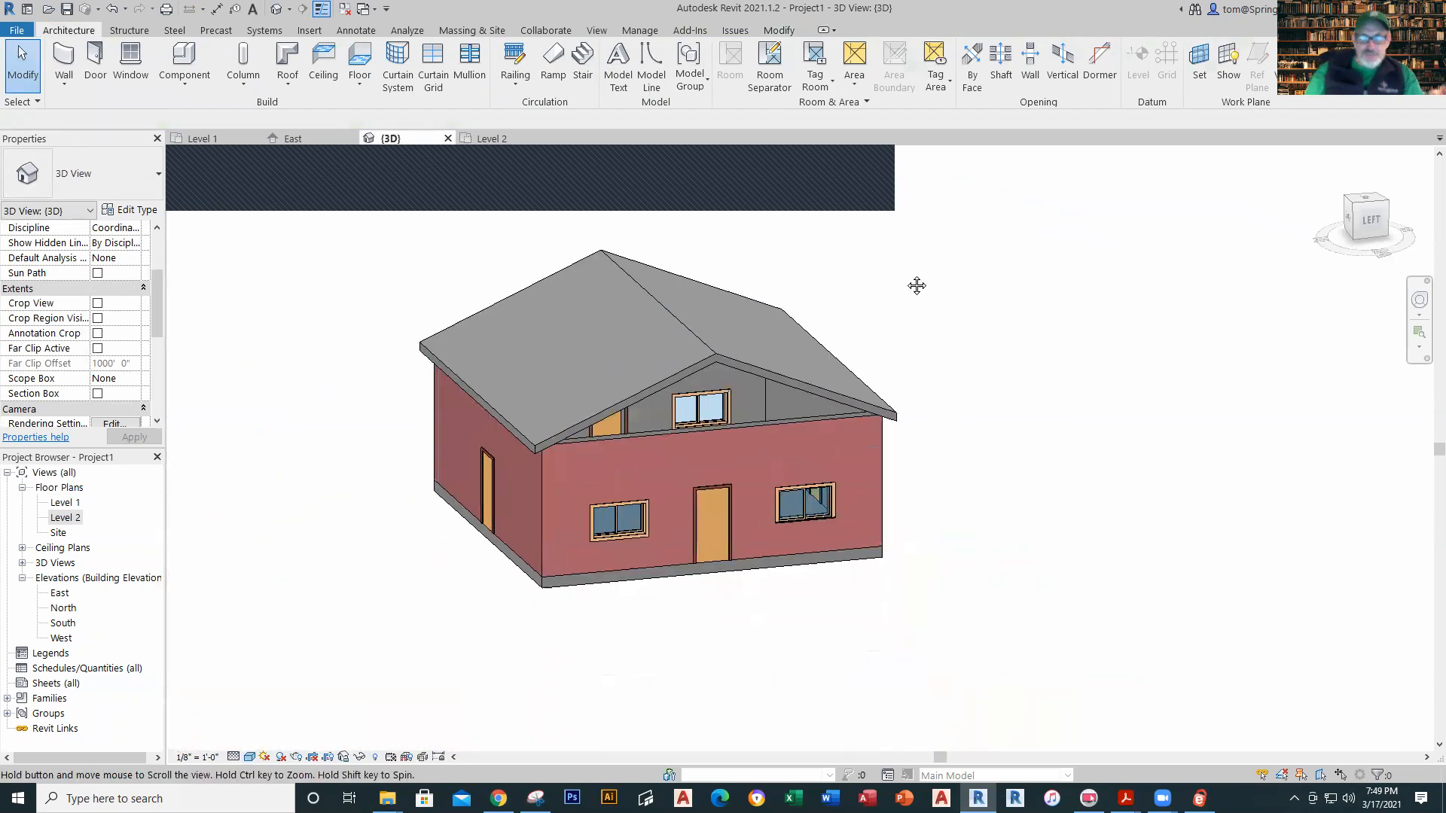
Step: Attach the top of the west gable-end wall to the roof
scroll(741, 482, "up", 1)
middle_click_drag(1098, 597, 1107, 519, "shift")
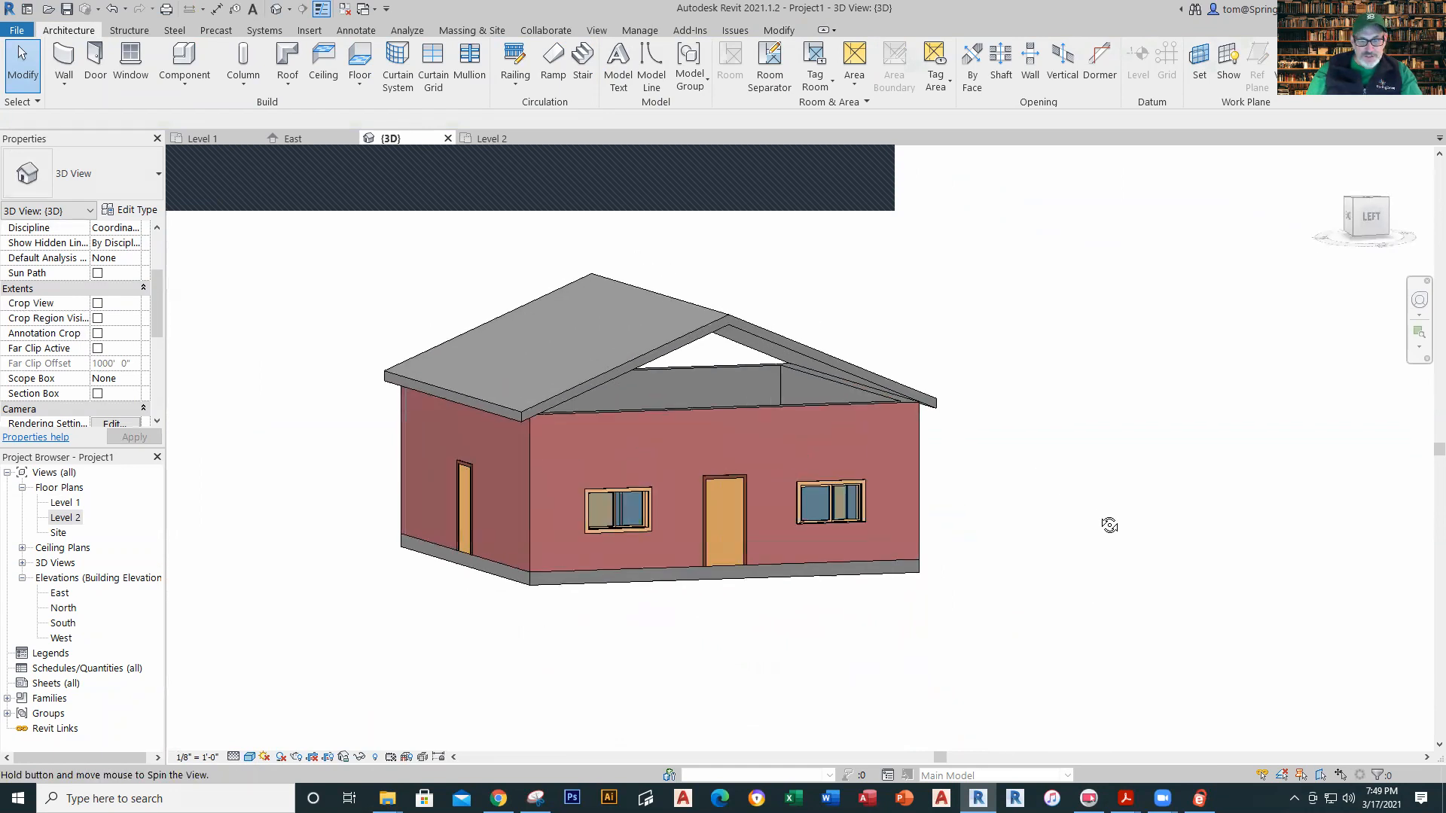
left_click(797, 408)
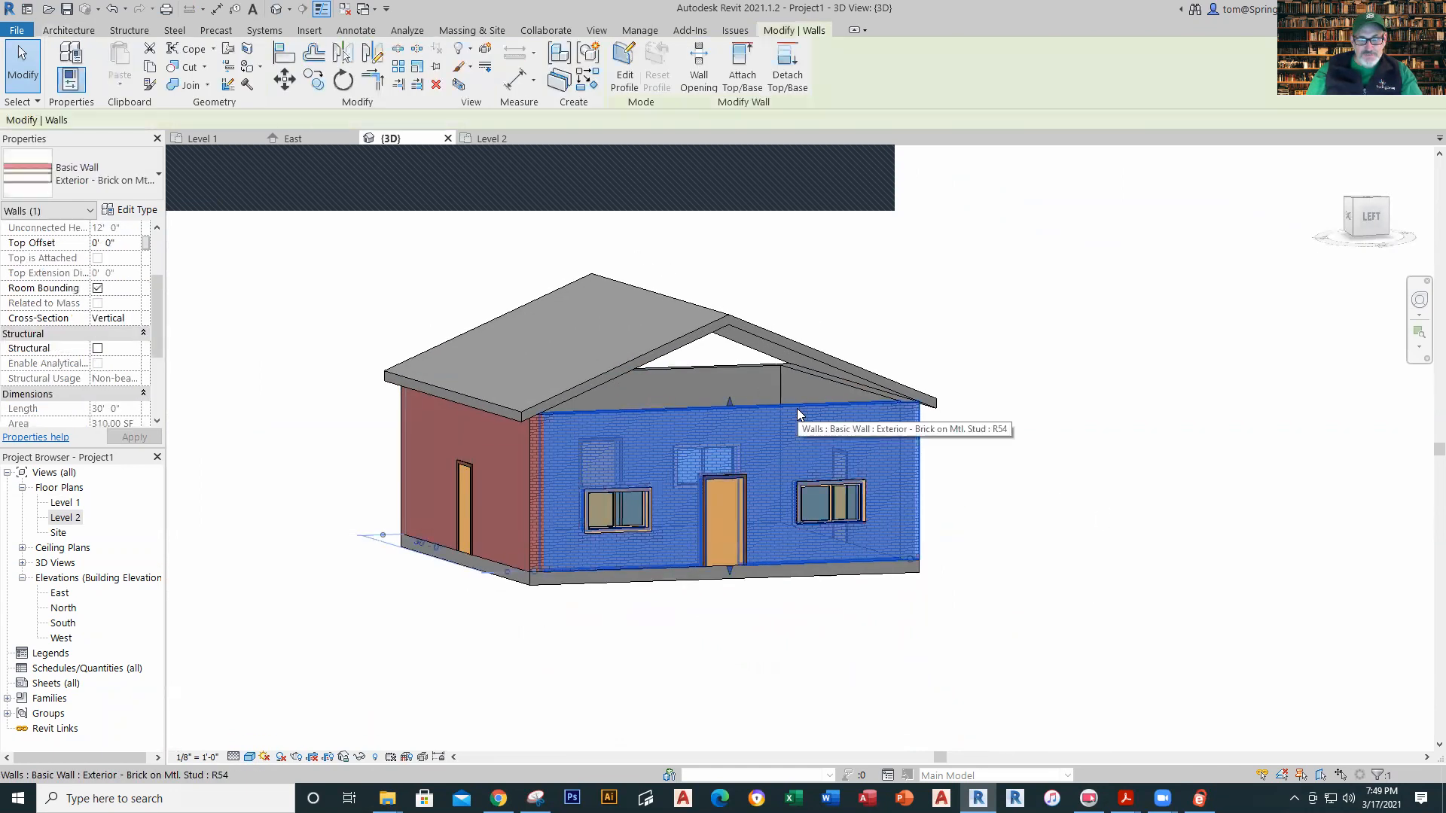
left_click(738, 66)
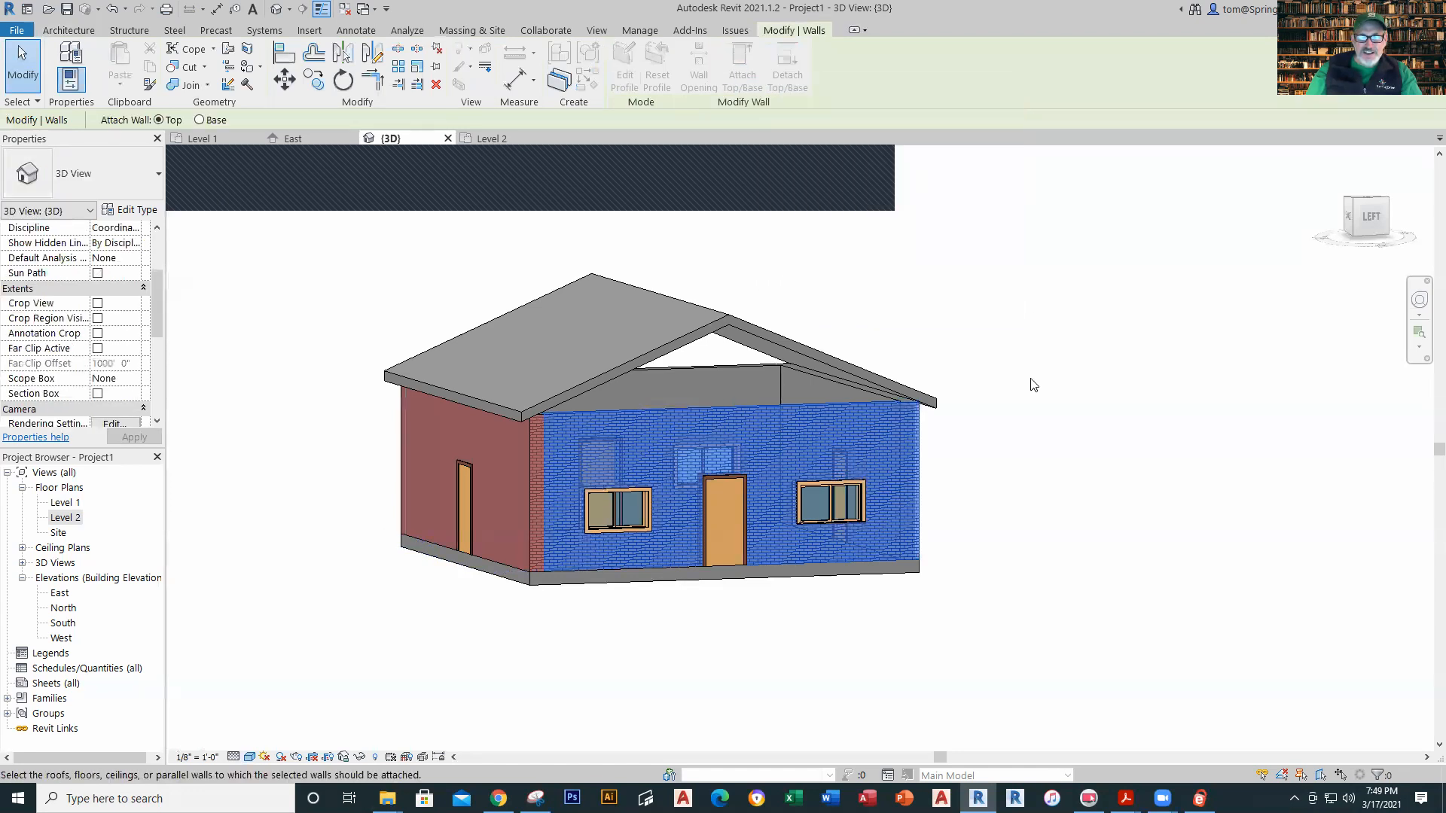
left_click(779, 348)
key("Escape")
key("Escape")
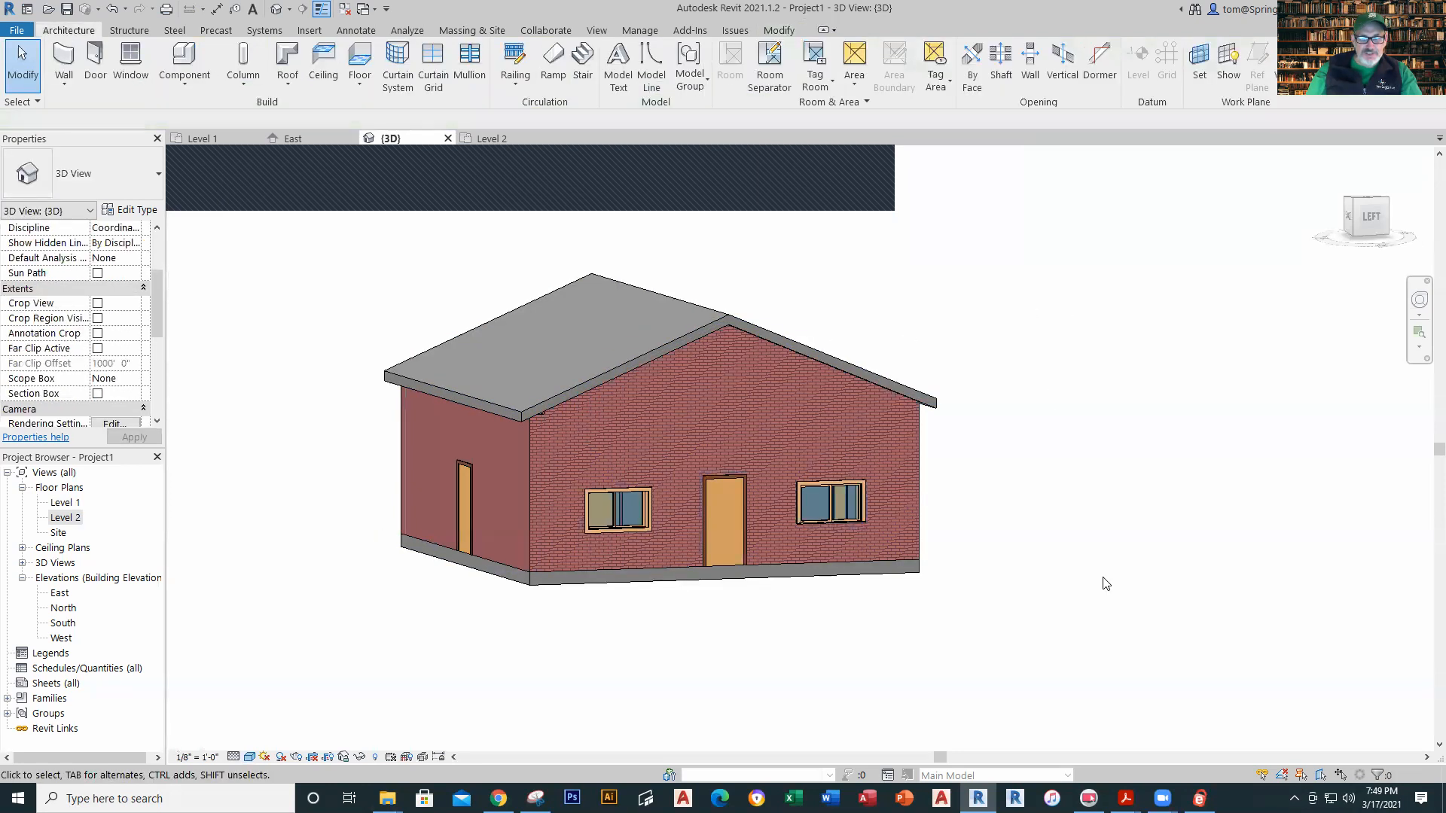
Step: Attach the top of the east gable-end wall to the roof and check the building from the back corner
middle_click_drag(1071, 539, 572, 655, "shift")
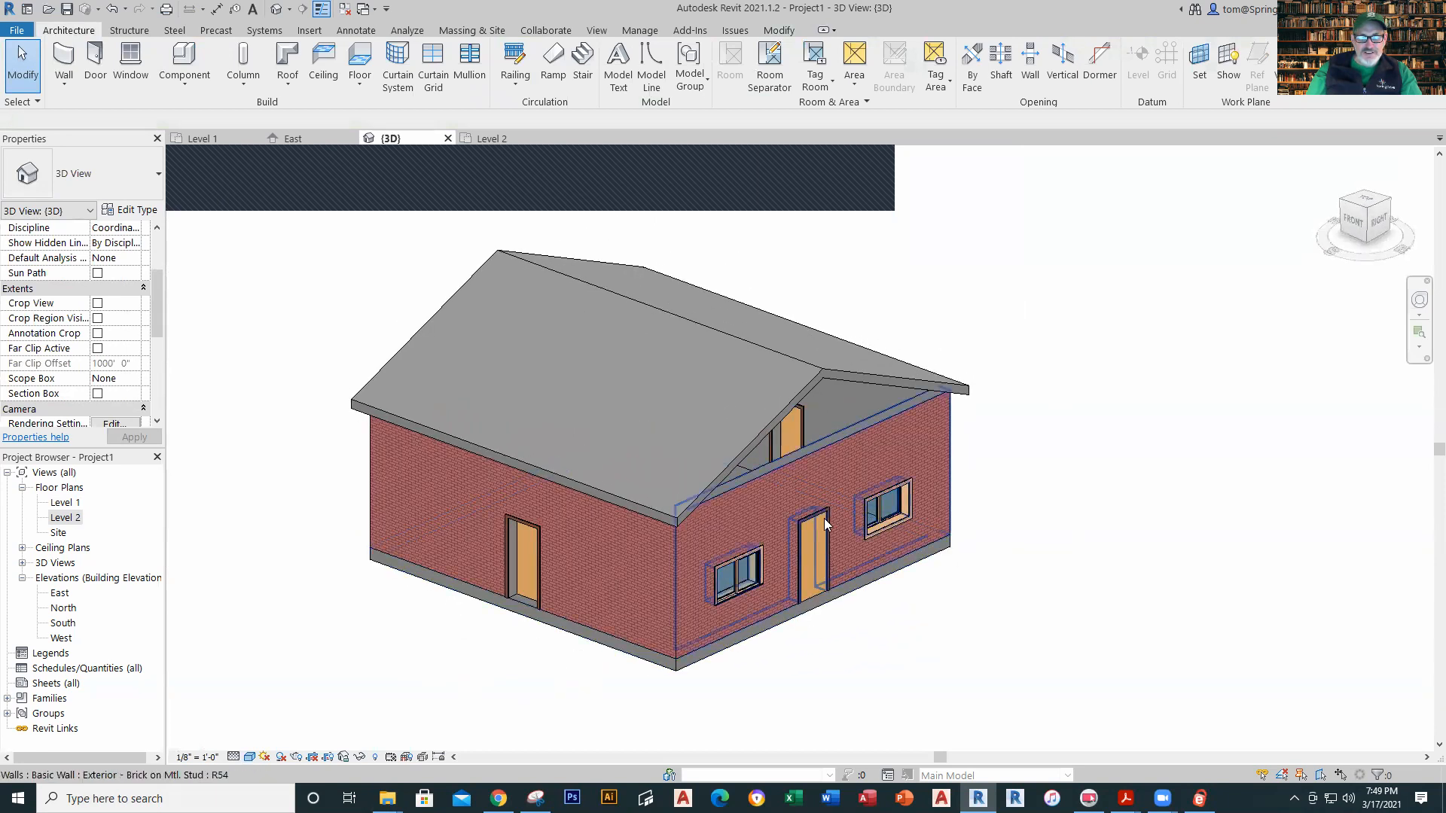
left_click(824, 441)
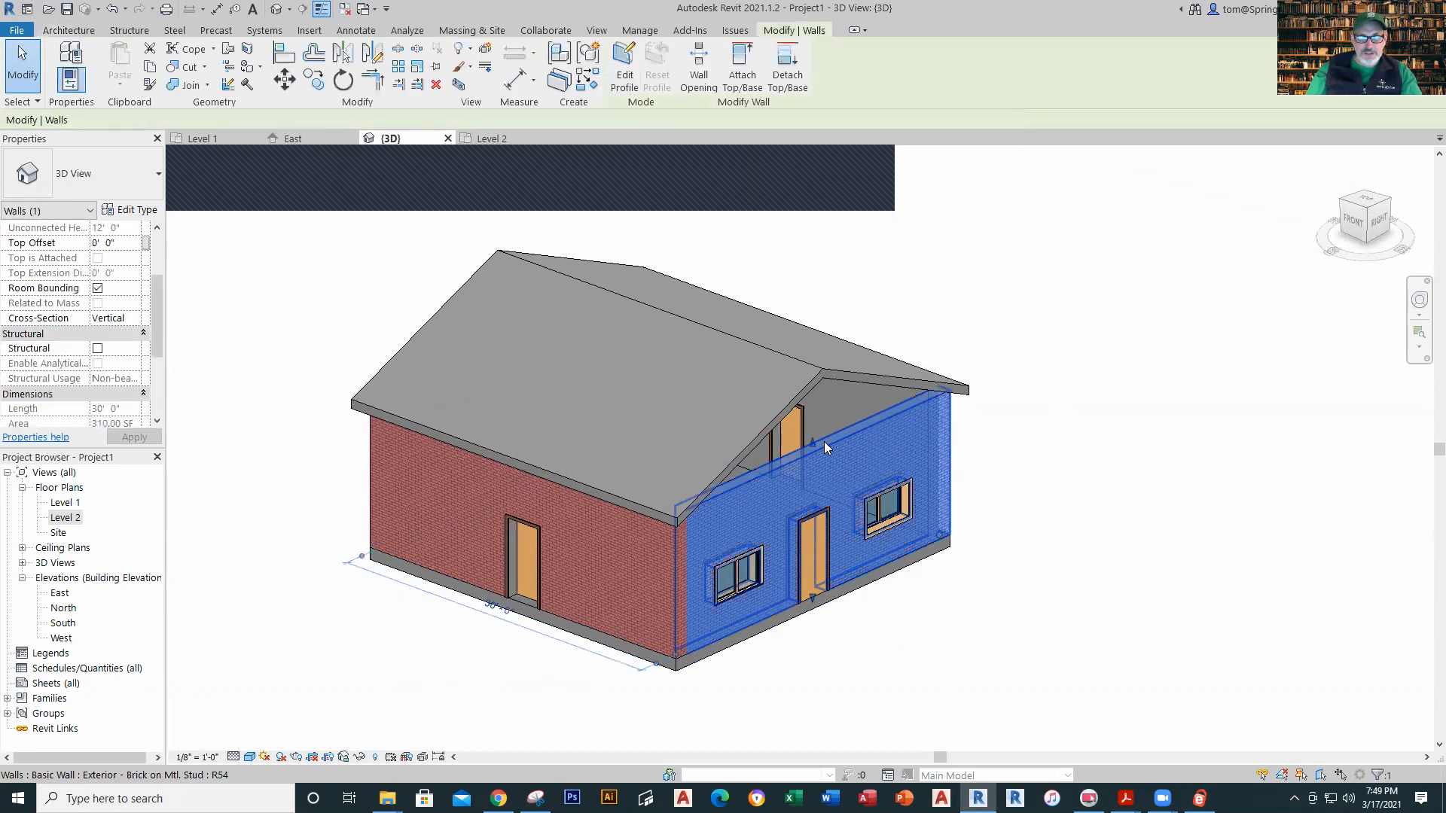
left_click(742, 75)
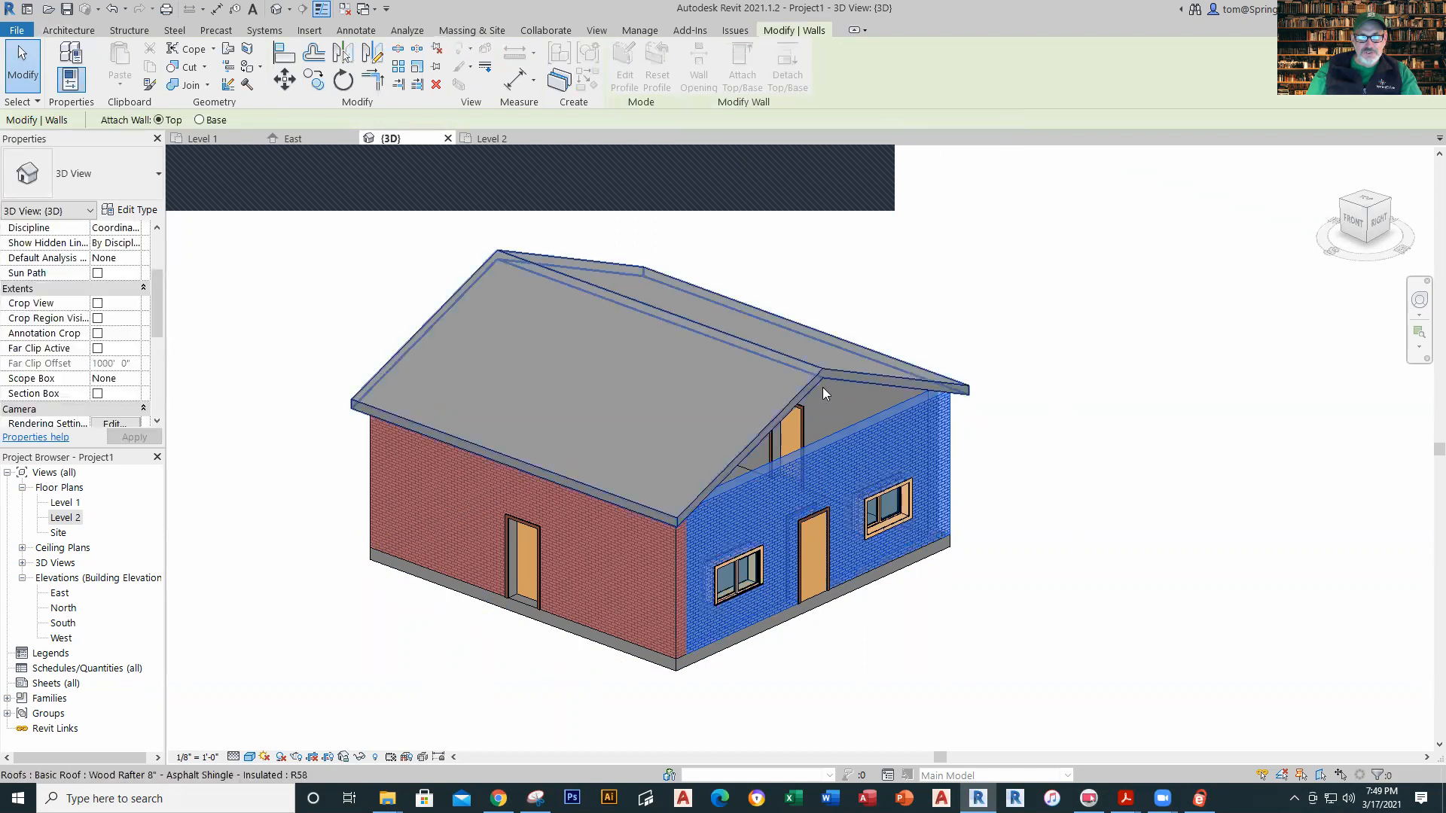
left_click(827, 367)
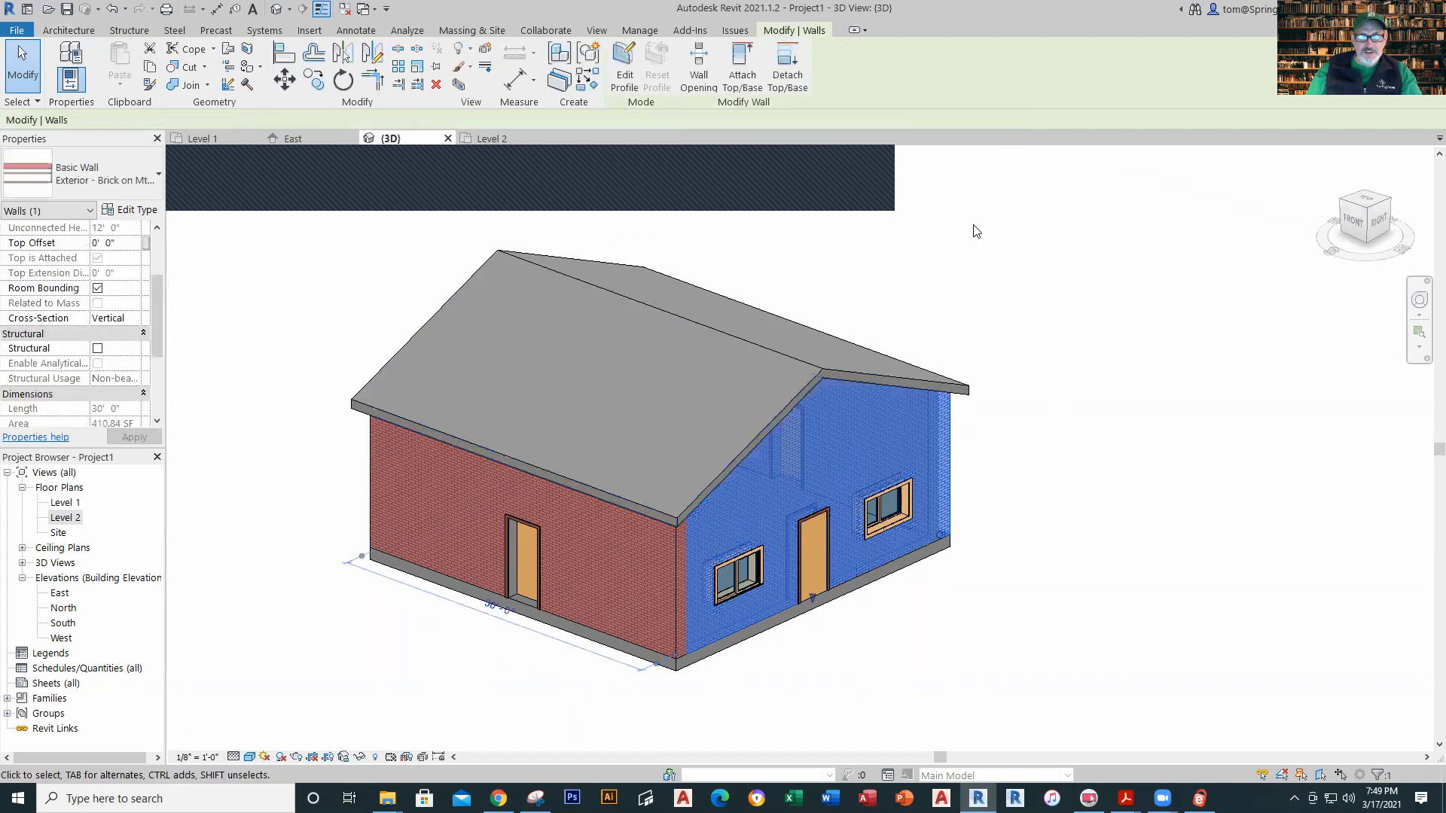
key("Escape")
key("Escape")
scroll(1022, 342, "down", 1)
middle_click_drag(1059, 350, 805, 634, "shift")
scroll(785, 642, "up", 2)
scroll(784, 642, "up", 1)
scroll(785, 642, "down", 2)
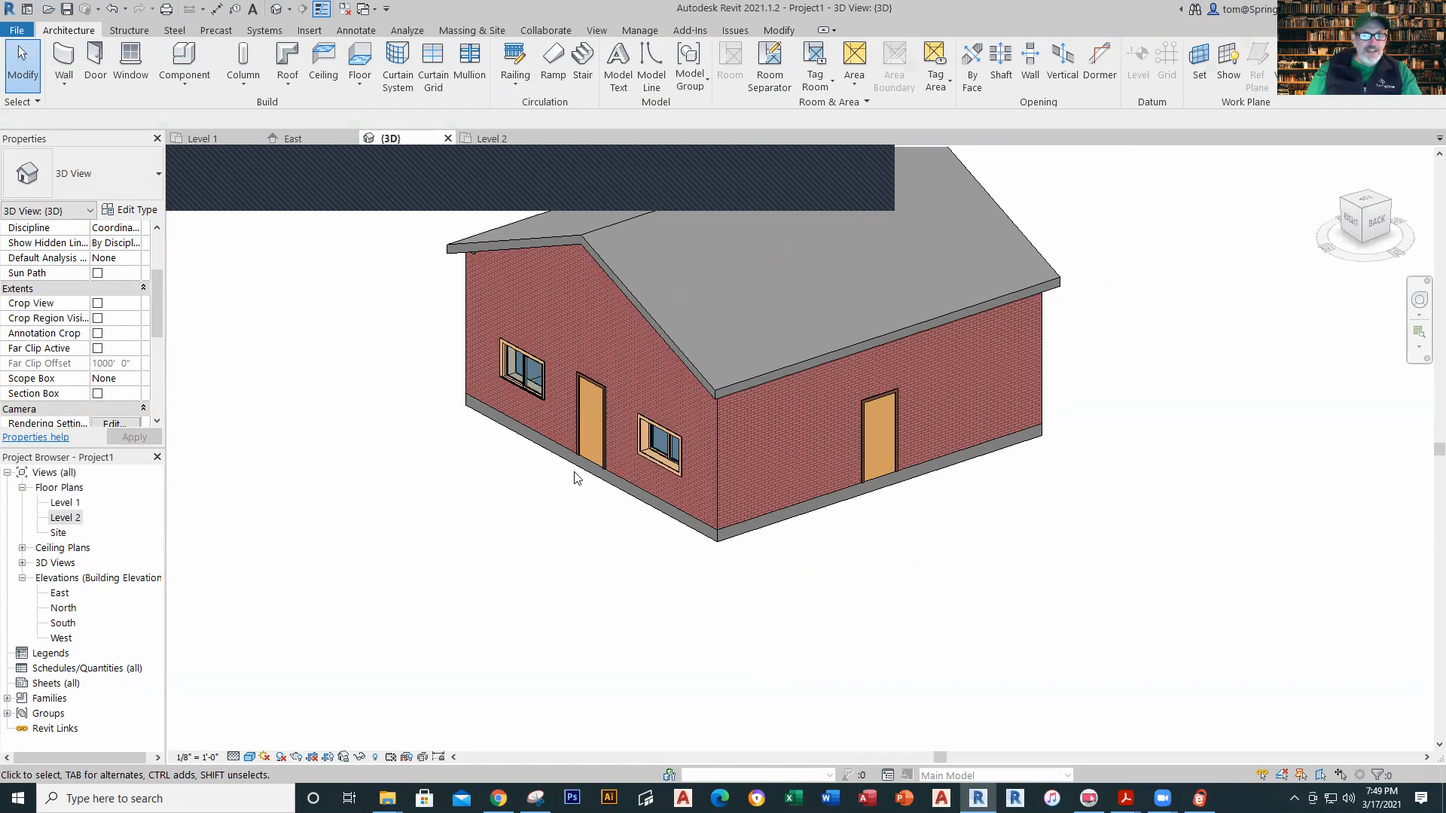
Step: Place three 60" x 30" desks inside the building in the Level 1 floor plan
left_click(213, 138)
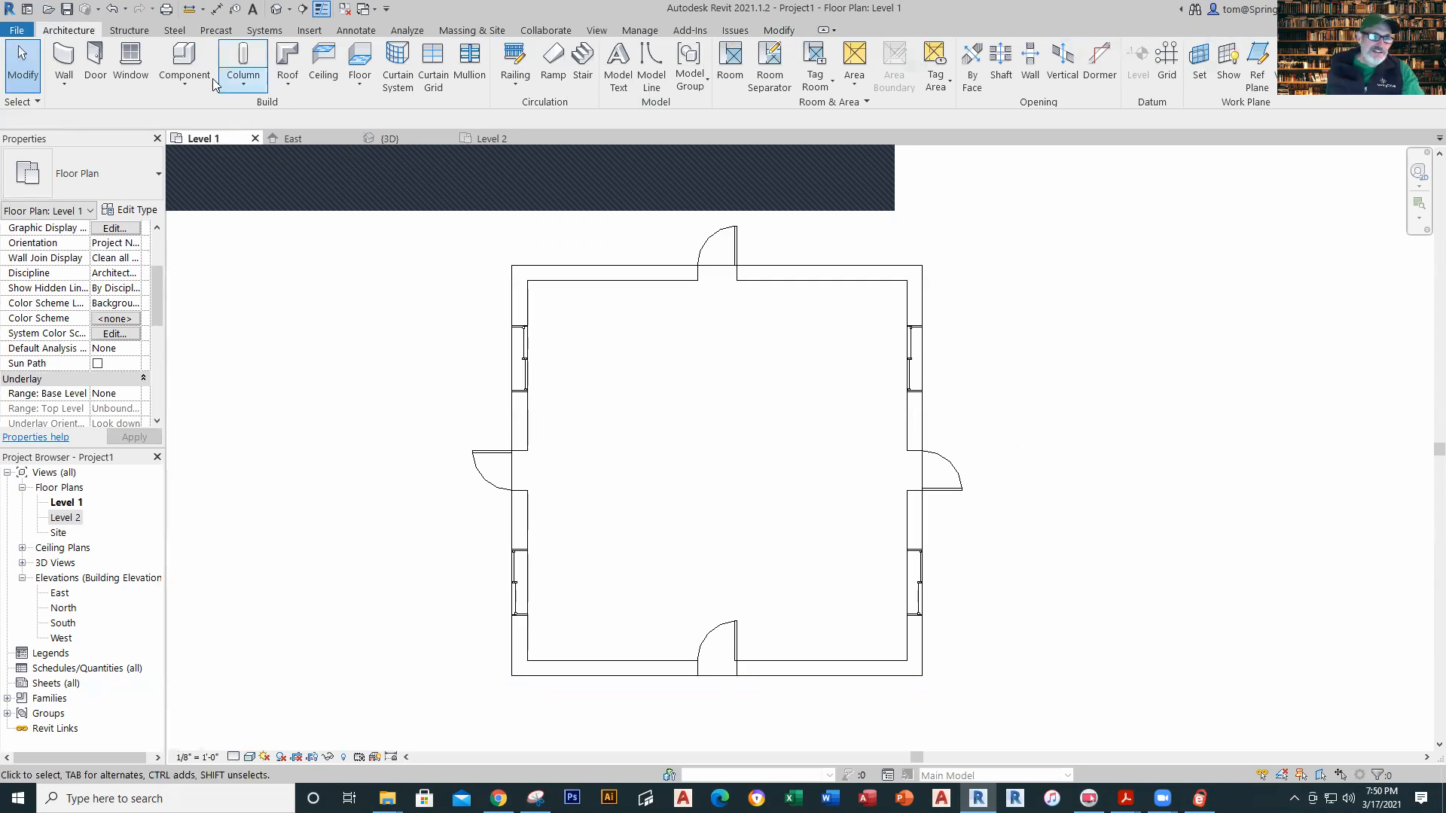
left_click(185, 79)
left_click(204, 114)
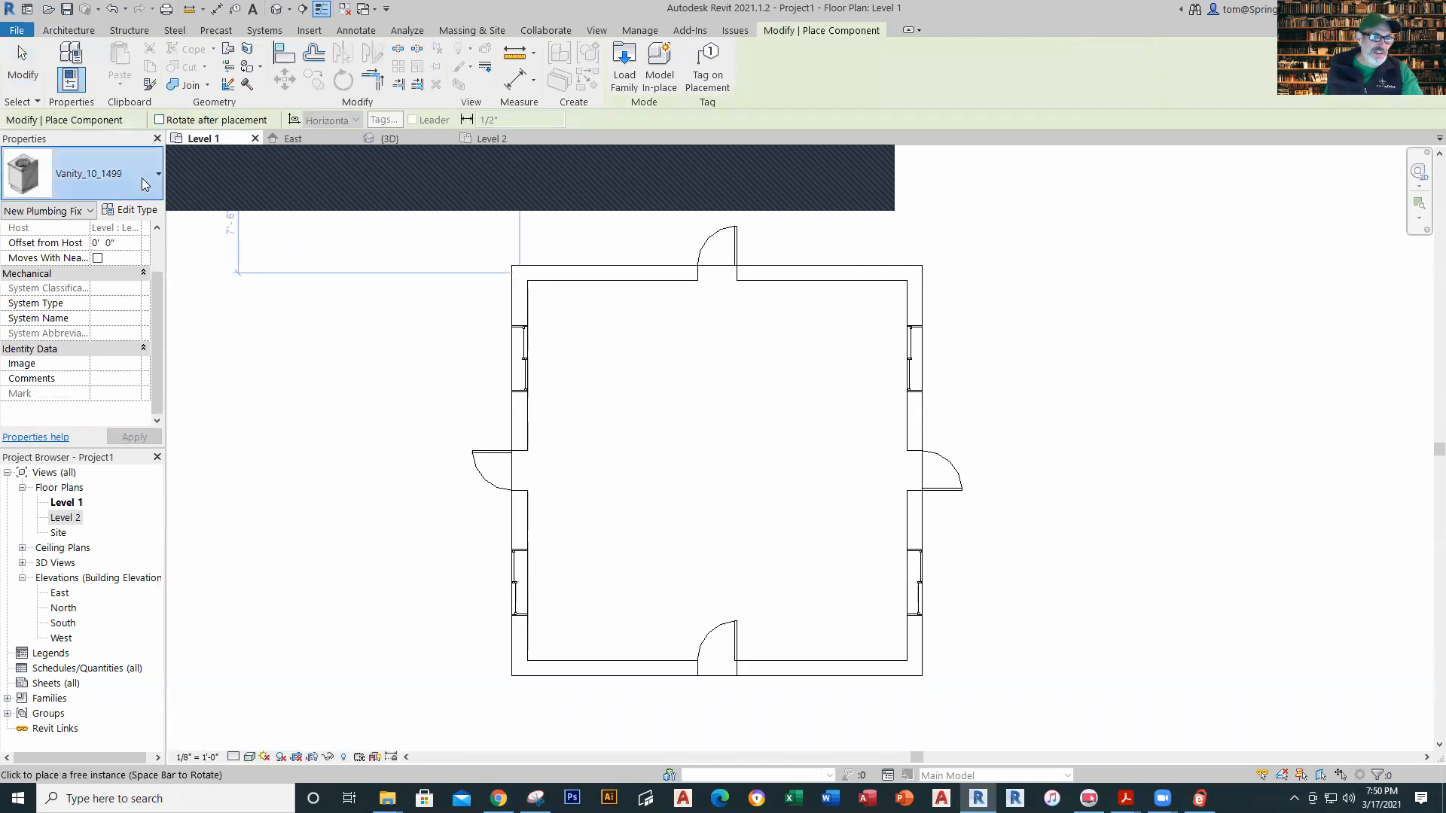
left_click(143, 178)
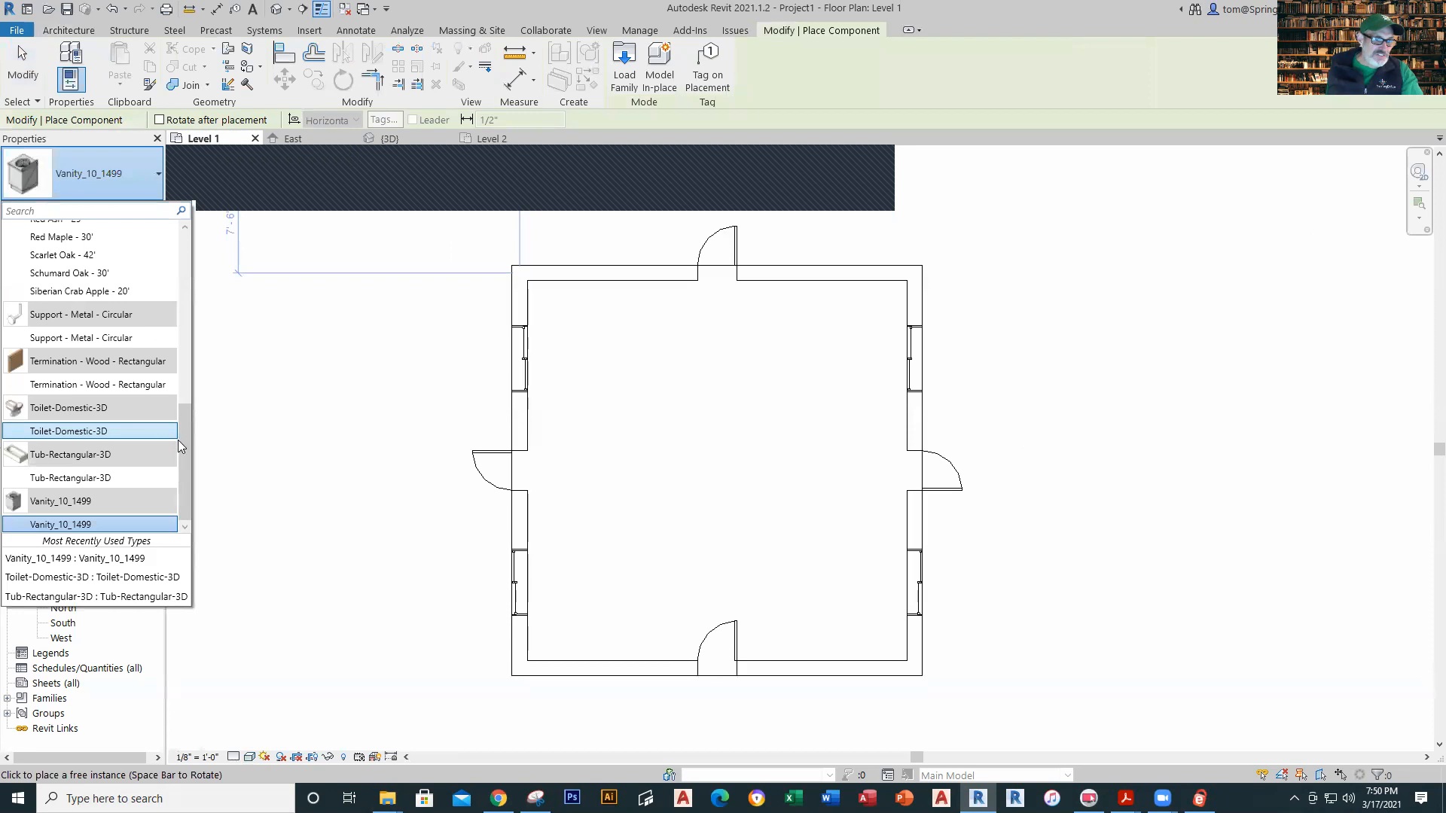
left_click_drag(181, 441, 178, 242)
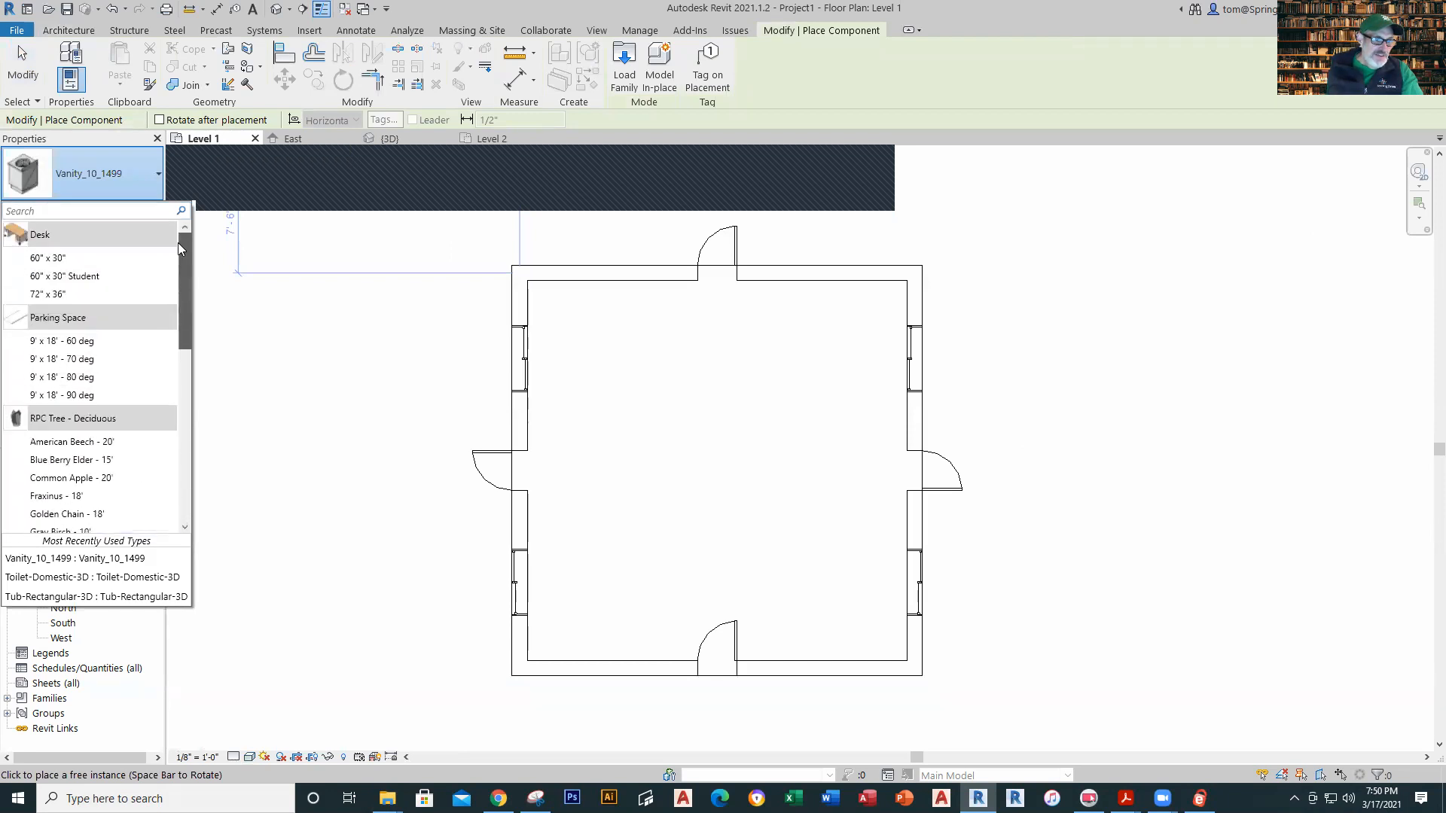
left_click(68, 260)
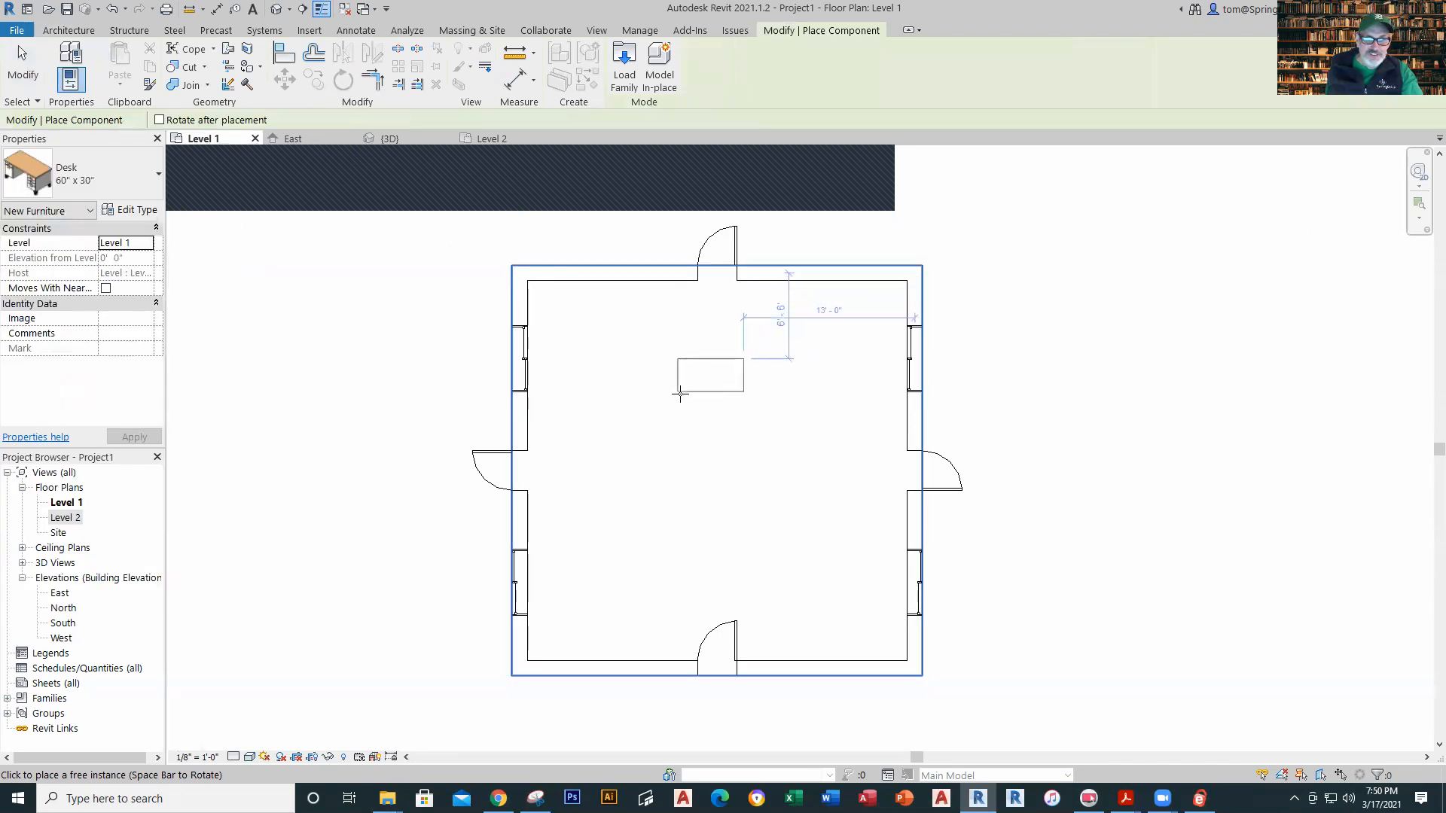
left_click(677, 391)
left_click(757, 497)
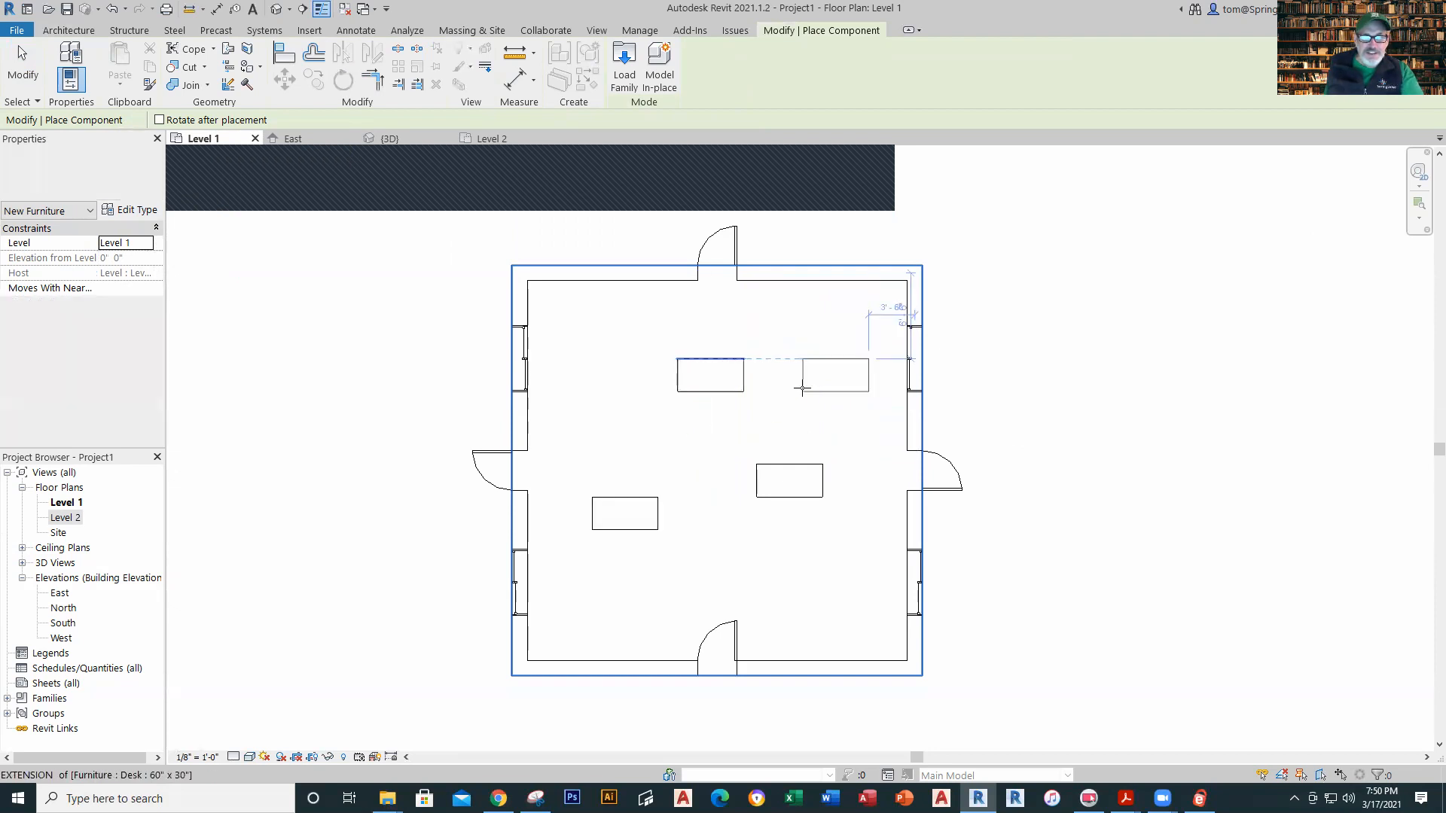
key("Escape")
key("Escape")
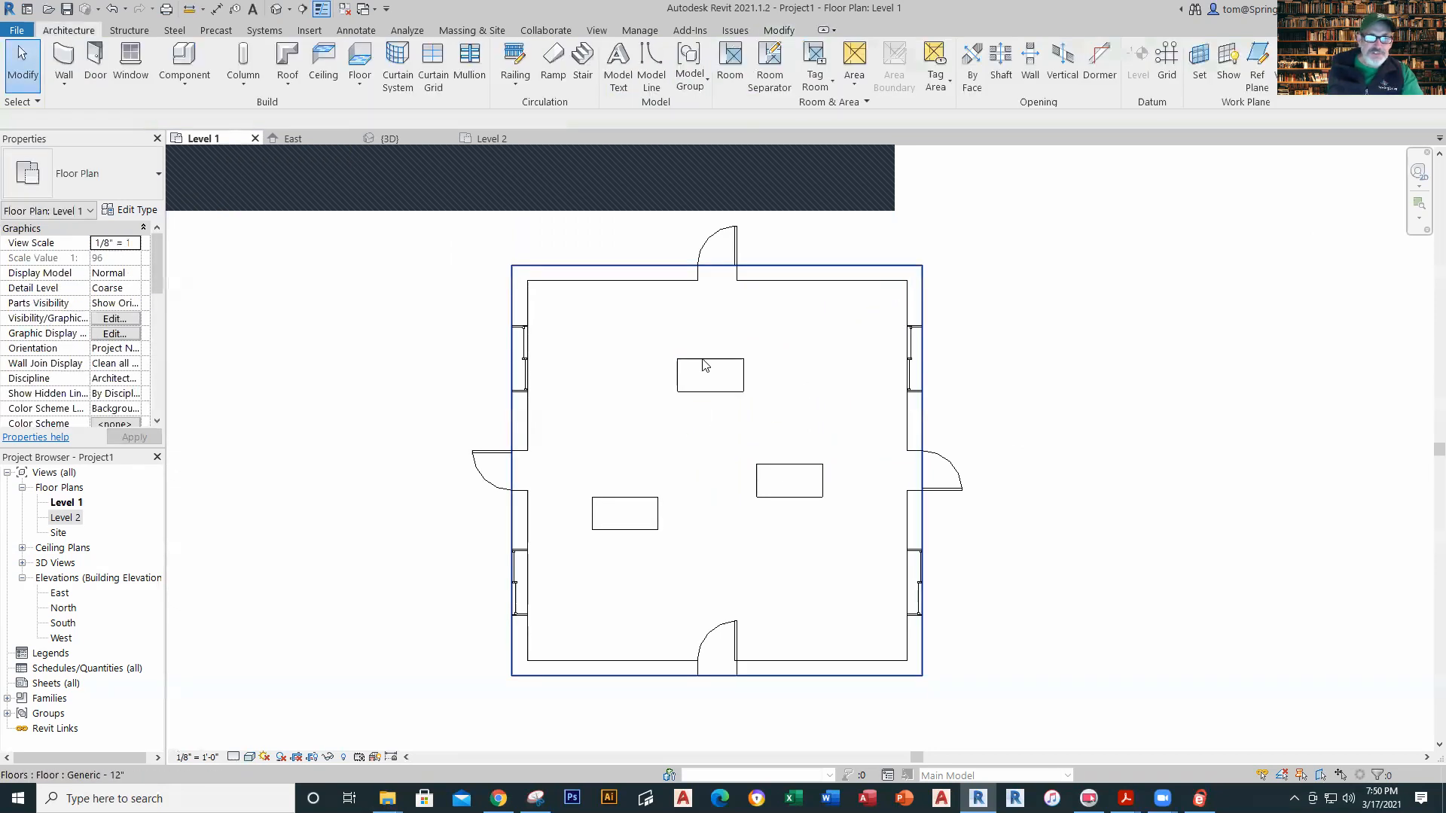
Step: Create an interior camera view from the room's southwest corner, aimed northeast across the desks
left_click(290, 11)
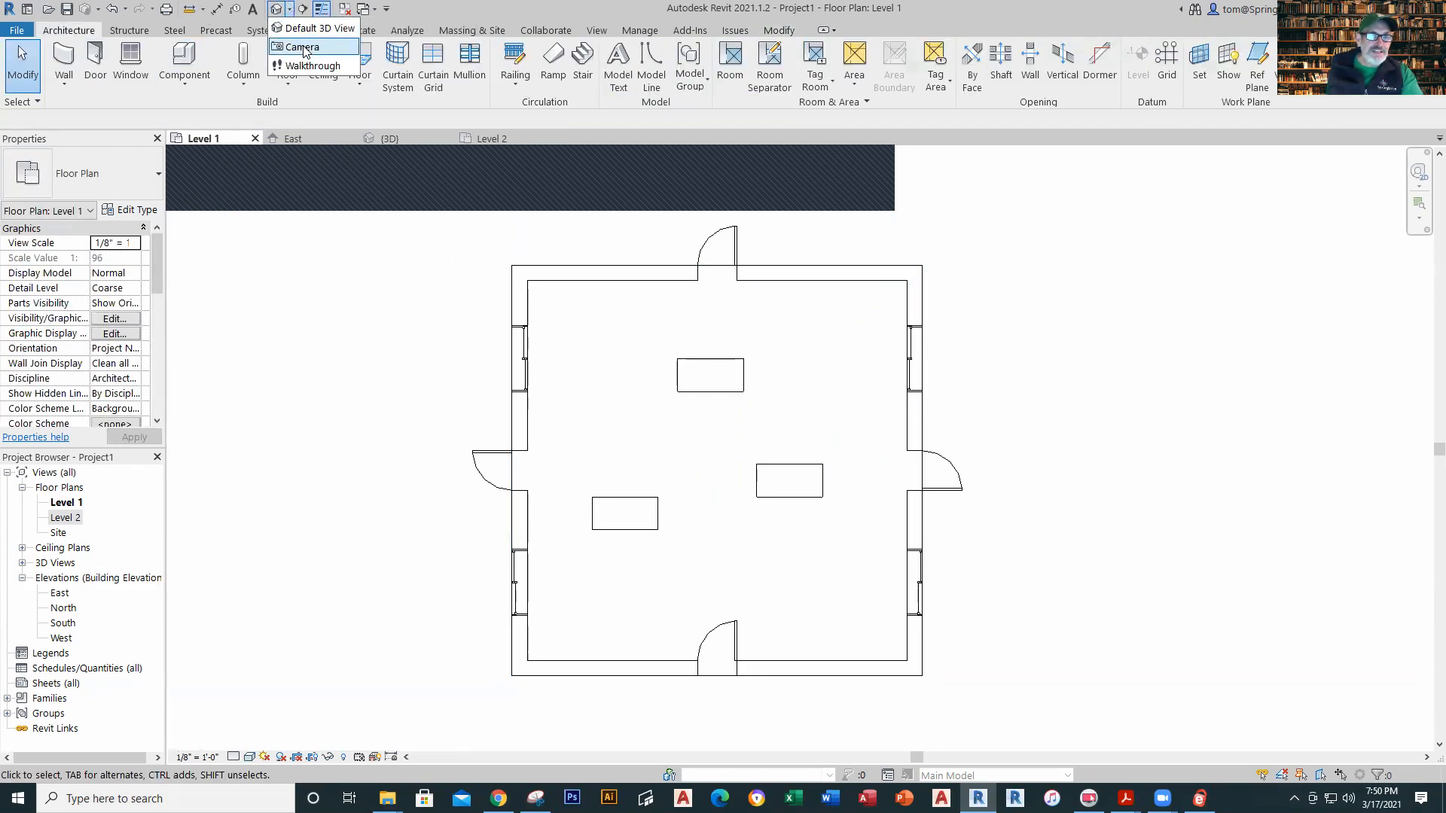
left_click(302, 46)
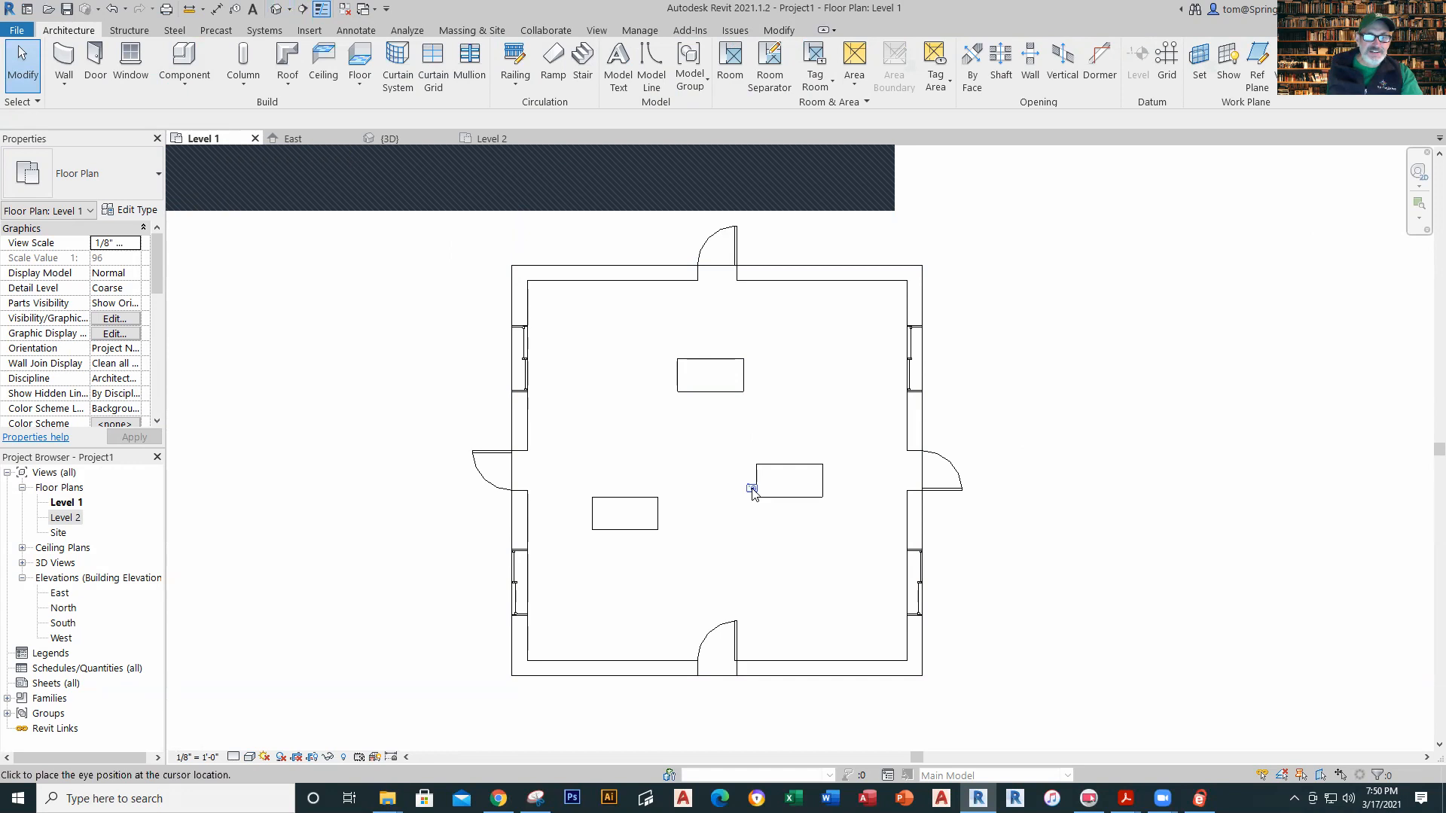
left_click(557, 649)
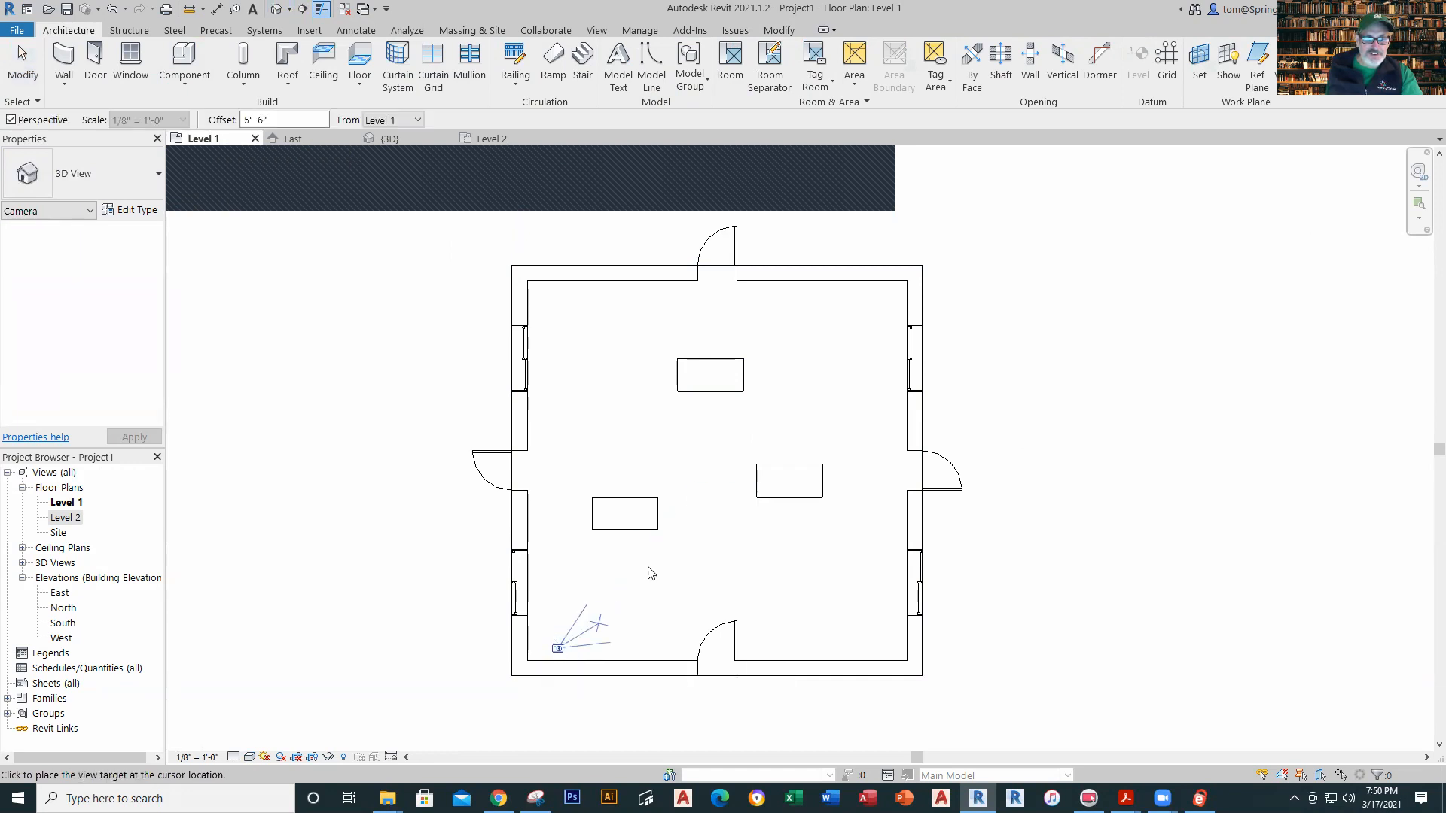
left_click(778, 315)
scroll(896, 440, "down", 1)
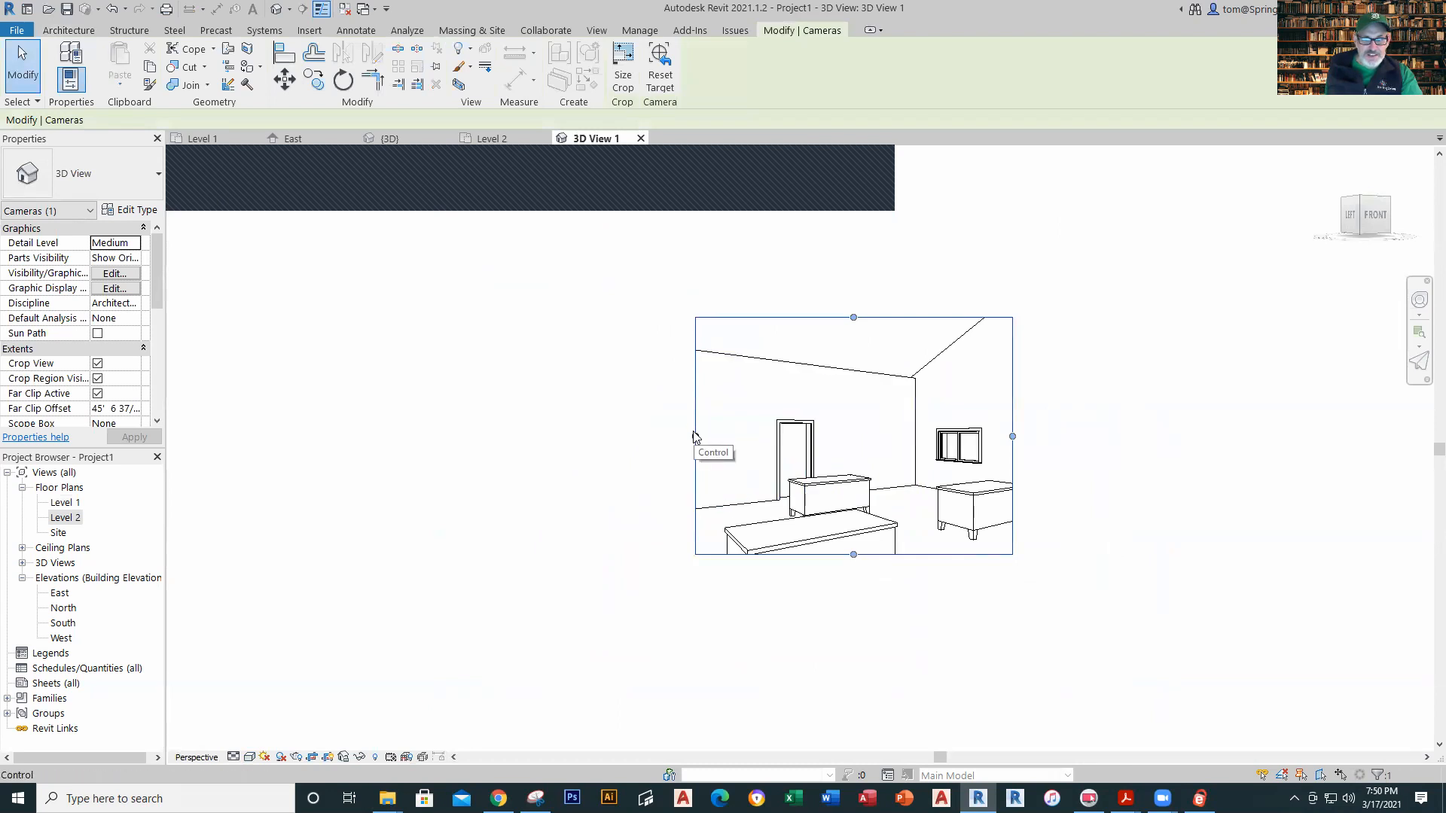
Step: Extend the camera view's crop region at its left and lower edges, and set its visual style to Realistic
left_click_drag(693, 436, 509, 439)
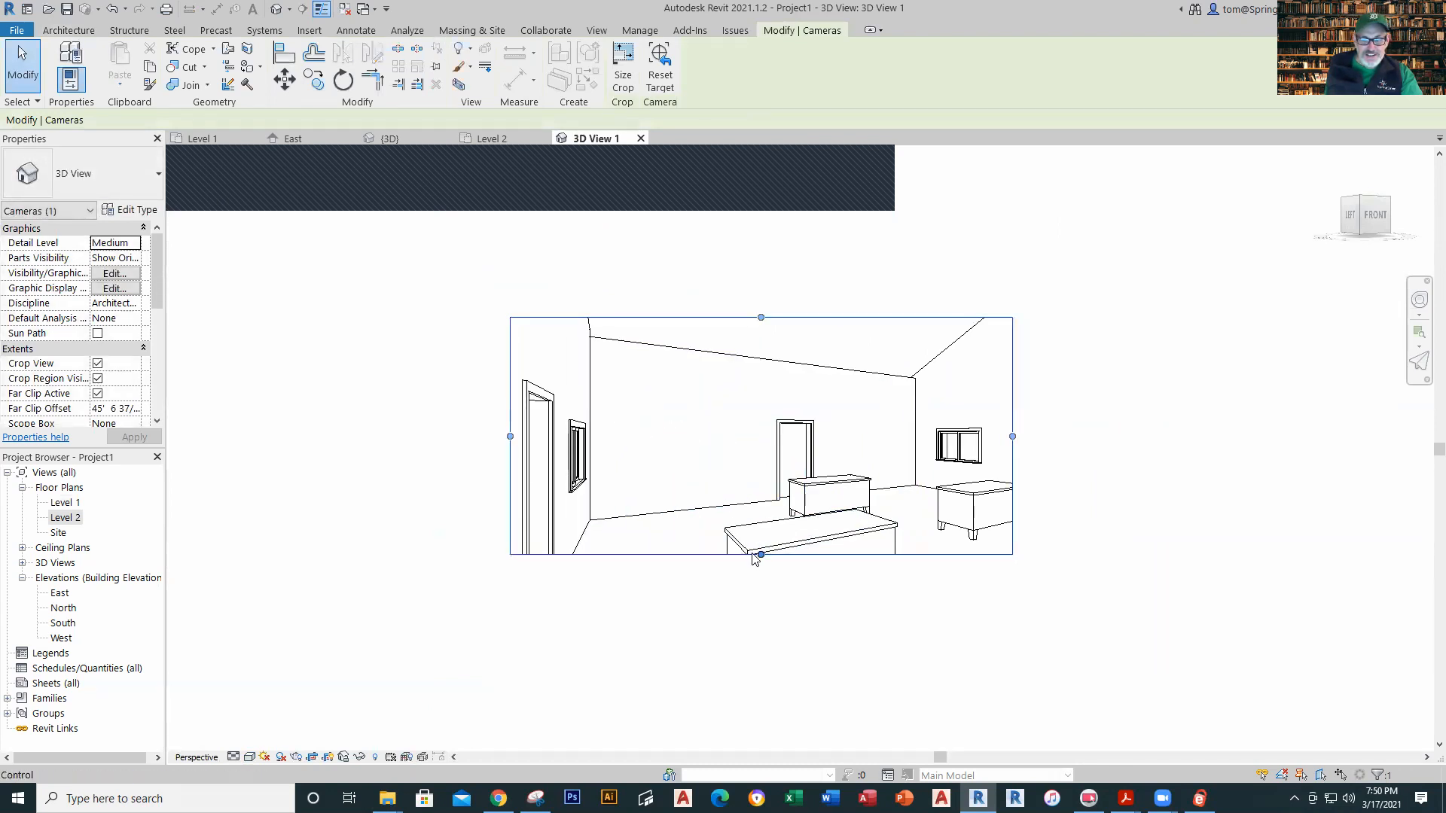
left_click_drag(761, 554, 853, 708)
left_click(1110, 554)
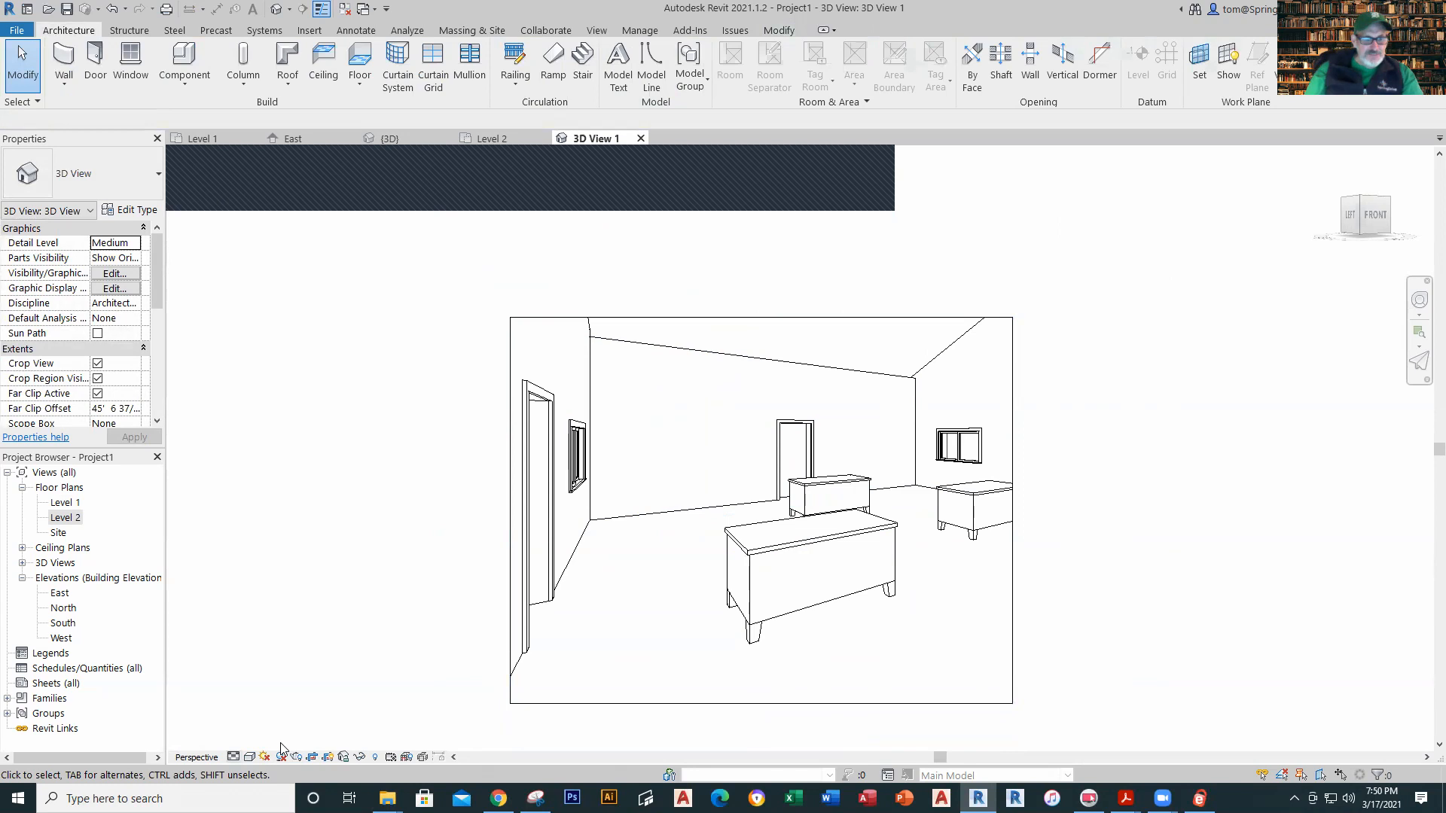
left_click(249, 756)
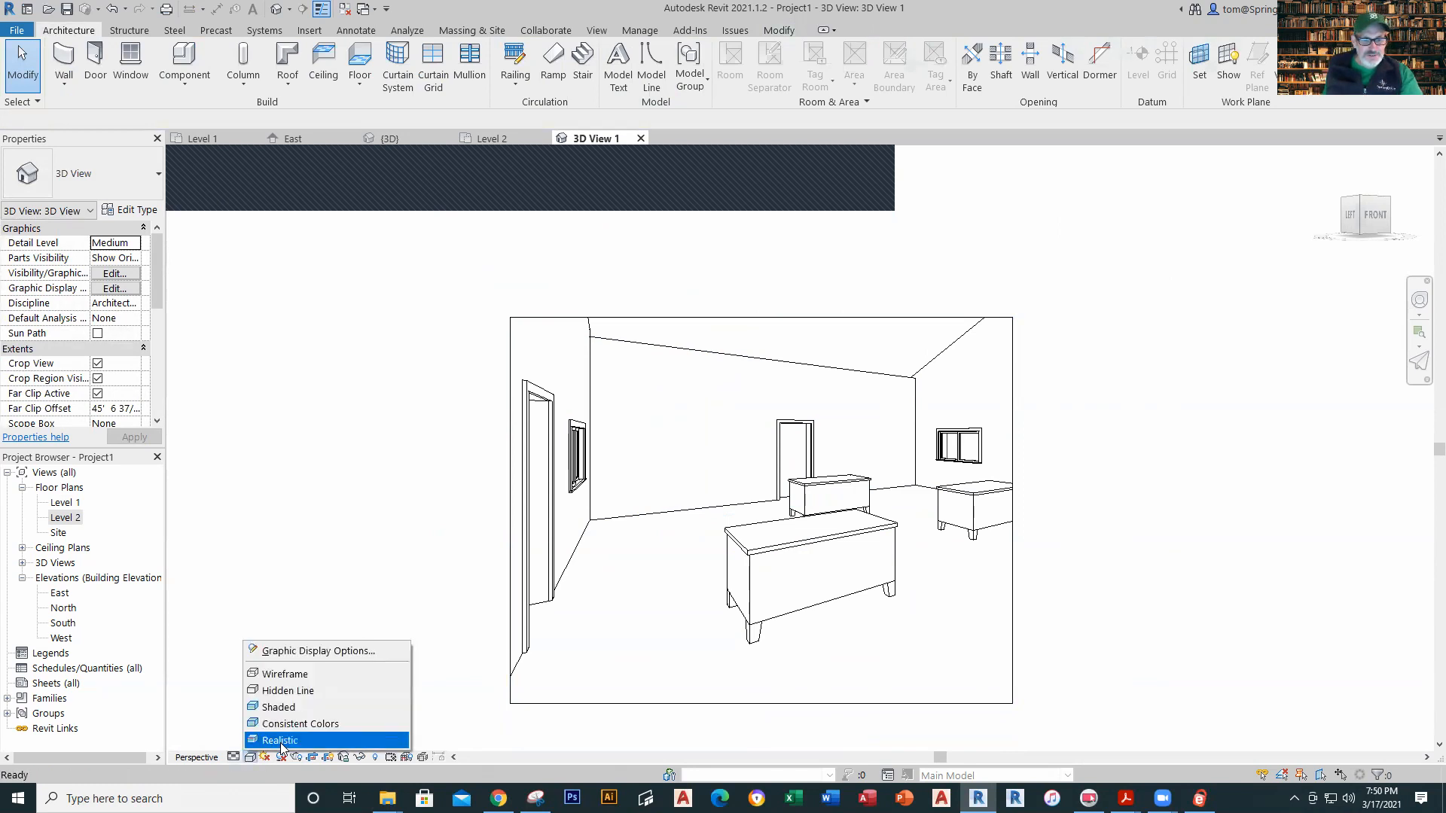
left_click(293, 739)
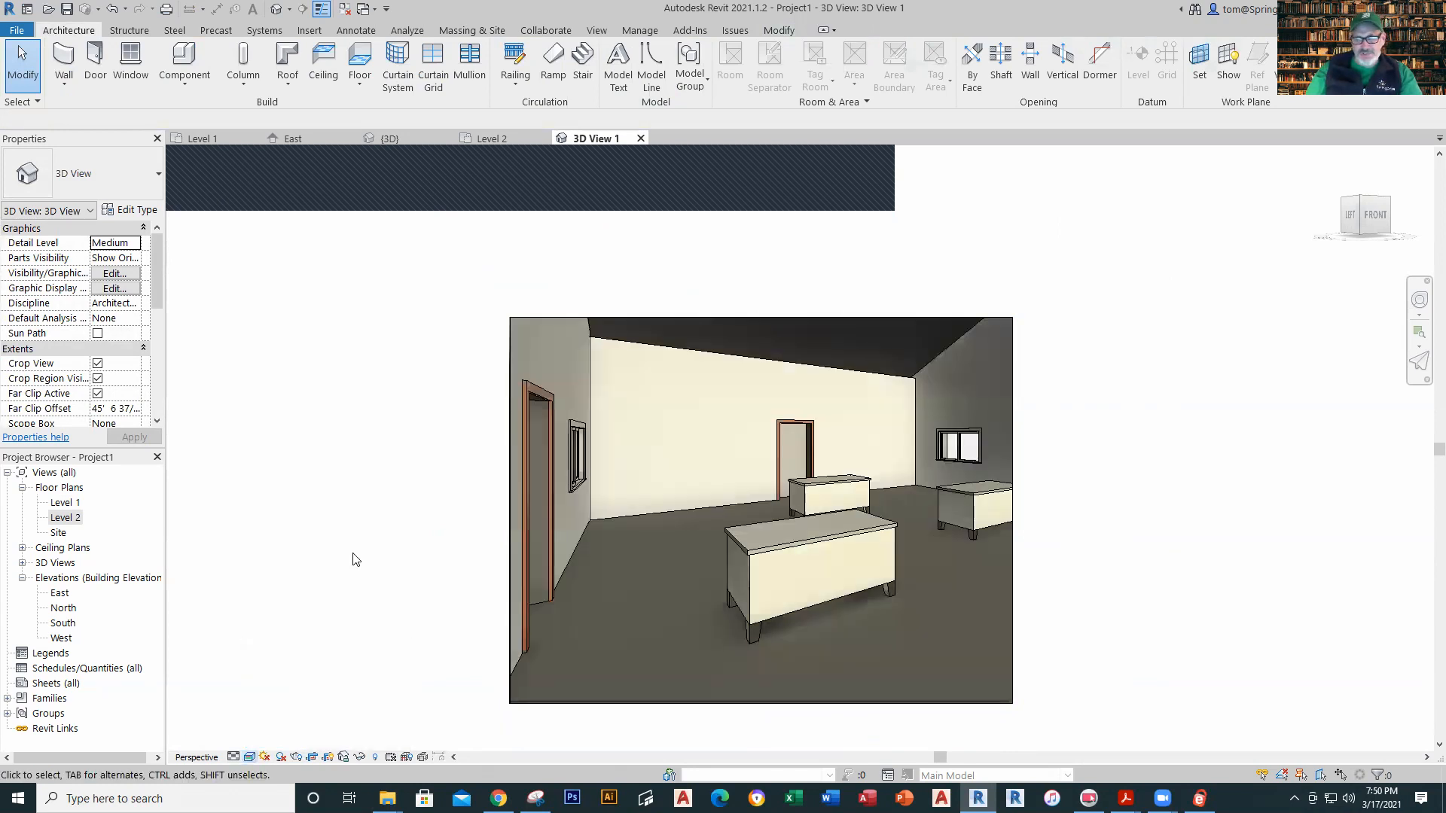
Step: Open the East elevation
left_click(300, 140)
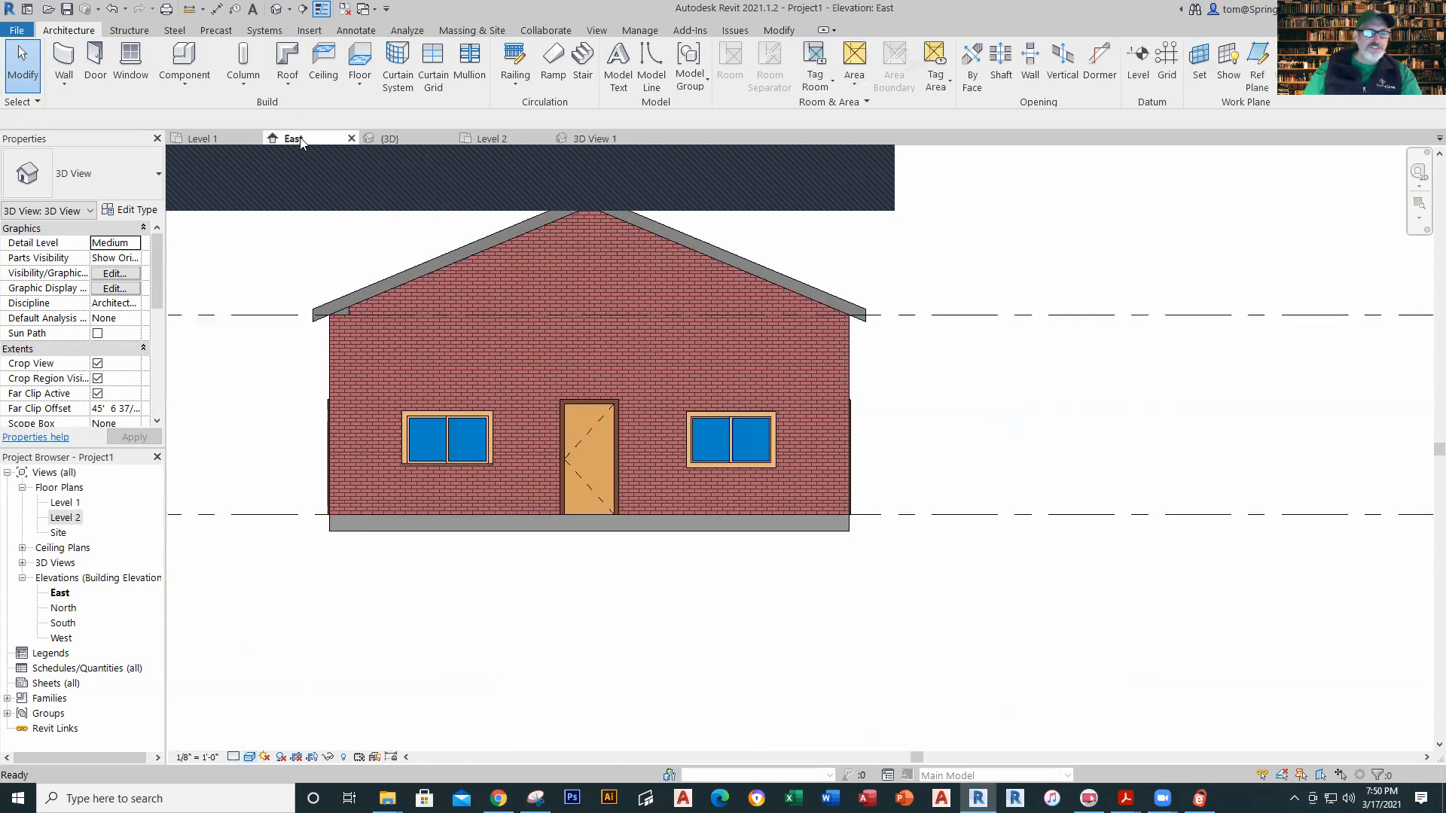